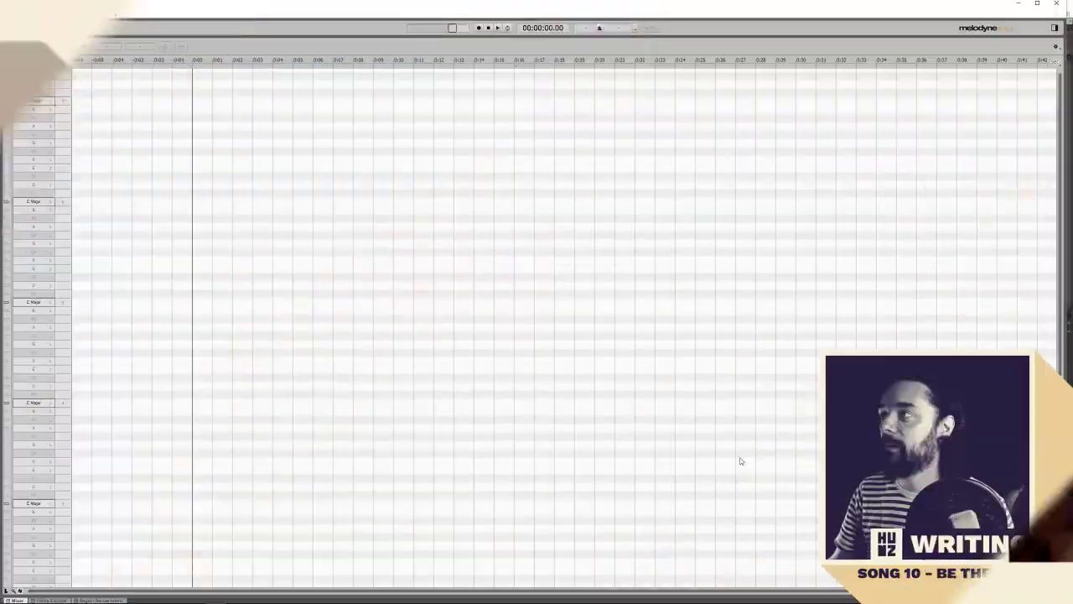
Switch to the vocal comping project in REAPER
key("super")
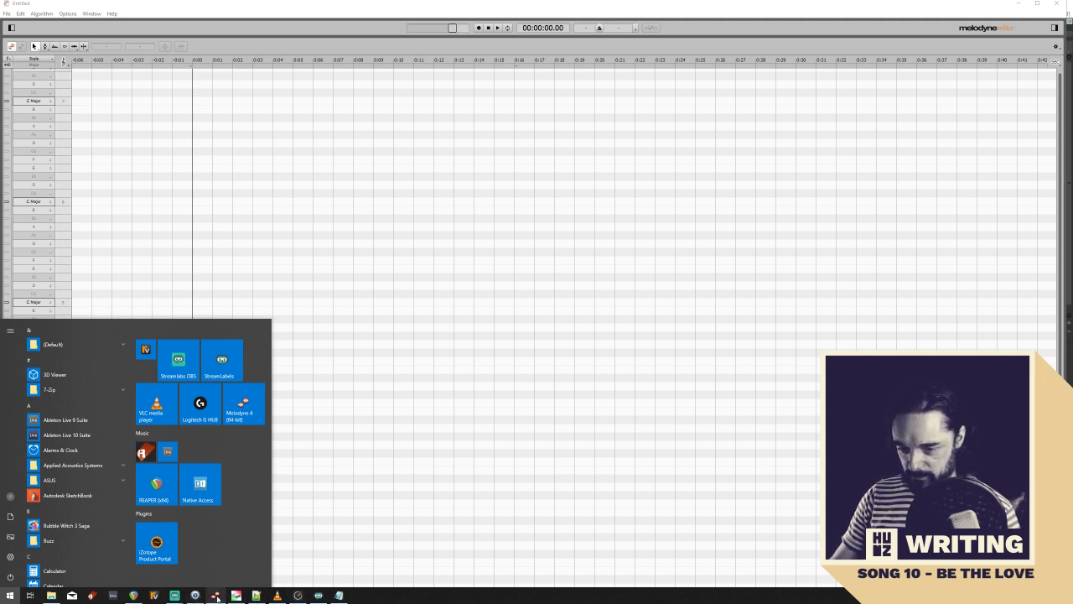
left_click(153, 595)
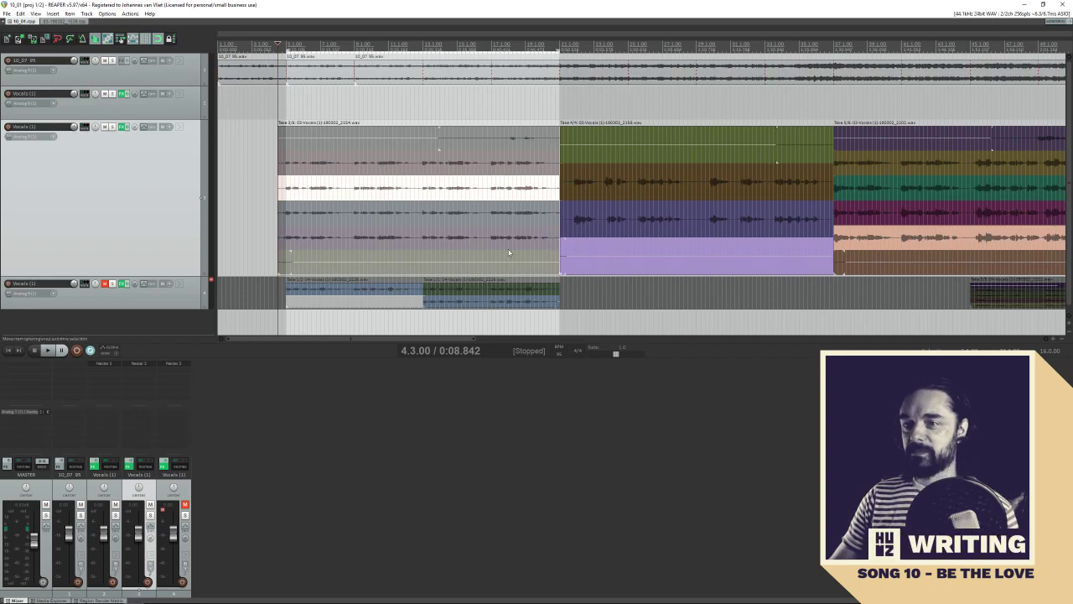
scroll(506, 251, "right", 2)
scroll(659, 270, "right", 2)
scroll(705, 285, "left", 4)
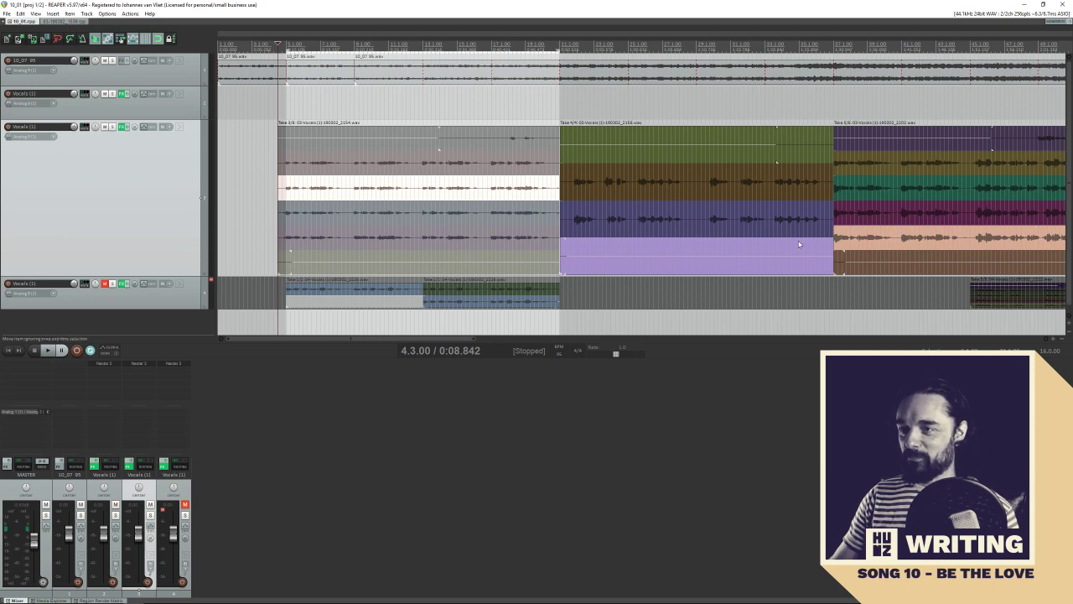
scroll(799, 244, "right", 8)
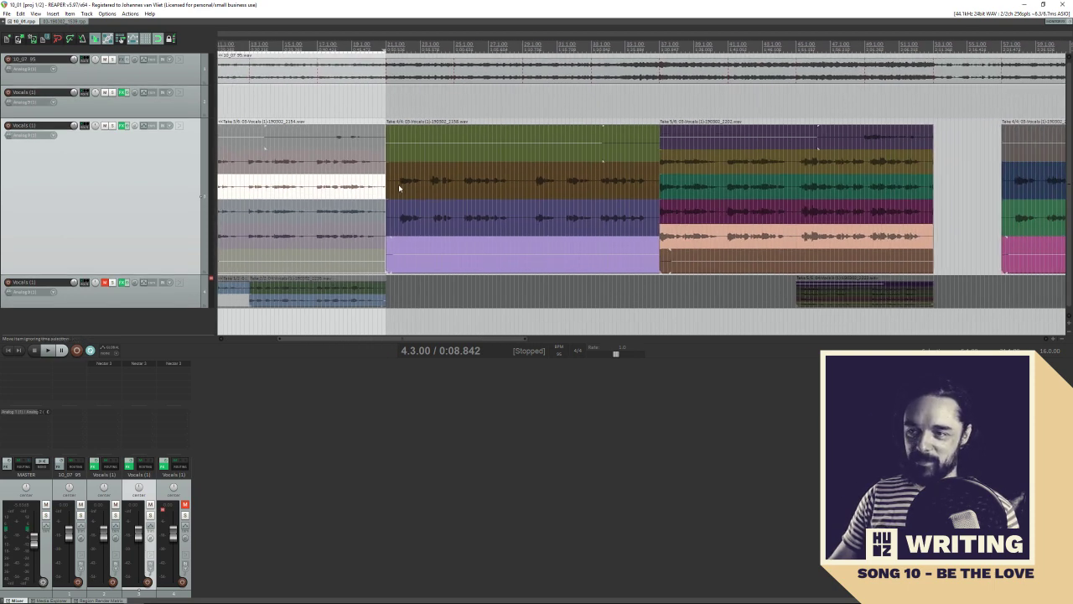
Activate take 2 of the four-take vocal item starting at measure 21 and play it back
left_click(417, 185)
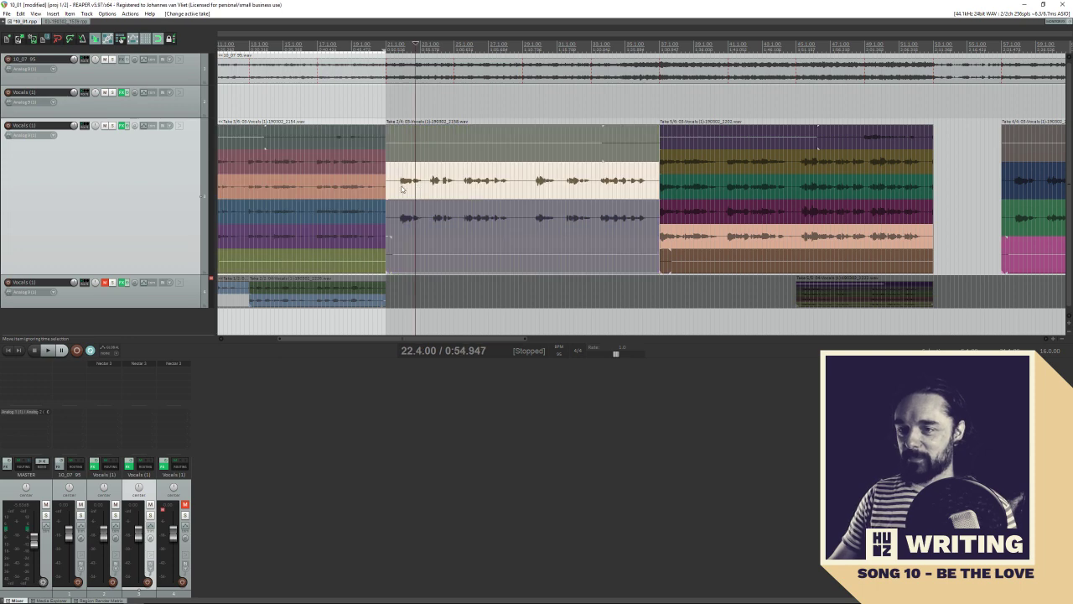
left_click(399, 191)
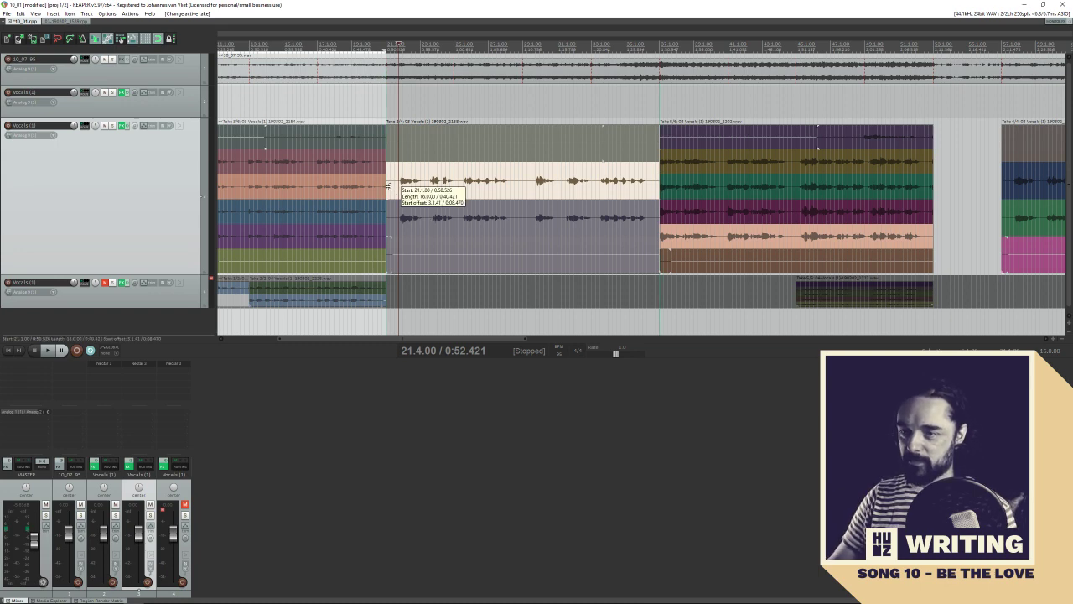
key("space")
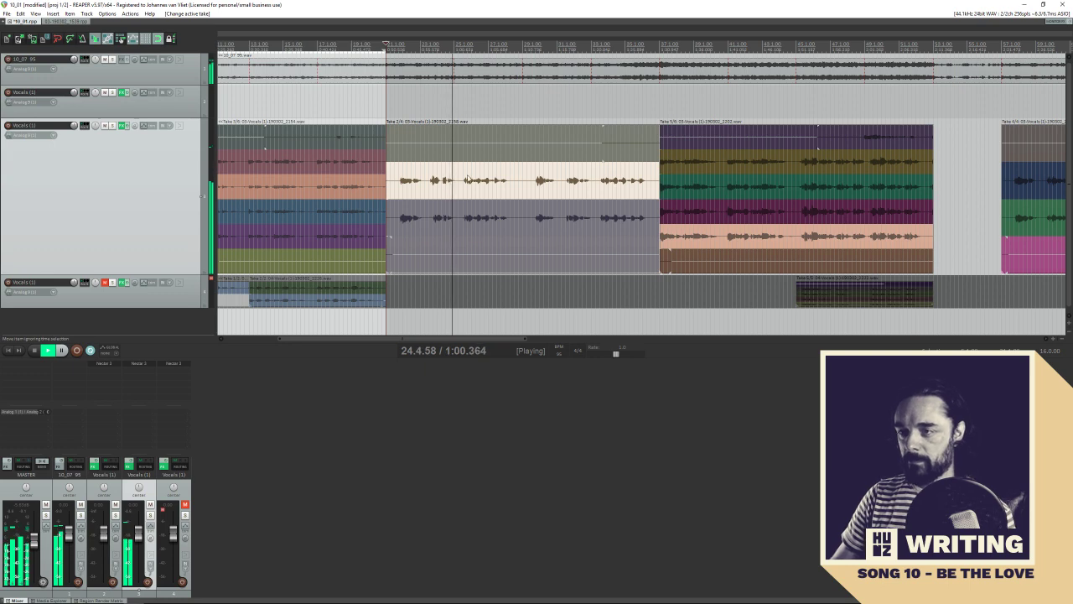
key("space")
Compare takes 2 and 3 of the item's opening phrase by playback from 21.4.00 and make take 3 active
left_click(405, 212)
left_click(400, 189)
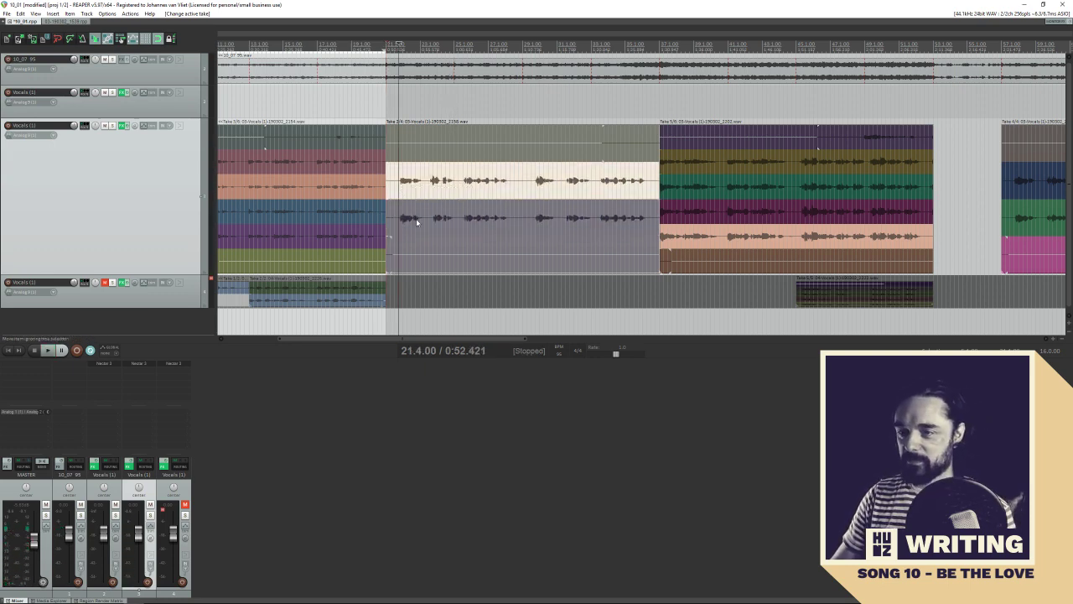
left_click(430, 228)
left_click(413, 190)
left_click(398, 190)
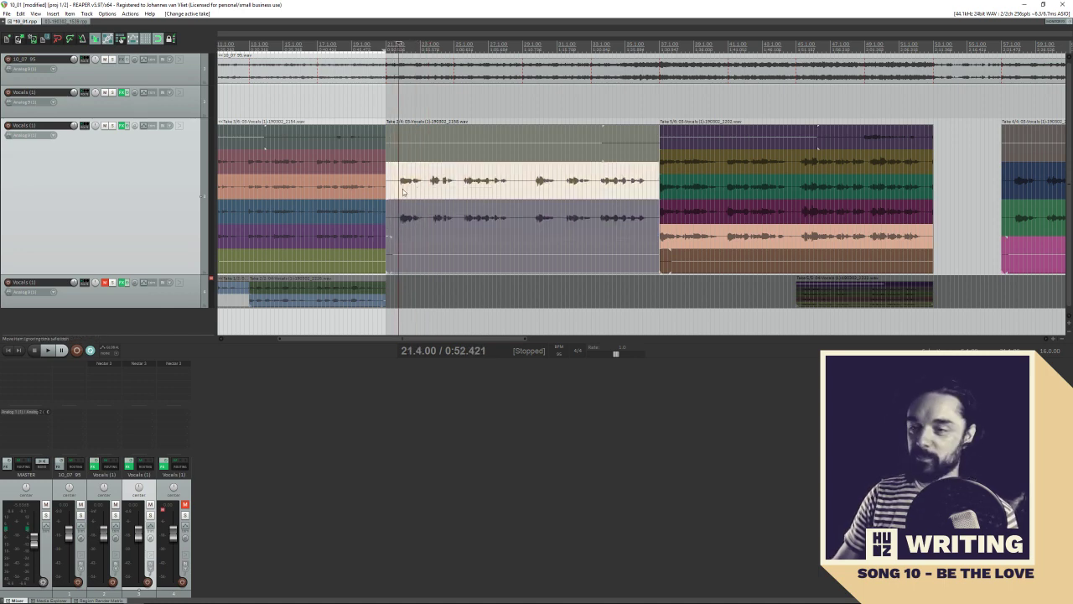
left_click(425, 232)
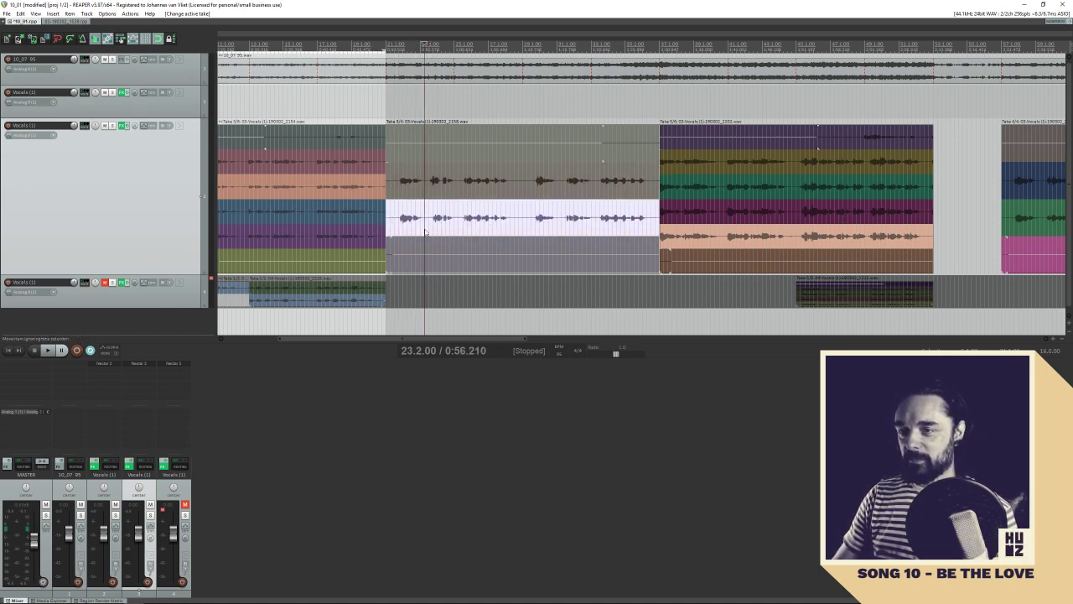
left_click(397, 187)
key("space")
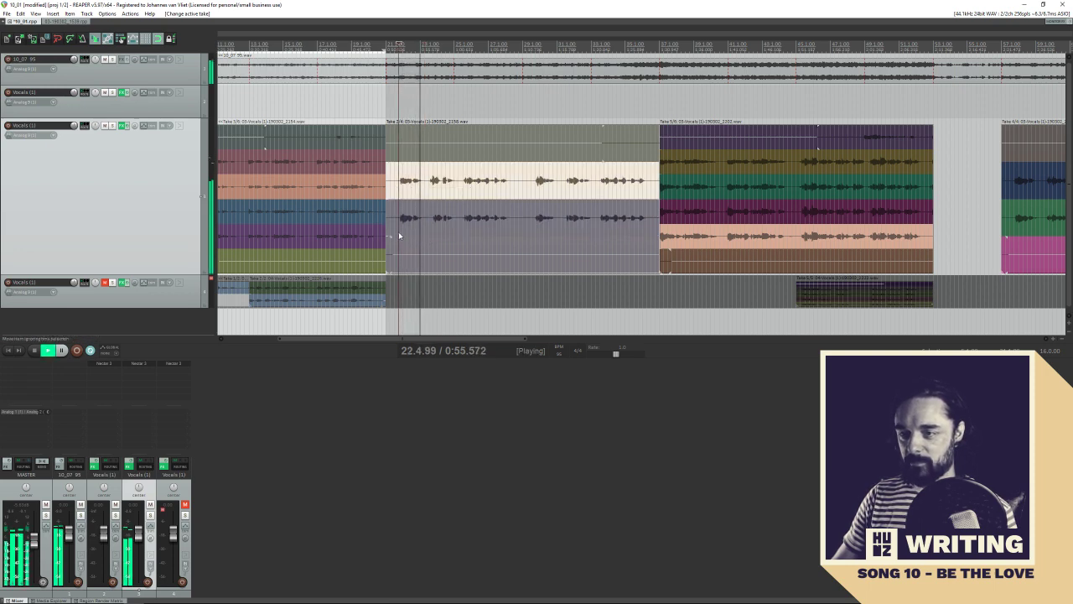
left_click(398, 233)
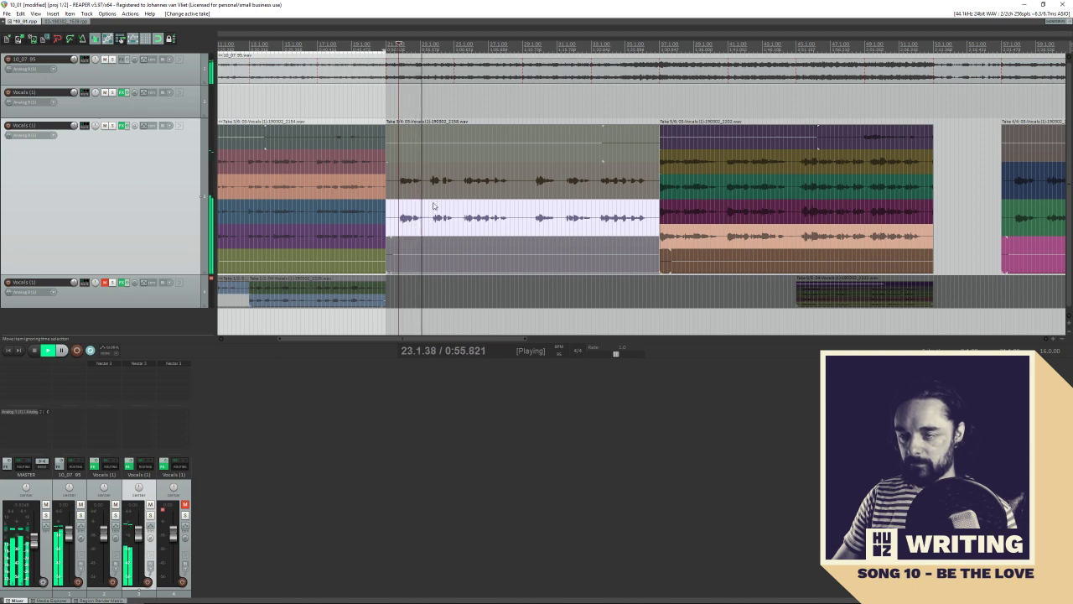
key("space")
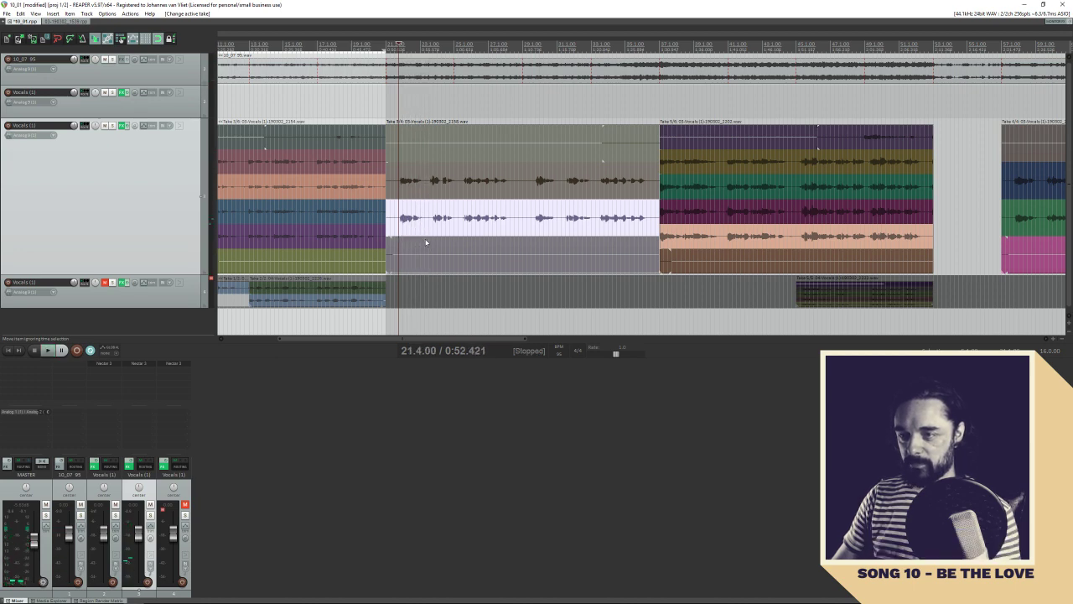
Split the vocal item at 23.3.00, after the opening phrase, and listen across the cut with take 3 active
left_click(428, 228)
key("s")
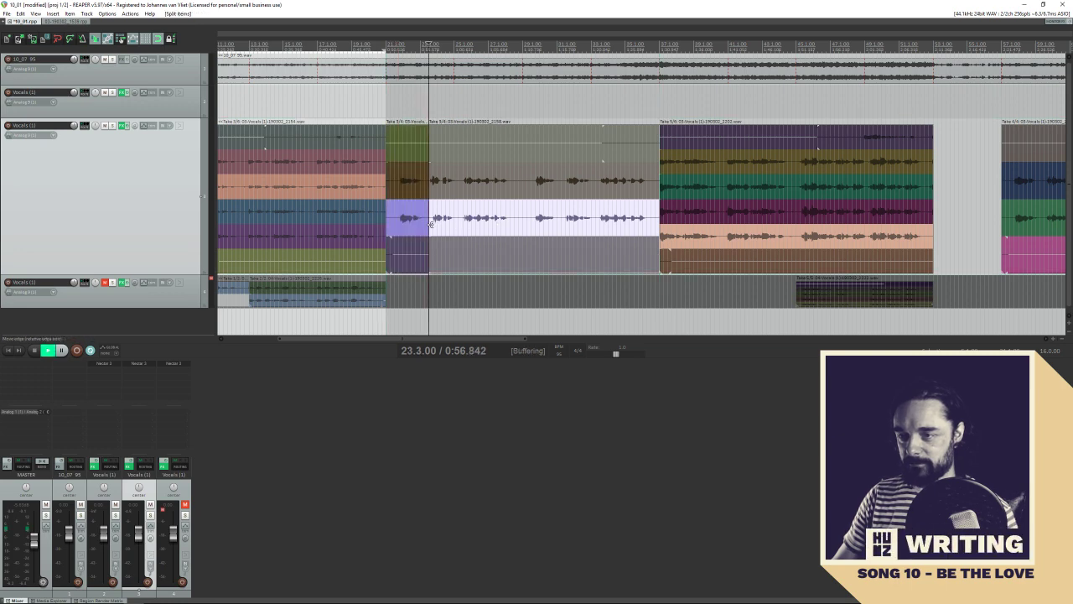
key("space")
left_click(425, 217)
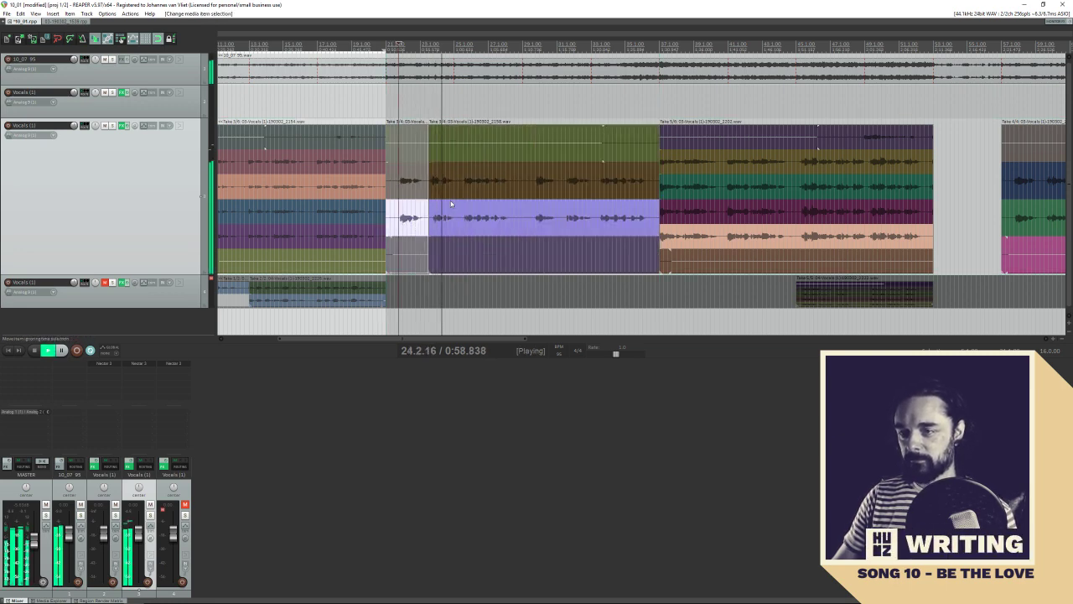
Compare takes 2 and 3 for the second phrase, choose take 2, and split the item after that phrase
left_click(442, 179)
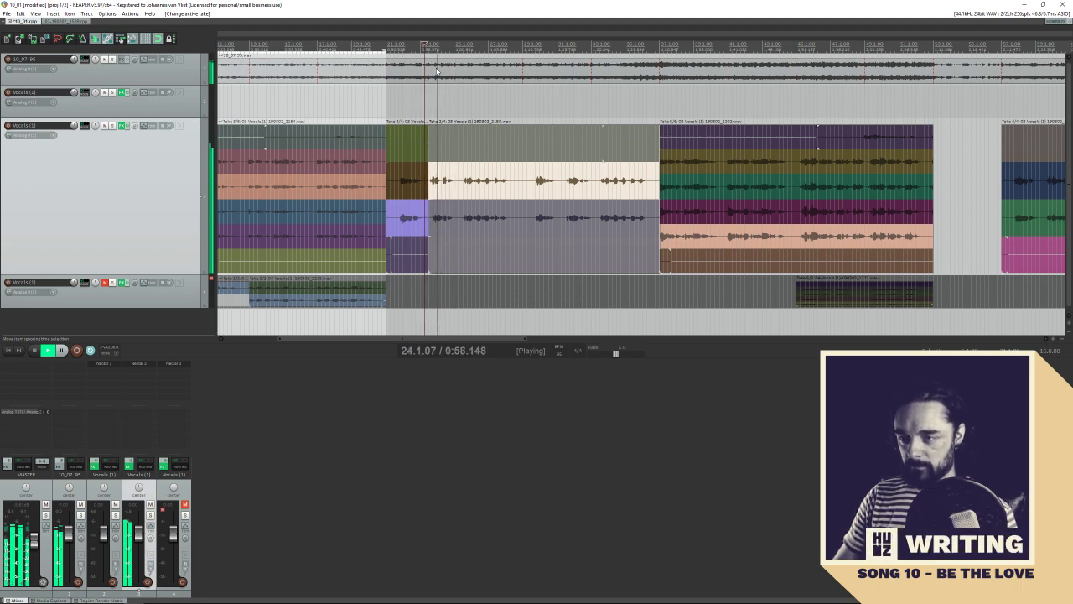
left_click(430, 221)
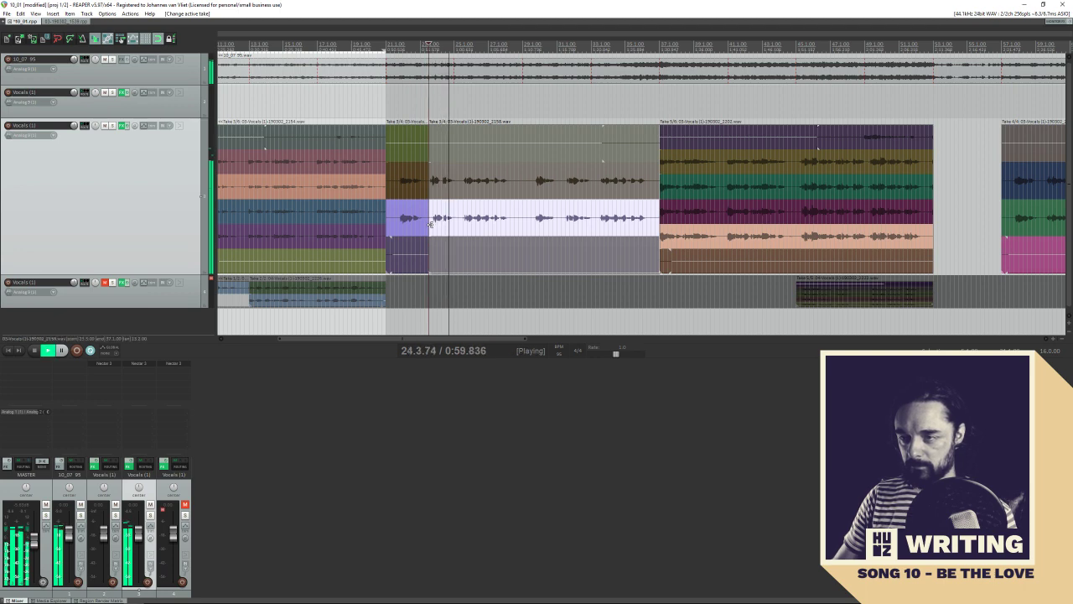
left_click(437, 180)
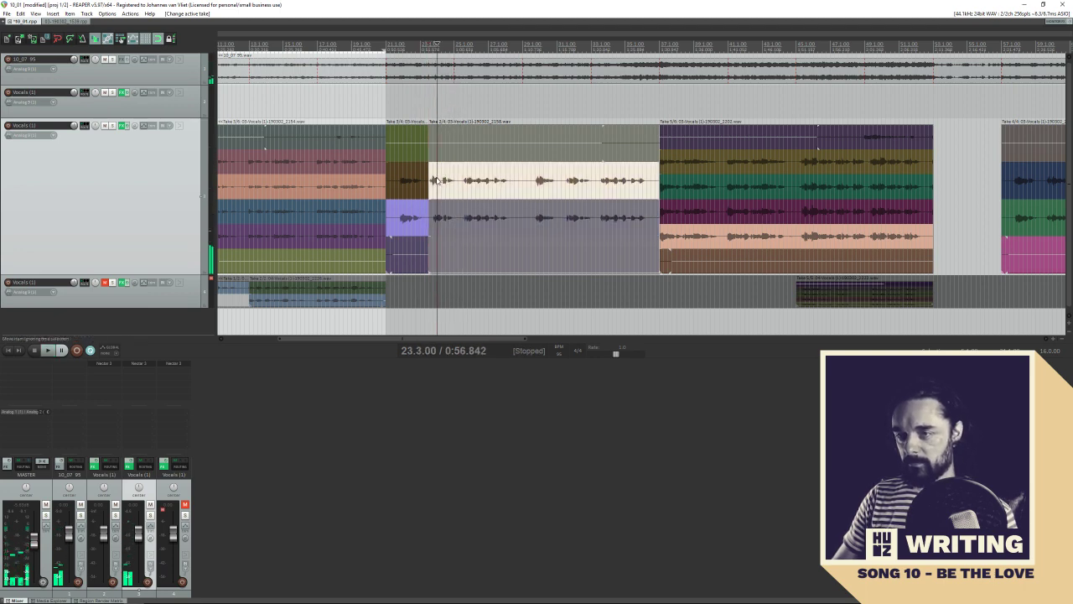
key("space")
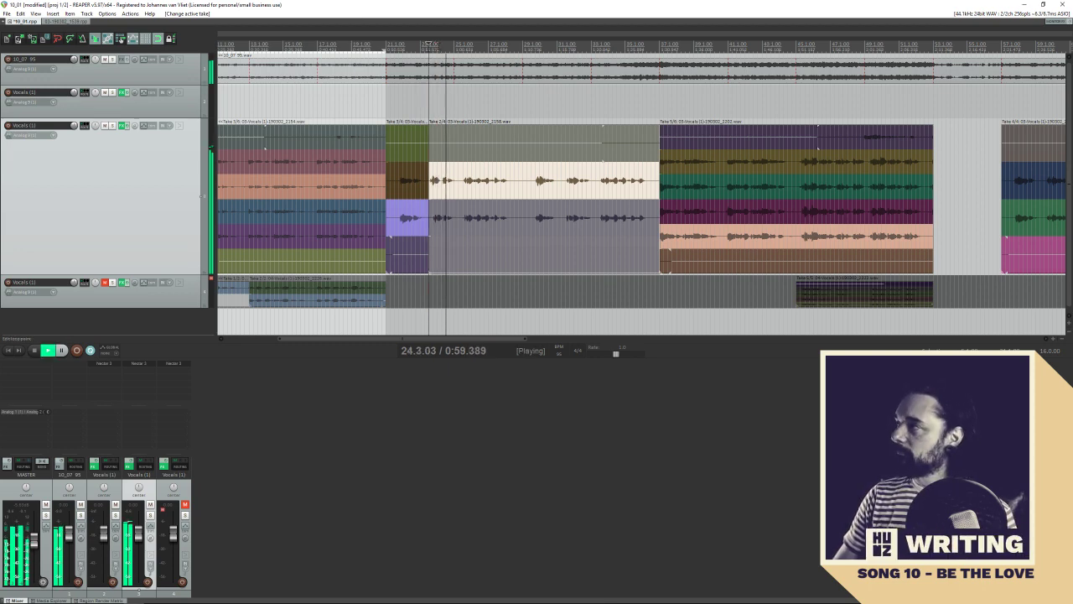
key("space")
key("s")
key("space")
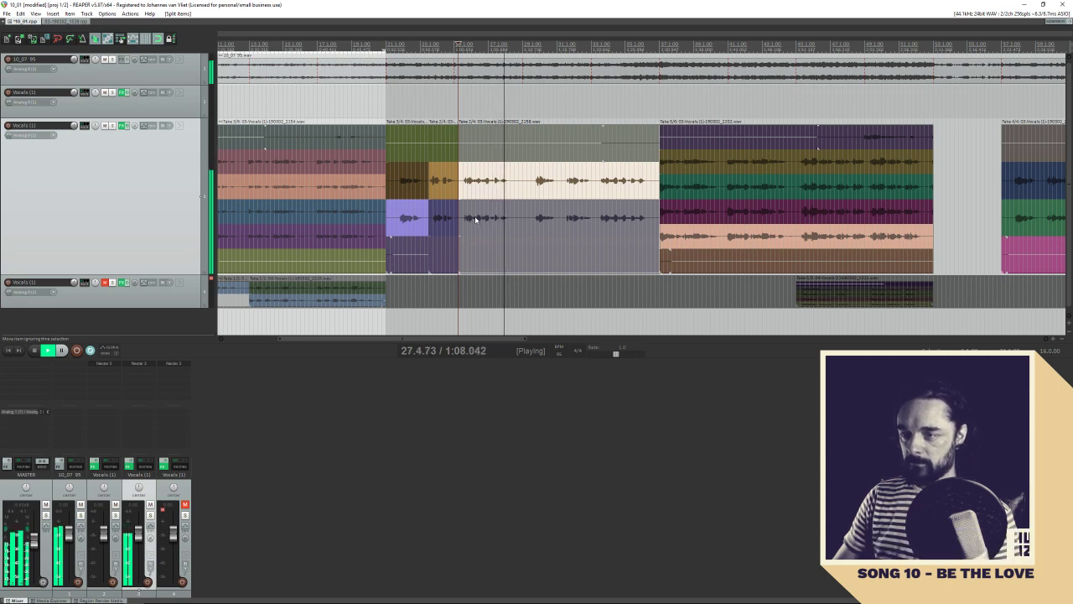
Use take 3 for the third phrase and take 2 for the fourth, splitting the item after each phrase
left_click(476, 220)
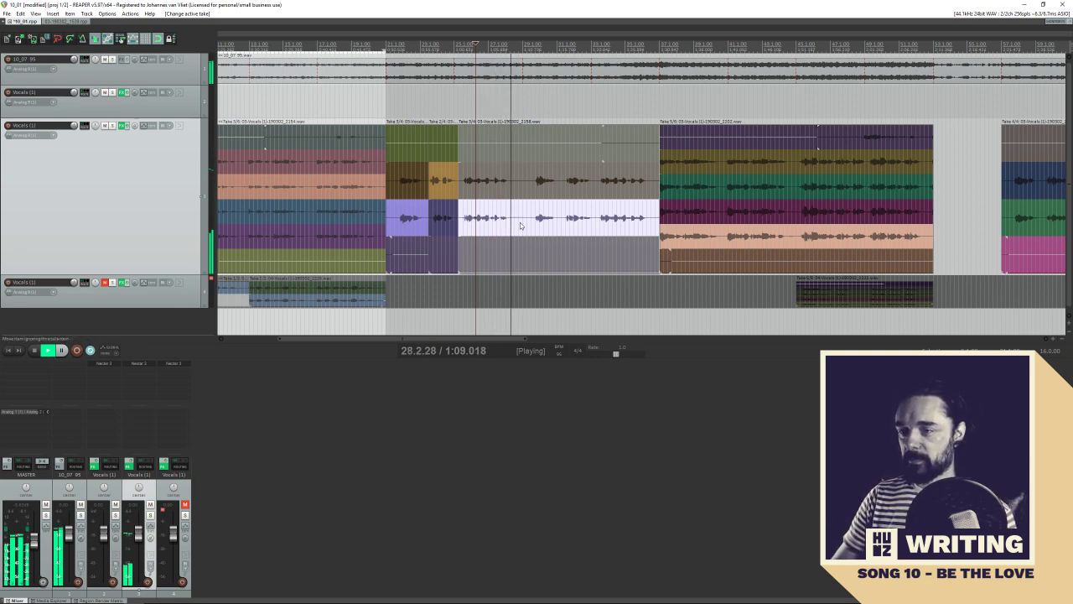
key("s")
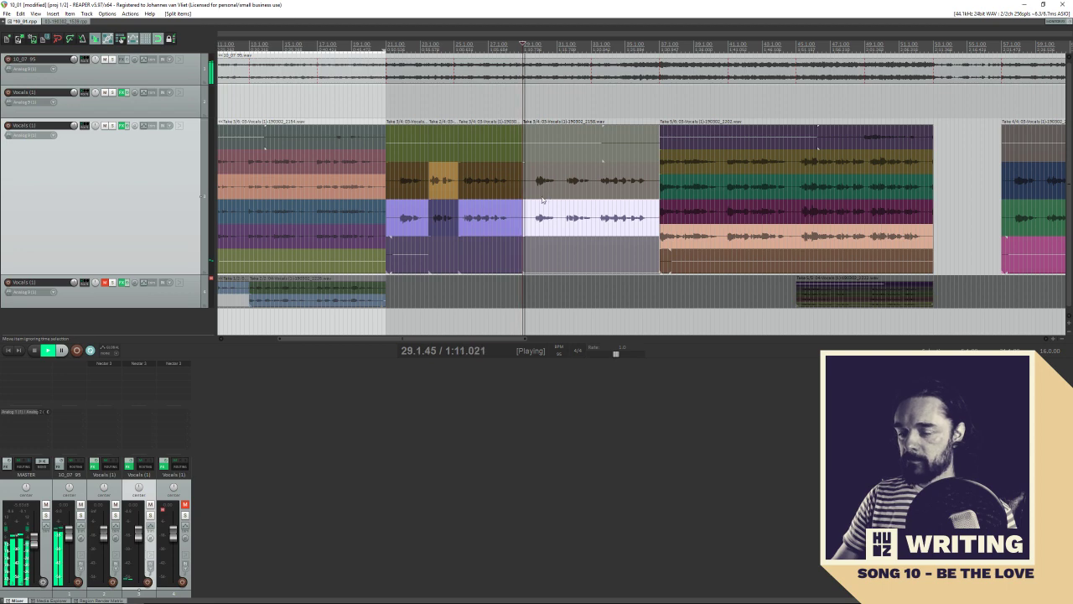
scroll(524, 221, "right", 1)
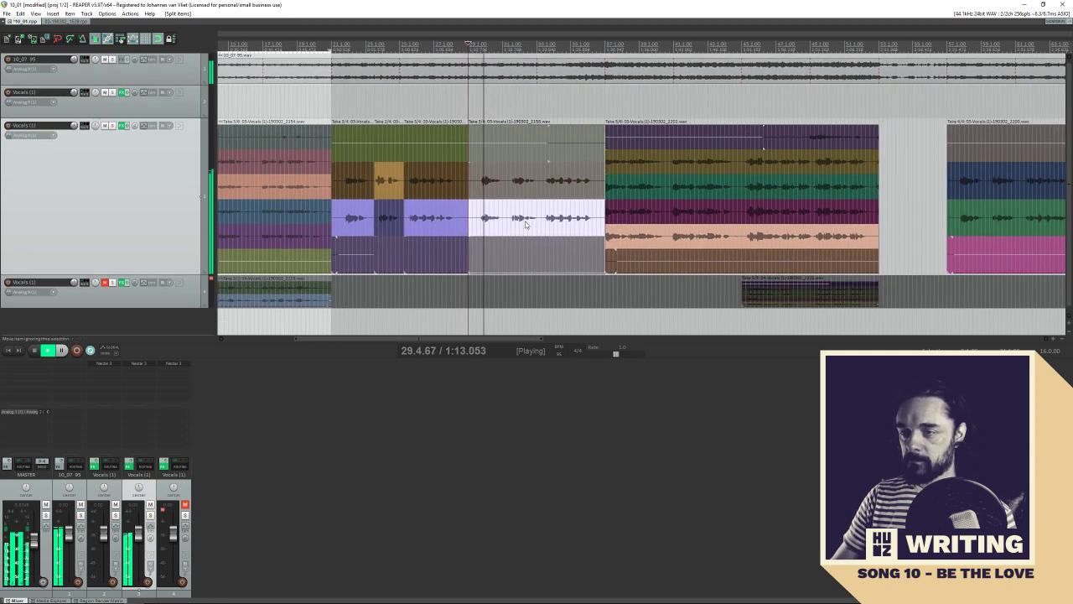
left_click(482, 184)
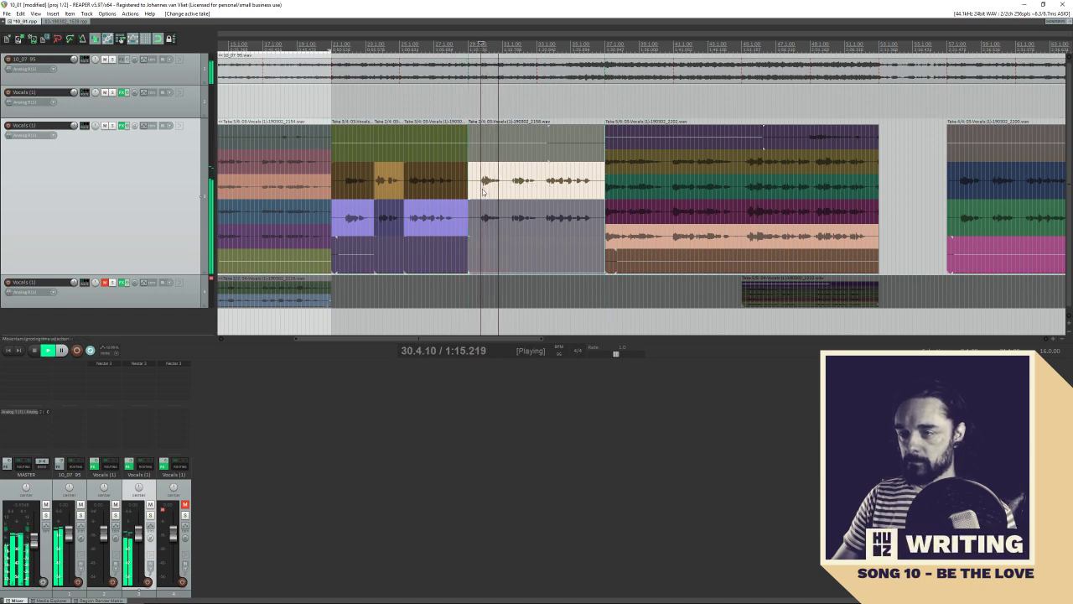
left_click(506, 192)
key("s")
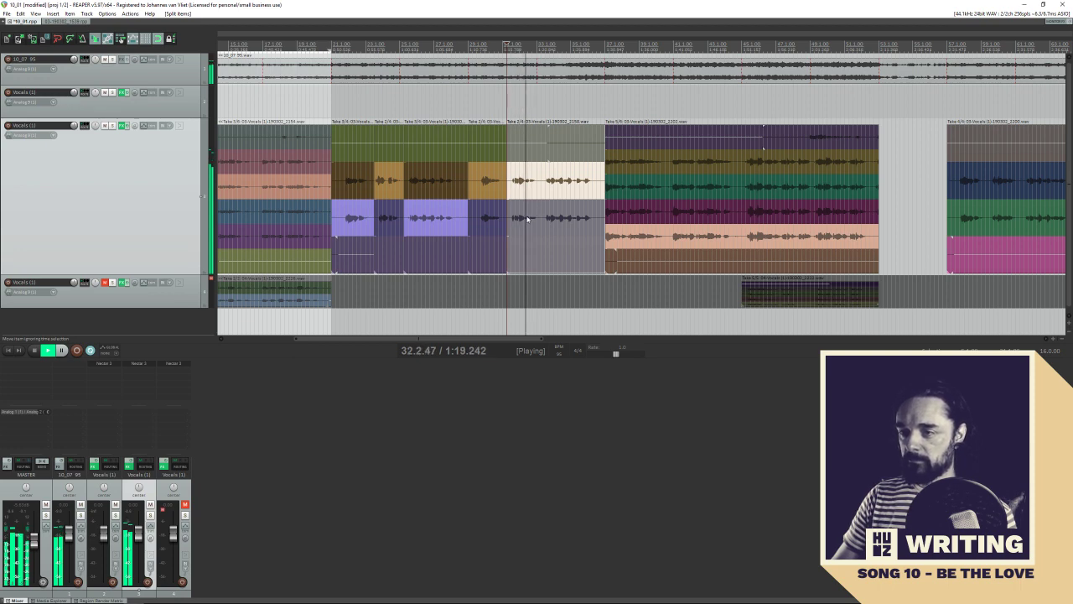
Use take 3 for the fifth phrase, split the item at 33.2.00, and set the last phrase to take 2
left_click(511, 225)
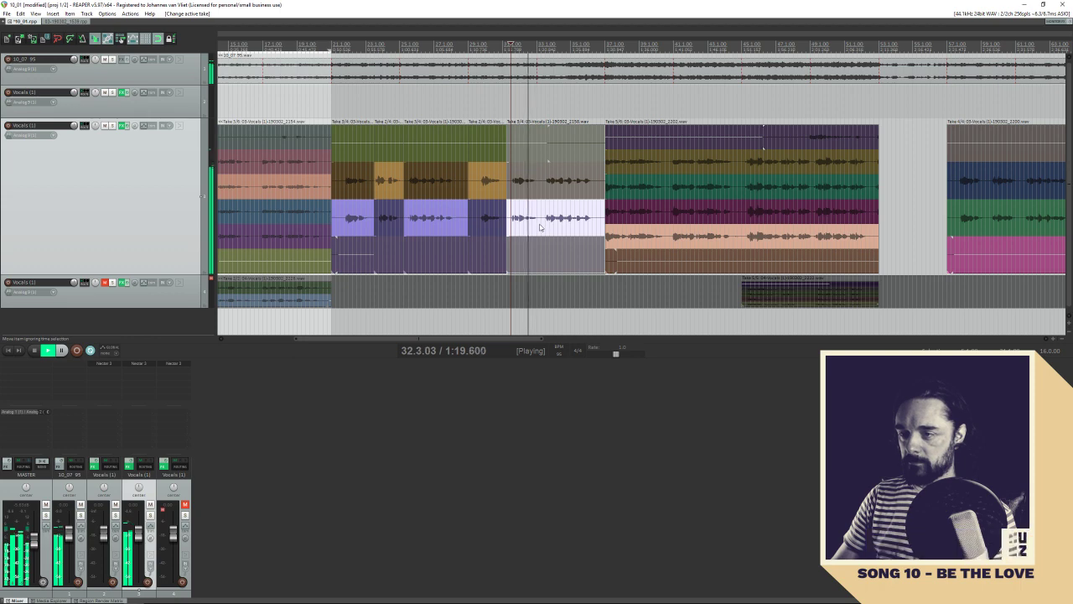
key("s")
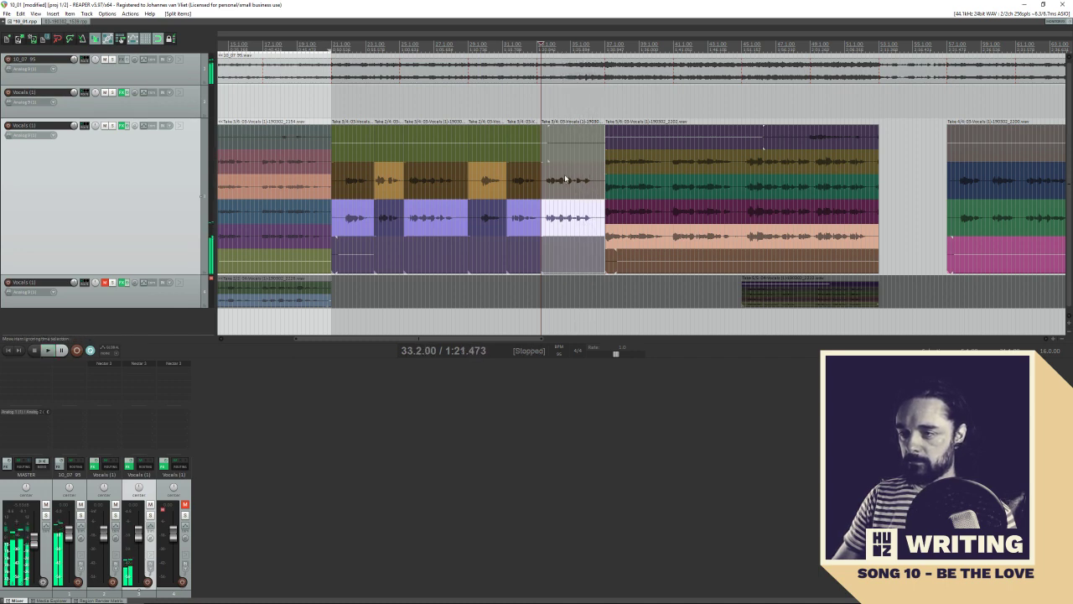
left_click(599, 195)
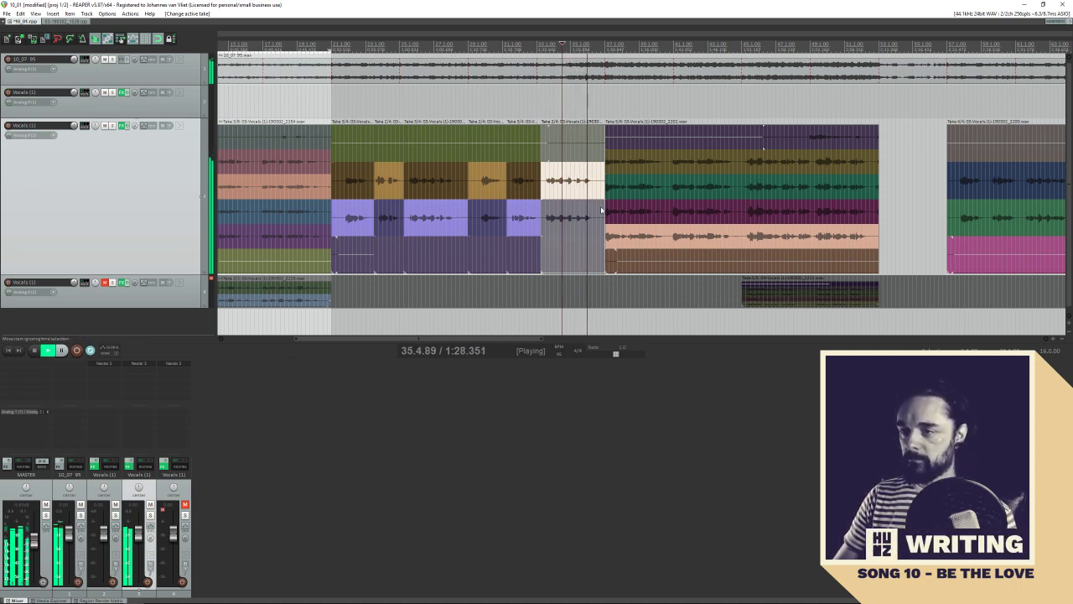
key("space")
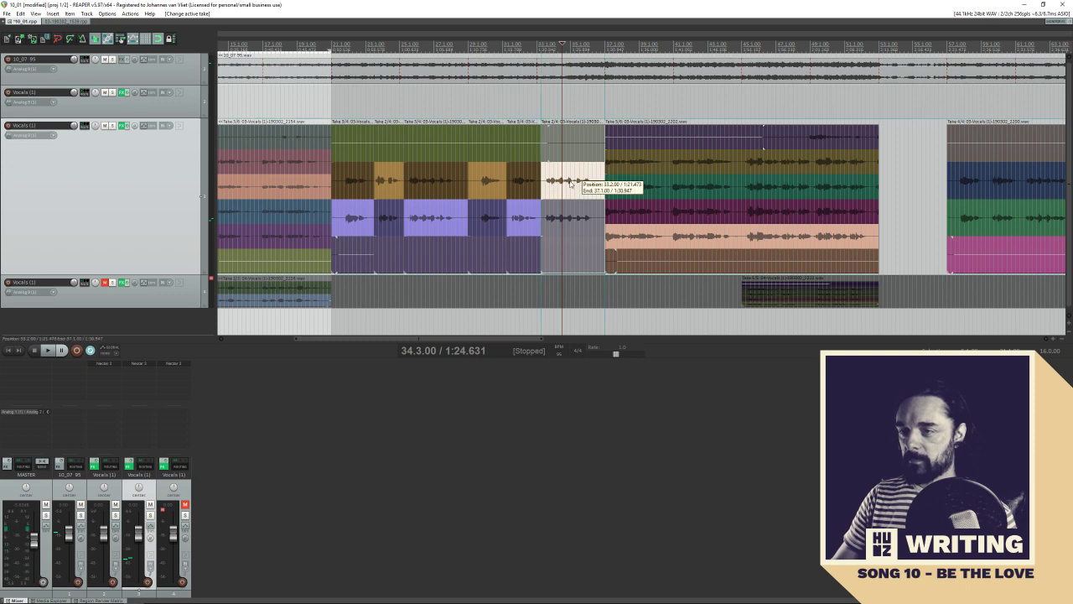
Select all six phrase segments of the comped section and render the items as a new take
left_click(364, 218)
left_click(387, 180)
left_click(436, 220)
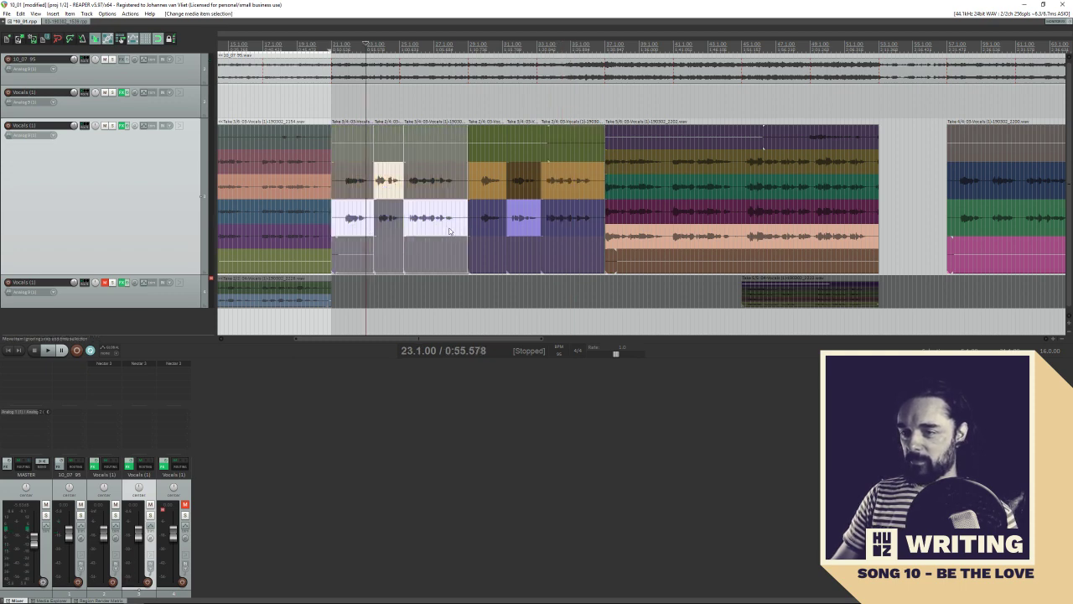
left_click(488, 181)
left_click(526, 221)
left_click(565, 185)
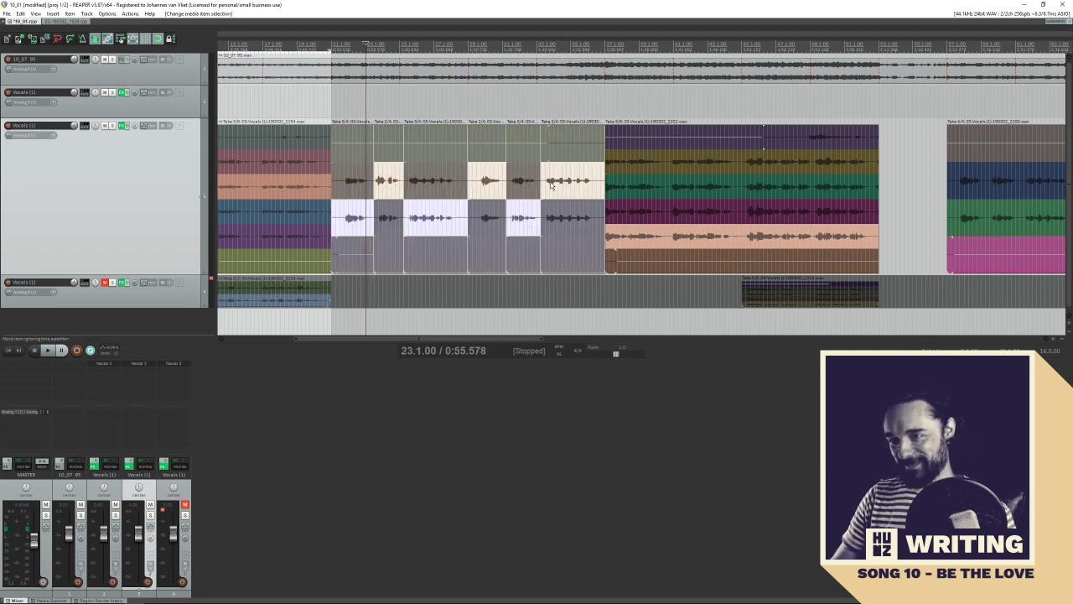
right_click(551, 184)
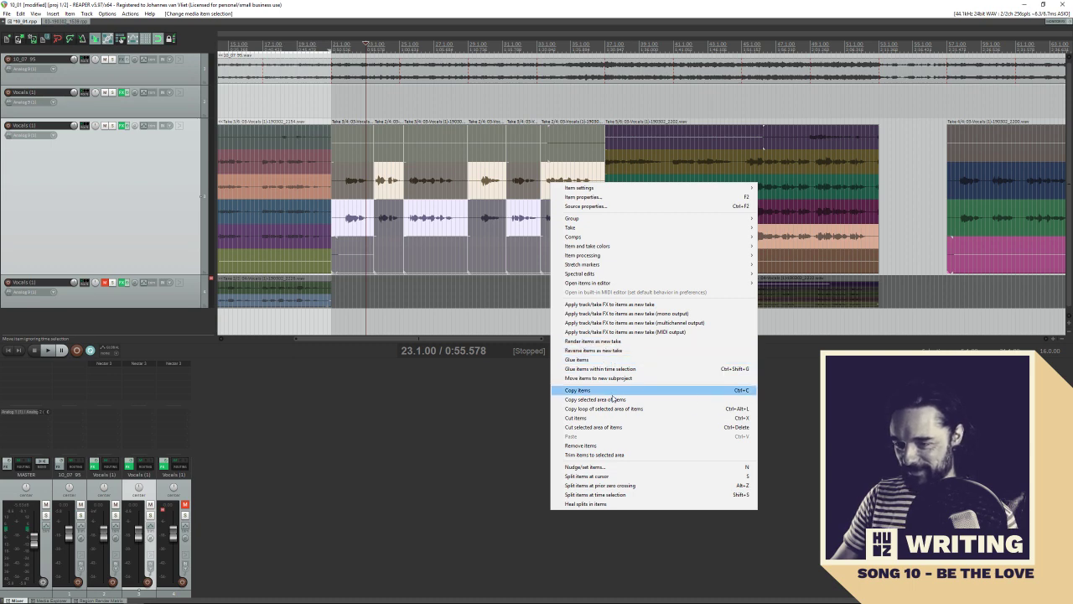
left_click(596, 339)
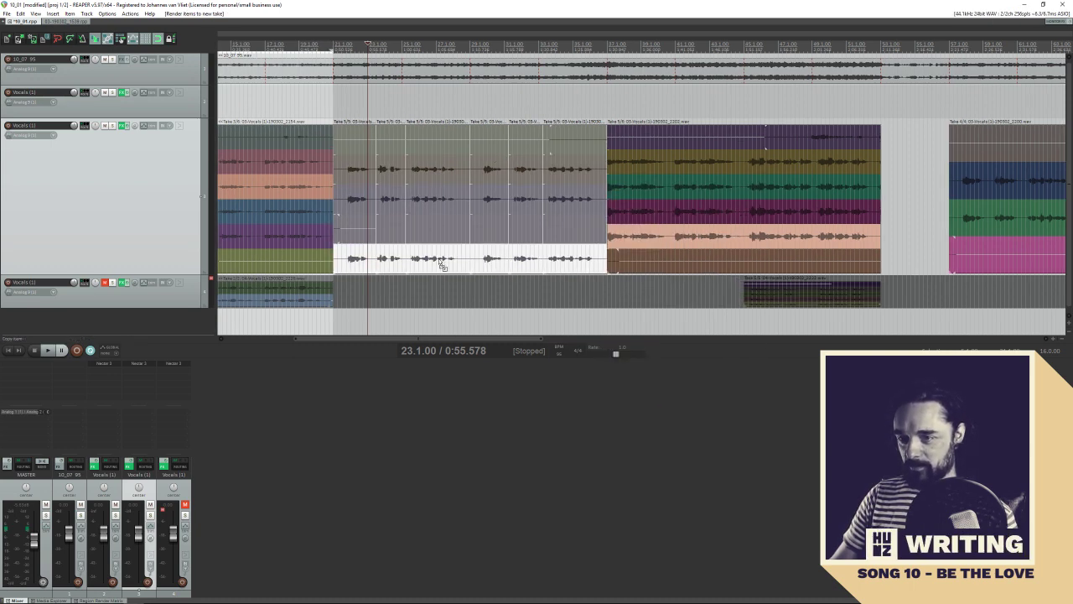
Copy the six rendered segments to the Vocals track directly below at the same position and glue them into one item
left_click_drag(441, 265, 442, 293)
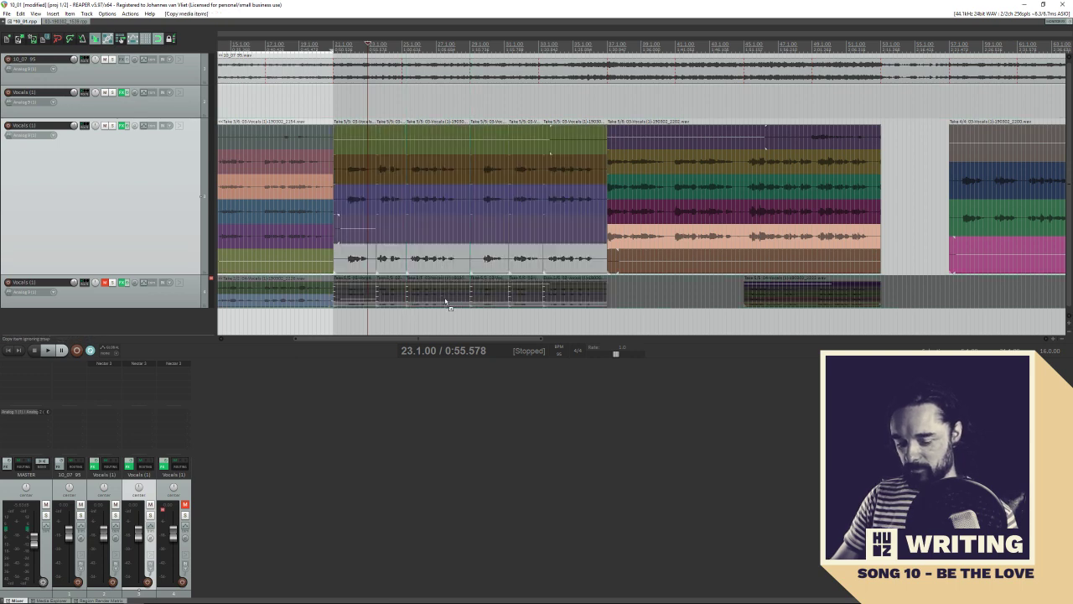
key("ctrl+g")
left_click(450, 293)
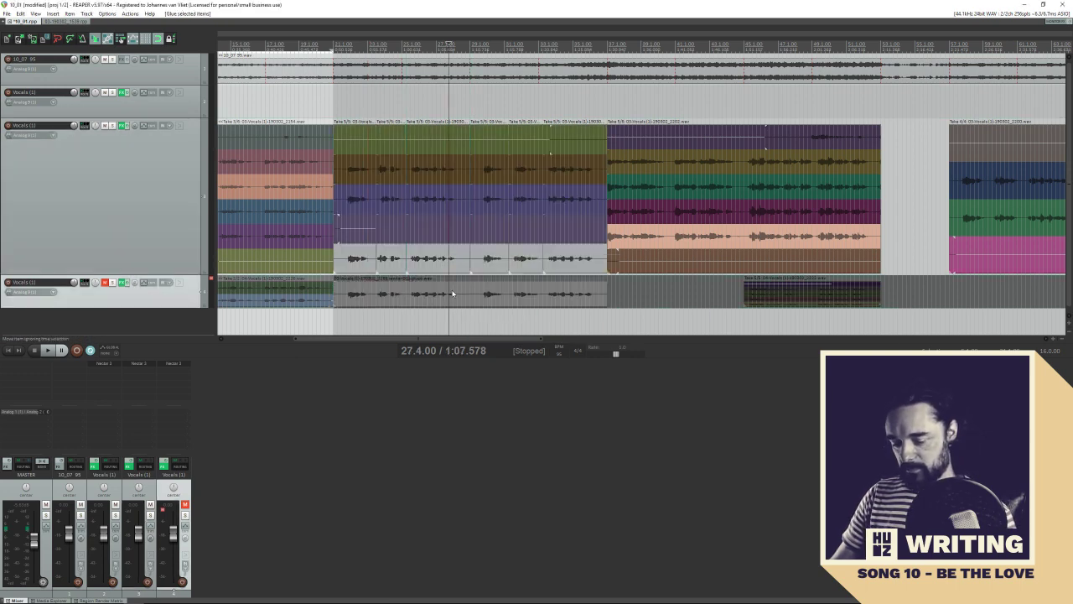
Show the source file information of the glued vocal item for its file path, and switch to Melodyne
double_click(451, 292)
left_click(779, 355)
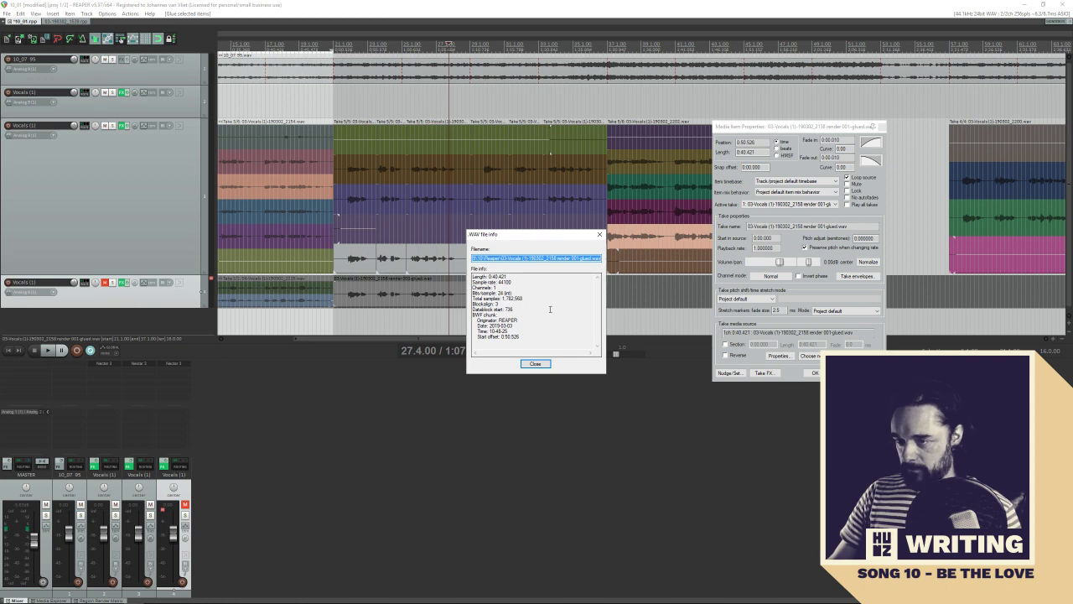
left_click(534, 363)
key("alt+Tab")
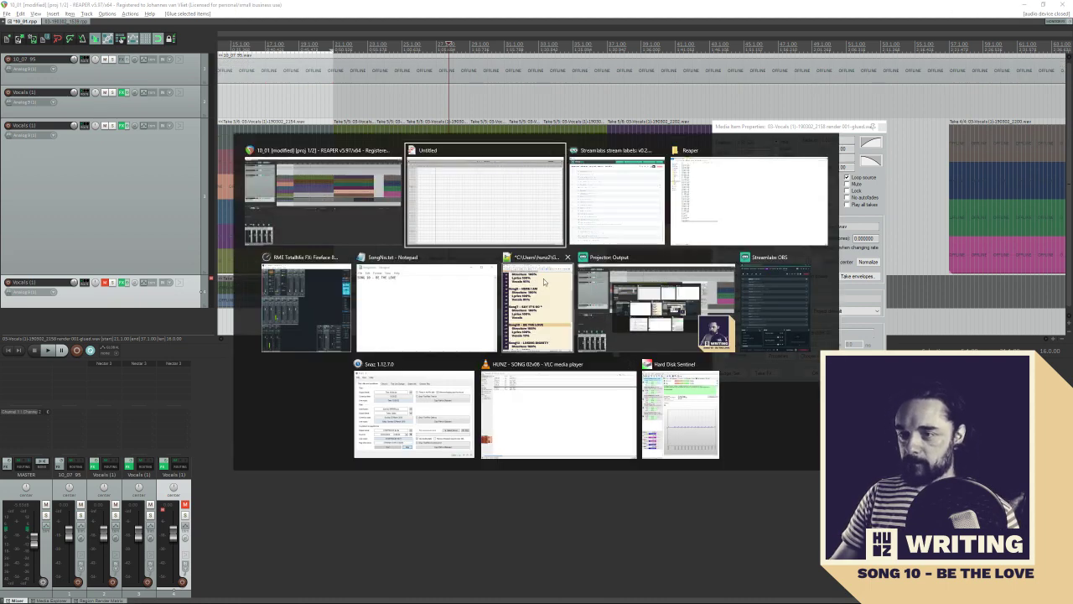
left_click(489, 225)
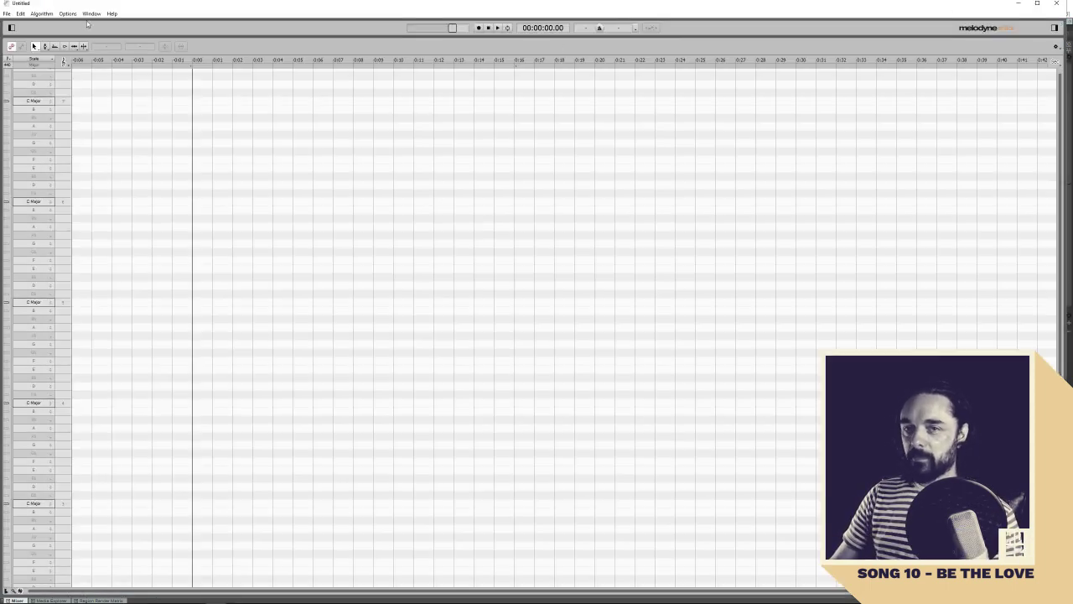
Open the project Verse_01.mpd from the Reaper folder and delete all of its notes
left_click(6, 13)
left_click(16, 31)
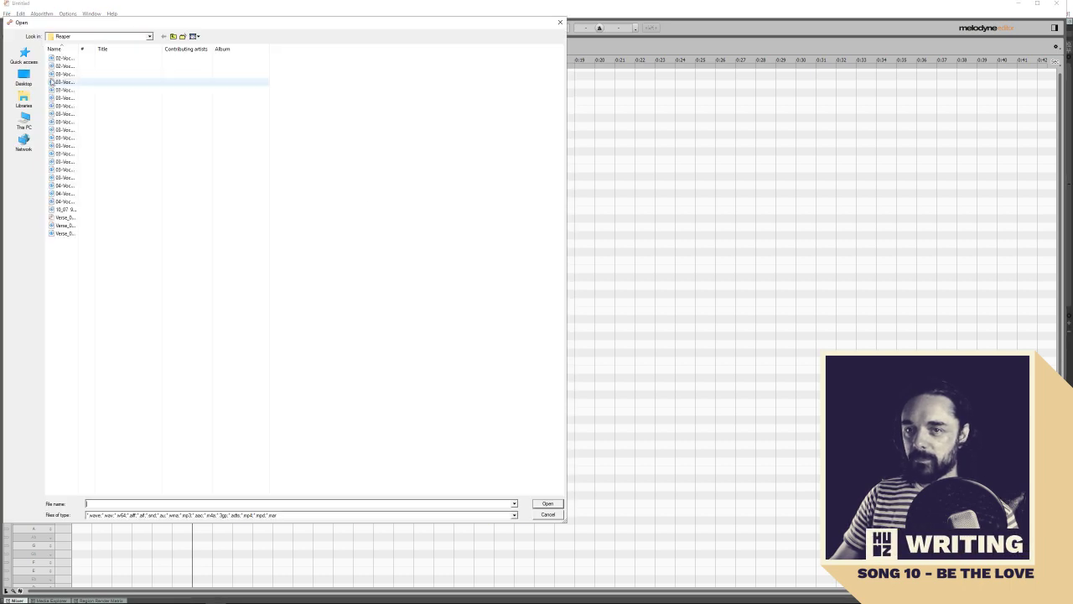
left_click(74, 217)
left_click(320, 369)
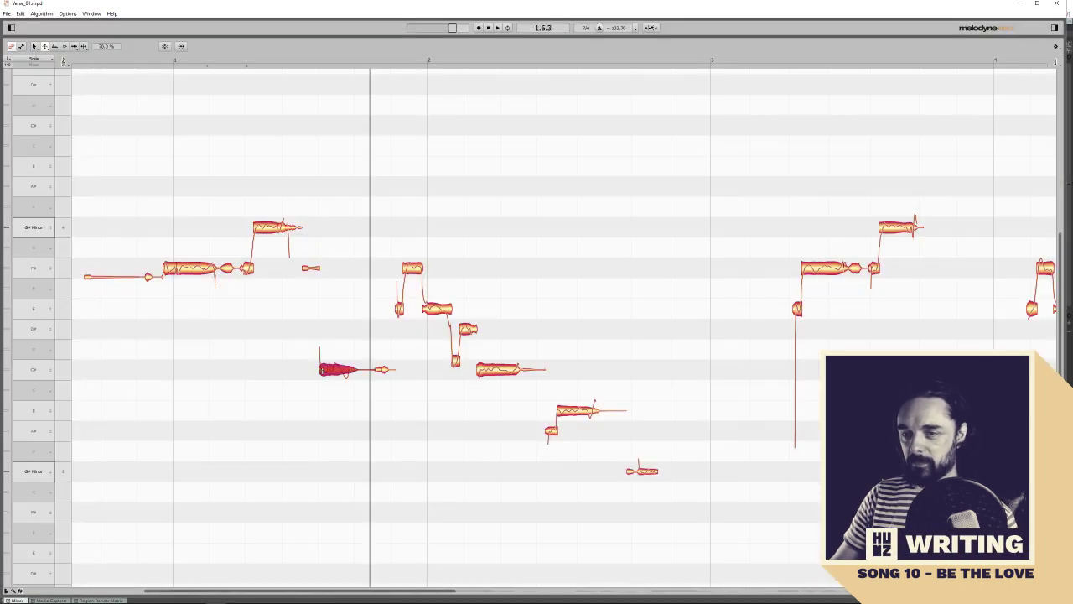
key("ctrl+a")
key("Delete")
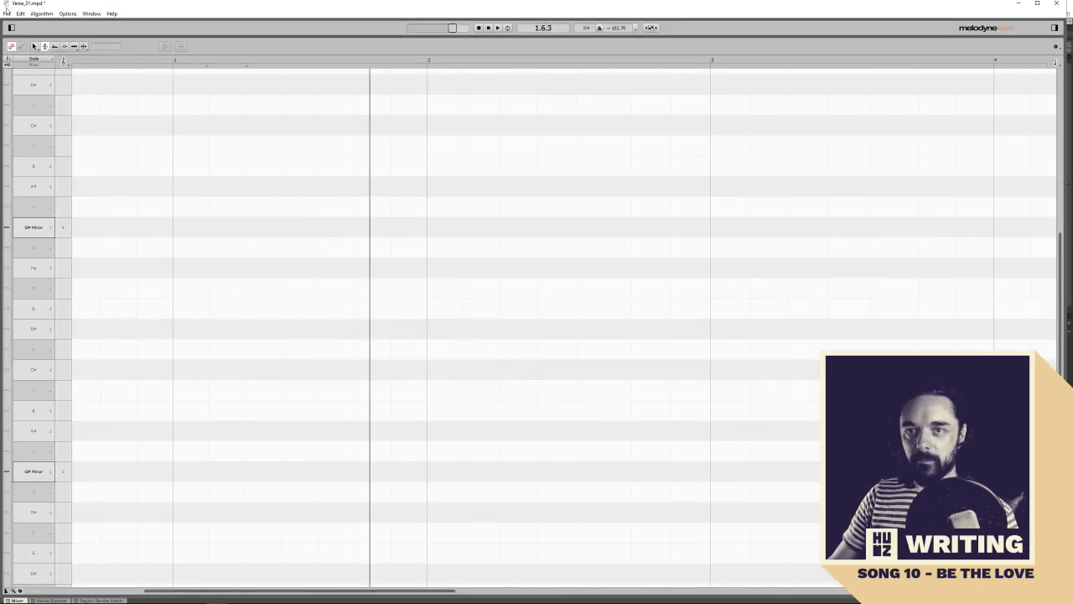
Set the emptied project's tempo to 95 BPM and its time signature to 4/4
left_click(6, 13)
left_click(374, 16)
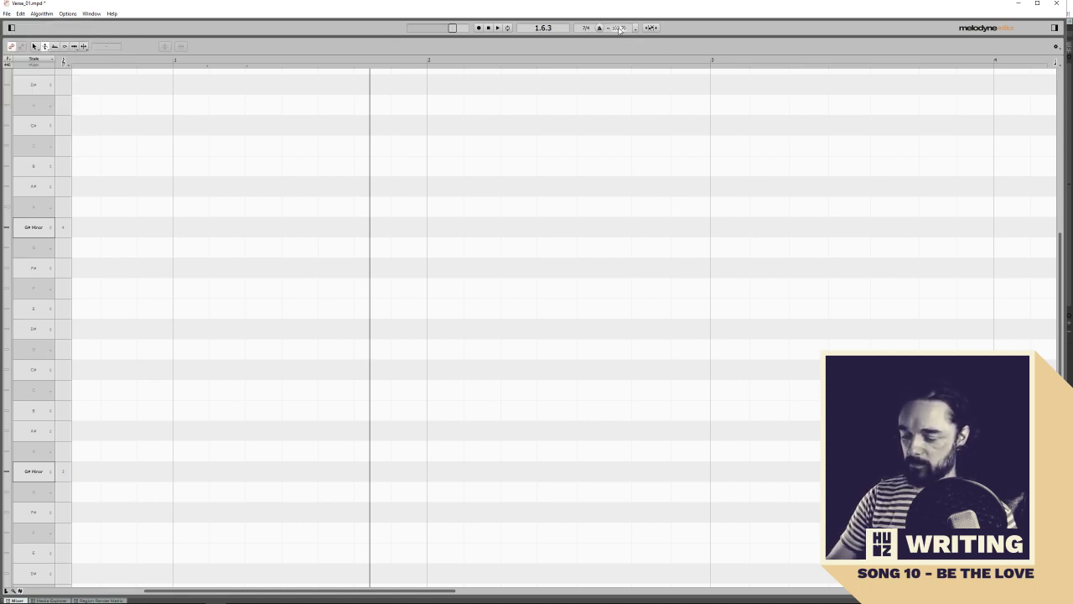
scroll(619, 29, "up", 3)
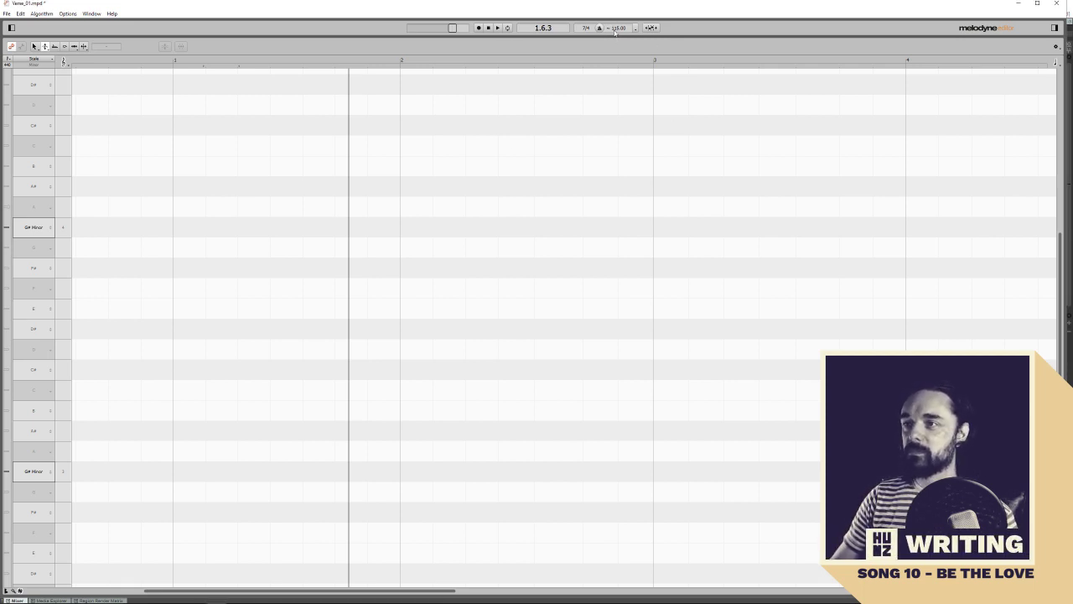
type("5")
key("Return")
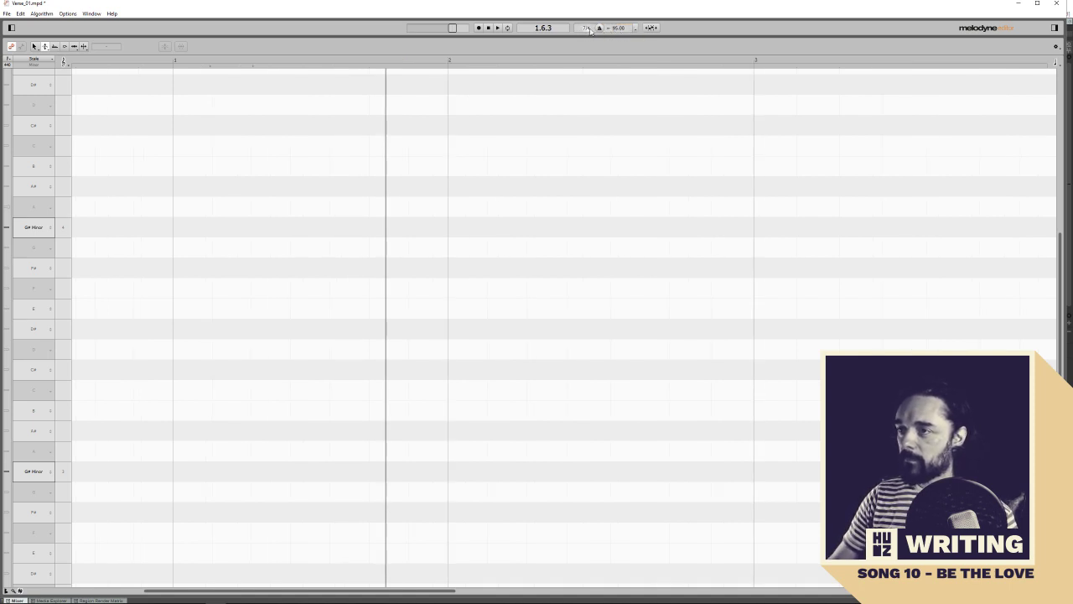
left_click(588, 28)
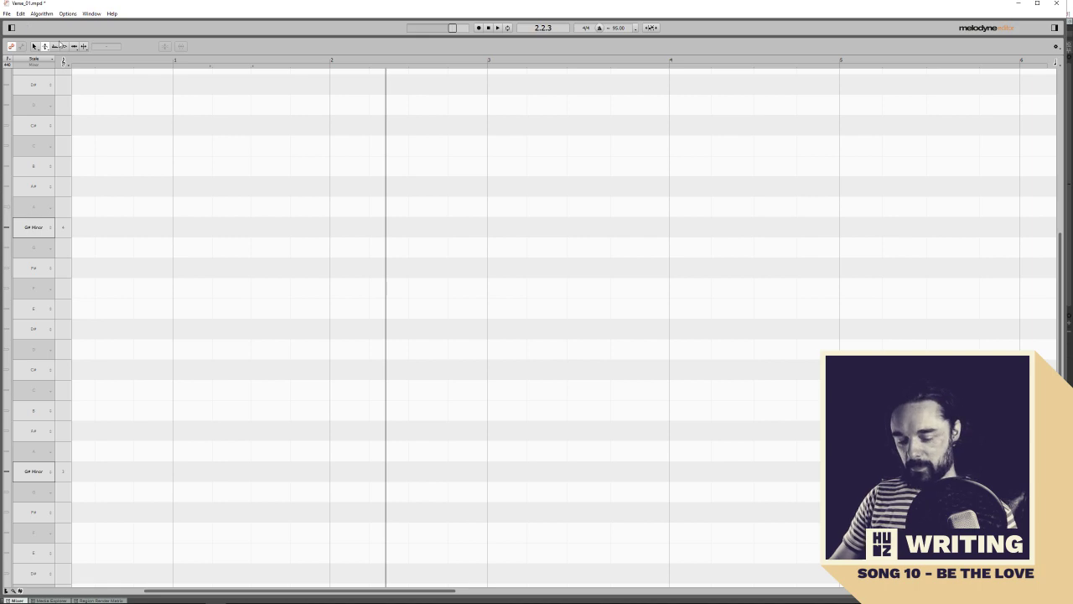
Rename the existing Verse_01.mpd as a chorus file with the Vox_ prefix and save the current project as Vox_Verse_01.mpd
left_click(7, 14)
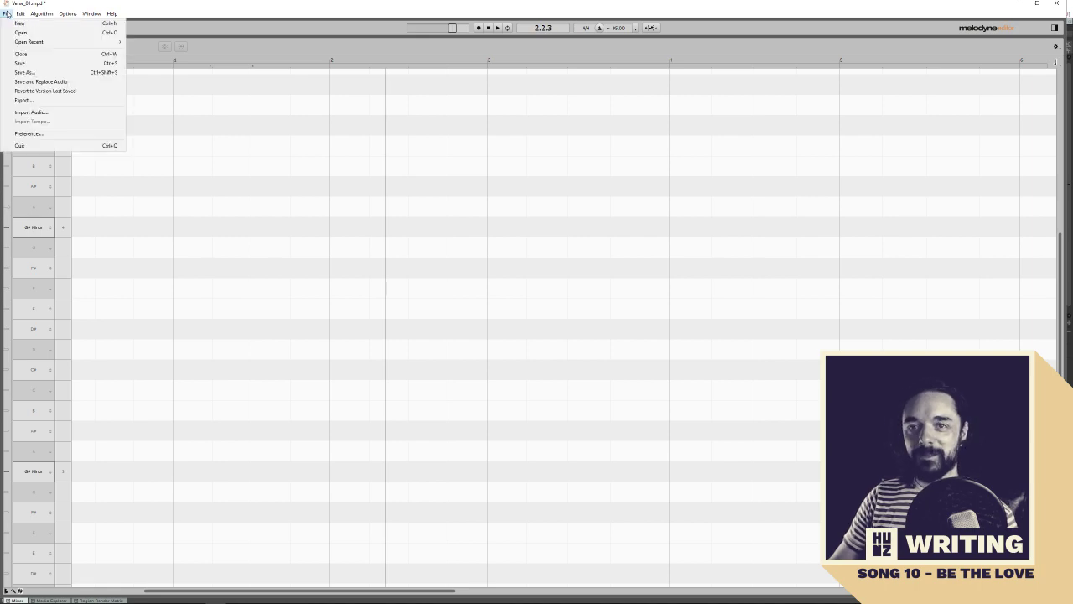
left_click(37, 74)
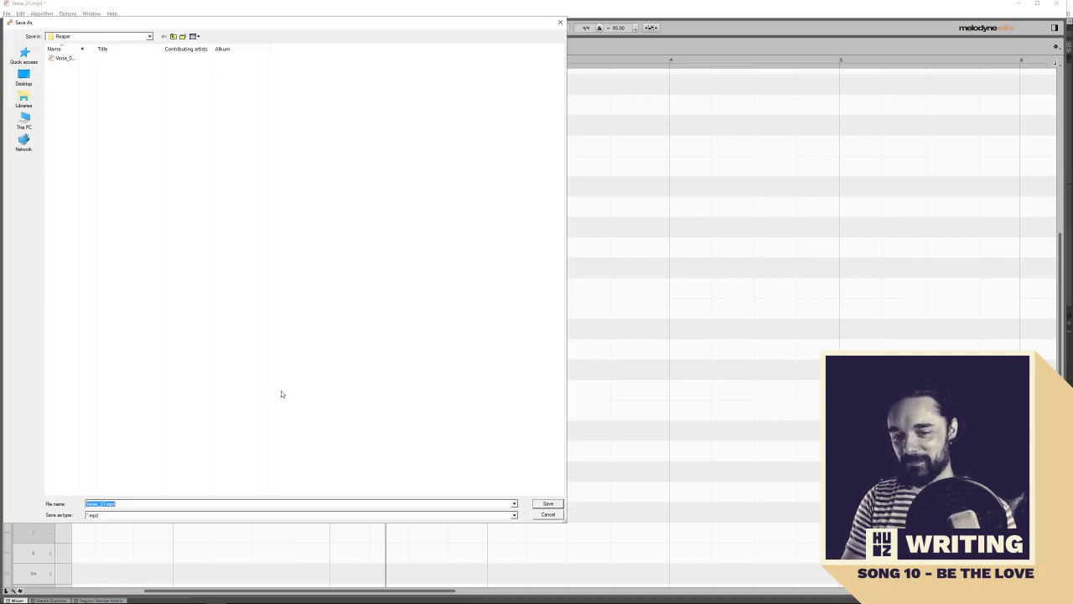
type("Ver")
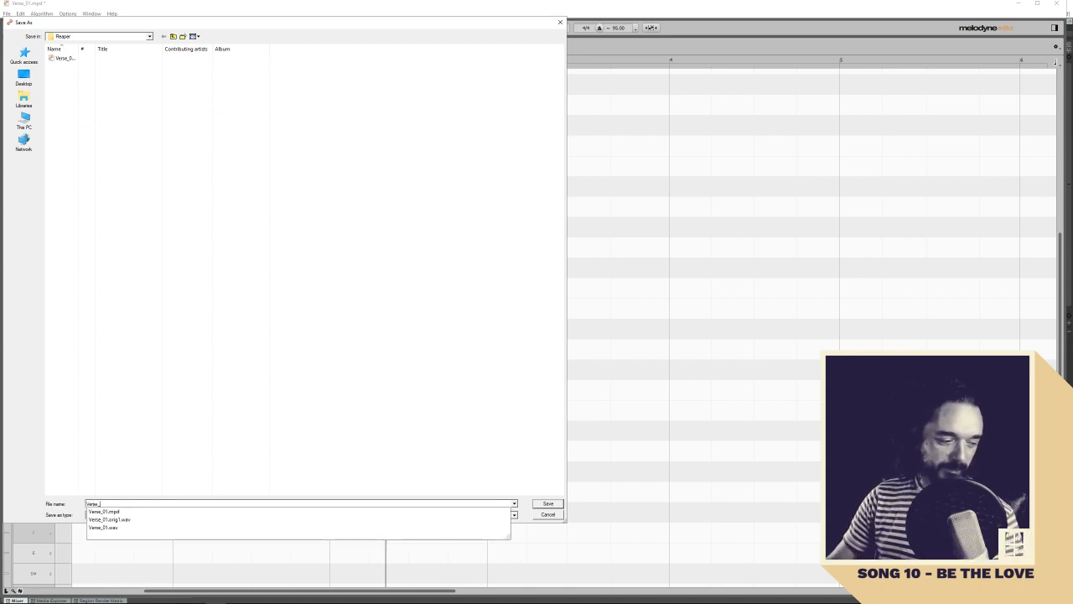
left_click(64, 59)
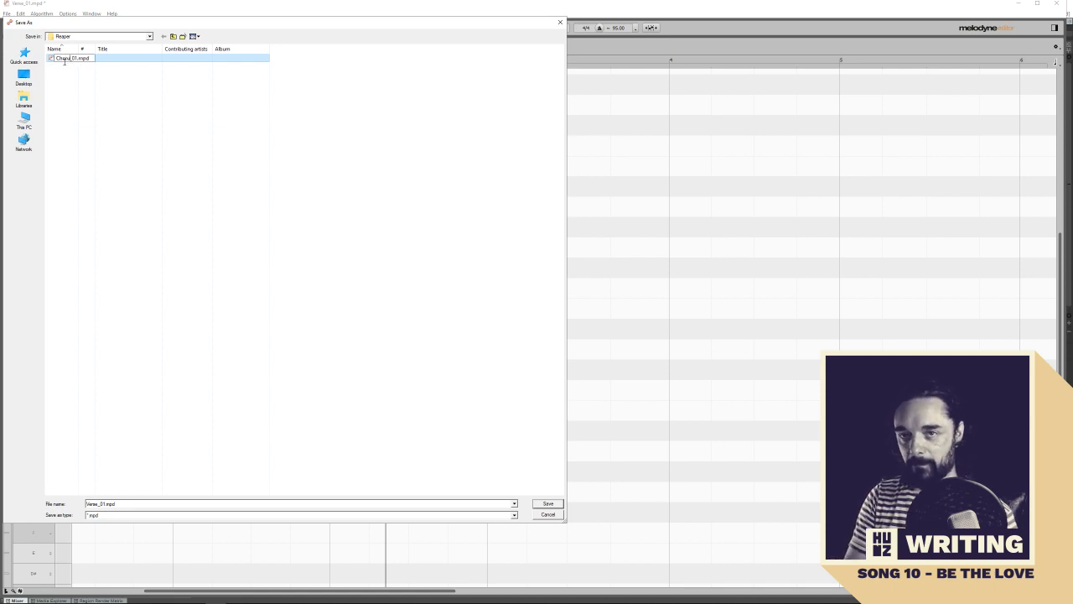
key("Return")
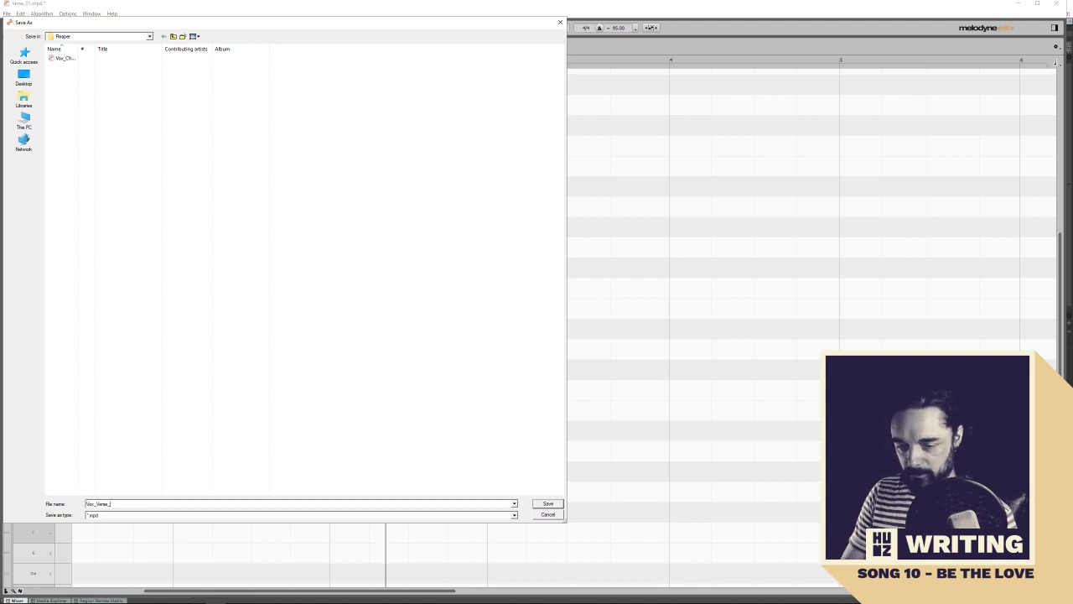
key("Return")
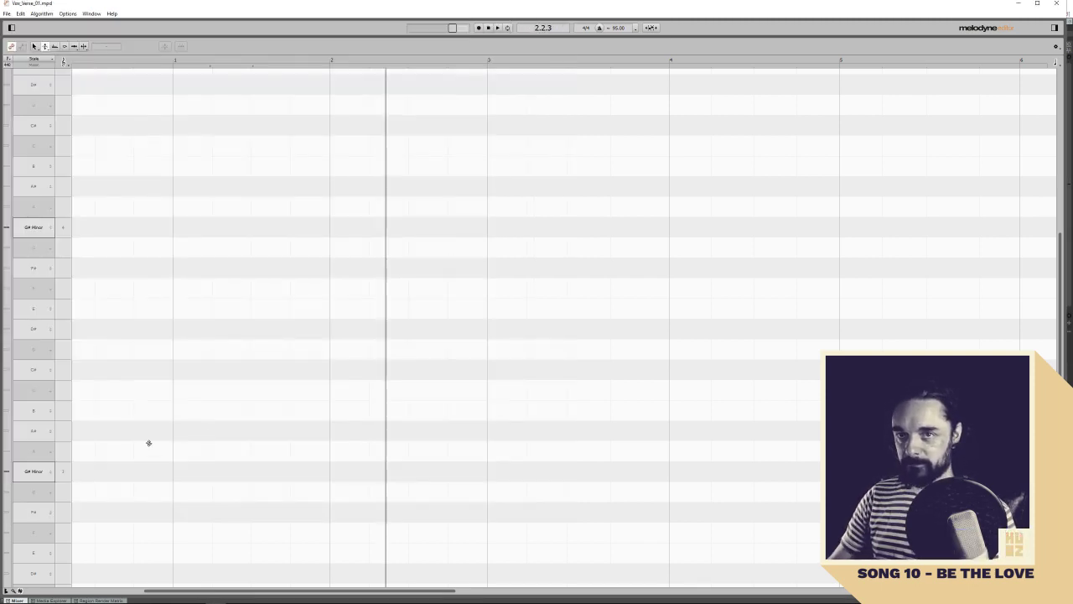
Import the glued vocal audio file rendered from REAPER into the empty project
left_click(7, 14)
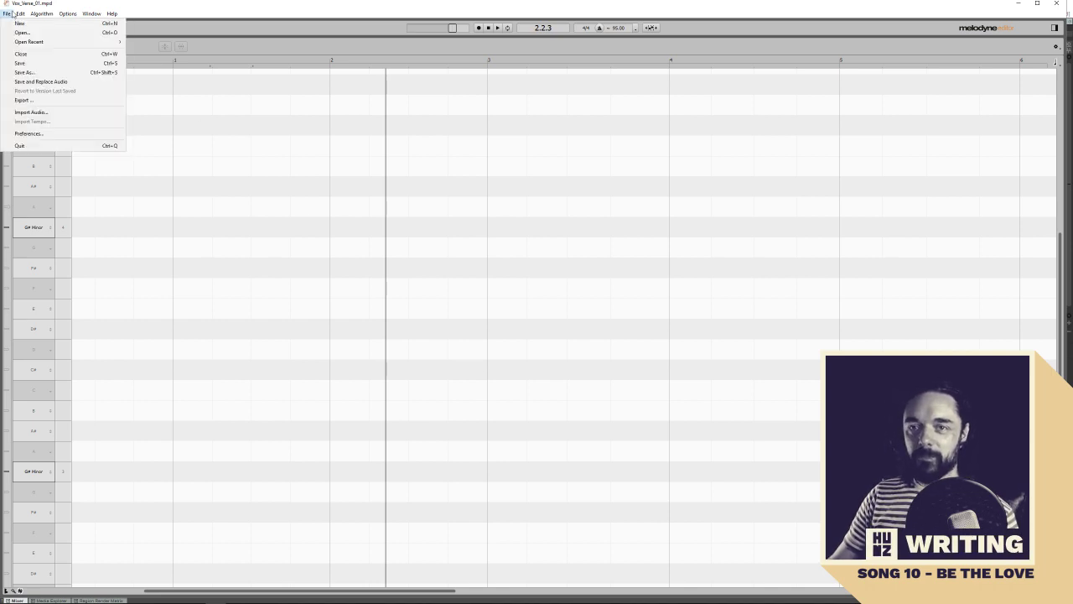
left_click(31, 111)
key("Return")
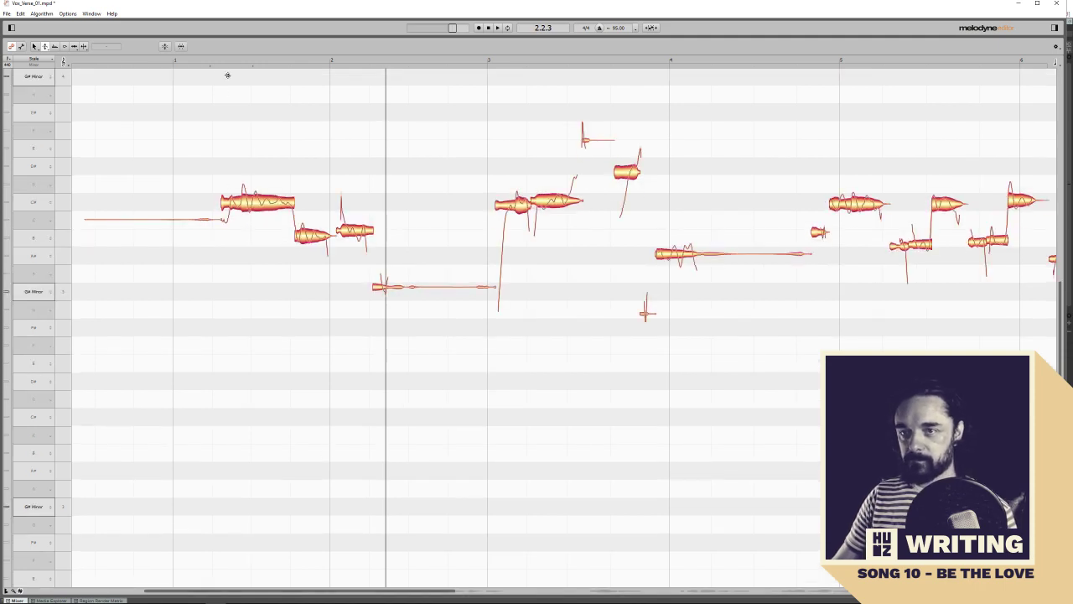
Play the imported vocal and examine the detected notes and their separations up to bar 15
left_click(214, 67)
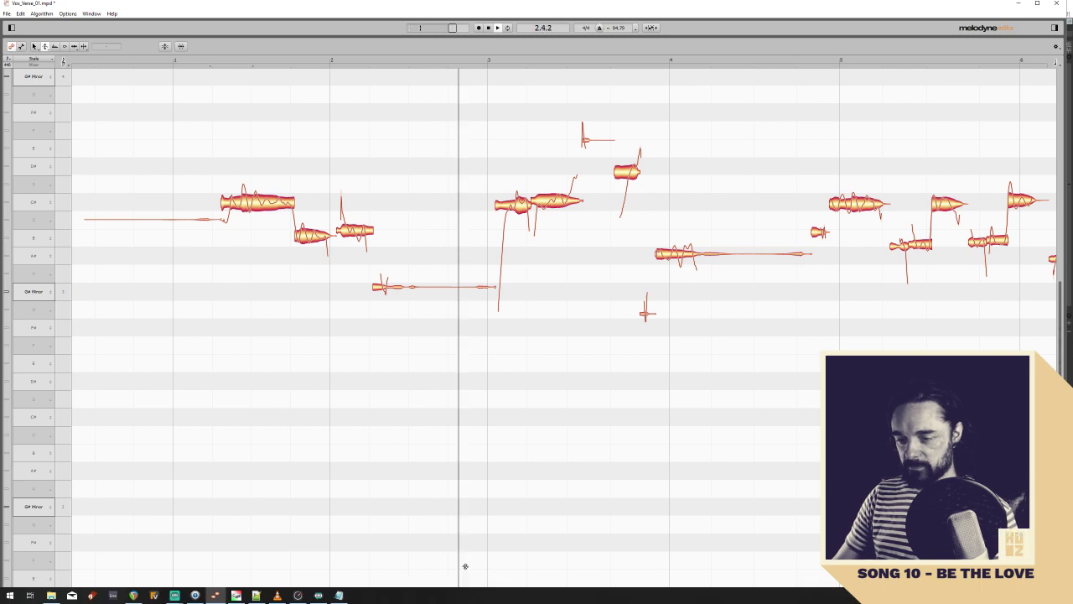
scroll(491, 321, "down", 2)
scroll(490, 322, "down", 5)
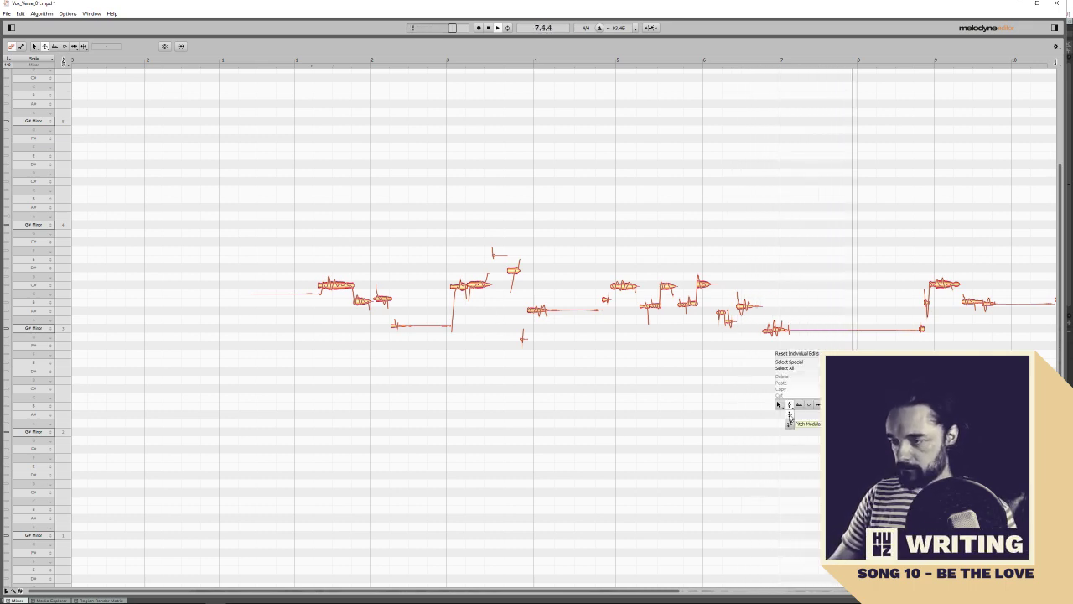
left_click_drag(749, 412, 455, 410)
left_click_drag(680, 414, 606, 384)
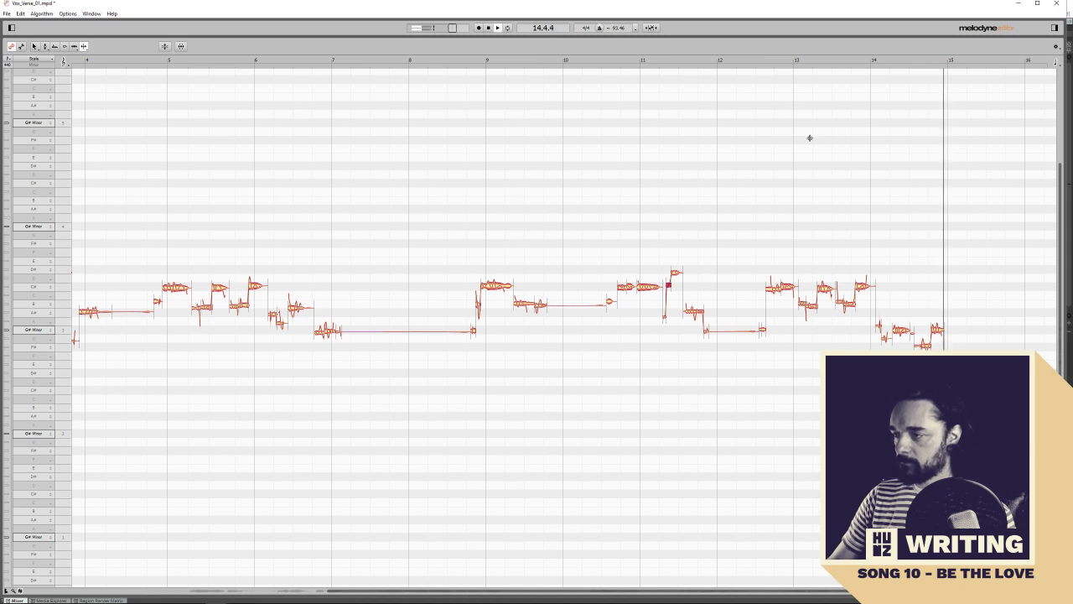
left_click(785, 64)
left_click(765, 63)
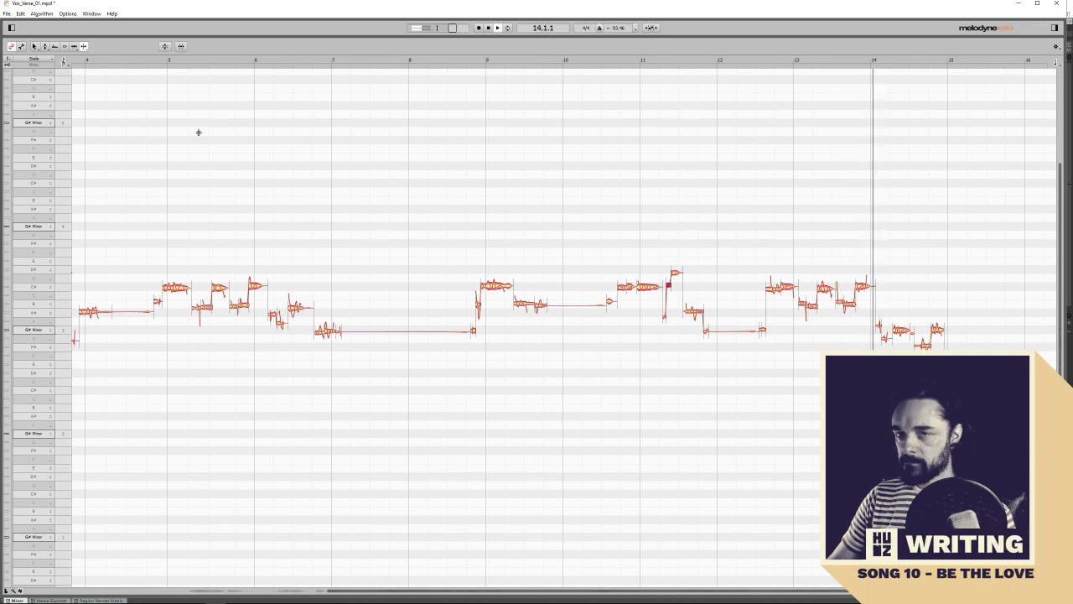
Select all notes and correct their pitch with Pitch Center at 100%, Pitch Drift at 0% and snapping to G# Minor
right_click(244, 119)
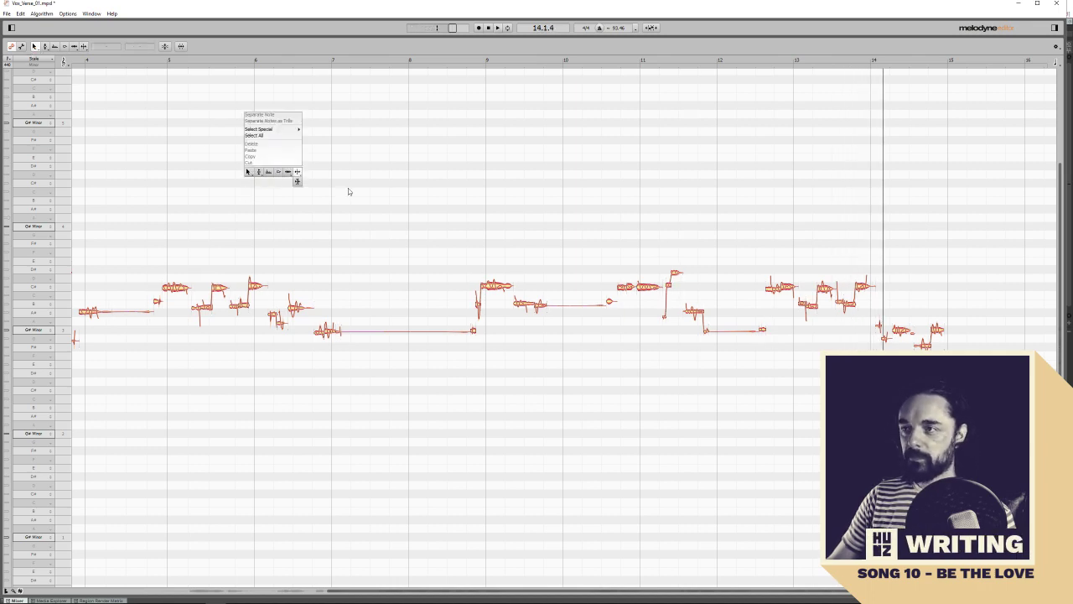
left_click(426, 149)
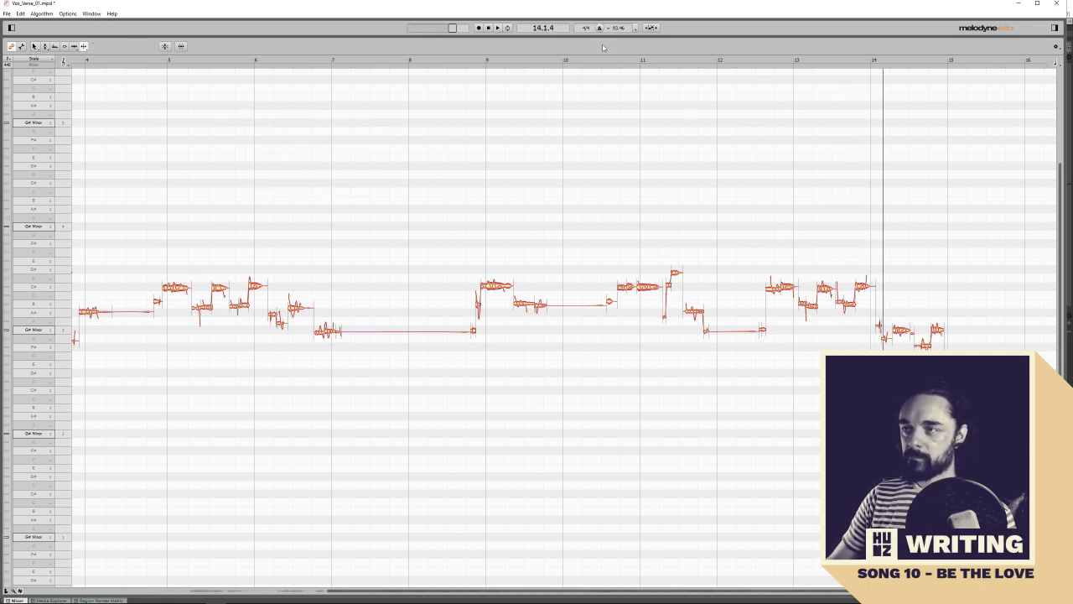
right_click(349, 174)
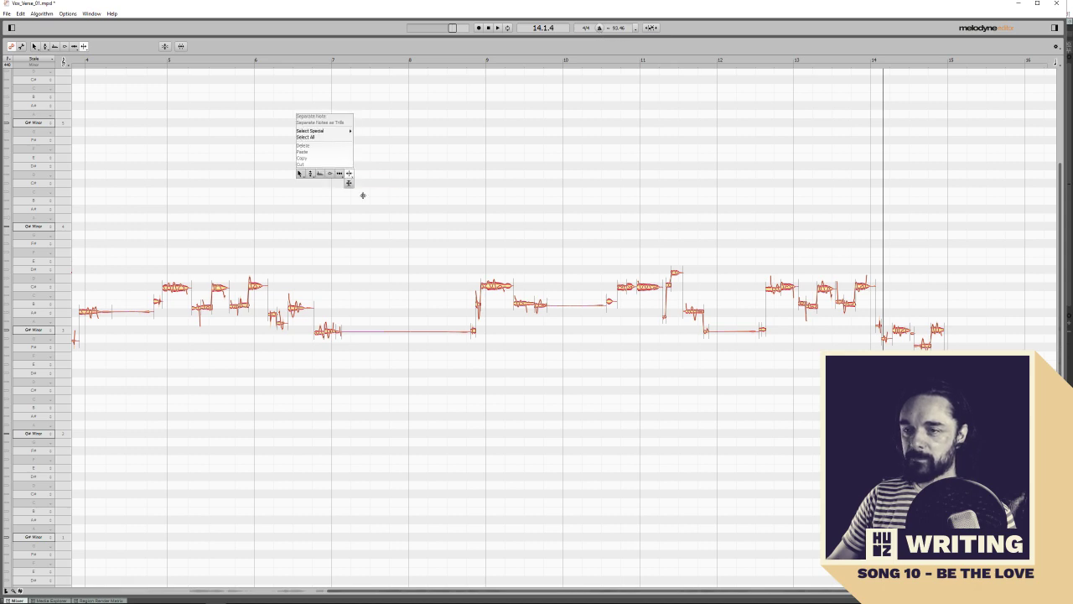
left_click(314, 137)
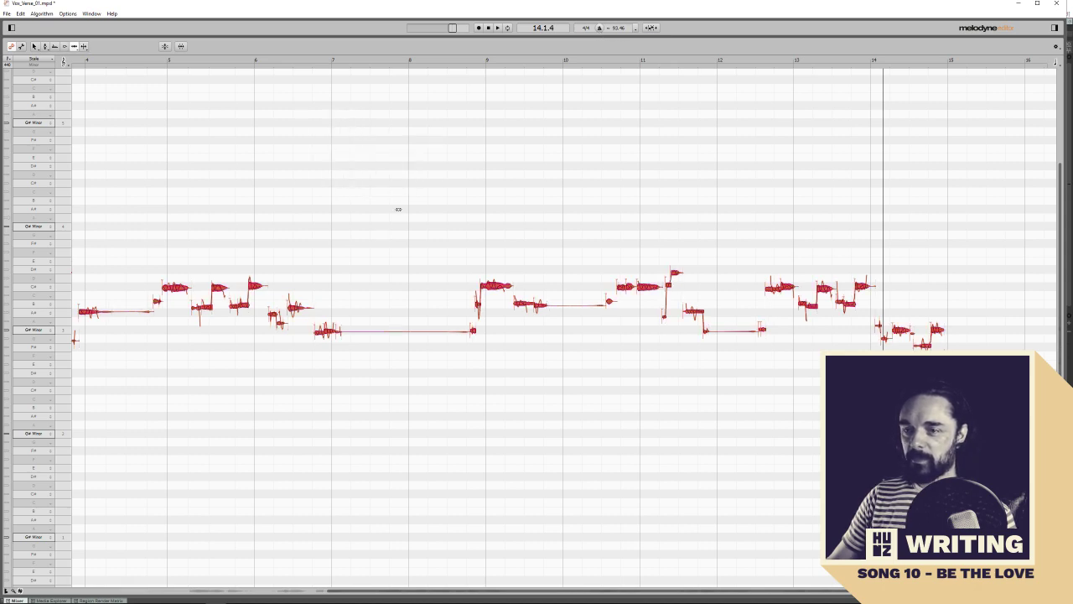
left_click(164, 47)
left_click_drag(508, 204, 685, 213)
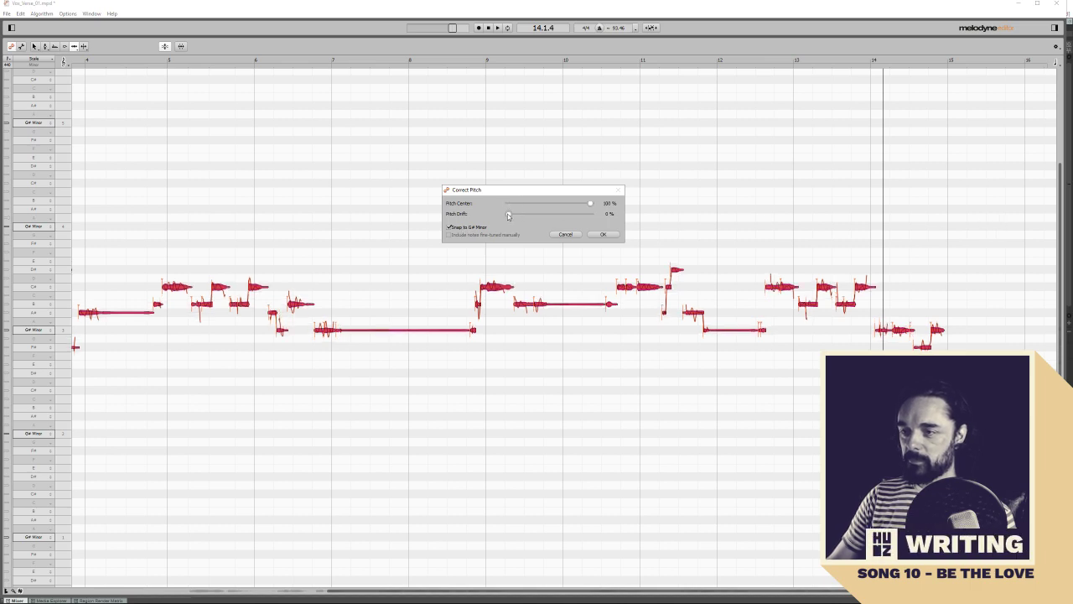
left_click(601, 234)
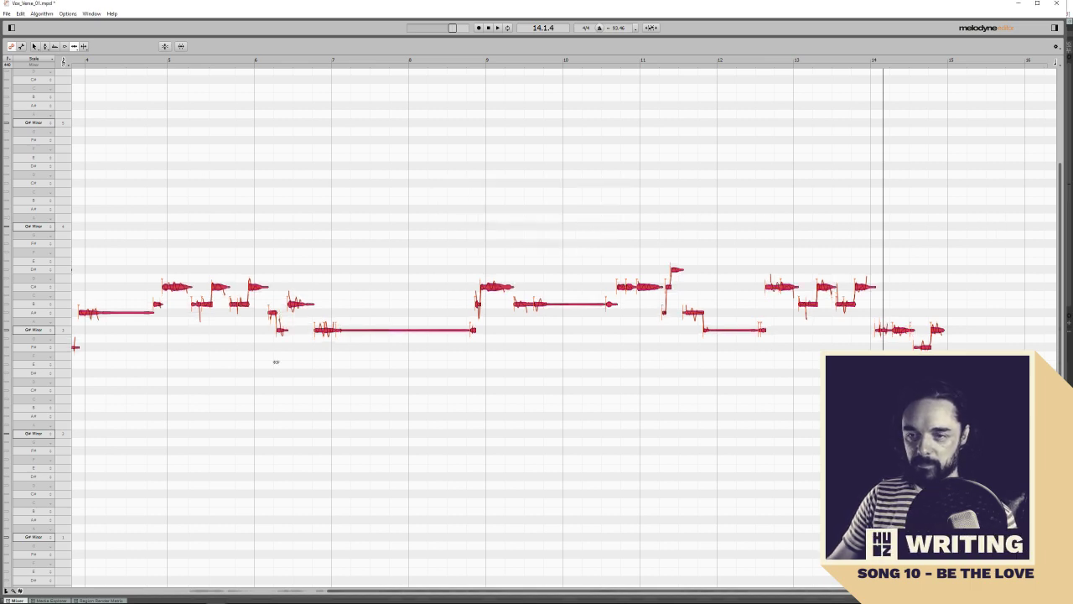
Play the vocal from the start and adjust individual notes between bars 1 and 7 with the Pitch Modulation tool
left_click_drag(332, 597, 151, 588)
left_click(190, 61)
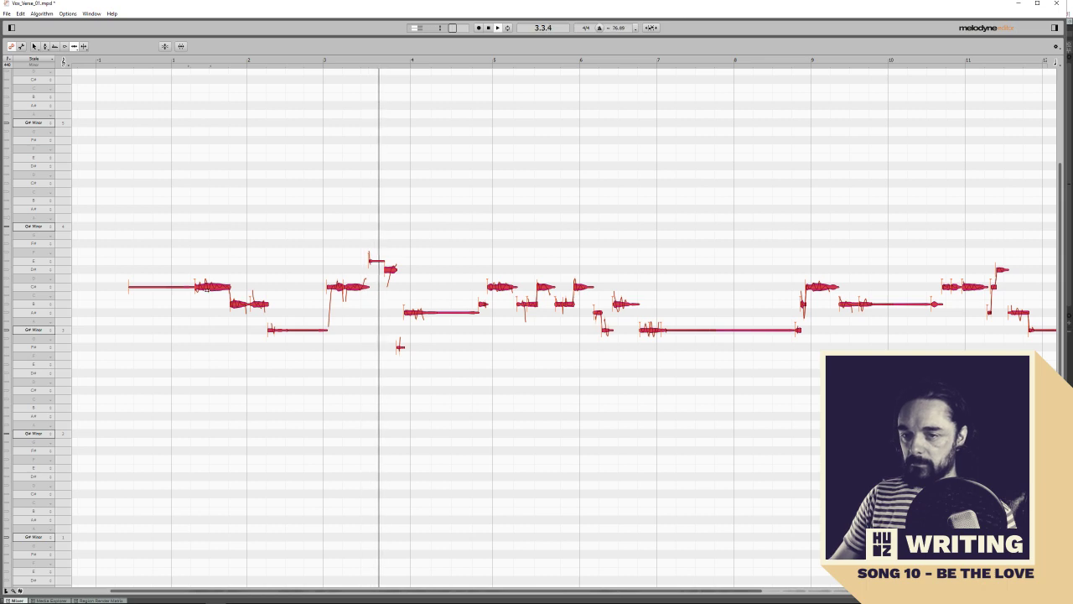
left_click(210, 287)
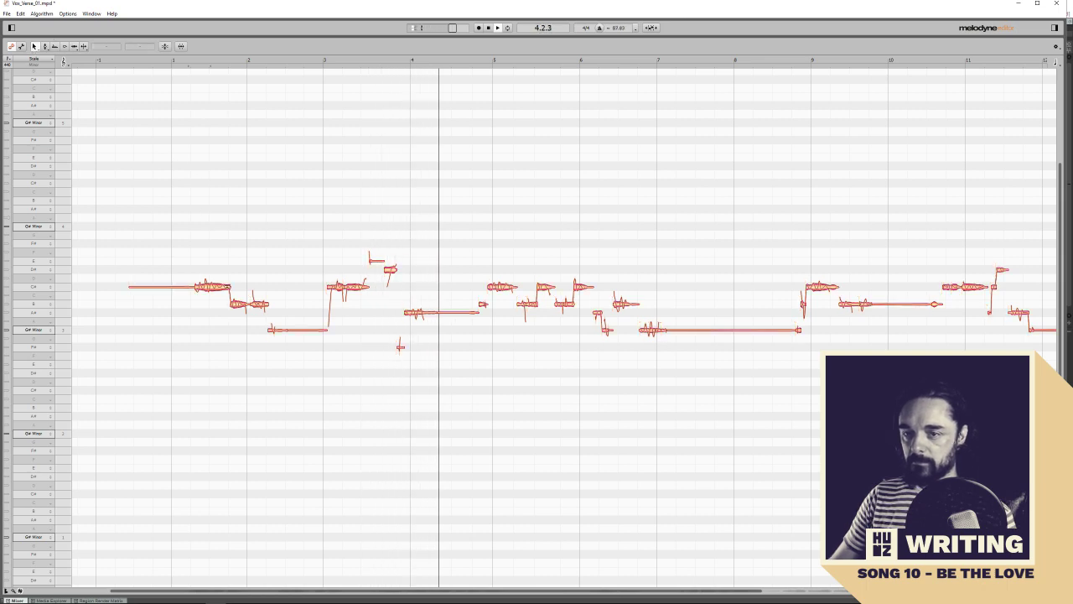
right_click(213, 288)
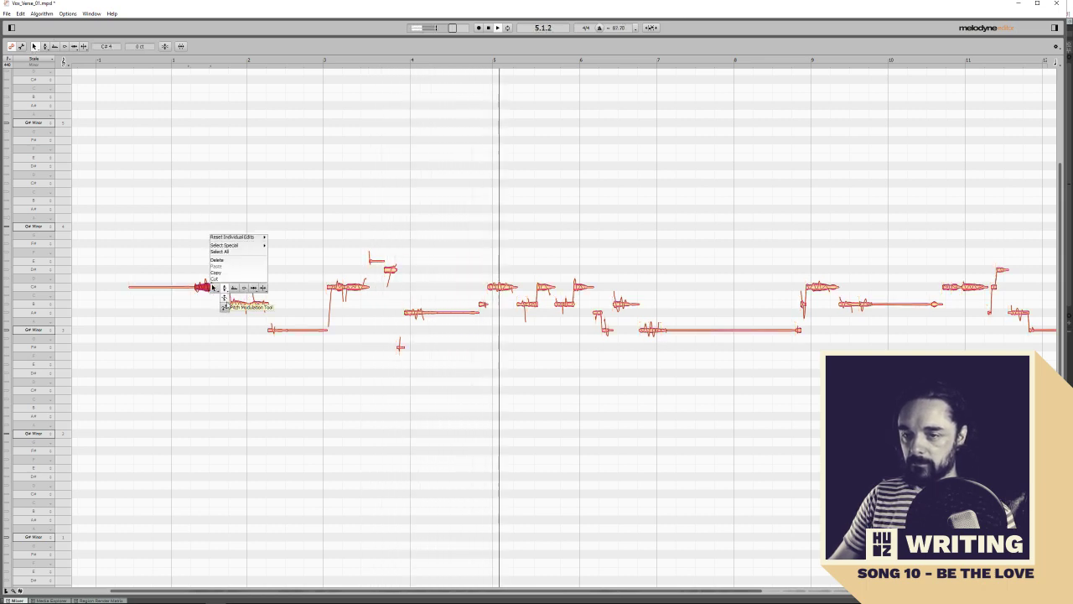
left_click(225, 290)
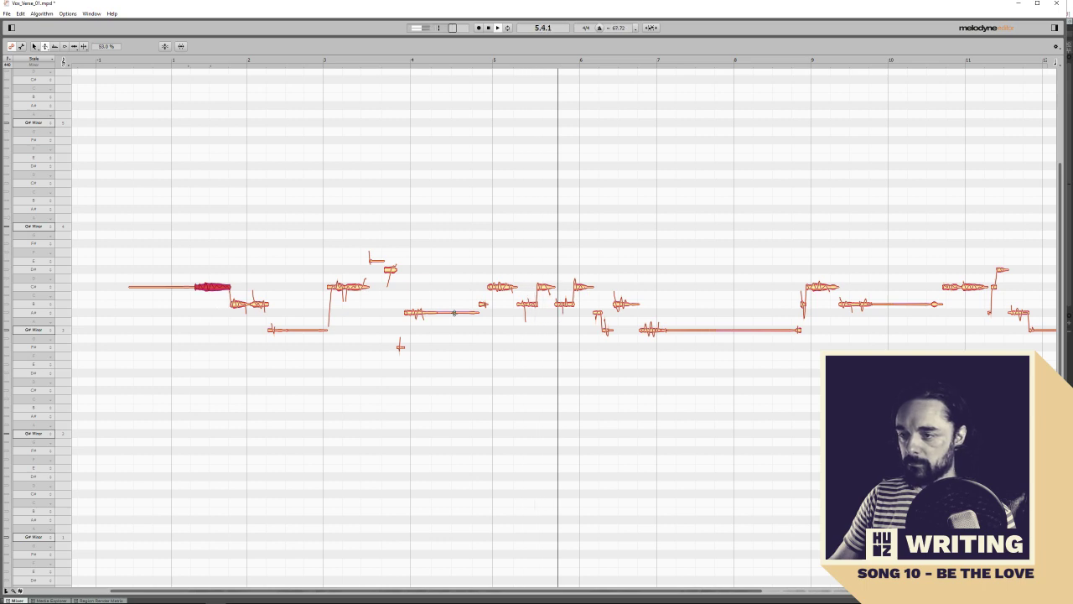
left_click(580, 289)
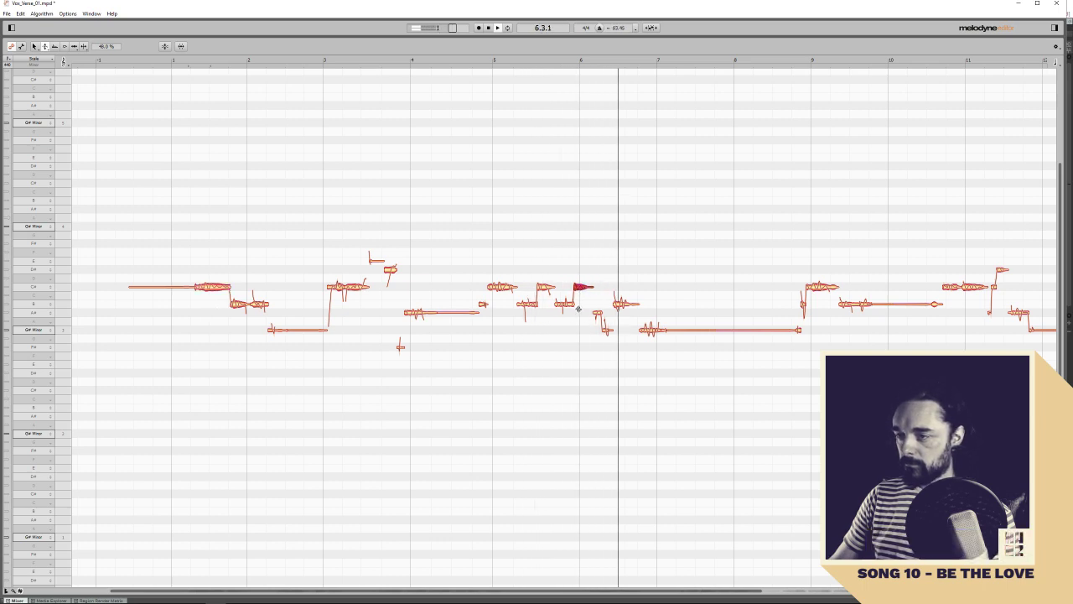
left_click(627, 303)
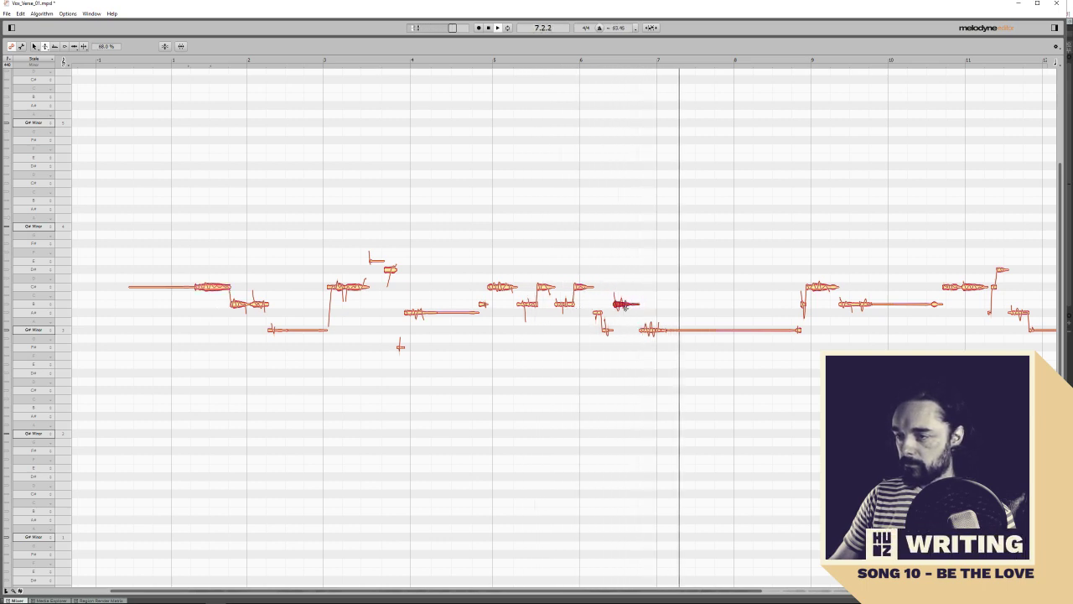
left_click(654, 330)
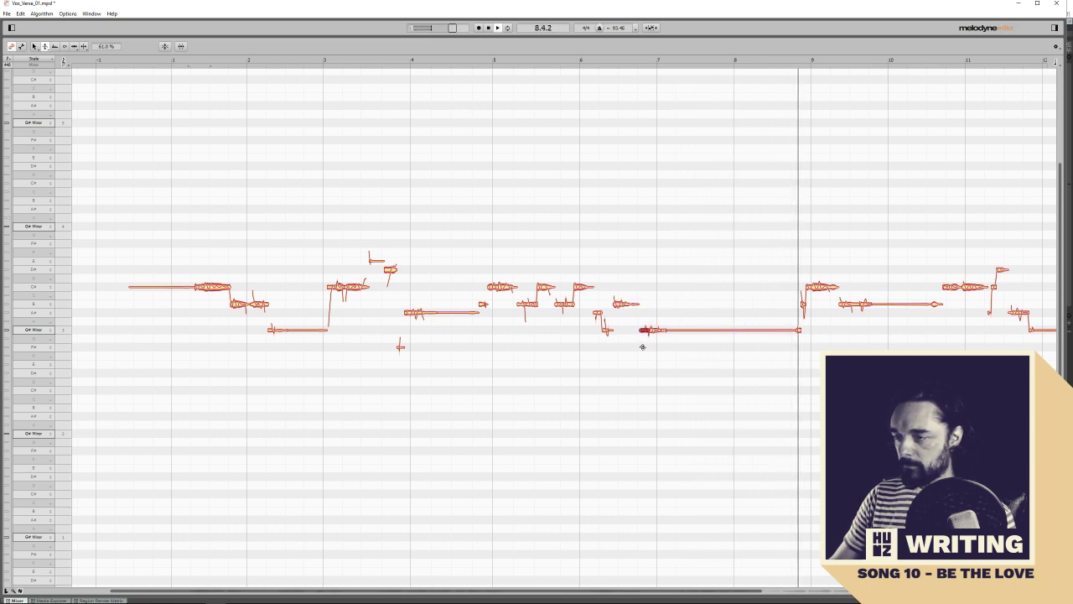
Adjust the pitch modulation of individual vocal notes between bars 9 and 14 while playing through the passage
left_click(822, 288)
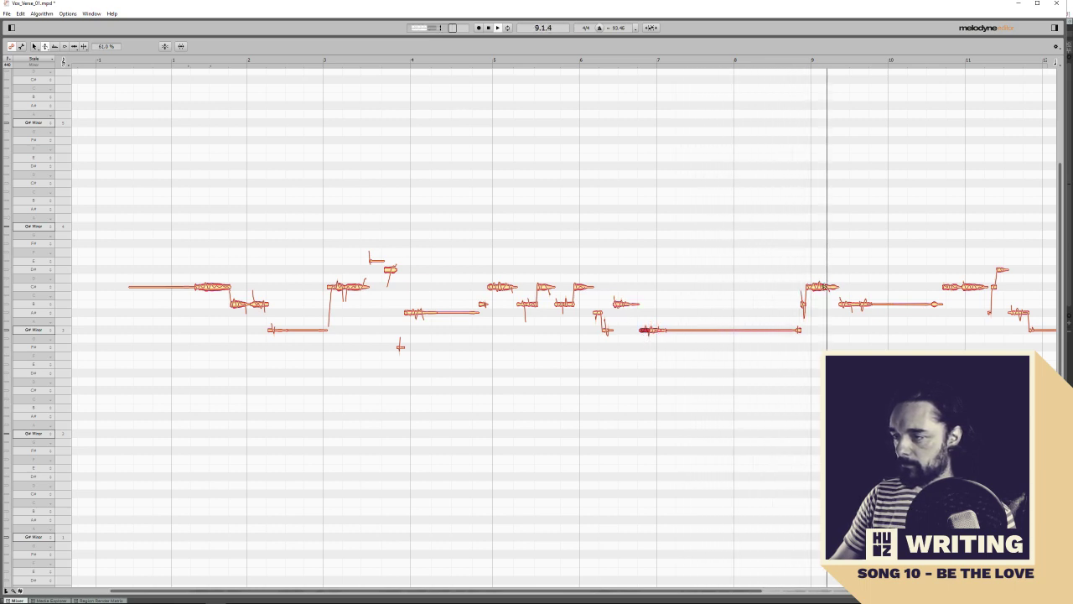
left_click(864, 306)
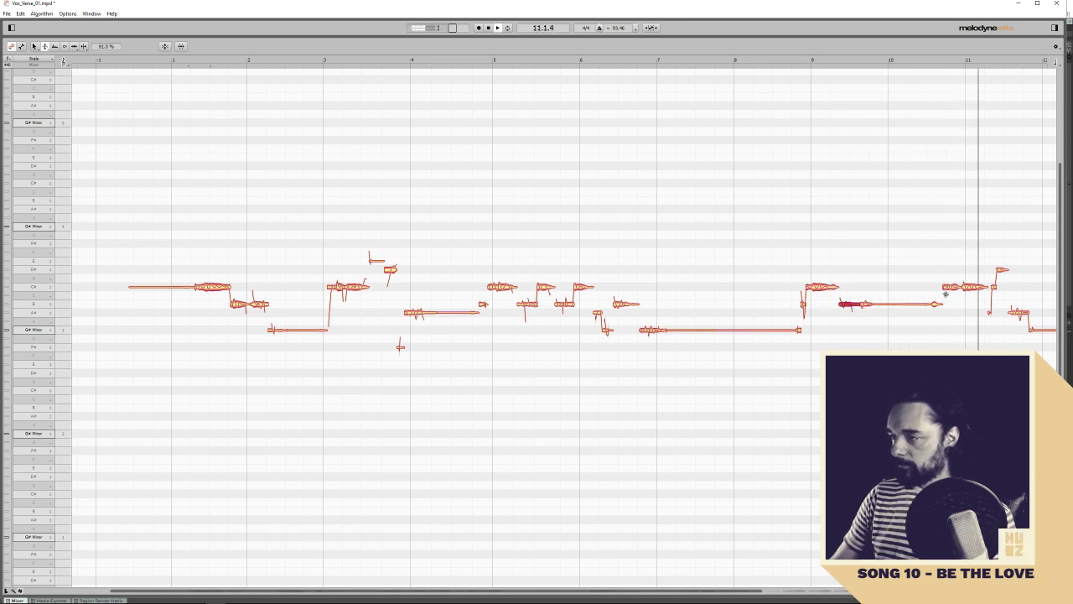
right_click(817, 341)
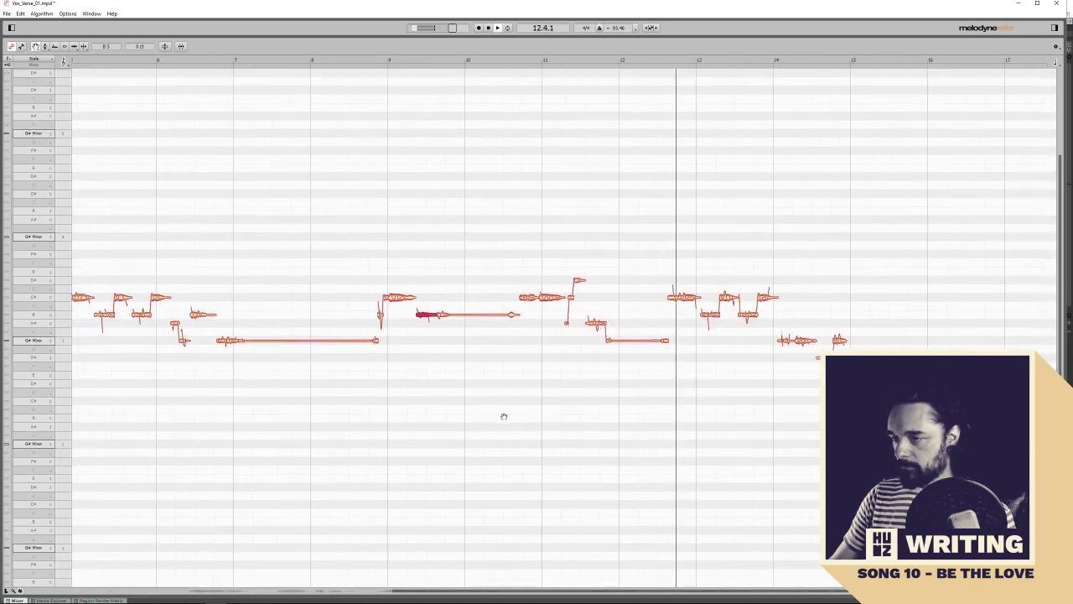
right_click(659, 395)
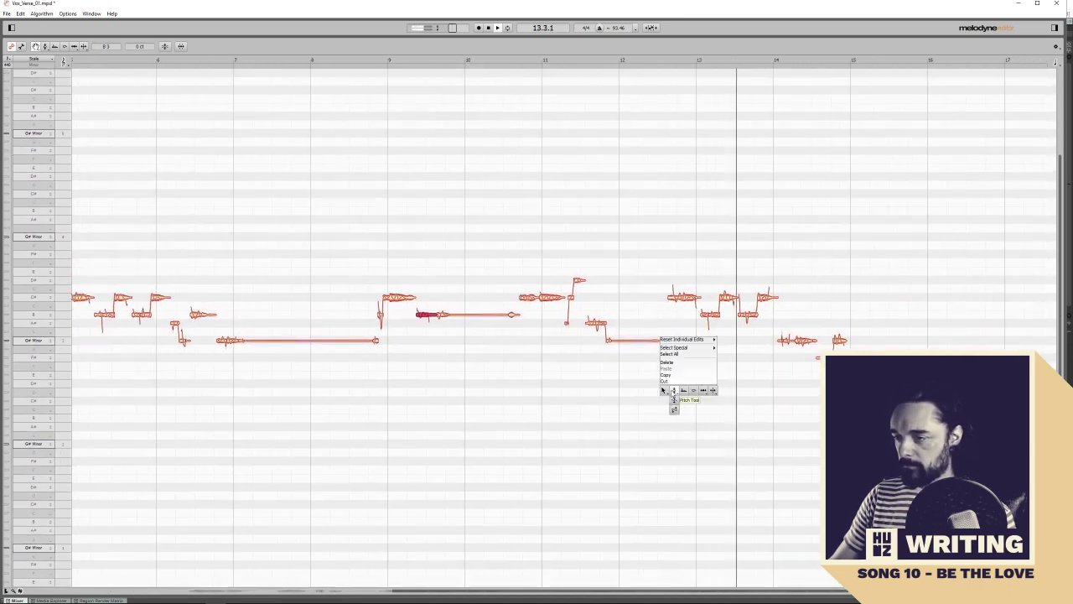
left_click(693, 390)
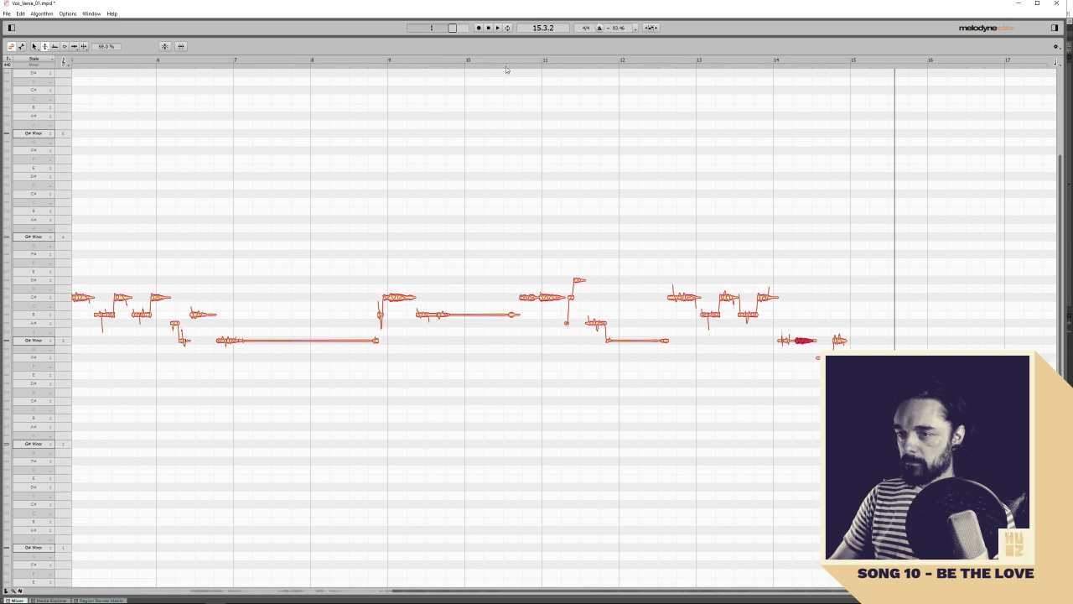
left_click(689, 298)
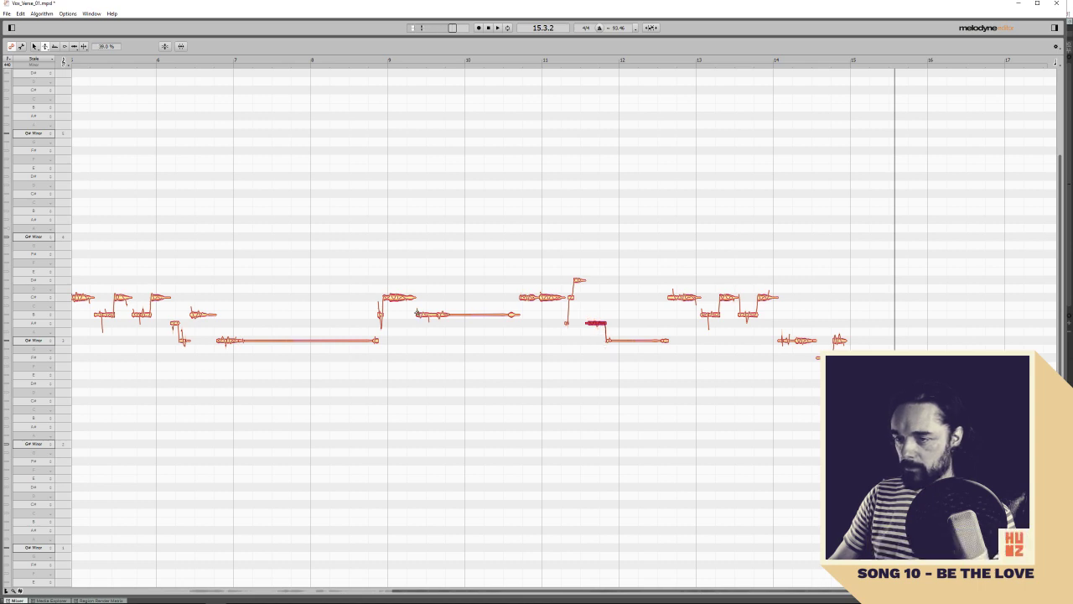
Replay the vocal from bar 9 and from bar 1, and separate the tail of the second C# note in bar 3
double_click(380, 61)
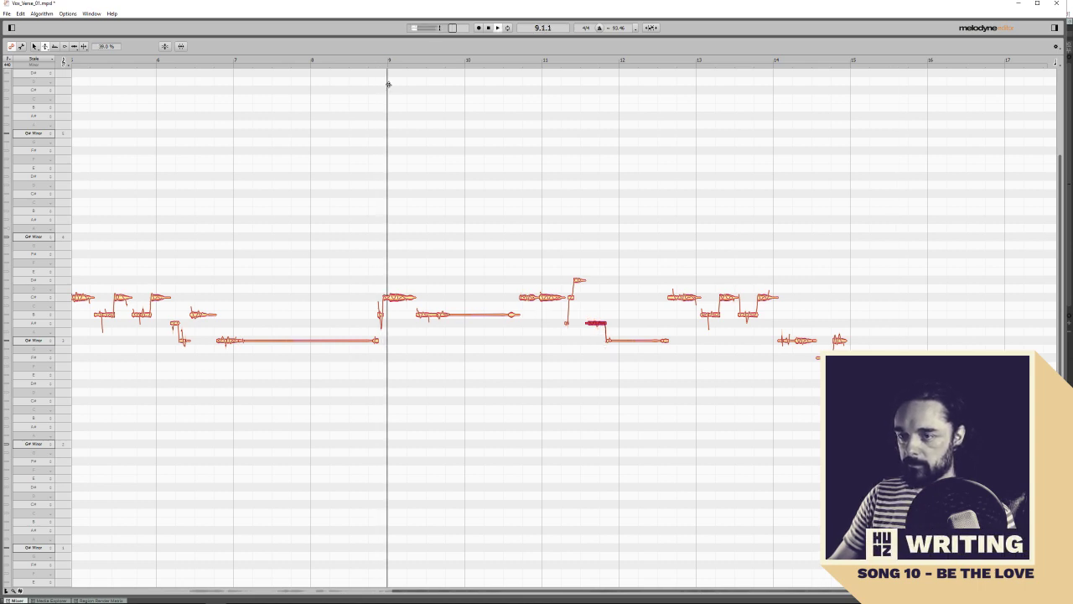
left_click_drag(420, 593, 126, 578)
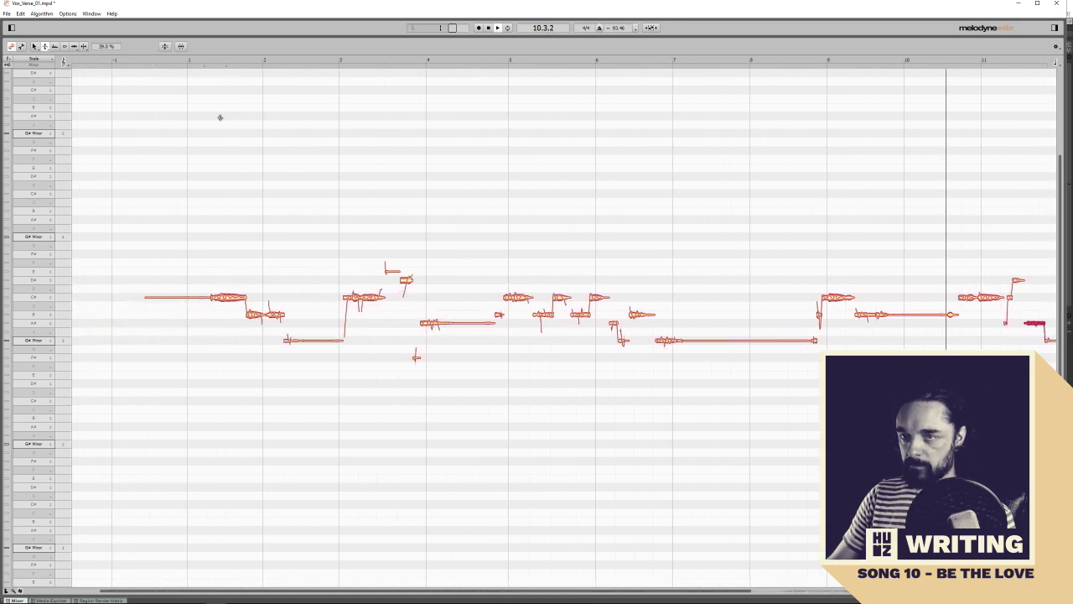
left_click(214, 60)
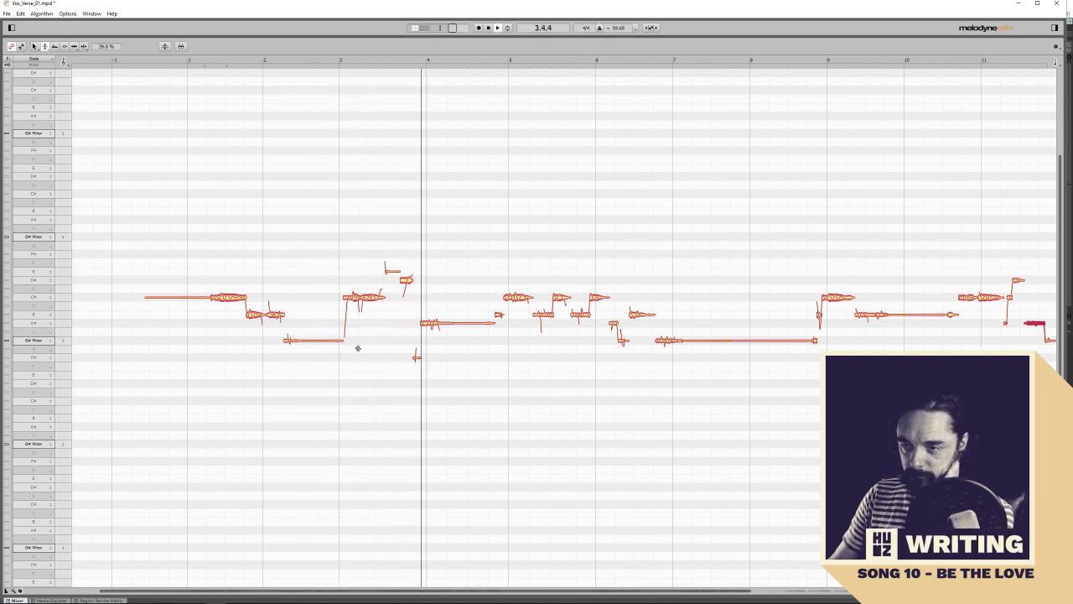
left_click(300, 181)
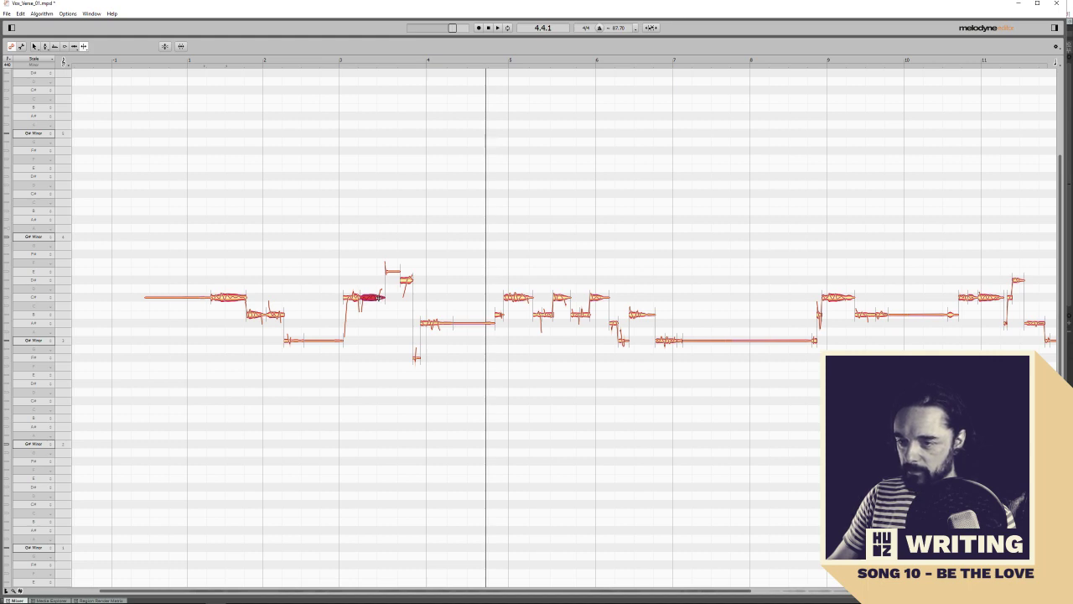
Correct the pitch of the separated tail and the following E note with Pitch Center and Pitch Drift at 100%, snapping to G# Minor
left_click(35, 46)
left_click(403, 272)
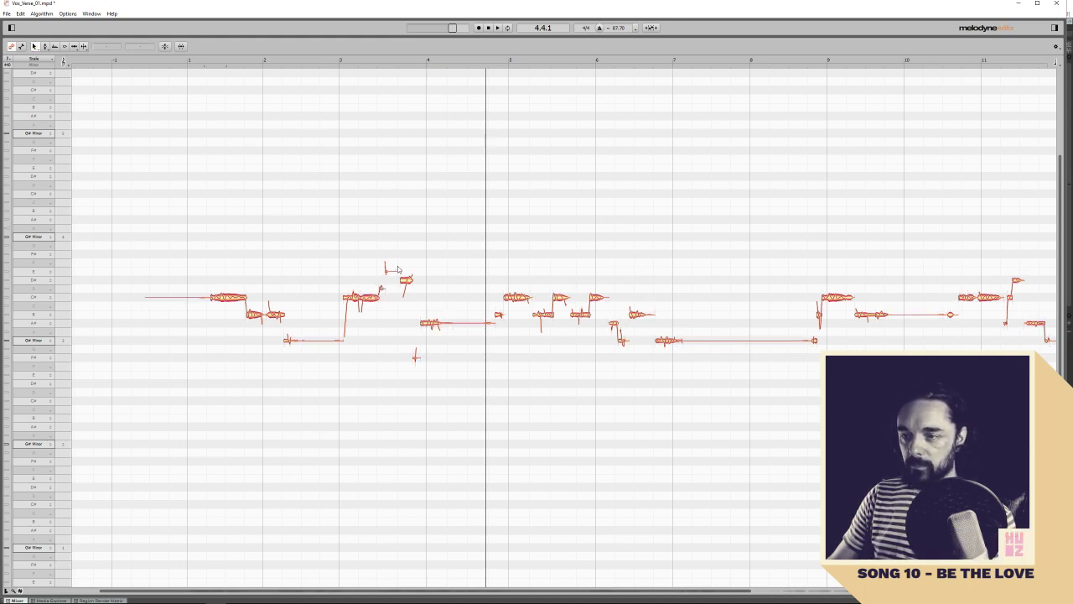
left_click(391, 290)
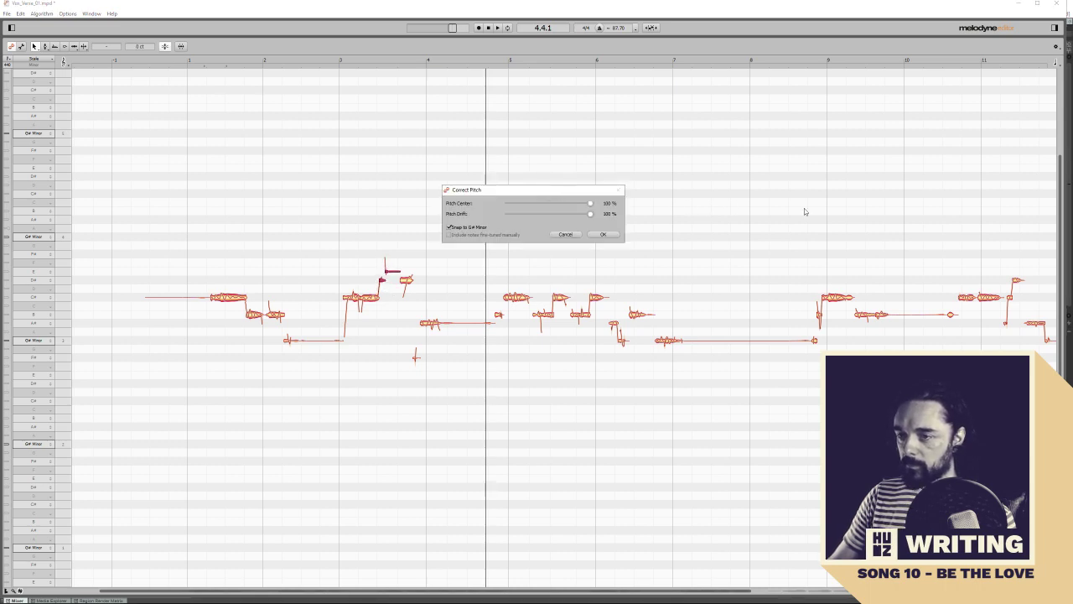
left_click(601, 234)
Replay the vocal from bar 3 and move the last note of bar 6 down to A#3
left_click(357, 65)
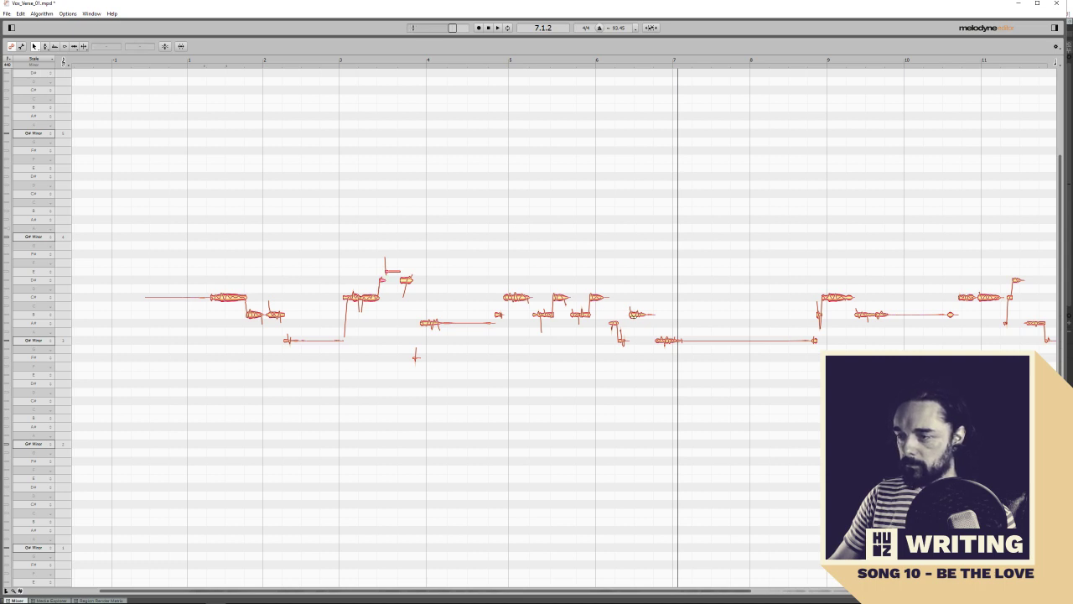
left_click(587, 60)
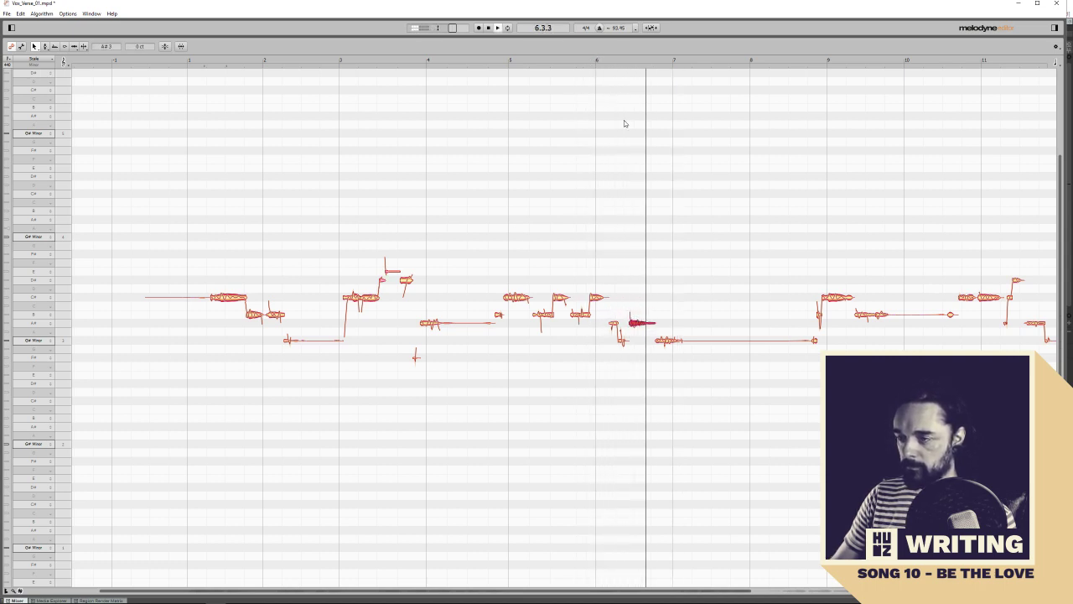
Replay the ending around bars 13 to 15, remove the tail of the last G# note, and recheck the vocal's opening
scroll(703, 593, "right", 5)
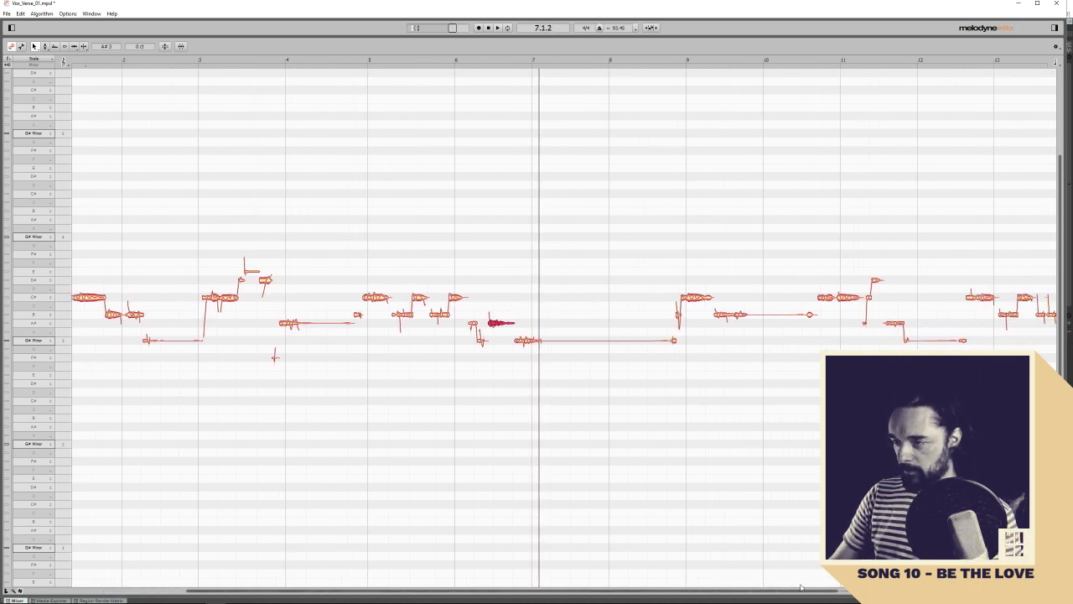
left_click(824, 60)
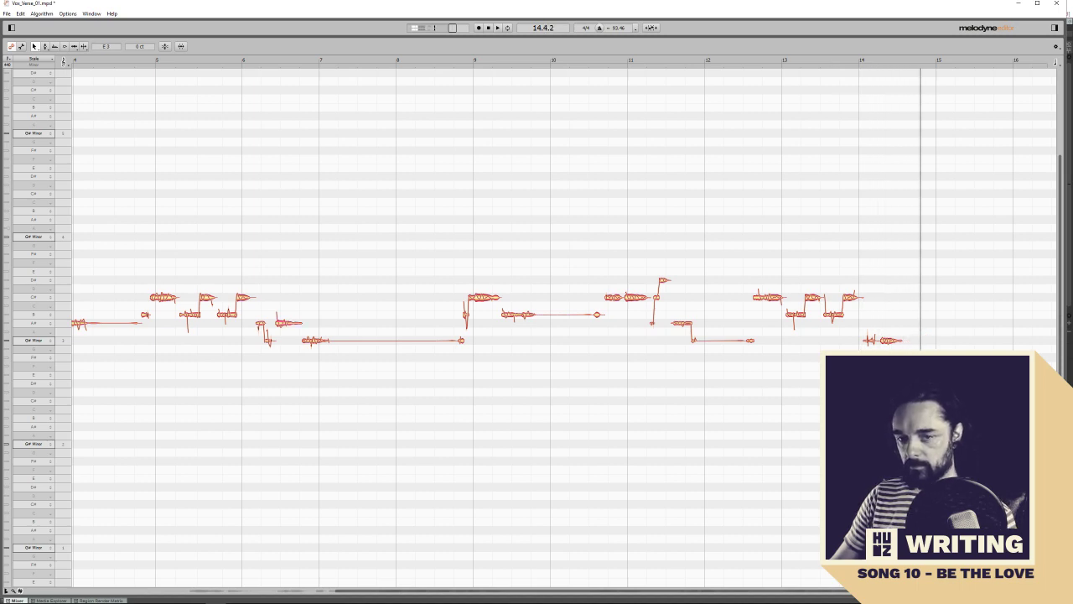
left_click(891, 61)
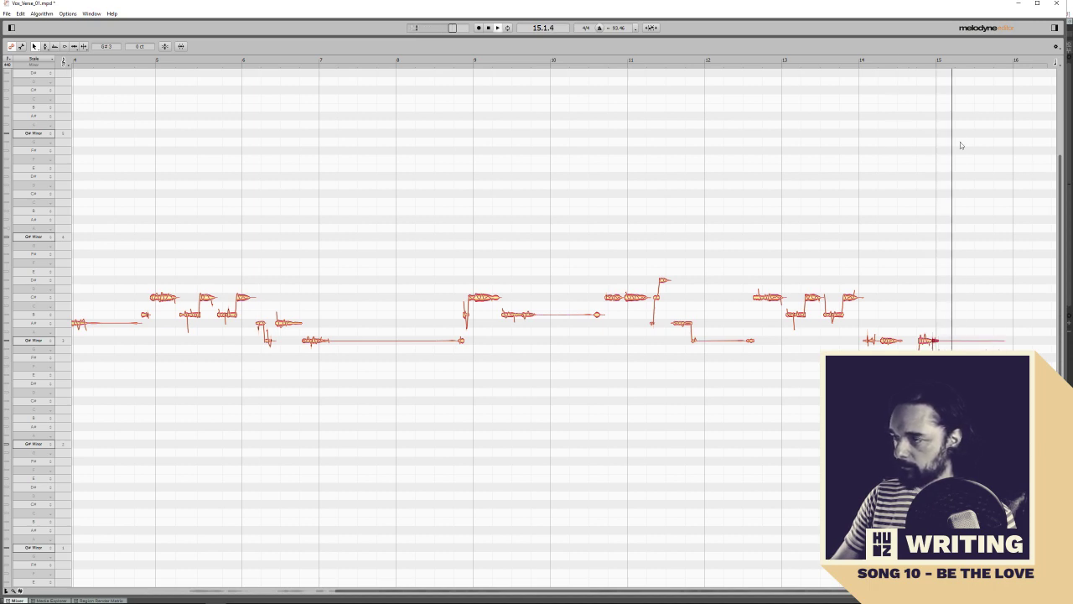
left_click(904, 60)
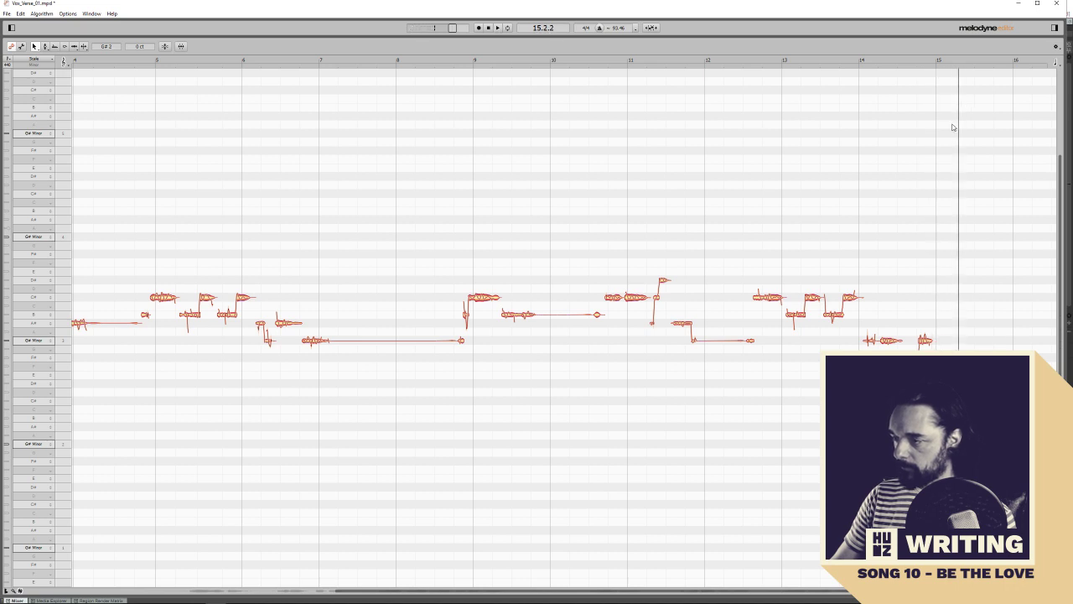
key("space")
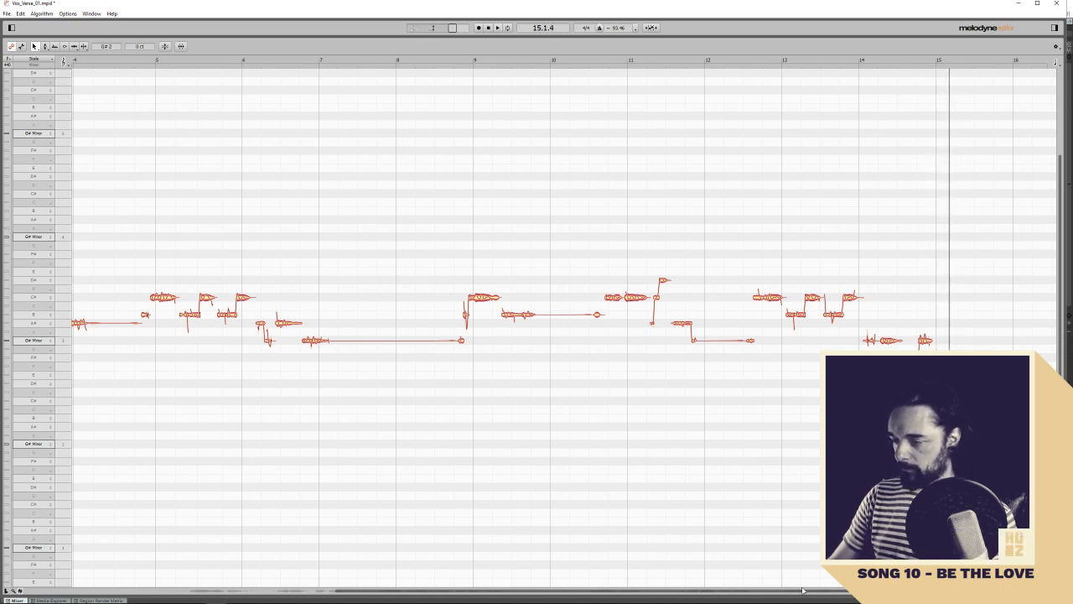
left_click_drag(802, 590, 518, 590)
left_click(283, 59)
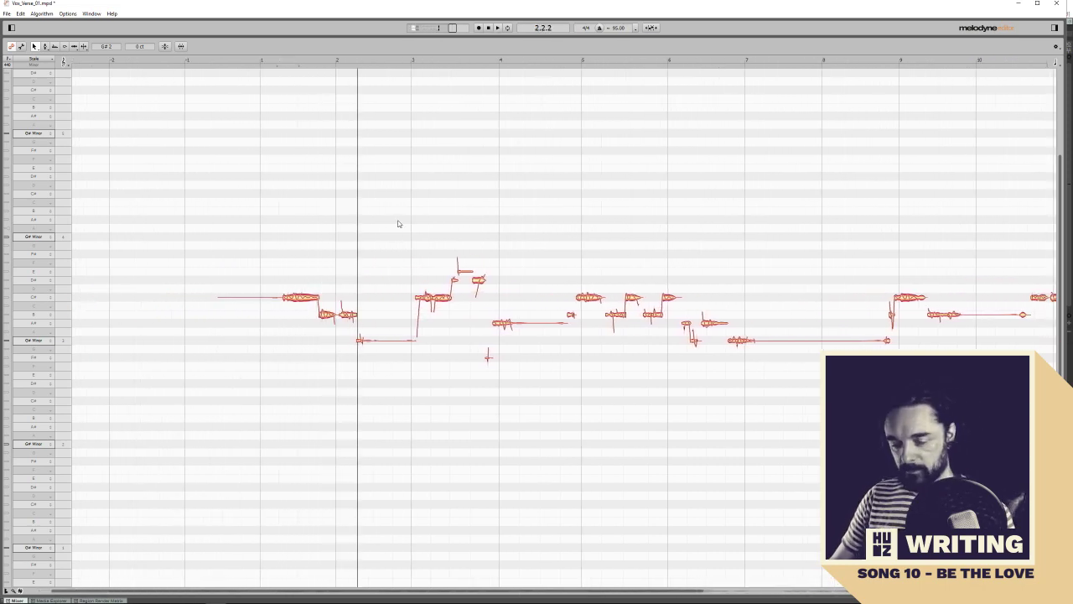
Start exporting the entire length as a WAV file at 44.100 kHz, 24-bit linear
left_click(7, 15)
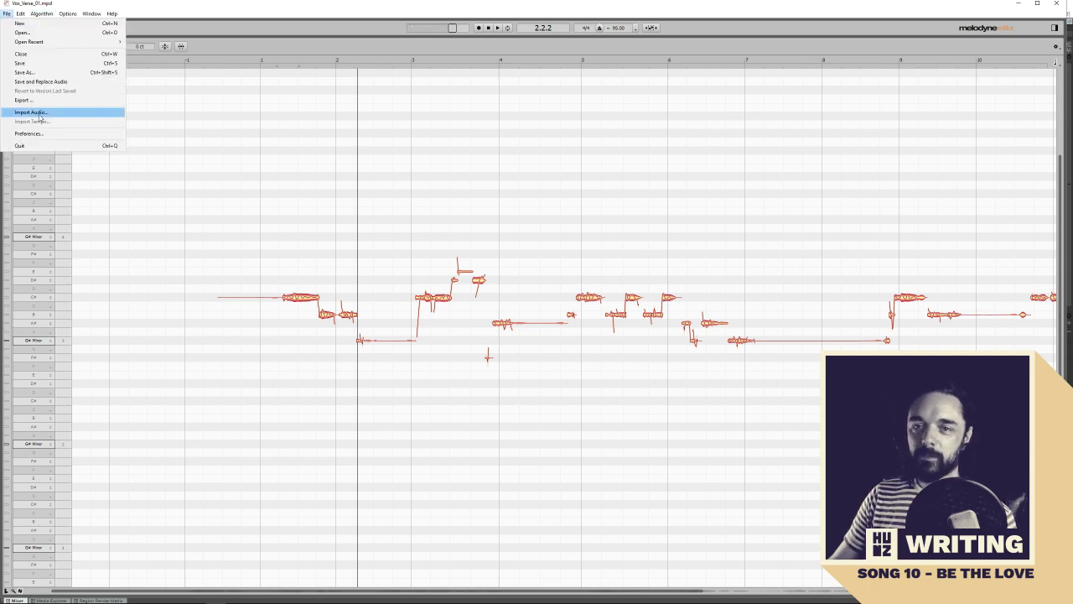
left_click(21, 99)
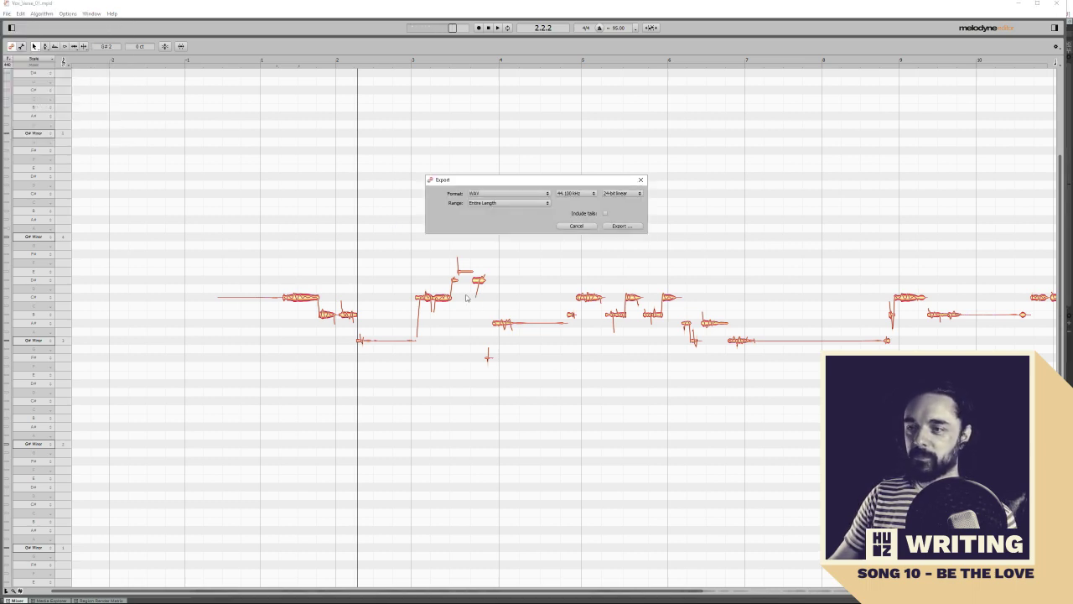
left_click(621, 226)
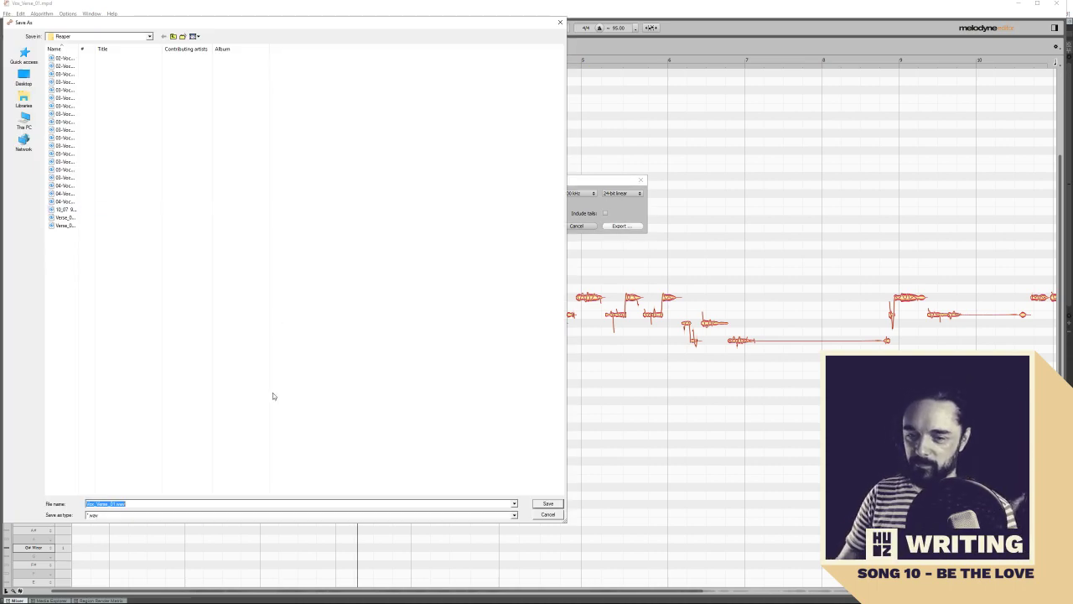
Widen the file name column and rename the existing Verse_01.wav to Chorus_01.wav
left_click_drag(80, 49, 241, 49)
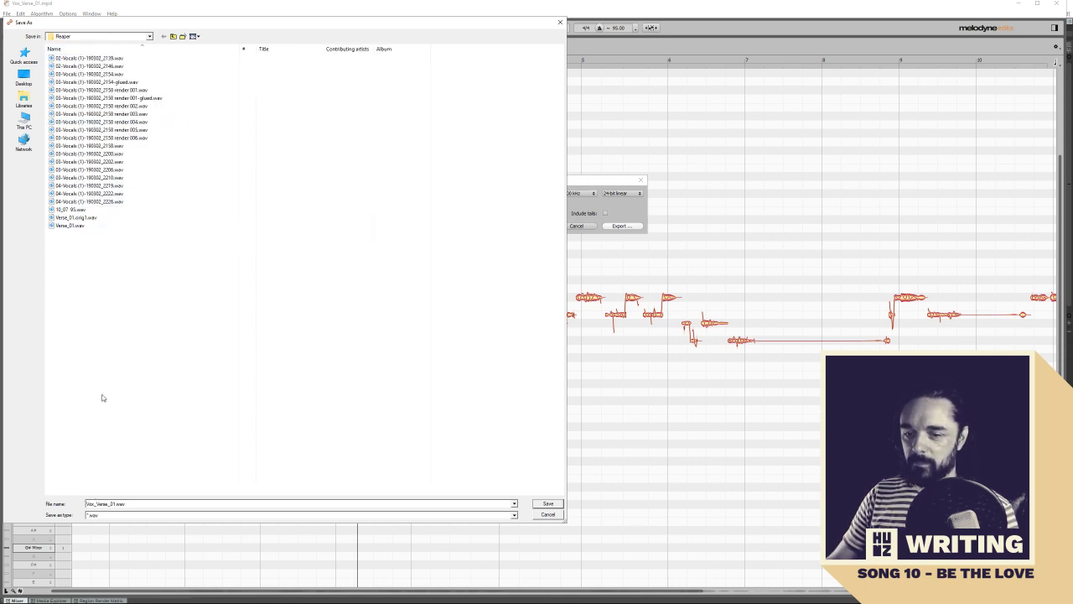
left_click(69, 226)
left_click(74, 226)
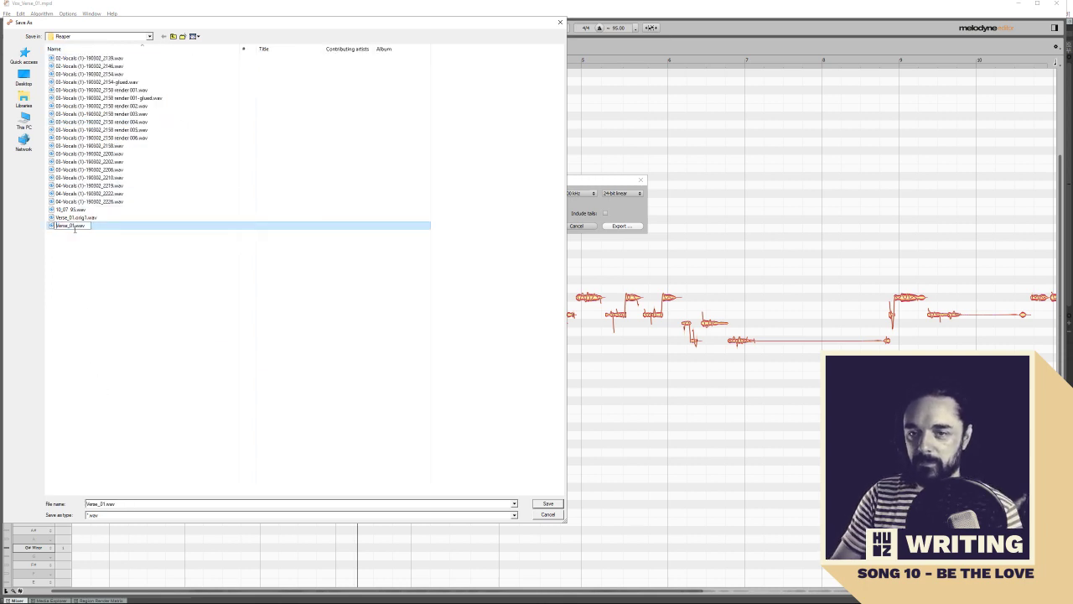
type("Chours")
key("BackSpace")
key("BackSpace")
type("rus")
left_click(75, 233)
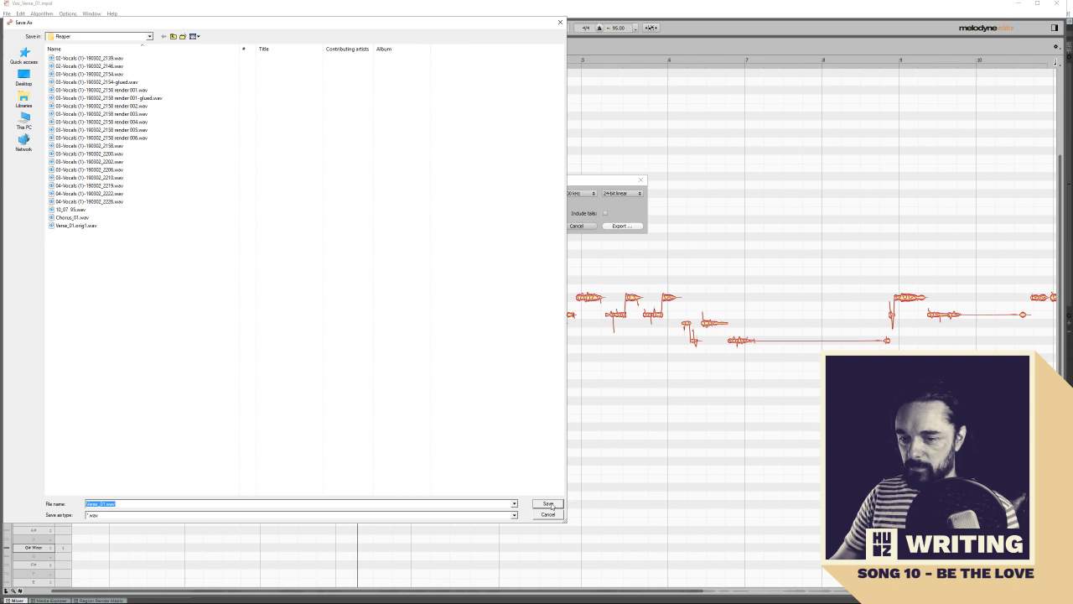
Save the exported vocal as Vox_Verse_01.wav in the Reaper folder
key("Home")
type("Vox_")
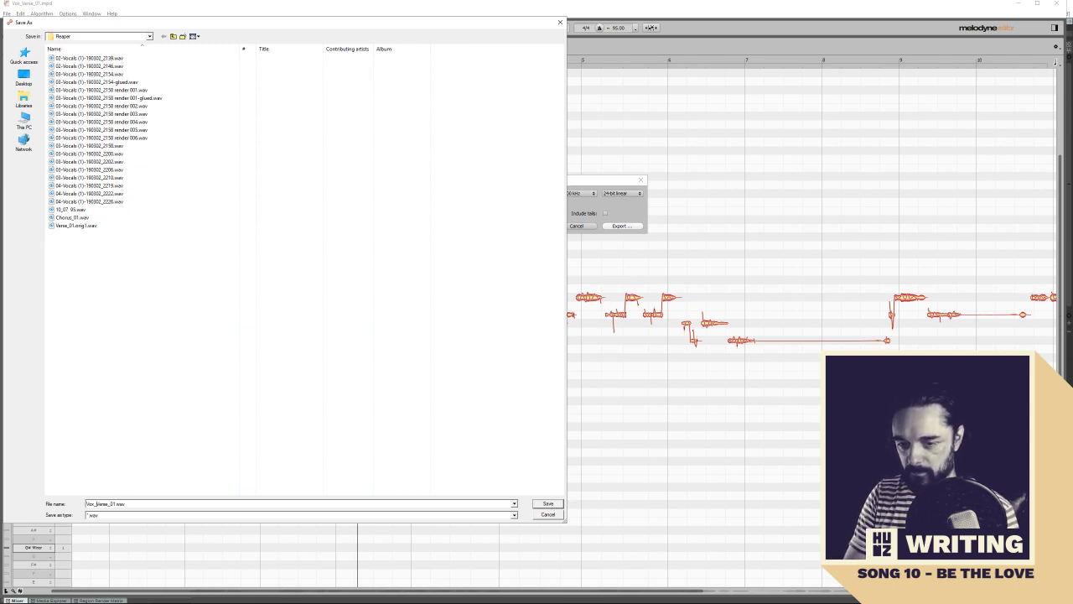
key("Return")
Switch to REAPER and audition the second take of the vocal item starting at bar 57, moving the item properties window out of the way
key("alt+Tab")
key("alt+Tab")
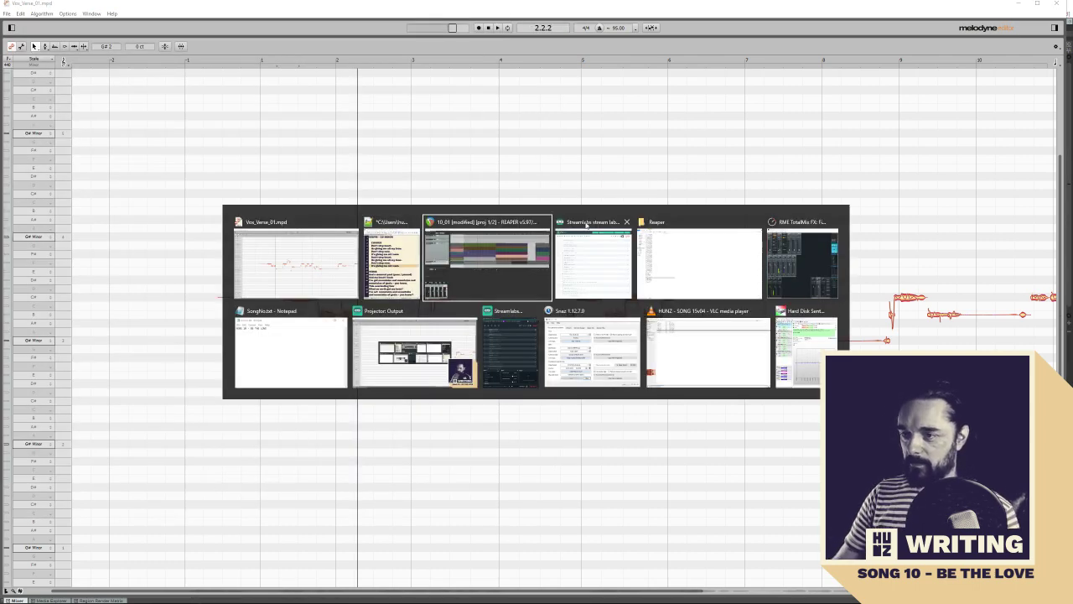
left_click_drag(819, 131, 486, 299)
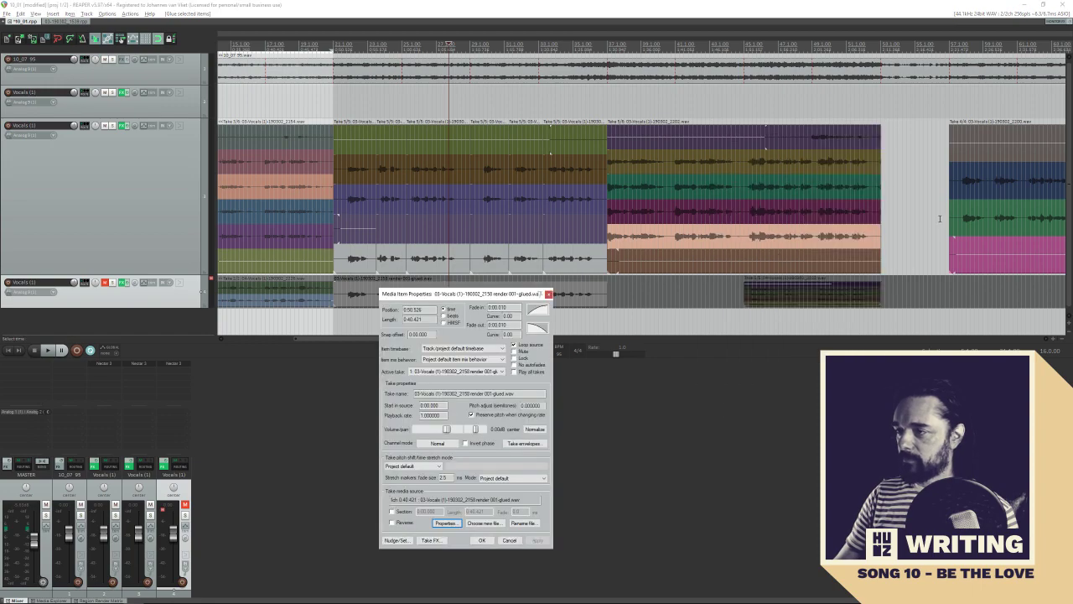
left_click_drag(901, 236, 383, 218)
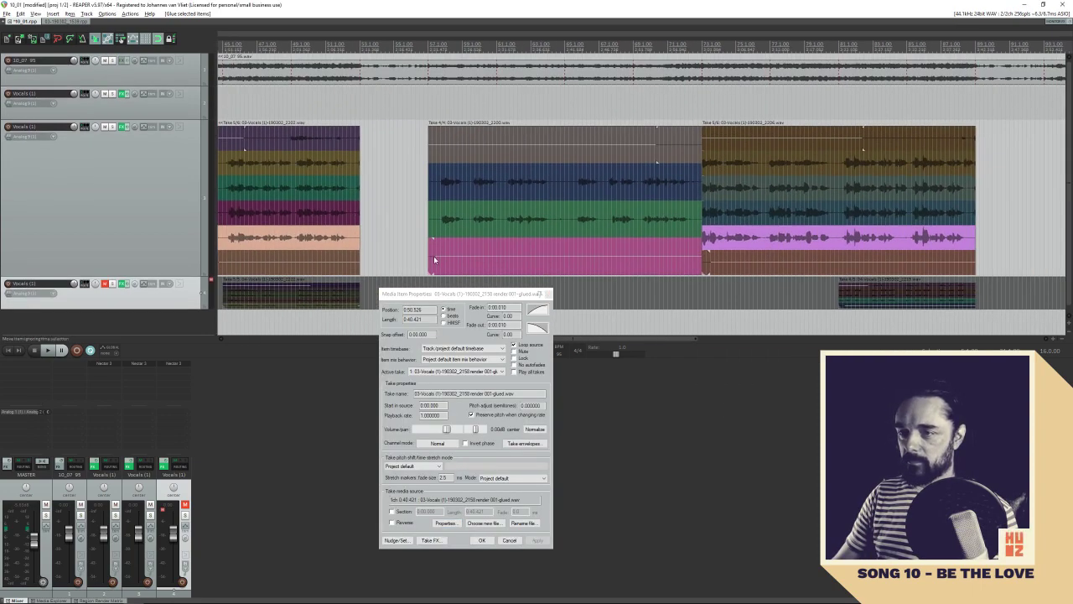
left_click(429, 166)
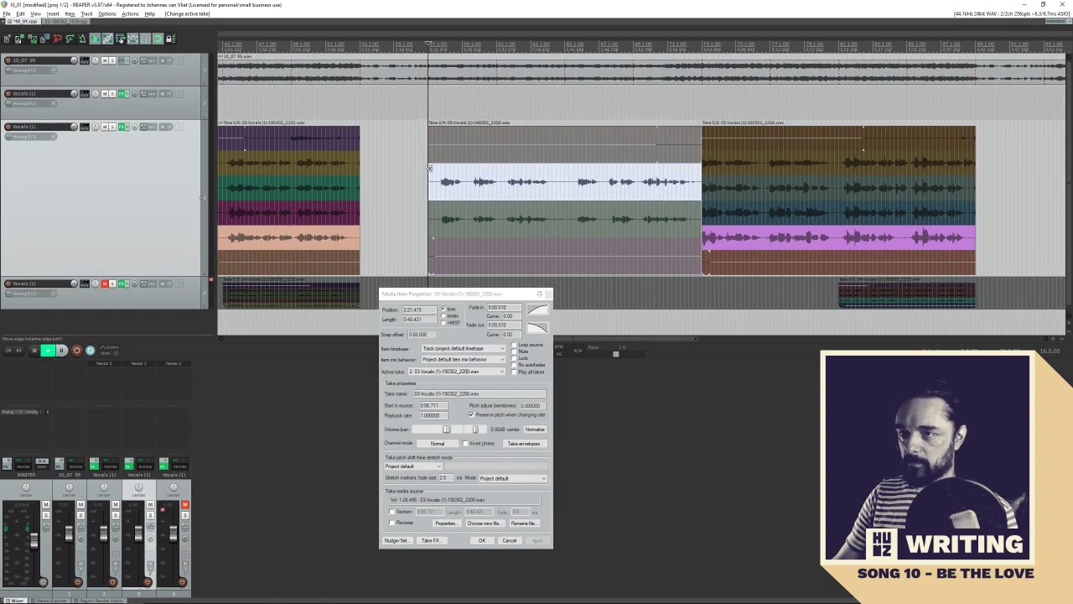
key("space")
left_click_drag(478, 294, 512, 400)
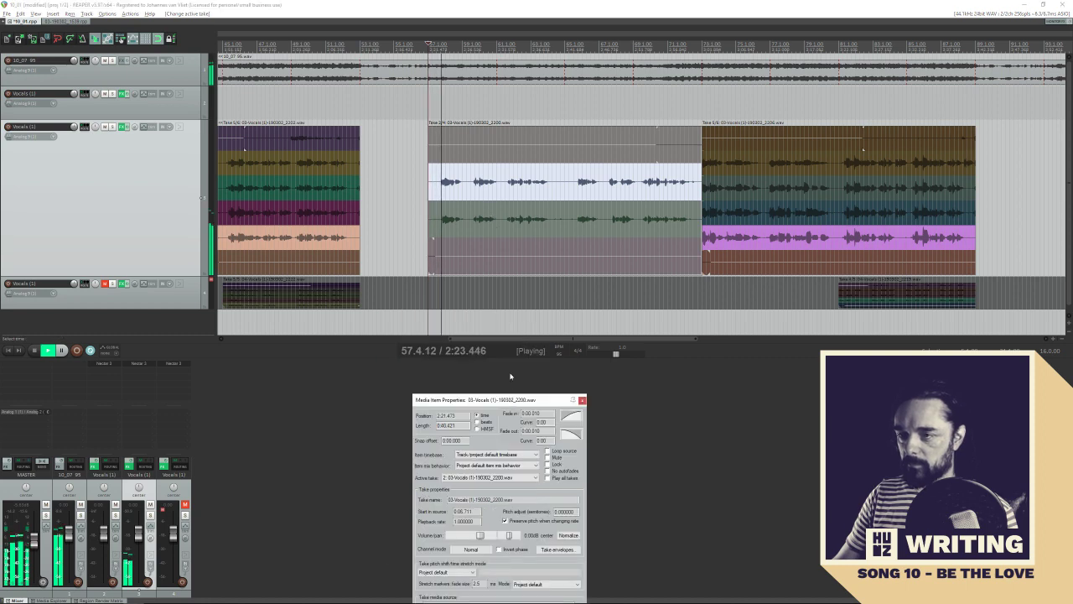
Activate the item's third take, split the item at about 2:27, and activate the second take in the section after the split
left_click(441, 223)
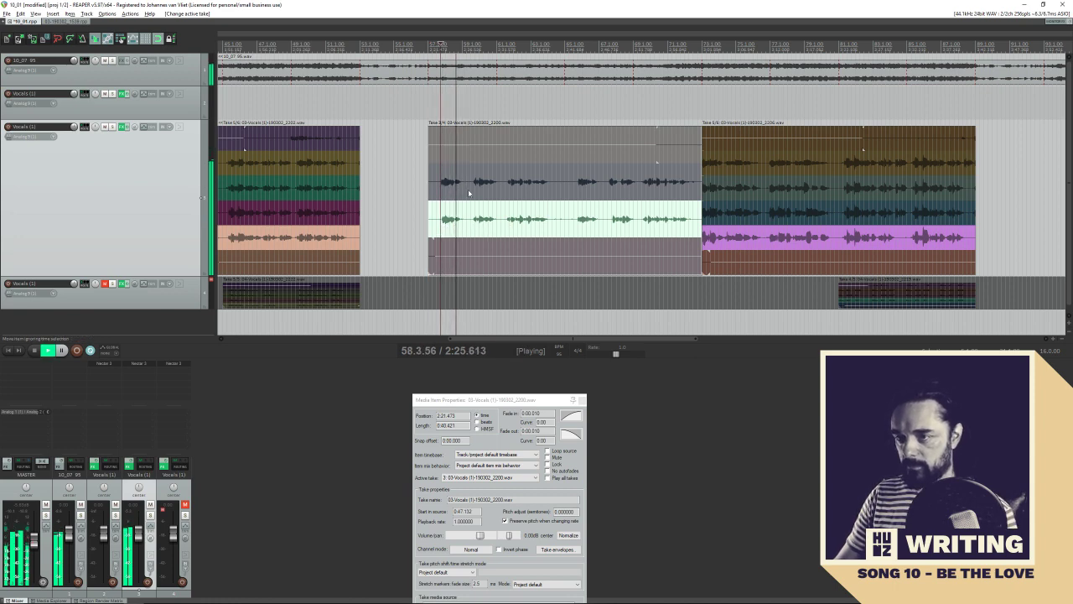
key("s")
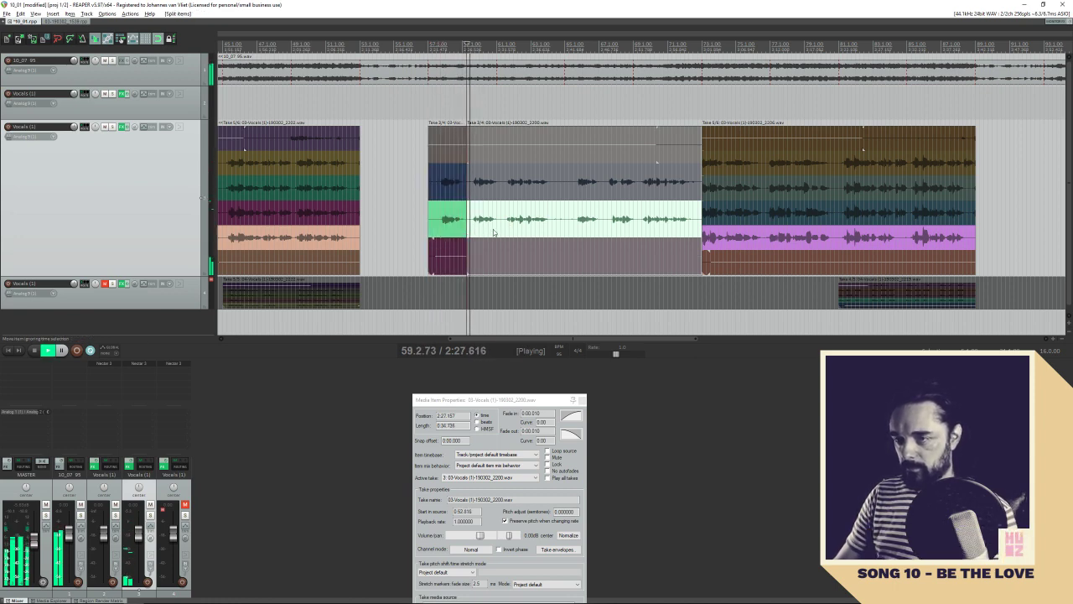
left_click(471, 184)
left_click(469, 187)
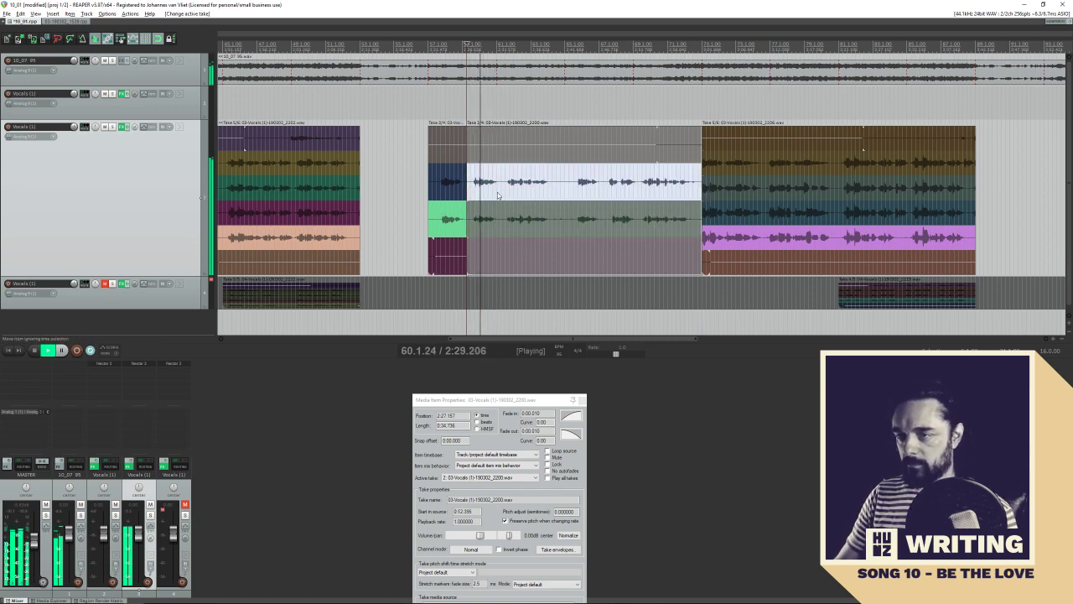
Use the third take from 2:27 to about 2:32 and the second take from there to about 2:42, splitting the vocal item at both points
left_click(496, 223)
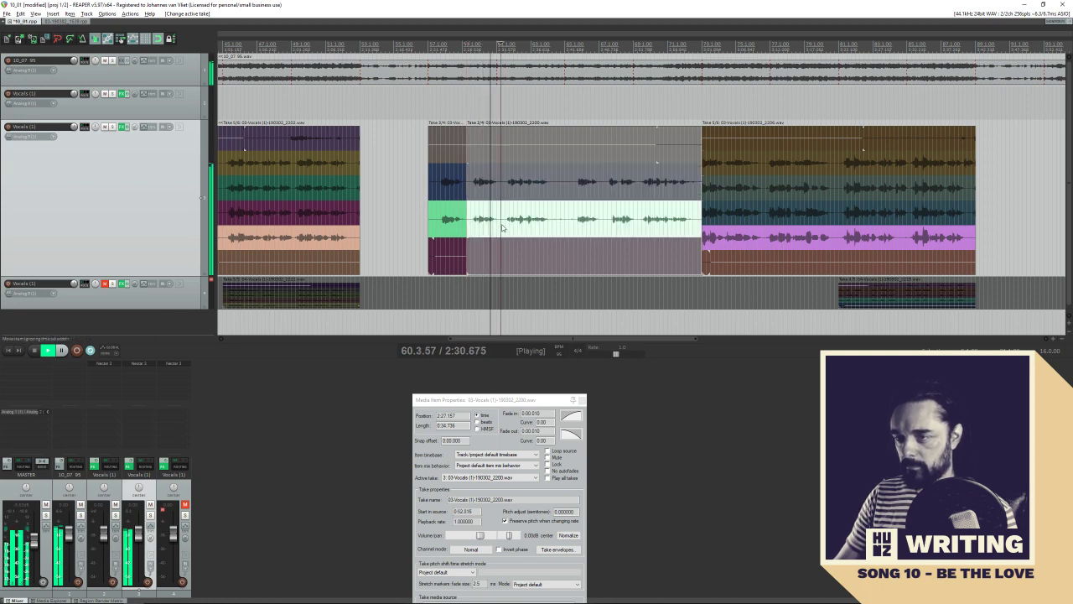
key("s")
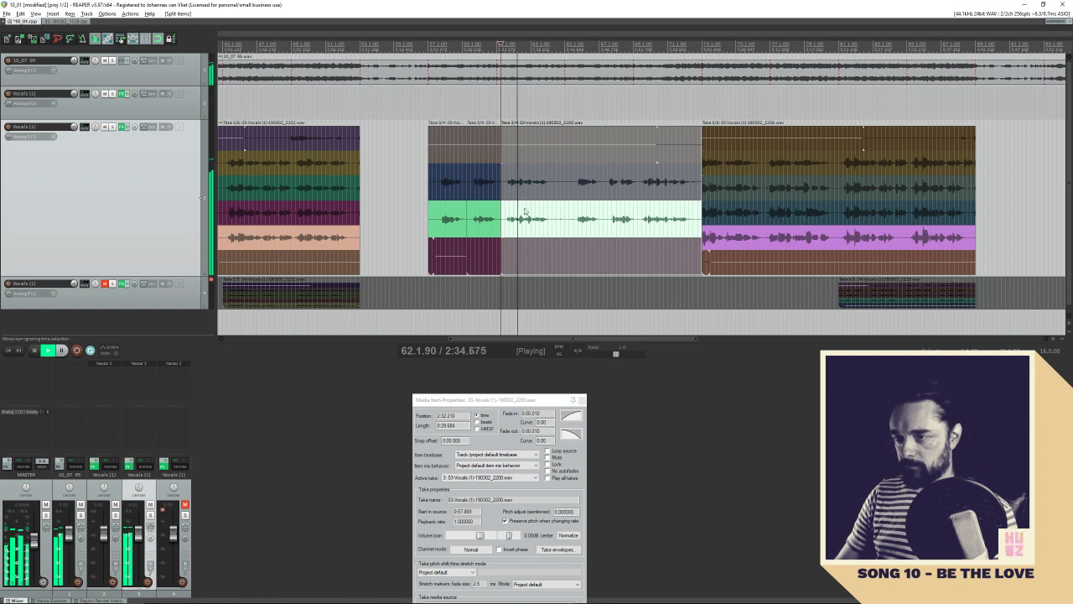
left_click(520, 195)
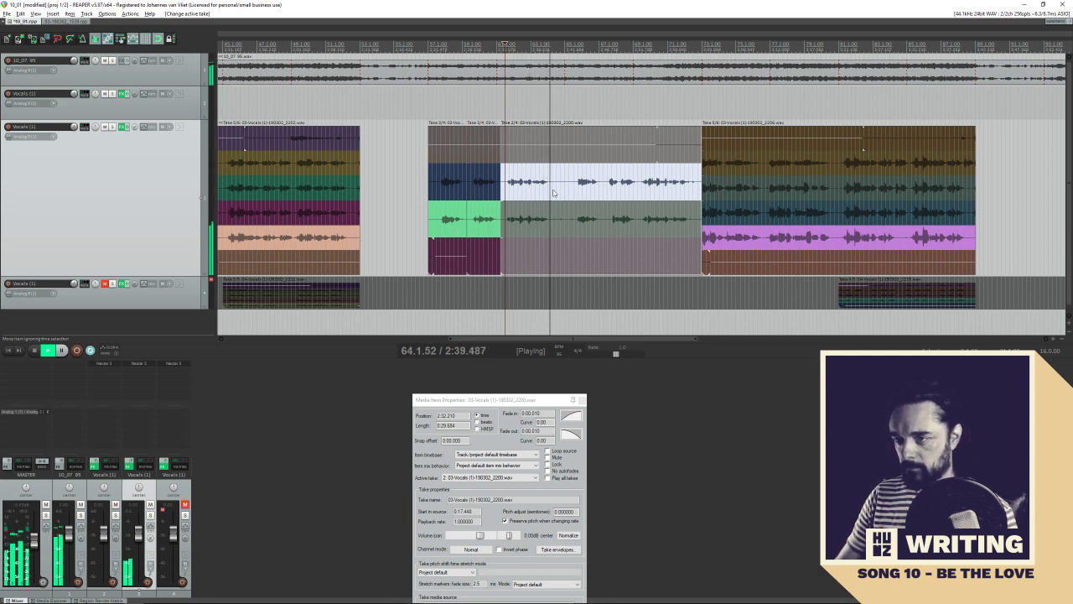
key("s")
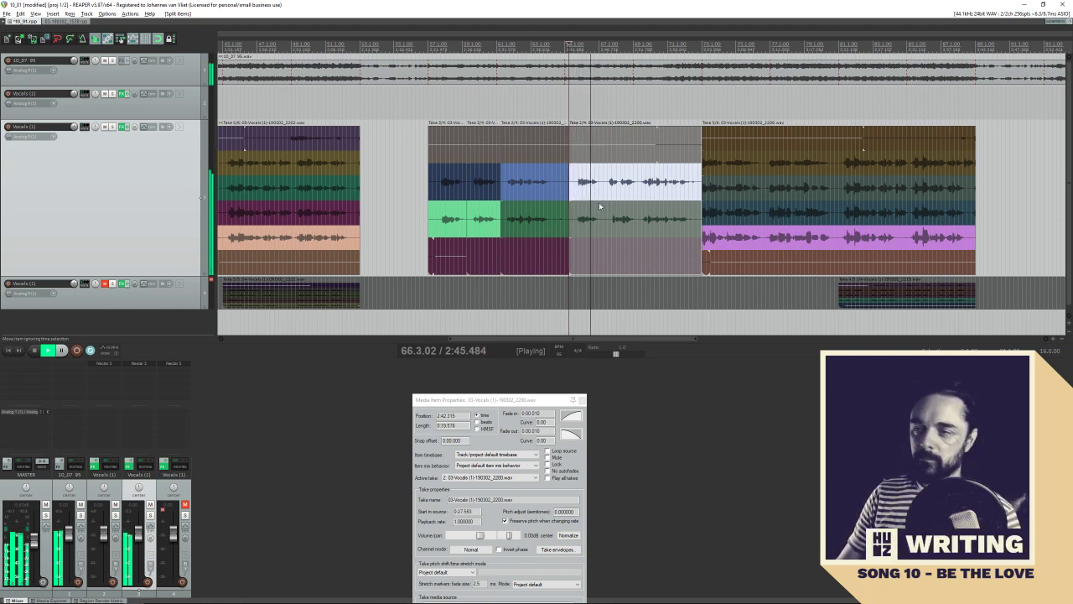
Audition the third take after 2:42, switch that section back to the second take, and split the item at about 2:47
left_click(582, 223)
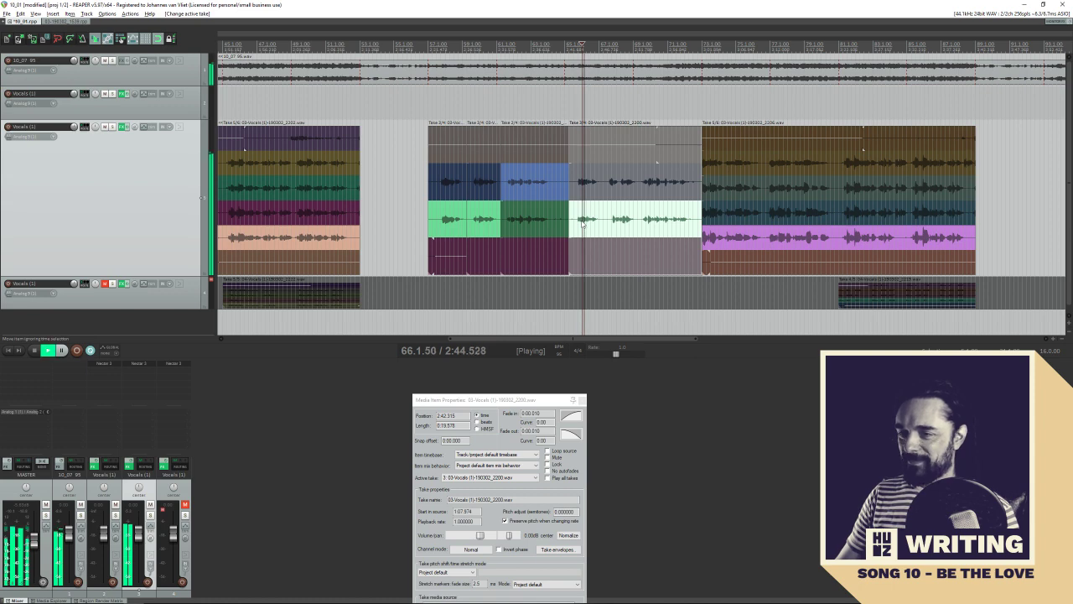
key("space")
left_click(606, 191)
key("s")
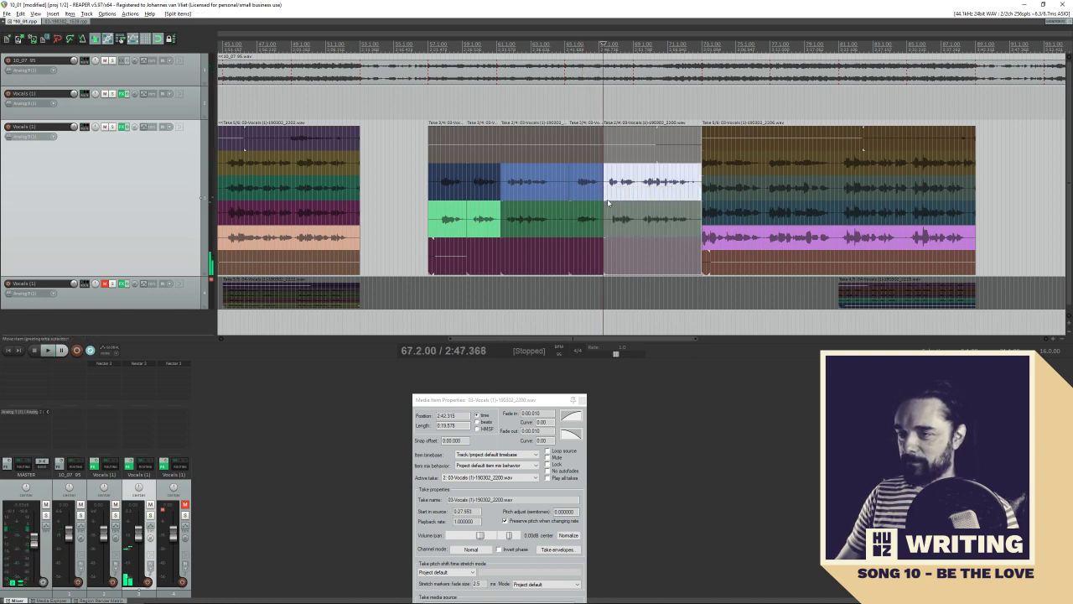
Compare takes after 2:47, keep the second take up to a split at about 2:52, and activate the third take in the last section
key("space")
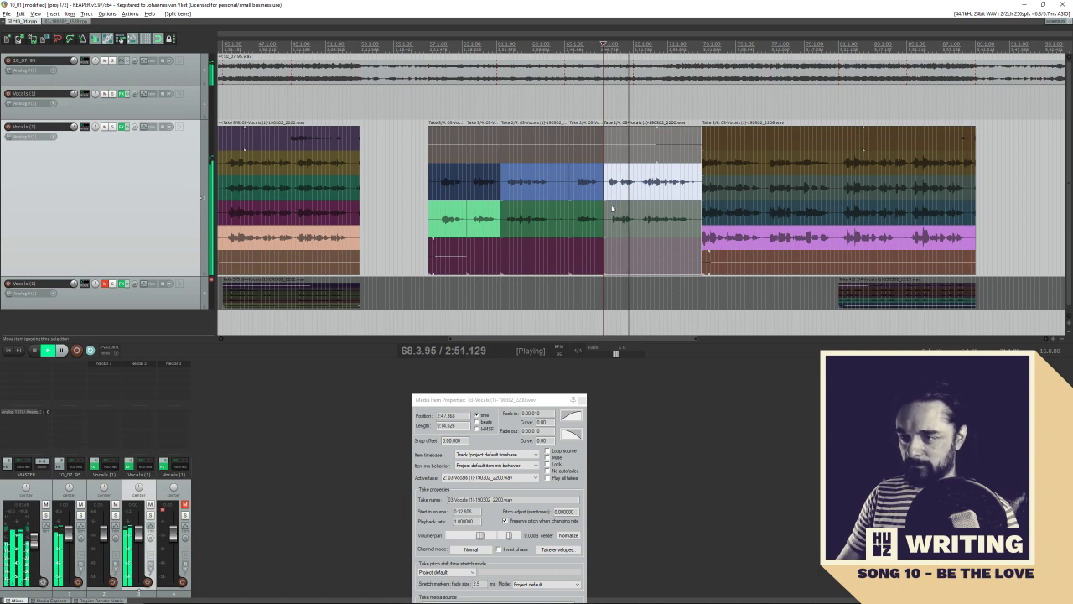
left_click(611, 222)
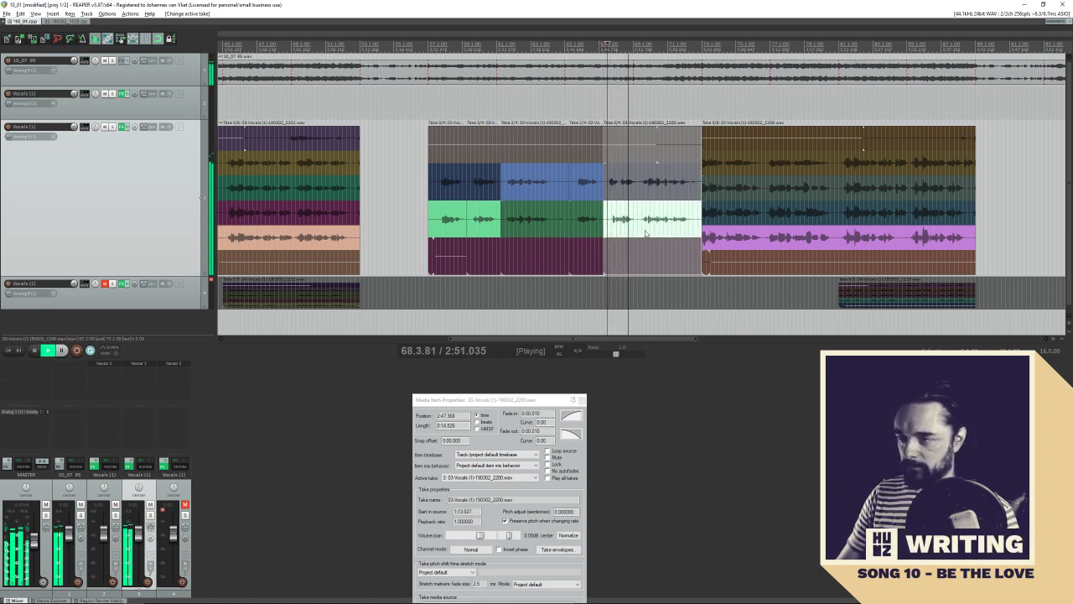
key("space")
left_click(639, 190)
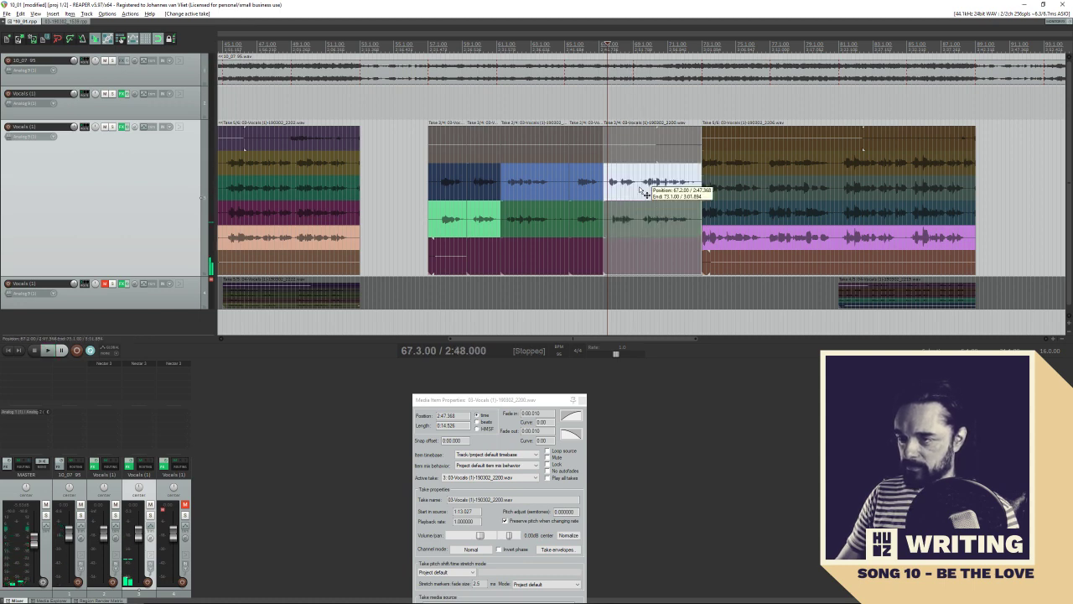
key("s")
key("space")
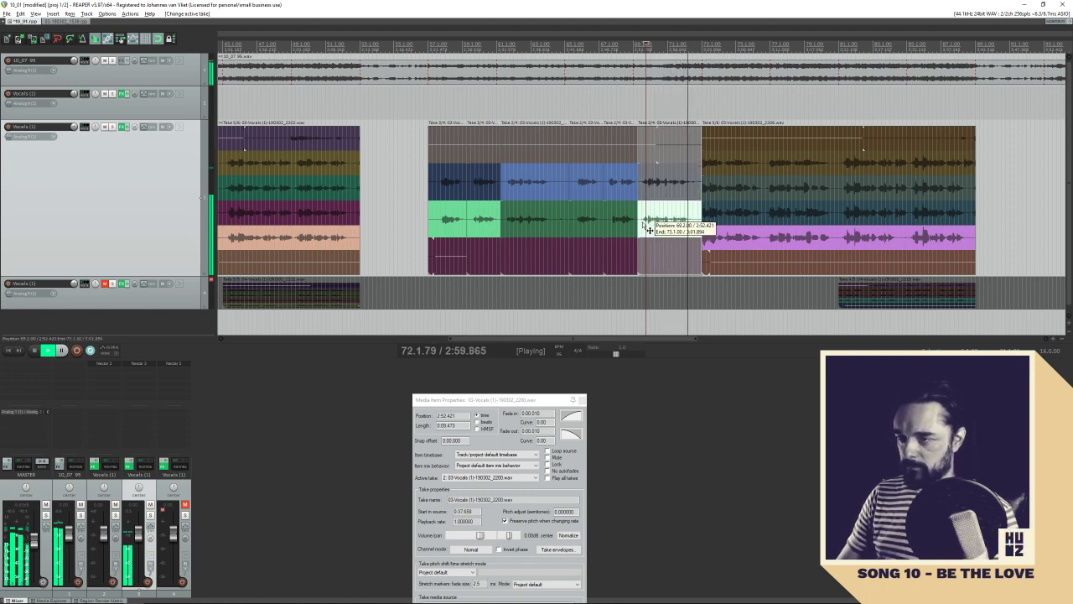
left_click(644, 220)
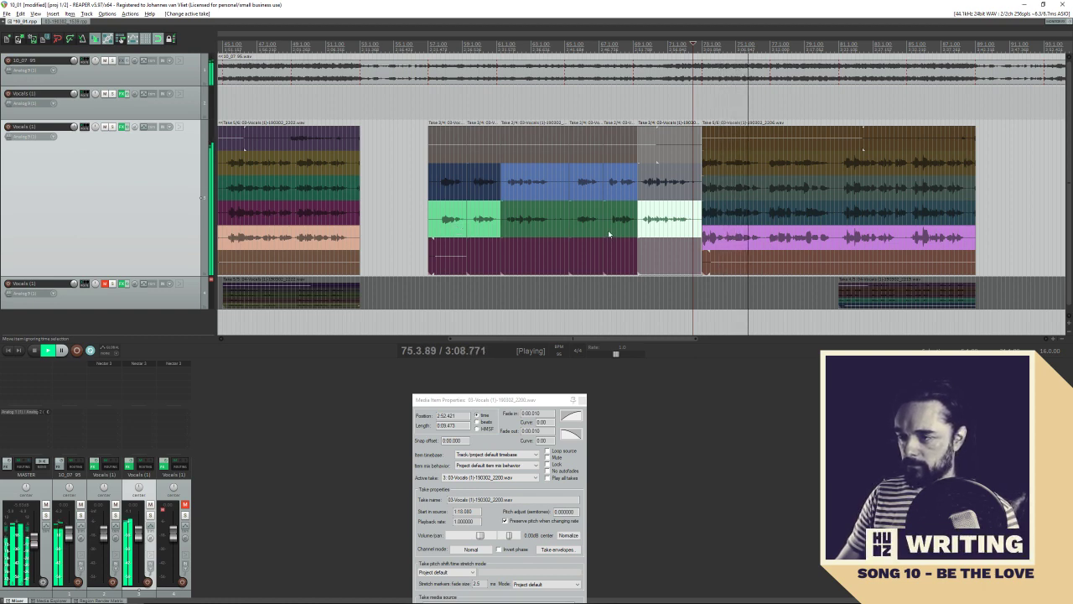
Render all comped sections starting at bar 57 as a new take, and copy the result to the bottom Vocals track as one glued item
mouse_move(464, 210)
left_mouse_down()
mouse_move(540, 190)
mouse_move(609, 192)
mouse_move(684, 226)
left_mouse_up()
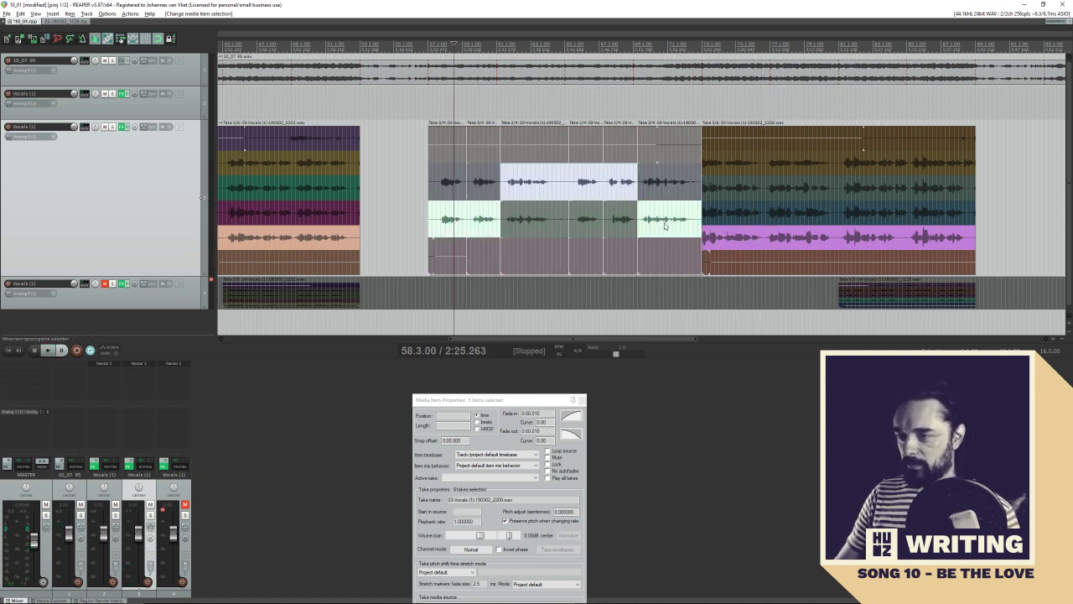
right_click(665, 225)
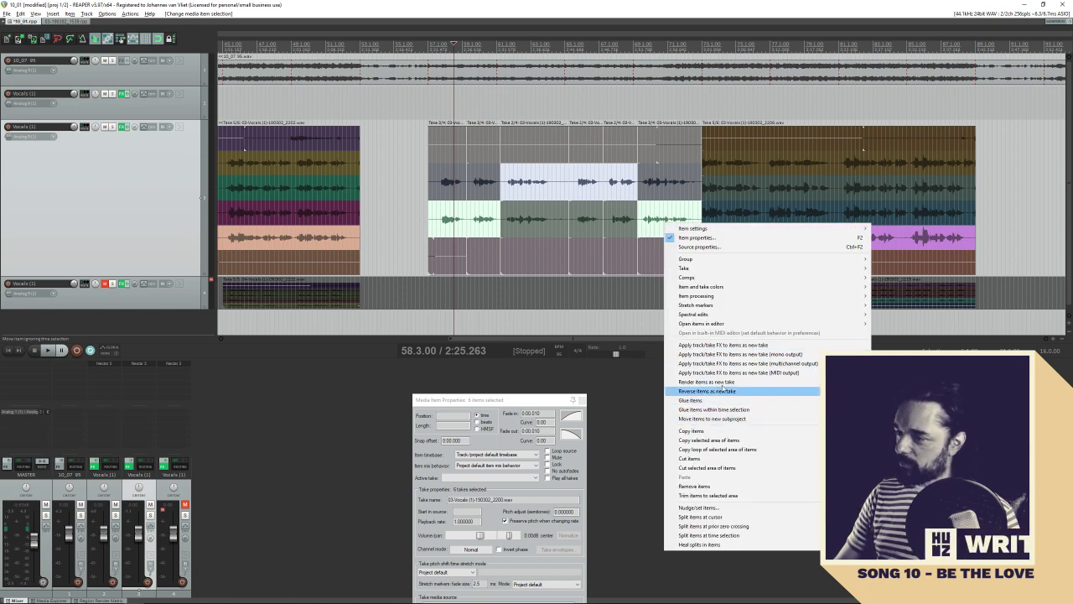
left_click(721, 382)
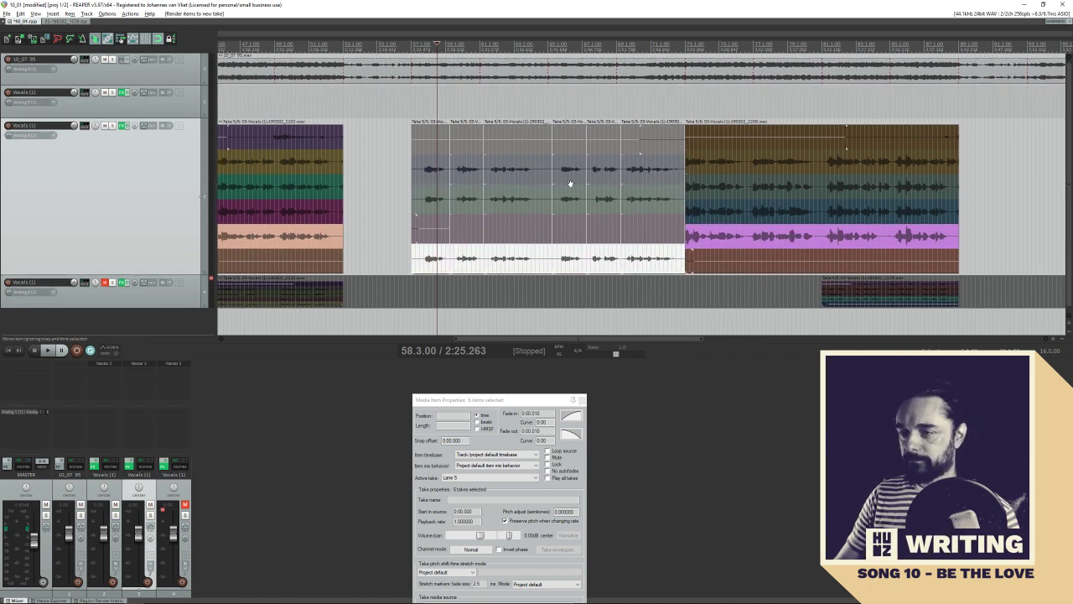
left_click_drag(518, 263, 515, 294)
key("ctrl+g")
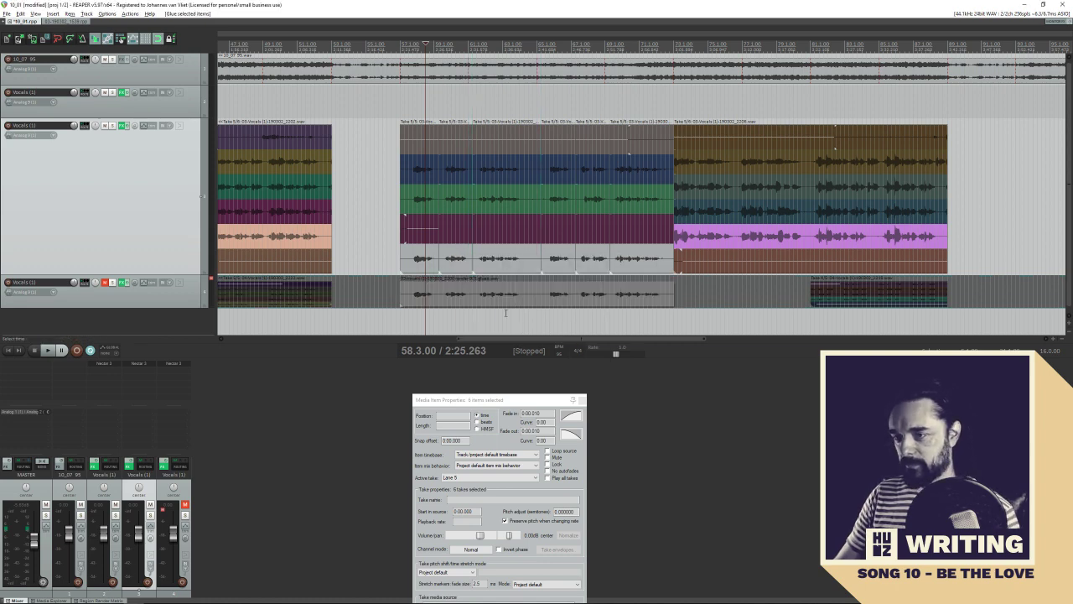
Open the glued vocal's item properties, moved clear of the transport area, and copy its full file path from the WAV file info
left_click(486, 296)
key("F2")
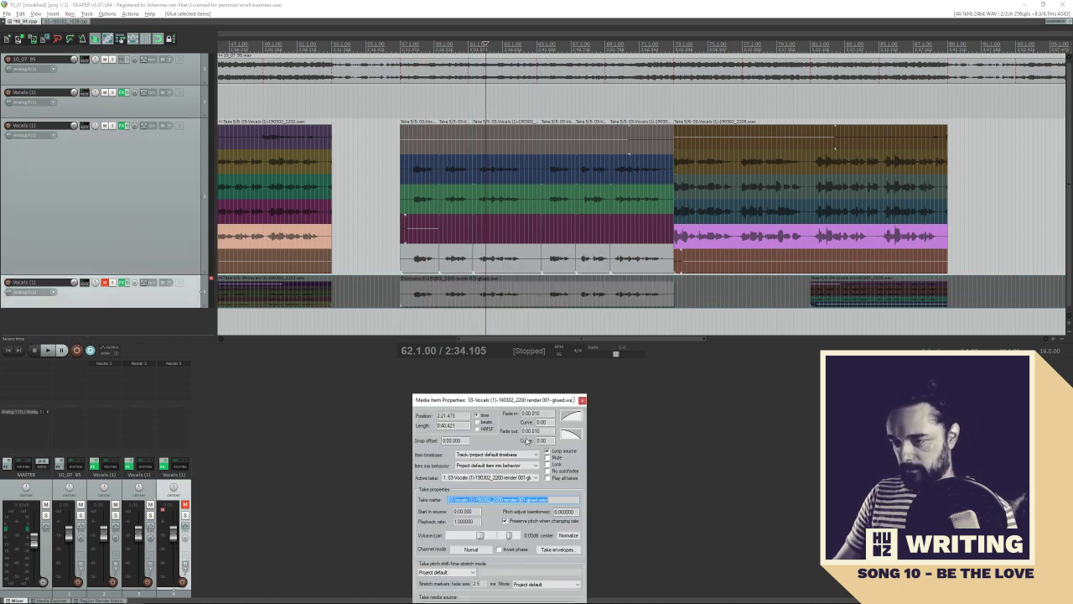
left_click_drag(514, 401, 891, 217)
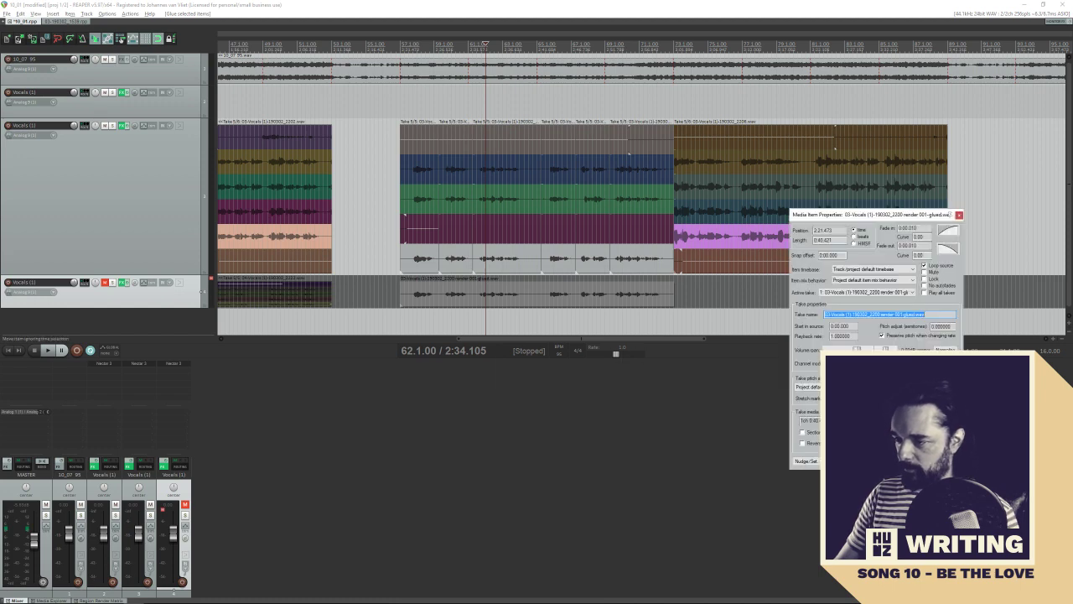
left_click(922, 421)
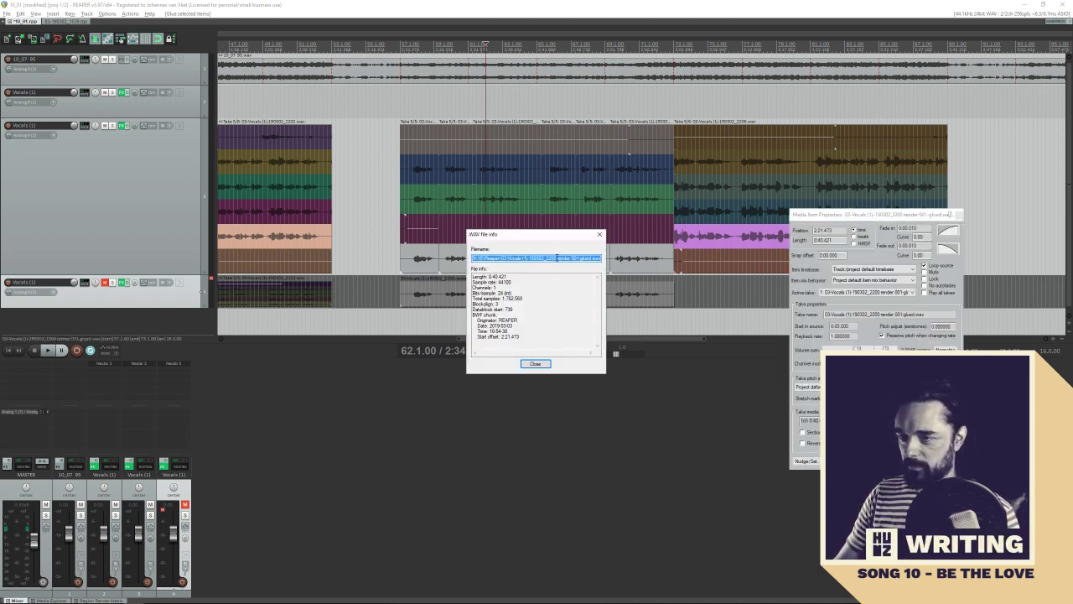
Switch to the Vox_Verse_01 project in Melodyne and delete all of its notes
key("alt+Tab")
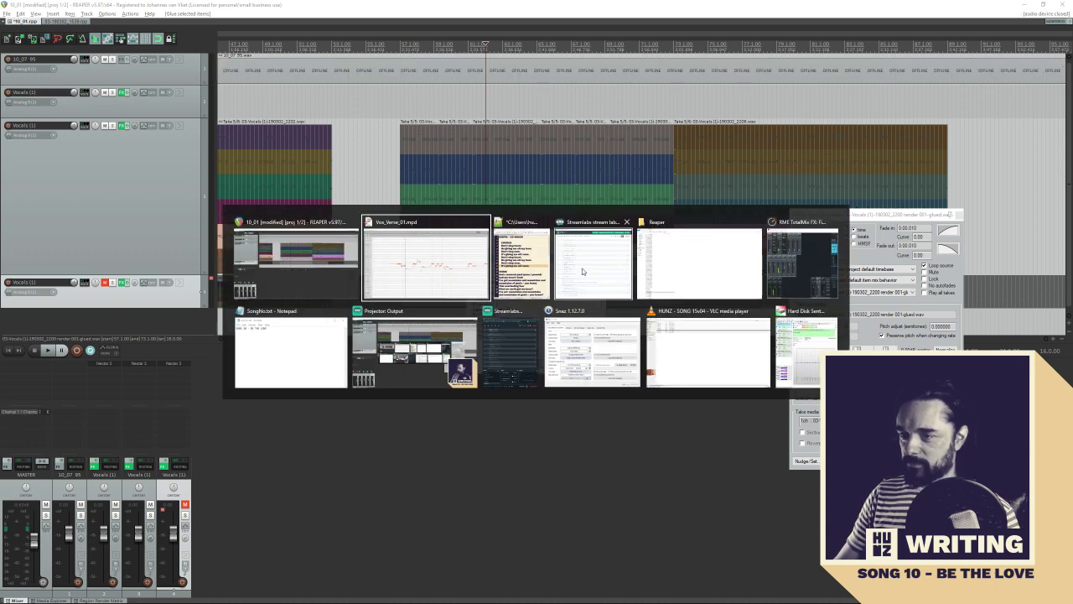
left_click(430, 251)
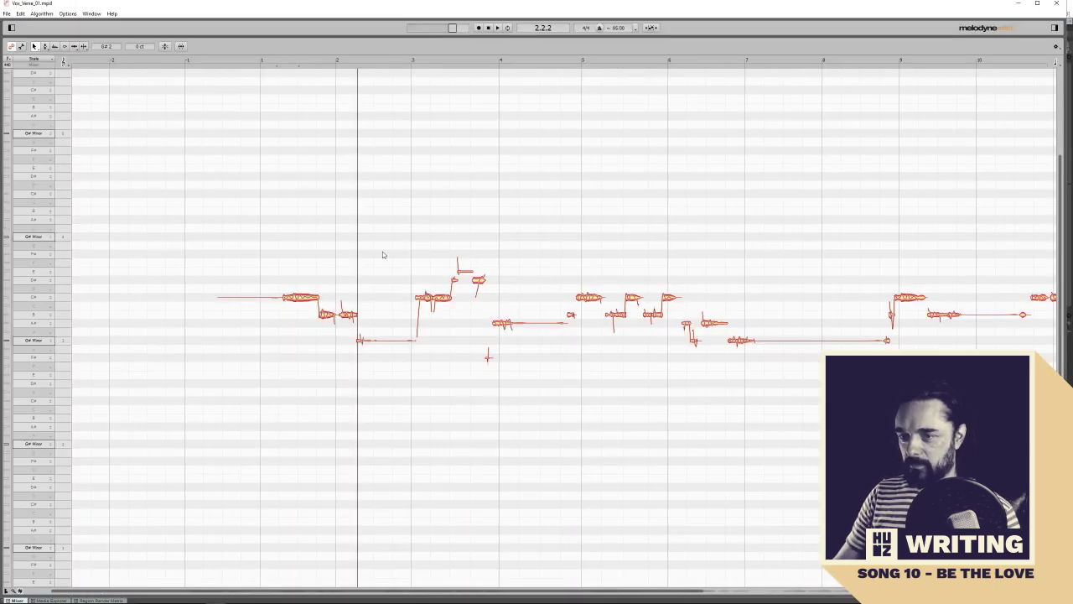
key("ctrl+a")
key("Delete")
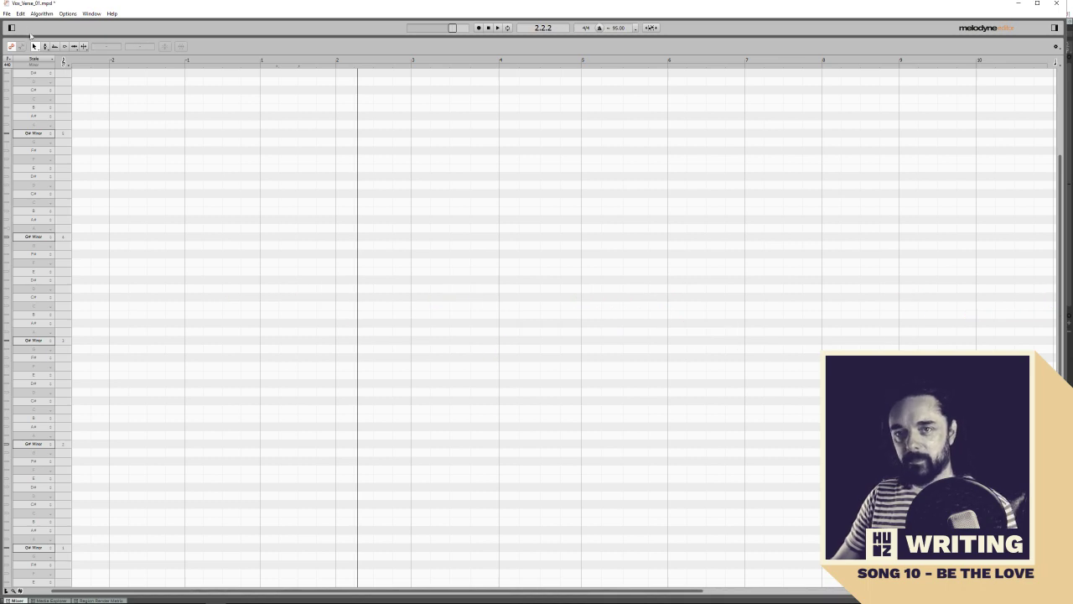
Save the emptied Melodyne project under the new name Vox_Verse_02.mpd in the Reaper folder
left_click(7, 14)
left_click(38, 73)
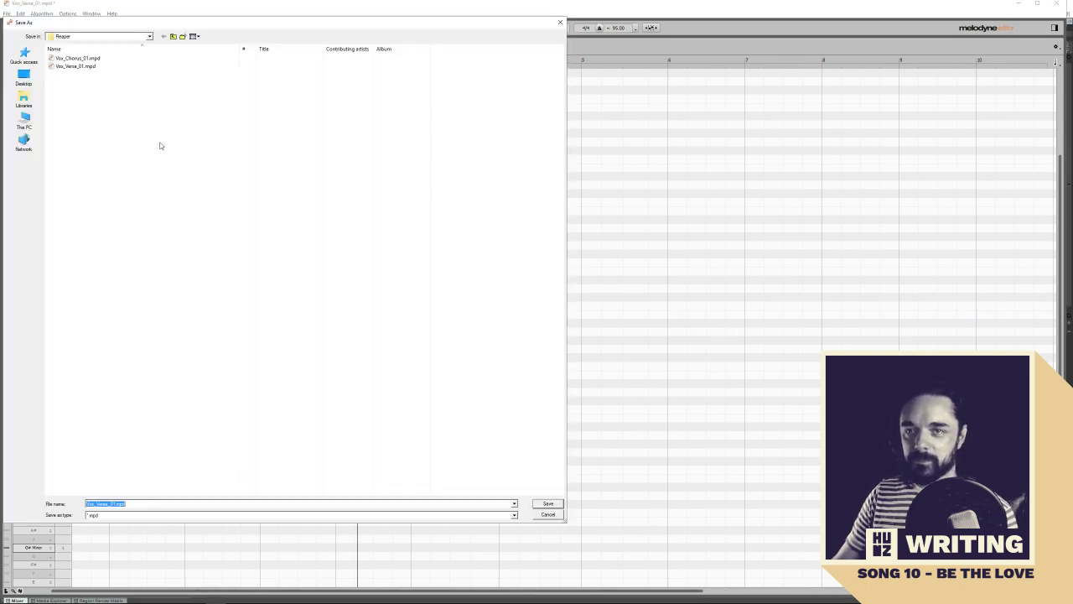
key("BackSpace")
key("BackSpace")
key("BackSpace")
key("BackSpace")
key("BackSpace")
type("2.mpd")
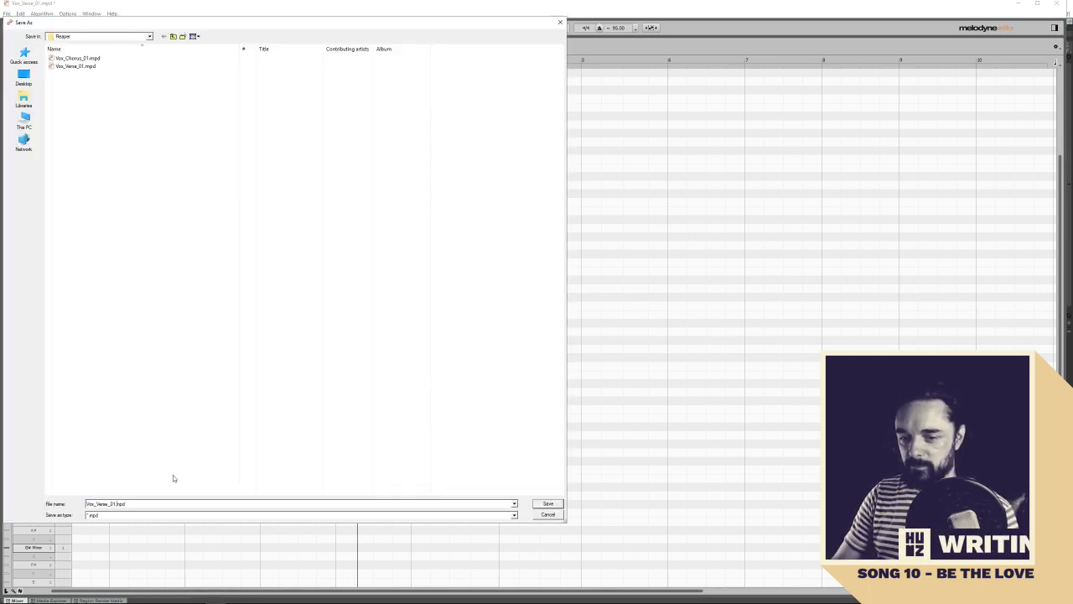
key("Return")
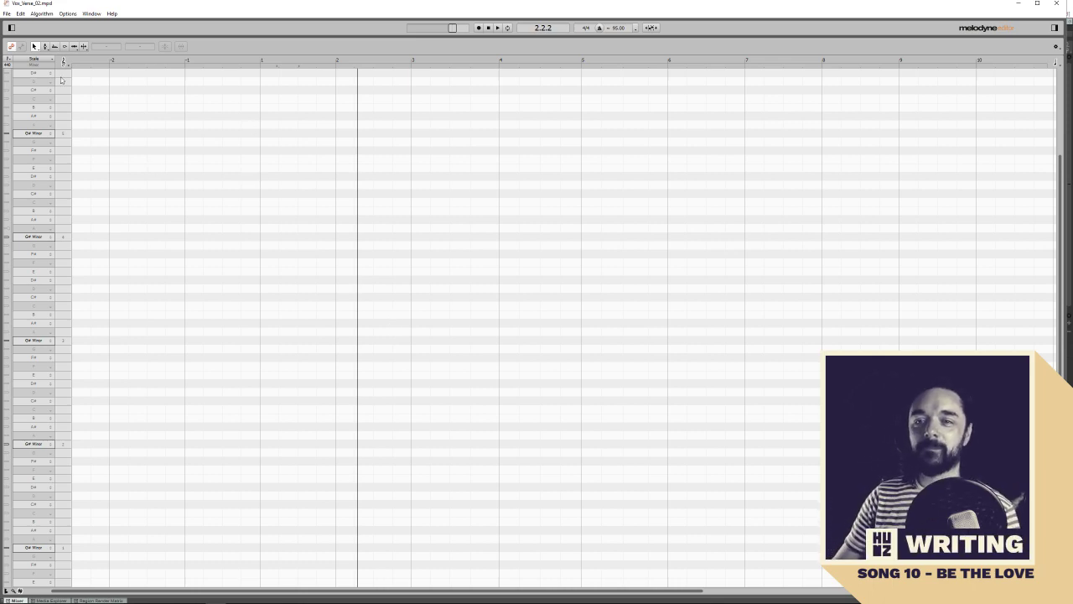
Import the audio file 03-Vocals (1)-190302_2200 render 001-glued.wav from the Reaper folder using its copied path
left_click(6, 14)
left_click(6, 13)
left_click(6, 13)
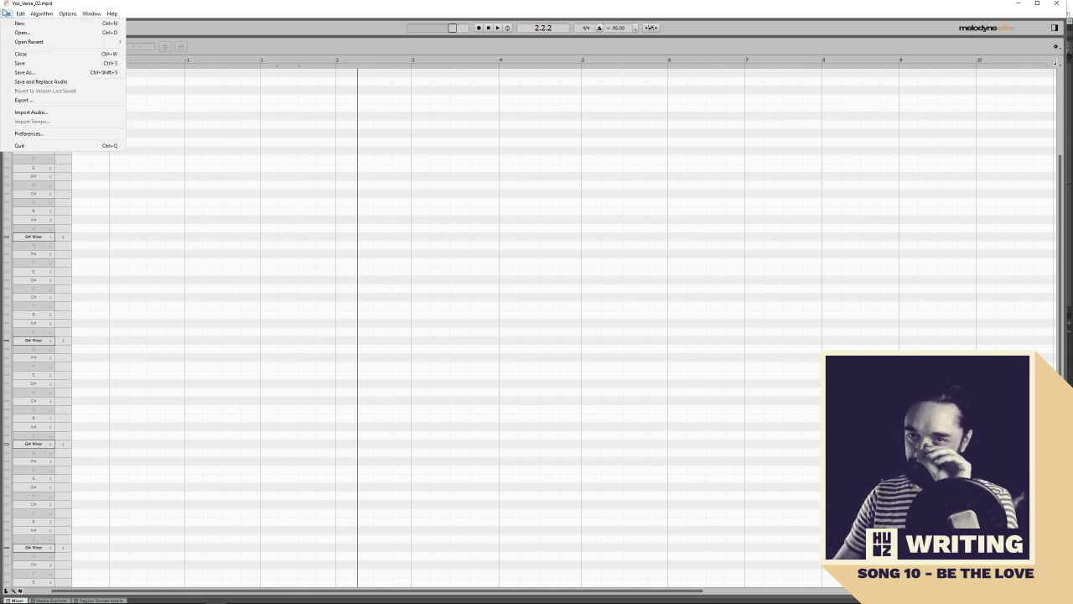
left_click(30, 111)
type("C:\\Users\\hunz2\\Google Drive\\[Hunz]\\2019\\RPM 2019\\10\\Reaper\\03-Vocals (1)-190302_2200 render 001-glued.wav")
key("Return")
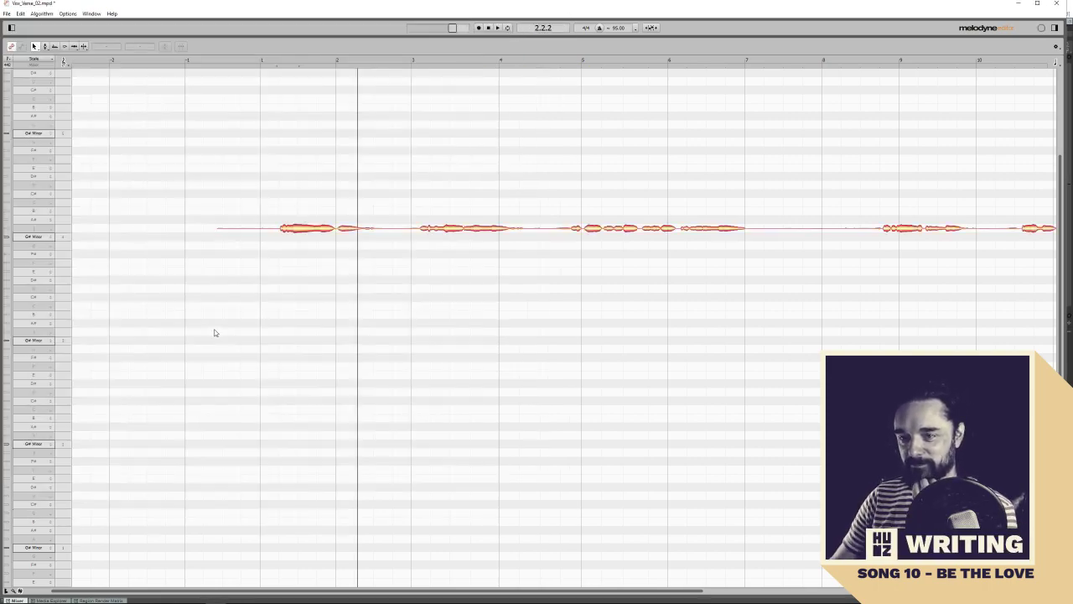
Play the imported vocal from bar 1 and replay it from the middle of bar 11, following the detected notes
left_click(260, 67)
key("space")
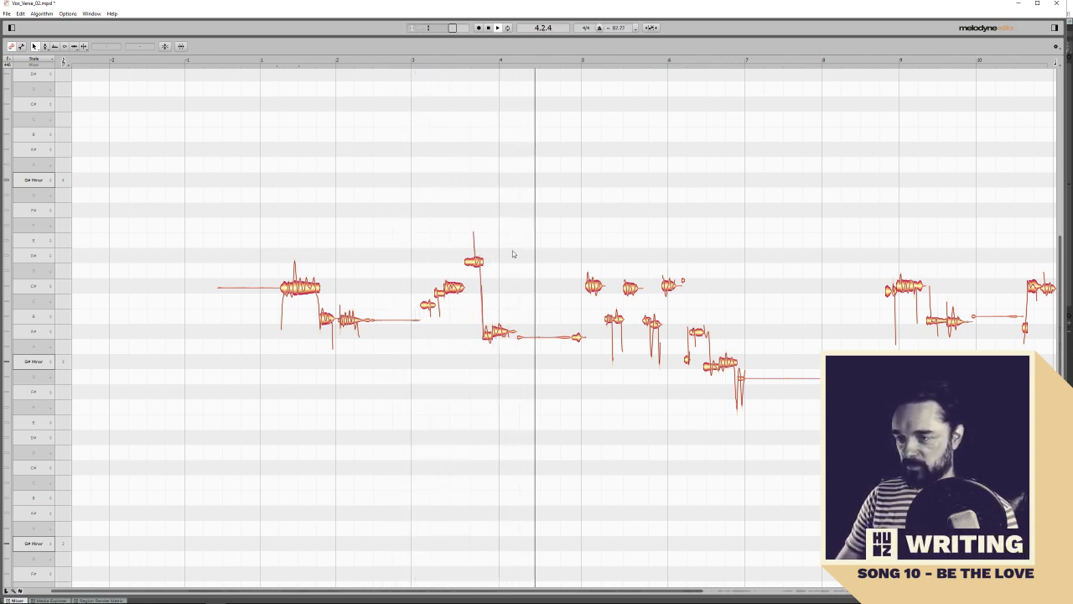
left_click_drag(632, 593, 960, 594)
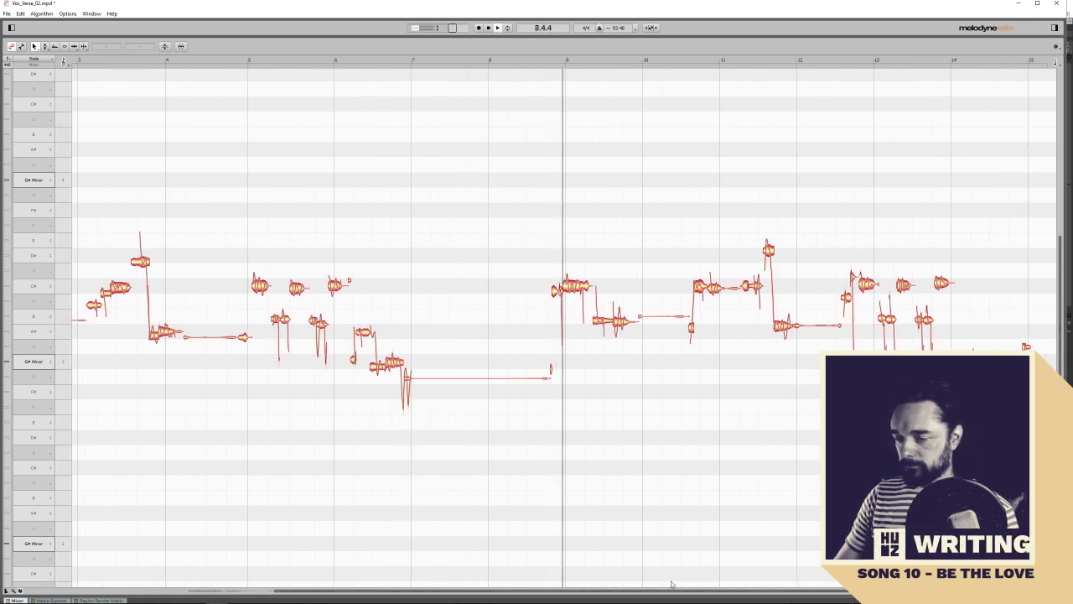
left_click_drag(680, 591, 827, 591)
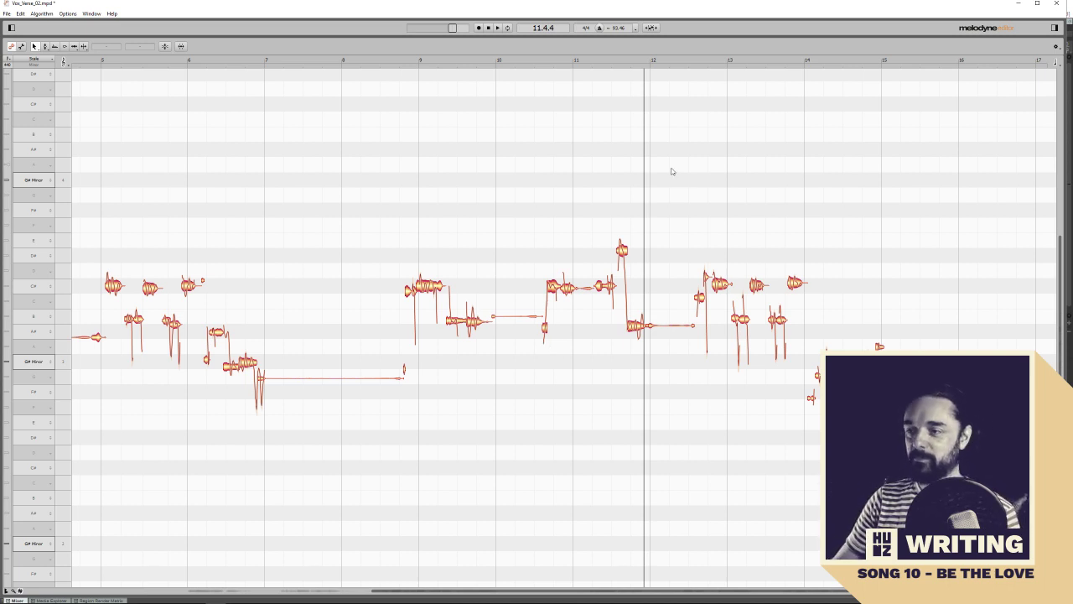
left_click(615, 62)
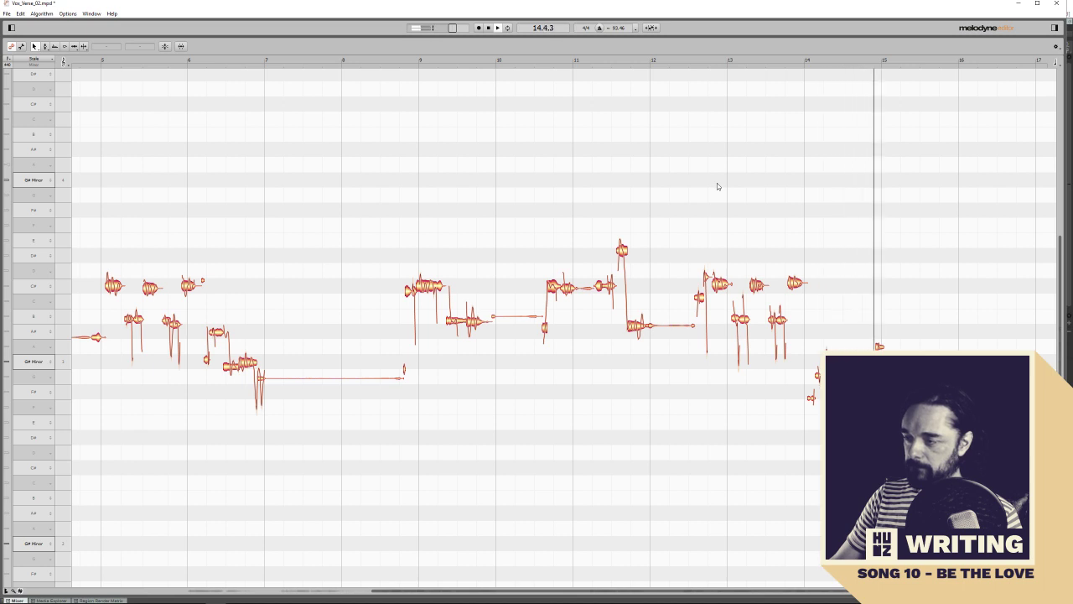
Correct the pitch of all notes with Snap to G# Minor enabled and Pitch Center at 100 %
key("ctrl+a")
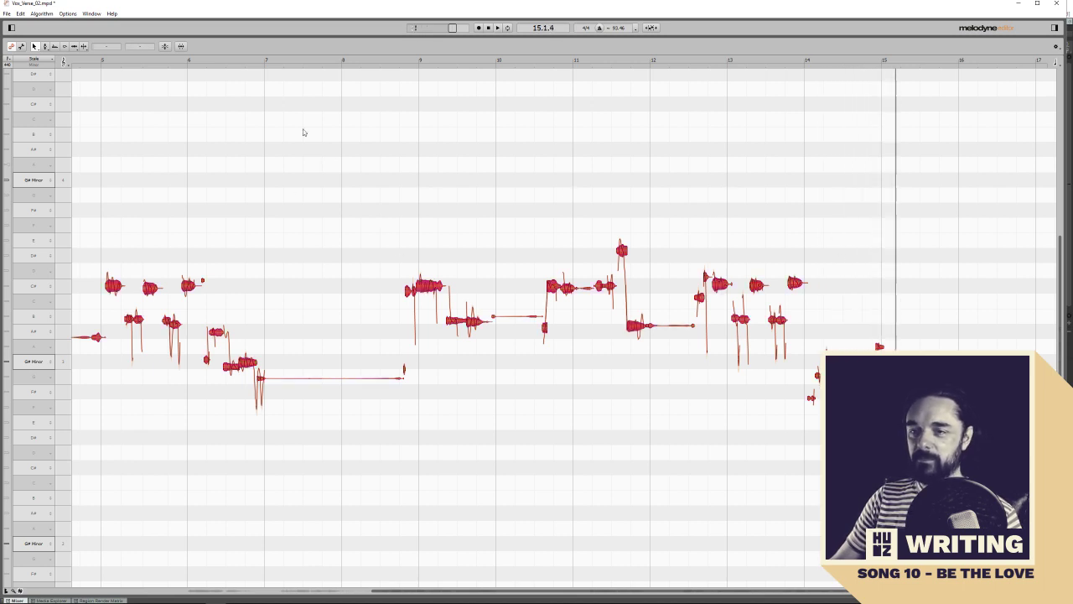
left_click(165, 47)
left_click(469, 228)
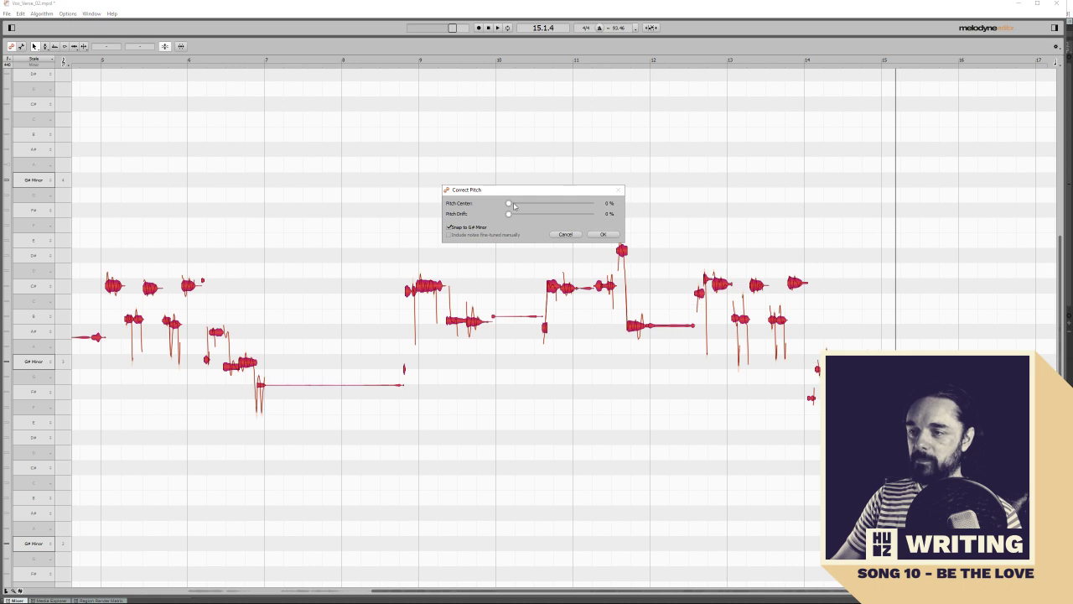
left_click_drag(508, 203, 953, 210)
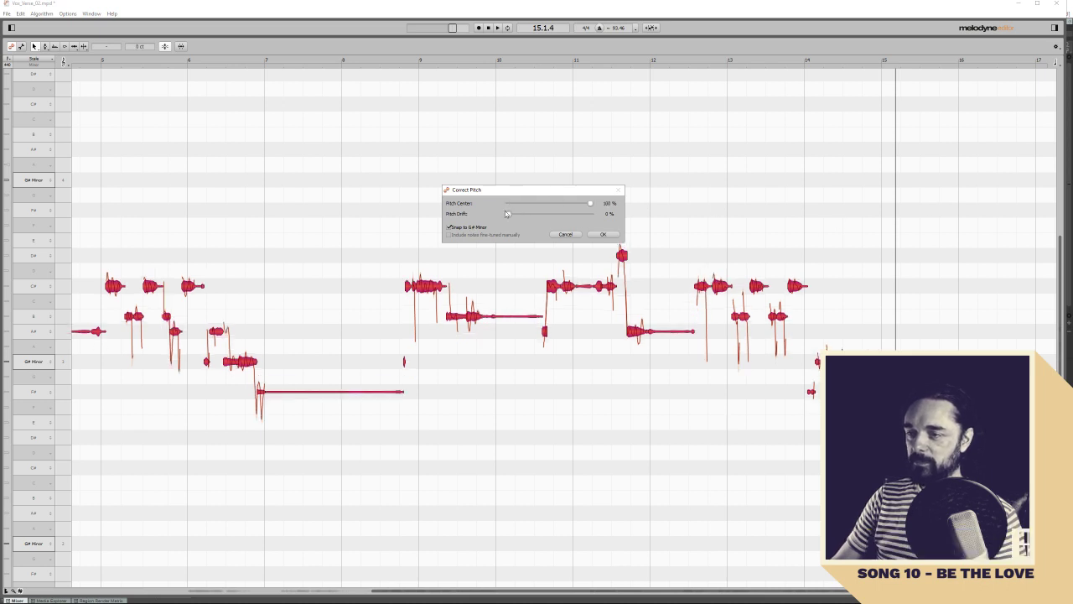
left_click(603, 234)
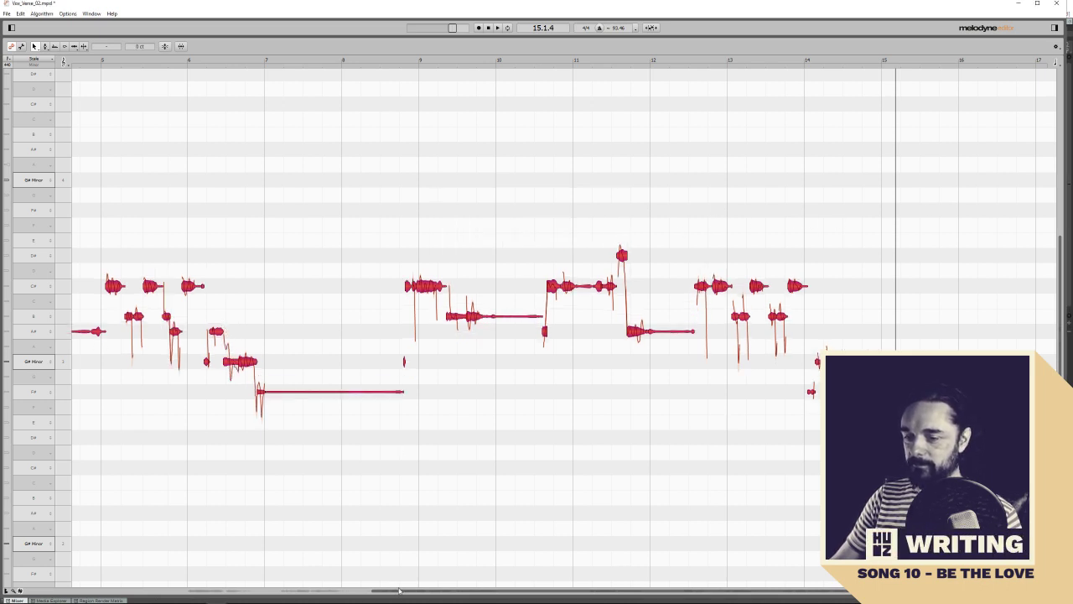
left_click_drag(398, 592, 130, 561)
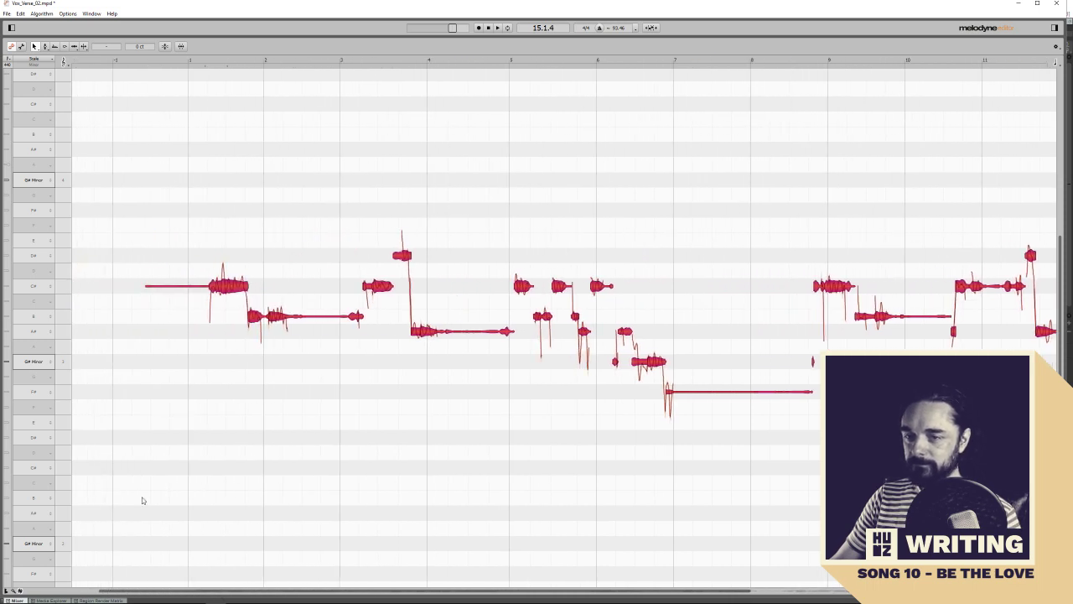
Play the pitch-corrected vocal from the first note in bar 1
double_click(198, 61)
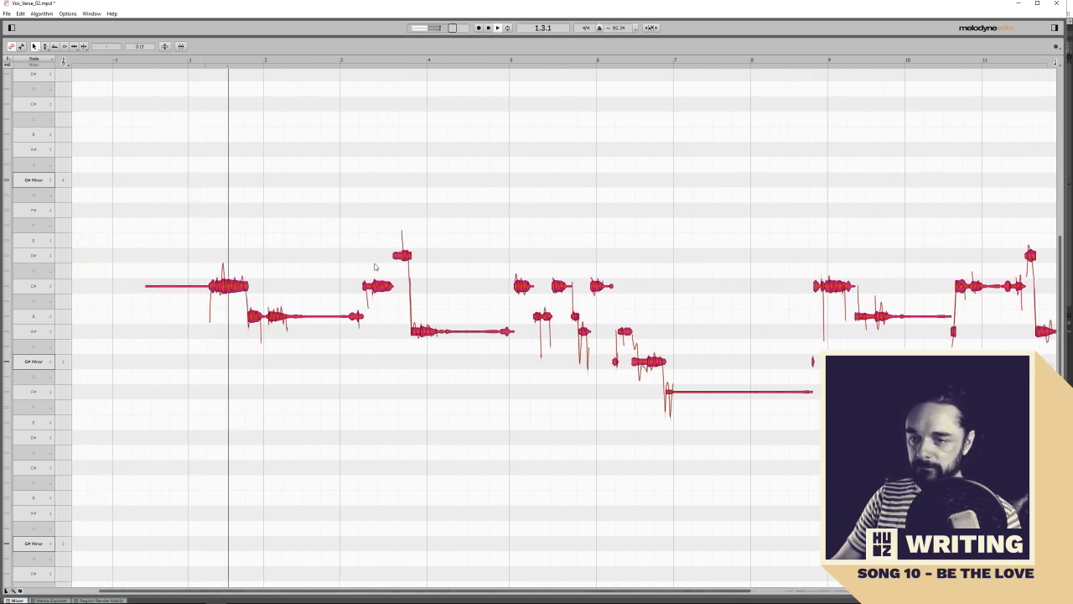
left_click(256, 231)
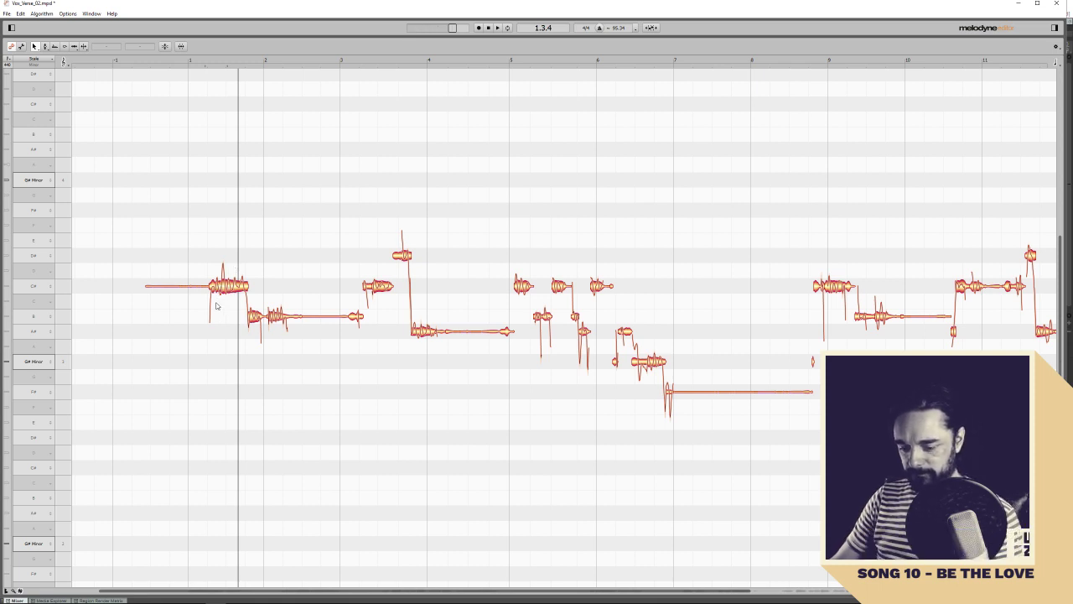
scroll(218, 311, "up", 2)
scroll(220, 313, "up", 3)
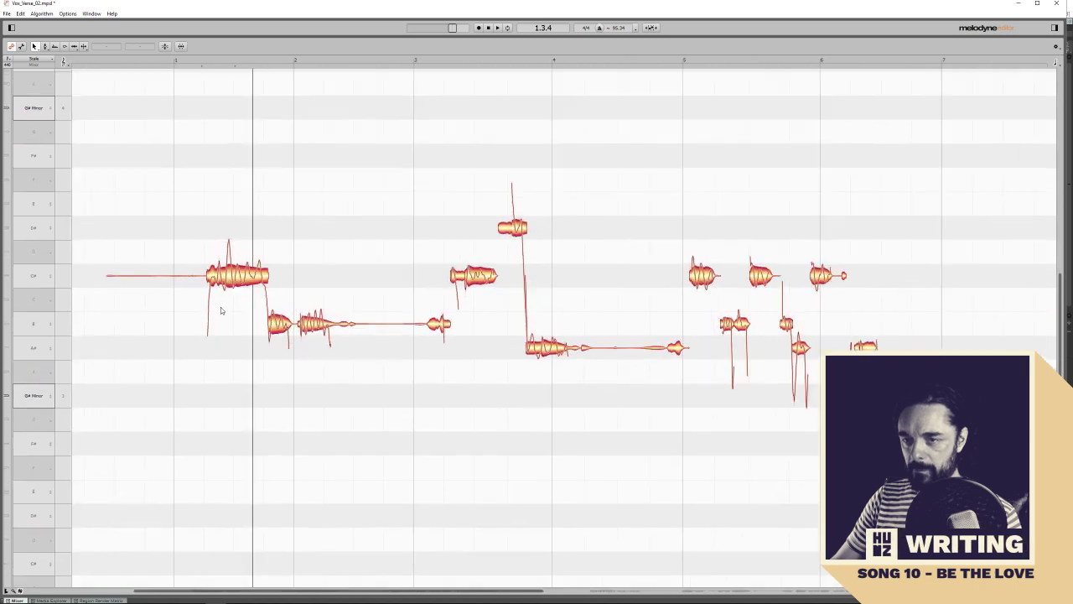
Try splitting the first C# note in bar 1 with separations on both sides of its pitch spike
left_click(247, 263)
left_click(257, 200)
left_click(236, 266)
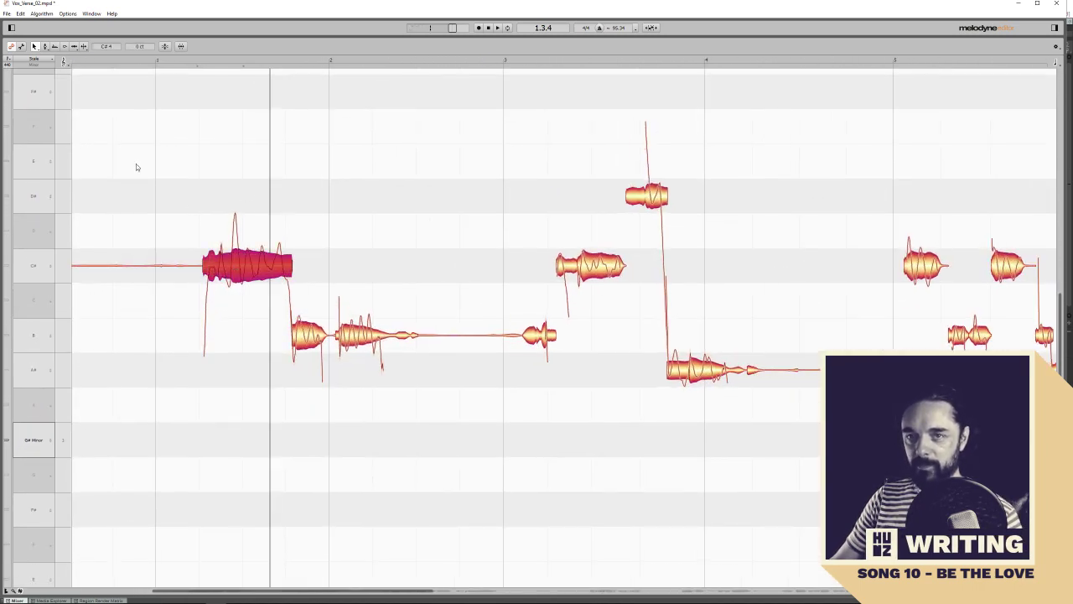
left_click(83, 47)
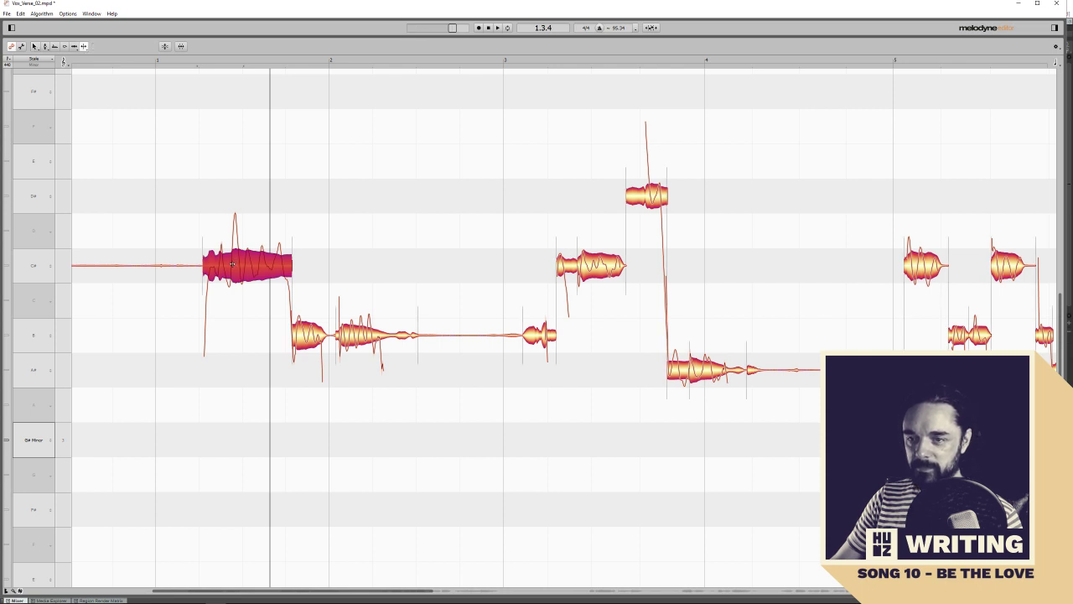
double_click(231, 264)
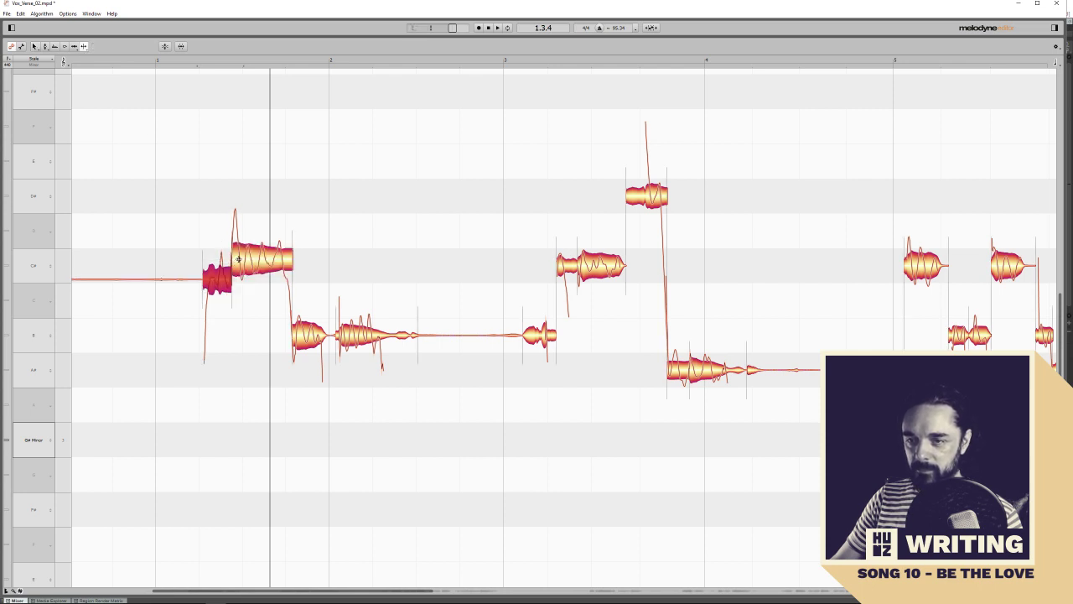
double_click(239, 258)
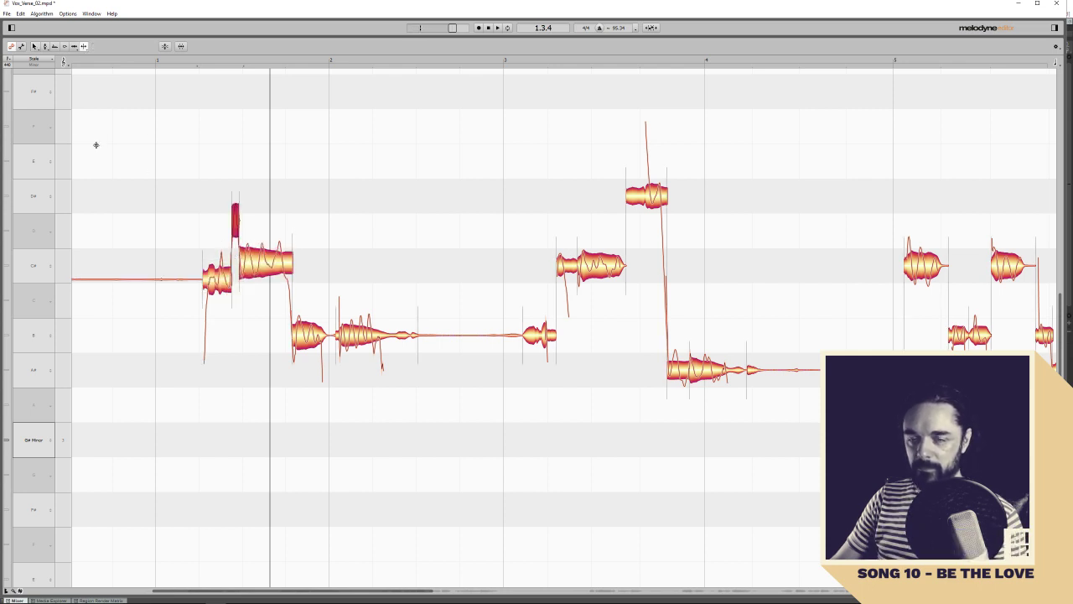
Correct the pitch of the three fragments in bar 1 with Snap to G# Minor and Pitch Center at 100 %, and play them back
left_click(34, 46)
left_click_drag(192, 219, 263, 267)
left_click(164, 46)
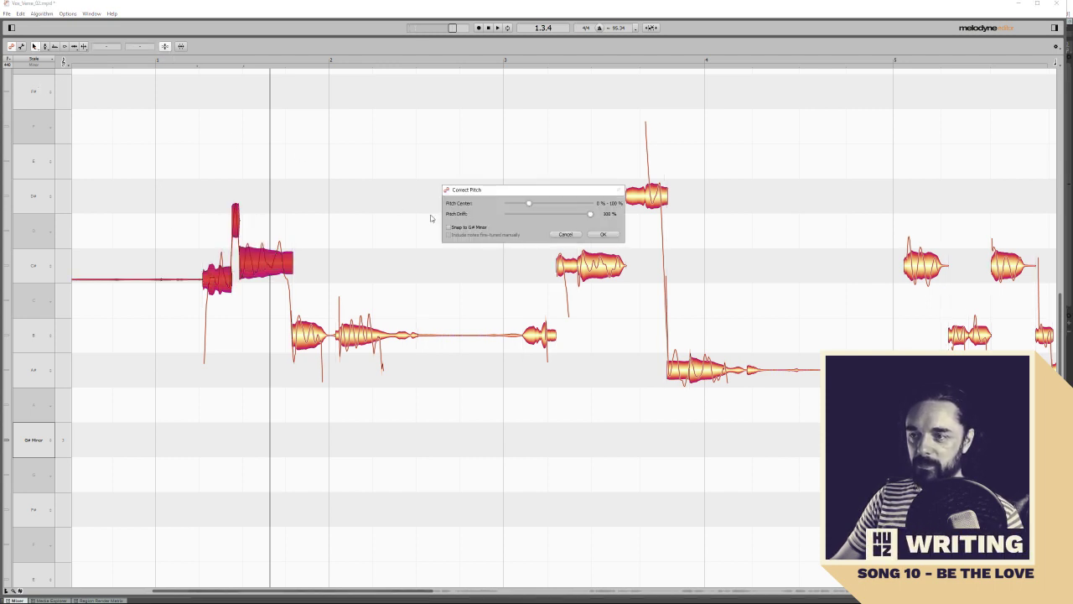
left_click(467, 229)
left_click_drag(533, 205, 804, 234)
left_click(611, 236)
left_click(196, 61)
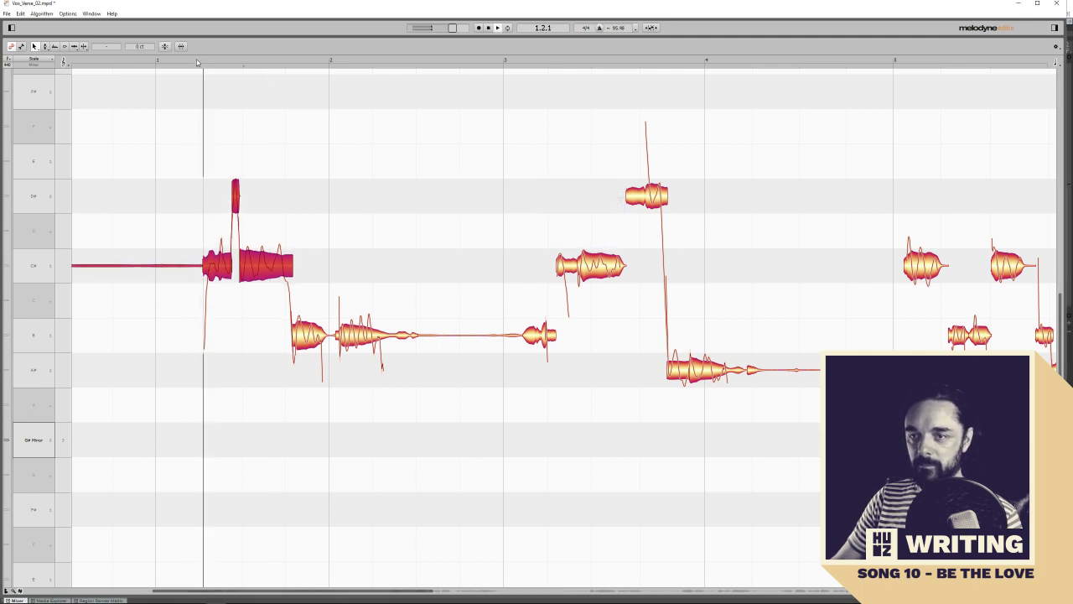
left_click(284, 158)
Try flattening the pitch modulation of the short D# fragment in bar 1 and replay the phrase
left_click(236, 196)
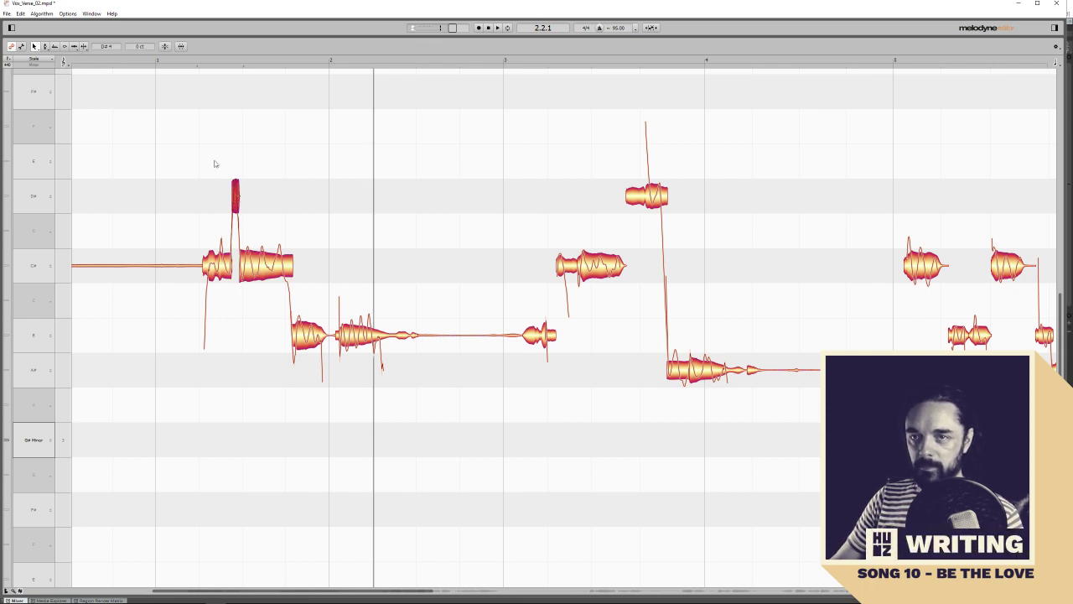
right_click(235, 196)
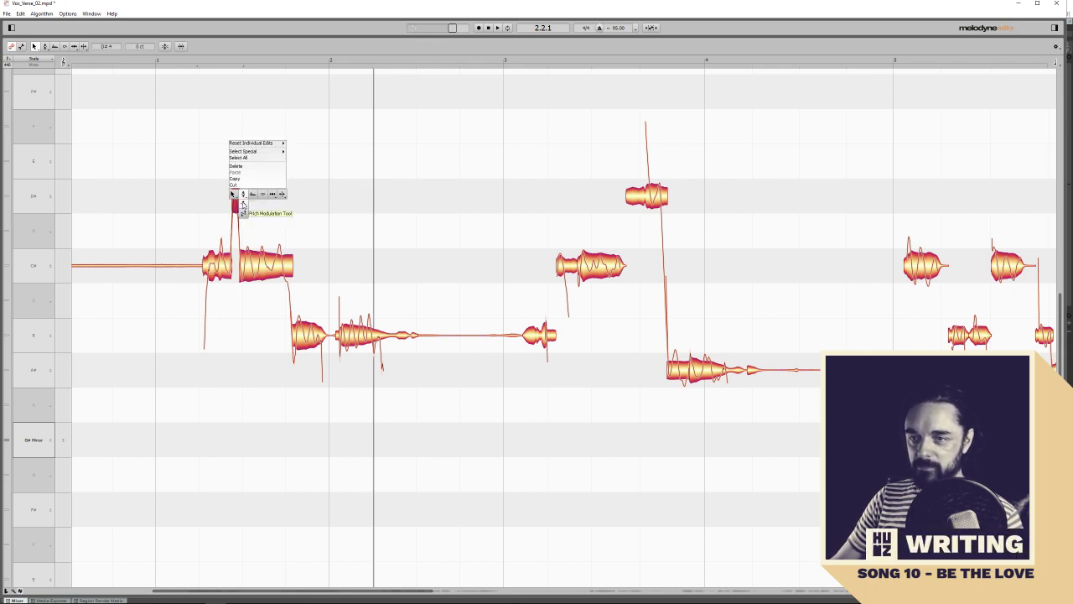
left_click(238, 198)
left_click_drag(236, 196, 237, 248)
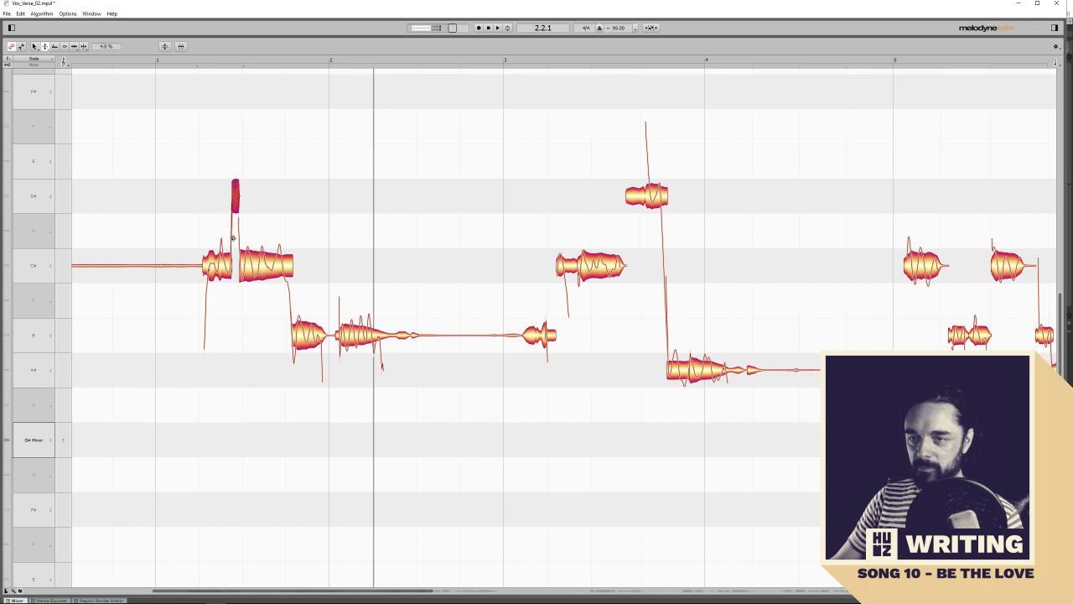
left_click(197, 66)
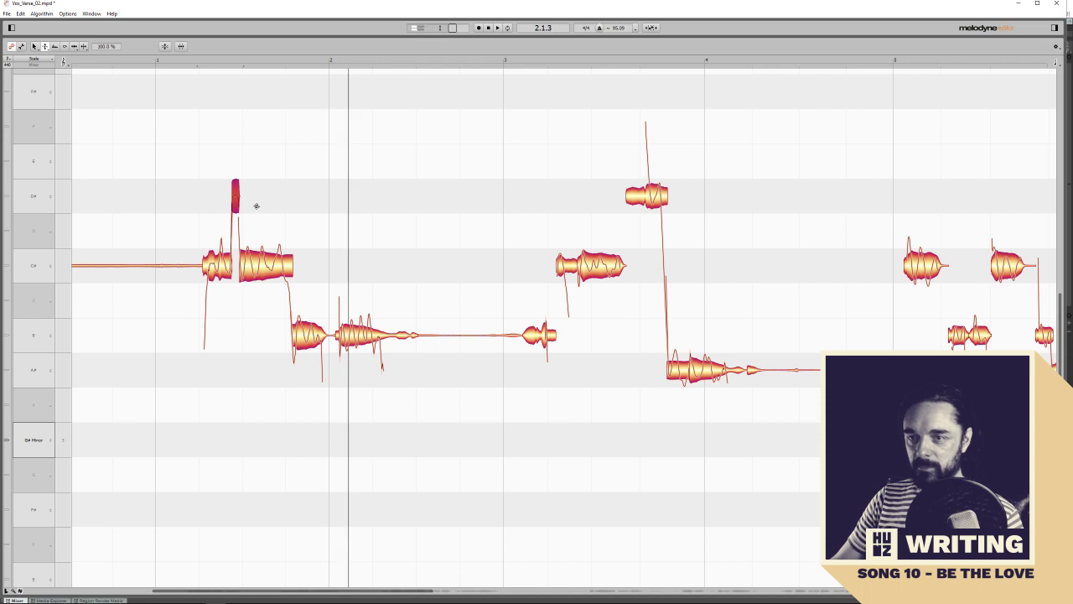
Move the short D# fragment down to C# between its neighbours and replay the phrase from bar 1
left_click(34, 47)
left_click_drag(236, 196, 237, 264)
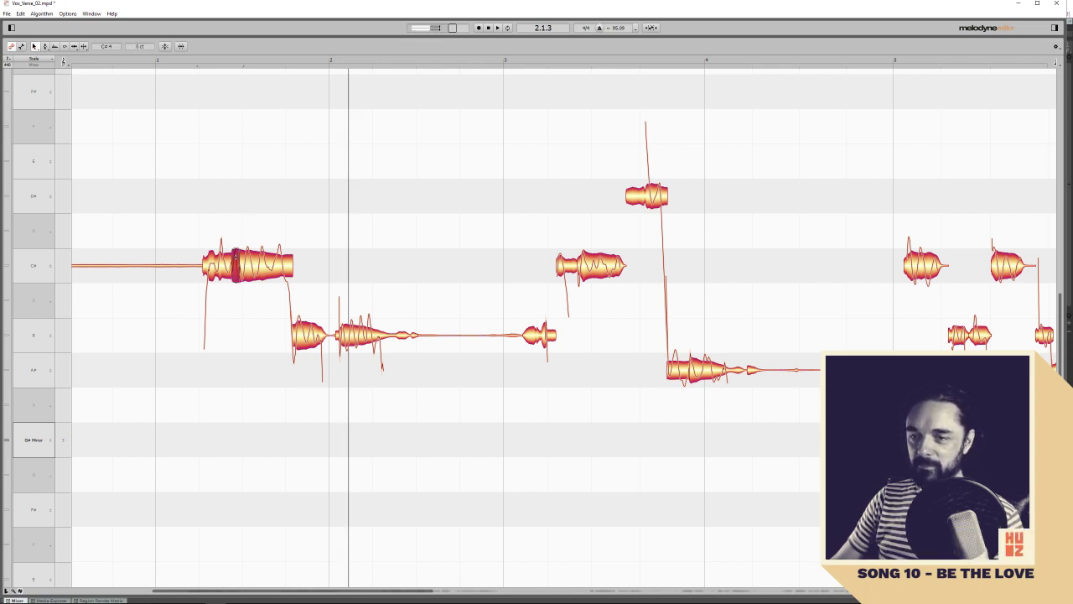
left_click(202, 61)
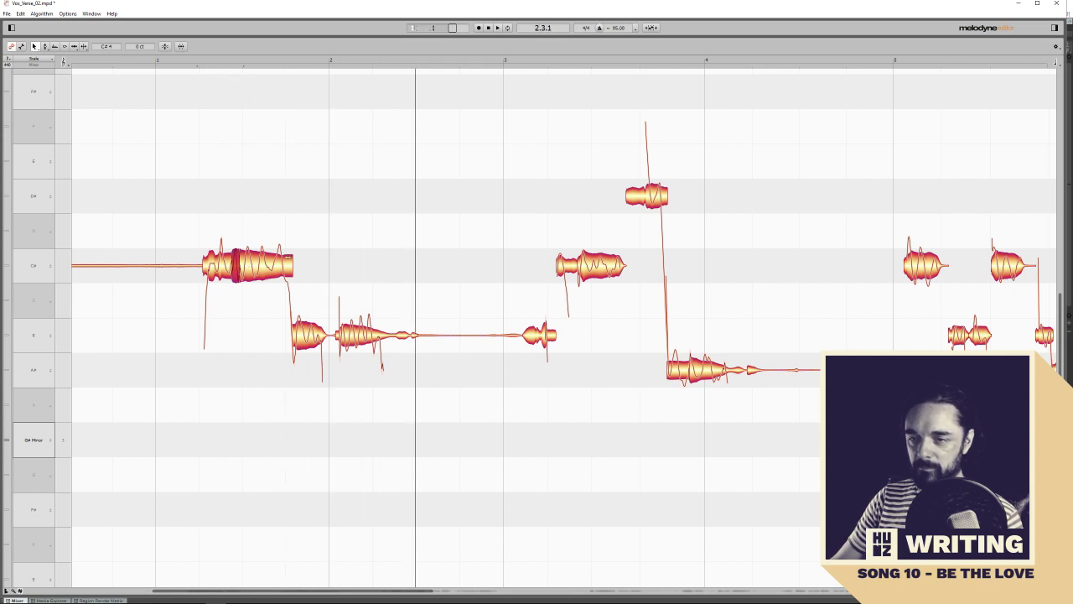
Undo the separations and pitch edits on the first C# note and replay the phrase
key("ctrl+z")
key("ctrl+z")
key("ctrl+z")
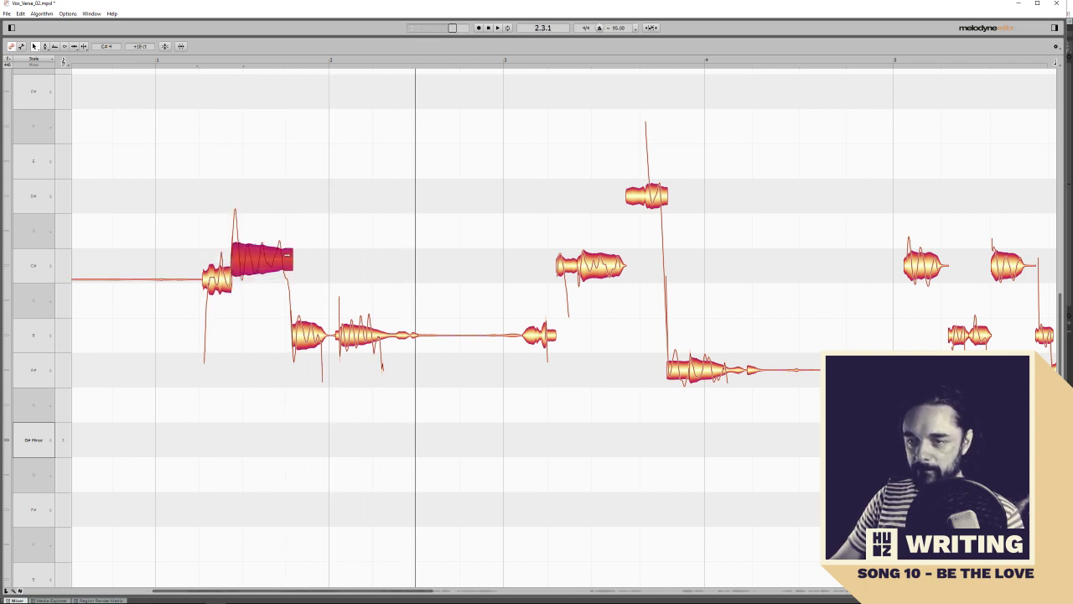
key("ctrl+z")
key("space")
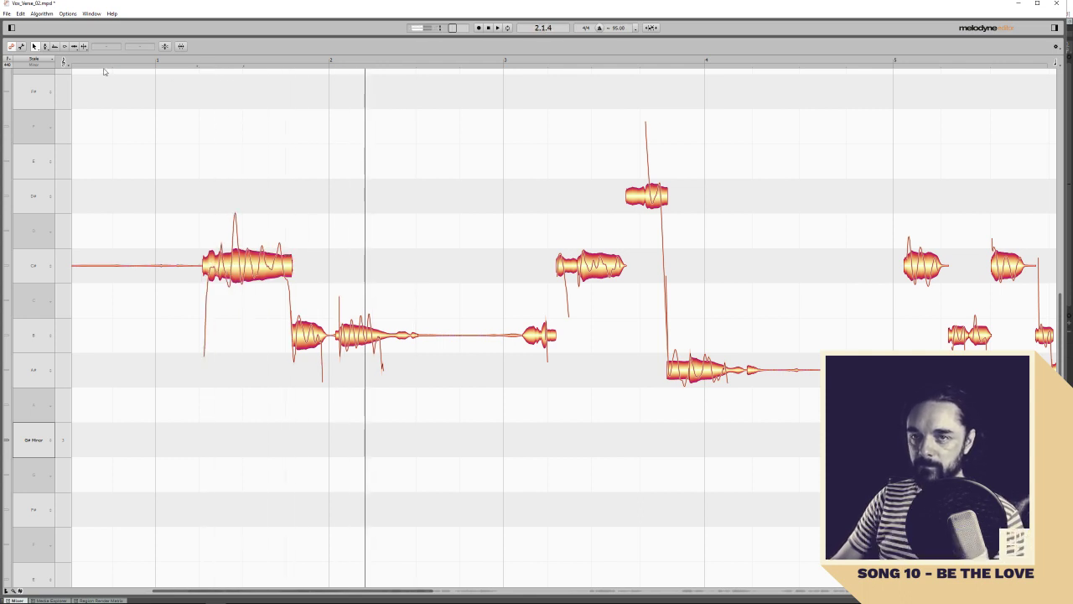
Reduce the pitch modulation of the first C# note in bar 1 to about 50 % and listen to it
right_click(254, 262)
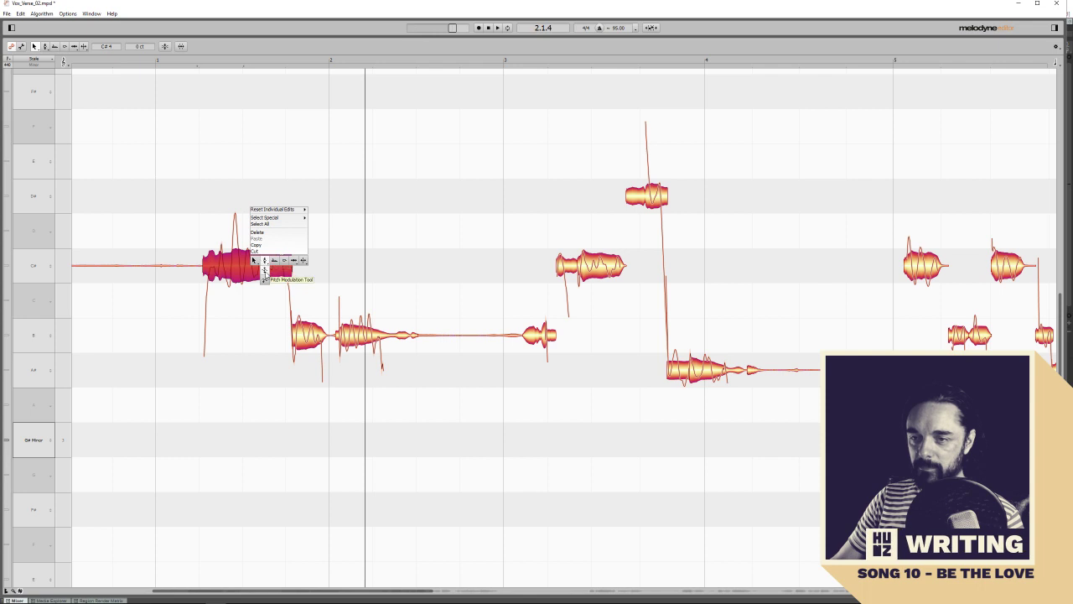
left_click(264, 260)
left_click(192, 57)
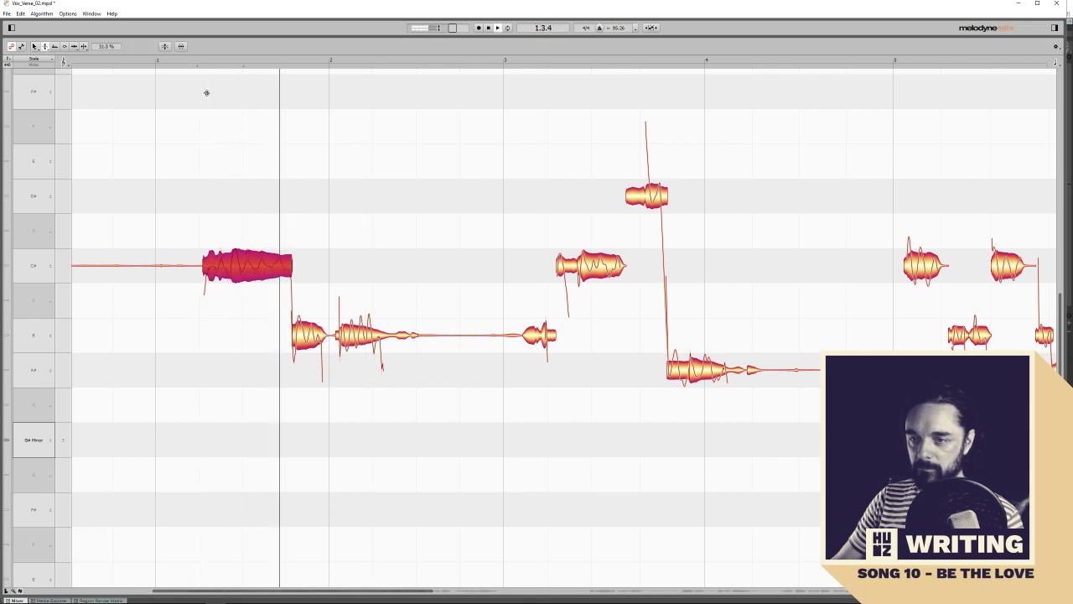
left_click_drag(252, 267, 252, 260)
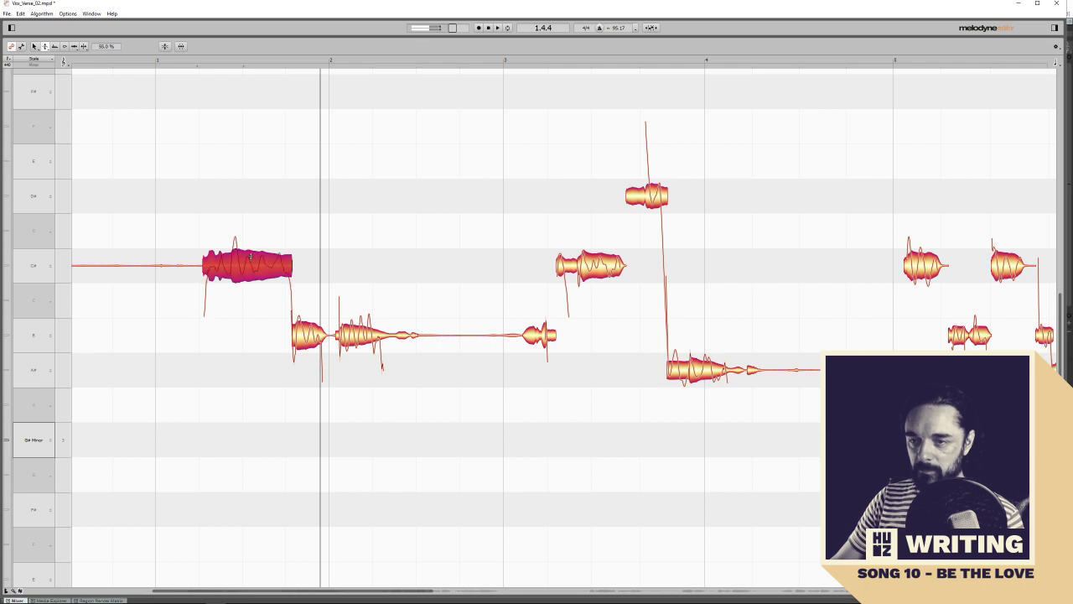
left_click(196, 62)
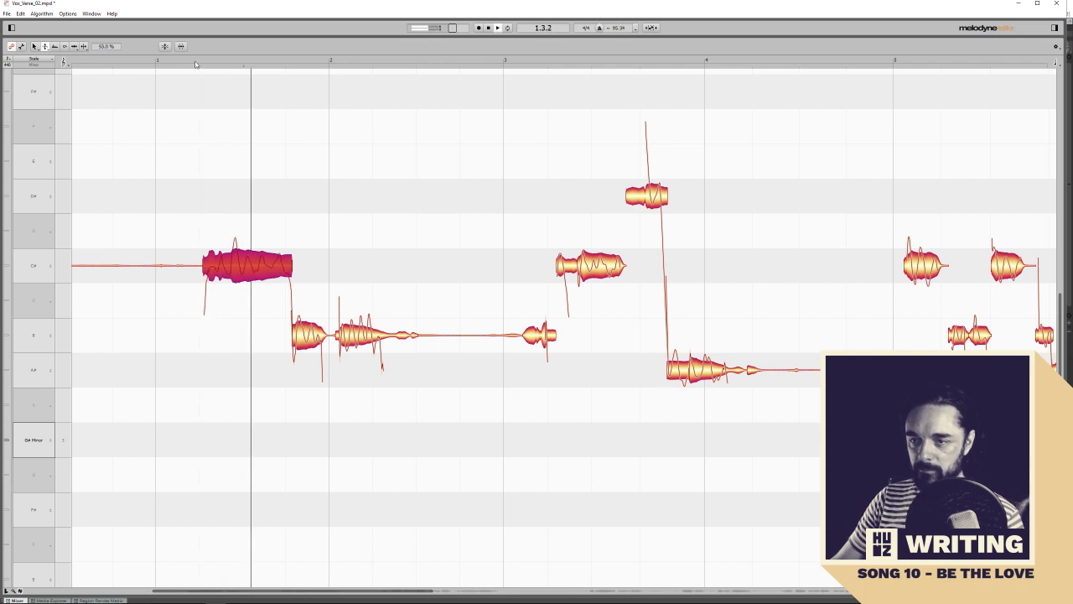
key("space")
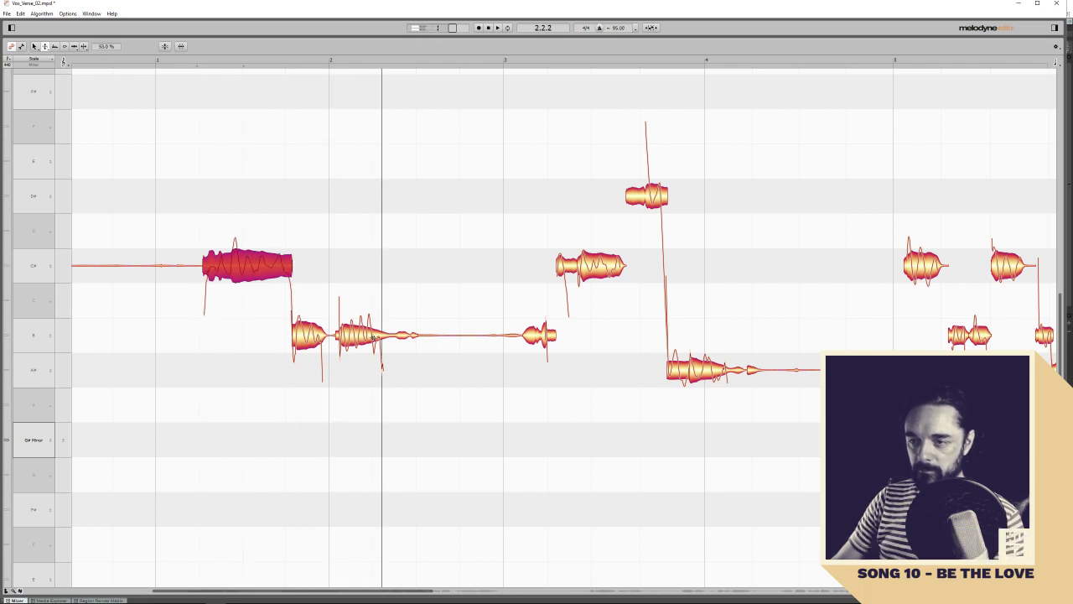
Reduce the pitch modulation of the B note just after bar 2 to about 58 % and the longer C# note in bar 3 to about 79 %
left_click(360, 334)
key("space")
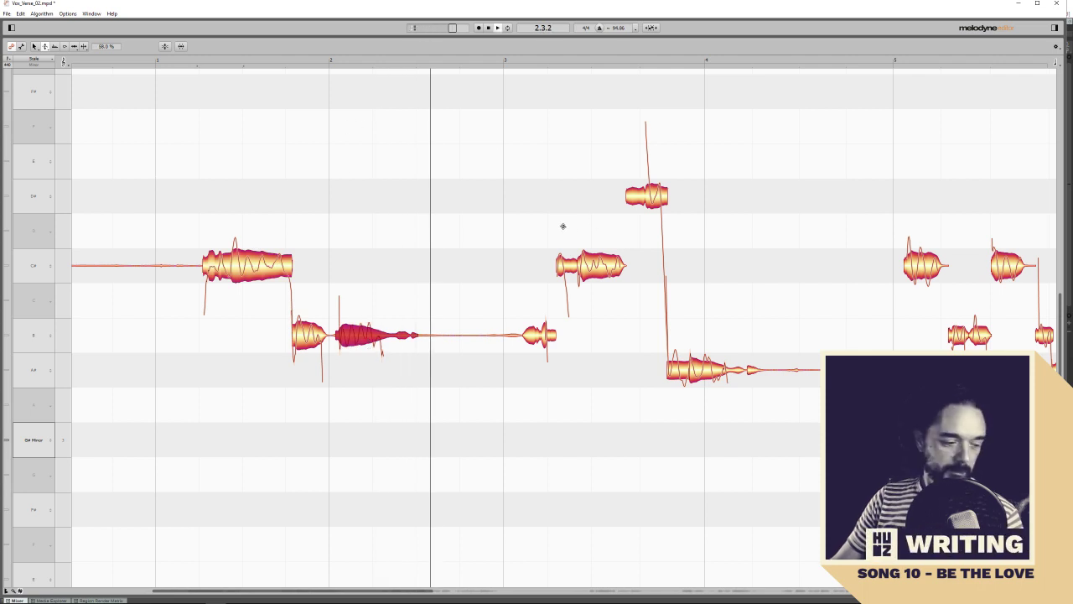
key("space")
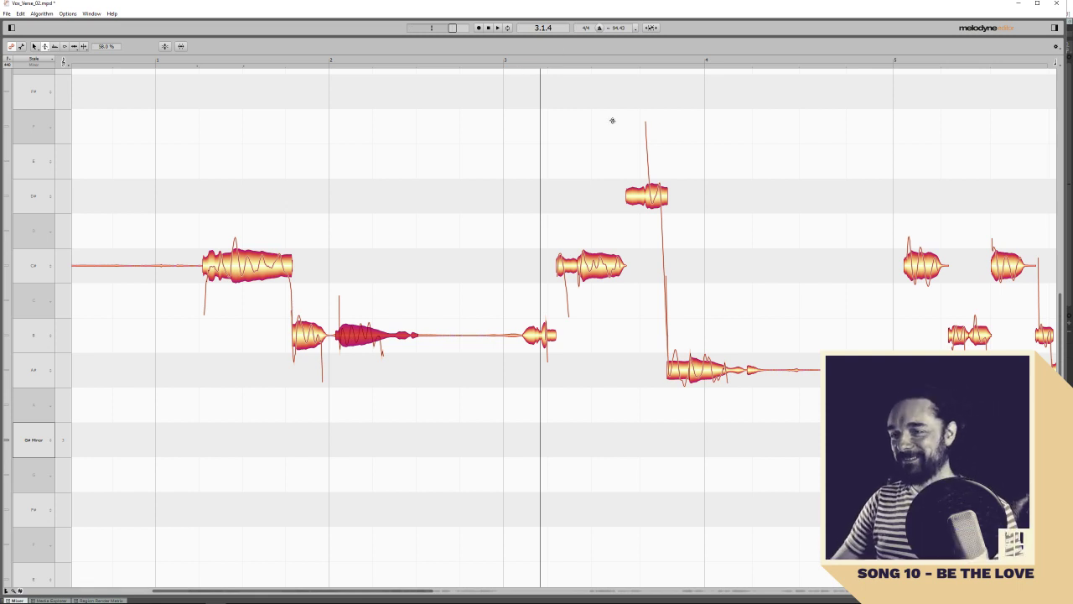
left_click(606, 265)
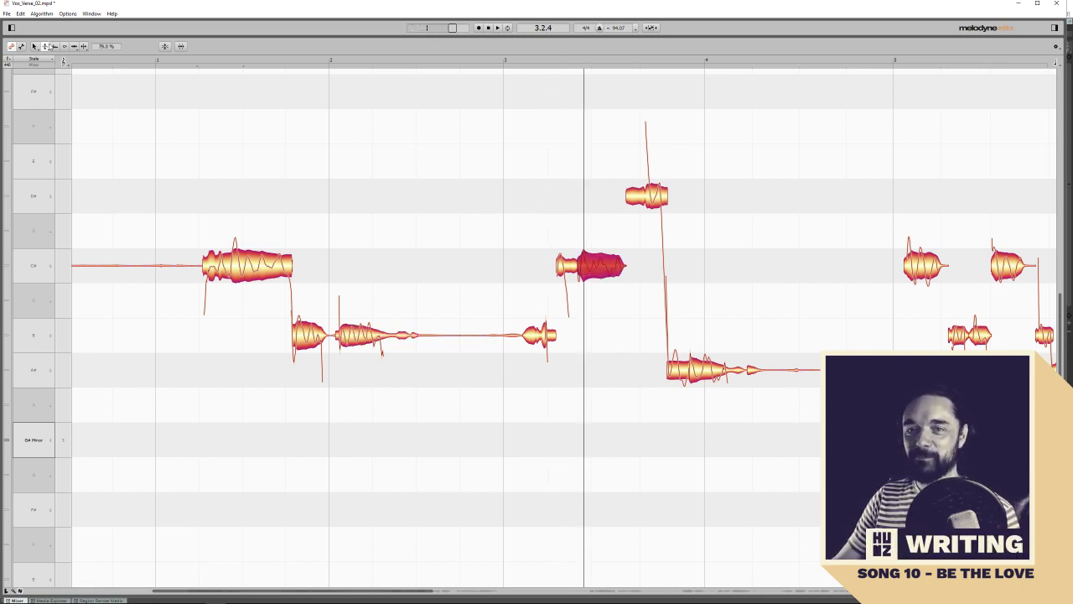
Split the high D# note before bar 4 into two notes at its pitch spike
left_click(83, 47)
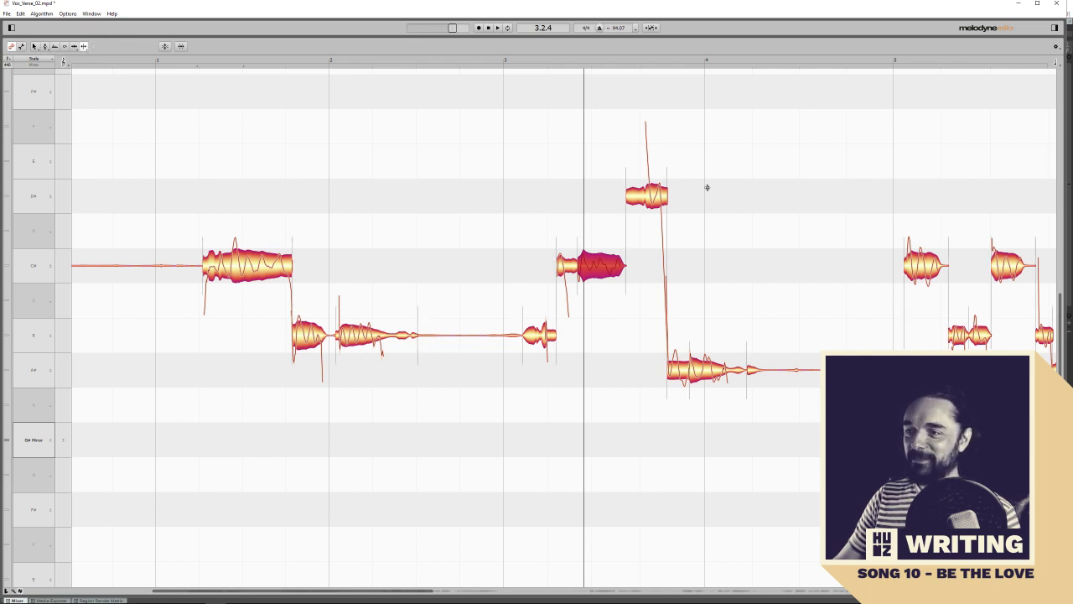
left_click_drag(648, 188, 602, 164)
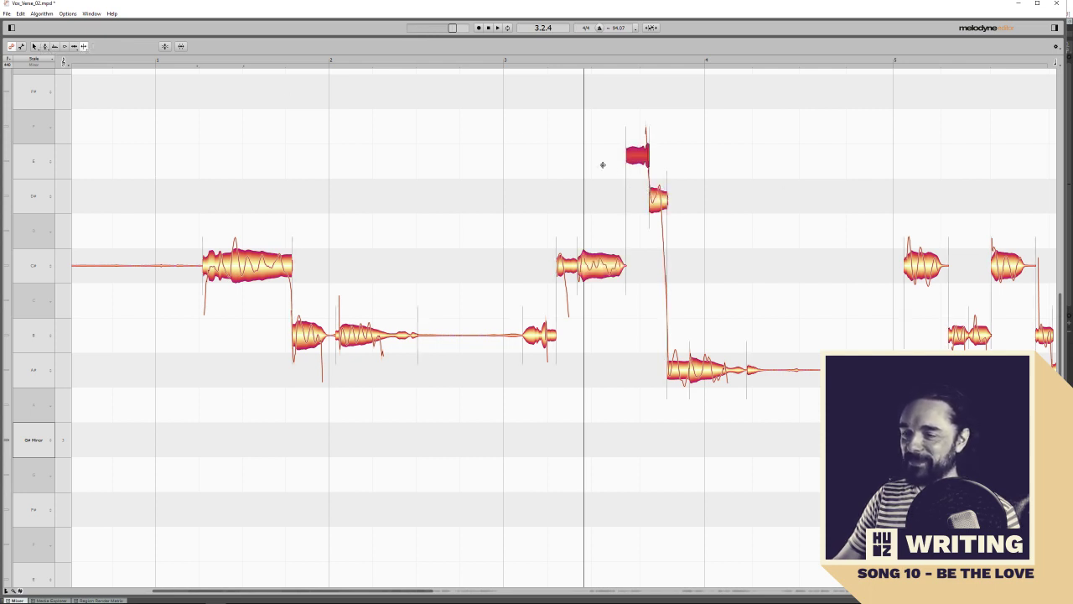
left_click(35, 46)
Correct the pitch of the two split notes before bar 4 with Snap to G# Minor and Pitch Center at 100 %, and play them back
left_click(278, 144)
left_click_drag(609, 109, 686, 216)
left_click(707, 372)
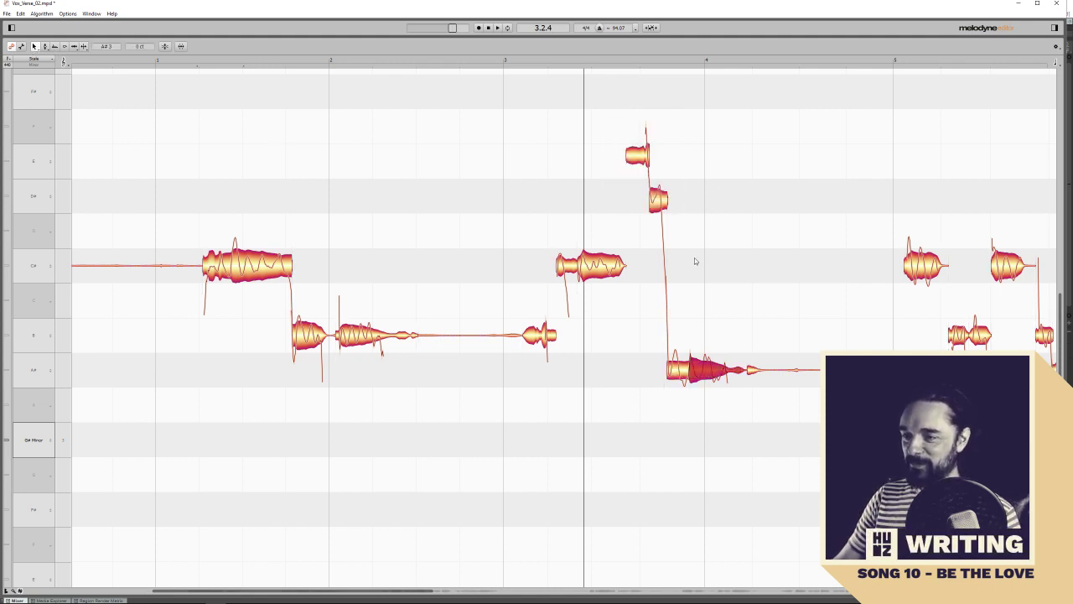
left_click(637, 155)
left_click_drag(604, 116, 680, 205)
left_click(165, 47)
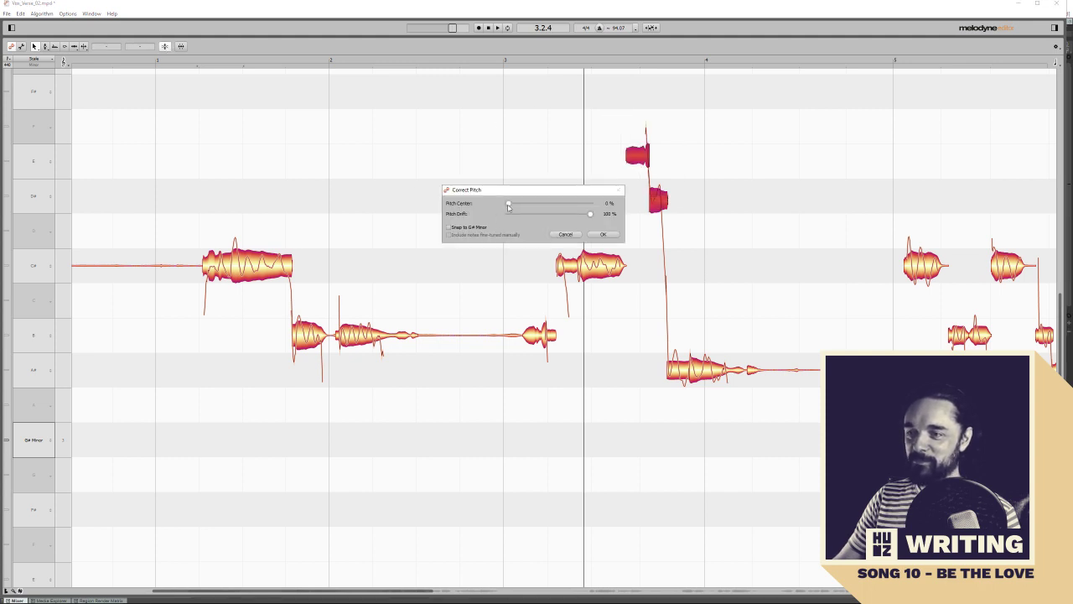
left_click_drag(509, 205, 645, 212)
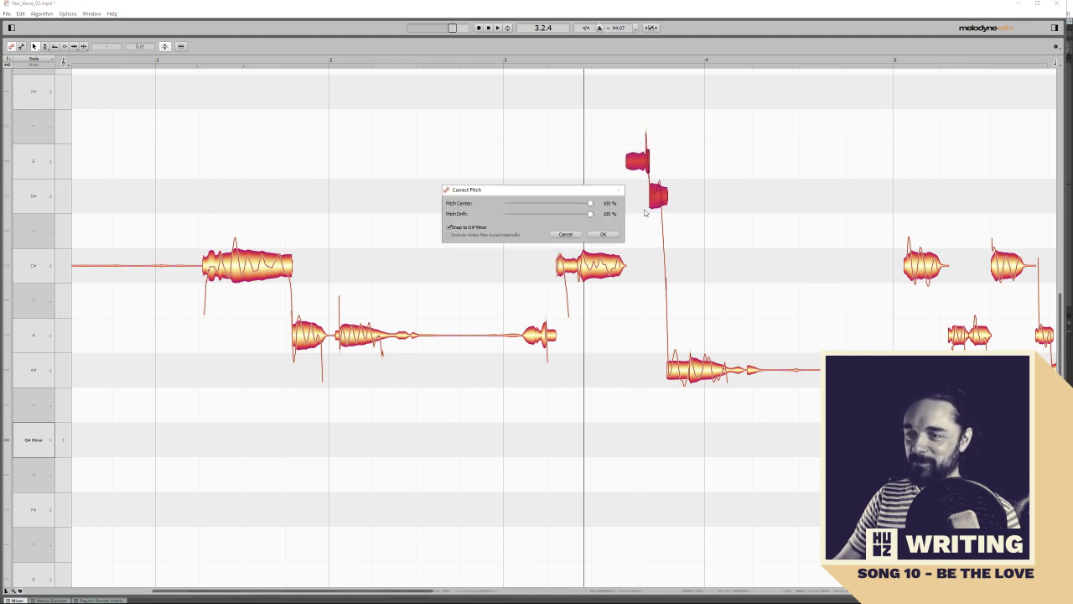
left_click(608, 233)
left_click(578, 60)
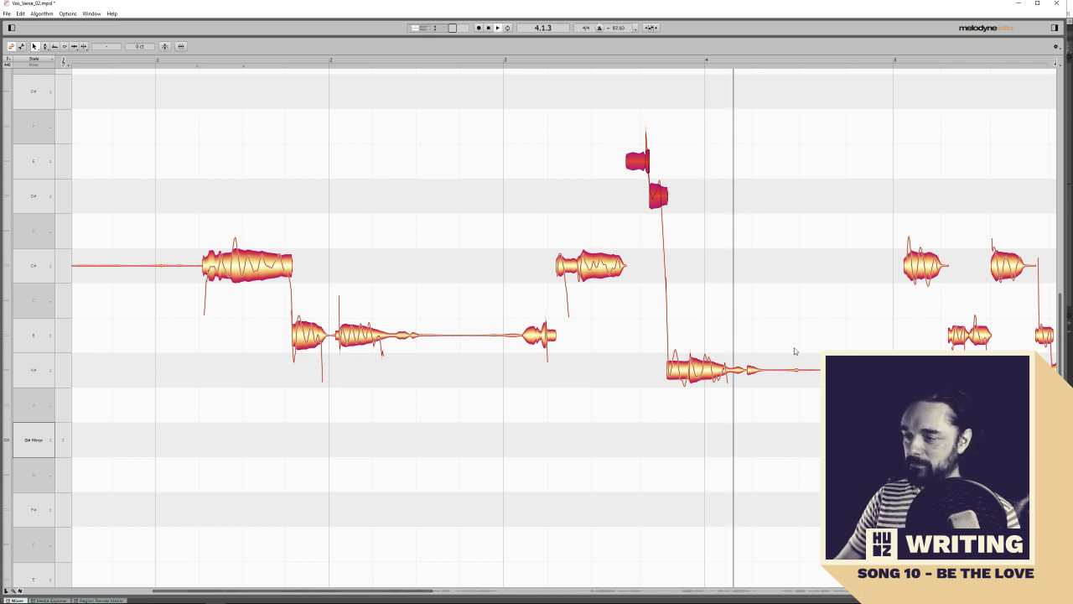
Reduce the pitch modulation of the first two C# notes in bar 5 and the first B note between them
right_click(721, 300)
left_click_drag(885, 228, 439, 264)
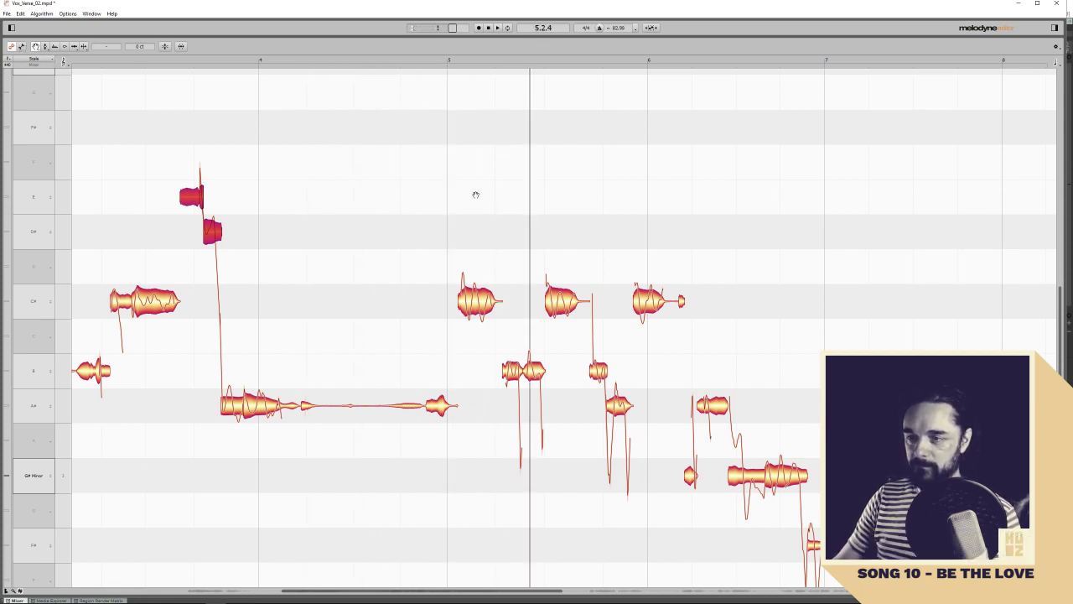
right_click(473, 299)
left_click(474, 293)
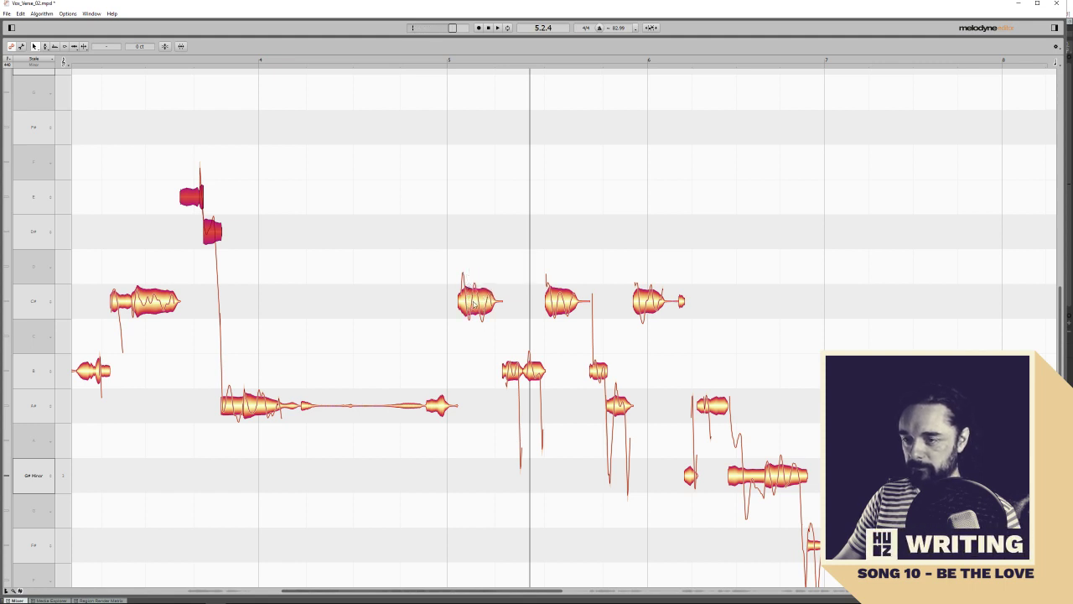
right_click(473, 298)
left_click(482, 315)
left_click(474, 299)
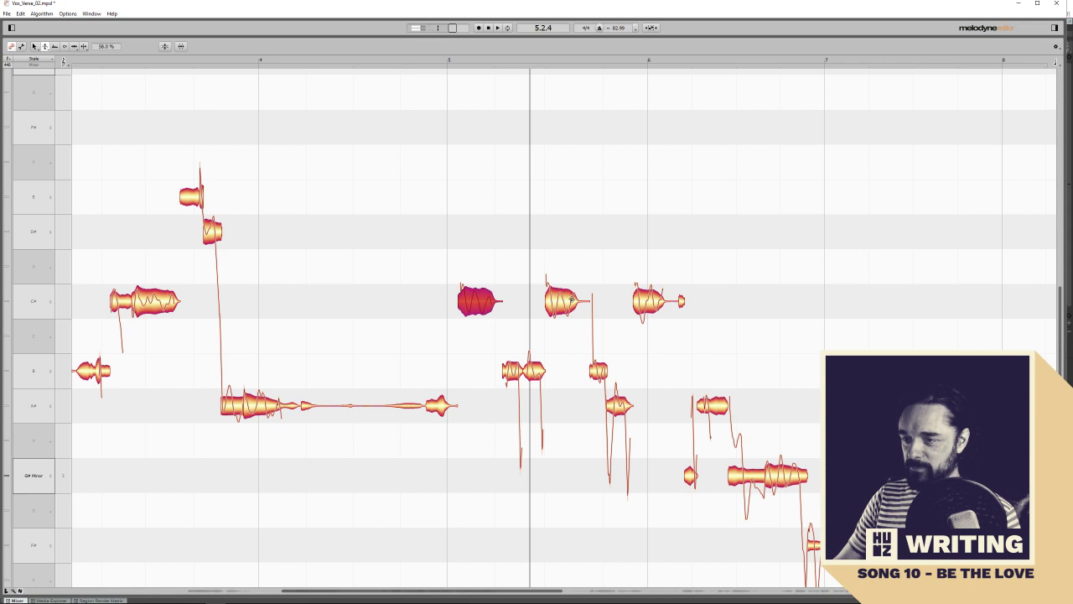
left_click(570, 302)
left_click(511, 373)
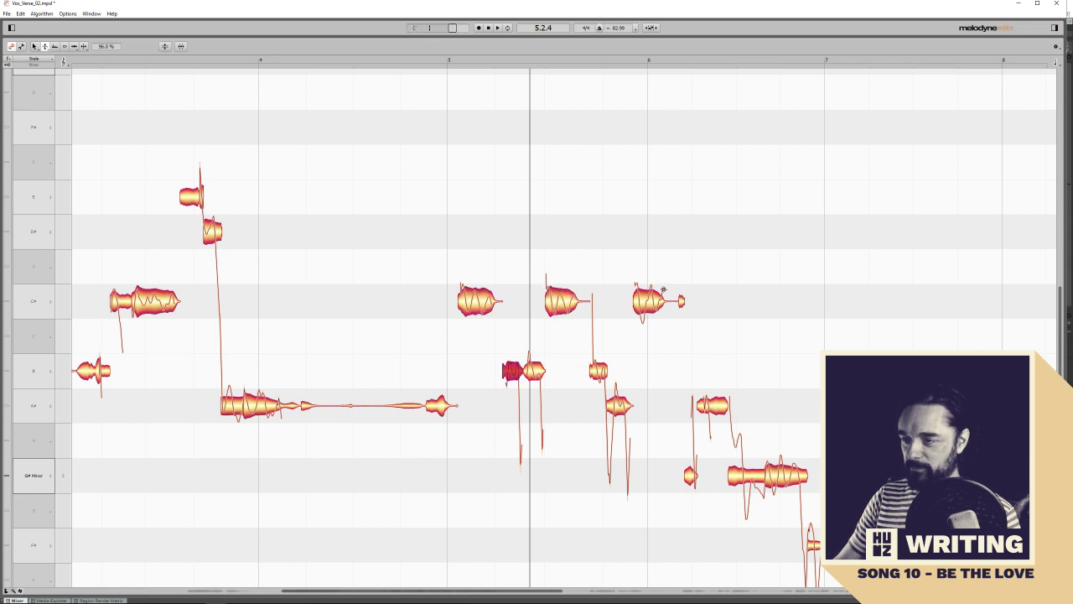
Reduce the pitch modulation of the C# note before bar 6 and the long G# note before bar 7, the latter to about 63 %, and play from bar 5
left_click(649, 303)
left_click(783, 476)
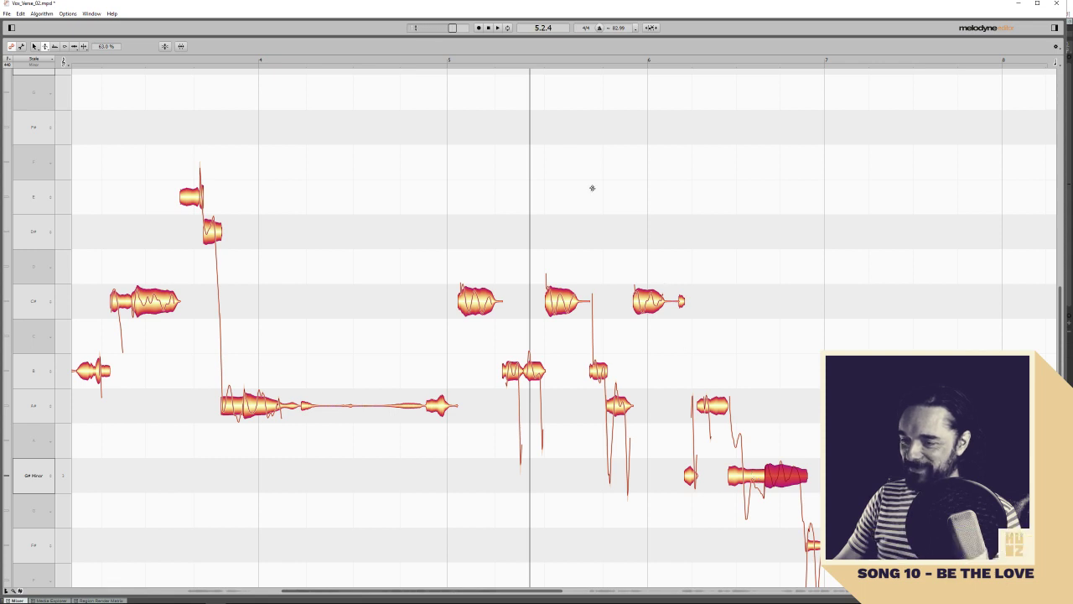
left_click(451, 64)
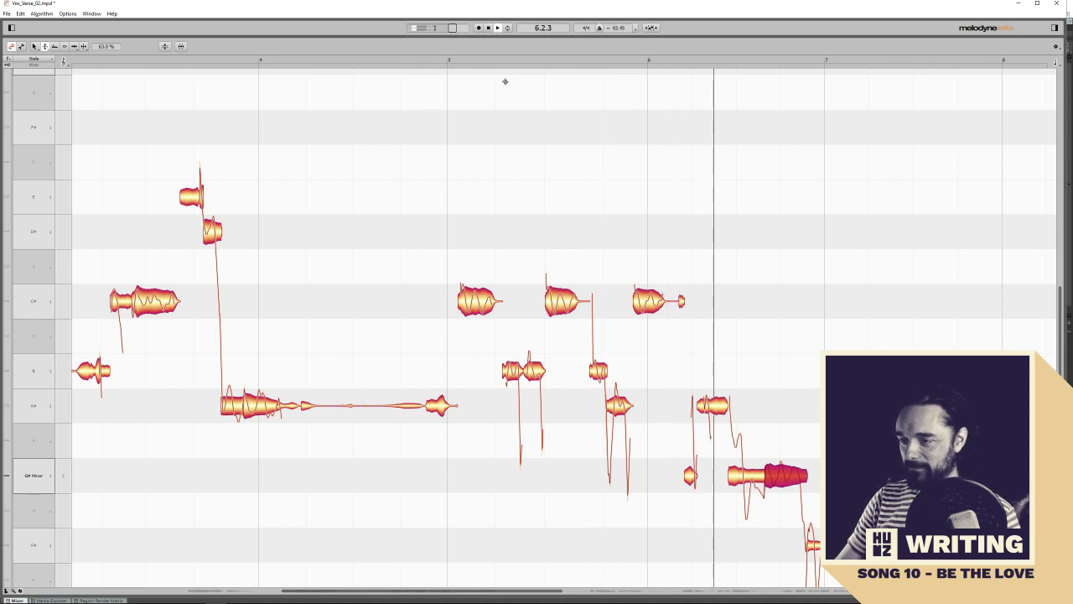
Split the first long G# note in the middle of bar 6 into four notes at its pitch changes
left_click(73, 46)
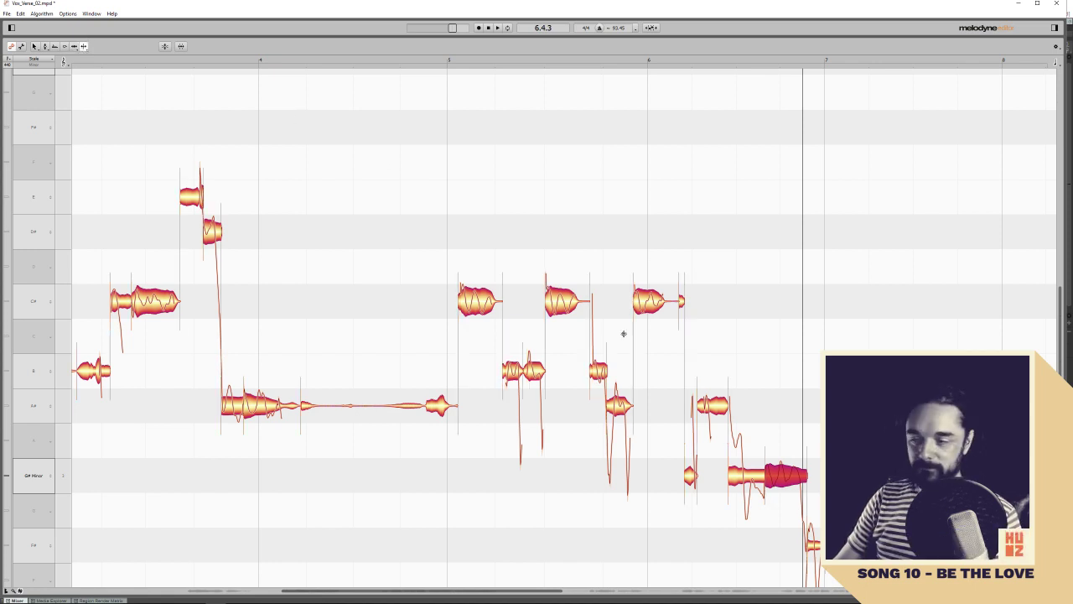
left_click(744, 471)
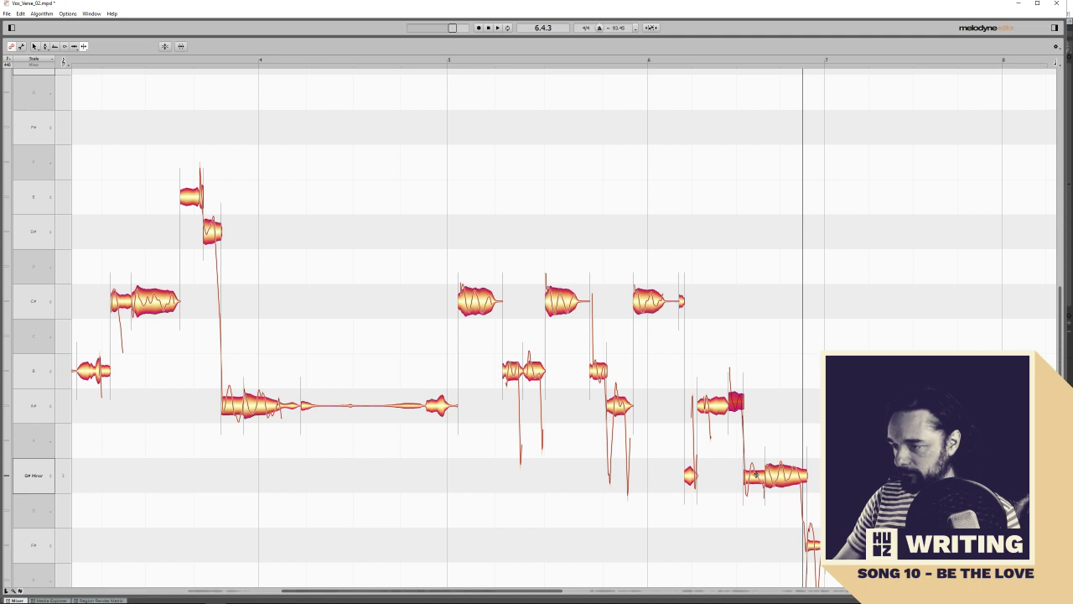
left_click(748, 476)
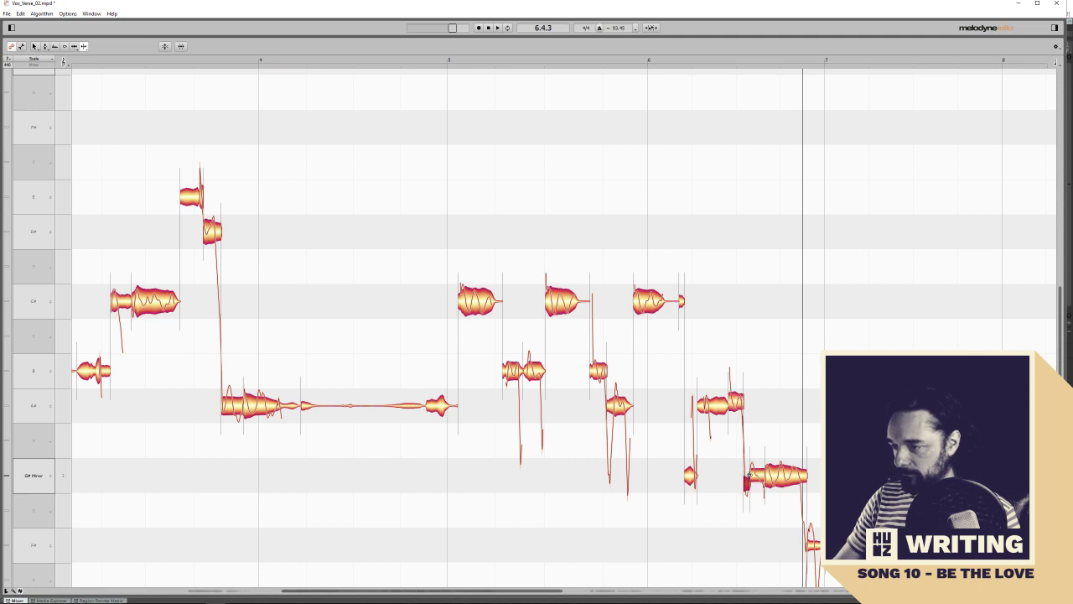
left_click(731, 391)
Correct the pitch of the last three split notes in the middle of bar 6
left_click(36, 47)
left_click_drag(747, 399, 758, 474)
left_click(165, 46)
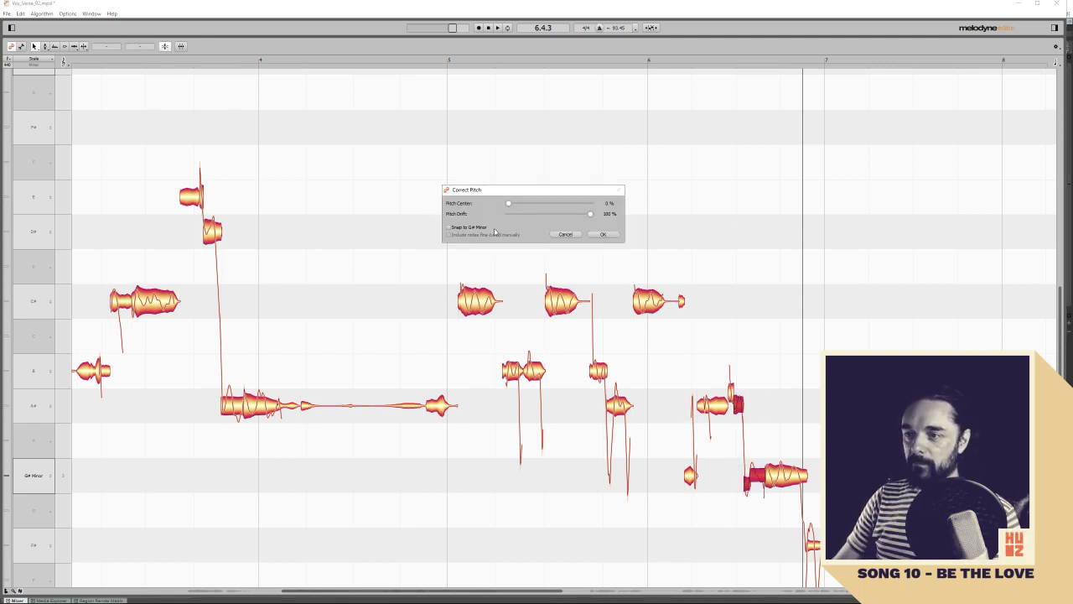
left_click(615, 233)
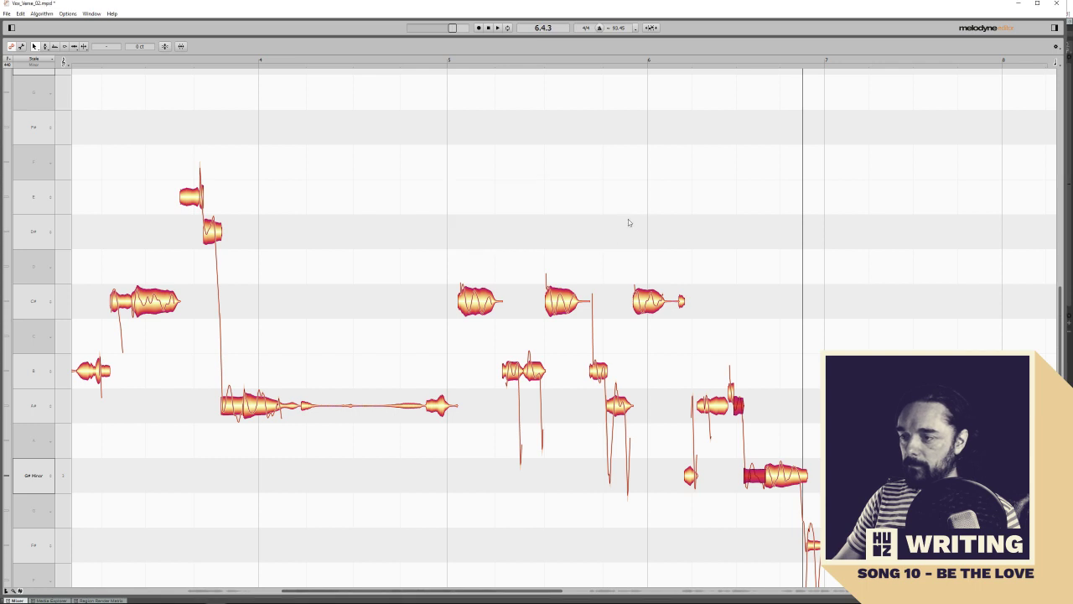
Correct the short first split note in bar 6 with Pitch Center at 100 %, and play back bars 5 and 6
left_click(732, 388)
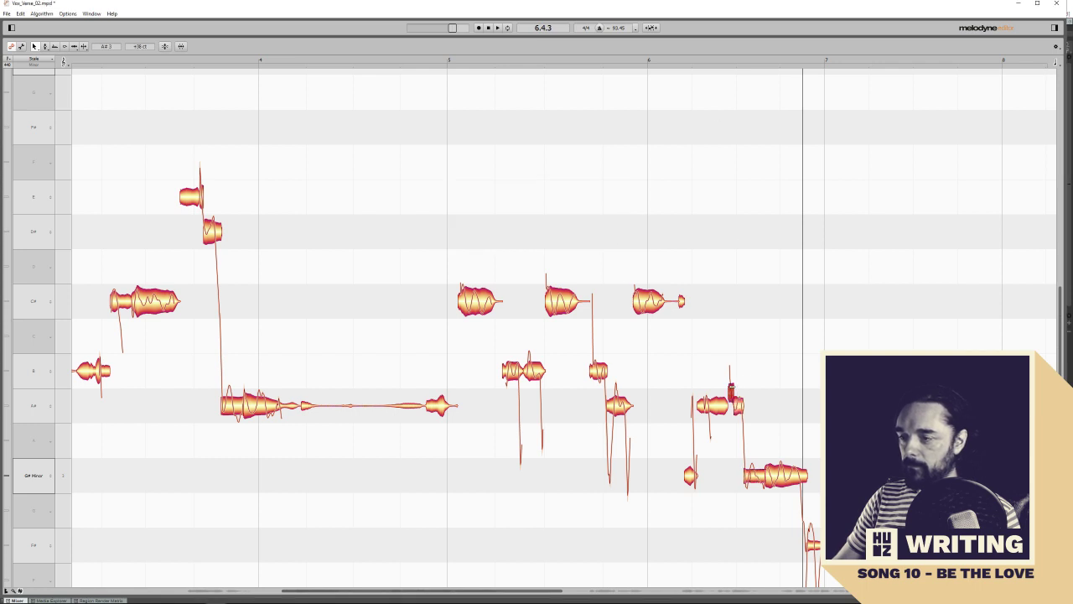
left_click(166, 47)
left_click_drag(508, 205, 834, 224)
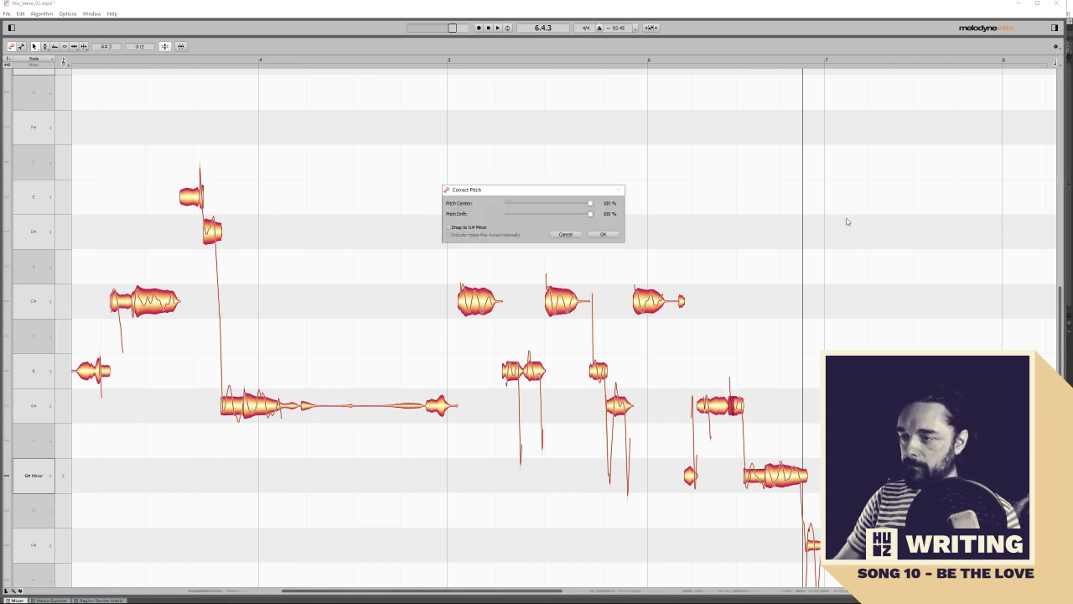
left_click(603, 234)
left_click(703, 62)
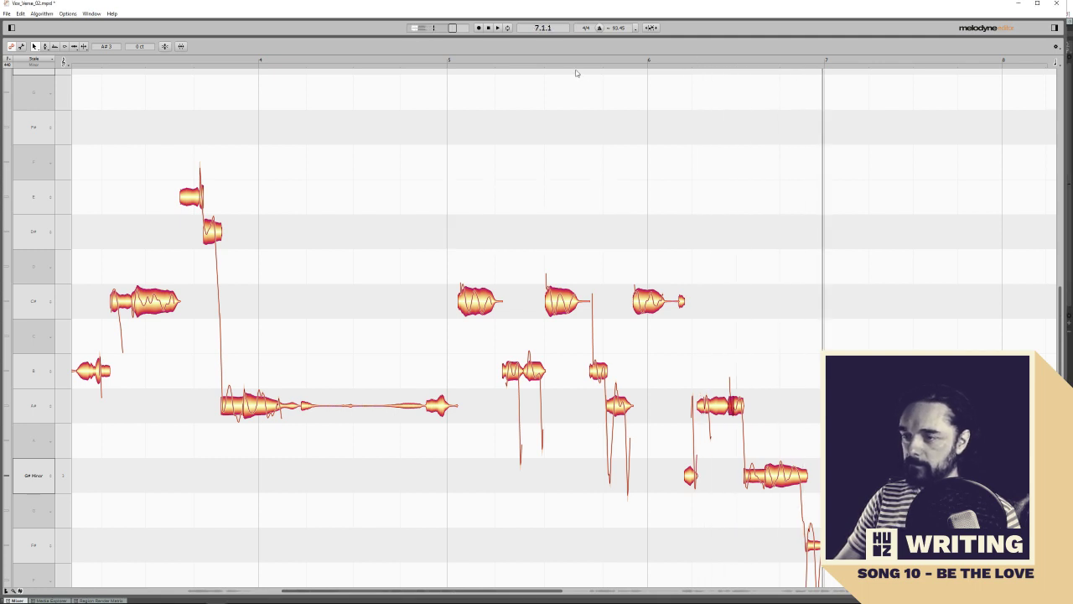
left_click(443, 62)
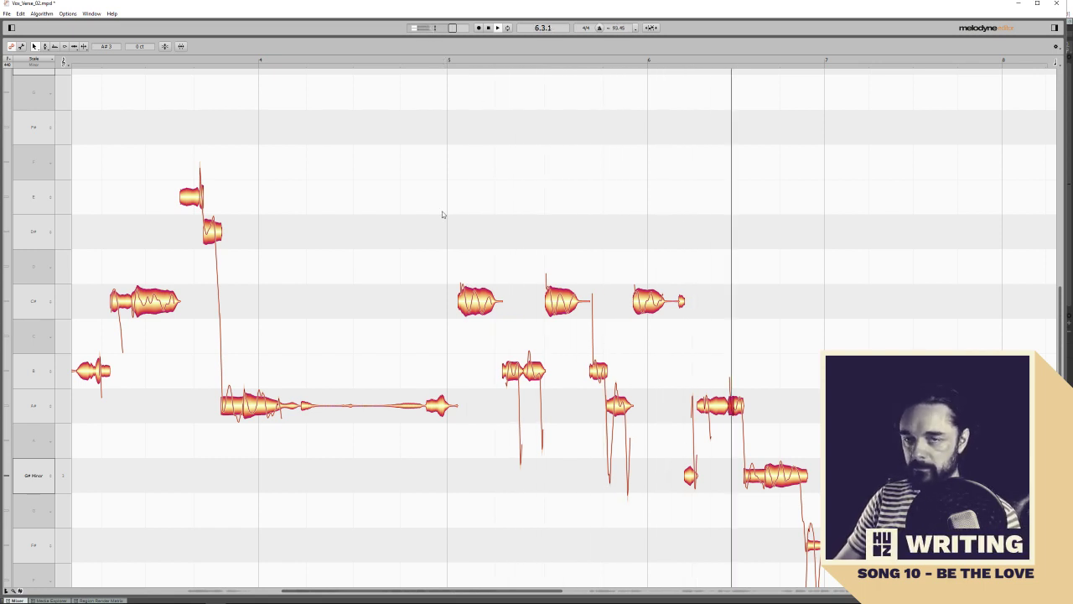
Split the A# note before bar 6 into three notes at its two downward pitch drops
left_click(76, 46)
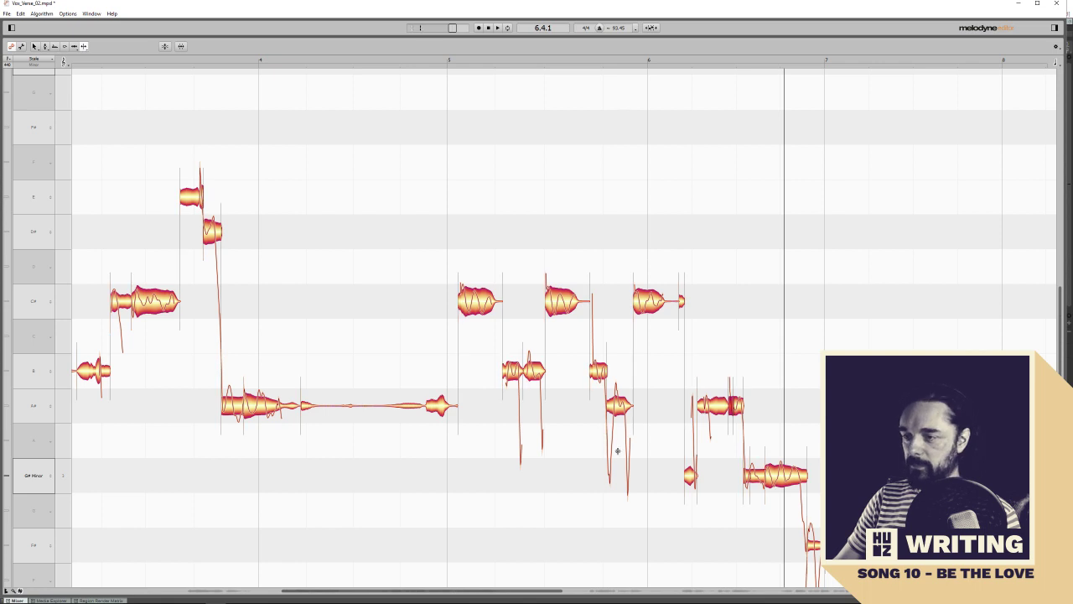
left_click(614, 408)
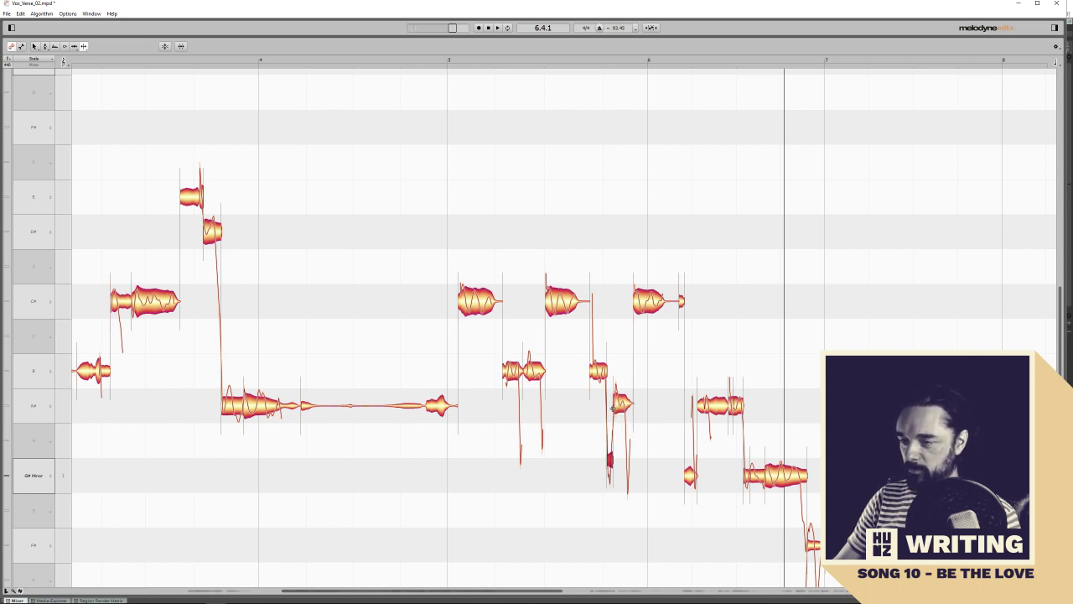
left_click(621, 406)
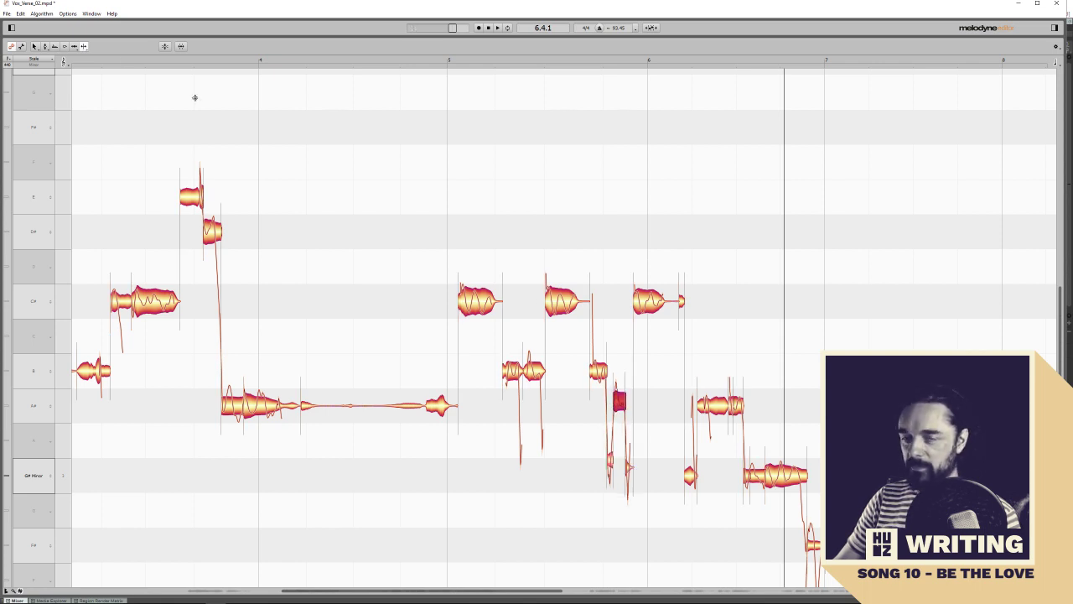
Correct the pitch of the three split notes before bar 6 with Snap to G# Minor and Pitch Center at 100 %, and play them back
left_click(34, 46)
left_click_drag(590, 399, 664, 501)
right_click(621, 401)
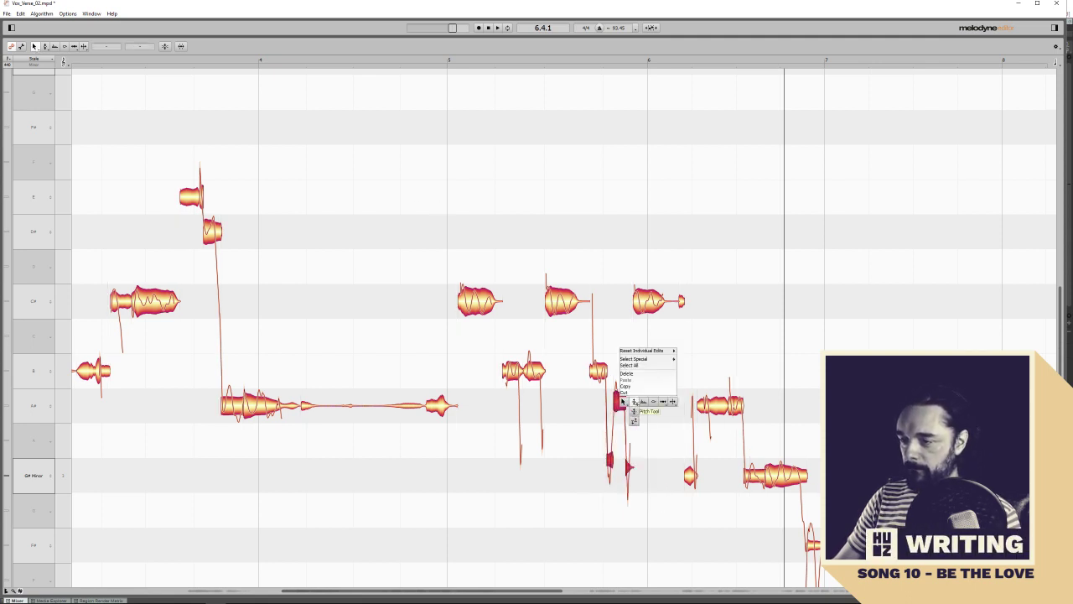
key("Escape")
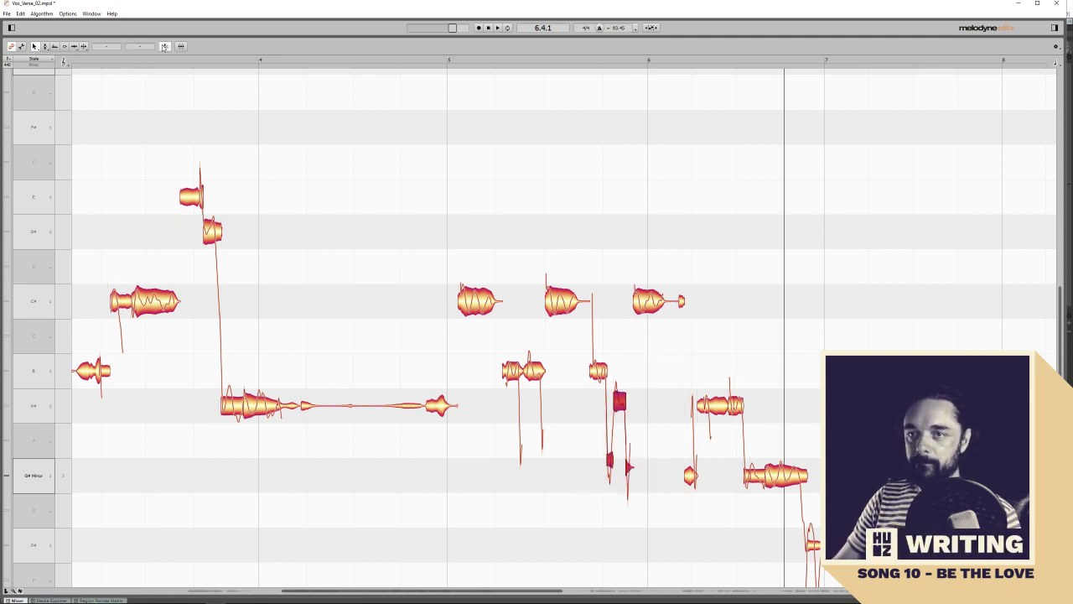
left_click(164, 46)
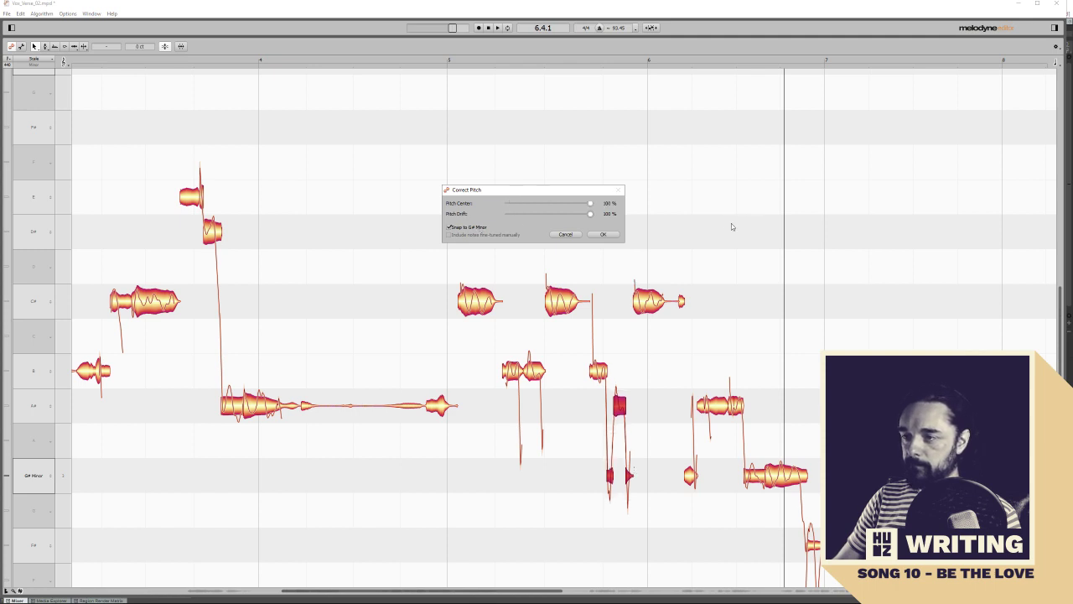
left_click(606, 233)
left_click(590, 64)
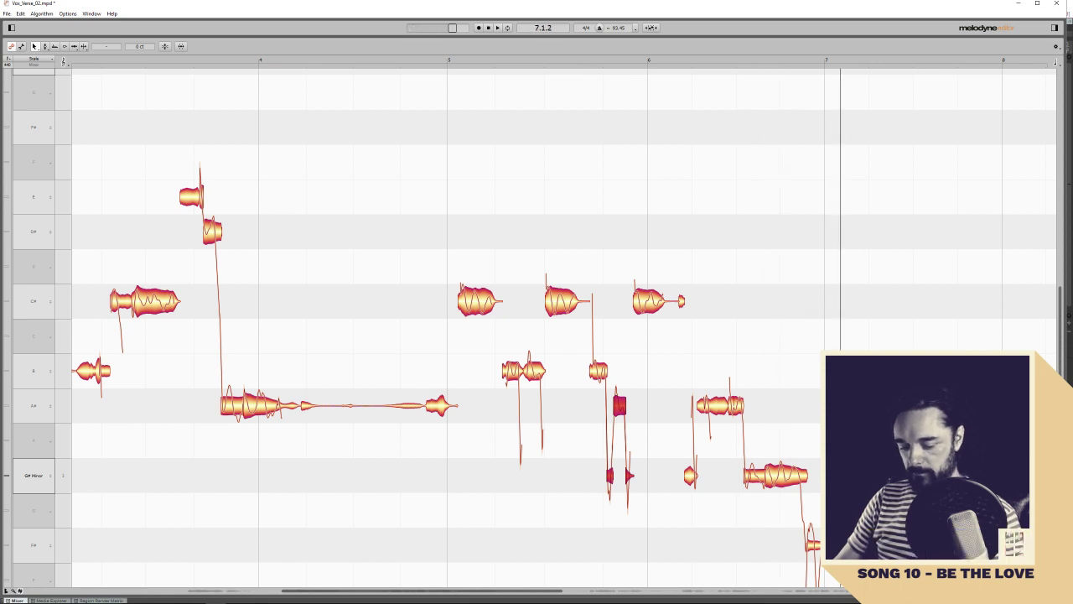
Split the low F# note just before bar 7 at its pitch drop and select both resulting notes
right_click(848, 327)
left_click_drag(848, 326, 707, 213)
left_click_drag(702, 308, 666, 257)
right_click(643, 250)
left_click(691, 244)
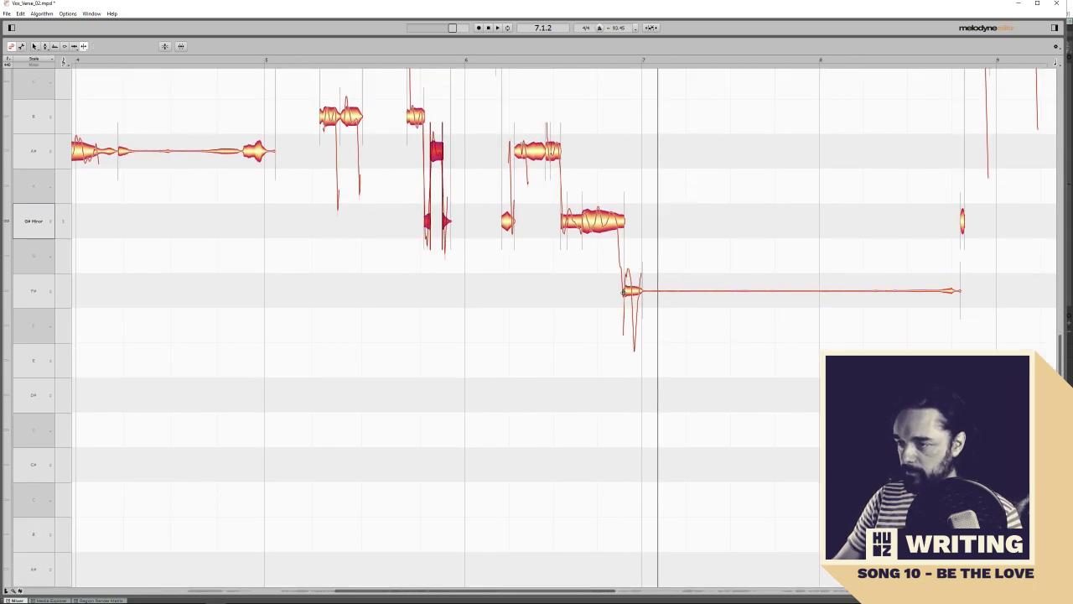
left_click(632, 291)
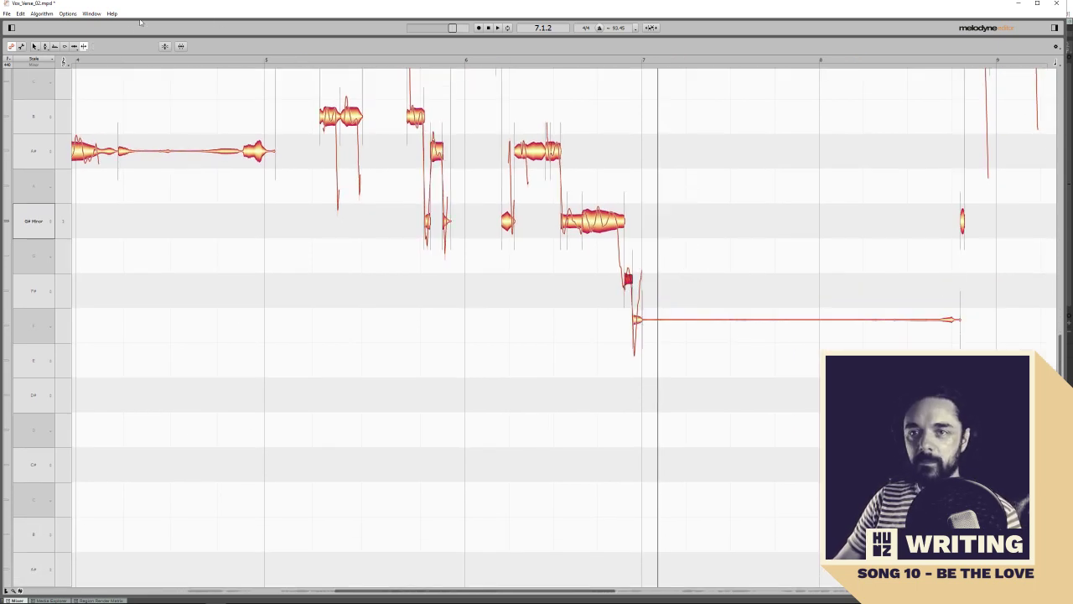
left_click(34, 46)
left_click_drag(602, 267, 698, 337)
left_click(164, 46)
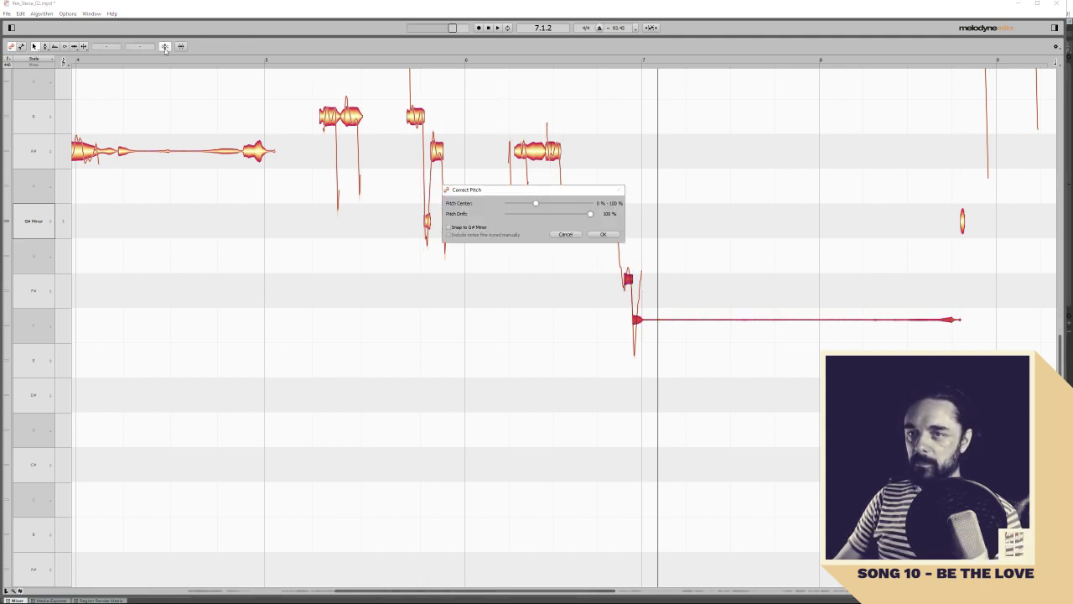
left_click(603, 234)
right_click(603, 298)
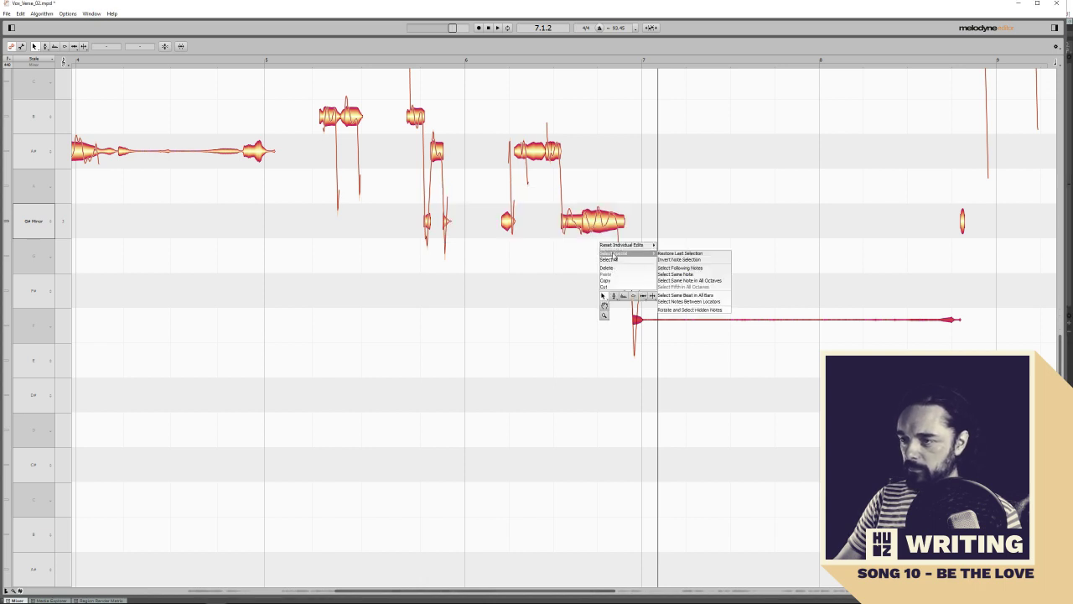
mouse_move(617, 243)
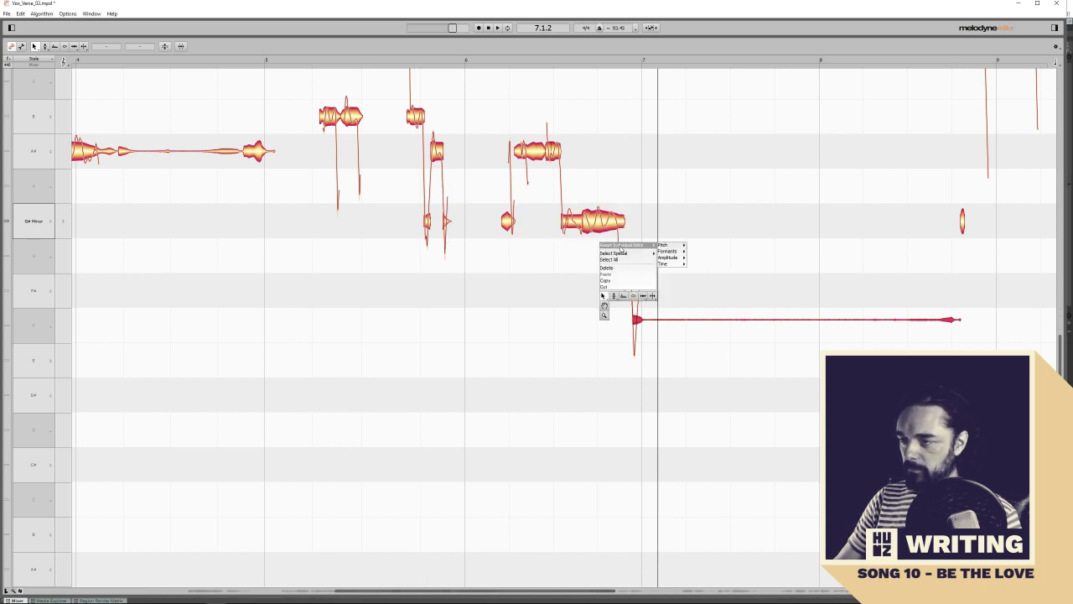
left_click(503, 300)
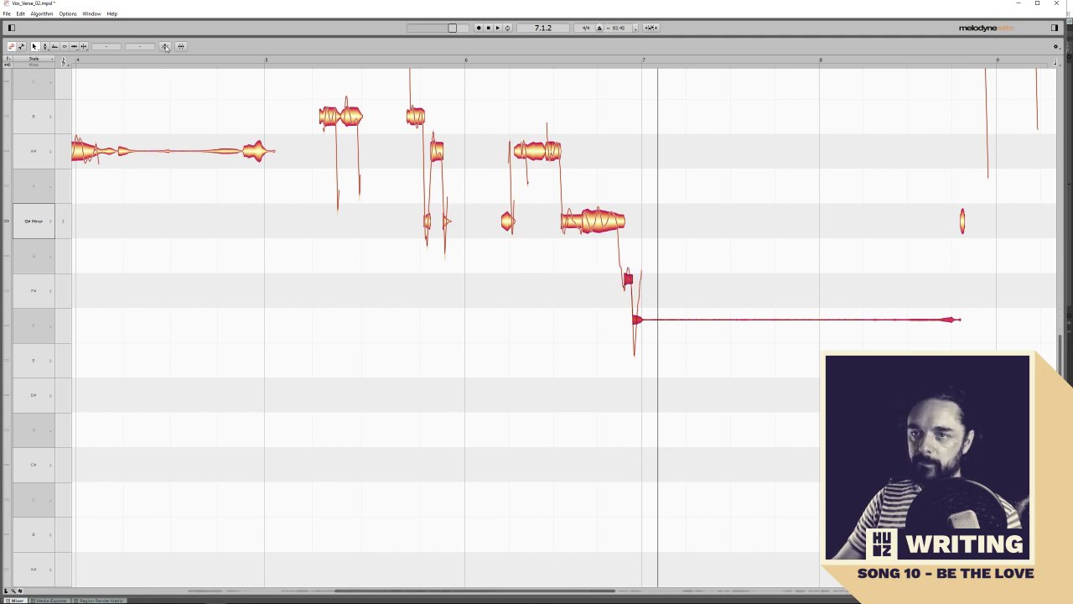
Correct the pitch of the two notes split just before bar 7 with Snap to G# Minor and Pitch Center at 100 %, and play them back
left_click(165, 47)
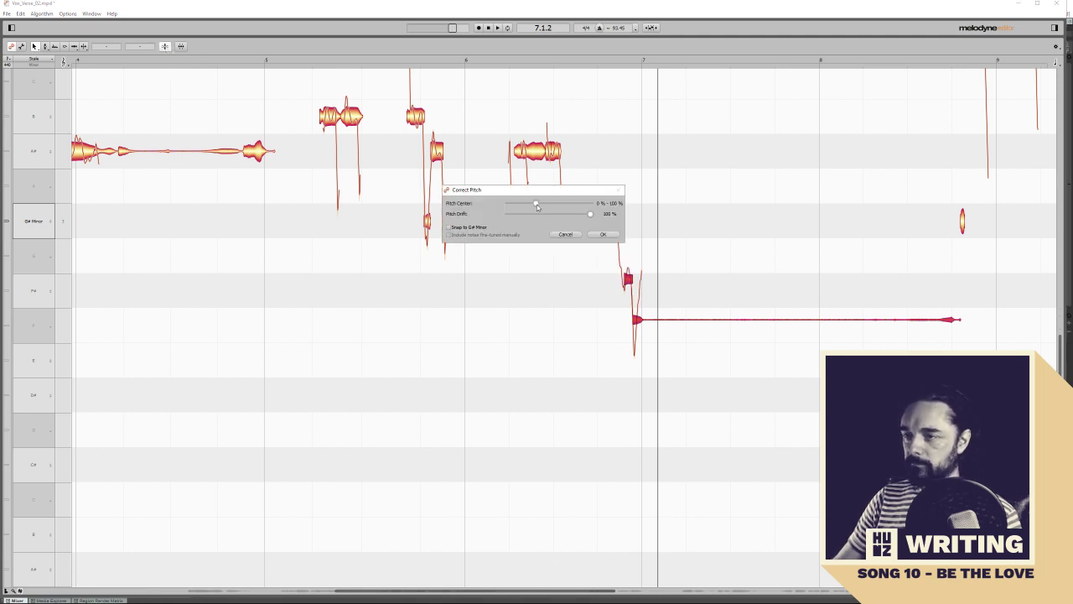
left_click_drag(535, 203, 590, 203)
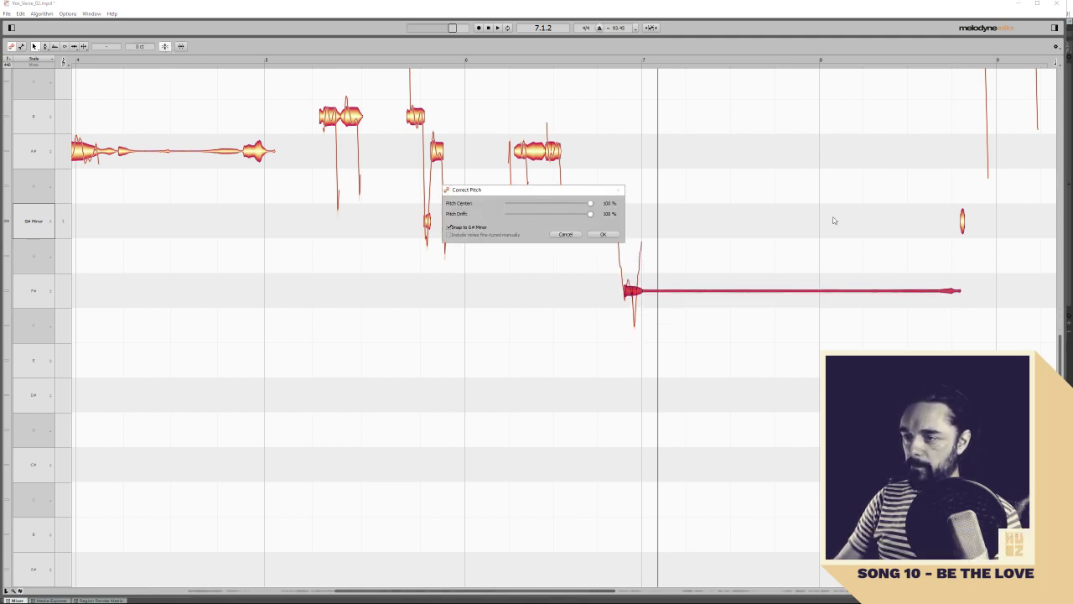
left_click(603, 234)
double_click(614, 61)
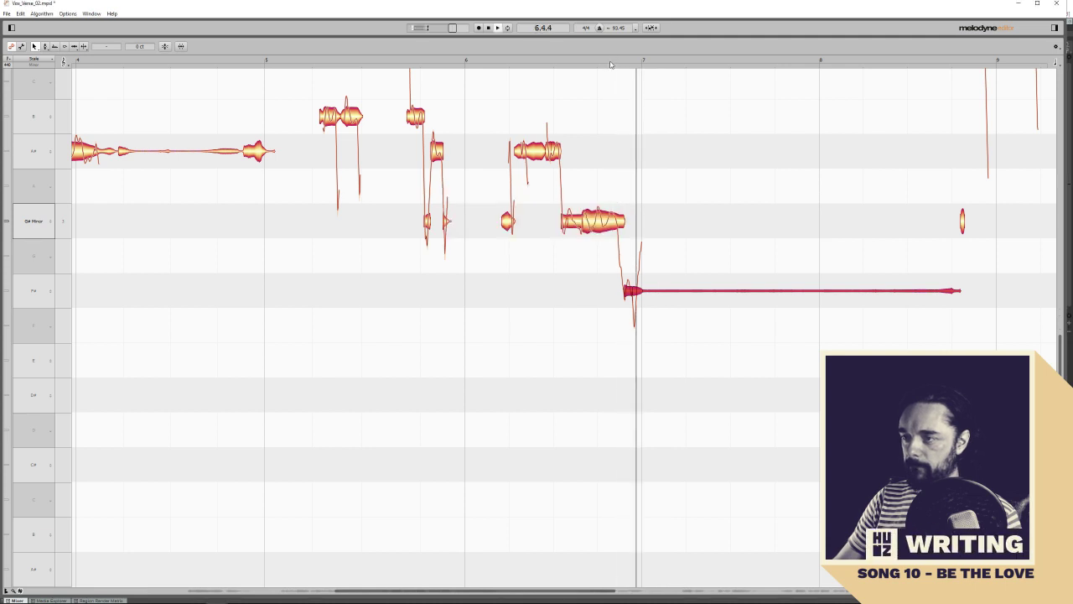
left_click(574, 61)
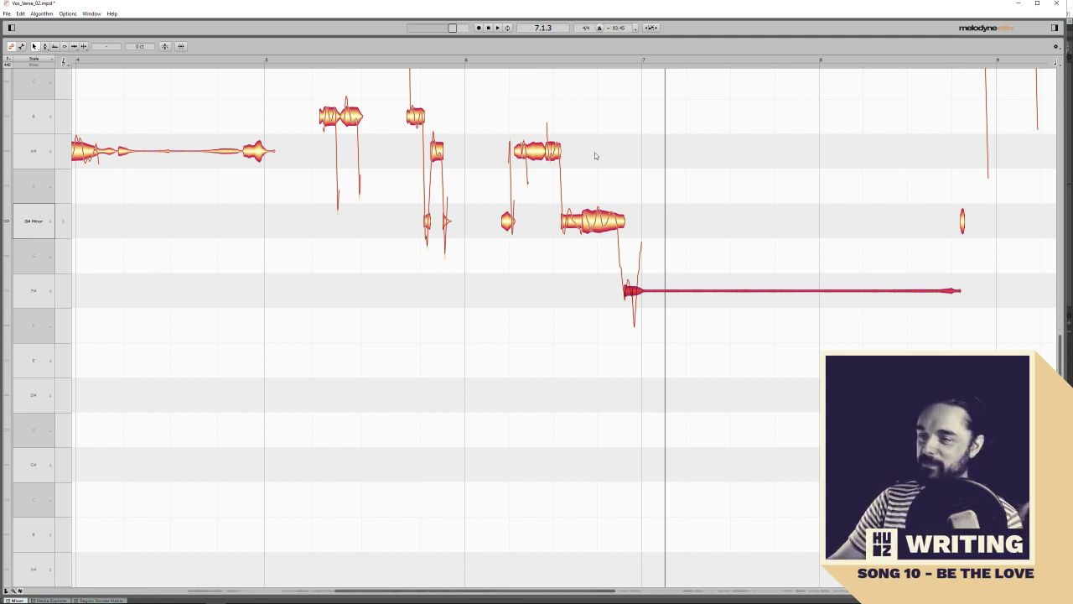
Play the phrase starting just before bar 9 and reduce the pitch modulation of the second B note in bar 9 to about 36 %
right_click(774, 259)
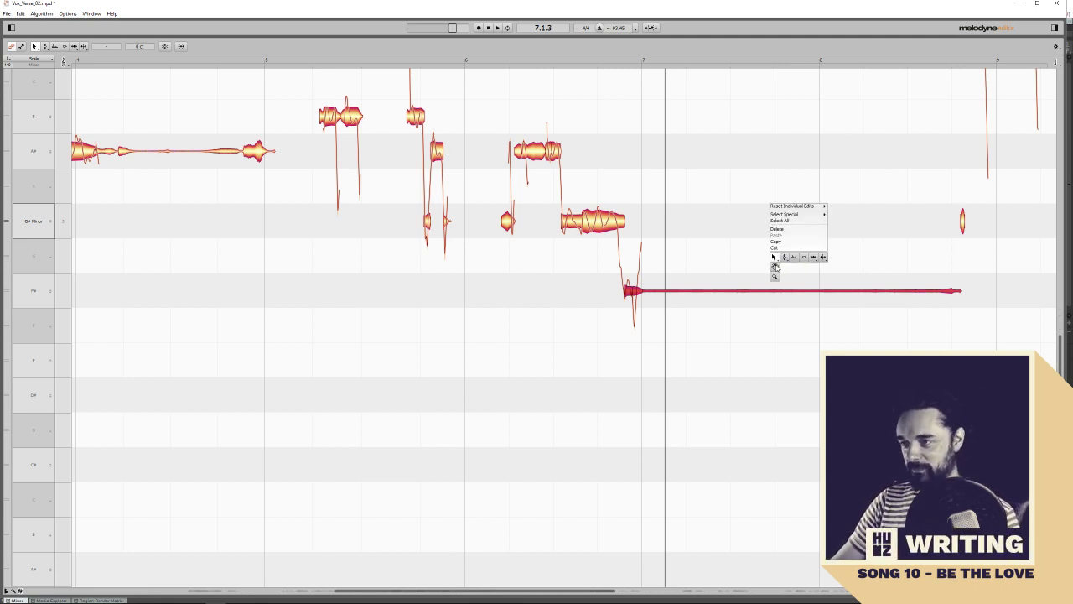
left_click(774, 267)
left_click_drag(891, 206, 432, 393)
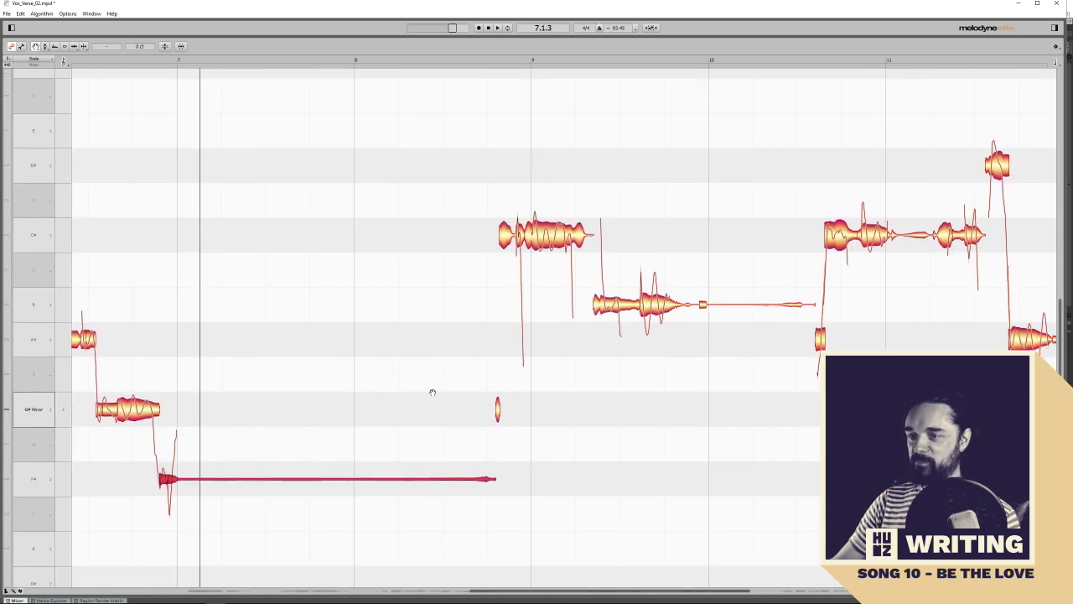
left_click(479, 65)
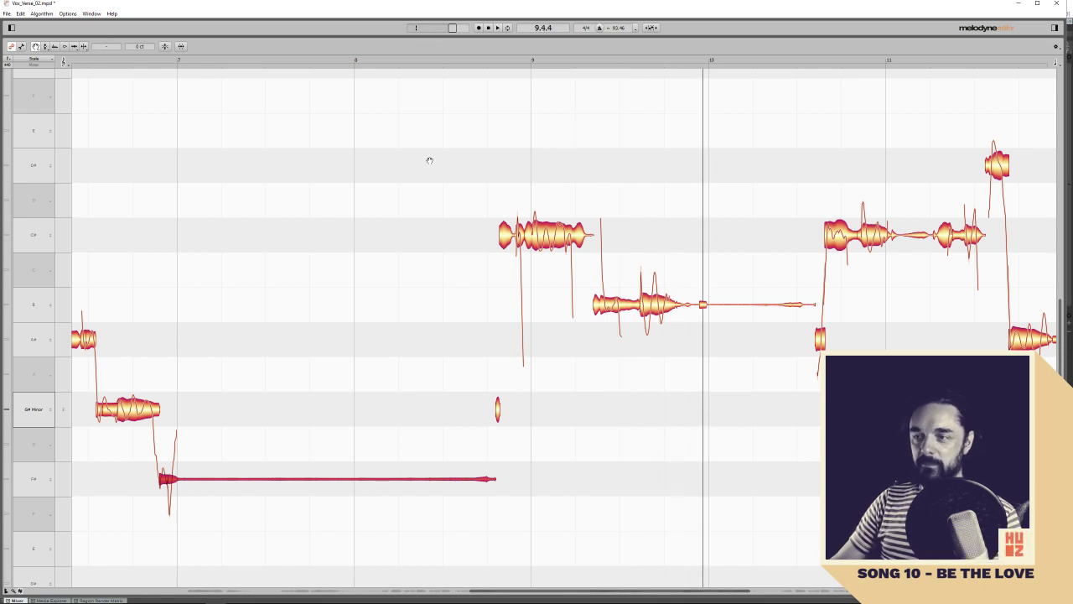
right_click(652, 252)
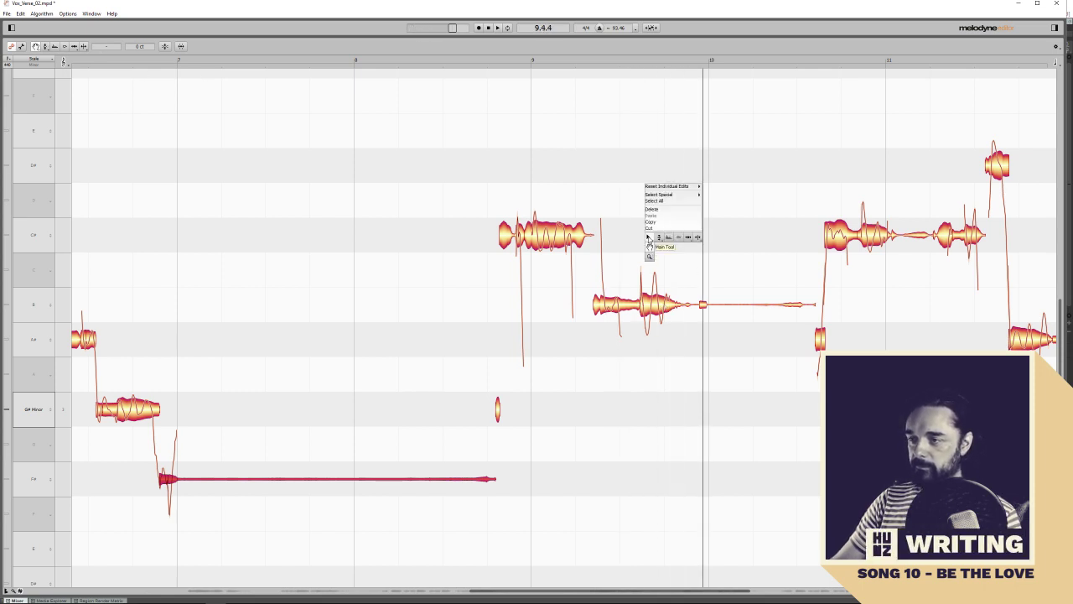
left_click(658, 255)
left_click(652, 309)
right_click(652, 309)
left_click(684, 299)
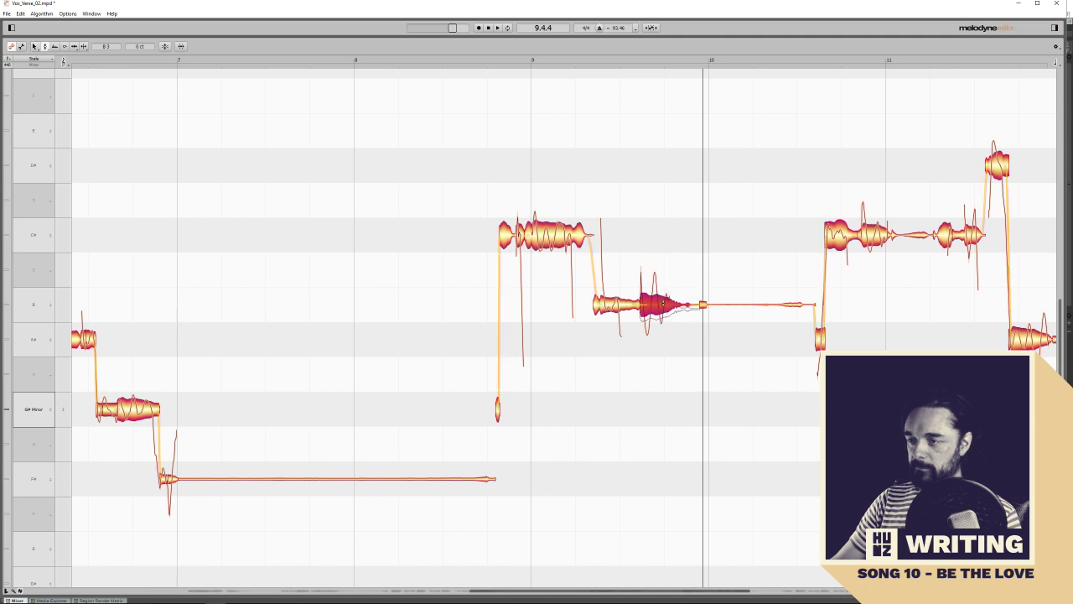
right_click(647, 305)
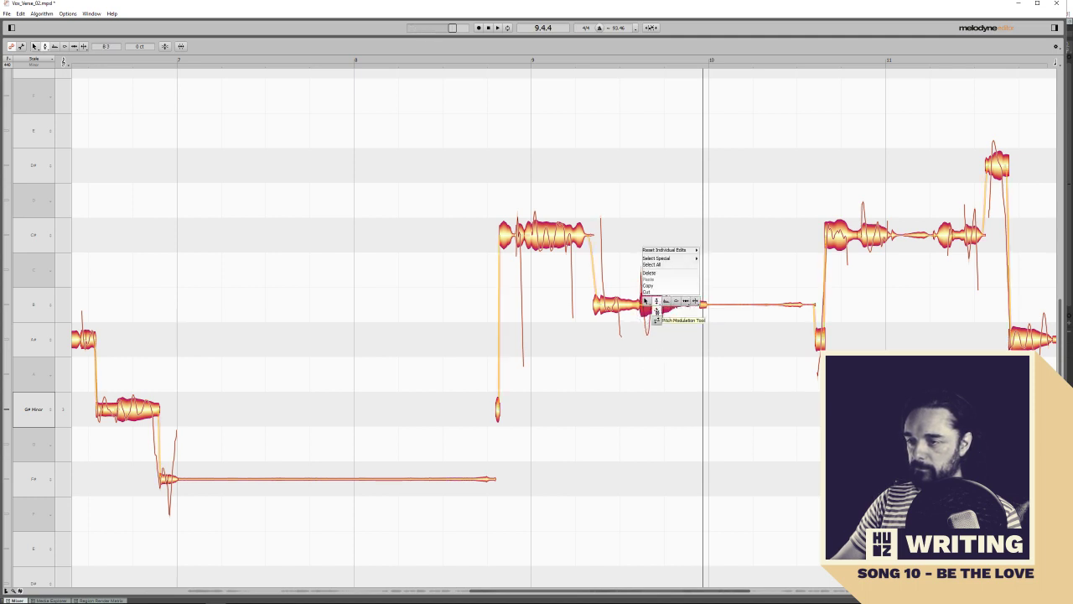
left_click(686, 300)
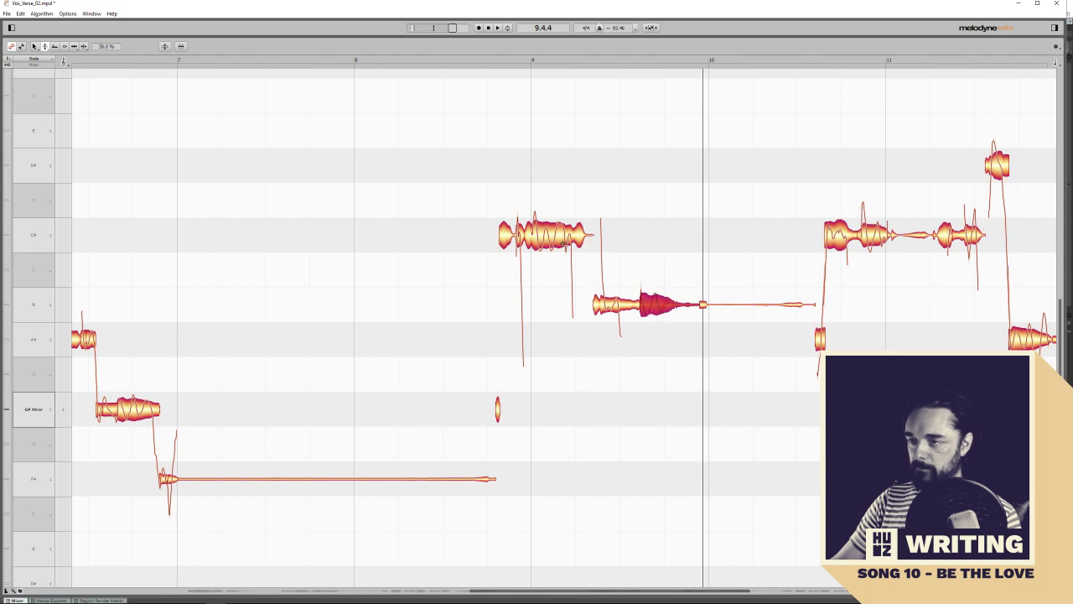
Reduce the pitch modulation of the long C# note at the start of bar 9 to about 60 % and play the phrase
left_click(560, 247)
key("space")
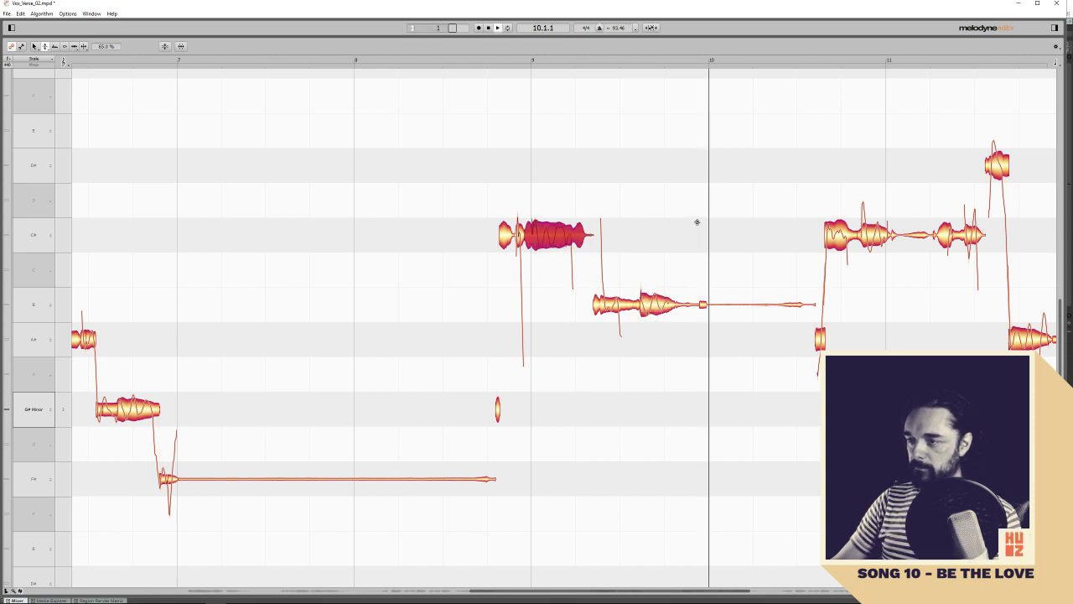
left_click(524, 60)
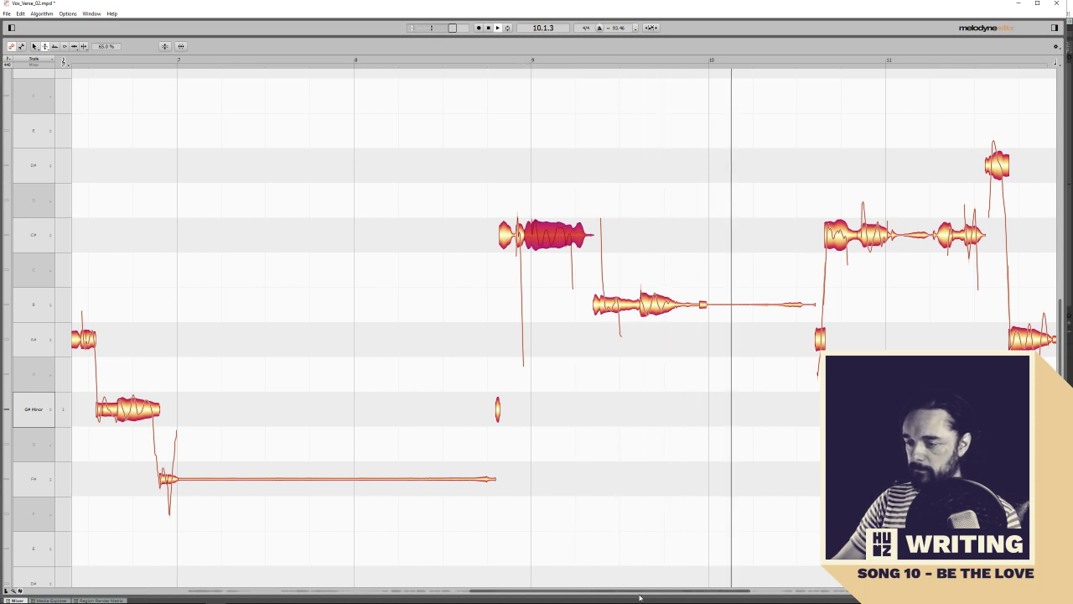
Set the pitch modulation of the second B note in bar 9 to about 45 % and reduce that of the A# note before bar 12
left_click(553, 304)
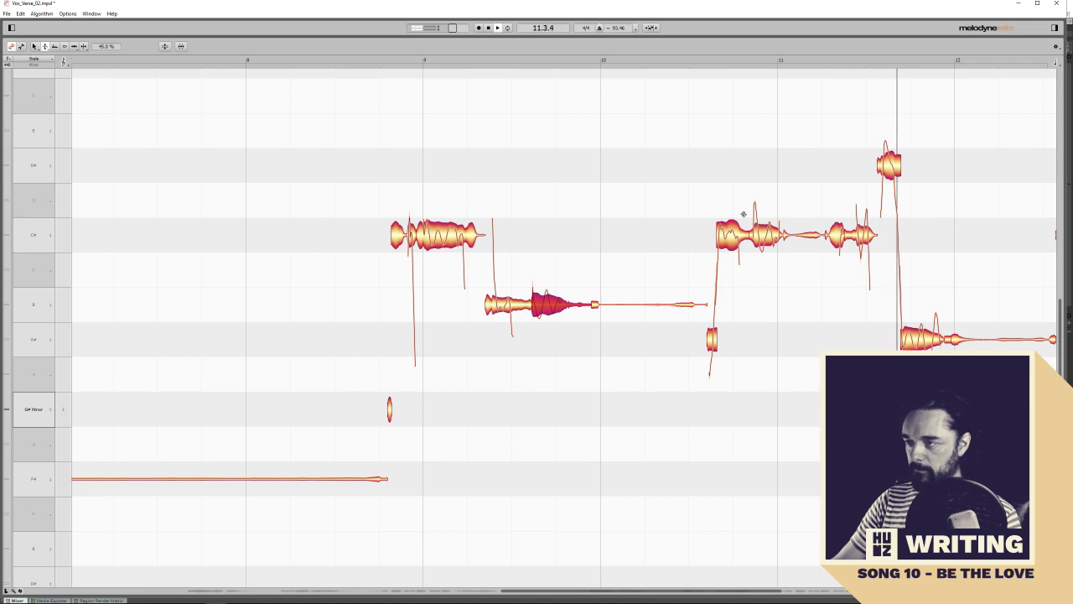
left_click(931, 343)
left_click(862, 63)
Try reducing the pitch modulation of the high D# note in bar 11 to about 36 %, listen, undo the change and replay
left_click(889, 163)
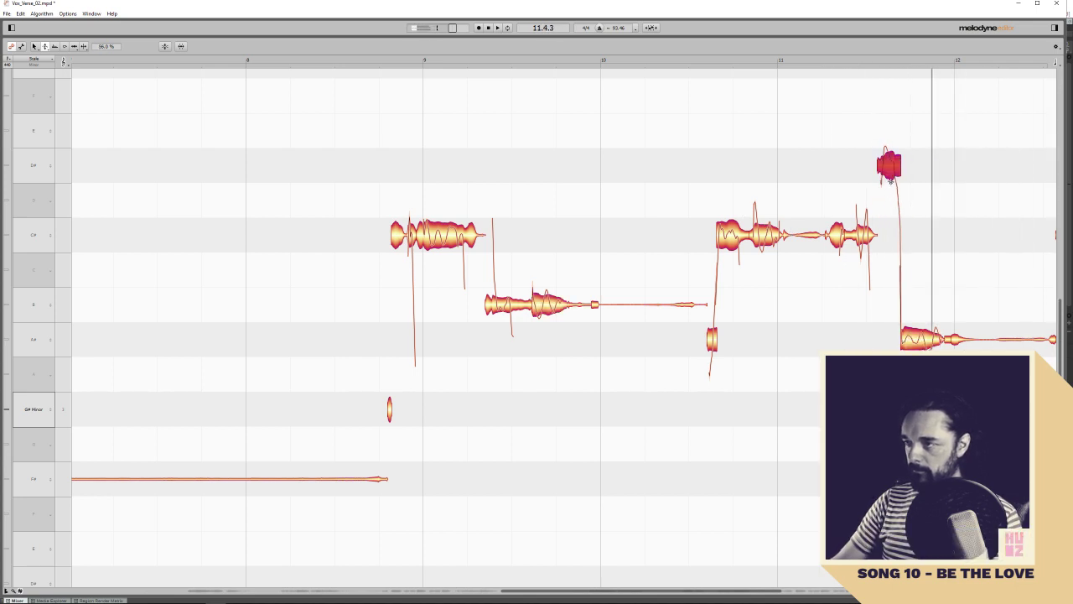
left_click(851, 63)
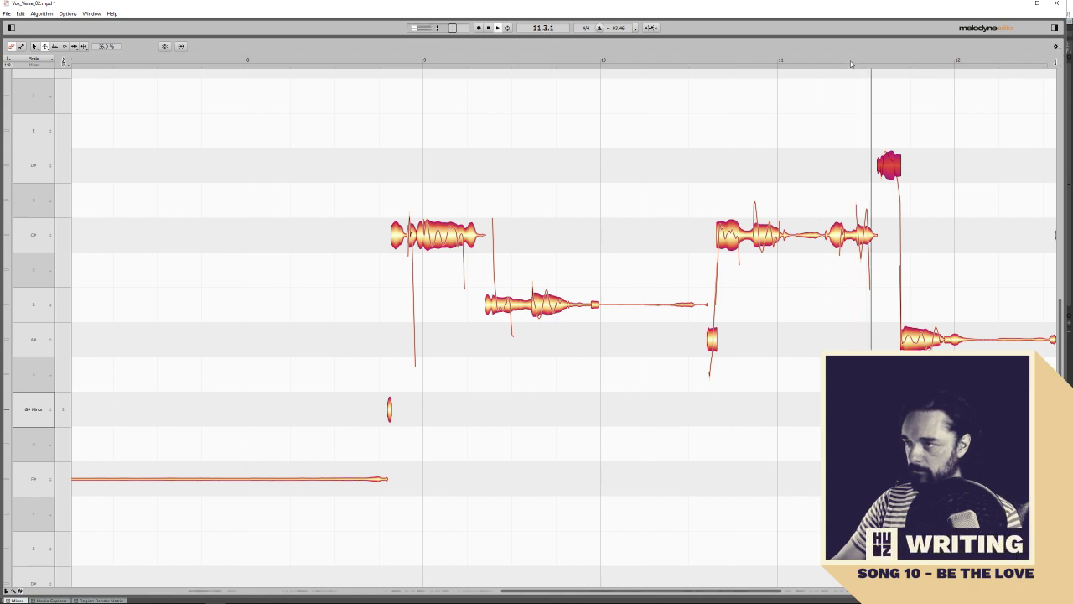
key("ctrl+z")
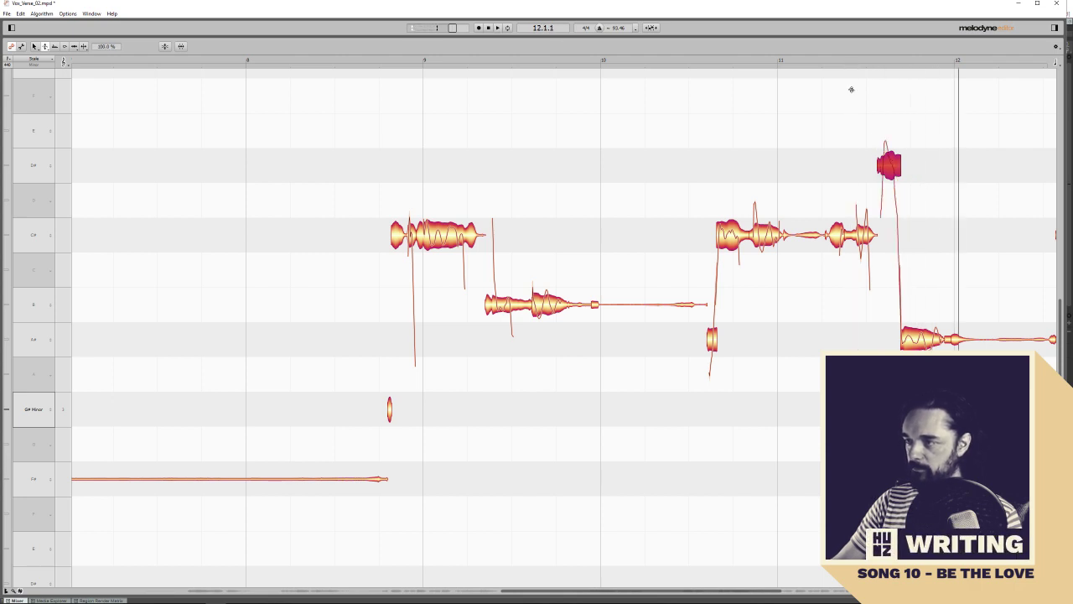
left_click(862, 66)
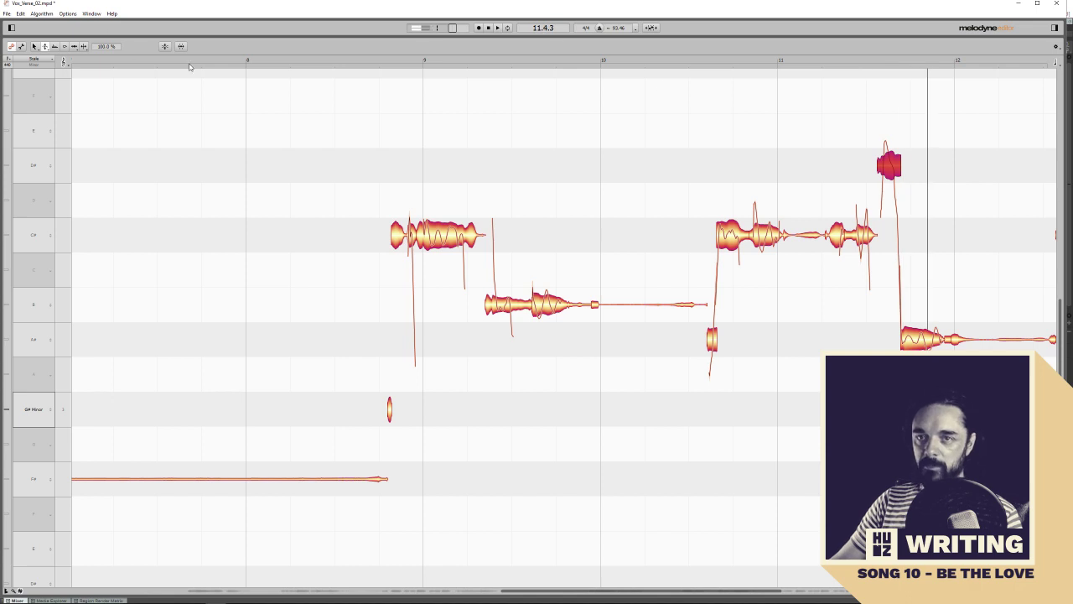
Split the high D# note in bar 11 near its middle and select both resulting notes
left_click(84, 47)
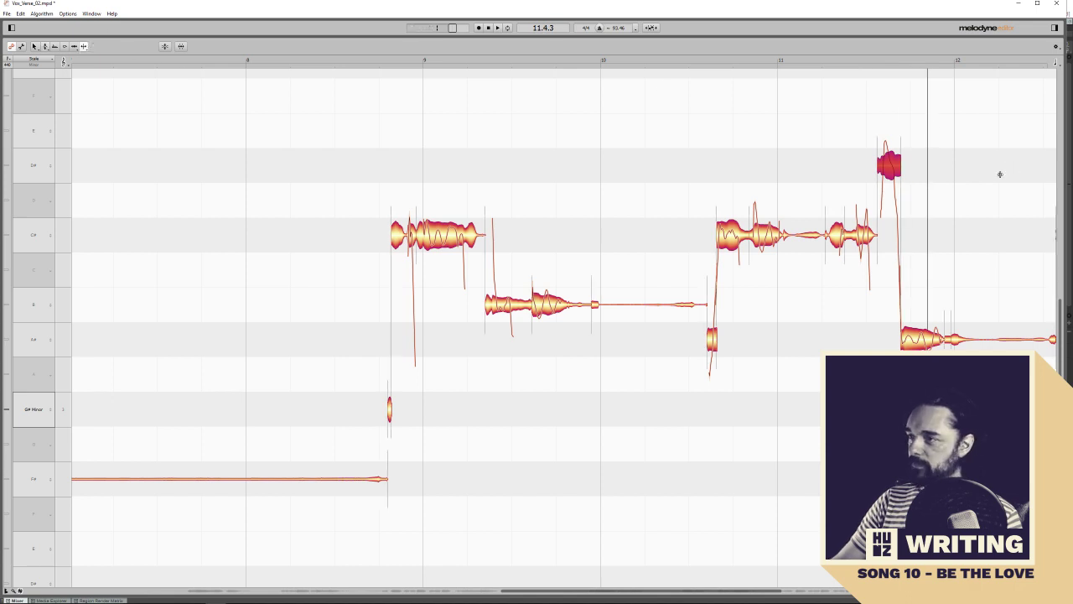
left_click(890, 162)
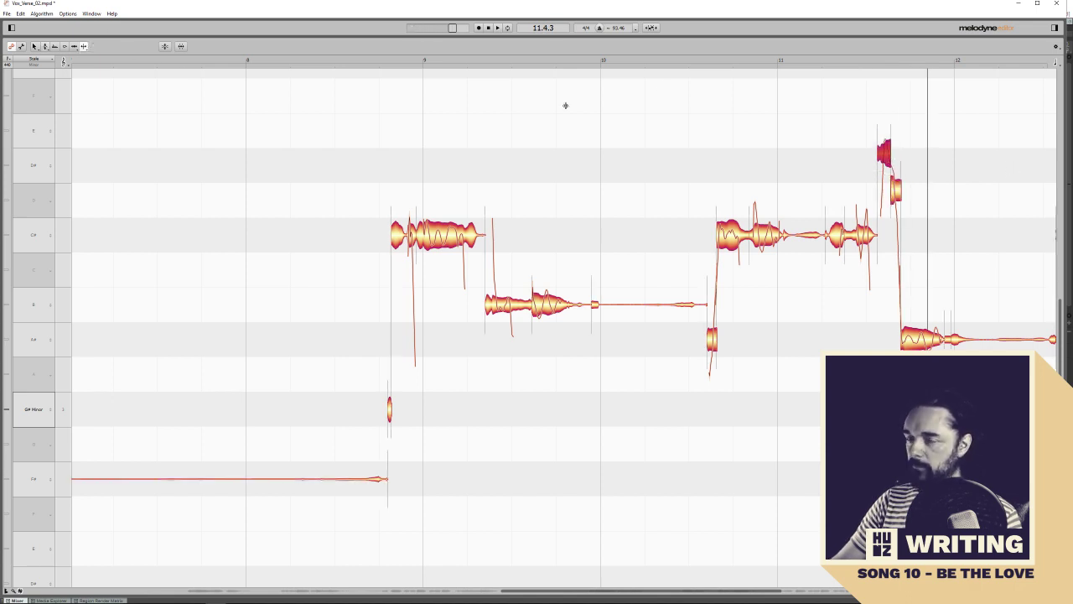
left_click(35, 47)
left_click_drag(822, 133, 903, 180)
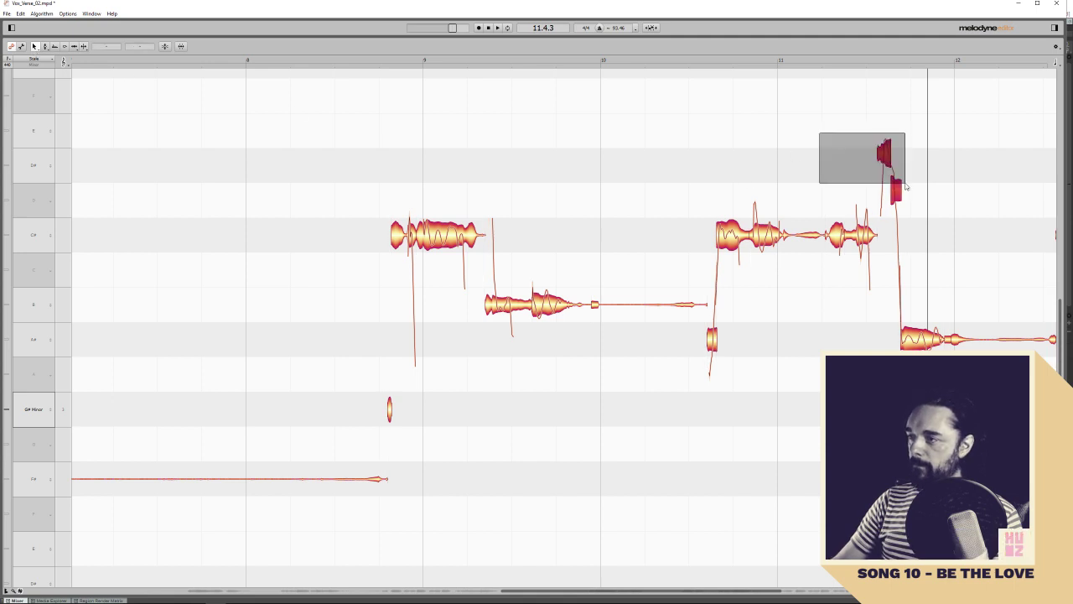
right_click(904, 201)
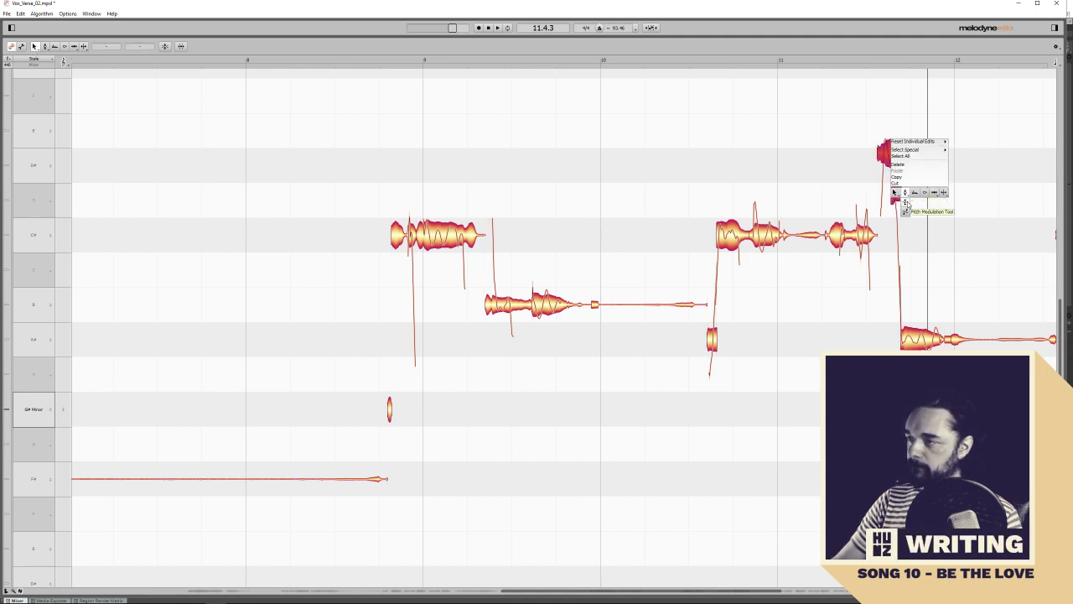
Correct the pitch of the two split D# notes with Snap to G# Minor and full Pitch Center correction, and play them back
left_click(165, 45)
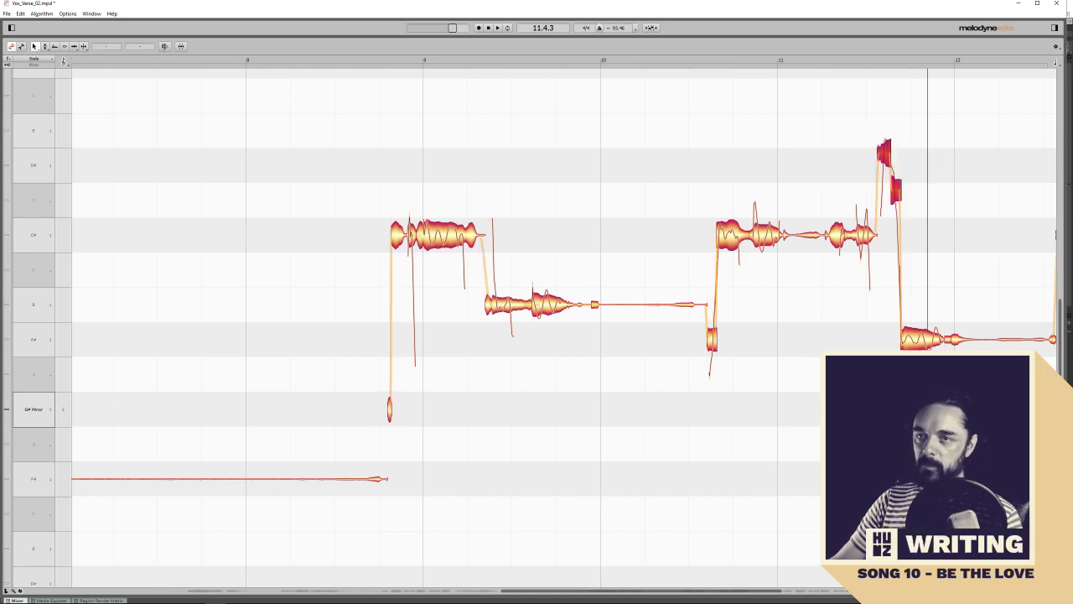
left_click(475, 227)
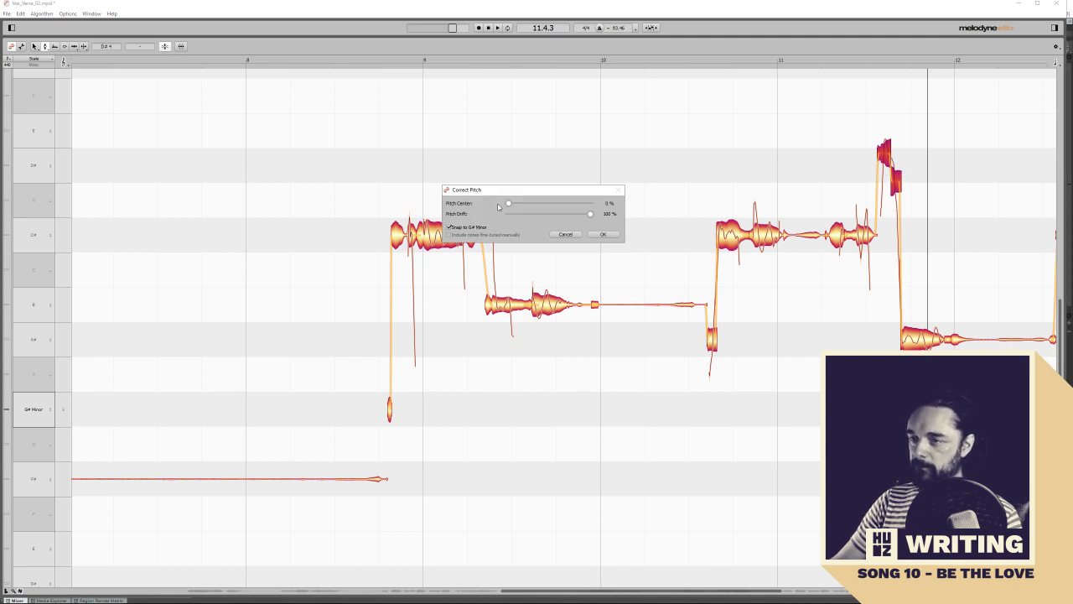
left_click_drag(521, 205, 758, 199)
left_click(607, 236)
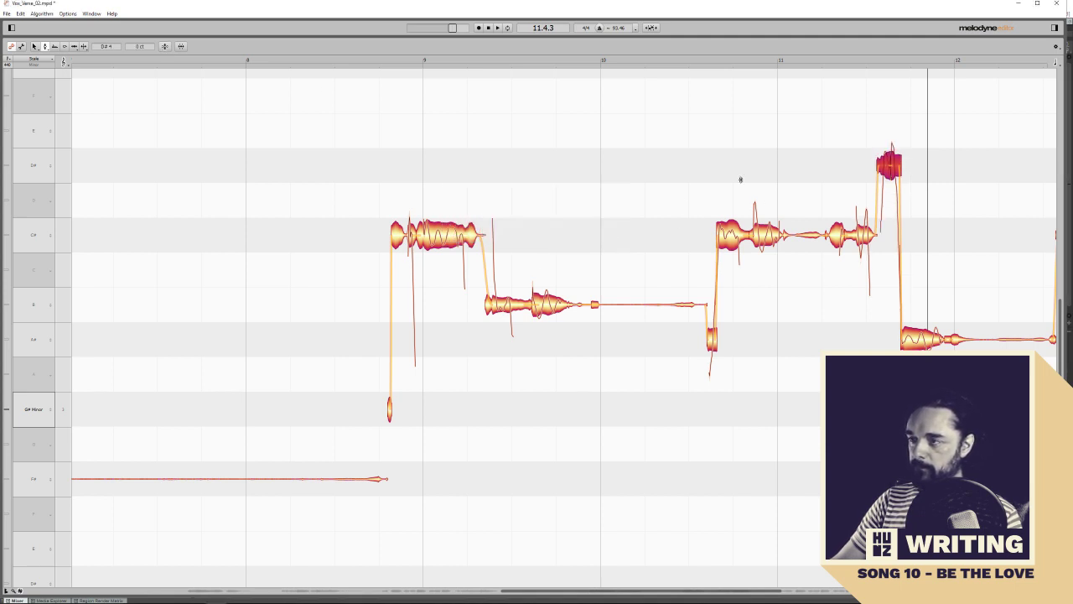
left_click(868, 57)
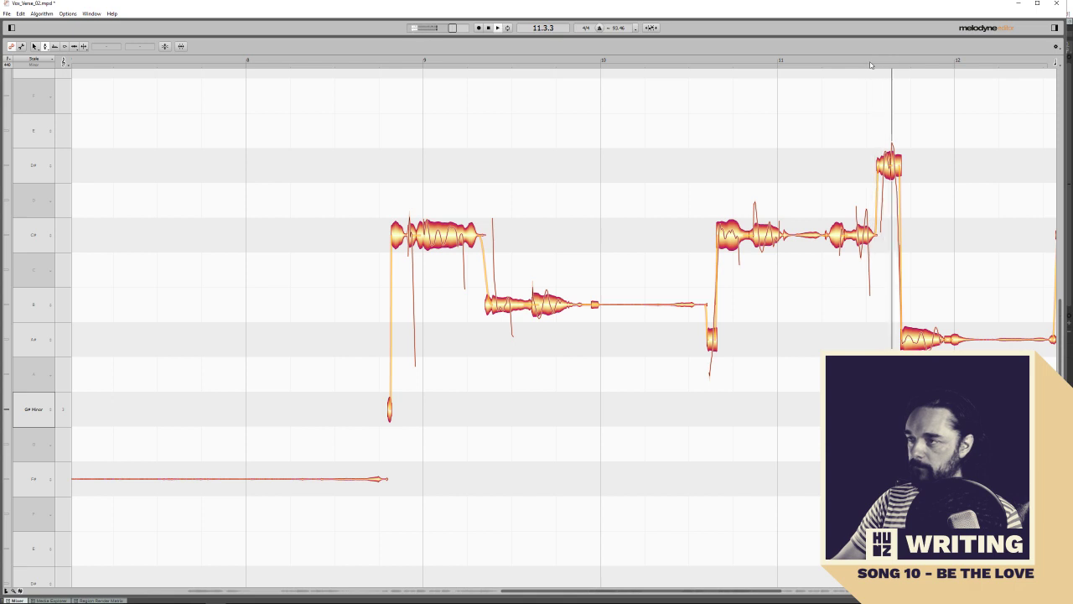
Reduce the pitch modulation of the first part of the split D# note in bar 11 to about 76 %
left_click(894, 168)
right_click(893, 168)
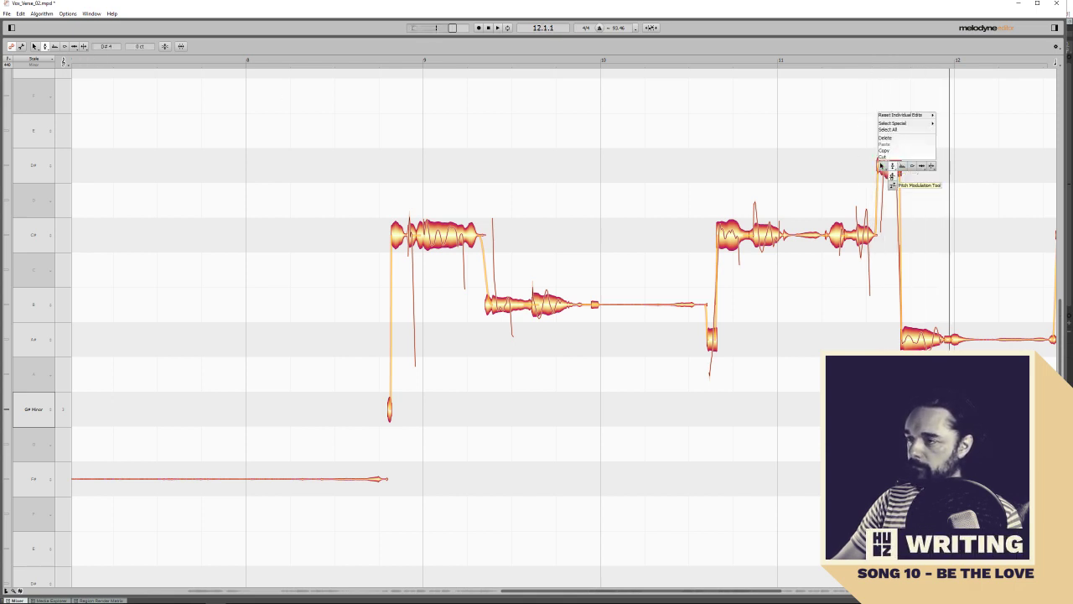
left_click(892, 168)
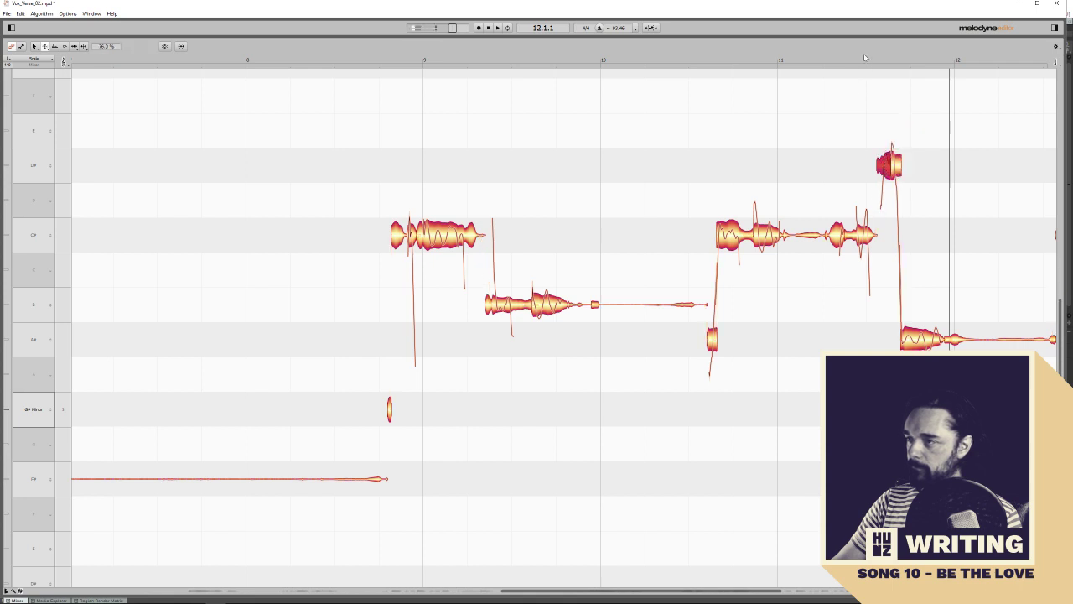
Try changing the pitch modulation of the second part of the split D# note, undo the change and deselect it
left_click_drag(894, 171, 894, 192)
key("ctrl+z")
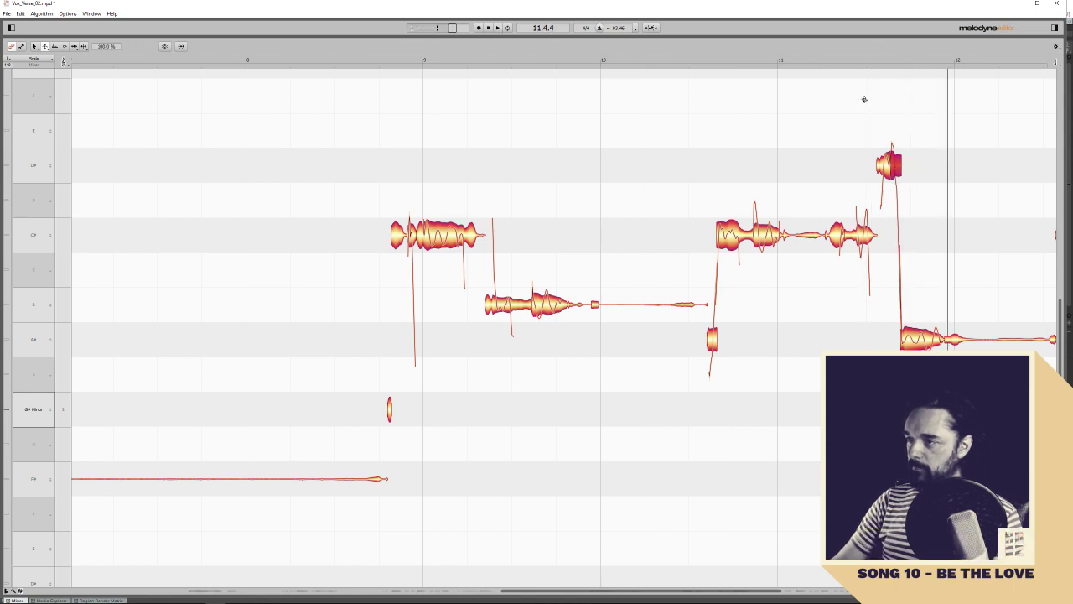
left_click(818, 86)
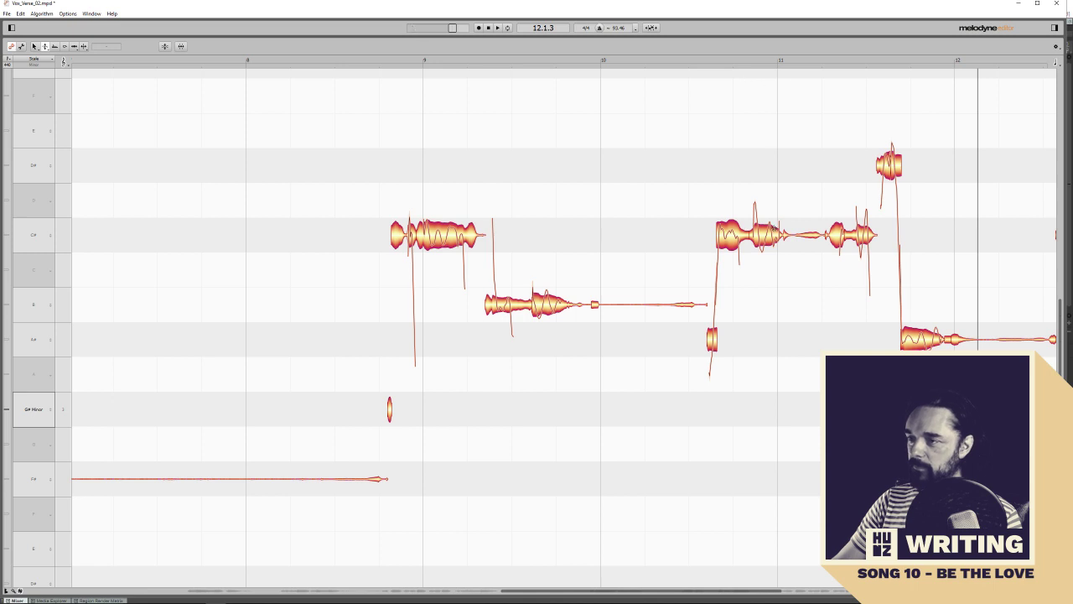
Reduce the pitch modulation of the second C# note, just before bar 11, to about 60 % and play it back
left_click(763, 236)
left_click(724, 66)
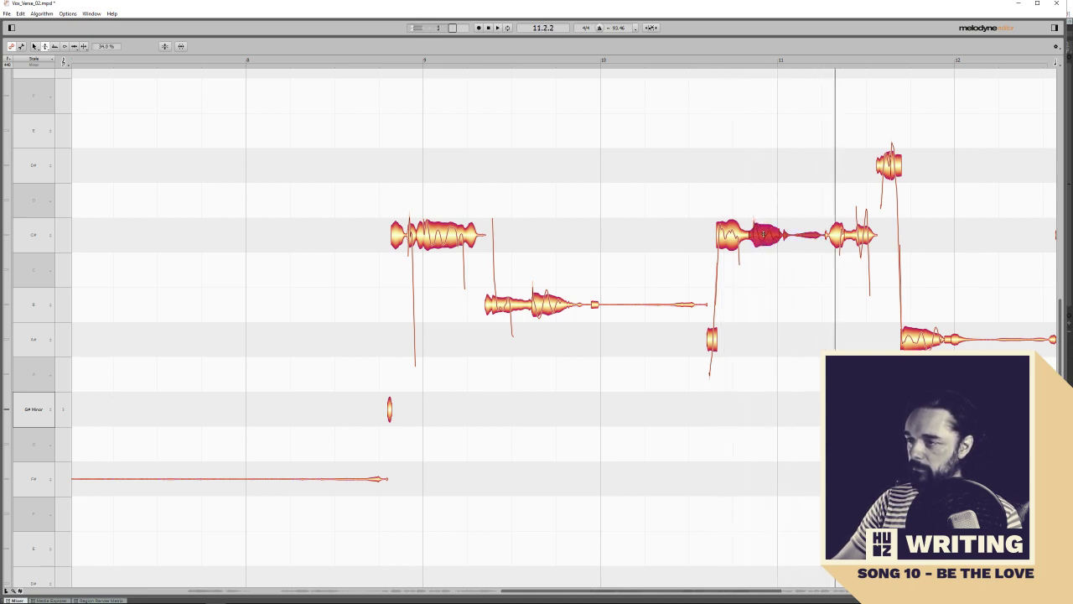
left_click(725, 60)
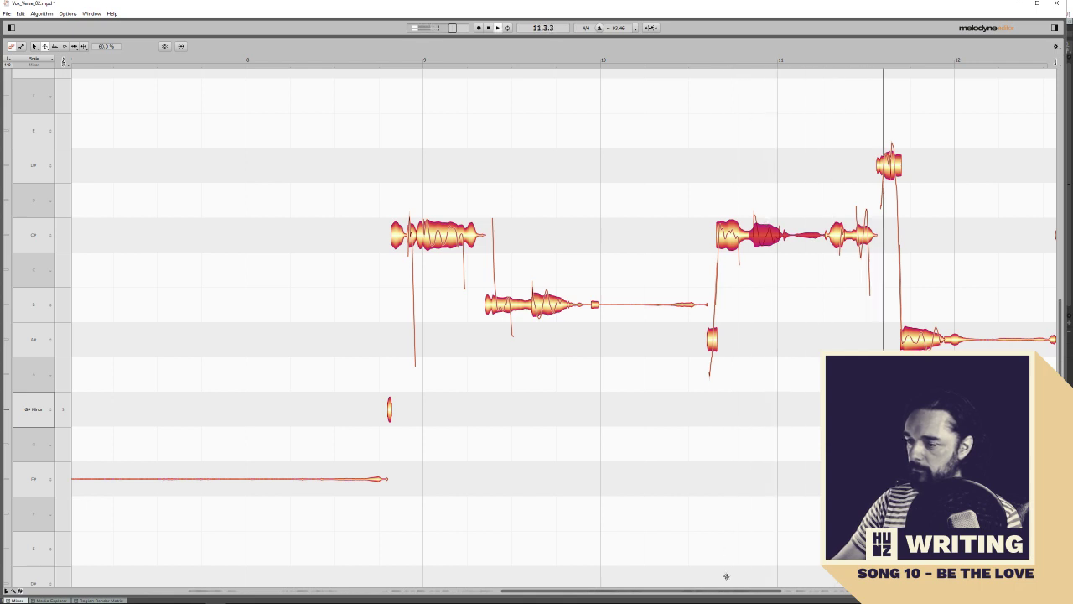
Reduce the pitch modulation of the C# note just before bar 13 to about 56 % and the C# note in bar 13 to about 63 %
left_click_drag(750, 591, 856, 591)
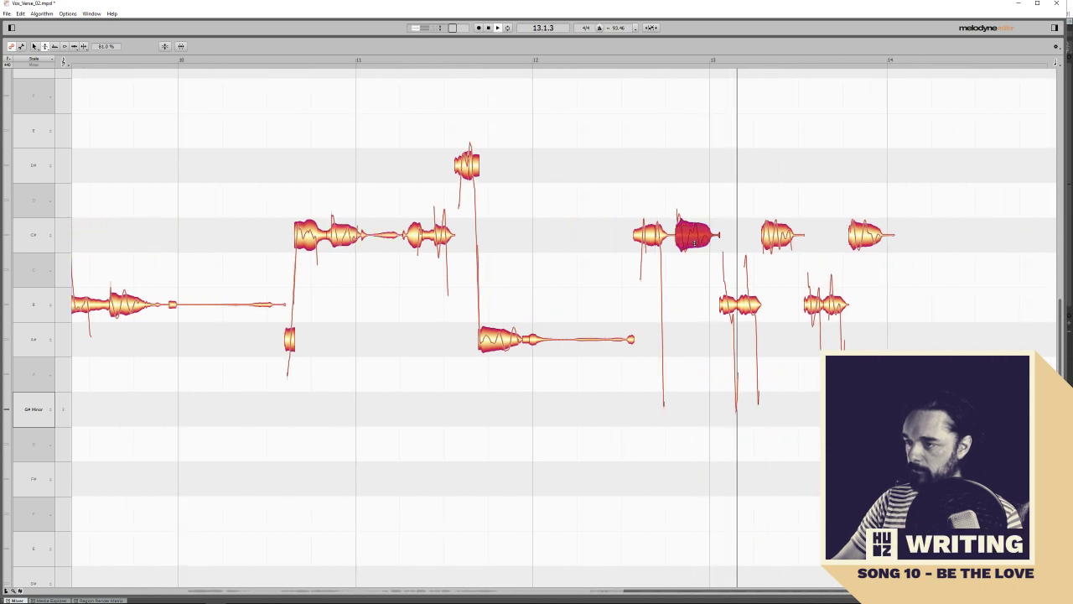
left_click(667, 61)
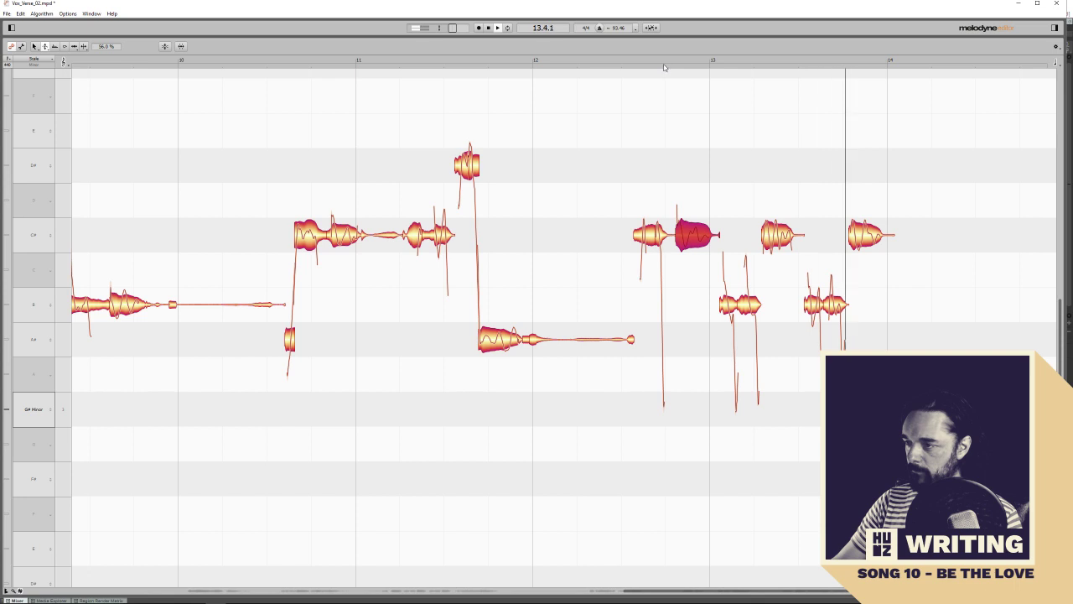
left_click(779, 235)
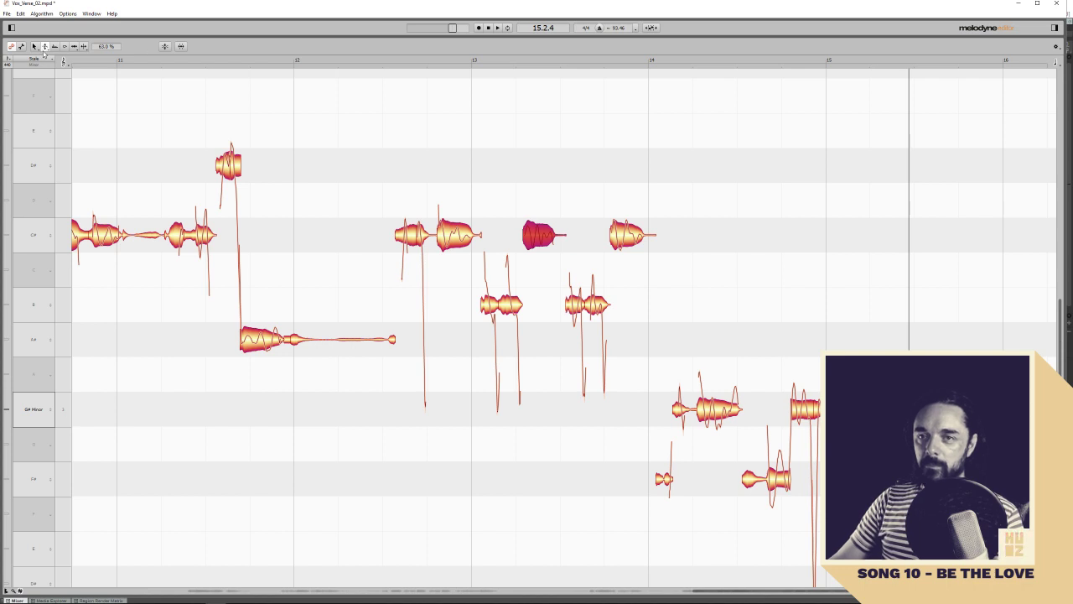
Split the G# note just before bar 15 ahead of its steep pitch drop
right_click(803, 405)
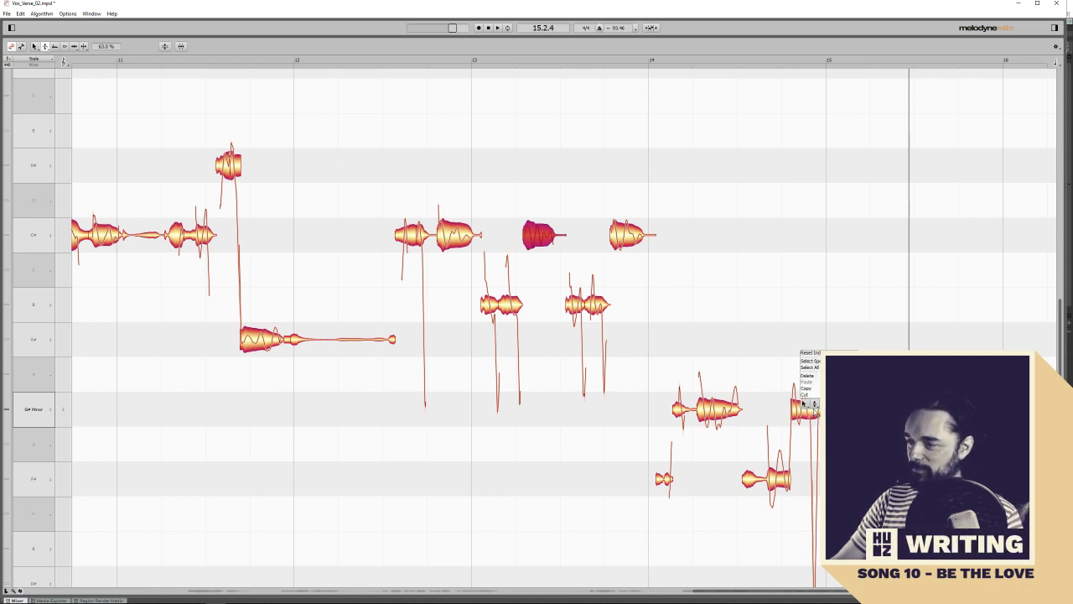
left_click(810, 366)
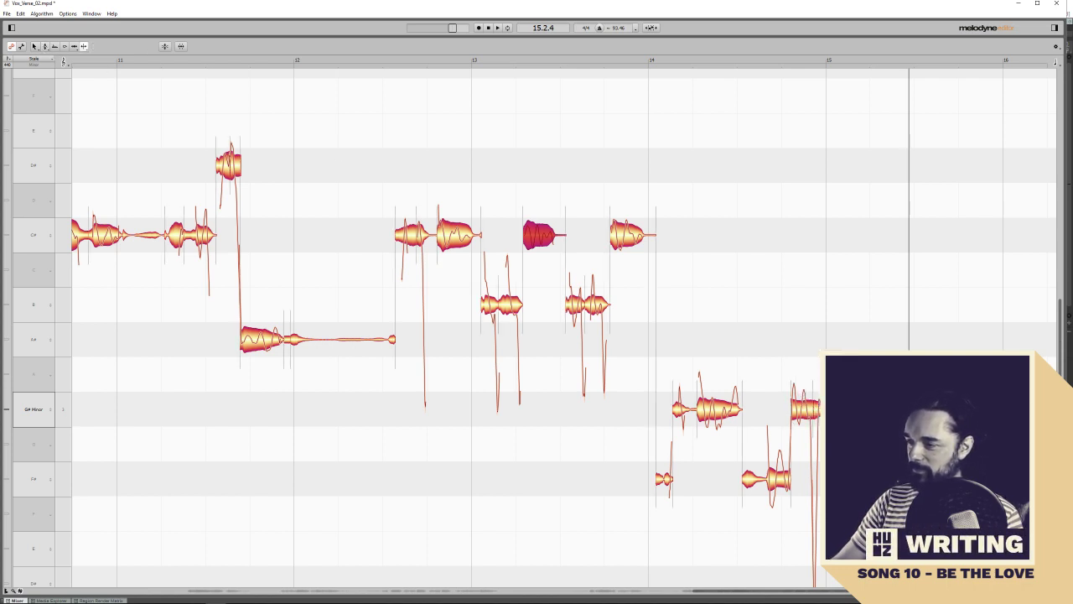
left_click(811, 414)
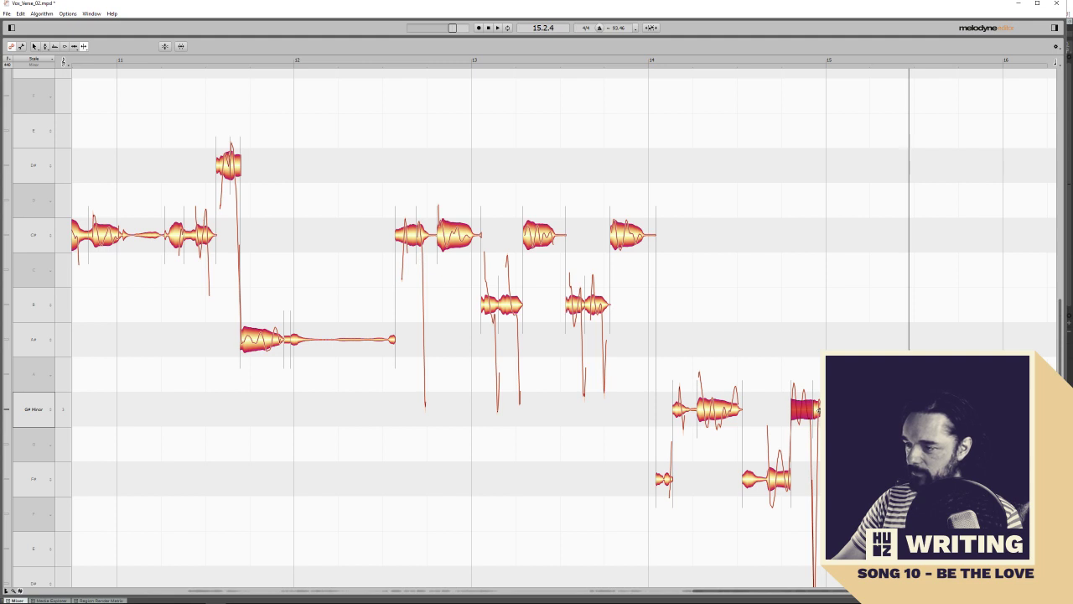
Try pitch modulation of about 72 % on the split G# note and 34 % on the preceding F# note before bar 15, and play them
left_click(33, 46)
right_click(798, 408)
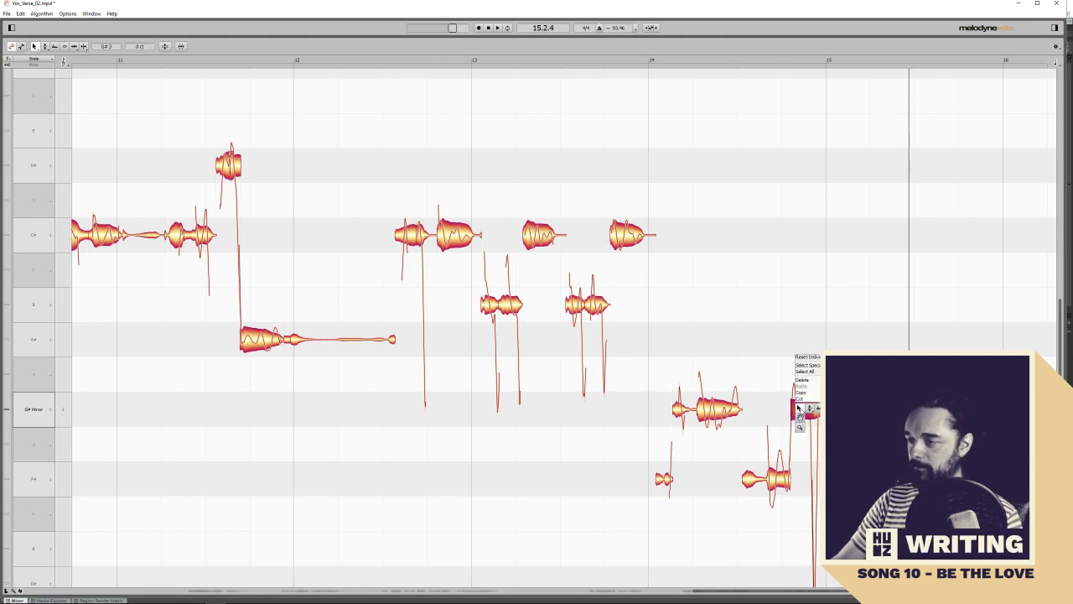
left_click(810, 426)
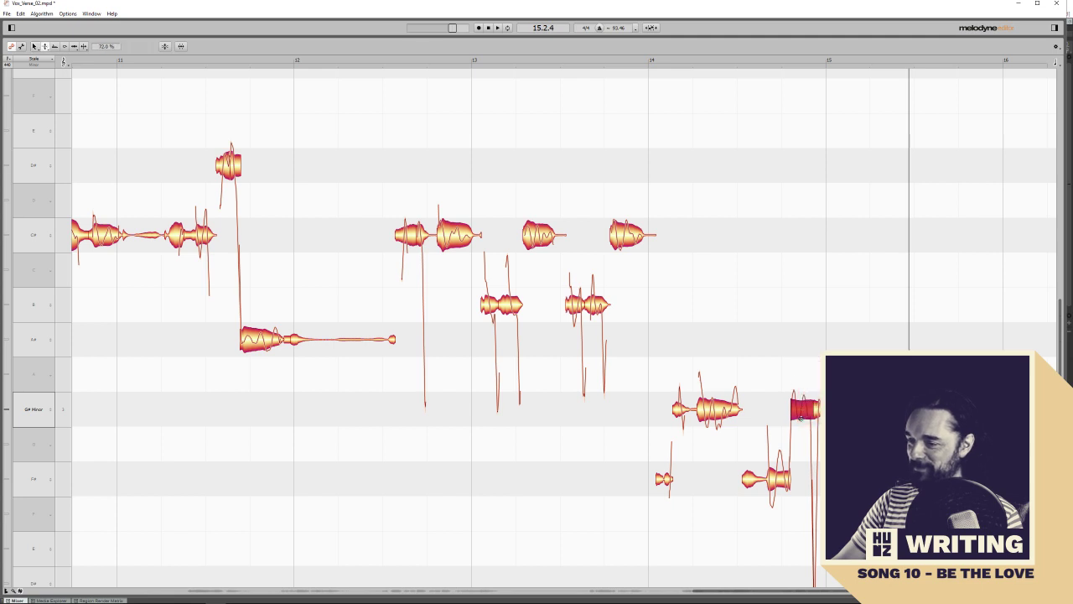
left_click(774, 493)
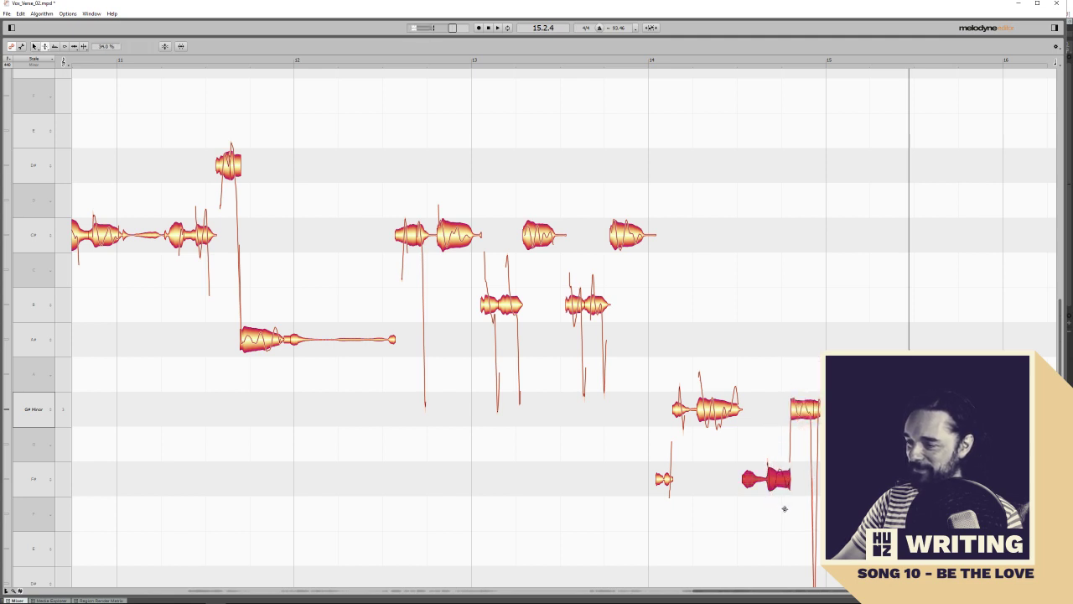
left_click(744, 60)
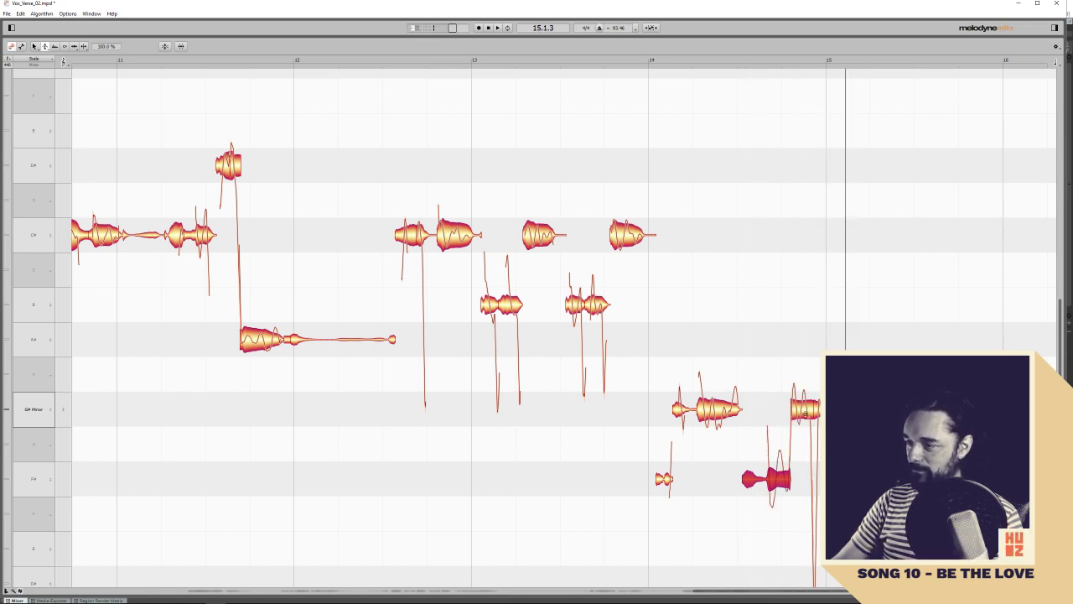
Reduce the pitch modulation of the split G# note before bar 15 to about 64 % and play the phrase
left_click(805, 411)
left_click(746, 60)
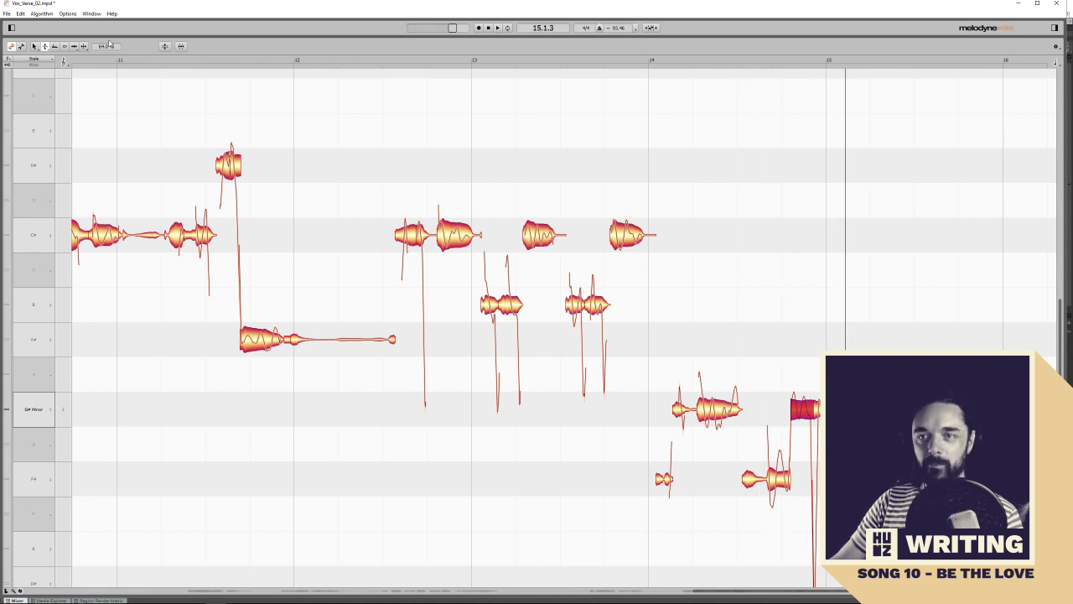
Split the F# note just before bar 15 ahead of its final section with the Note Separation tool
left_click(83, 46)
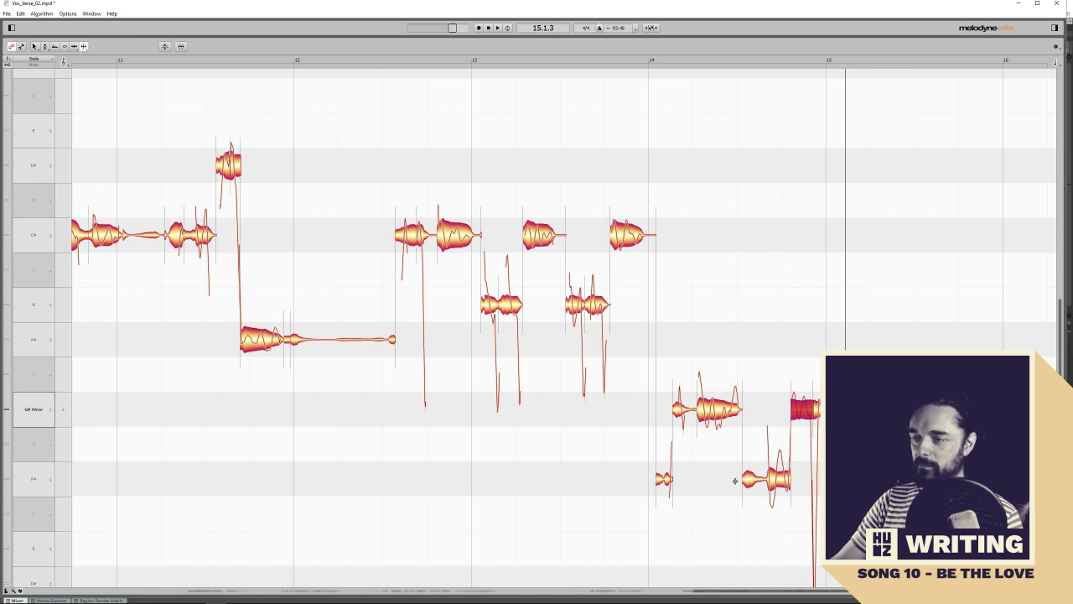
right_click(777, 478)
left_click(777, 479)
left_click(766, 479)
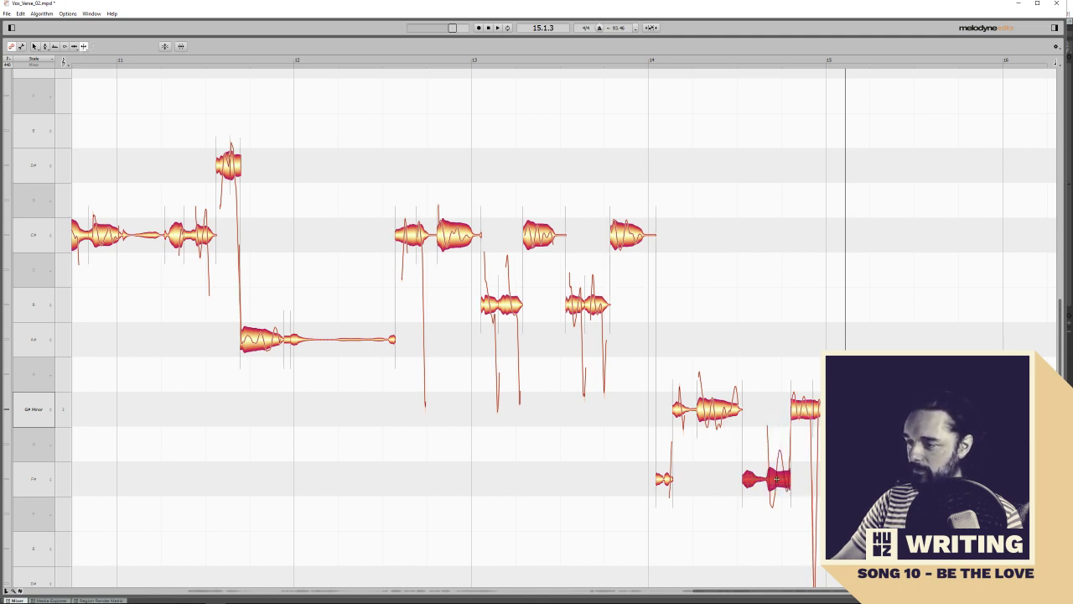
left_click_drag(766, 482, 758, 499)
Select both pieces of the split note before bar 15, correct their pitch centre to F#, and play the phrase
right_click(668, 404)
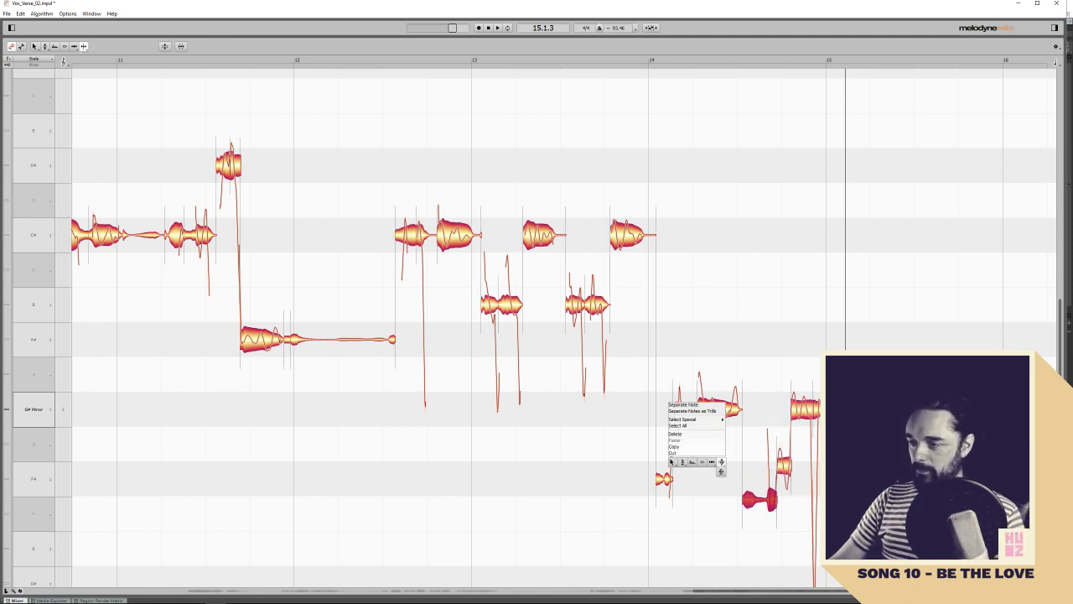
left_click(677, 467)
right_click(723, 465)
left_click(729, 471)
left_click_drag(718, 456, 803, 509)
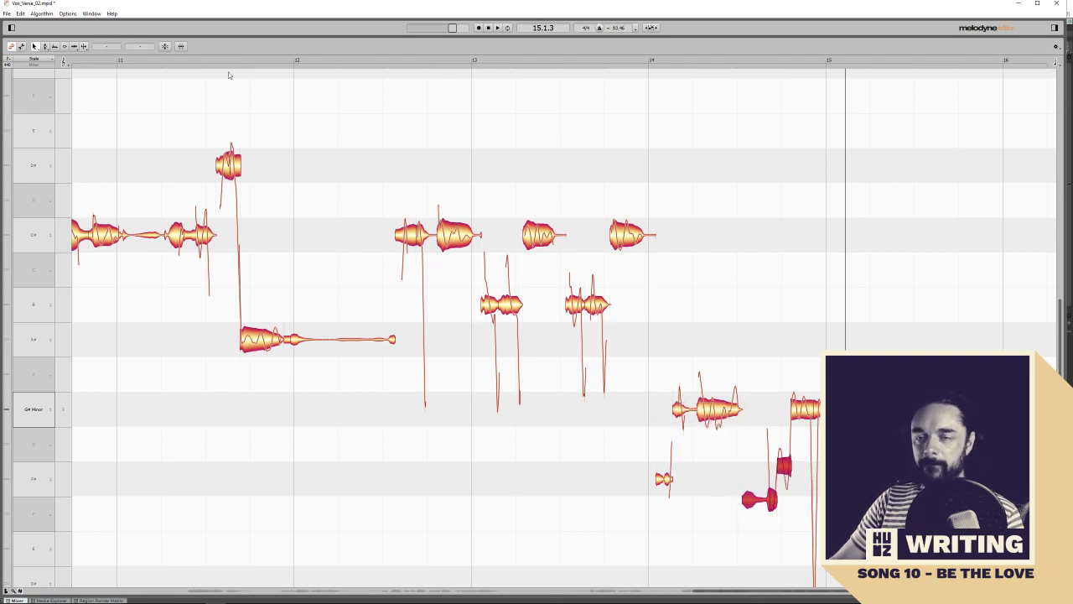
left_click(164, 46)
left_click_drag(508, 203, 597, 204)
left_click(603, 234)
left_click(763, 64)
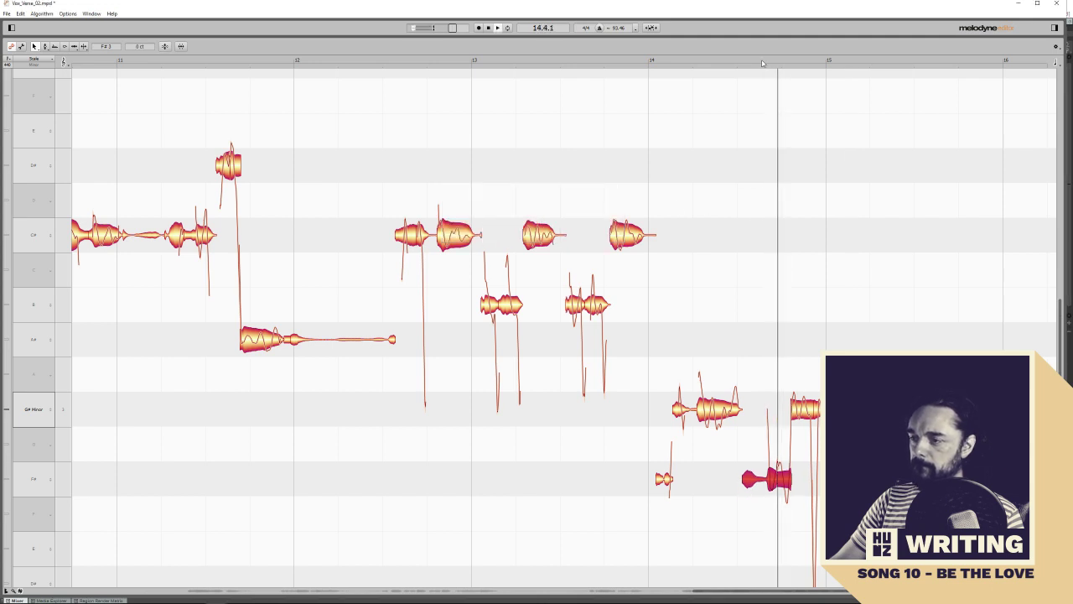
key("space")
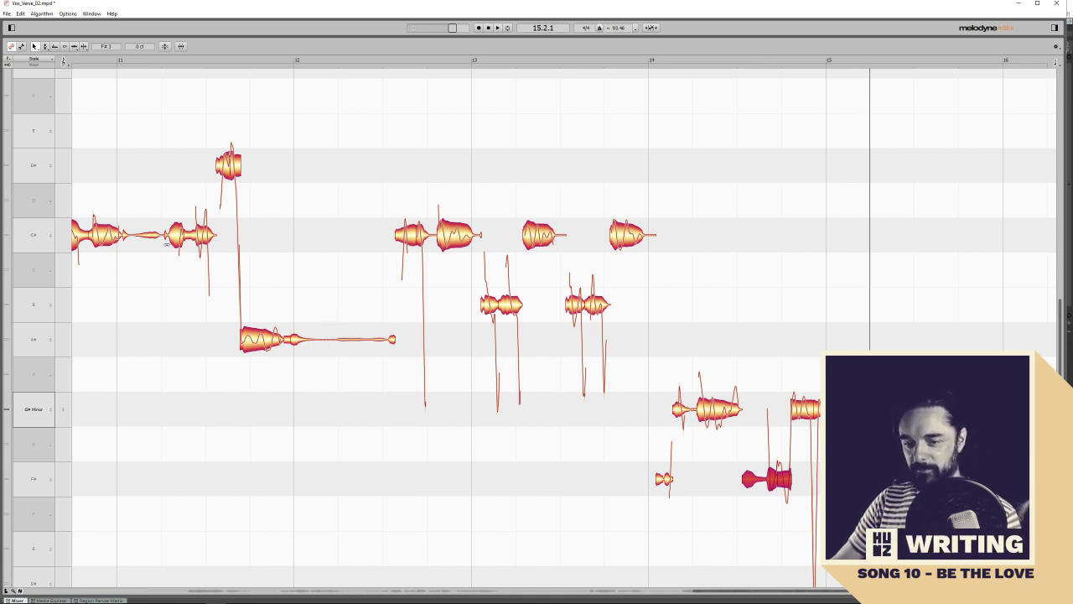
Examine the note layout of the whole verse from bar 1 to bar 15
scroll(393, 286, "down", 10)
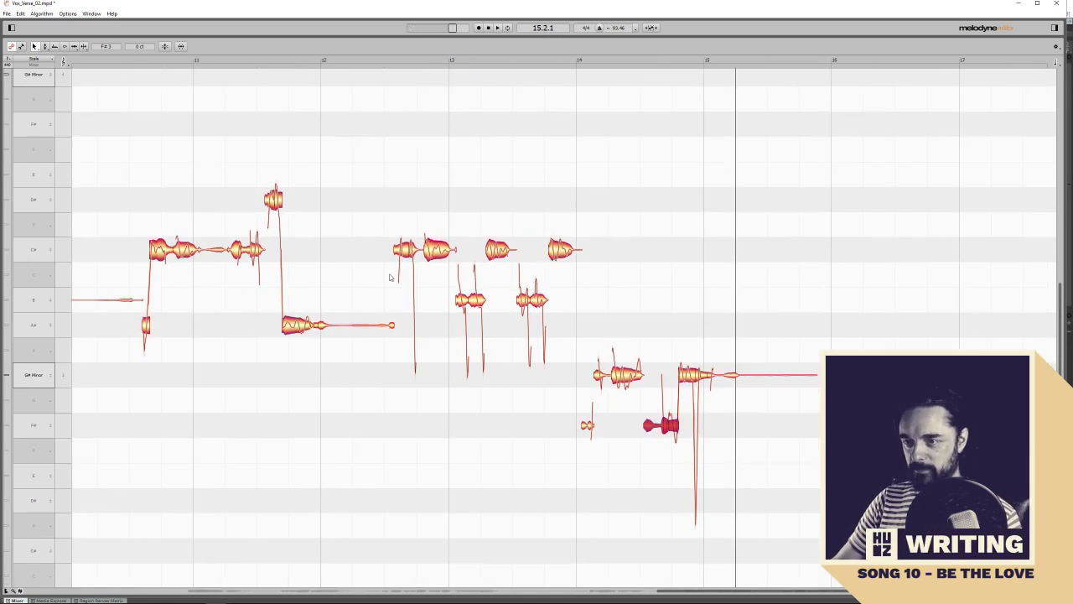
scroll(465, 273, "down", 2)
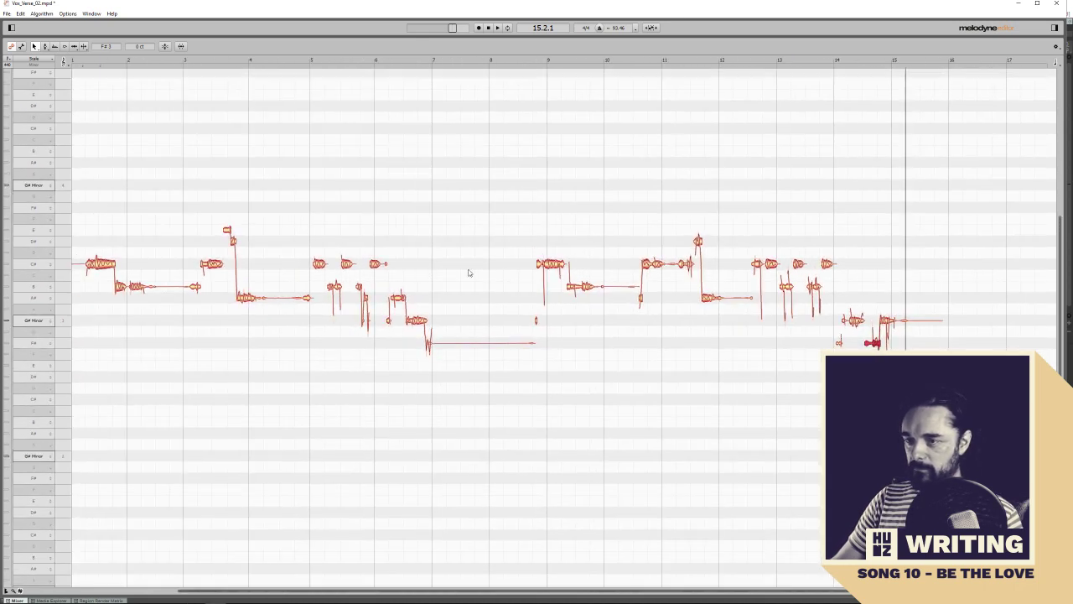
scroll(449, 270, "up", 1)
right_click(449, 270)
left_click(428, 294)
mouse_move(425, 288)
left_mouse_down()
mouse_move(384, 323)
mouse_move(423, 288)
left_mouse_up()
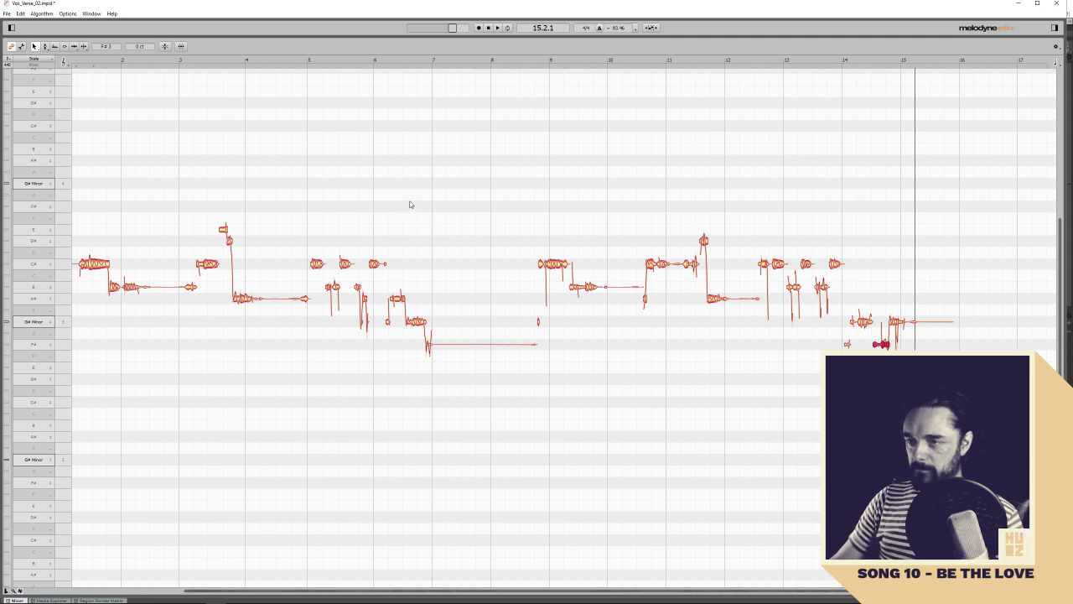
scroll(428, 197, "down", 1)
scroll(451, 190, "down", 1)
left_click_drag(414, 179, 461, 221)
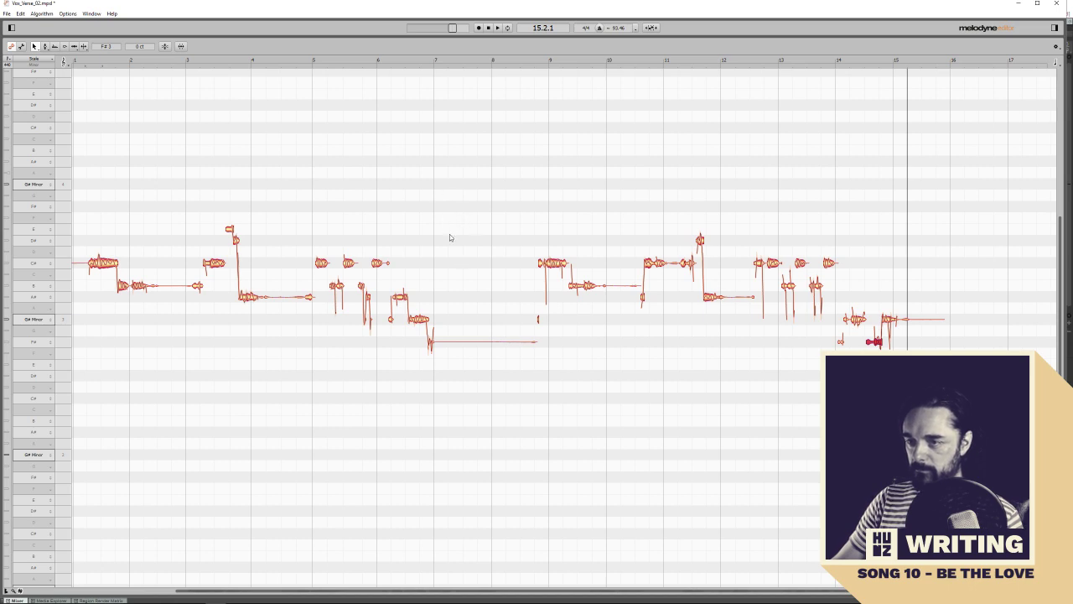
left_click_drag(449, 234, 491, 233)
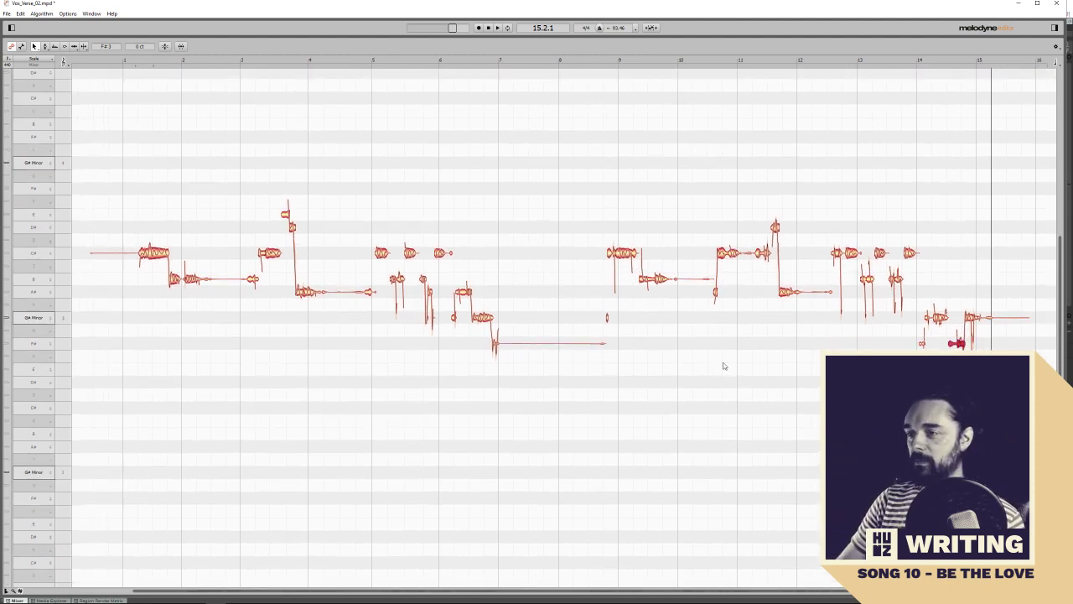
left_click(363, 151)
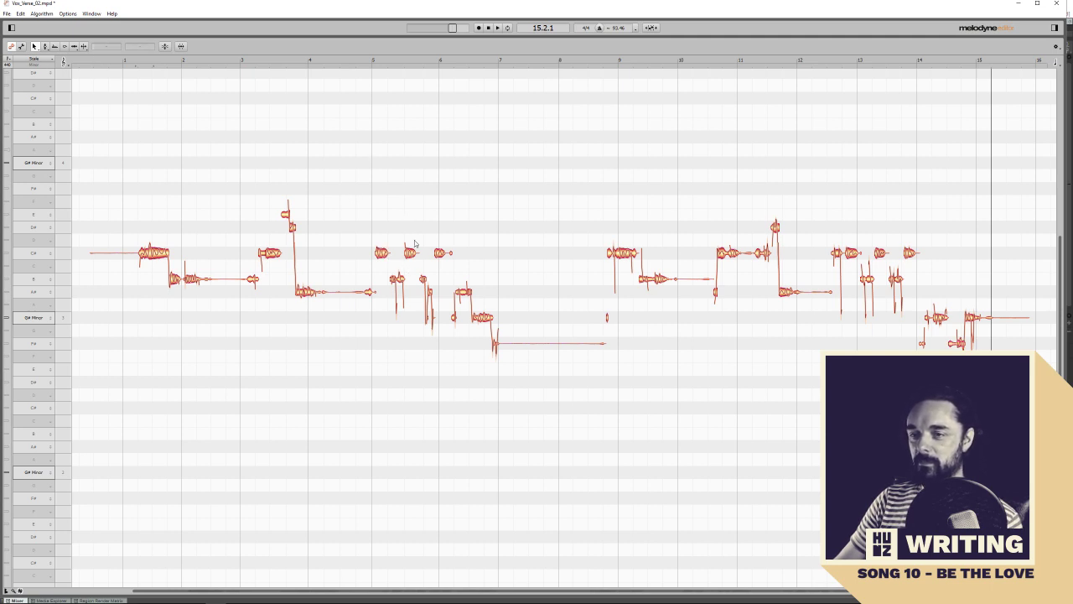
Try moving the second C# note in bar 5 slightly sharp, and snap it back to the centre of C#
left_click_drag(410, 255, 411, 248)
left_click(415, 215)
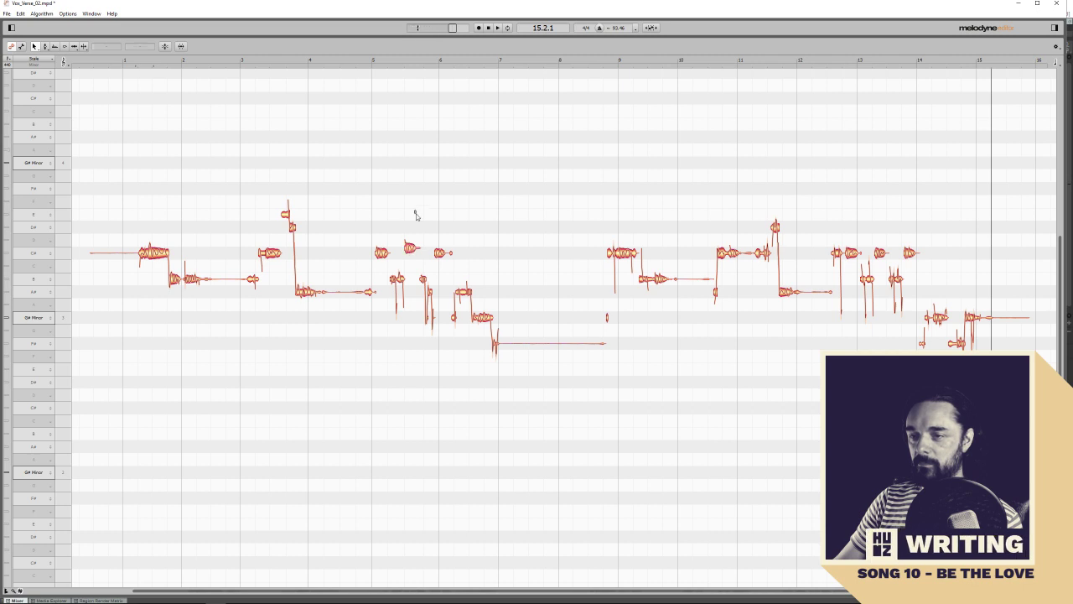
left_click(412, 249)
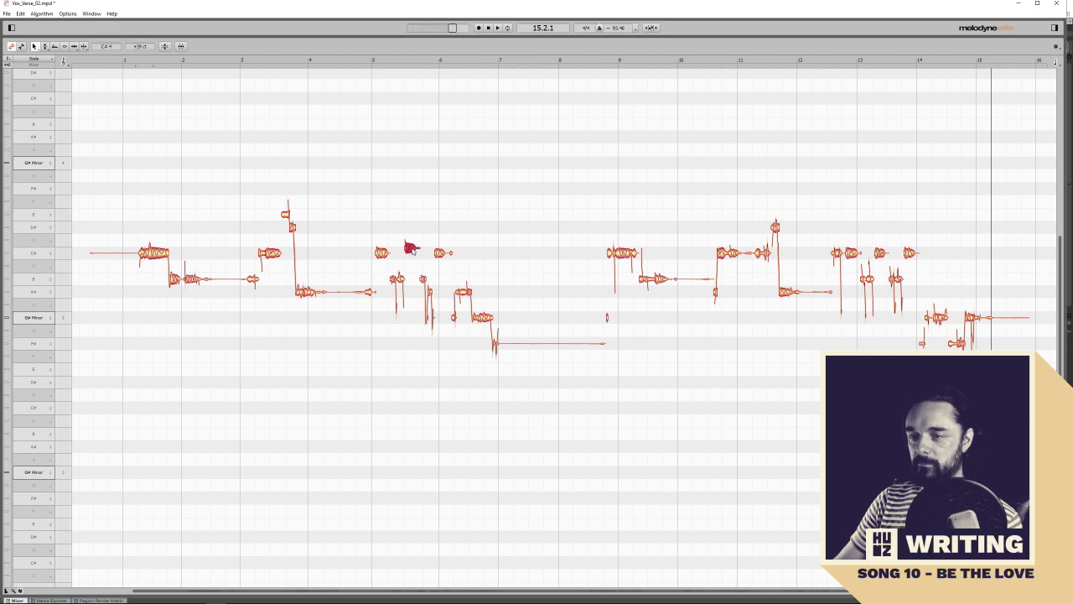
double_click(411, 249)
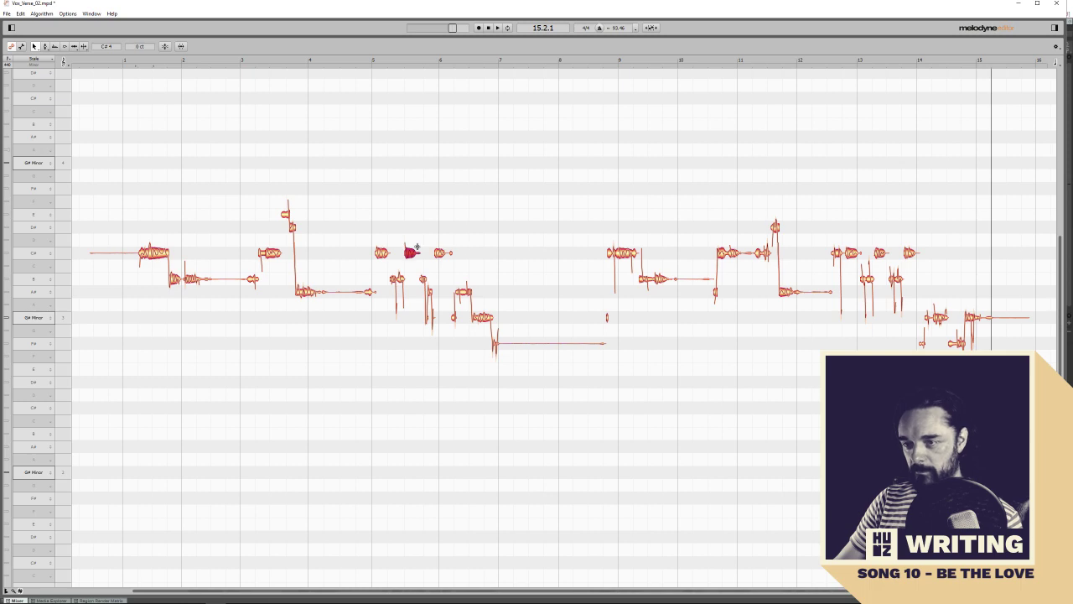
Try raising the second C# note in bar 5 to D, undo it, and try it about 47 cents above C# before restoring it
scroll(416, 261, "up", 8)
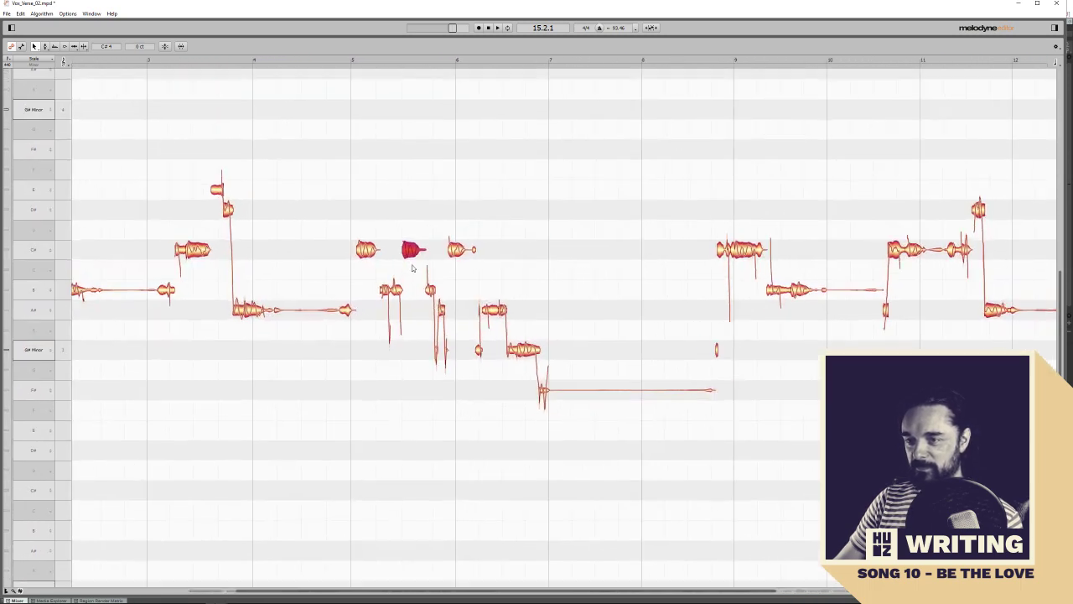
left_click_drag(407, 239, 413, 228)
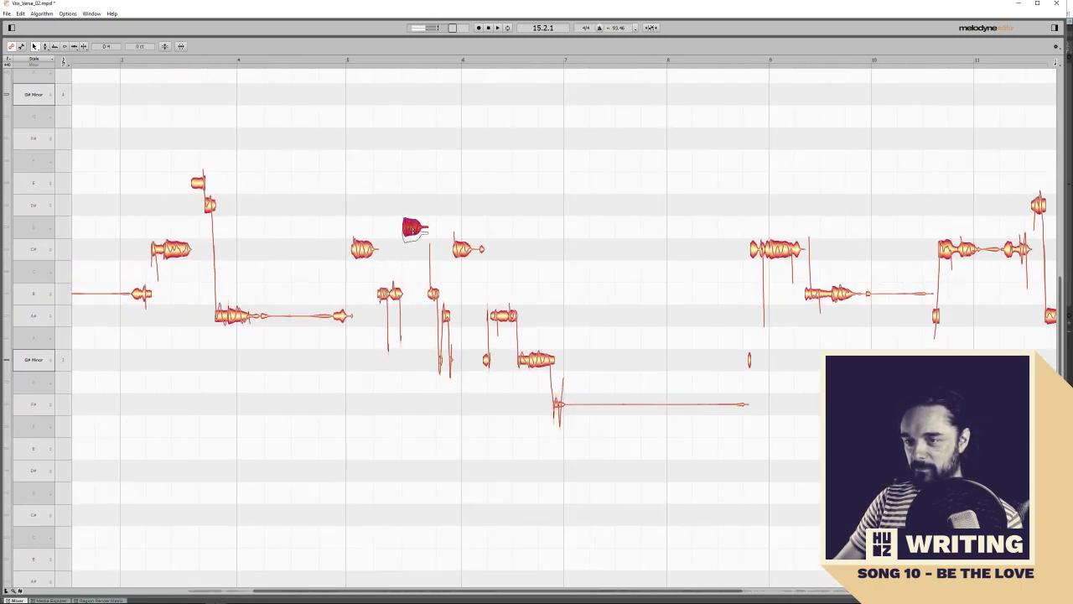
right_click(425, 217)
left_click(425, 214)
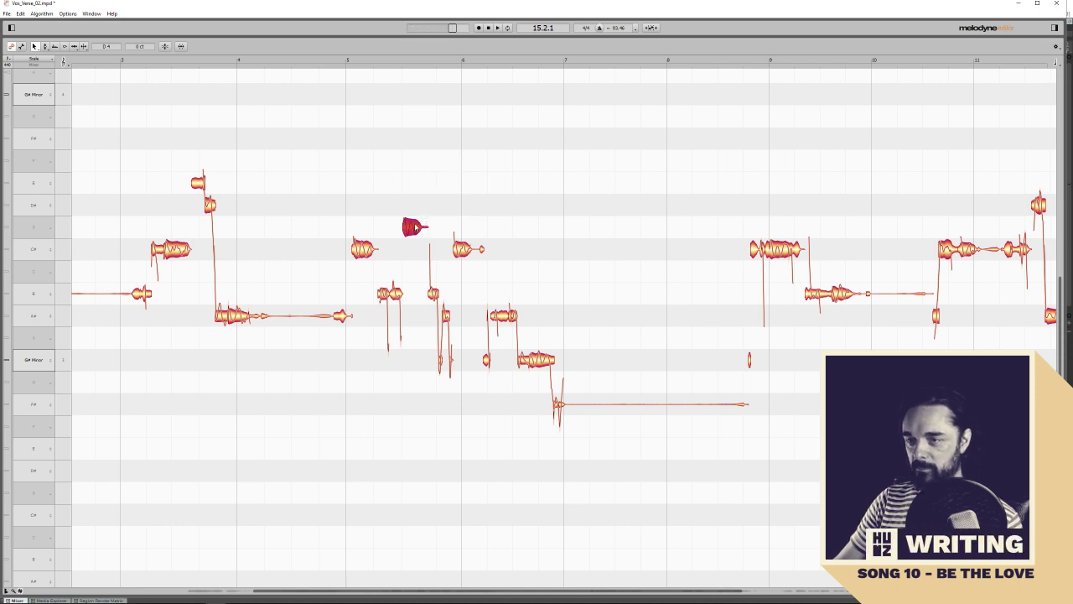
key("ctrl+z")
left_click(434, 209)
left_click(412, 239)
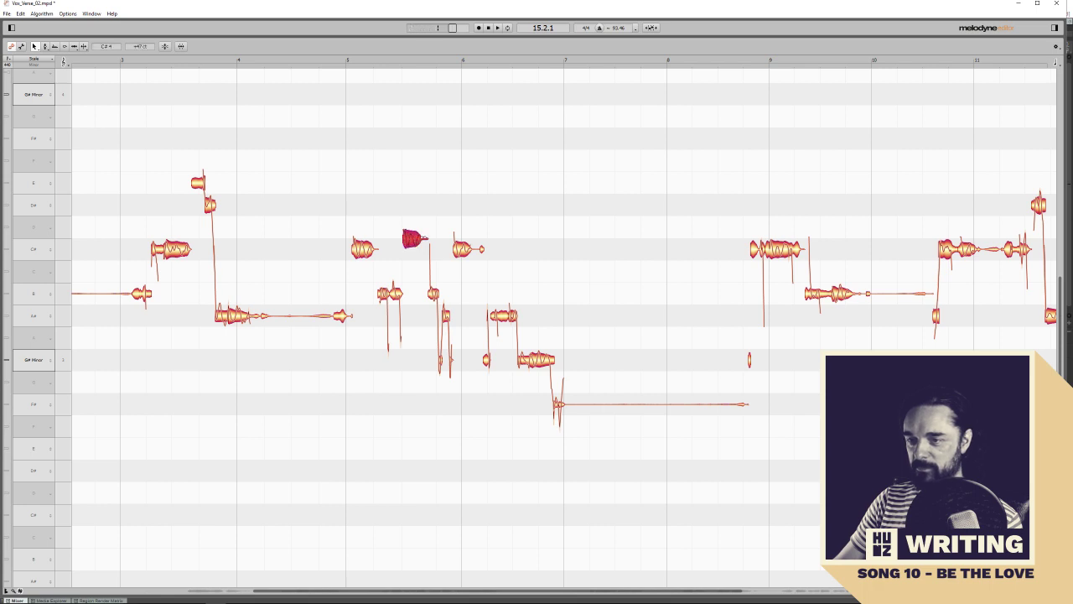
left_click(417, 202)
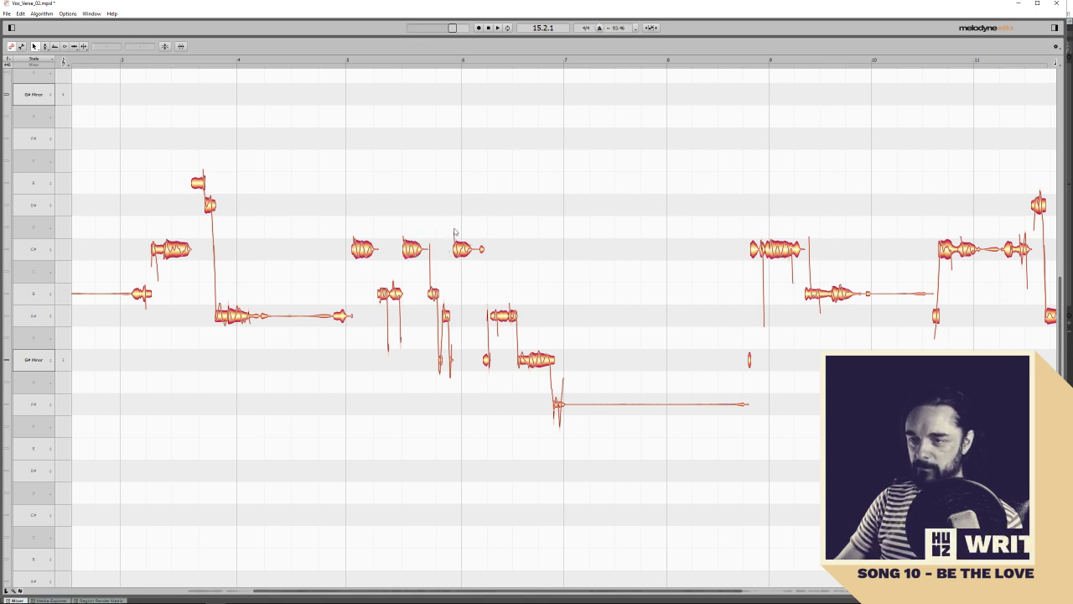
Select all the C# notes, select all the B notes, and clear the selection
right_click(26, 249)
key("Escape")
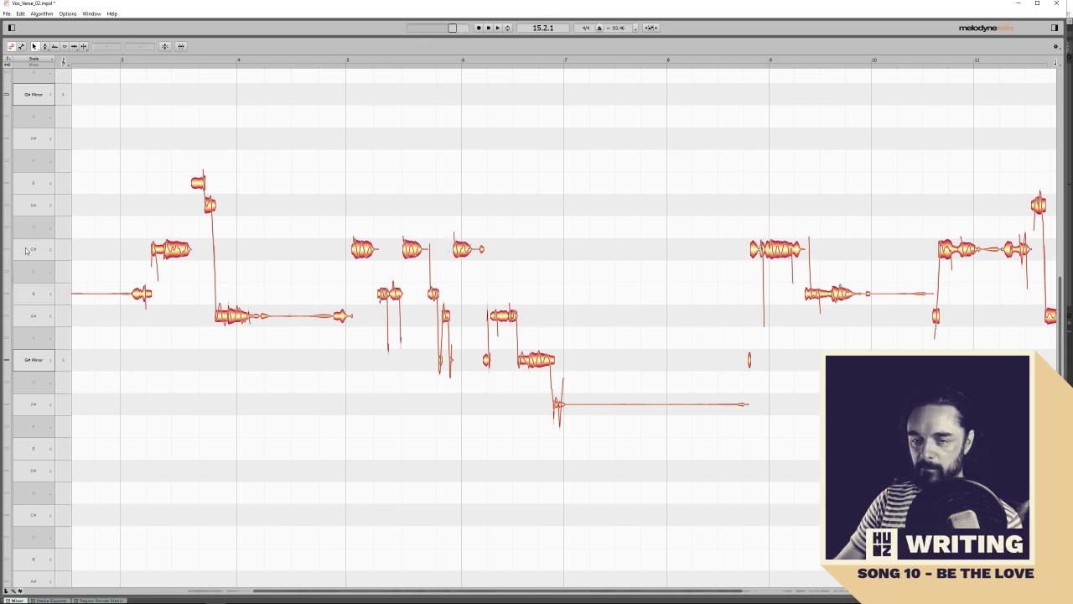
double_click(66, 250)
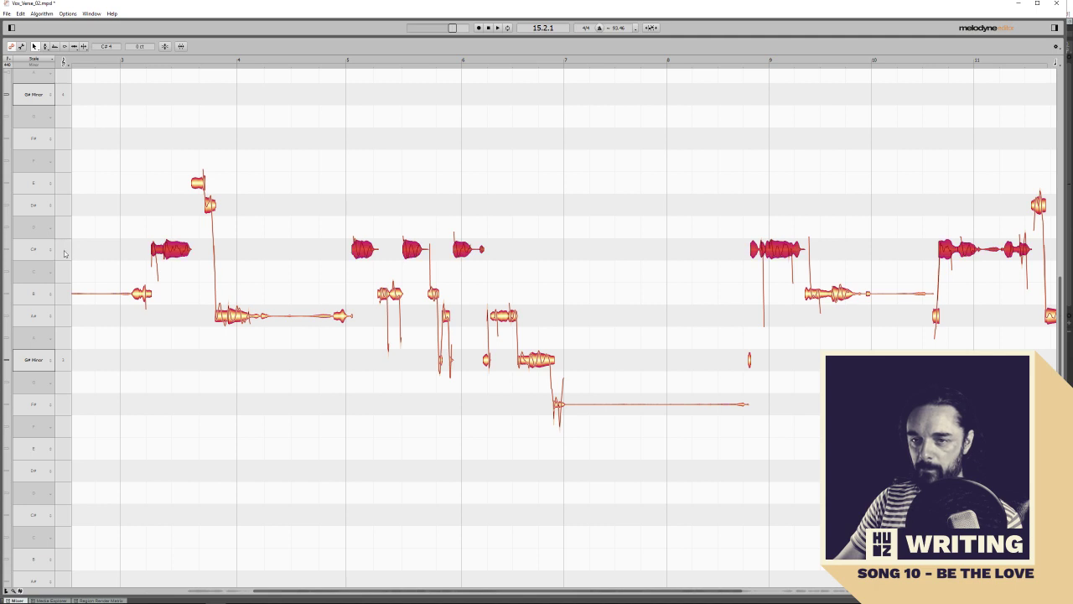
double_click(67, 293)
left_click(362, 216)
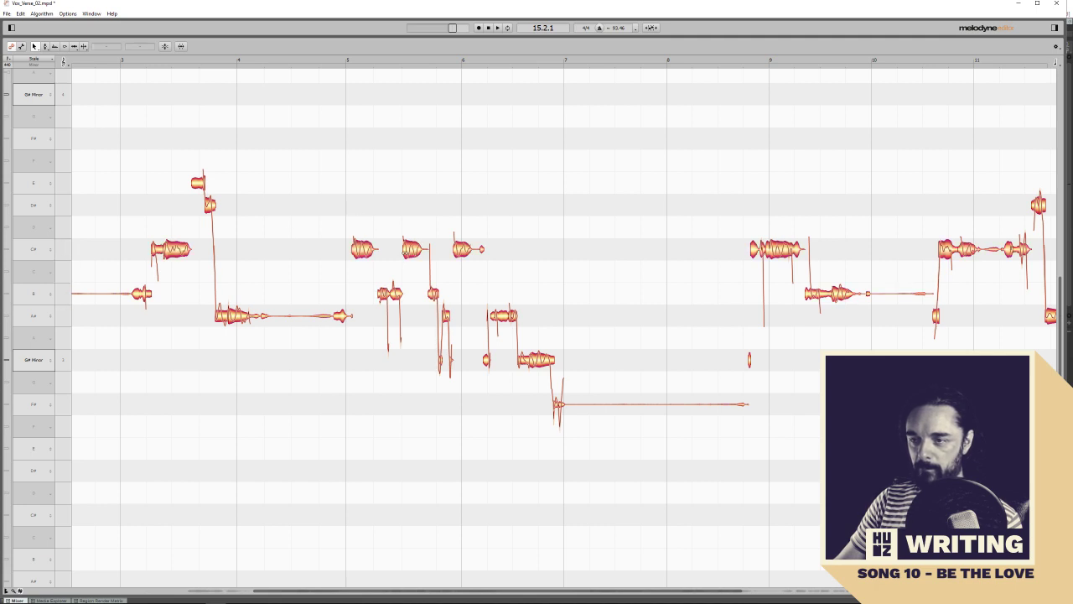
Try detuning the second C# note in bar 5 about 40 cents sharp, and undo the detuning
left_click_drag(412, 249, 417, 240)
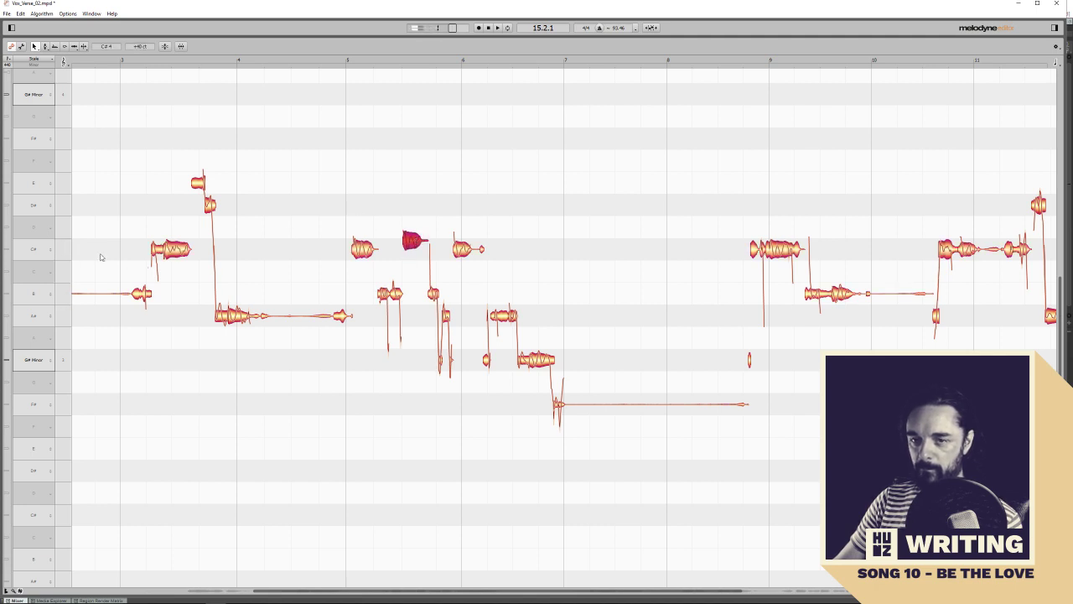
double_click(63, 249)
left_click(358, 178)
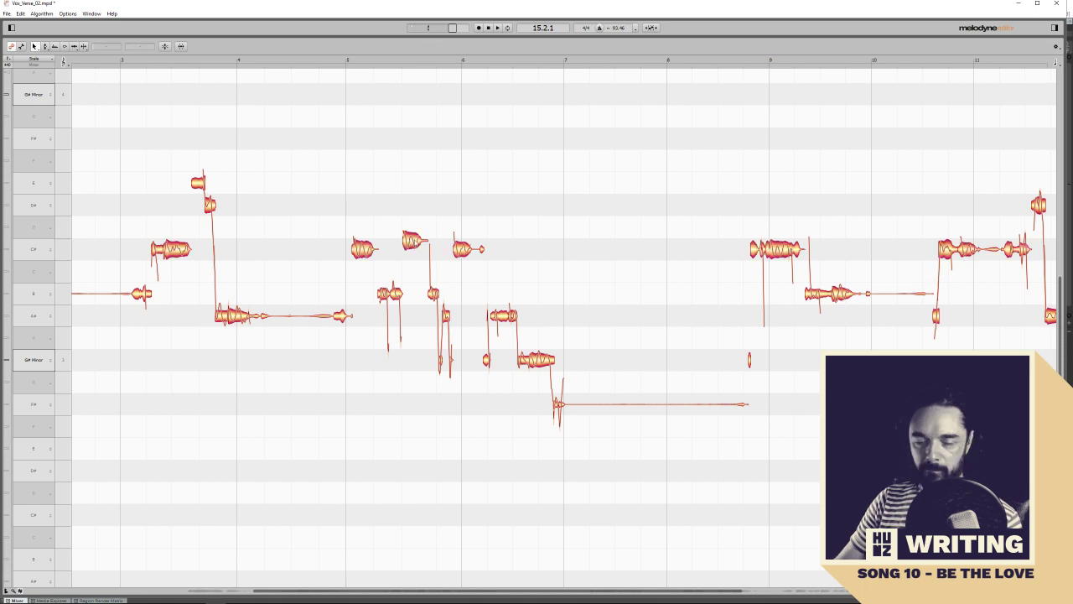
key("ctrl+z")
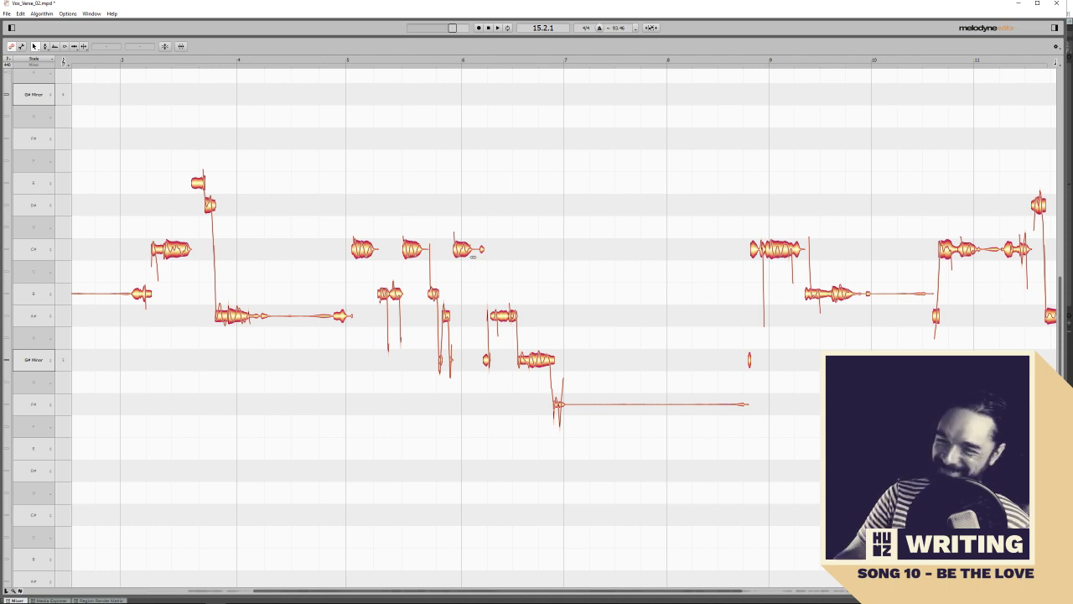
Try shifting the second C# note in bar 5 about 38 cents sharp and up to D with the Pitch Tool, and return it to C#
left_click(413, 250)
left_click_drag(414, 250, 412, 242)
right_click(413, 241)
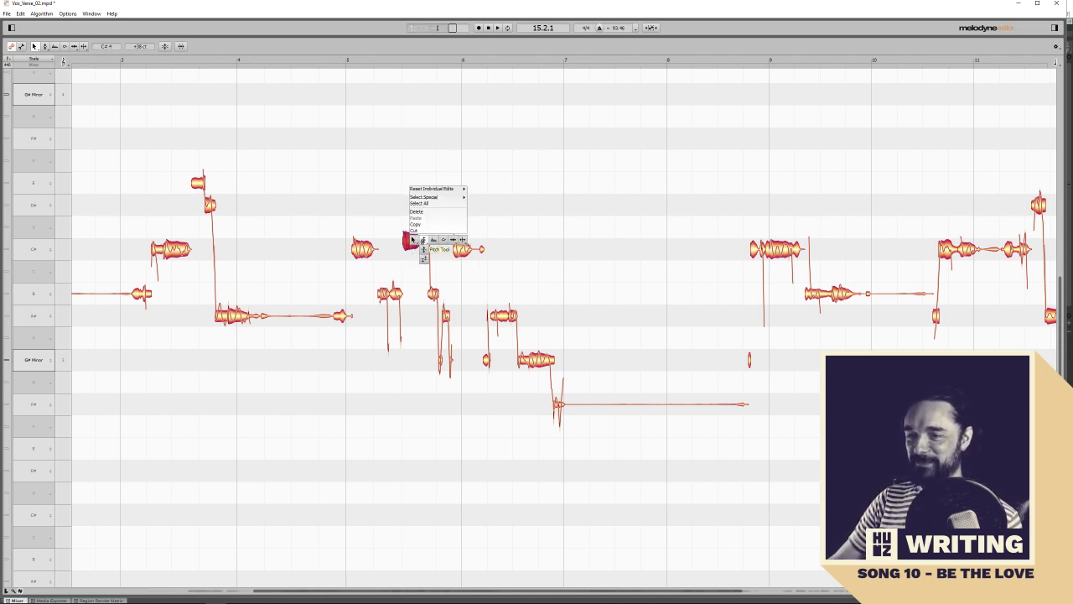
left_click(422, 241)
left_click(423, 225)
right_click(419, 231)
left_click(416, 232)
left_click_drag(419, 250, 412, 227)
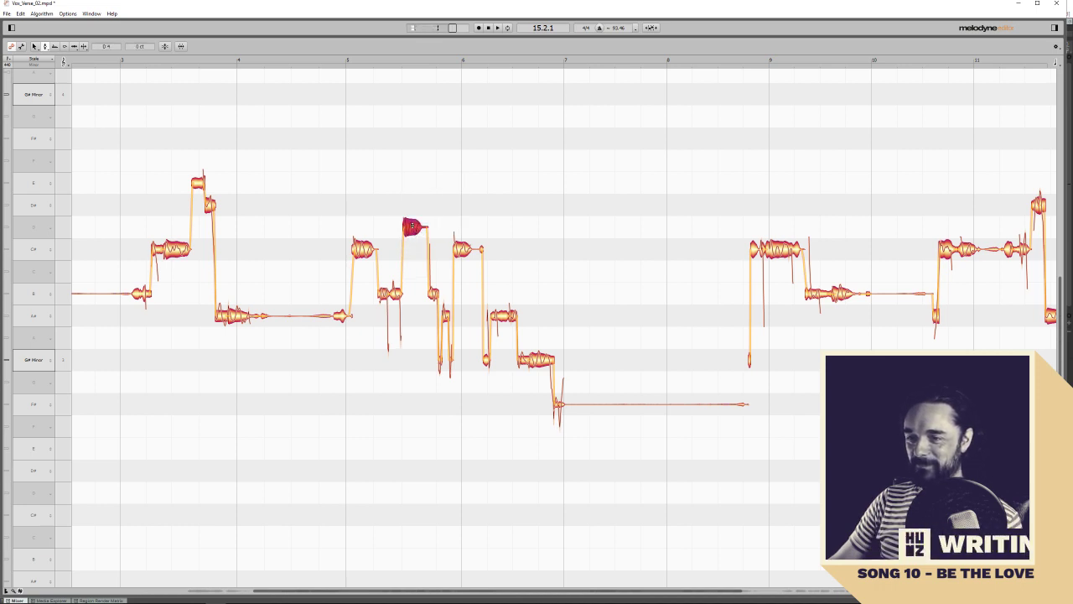
left_click_drag(413, 227, 412, 249)
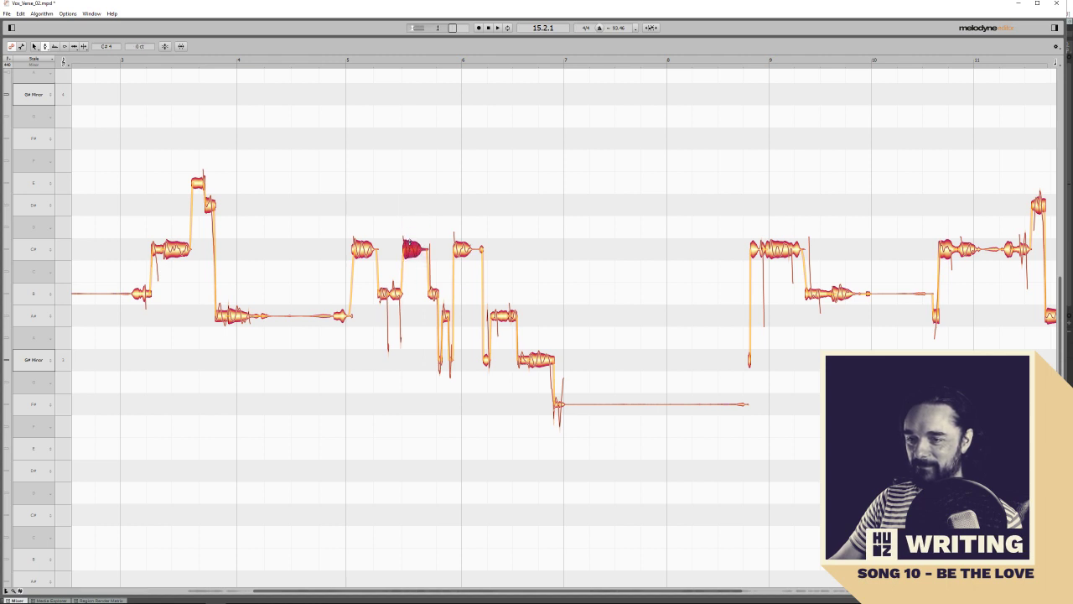
Adjust the pitch modulation of the second C# note in bar 5, and of the first C# note in that bar
right_click(429, 226)
left_click(433, 216)
left_click(413, 249)
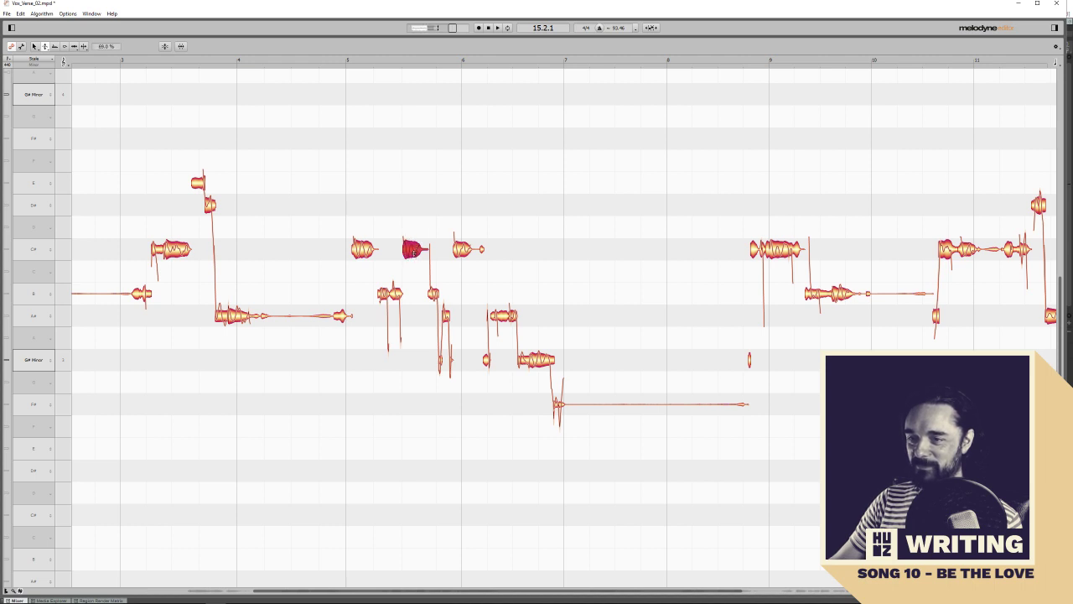
left_click(363, 249)
left_click_drag(365, 249, 364, 252)
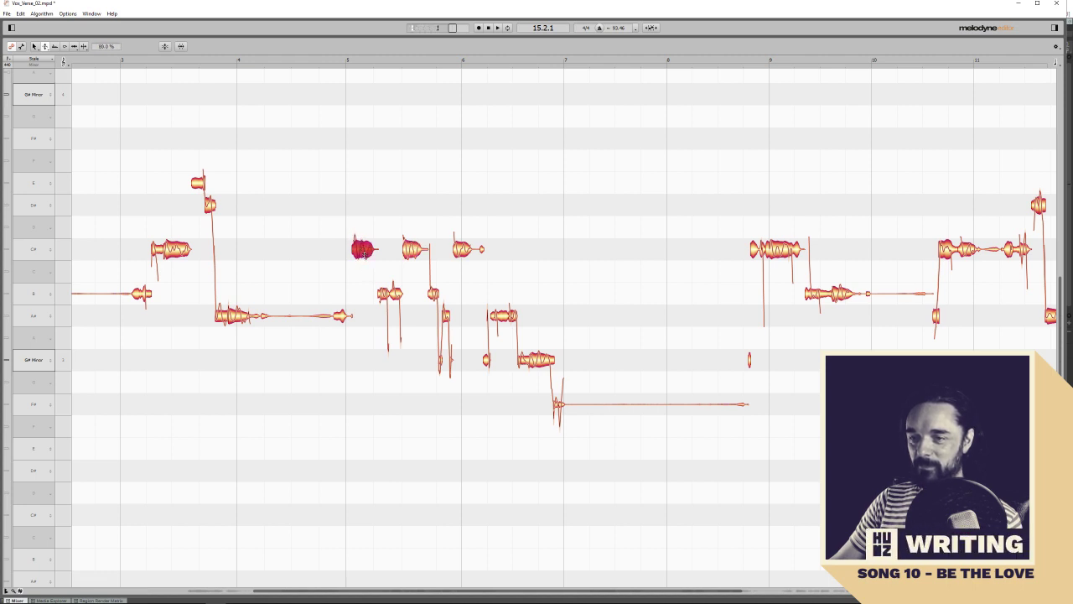
Try lowering the first C# note in bar 5 with the Pitch Tool, and bring it back to C#
right_click(364, 251)
left_click(365, 238)
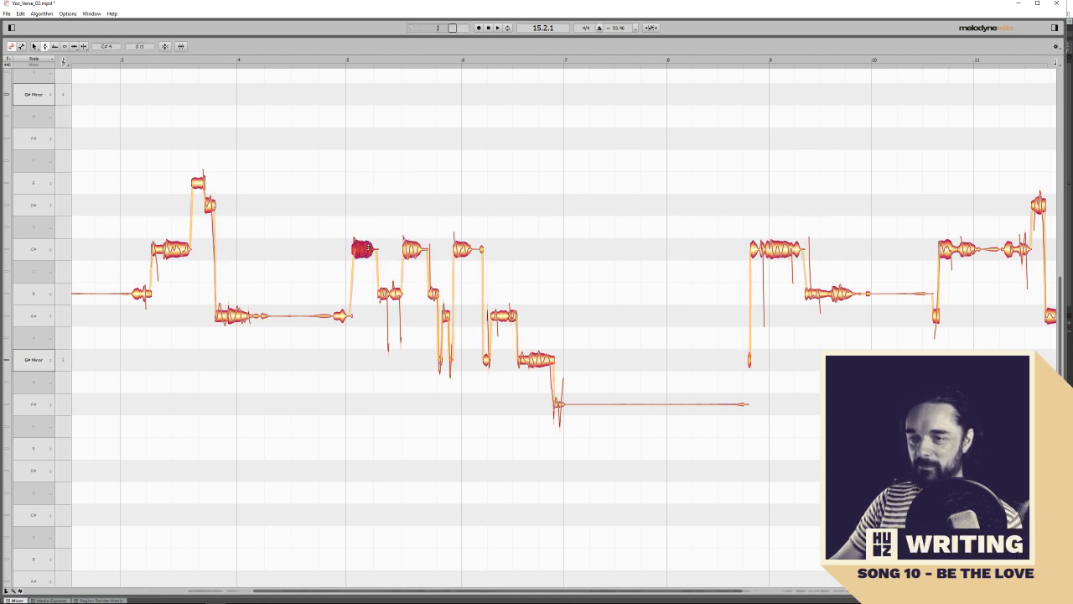
left_click_drag(365, 249, 365, 363)
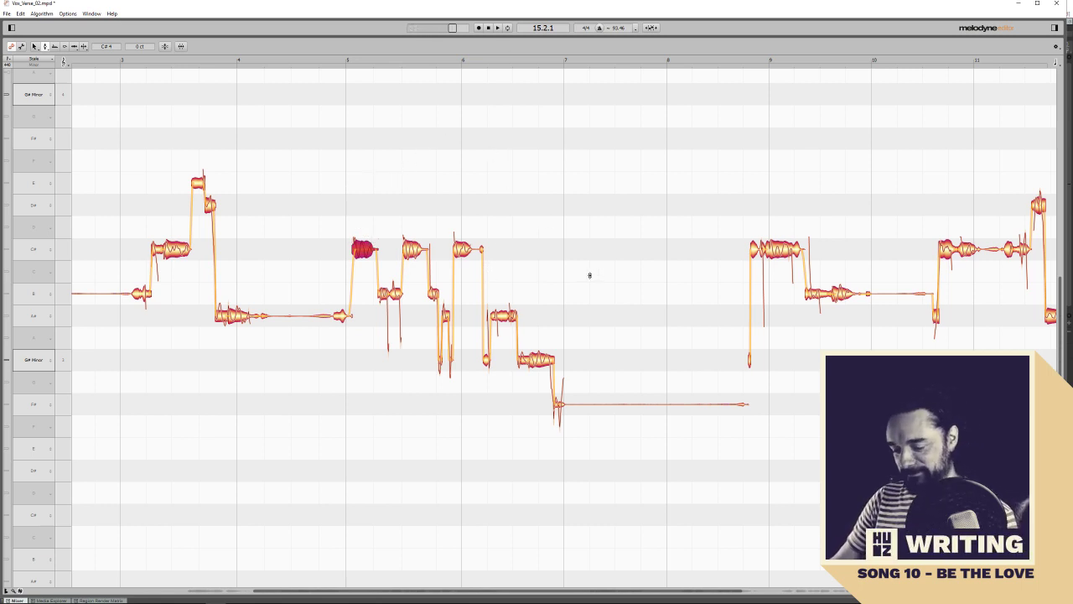
Check the tuned verse in playback, and export its entire length as Vox_Verse_02.wav at 44.1 kHz, 24-bit, in the Reaper folder
left_click(340, 65)
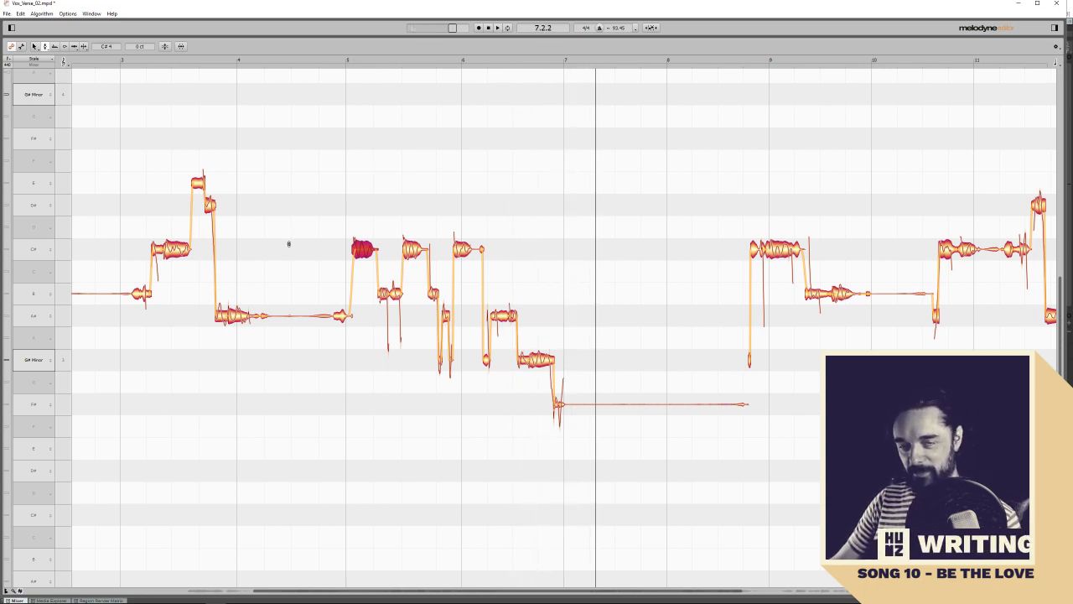
left_click(7, 13)
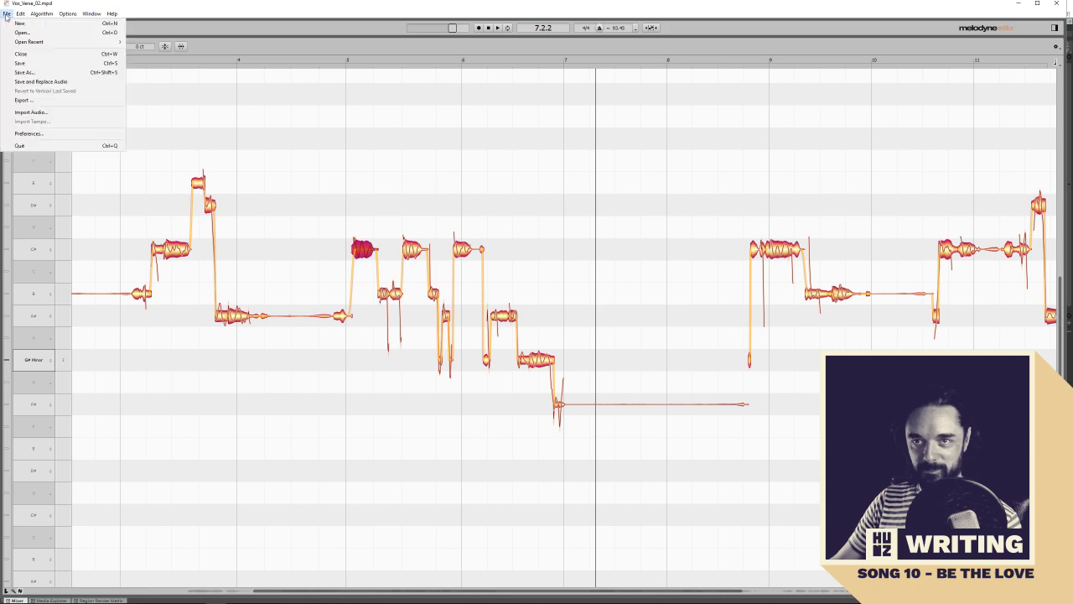
left_click(33, 100)
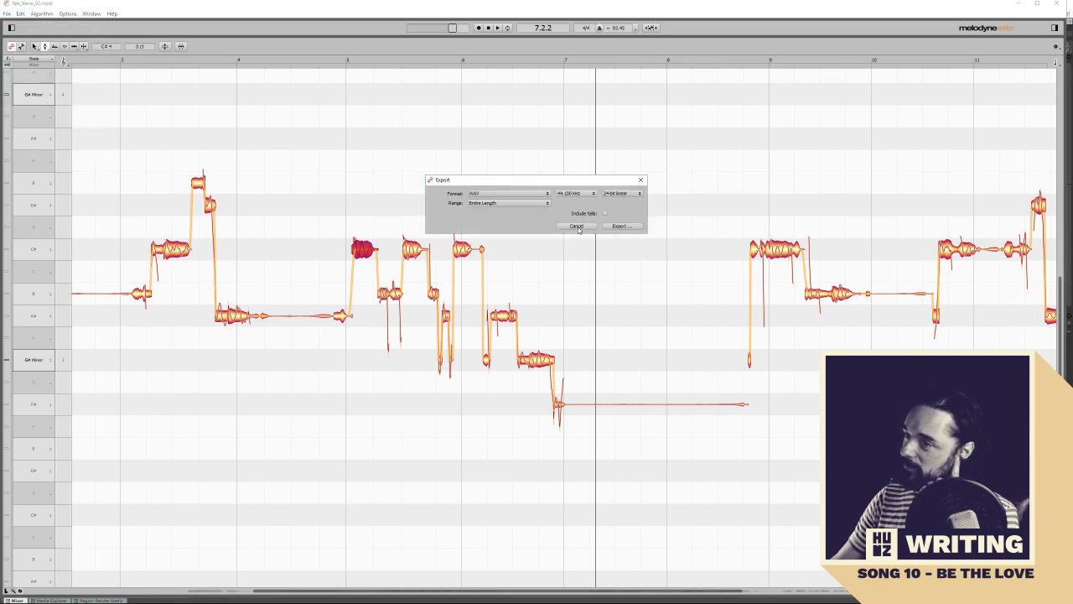
left_click(621, 225)
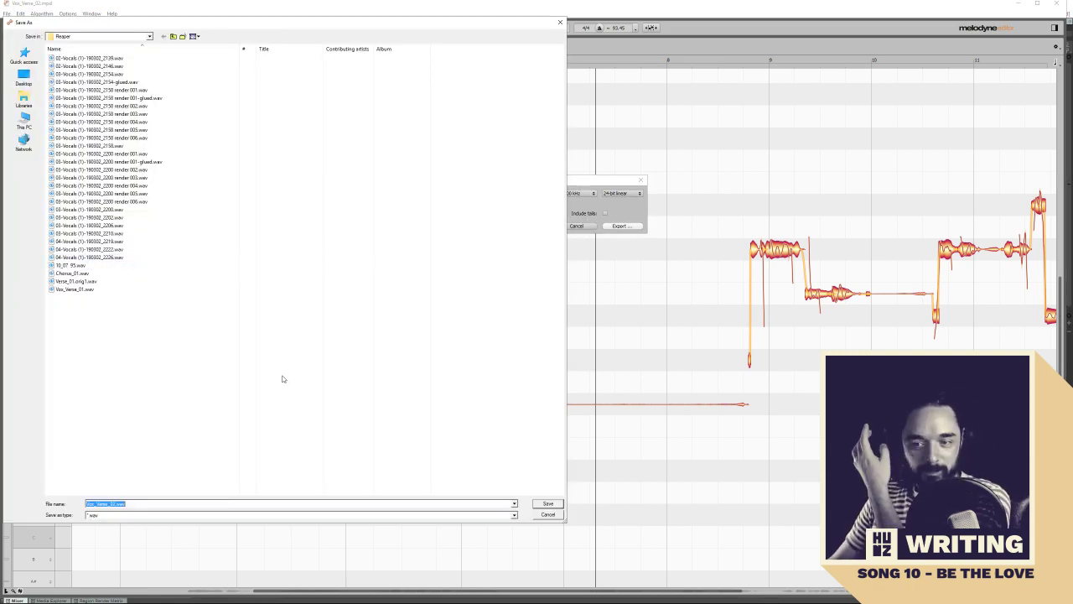
key("Return")
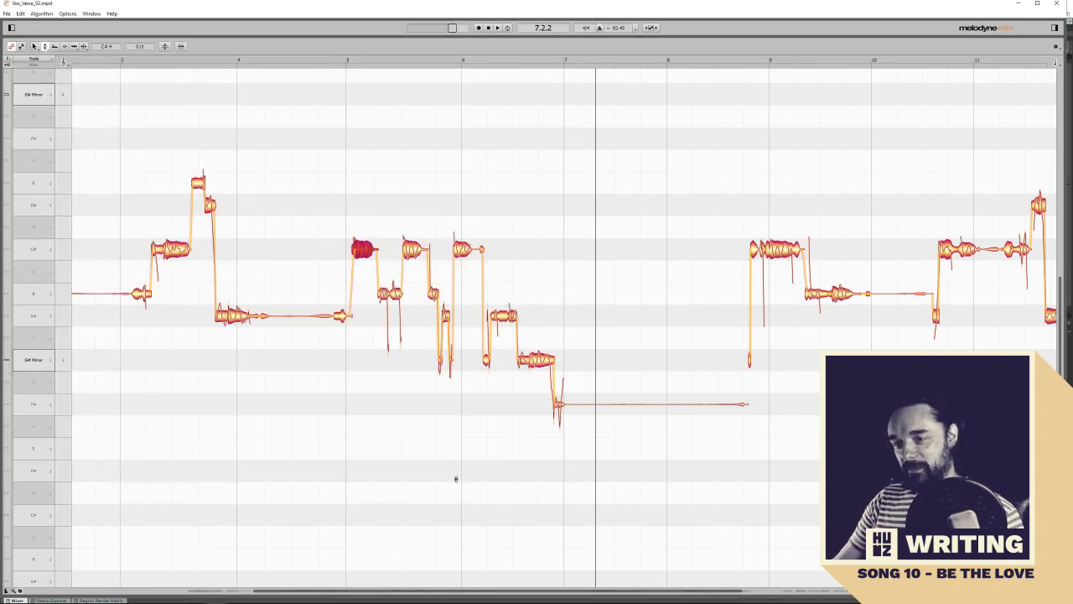
Switch to REAPER, close the WAV file info, and move the Media Item Properties window below the arrangement
key("alt+Tab")
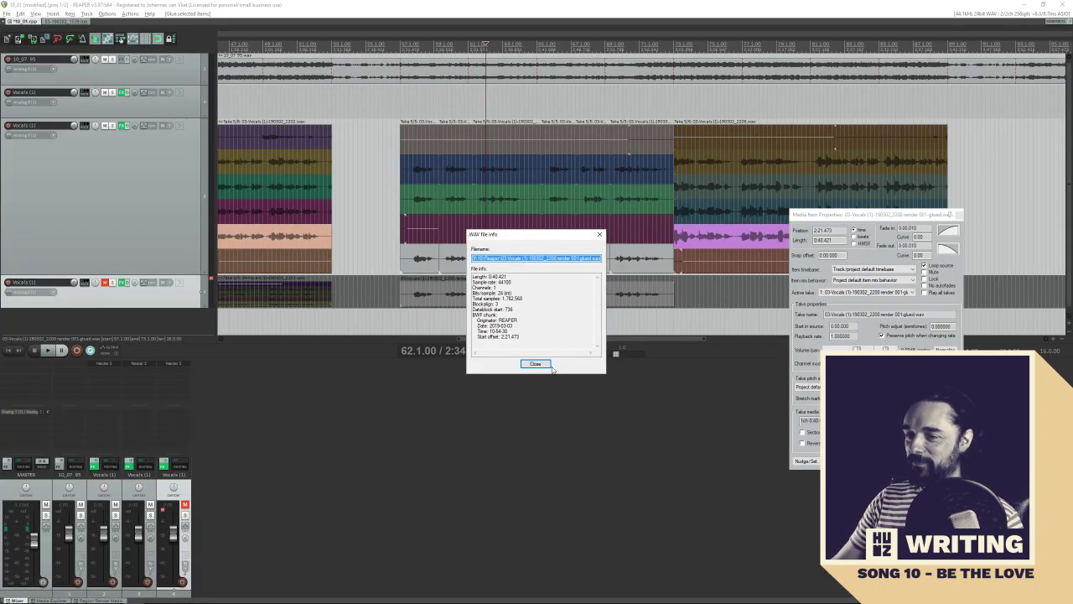
left_click(550, 364)
left_click_drag(933, 220, 711, 425)
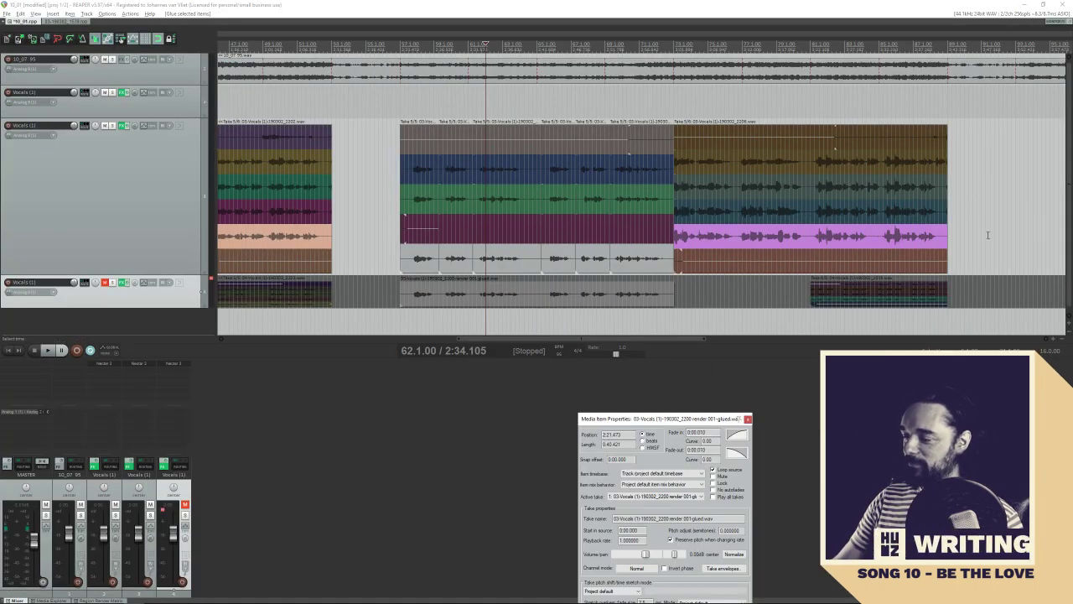
Go to the last vocal item and listen to its third take from bar 101.4 and from bar 116.4
left_click(1004, 230)
left_click_drag(1004, 231, 270, 210)
left_click(425, 262)
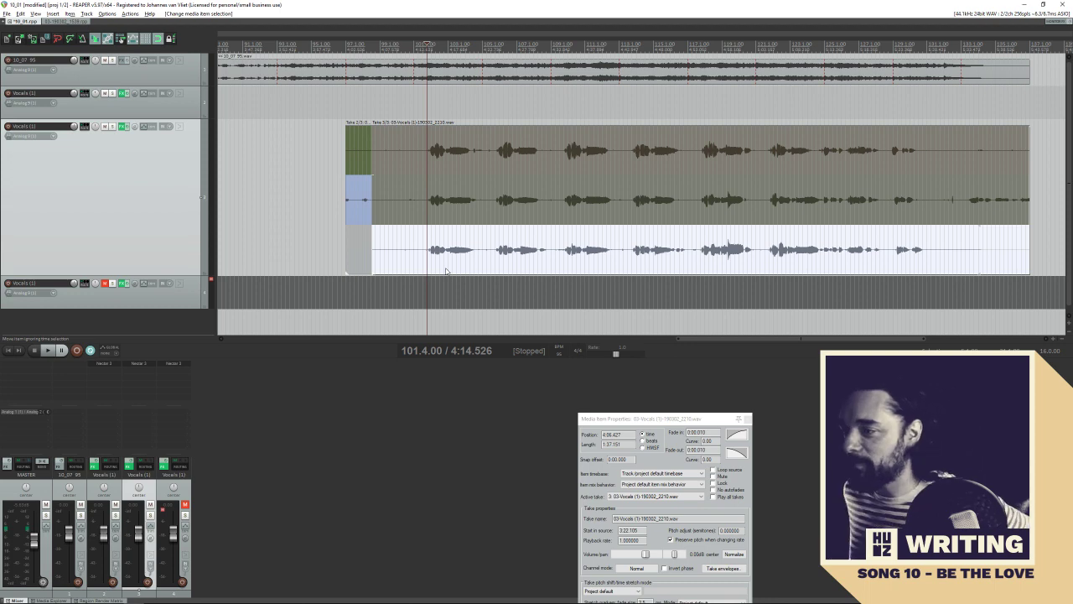
key("space")
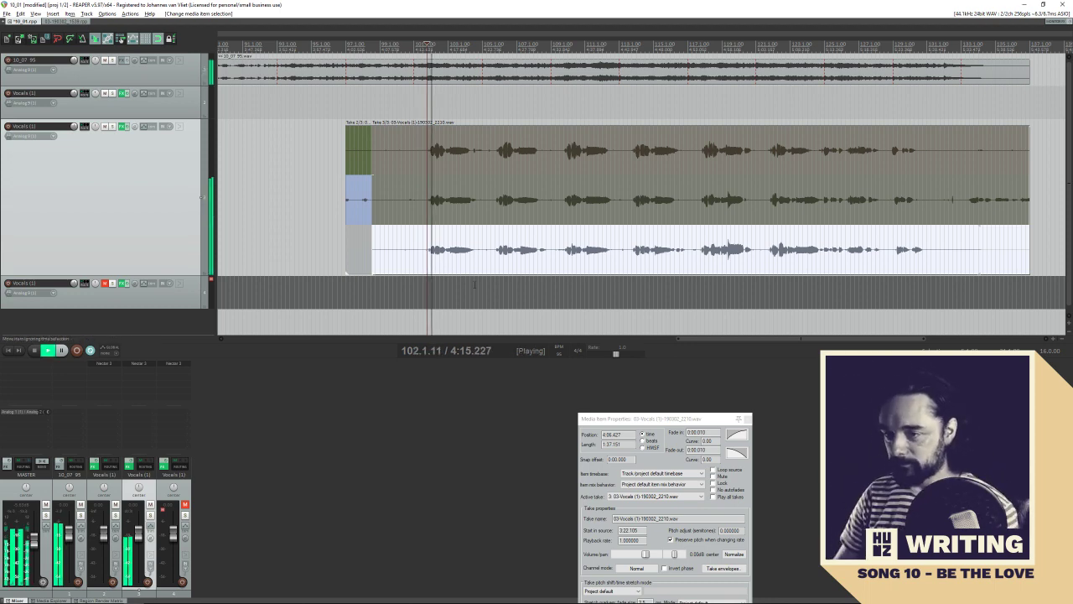
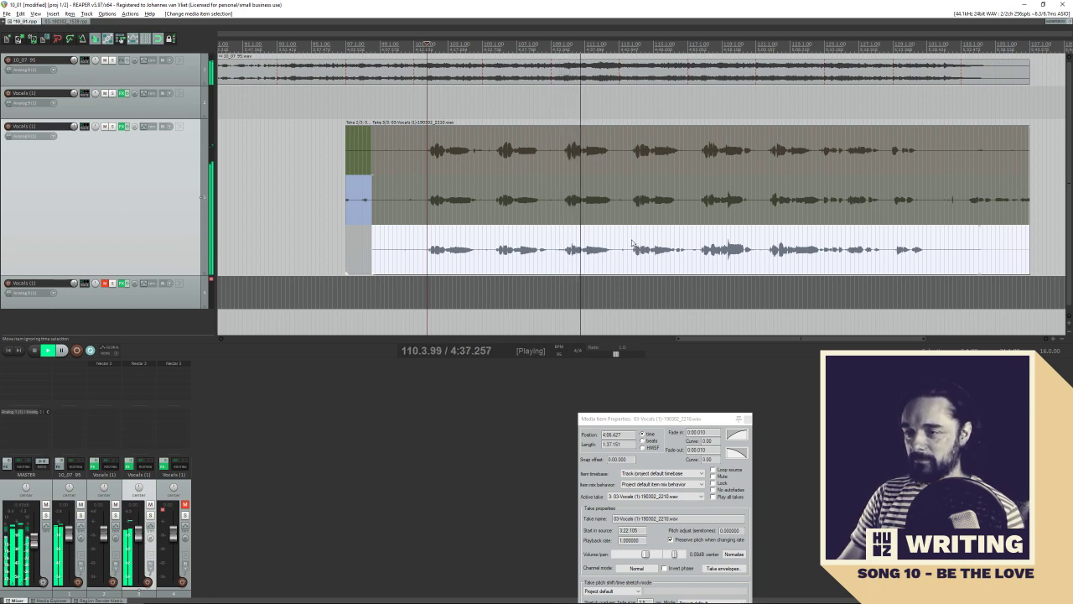
key("space")
left_click(684, 252)
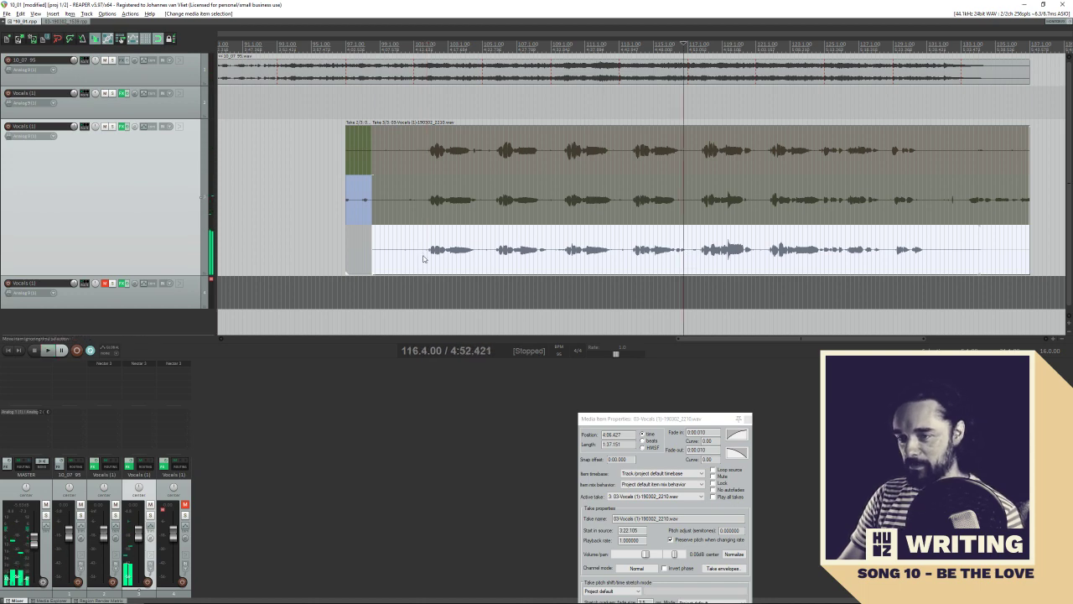
Trim both ends of the last vocal item so it starts at about 4:12.6 and lasts about 1:20.8
left_click(427, 256)
right_click(472, 249)
left_click(503, 255)
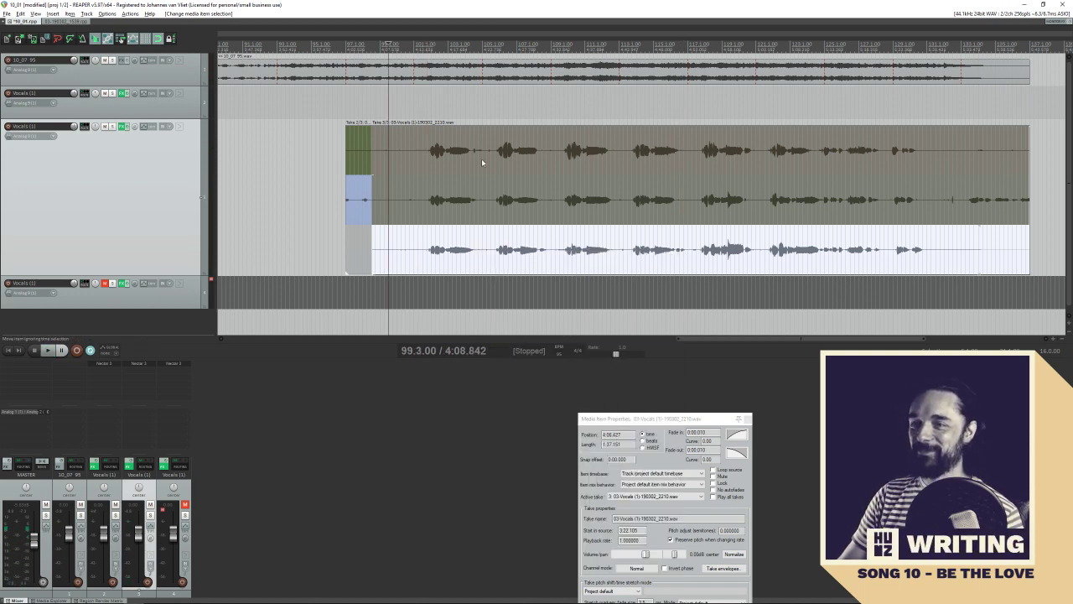
left_click_drag(371, 249, 413, 249)
scroll(649, 215, "right", 3)
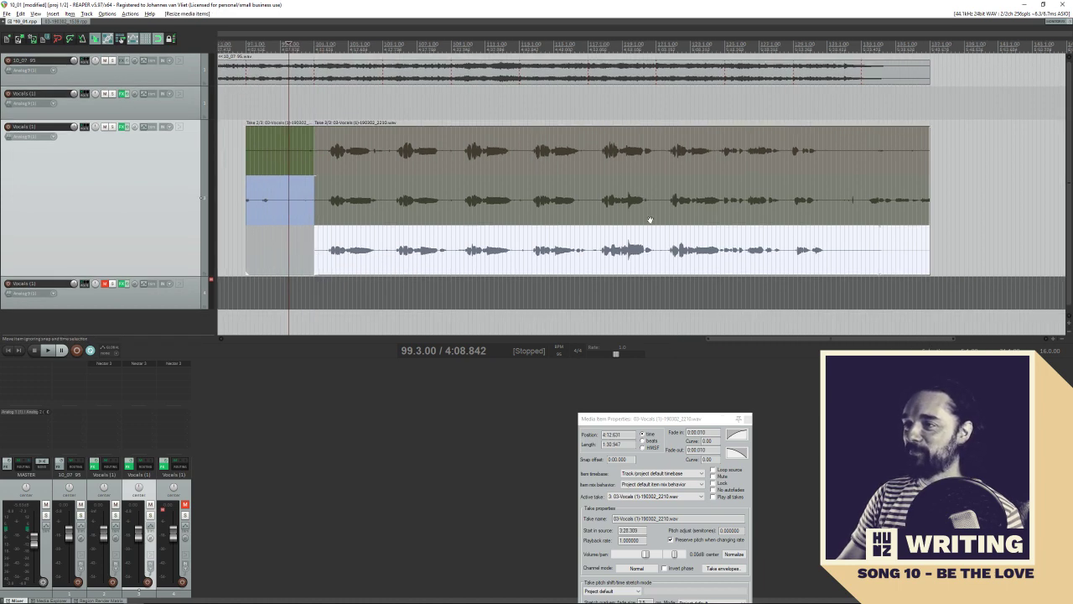
left_click_drag(929, 246, 863, 248)
scroll(570, 251, "left", 1)
left_click(798, 245)
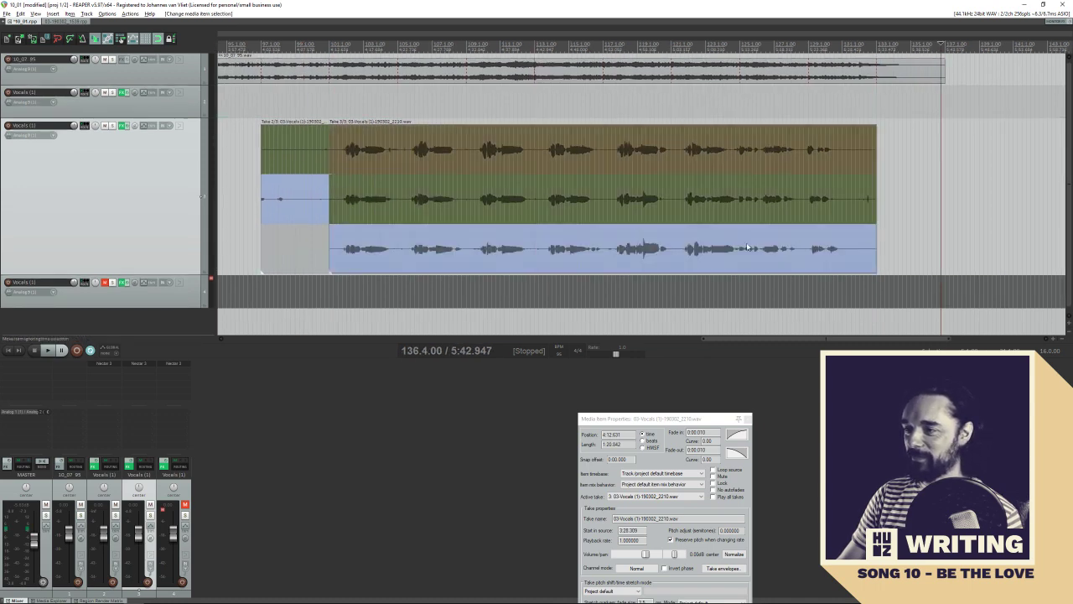
Glue the trimmed three-take vocal item into a single audio item
right_click(694, 254)
key("Escape")
left_click(437, 249)
left_click(381, 253)
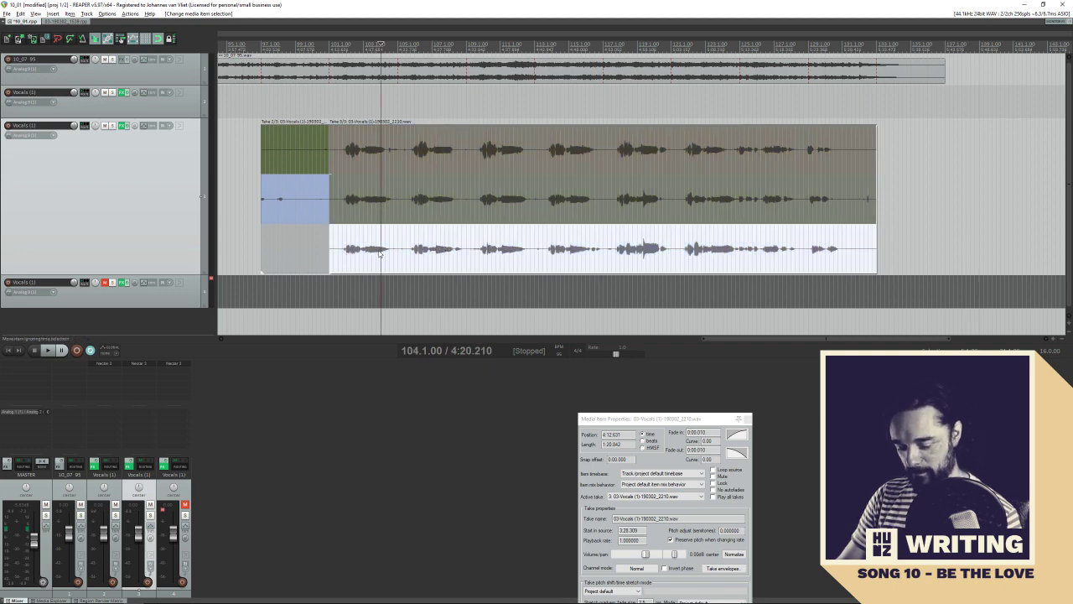
key("ctrl+g")
Examine the source file properties of the glued vocal item for its WAV file path
left_click(975, 205)
left_click(696, 201)
right_click(698, 201)
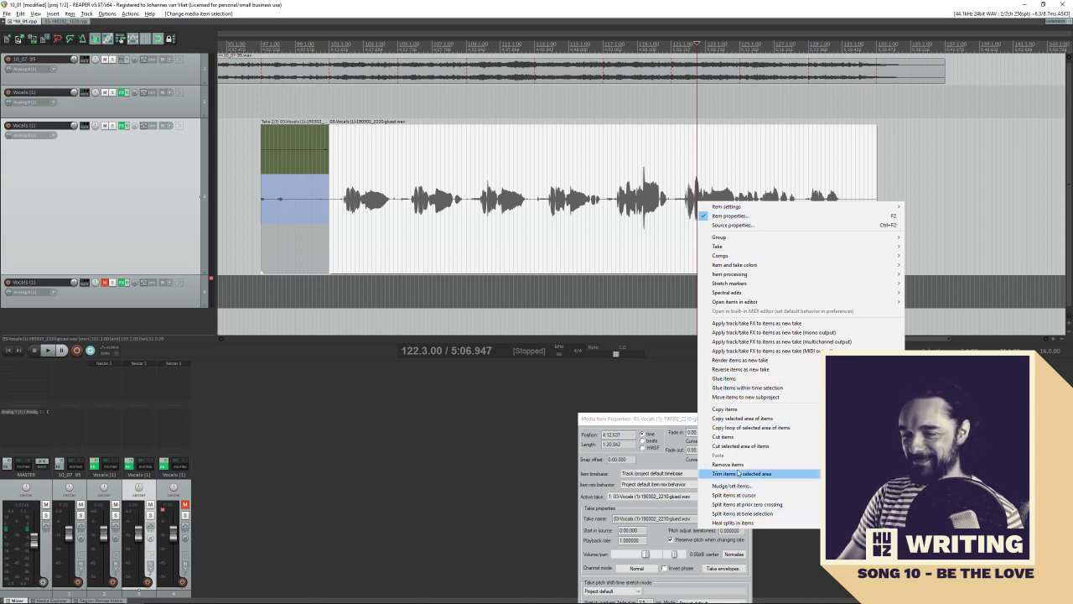
left_click(659, 417)
left_click_drag(660, 418, 752, 228)
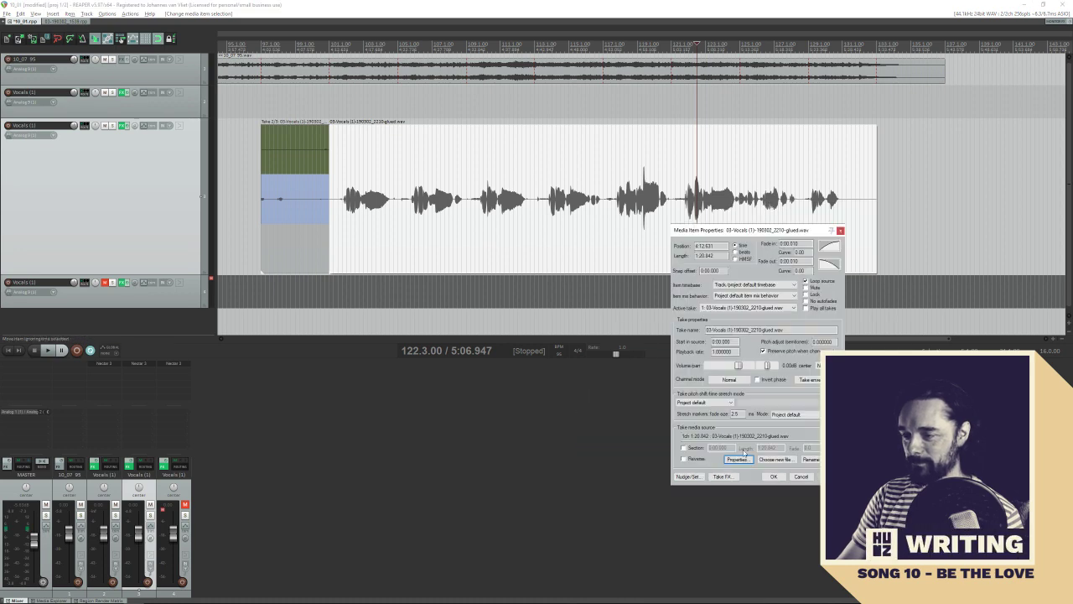
left_click(737, 459)
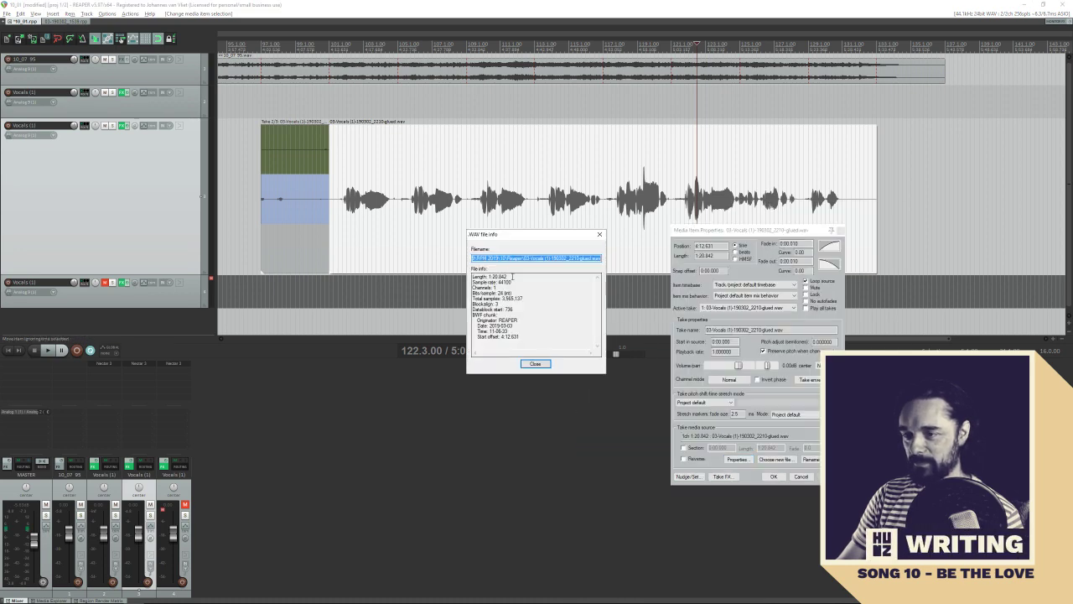
left_click(535, 363)
Switch to Melodyne and delete all notes from the open Vox_Verse_02 document
key("alt+Tab")
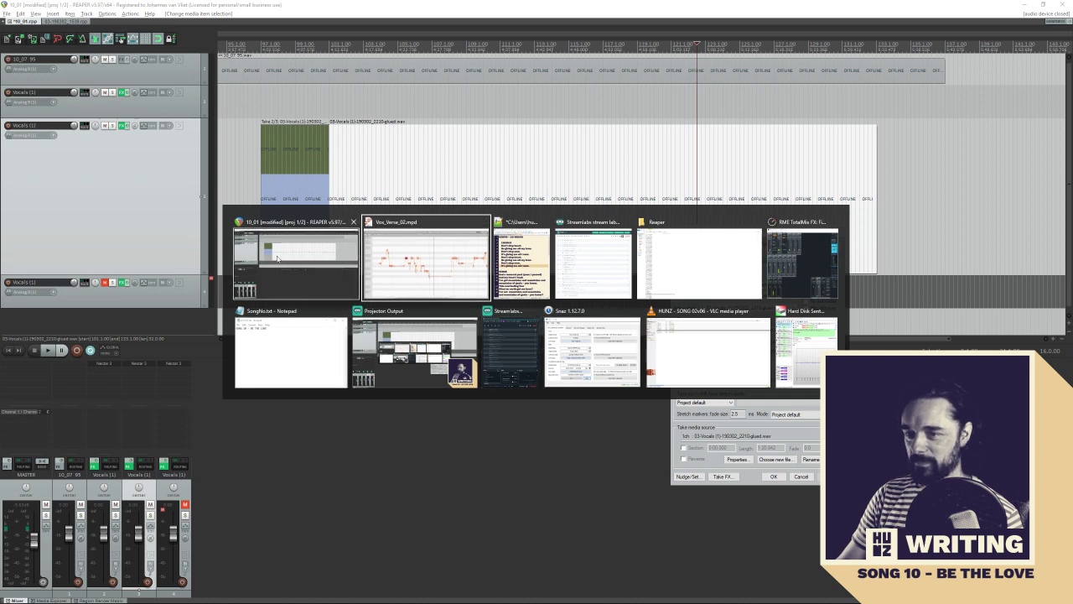
left_click(420, 269)
key("ctrl+a")
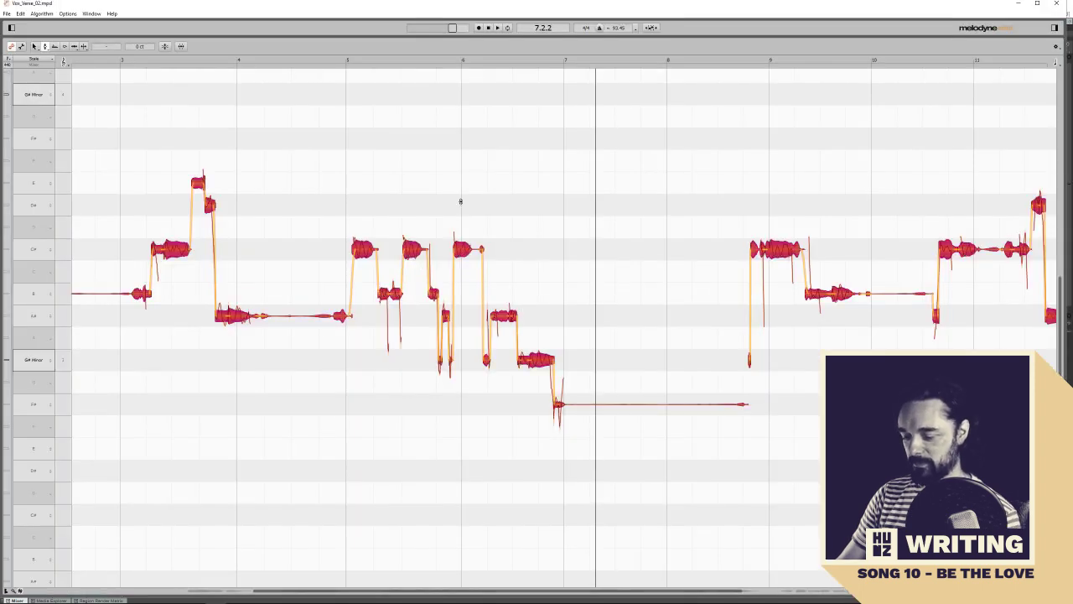
key("Delete")
scroll(618, 29, "up", 2)
Save the emptied document under the new name Vox_Bridge_Chorus in the Reaper folder
left_click(7, 13)
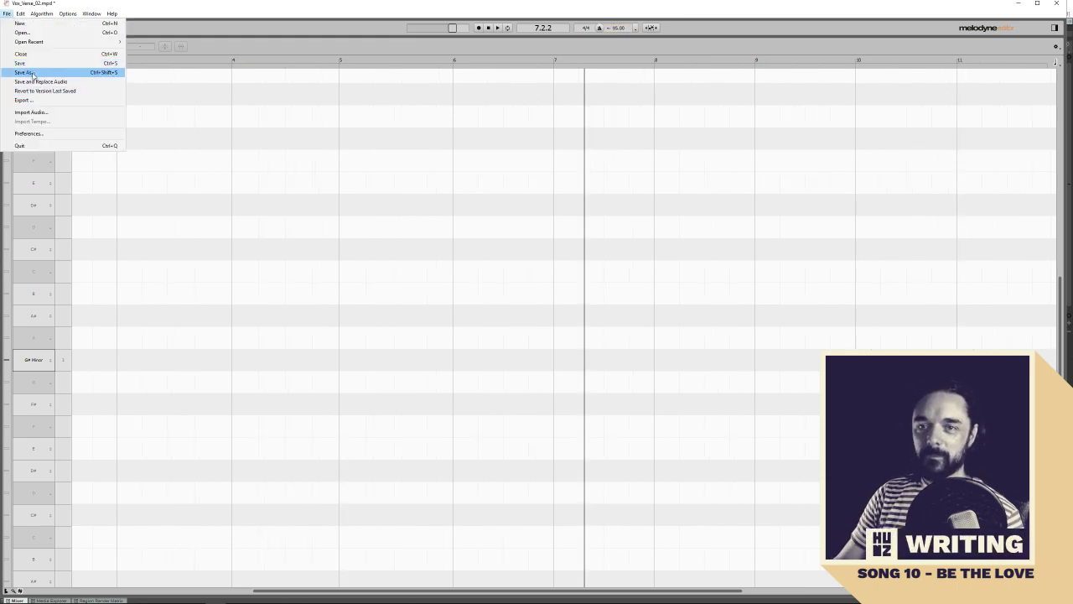
left_click(34, 71)
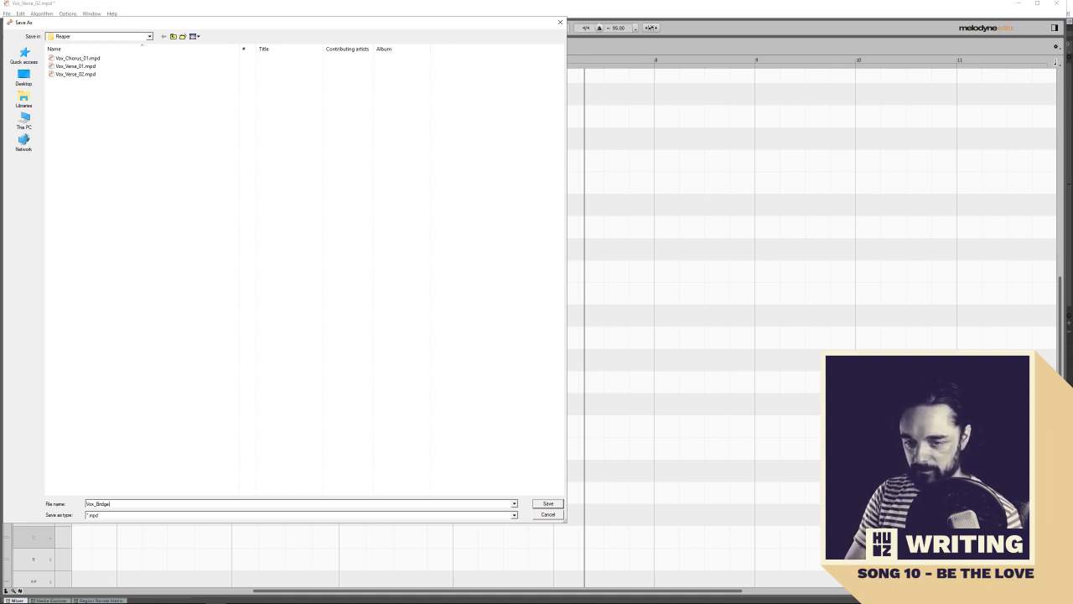
key("Return")
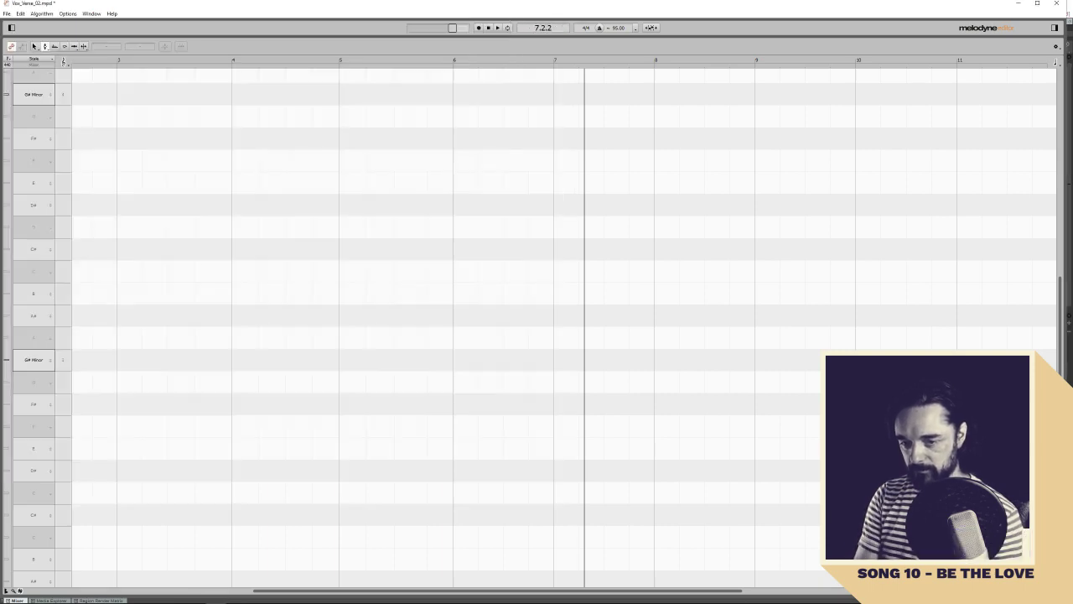
Import the glued bridge vocal recording and listen to its opening phrase from bar 1
left_click(6, 14)
left_click(30, 107)
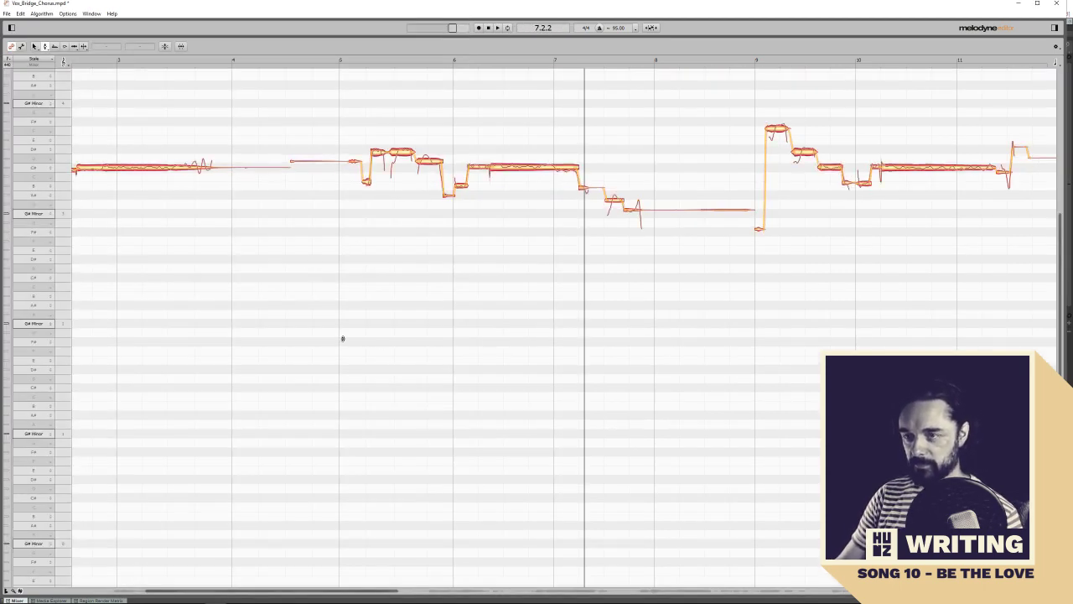
right_click(259, 211)
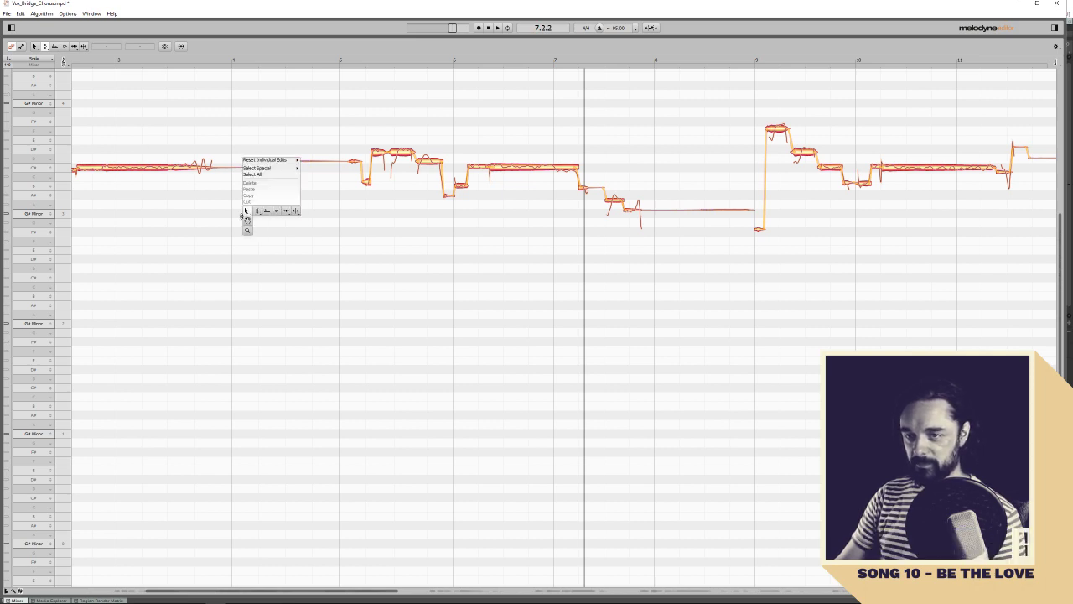
left_click(248, 228)
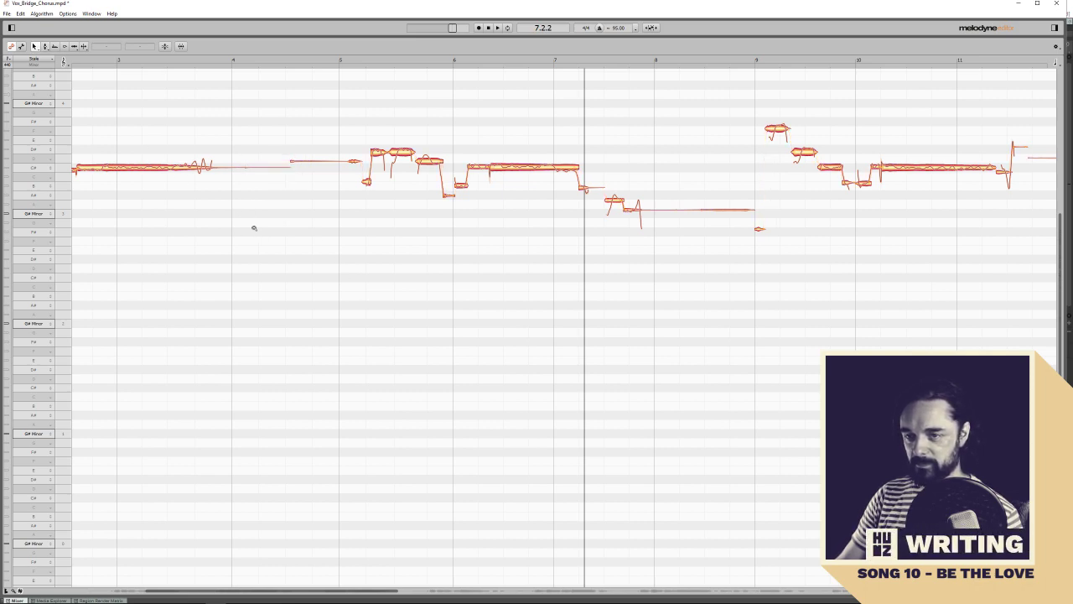
left_click_drag(255, 228, 498, 318)
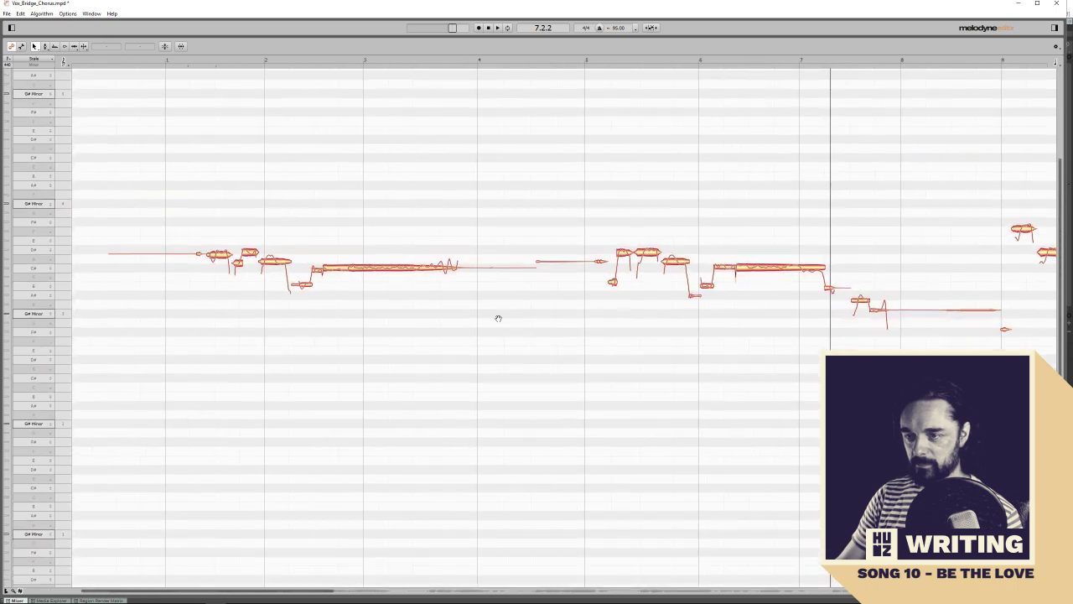
scroll(497, 314, "down", 5)
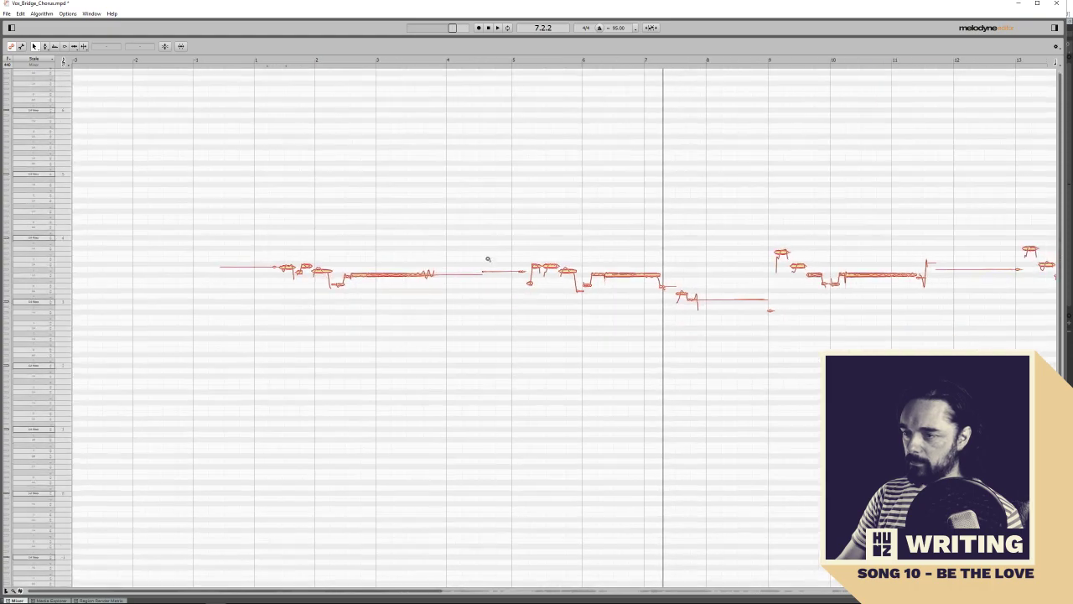
left_click_drag(486, 259, 492, 343)
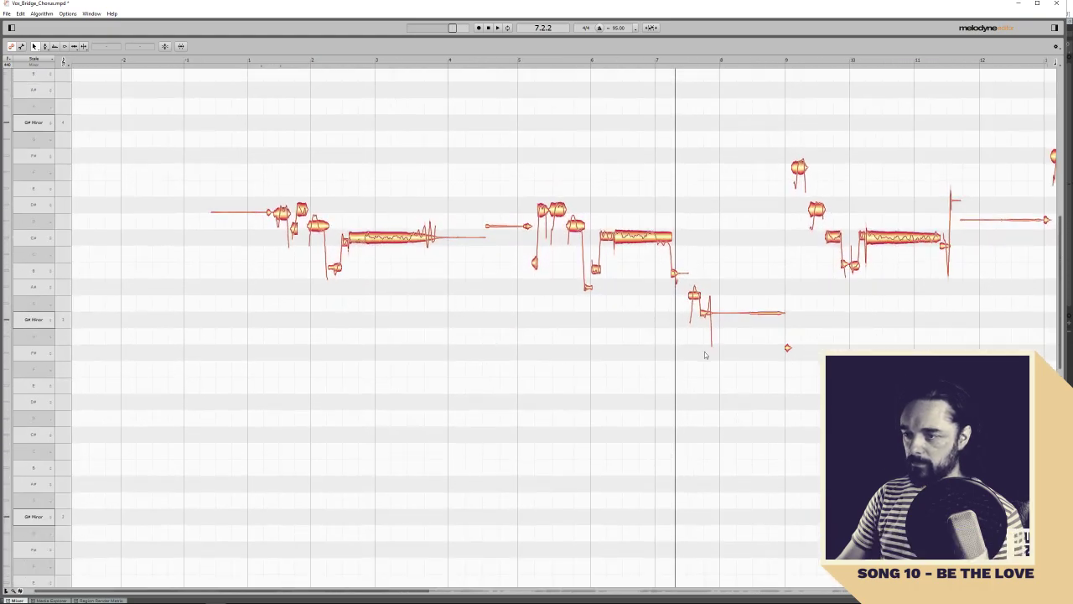
left_click_drag(818, 363, 640, 385)
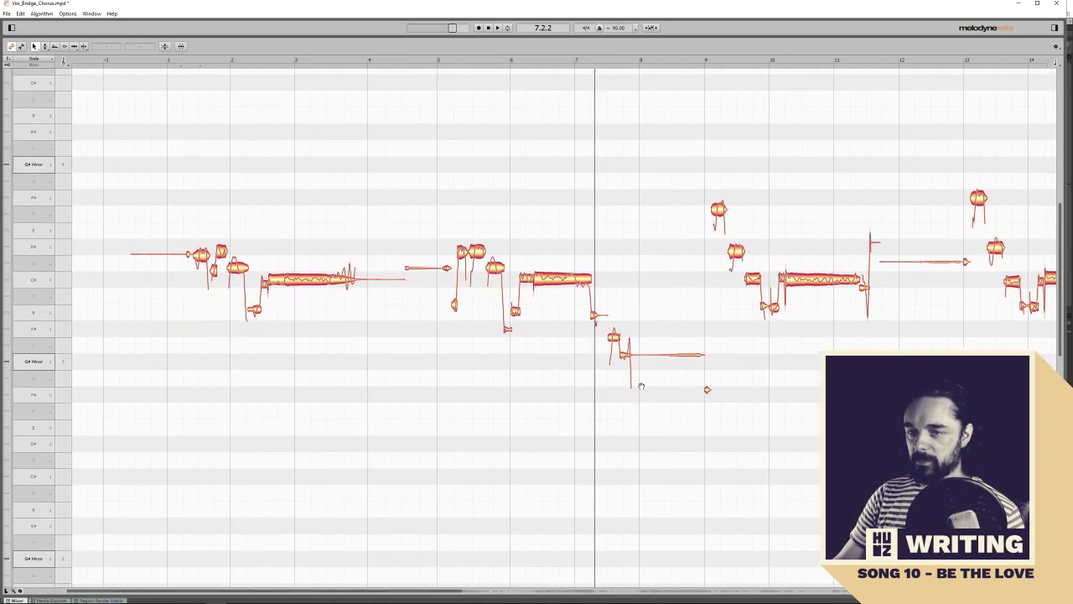
left_click(182, 64)
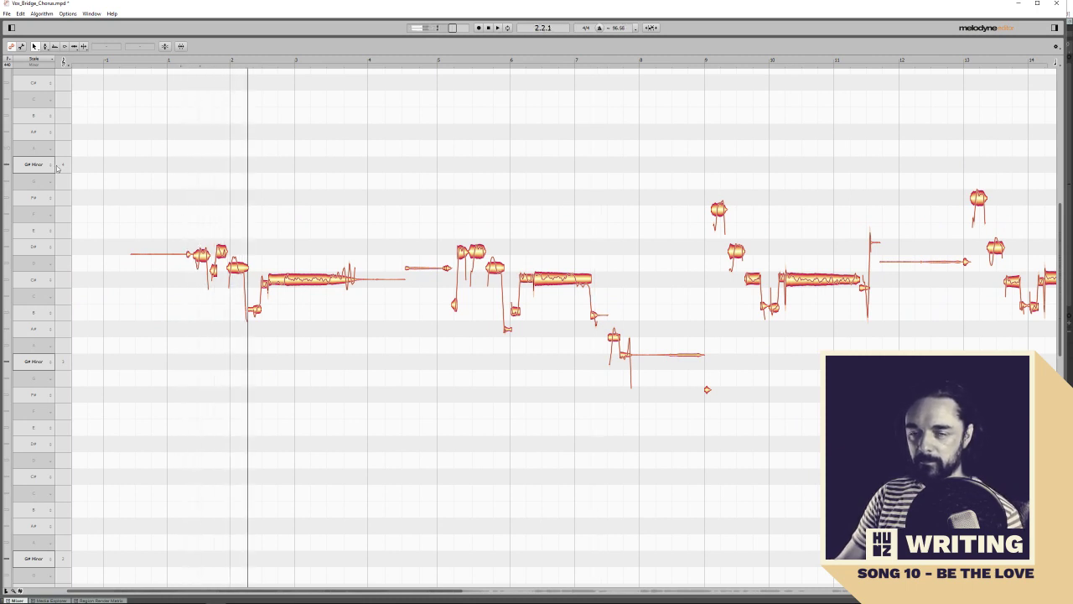
Split the D notes at the start of bar 2 and late in bar 5 into three each with the Note Separation Tool
left_click(83, 46)
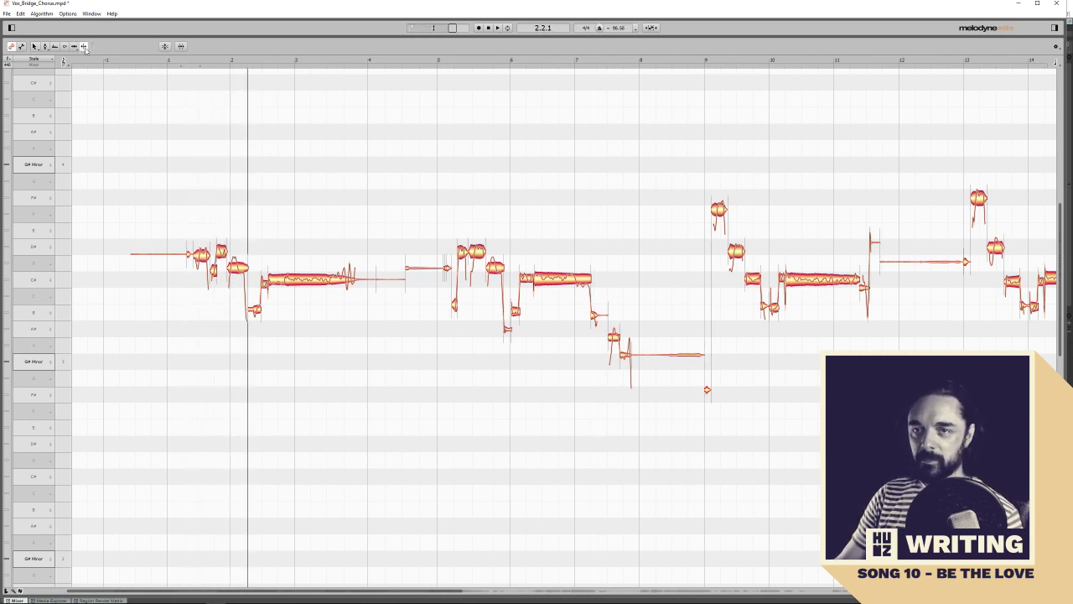
left_click(238, 267)
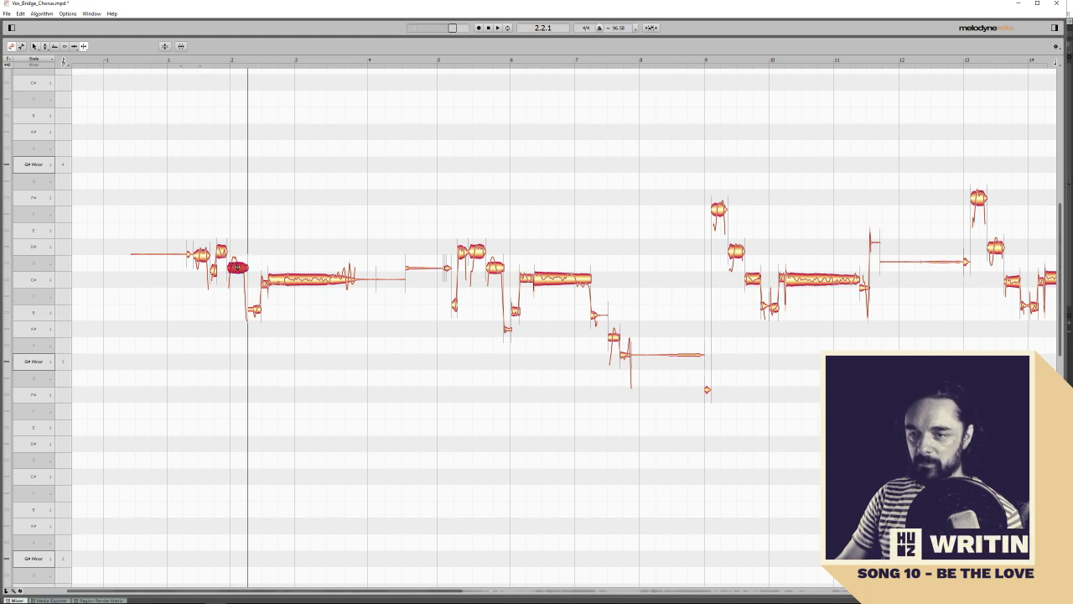
left_click(206, 61)
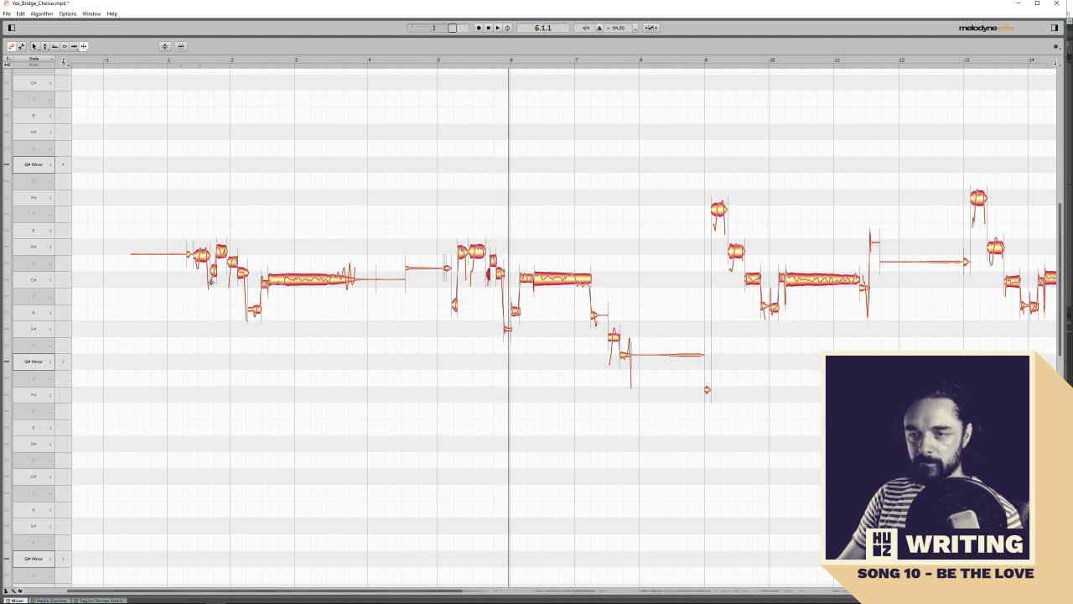
left_click(220, 64)
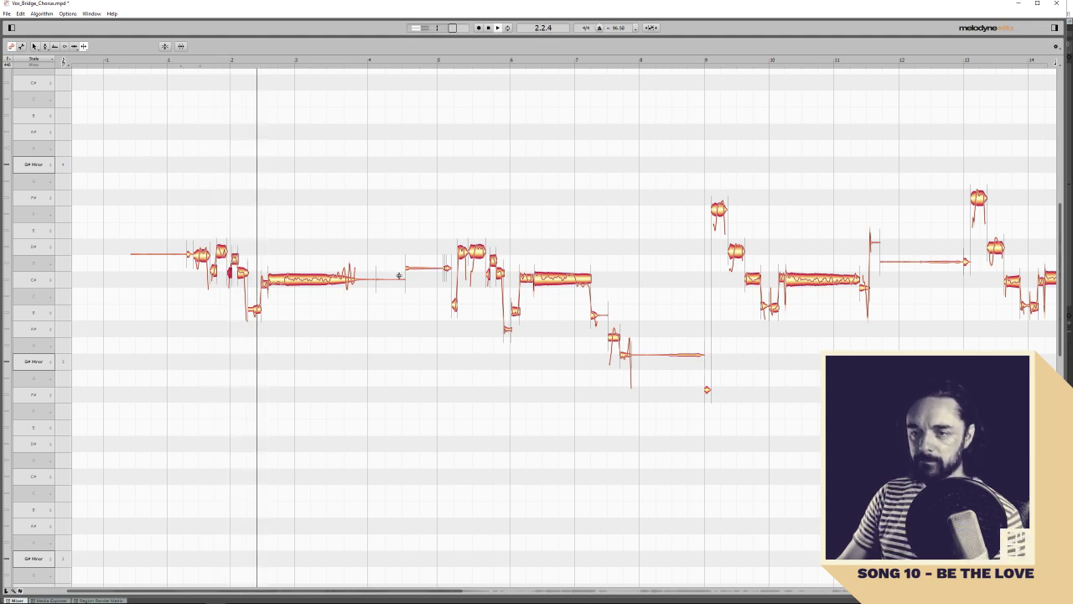
Try reducing the pitch drift of the long C# note across bars 2 and 3 to -40% and play it back
left_click(515, 64)
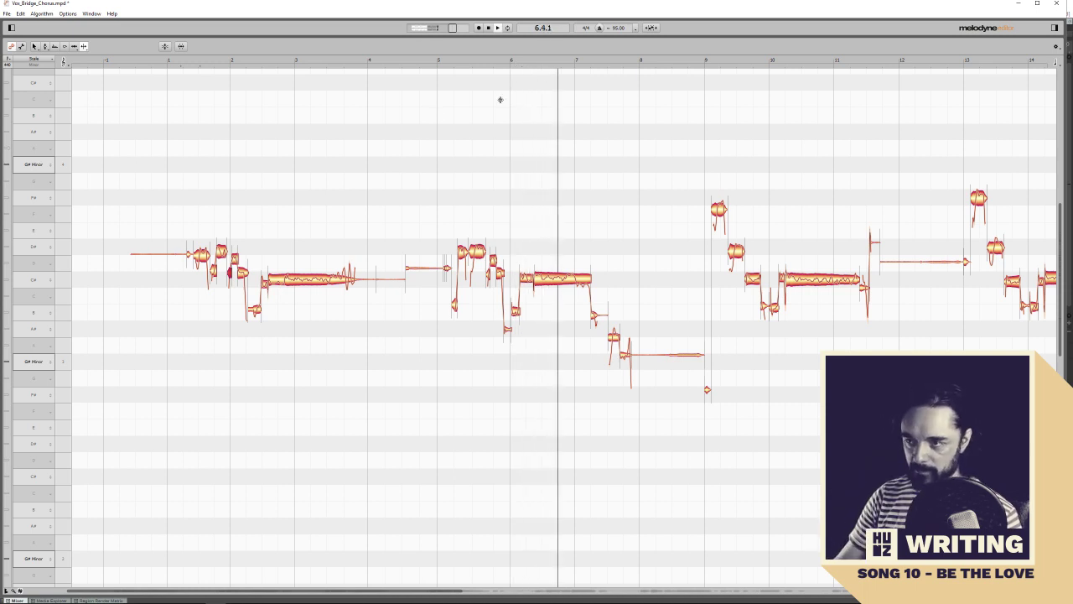
left_click(38, 47)
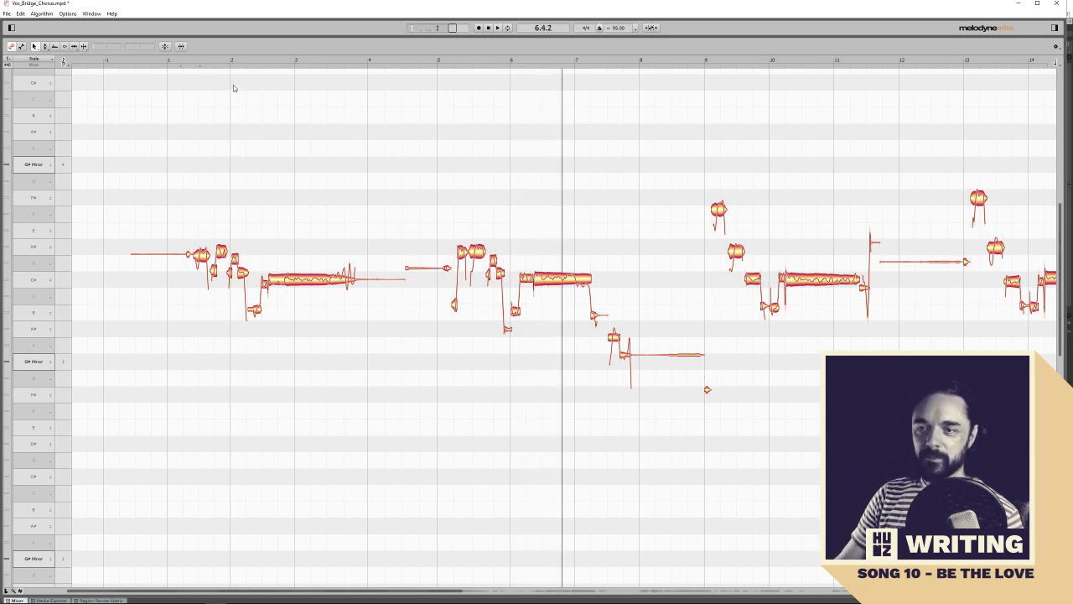
left_click(306, 273)
right_click(292, 275)
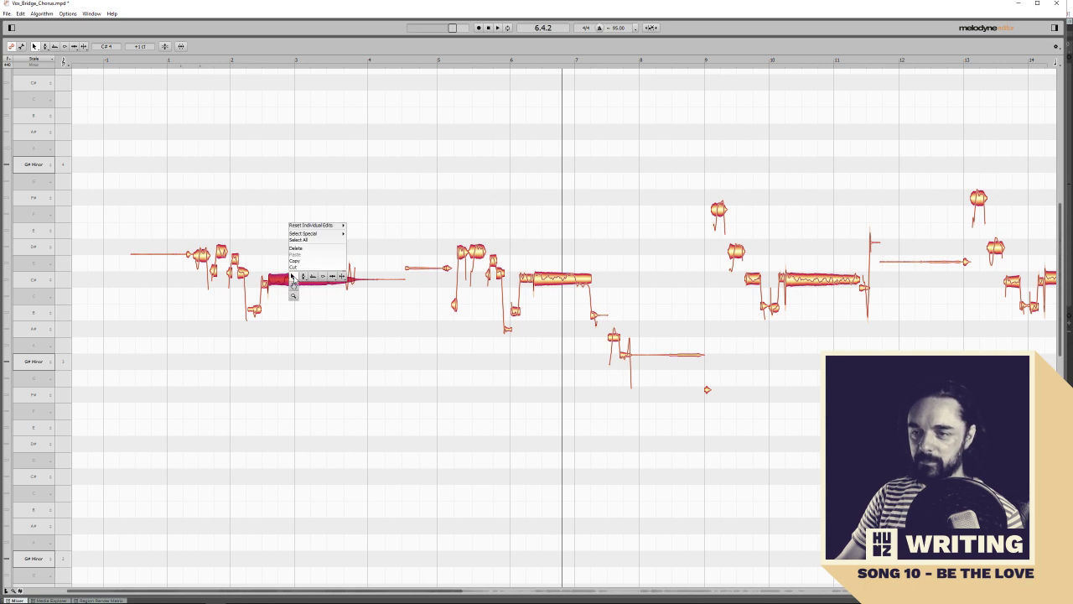
left_click(302, 293)
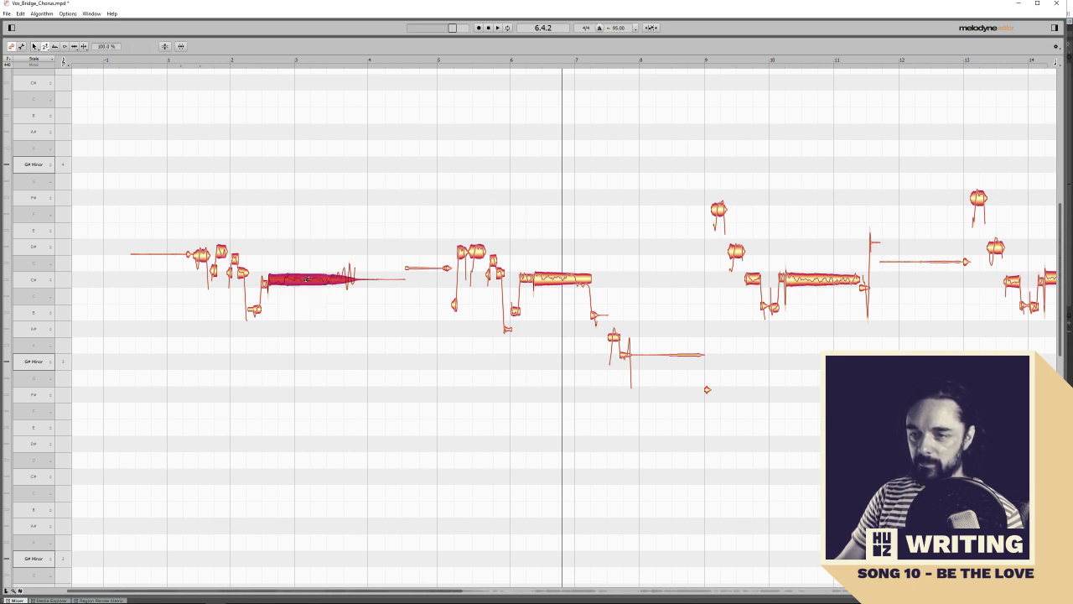
left_click_drag(308, 284, 307, 302)
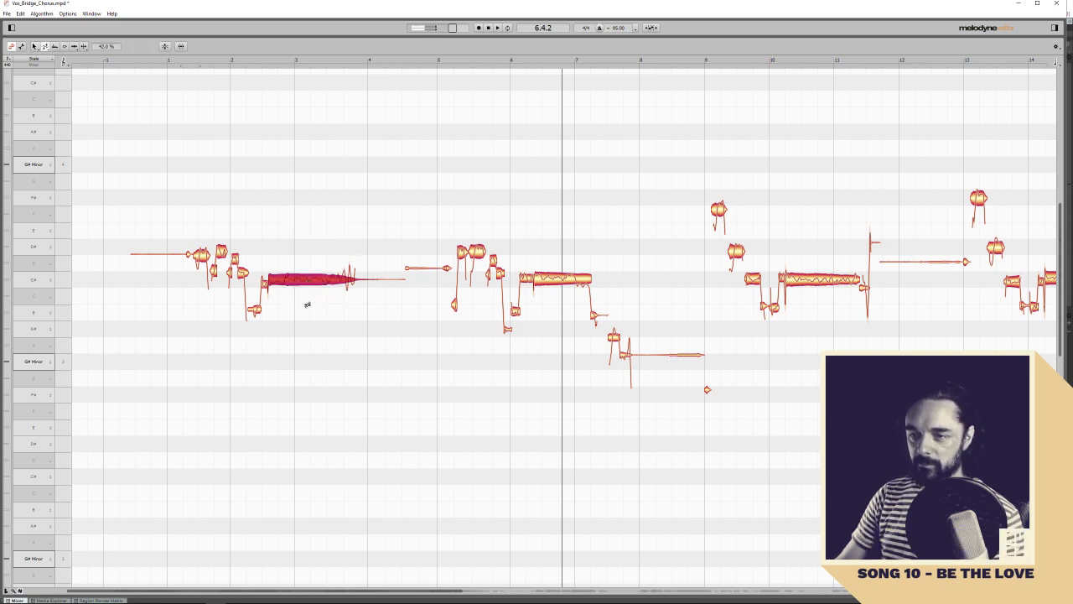
left_click_drag(306, 344, 307, 342)
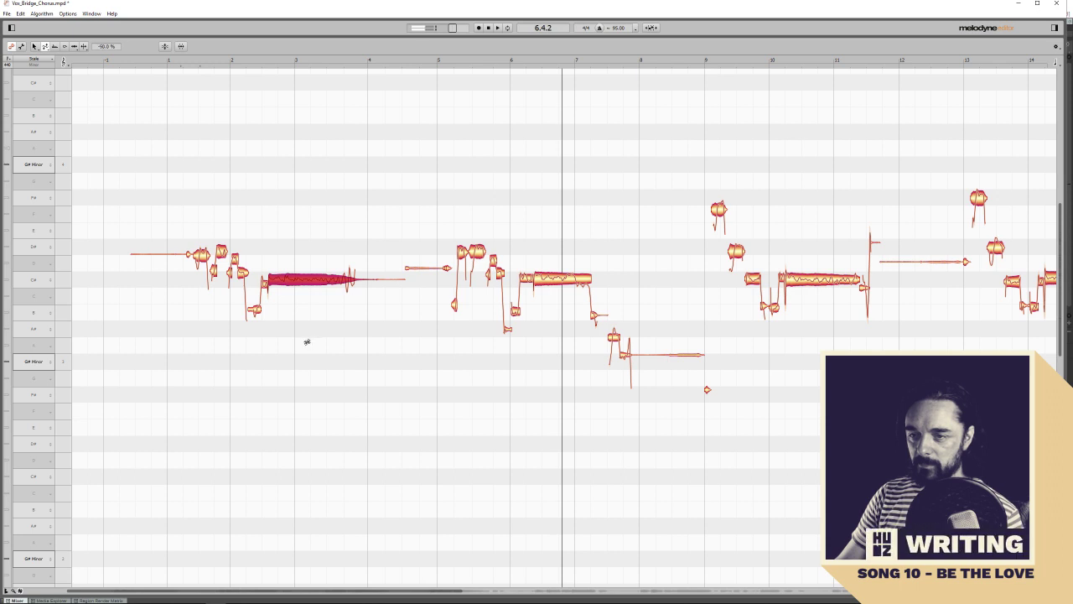
left_click(242, 62)
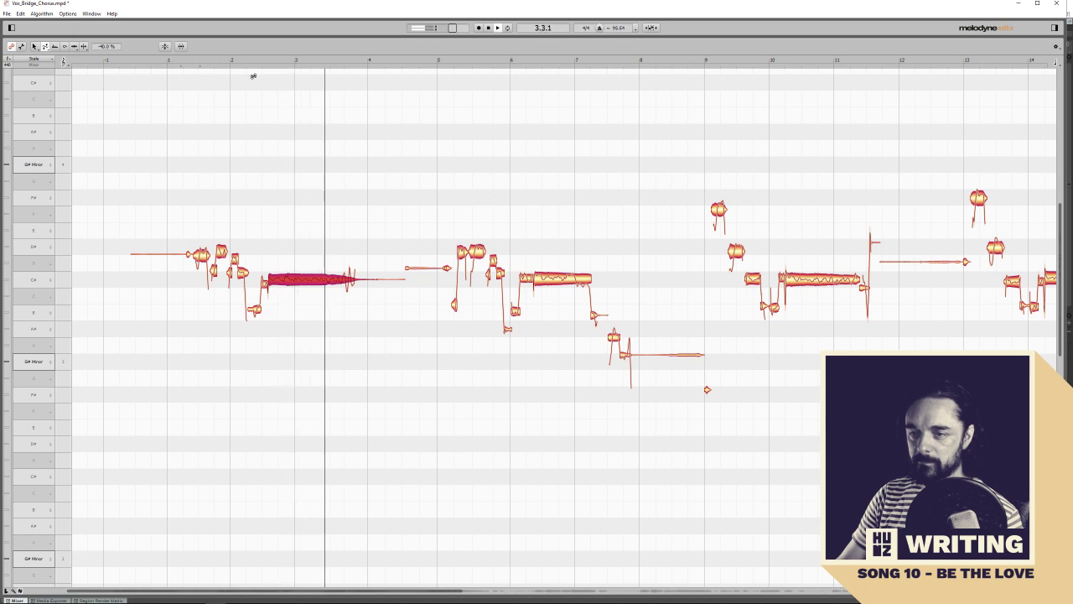
Try lowering the pitch modulation of the same long C# note to 45% and listen to it again
right_click(306, 285)
left_click(307, 286)
left_click_drag(312, 294, 311, 300)
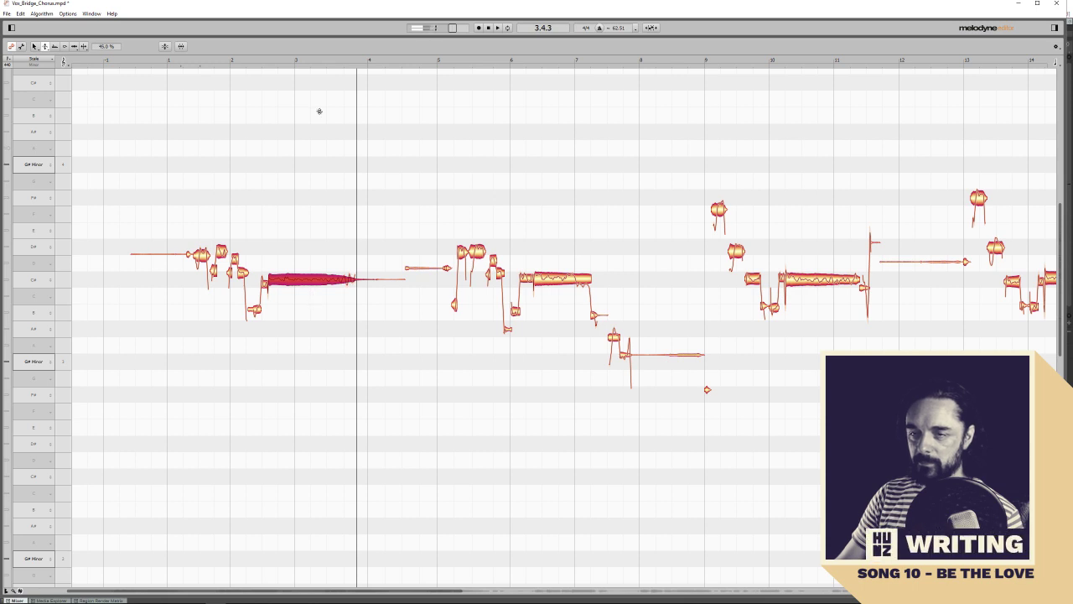
left_click(255, 63)
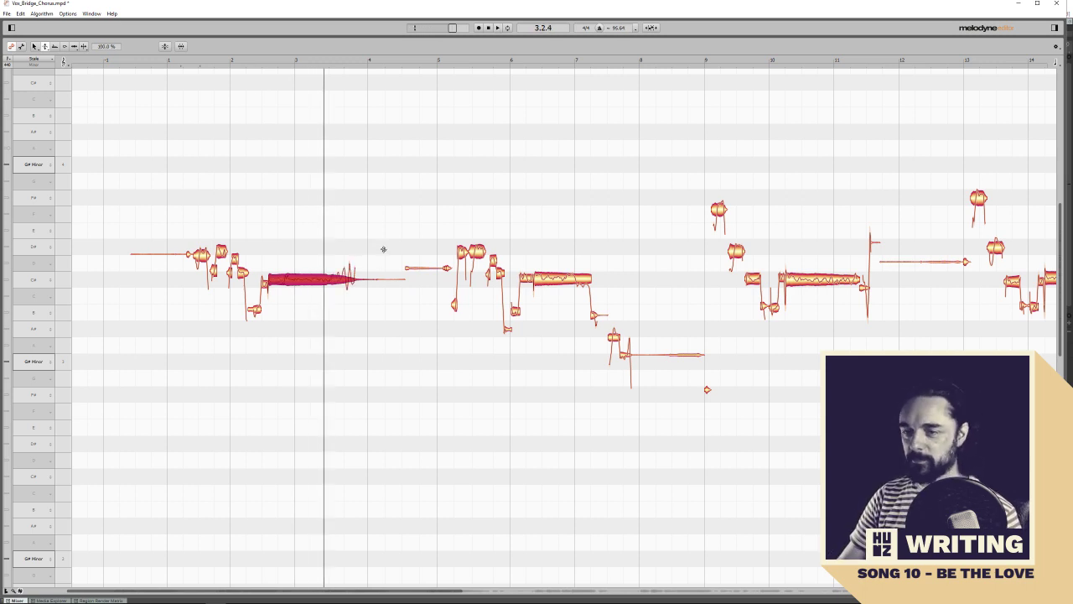
Split the long C# note of bar 6 at bar 7 and the short note in the middle of bar 7 with the Note Separation Tool
left_click(525, 62)
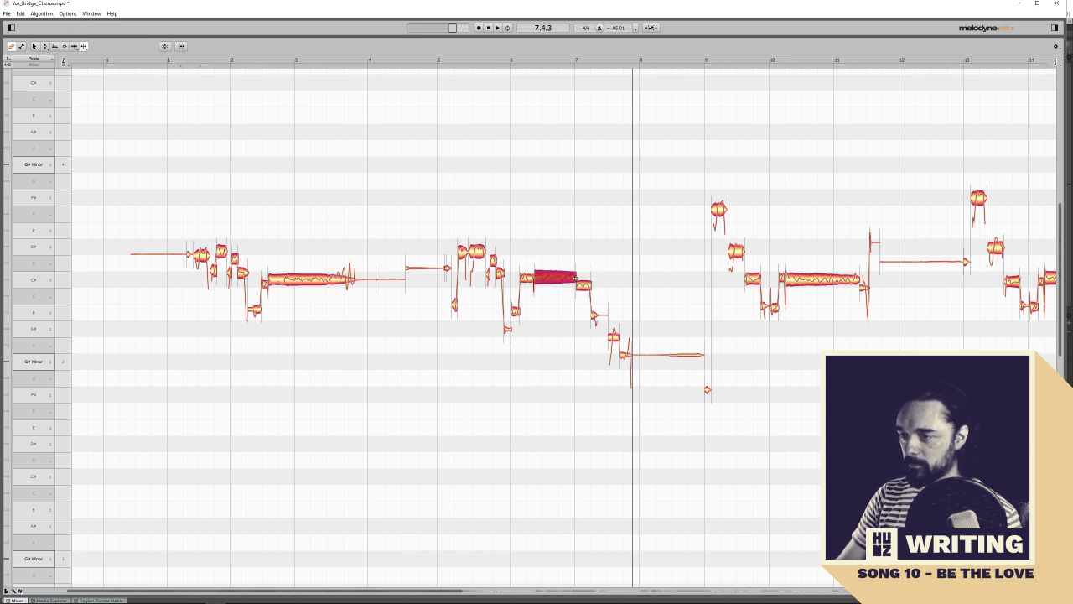
key("space")
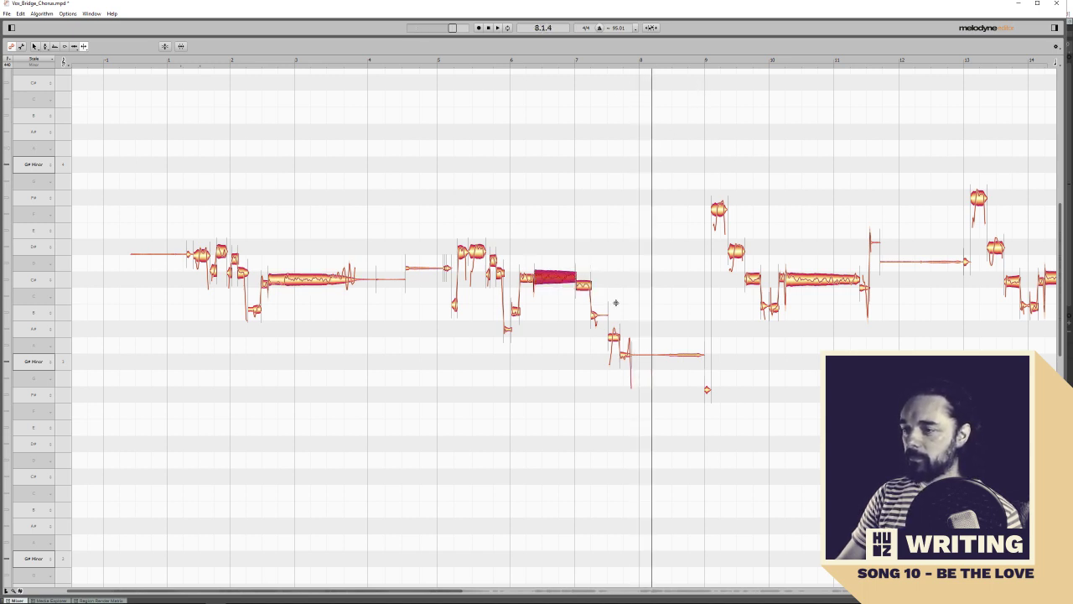
left_click(598, 66)
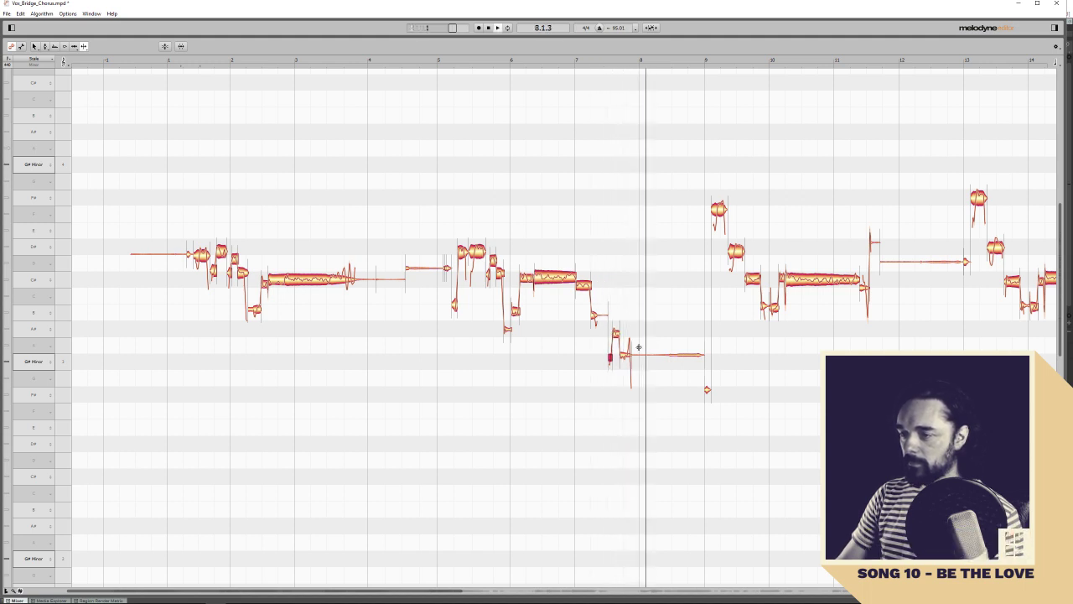
Play on from bar 9 to check the note separations, and split the G note at the start of bar 17 in two
left_click(712, 61)
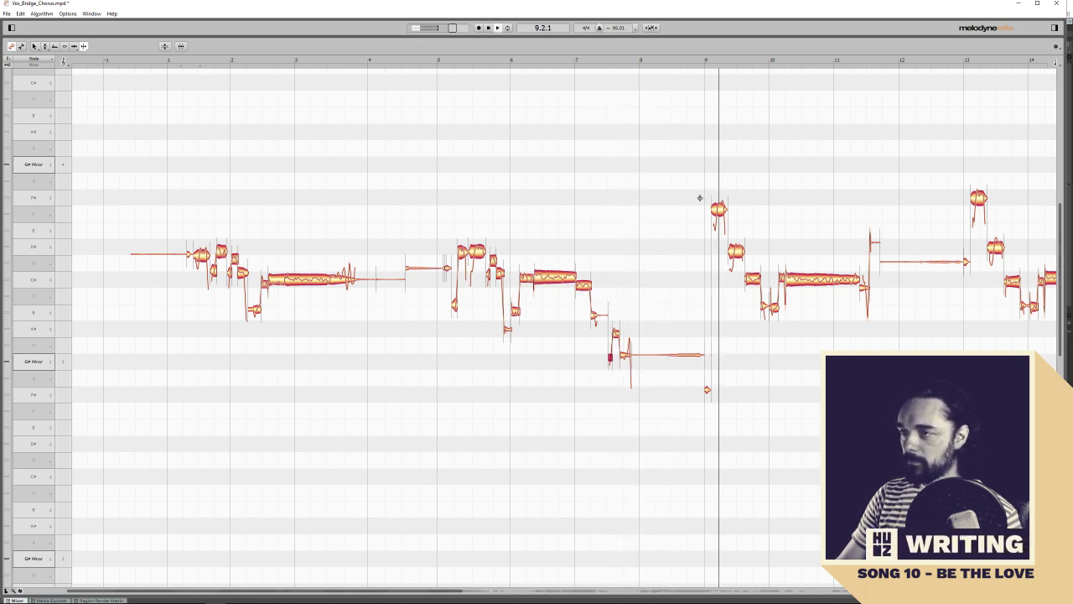
left_click_drag(675, 411, 201, 444)
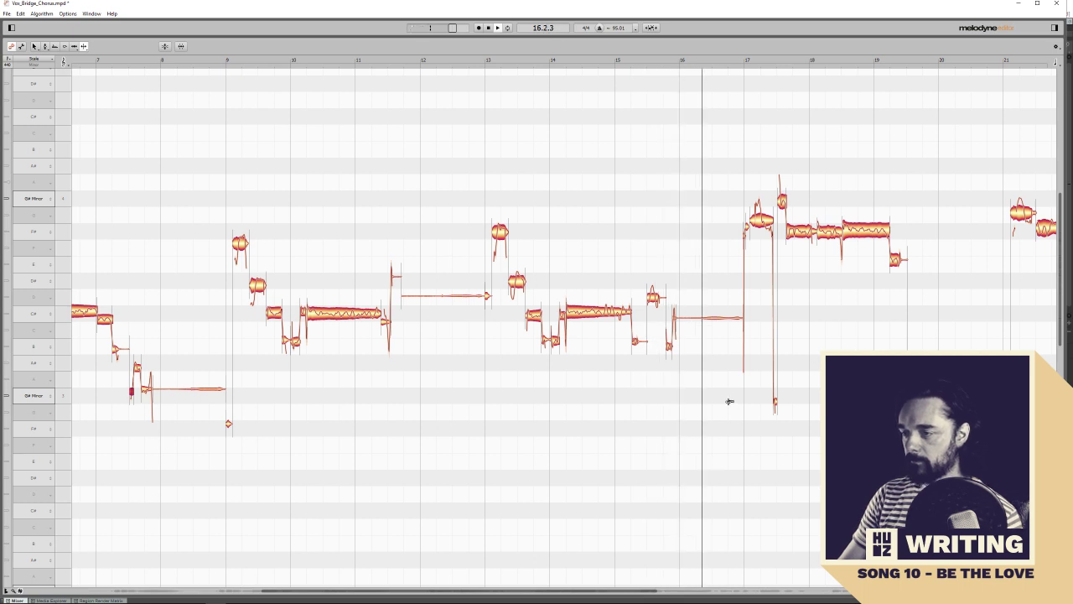
left_click_drag(721, 400, 400, 395)
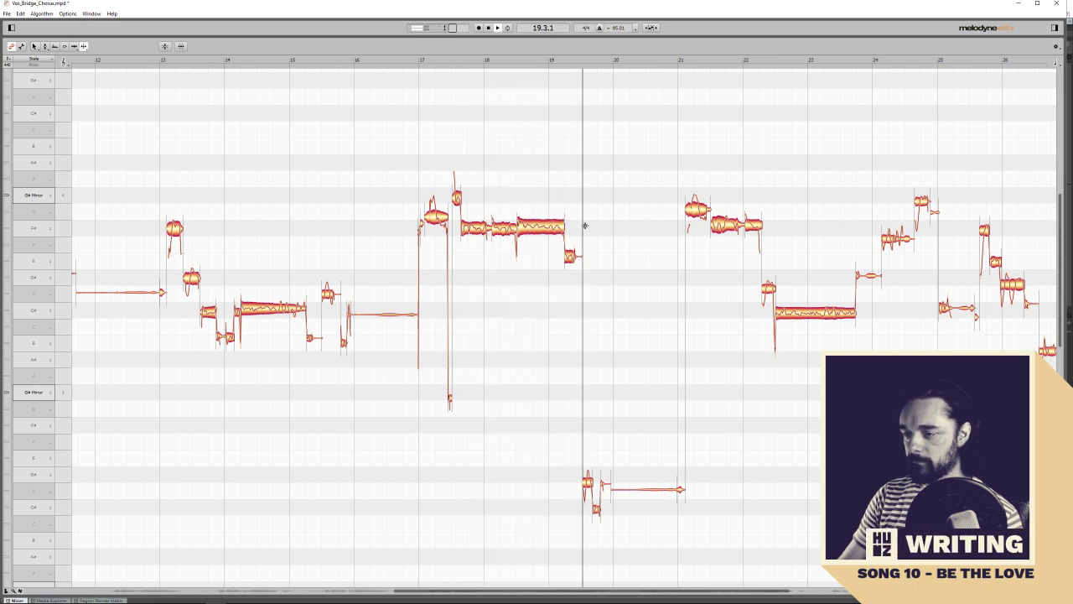
key("space")
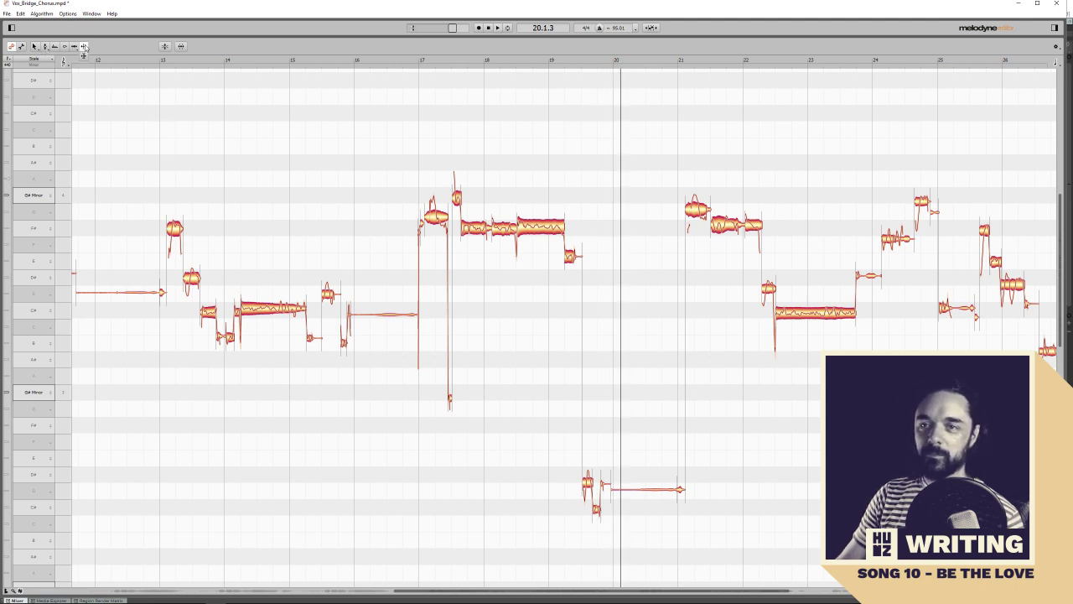
left_click(414, 60)
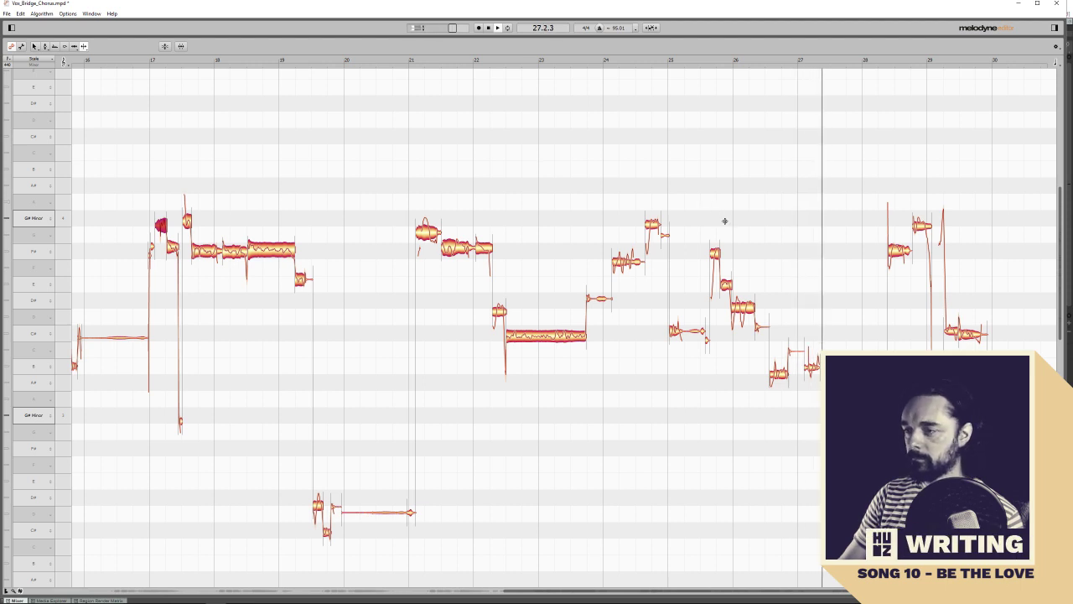
Split the D# note at bar 26, the G# note late in bar 24 and the F# note in bar 28 near their beginnings
left_click(729, 60)
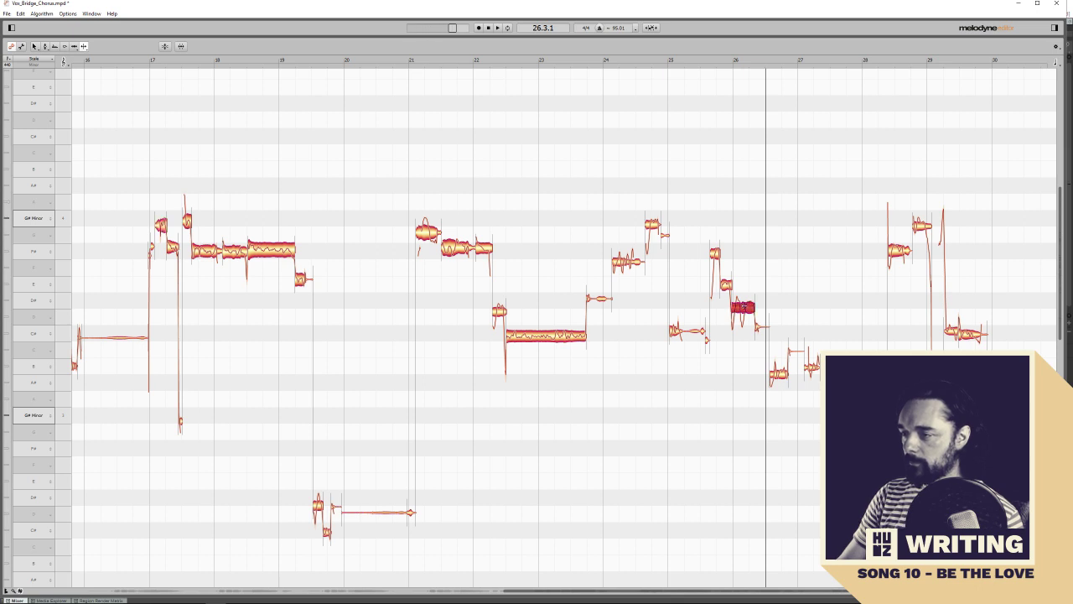
left_click(728, 62)
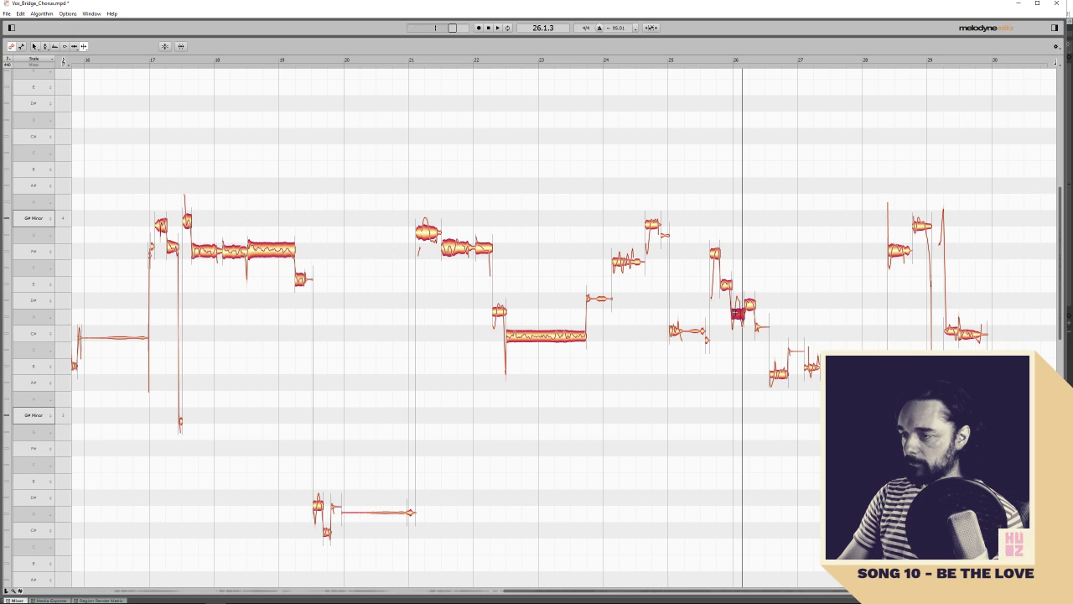
key("space")
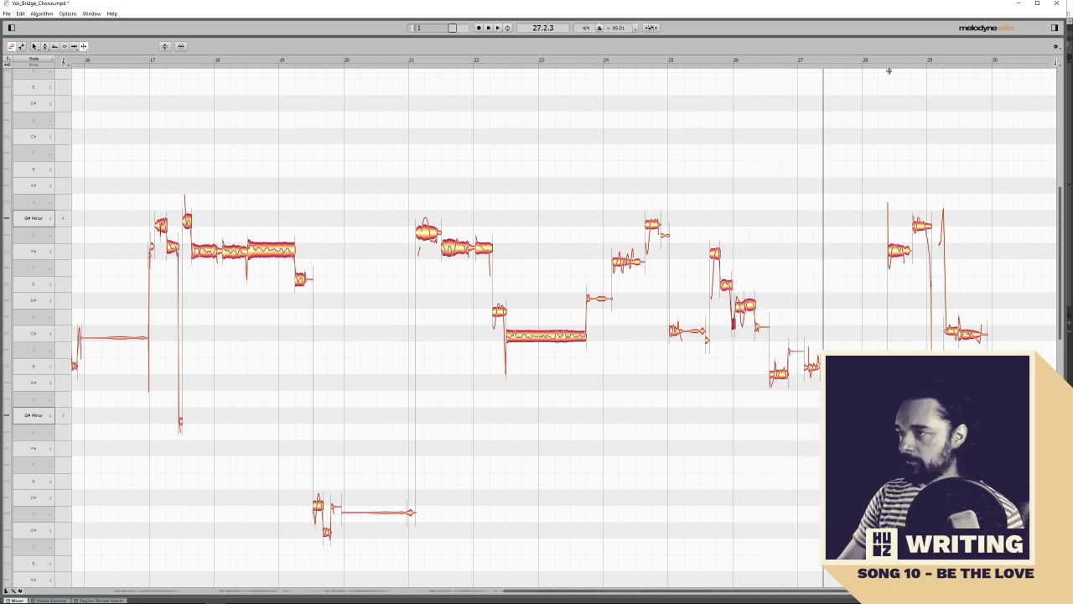
left_click(636, 62)
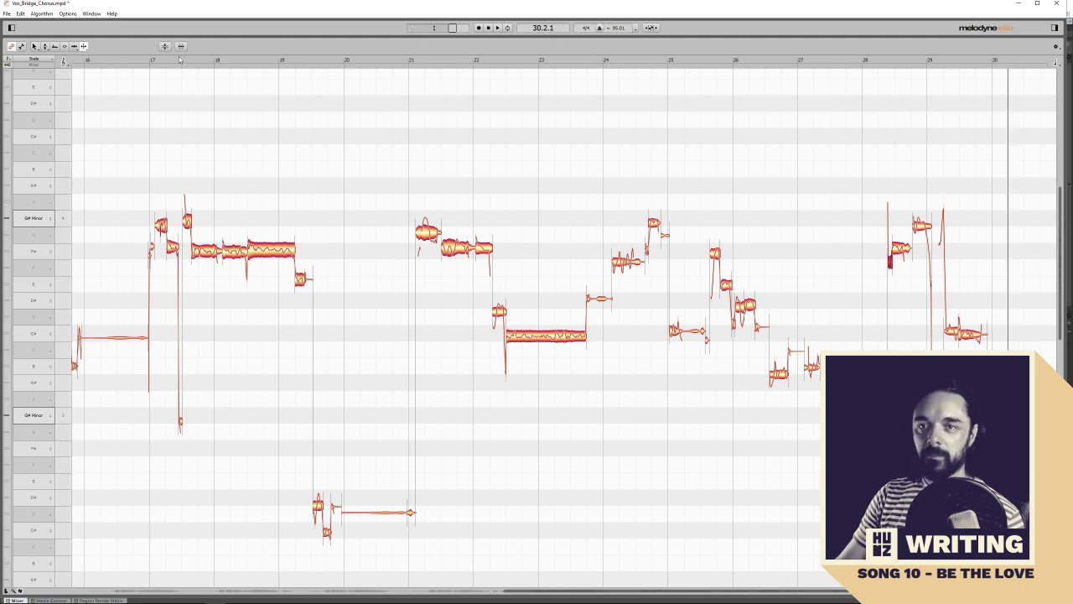
Switch from note separation to the Pitch Tool for correcting the separated notes
right_click(294, 155)
right_click(281, 148)
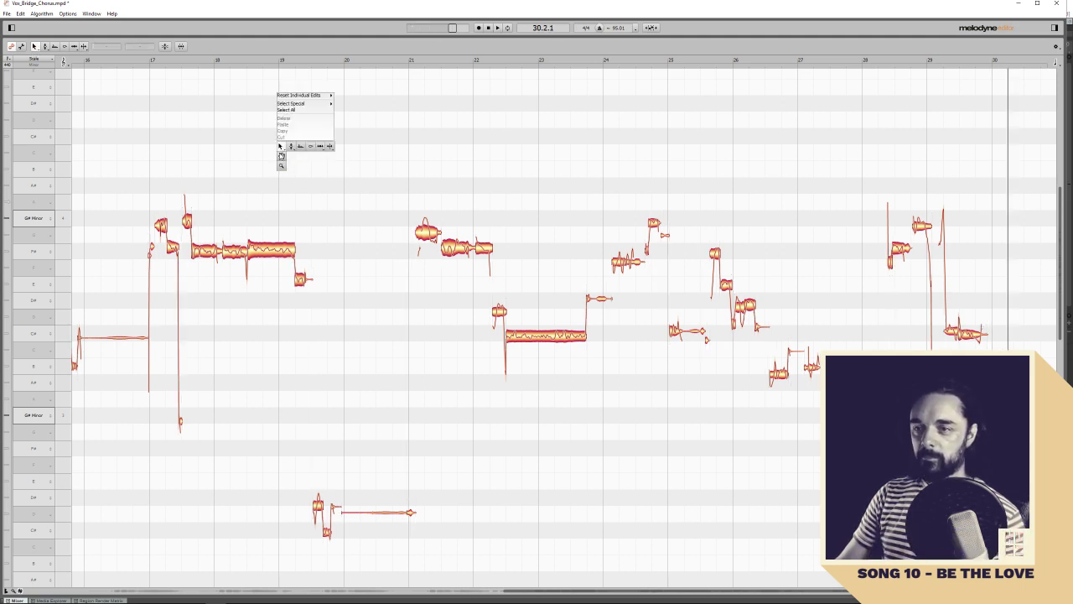
left_click(288, 111)
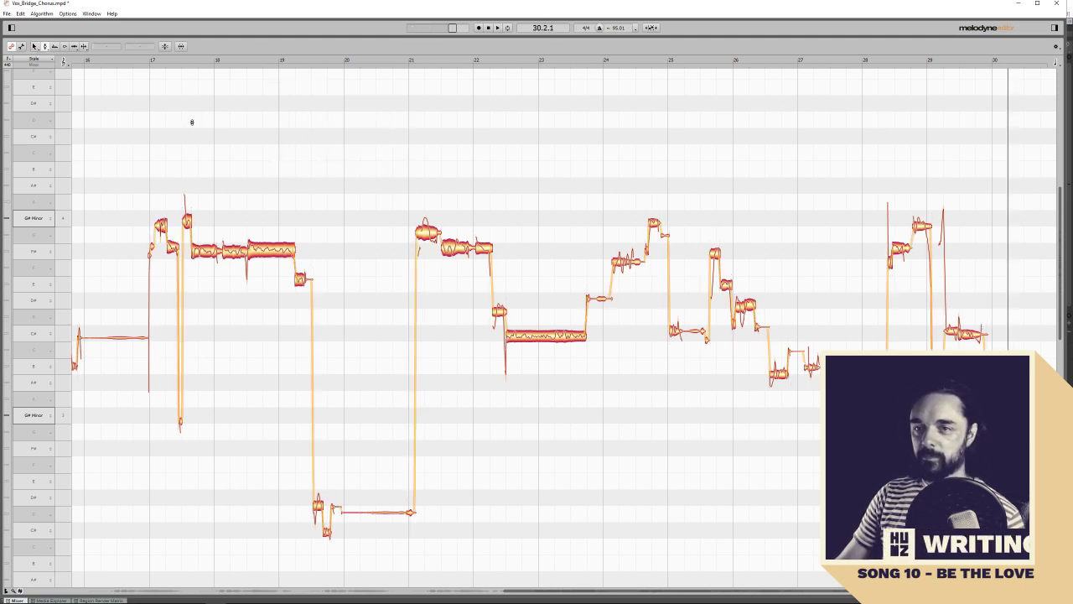
Try correcting the pitch of all notes with Pitch Center at 100%, Pitch Drift at 0% and snapping to G# Minor
right_click(270, 151)
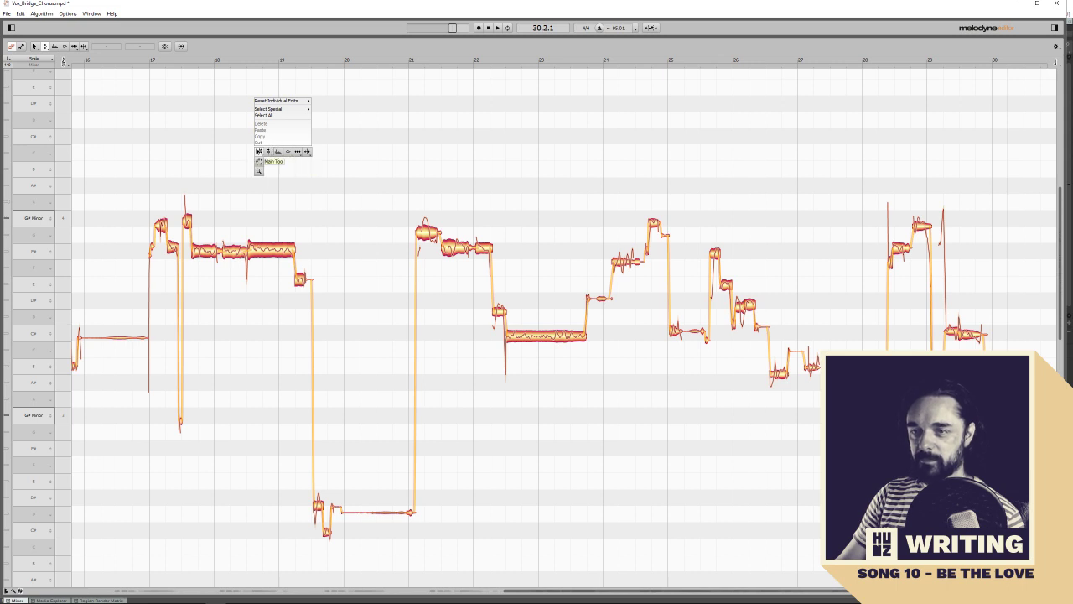
left_click(259, 153)
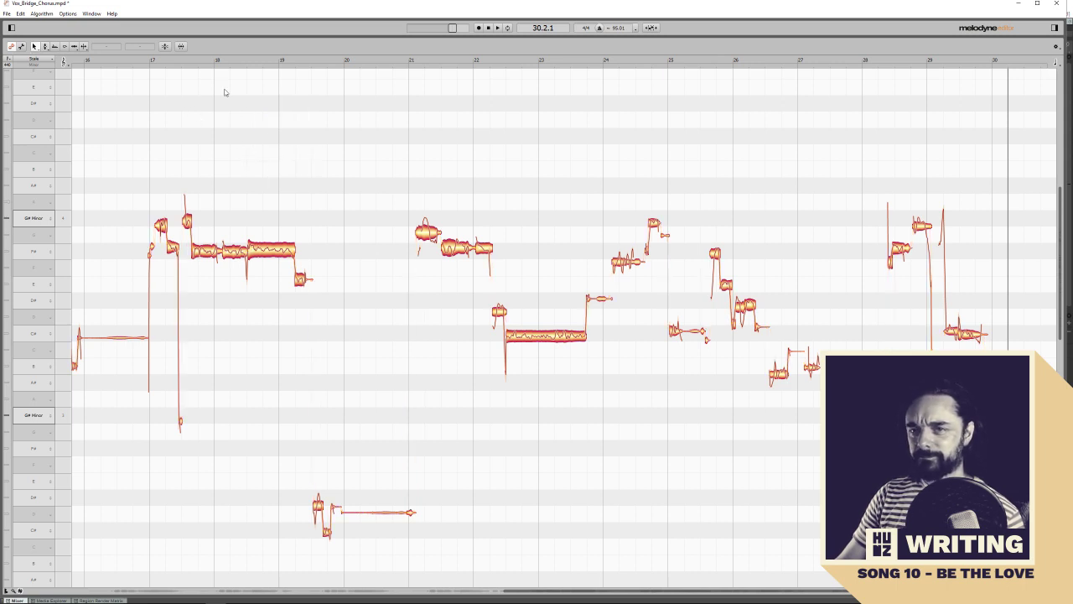
key("ctrl+a")
left_click(164, 46)
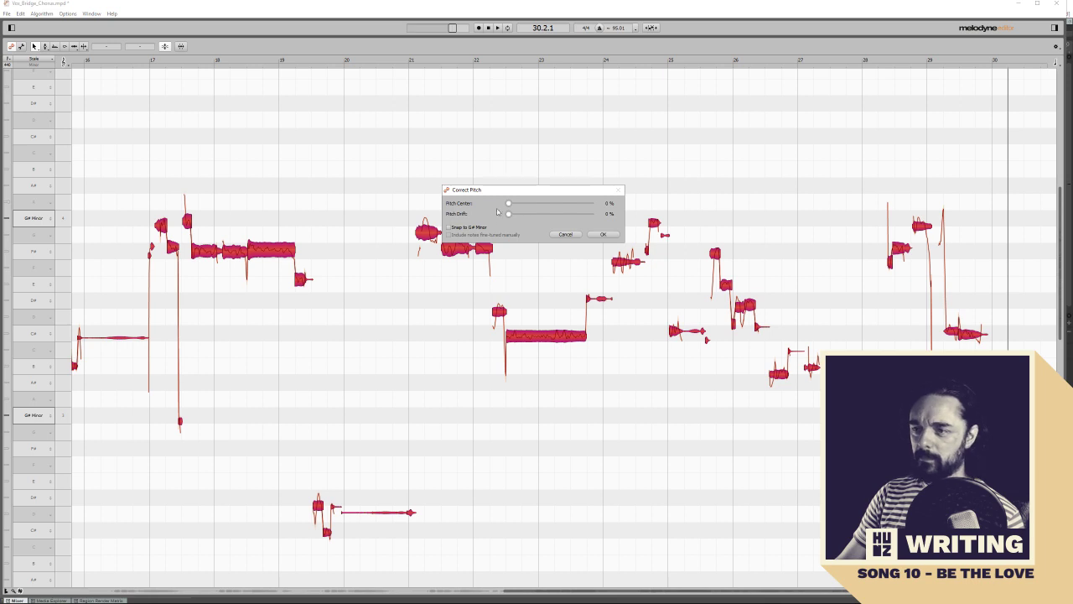
left_click(477, 228)
left_click_drag(511, 205, 934, 214)
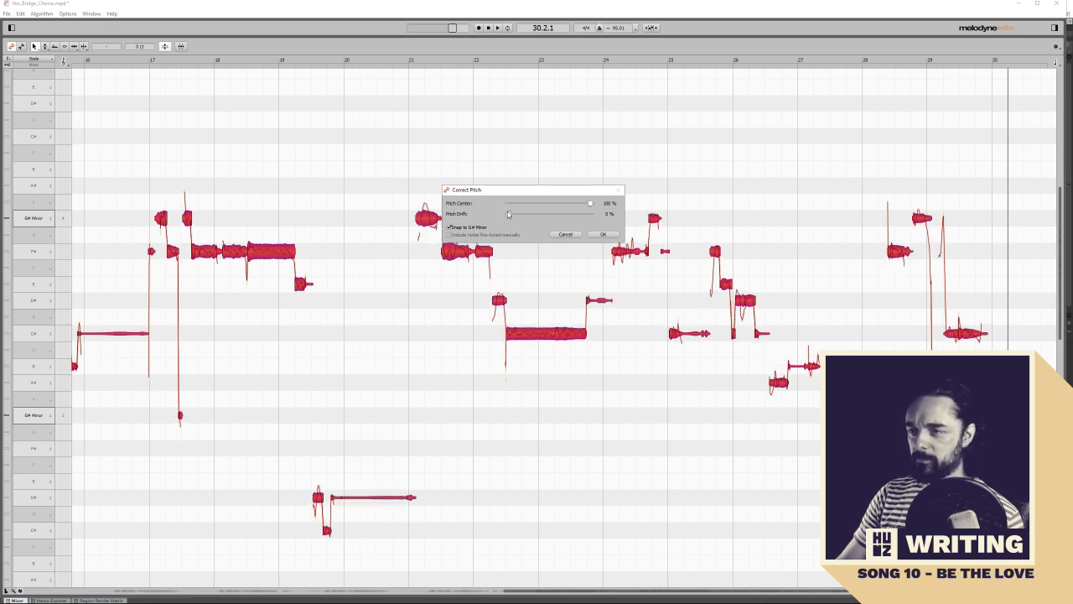
left_click(603, 235)
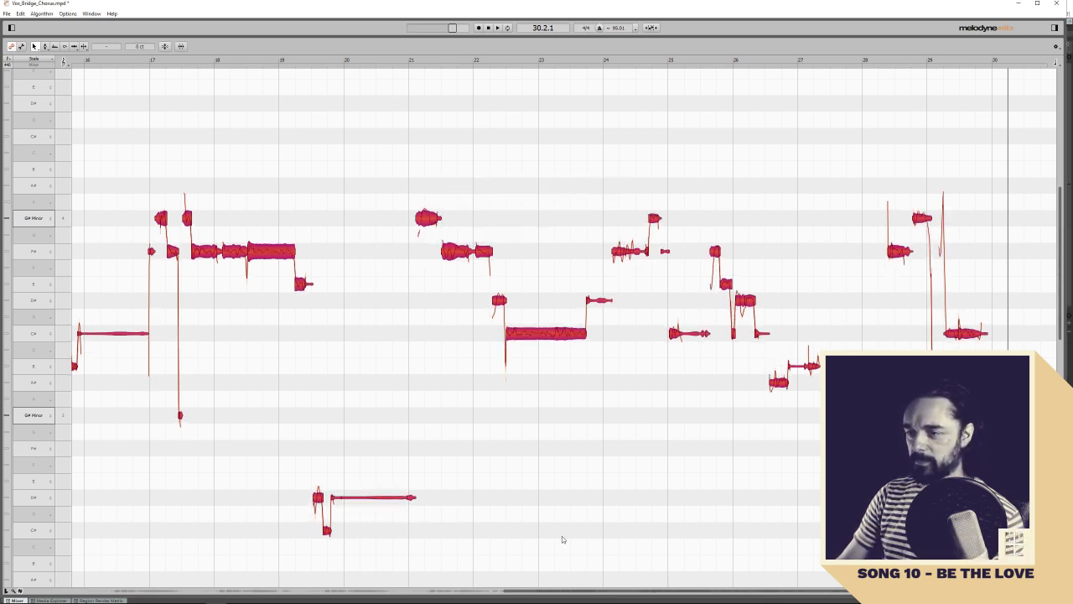
Play back the vocal's opening bars and undo the pitch correction made on all notes
left_click_drag(572, 595, 46, 594)
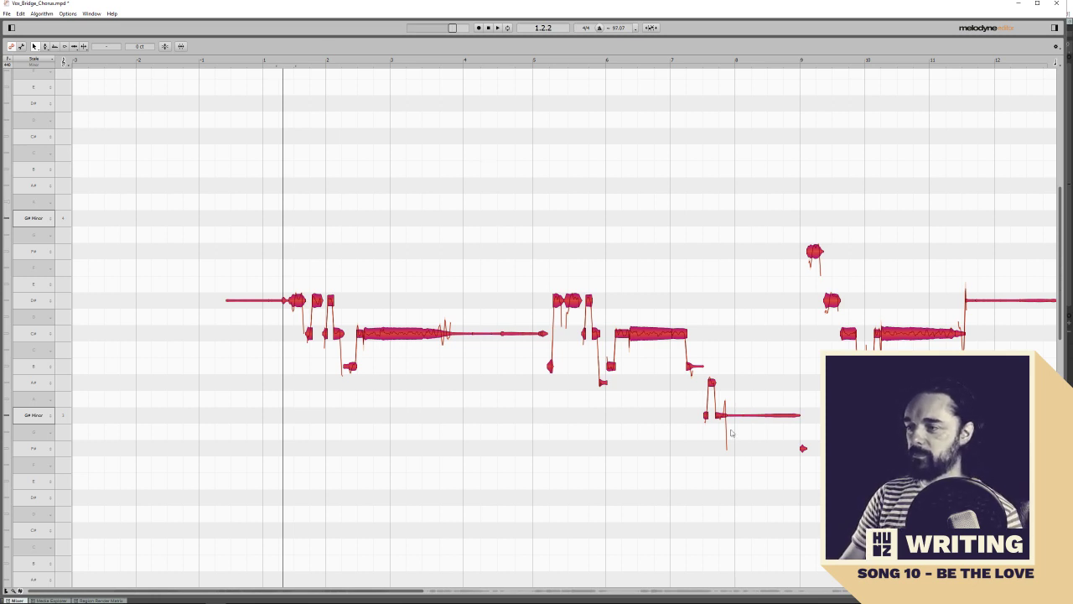
left_click(294, 101)
key("space")
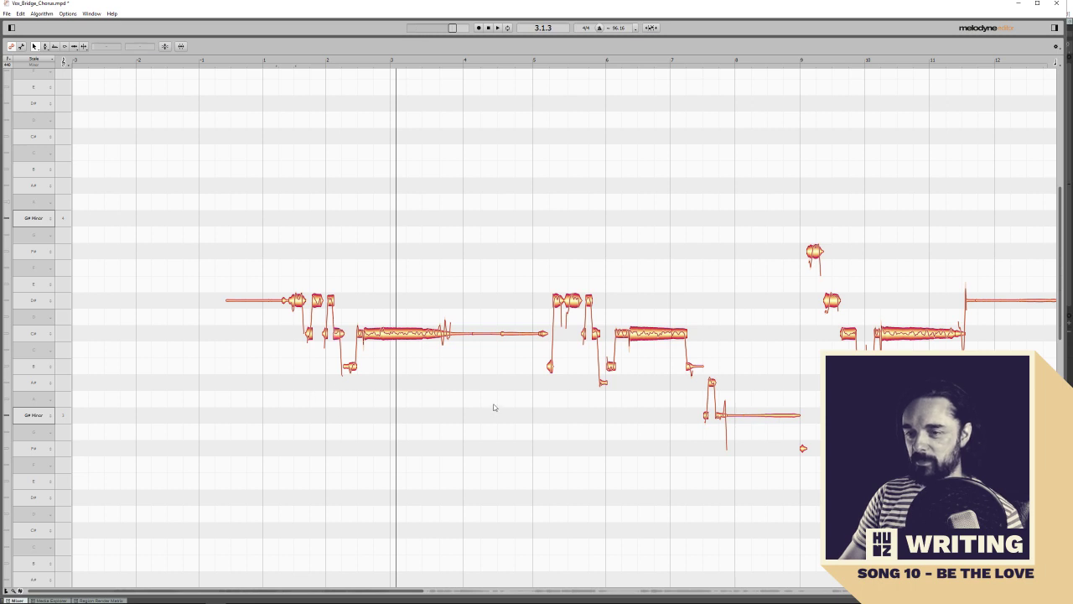
key("ctrl+z")
Correct the pitch of only the notes before bar 9 with Pitch Center and Pitch Drift at 100% and Snap to G# Minor
left_click_drag(205, 241, 791, 482)
left_click(335, 213)
left_click_drag(259, 223, 783, 480)
left_click(168, 46)
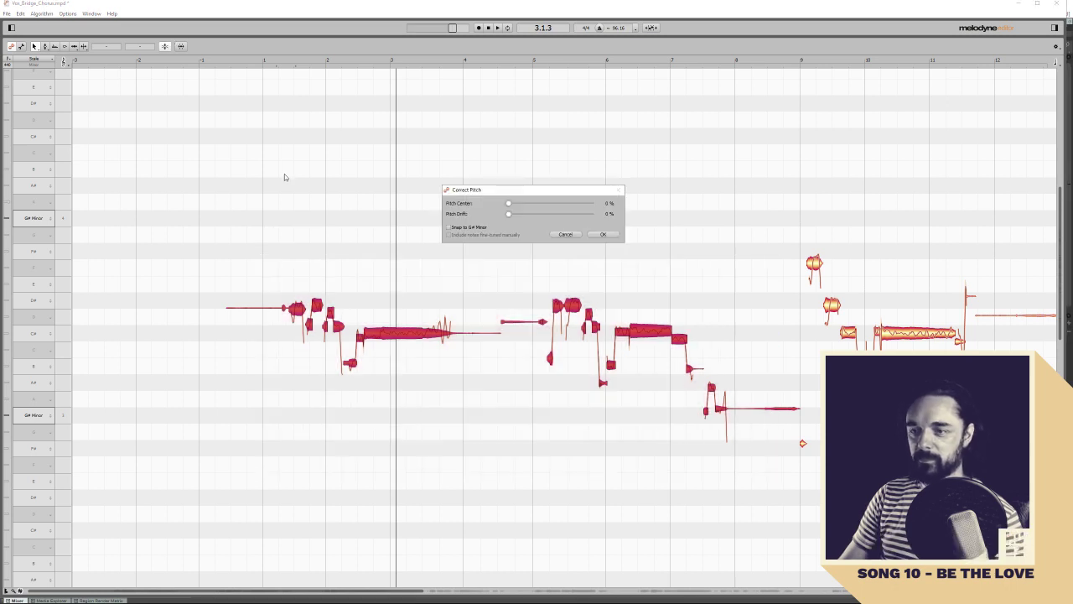
left_click(467, 229)
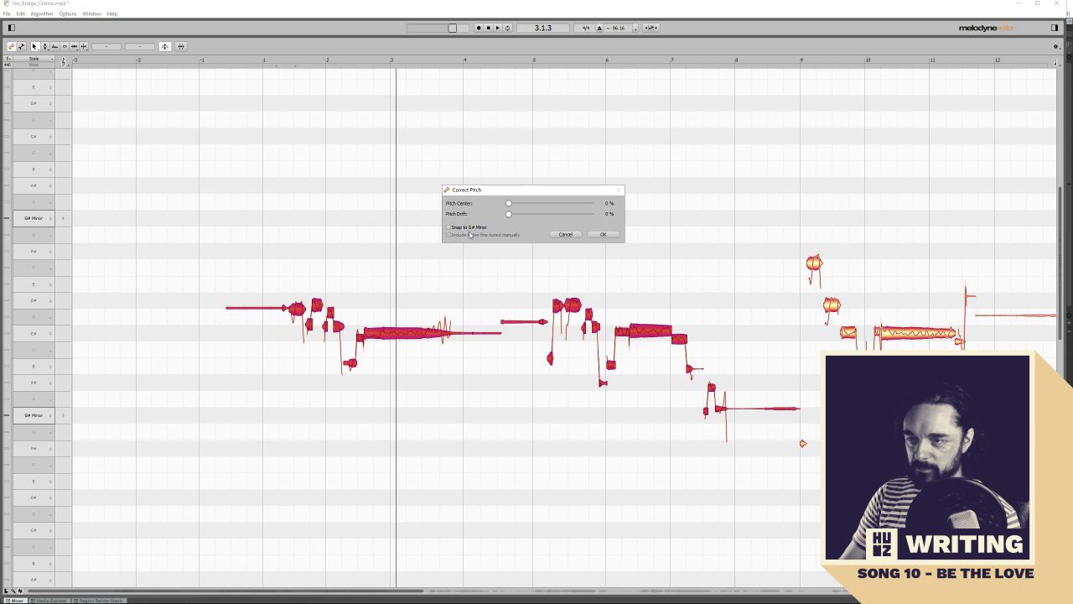
left_click_drag(509, 207, 644, 208)
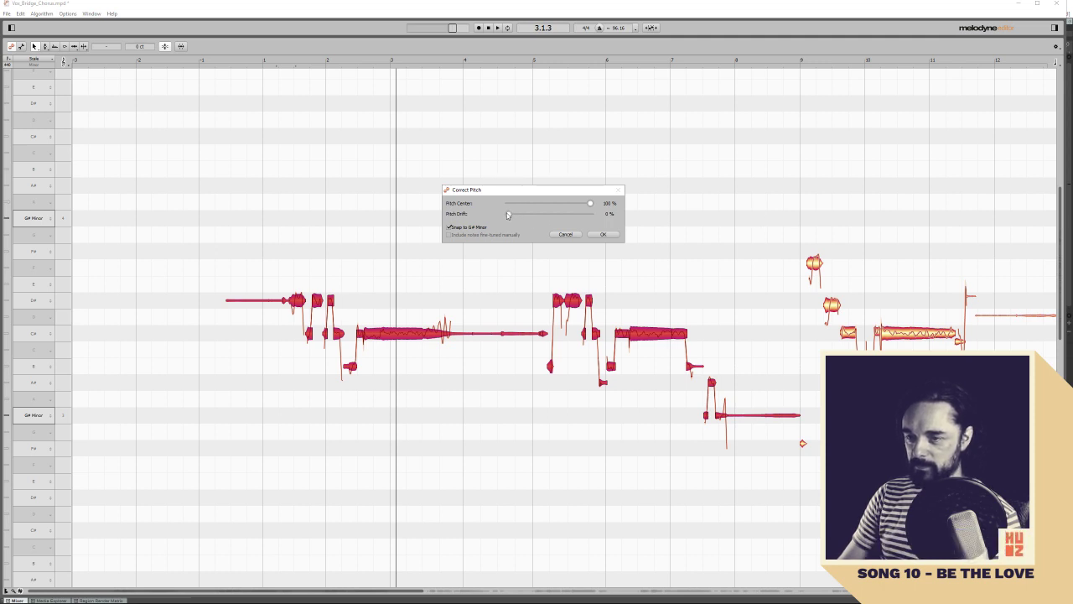
left_click_drag(591, 214, 470, 218)
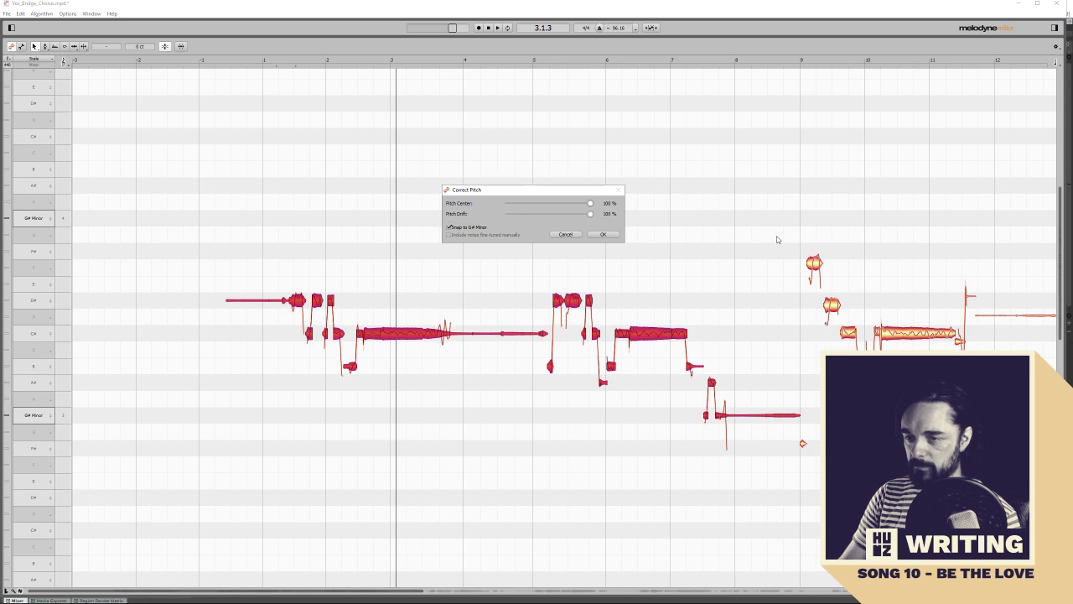
left_click(602, 234)
left_click(310, 266)
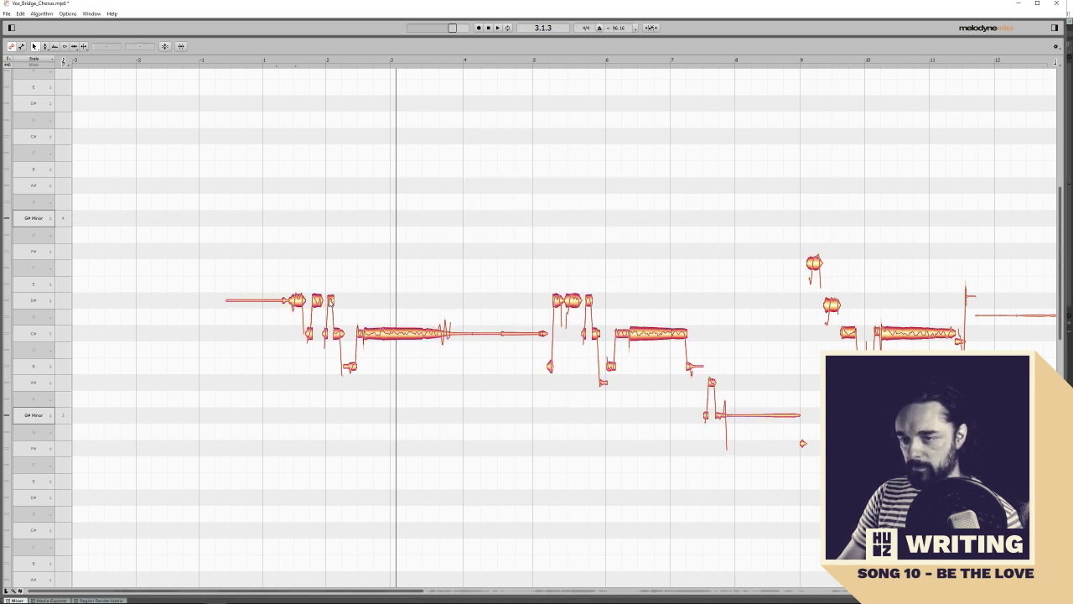
Try lowering the short D#4 note just after bar 2 to D4 and to C#4, playing back the phrase each time
left_click(284, 62)
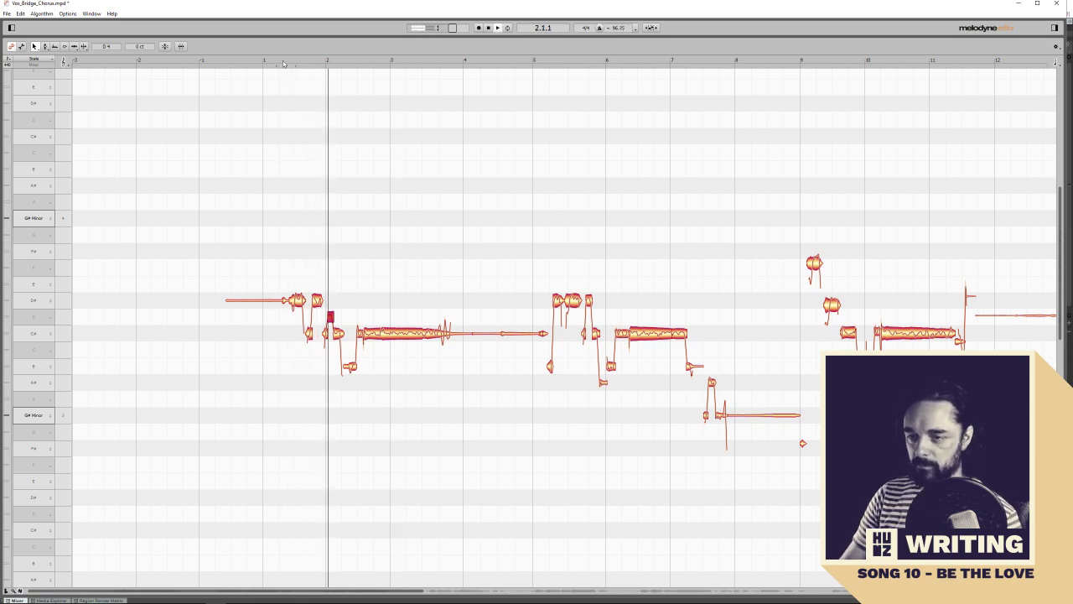
key("space")
left_click(358, 271)
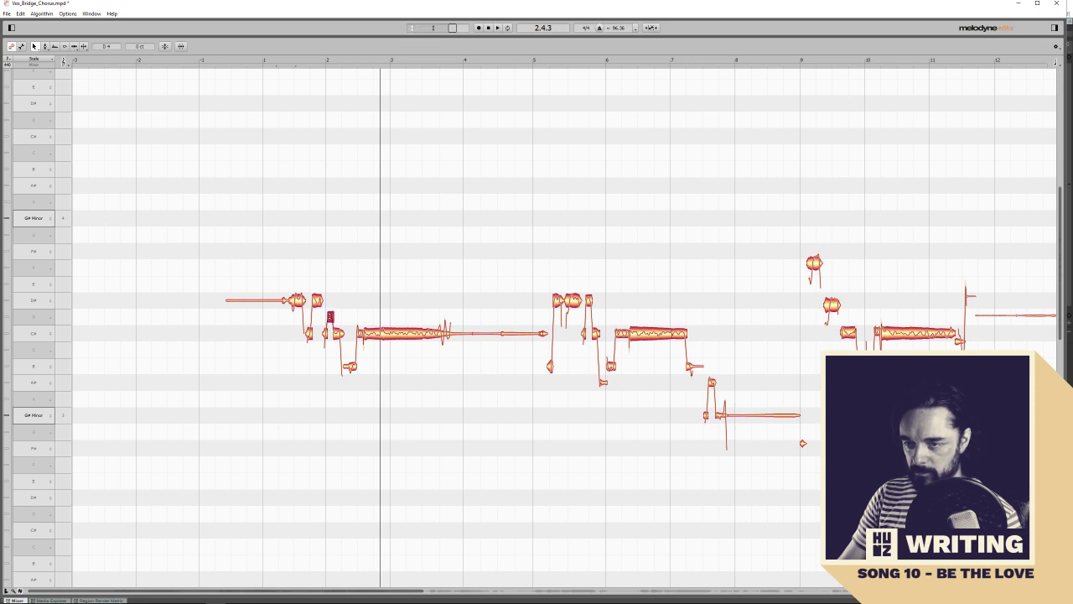
key("space")
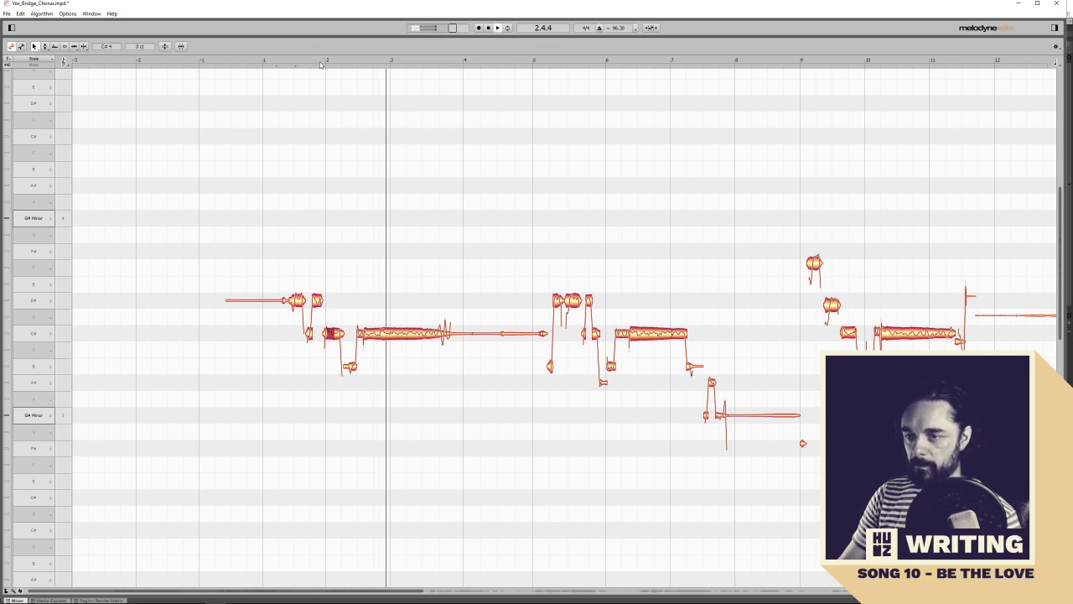
left_click(321, 61)
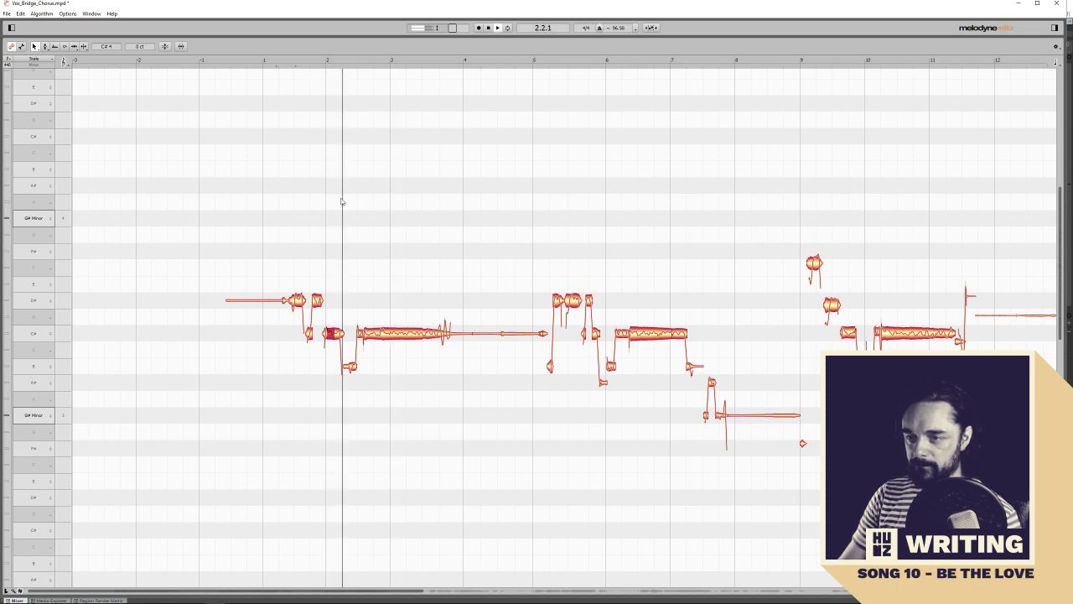
Set the short note just after bar 2 to D4 with a 0 ct offset and play back the opening phrase
left_click(318, 72)
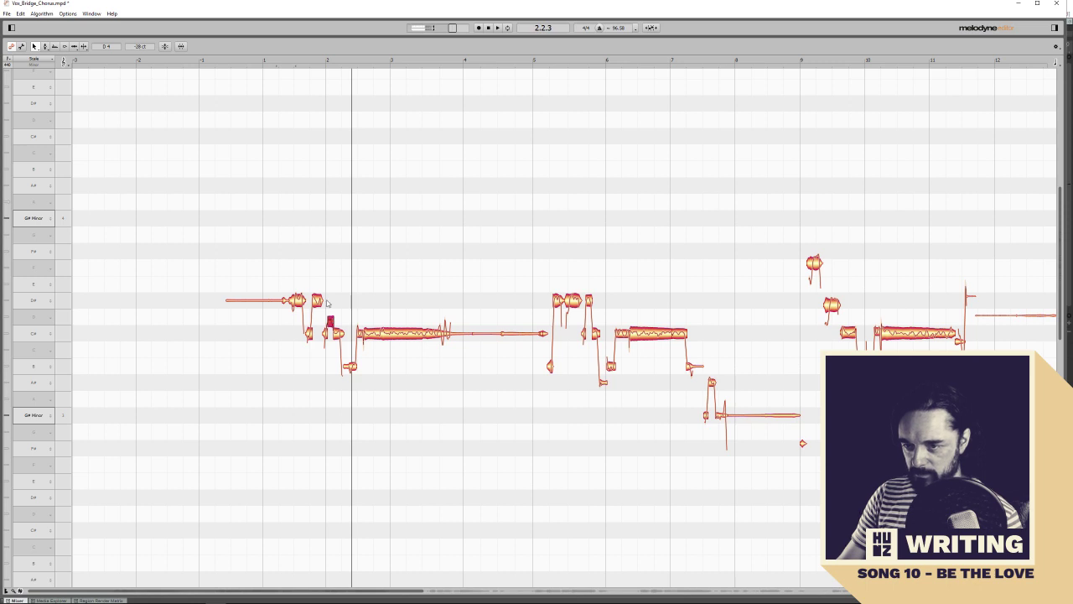
left_click(317, 63)
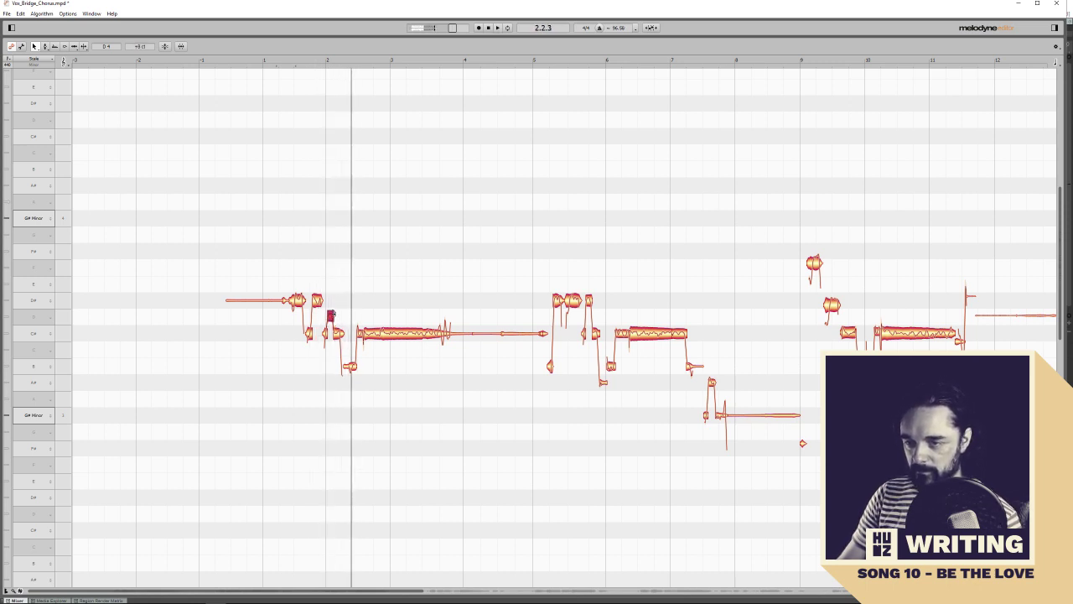
right_click(329, 322)
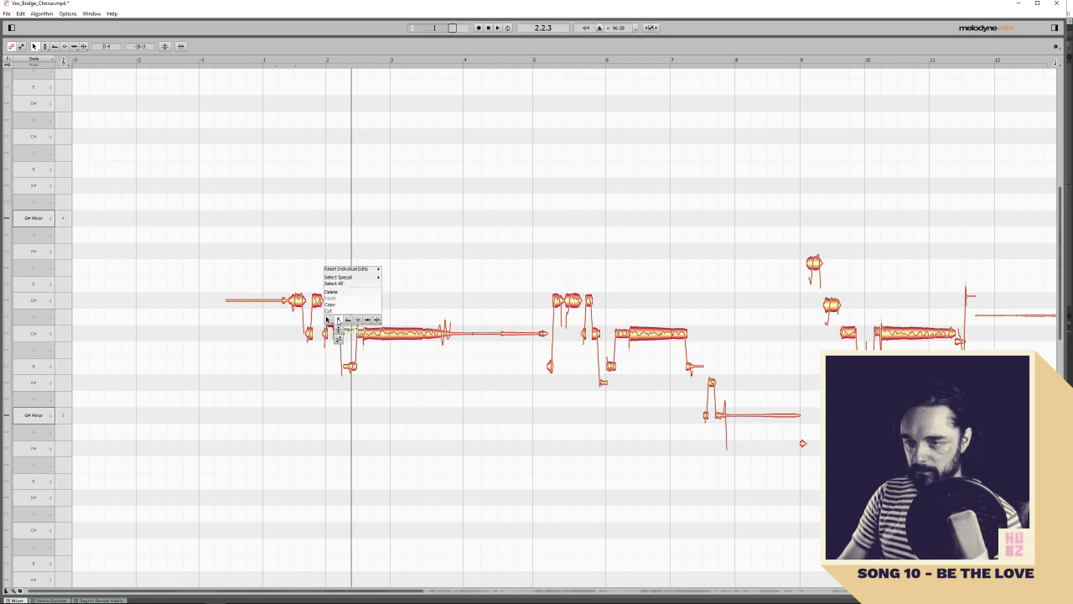
left_click(338, 320)
right_click(330, 316)
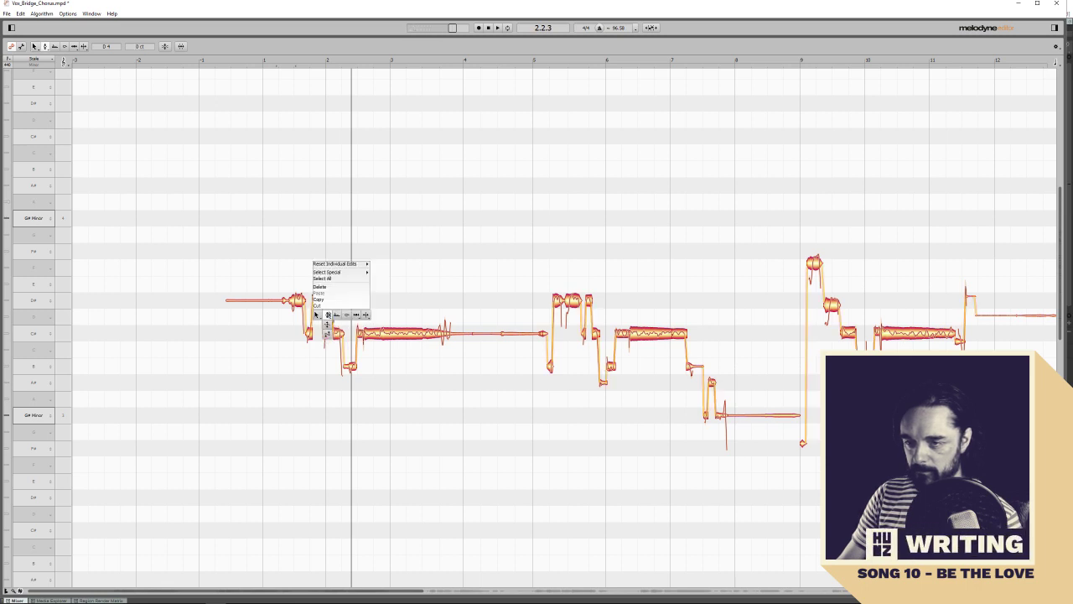
left_click(317, 316)
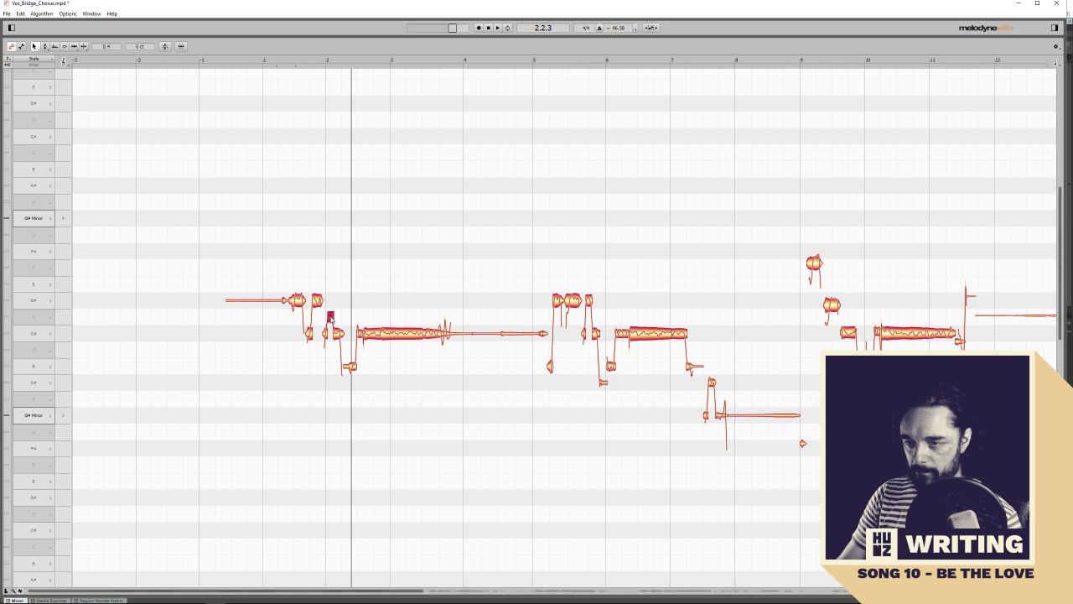
left_click(314, 67)
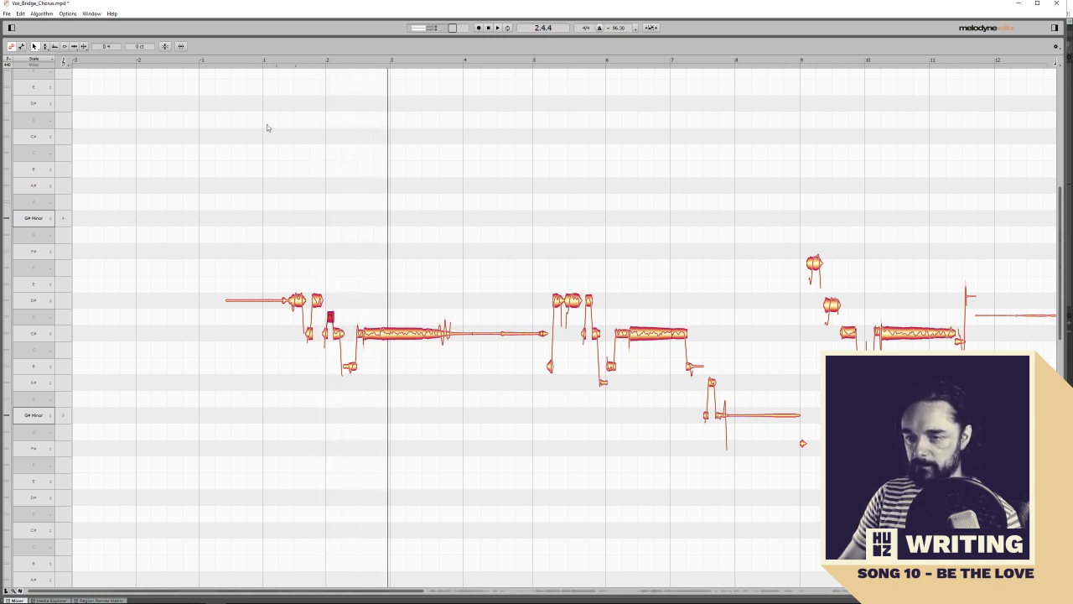
left_click(270, 61)
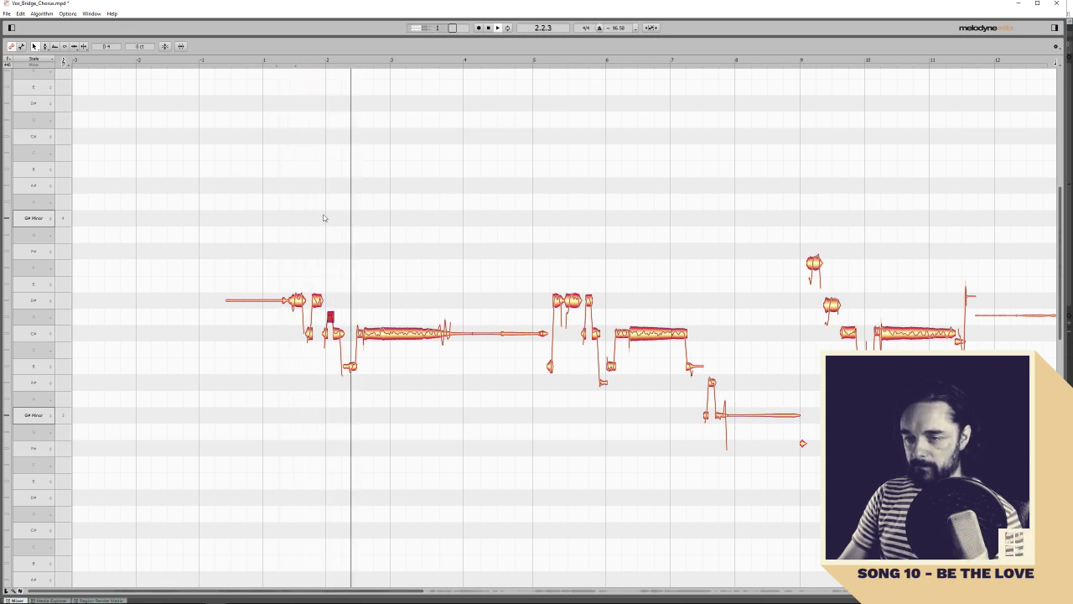
left_click(290, 62)
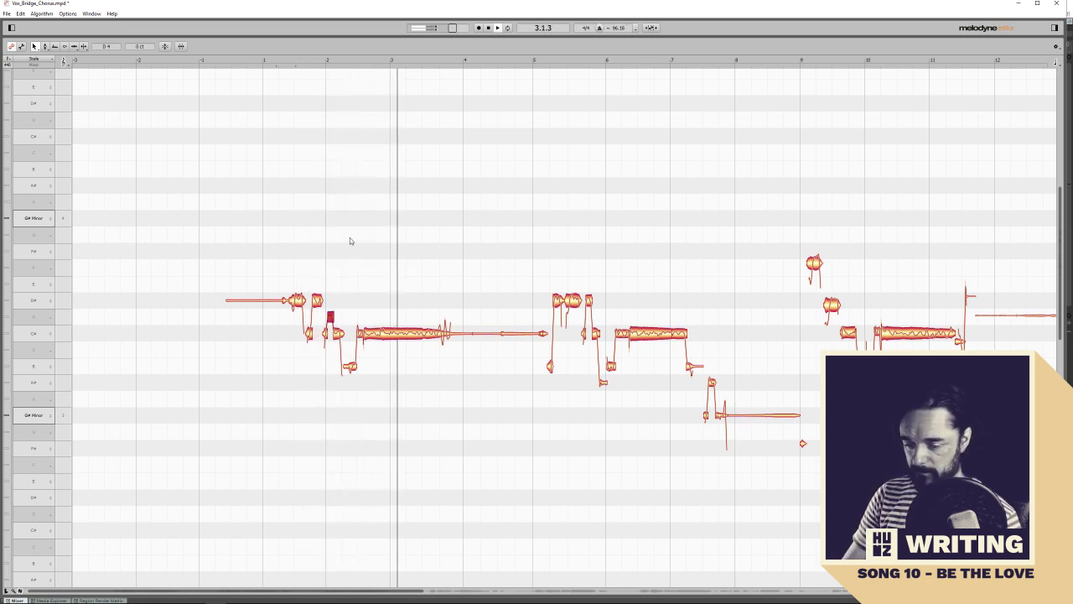
Reduce the pitch drift of the long C#4 note between bars 2 and 4 with the Pitch Drift tool
right_click(401, 332)
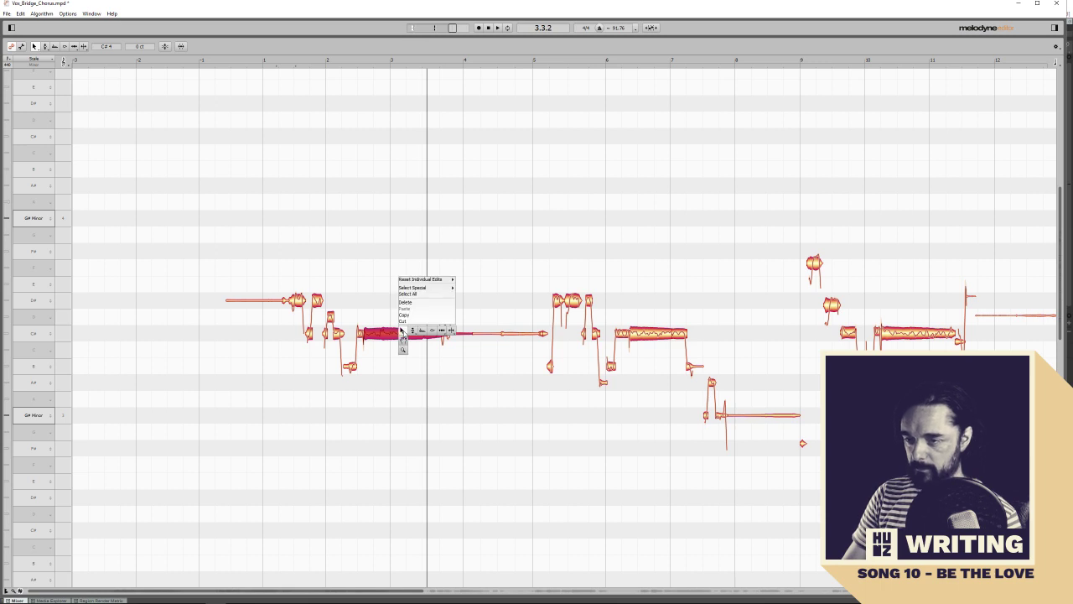
left_click(412, 337)
right_click(408, 336)
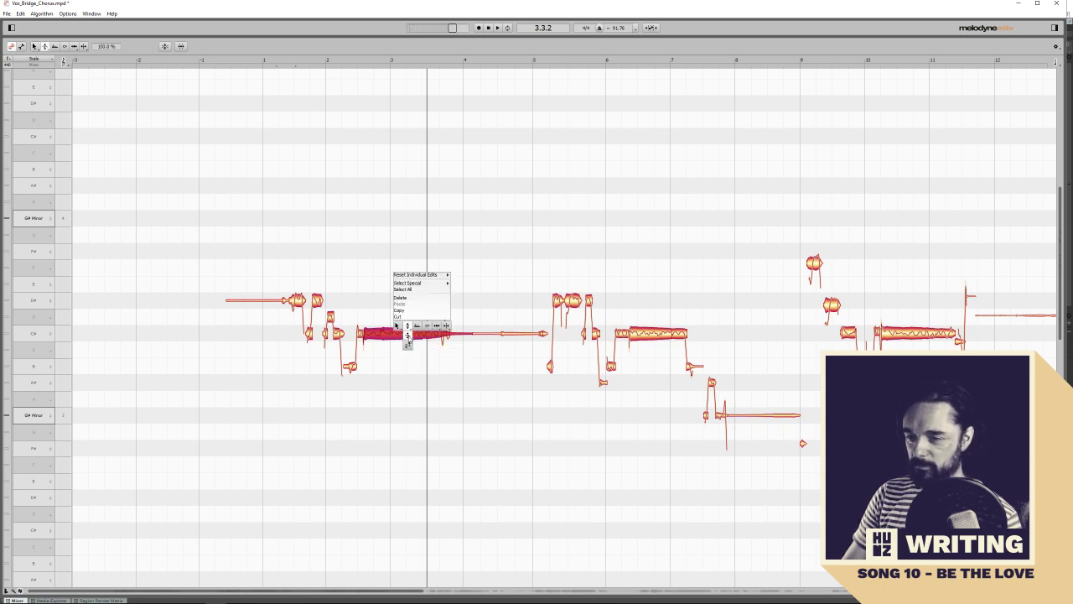
left_click(407, 344)
left_click_drag(412, 335, 413, 352)
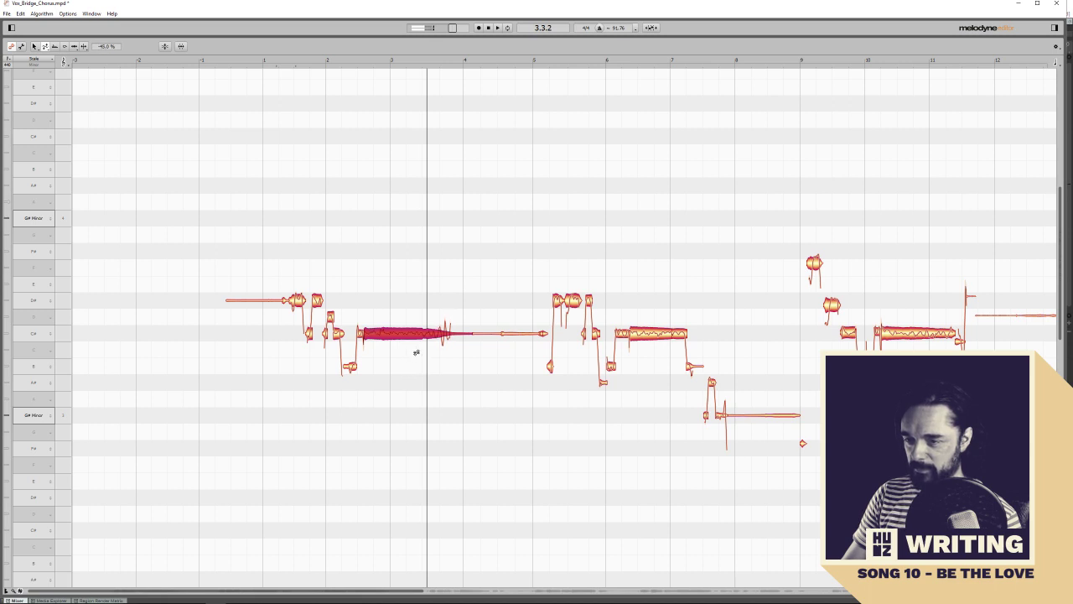
Set the pitch modulation of the long C#4 note between bars 2 and 4 to 60% and play it back
right_click(412, 330)
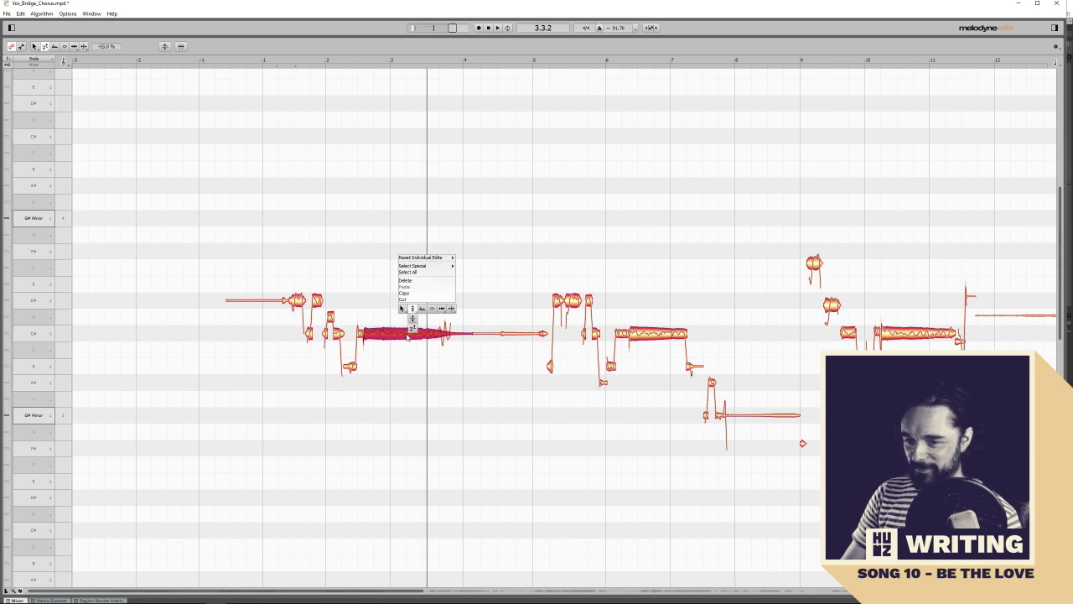
left_click(411, 310)
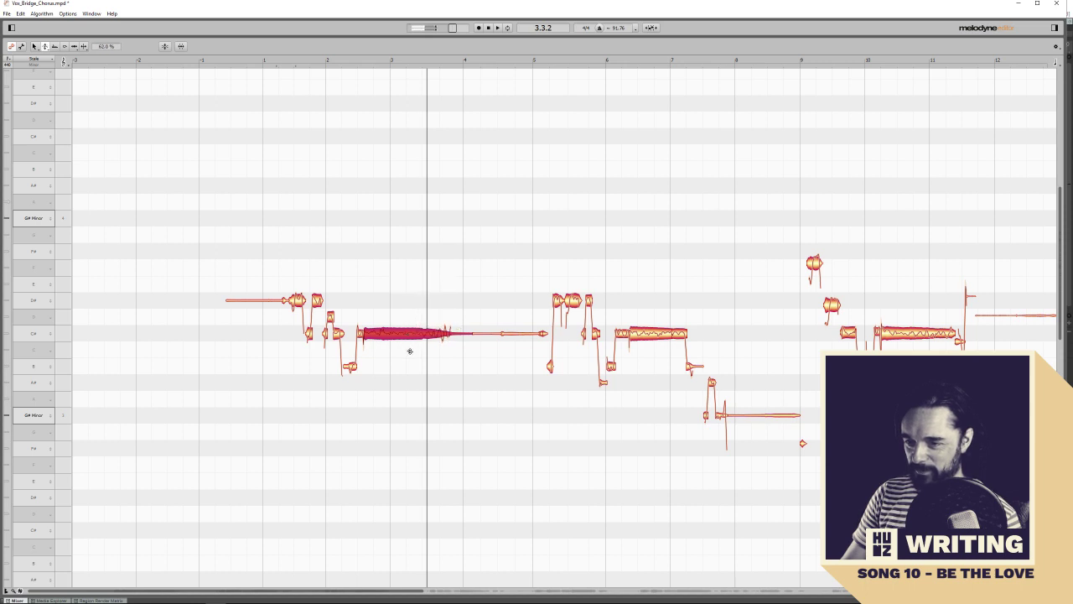
left_click(349, 62)
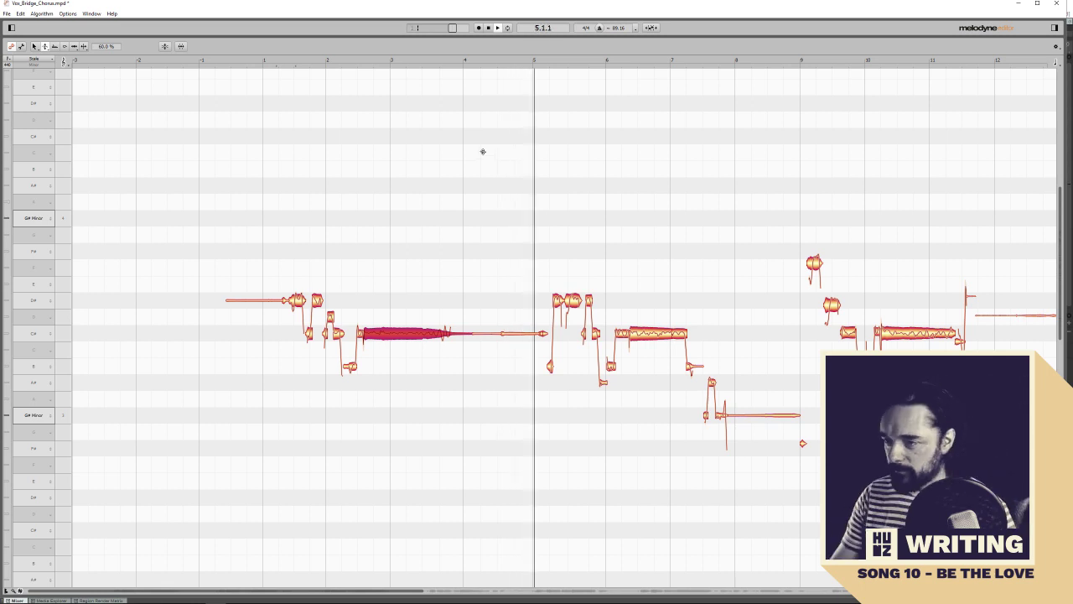
Lower the short D#4 note just before bar 6 to D4 and play back the phrase from bar 5
left_click_drag(420, 591, 476, 591)
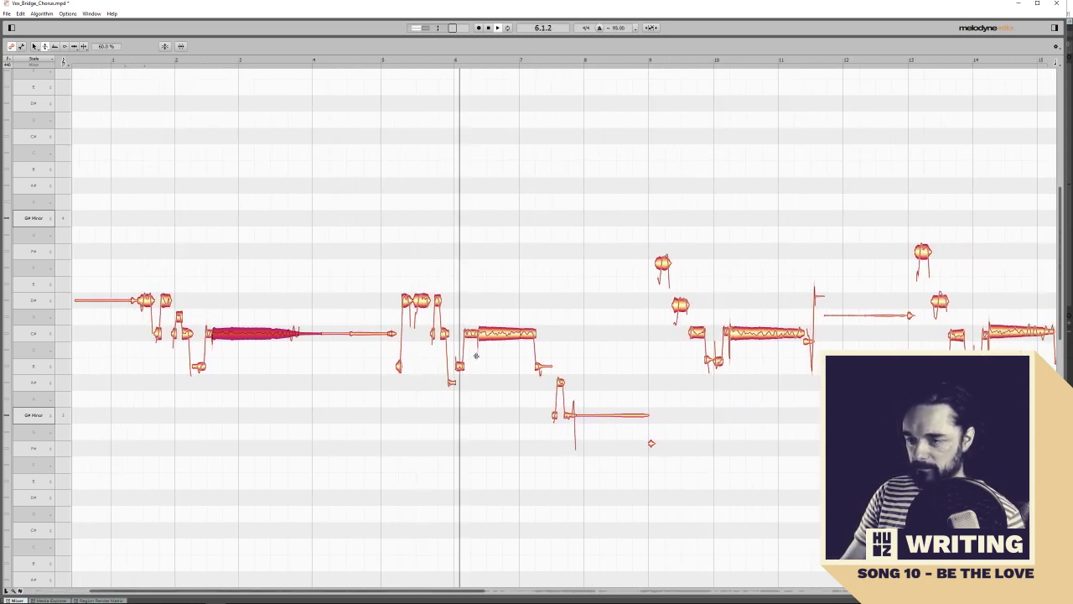
left_click(427, 299)
right_click(431, 299)
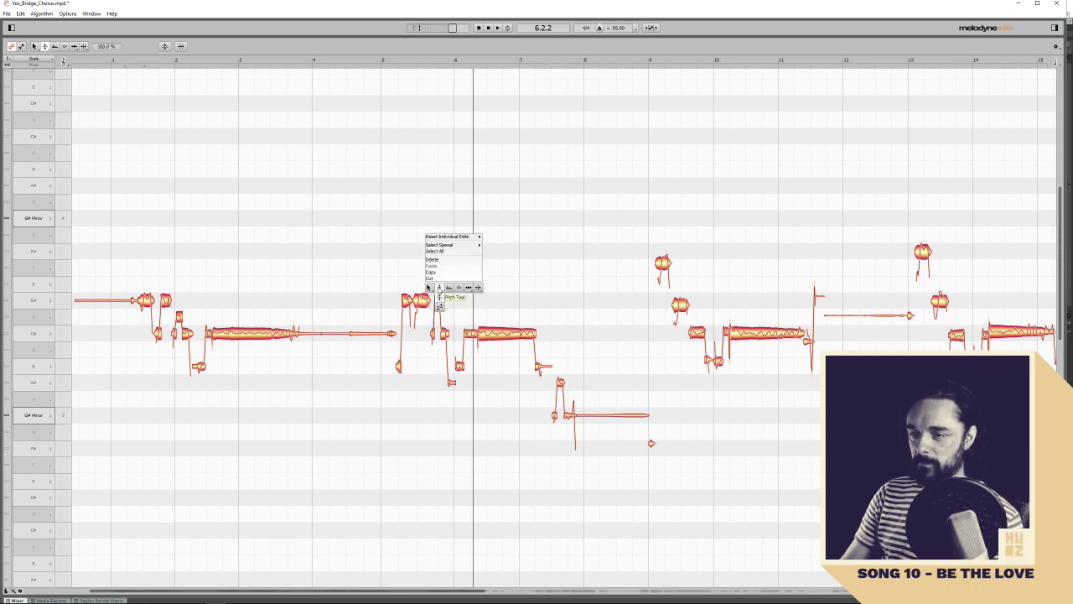
left_click(437, 290)
right_click(437, 305)
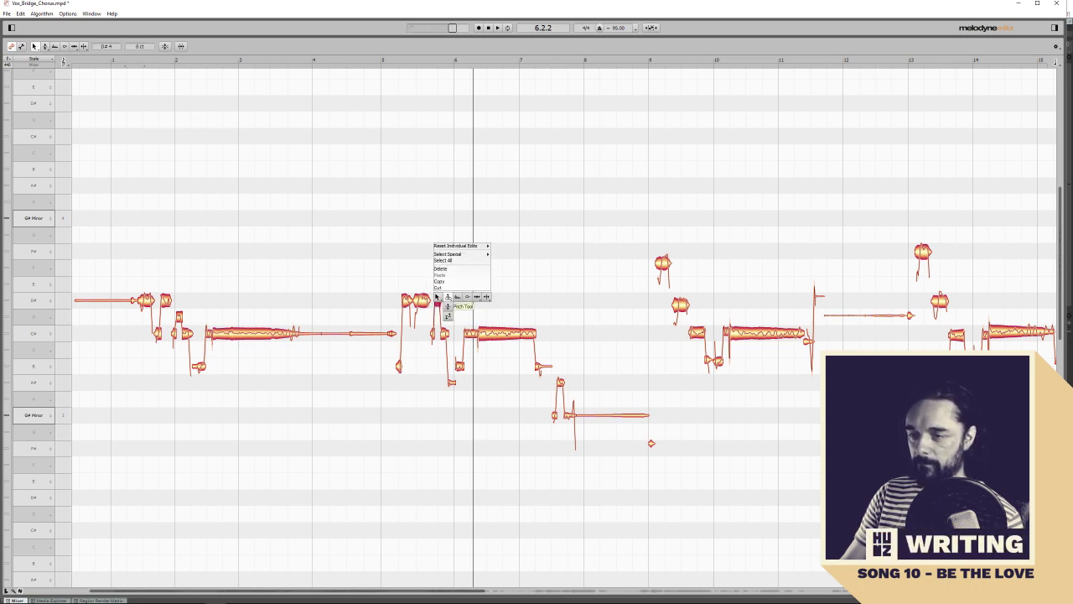
left_click(445, 293)
key("space")
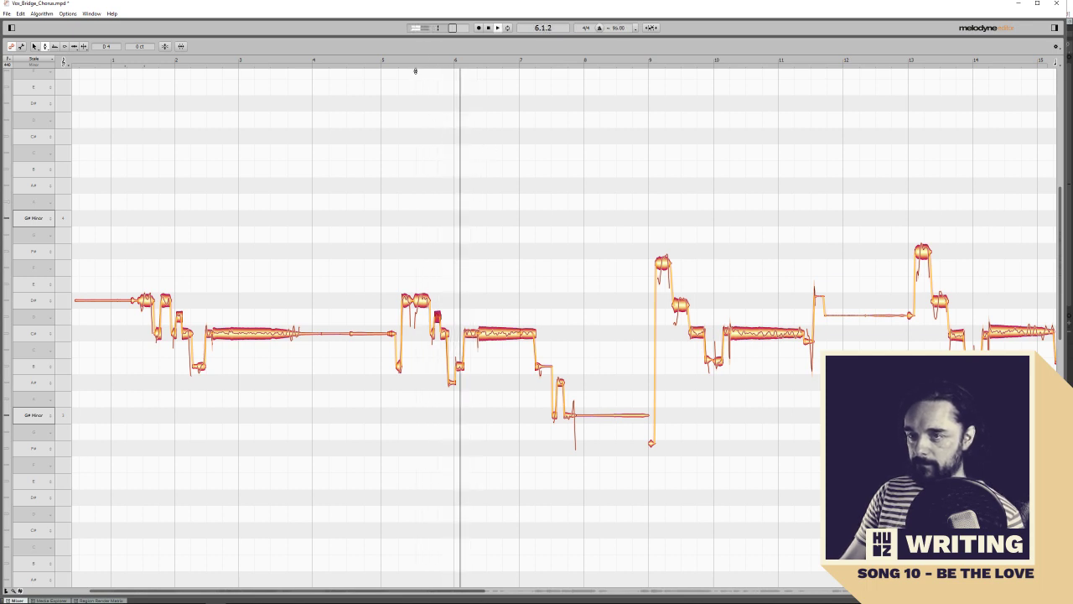
left_click(395, 62)
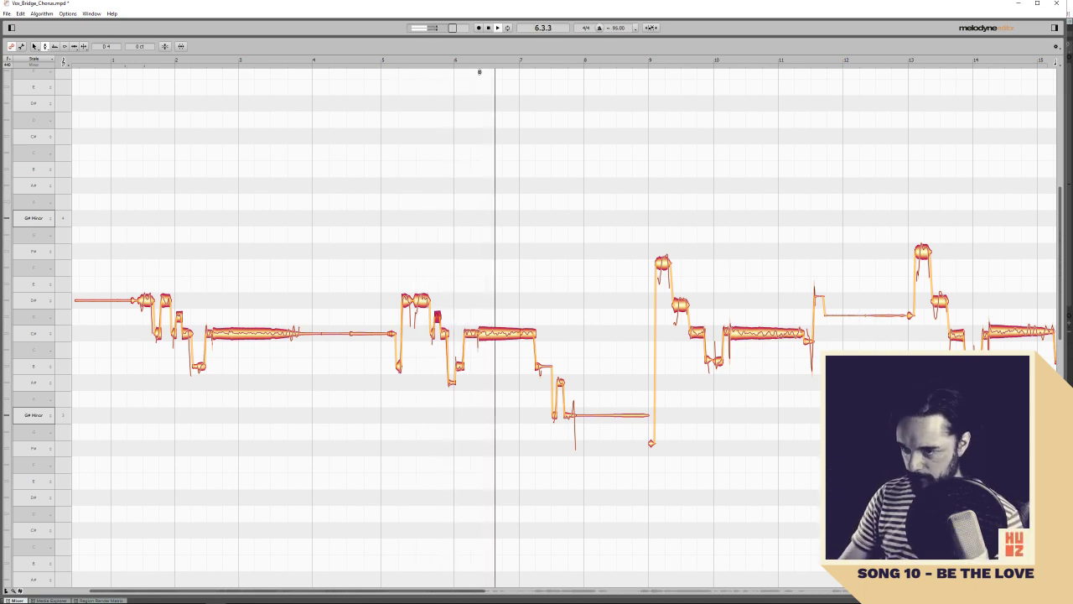
Set the pitch drift of the long C#4 note between bars 6 and 7 to -125% with the Pitch Drift tool
right_click(492, 345)
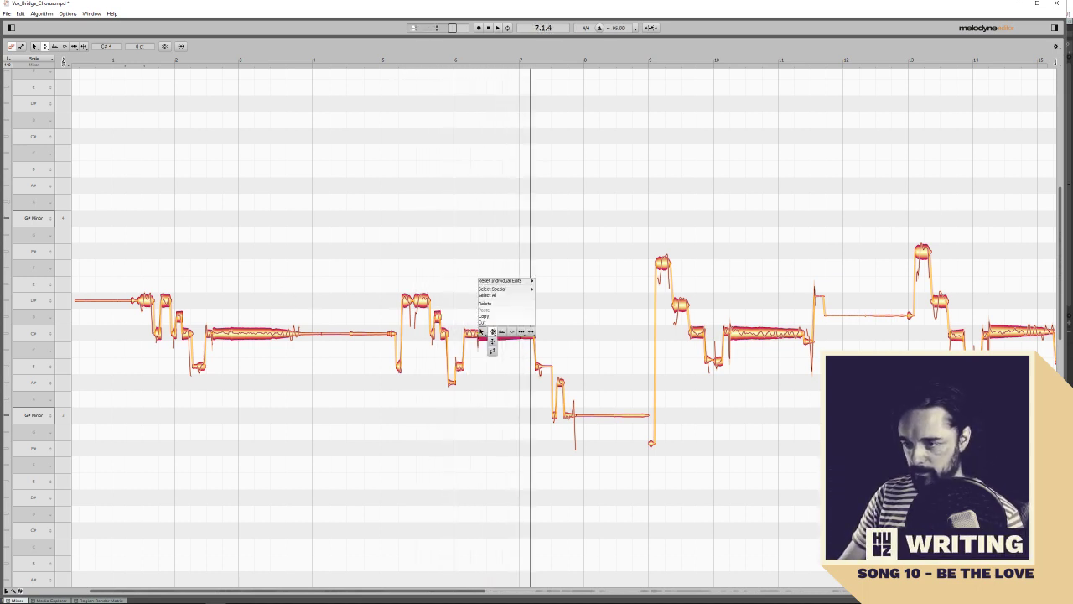
left_click(494, 252)
right_click(497, 297)
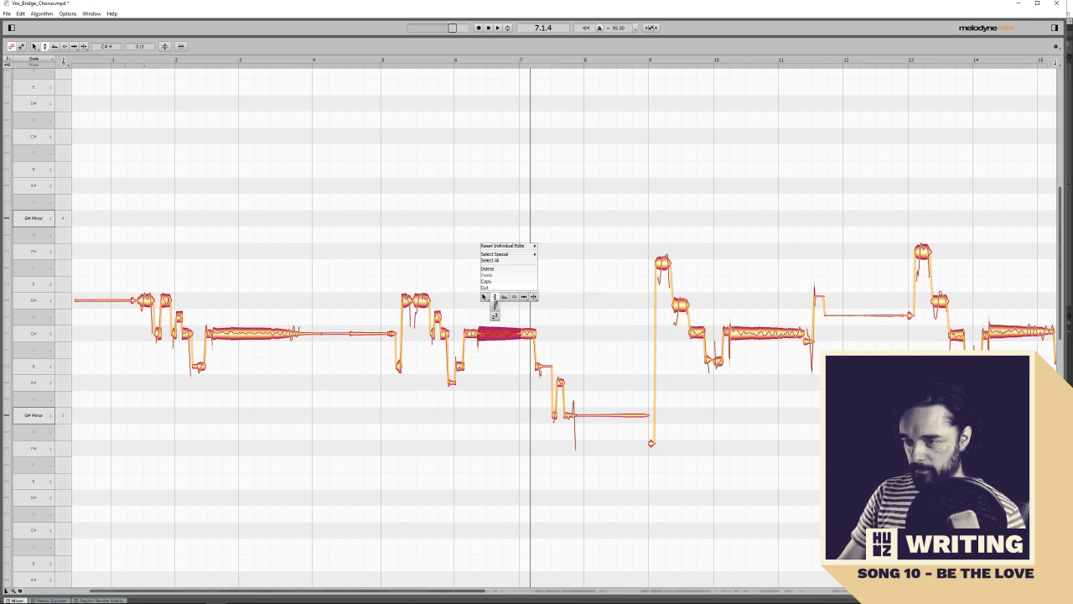
left_click(489, 306)
left_click(493, 333)
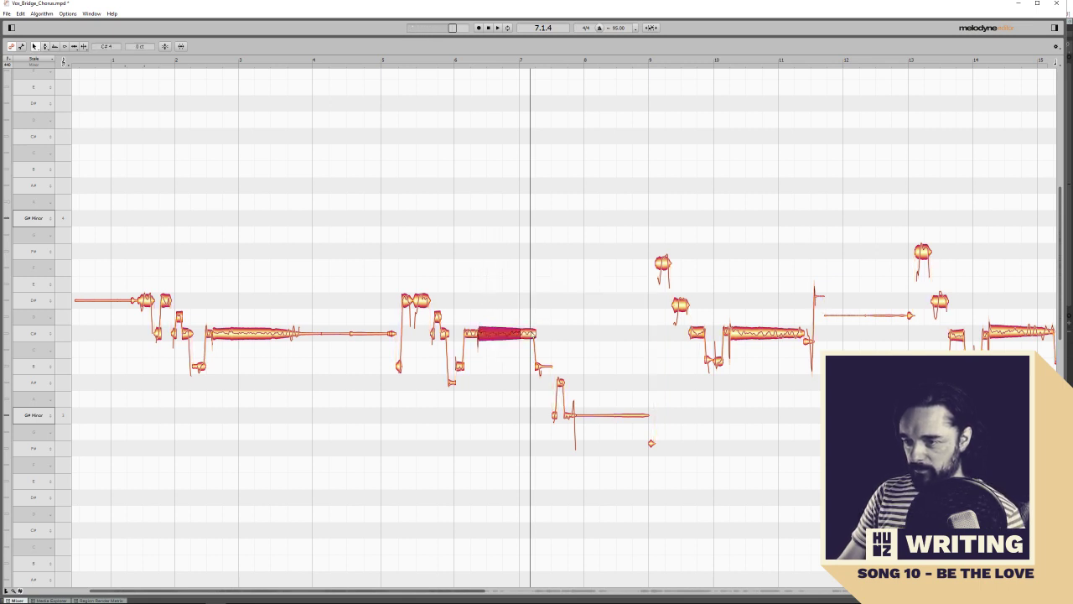
right_click(494, 334)
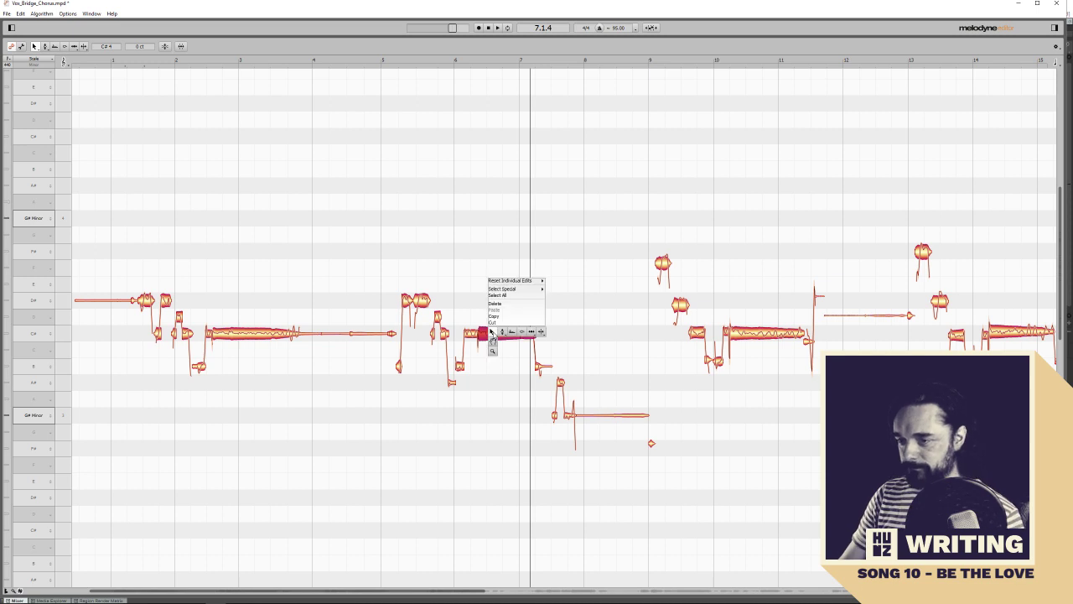
left_click(506, 335)
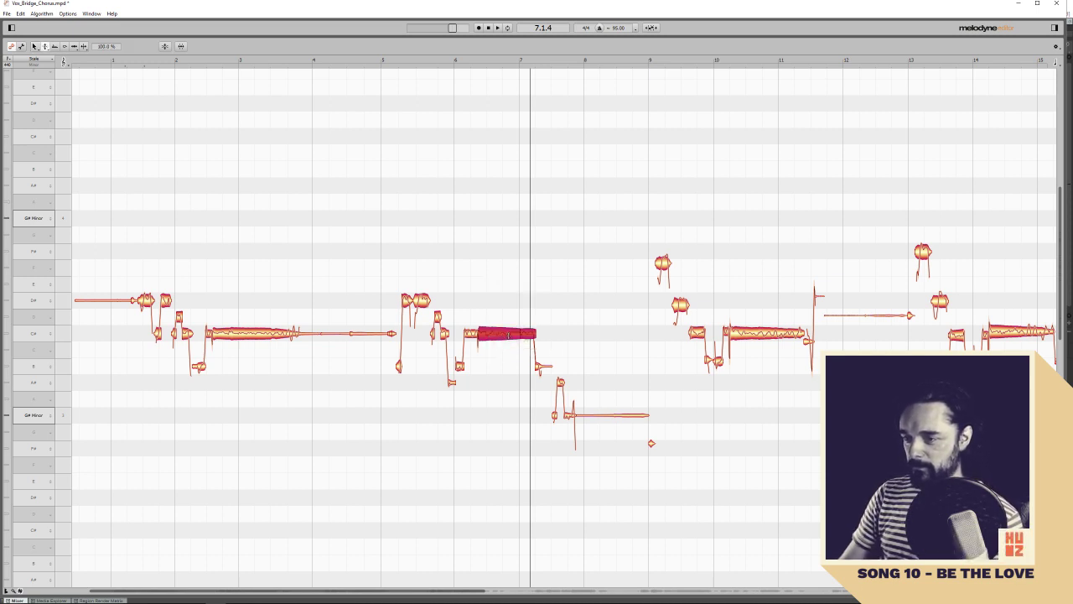
right_click(507, 335)
left_click(506, 337)
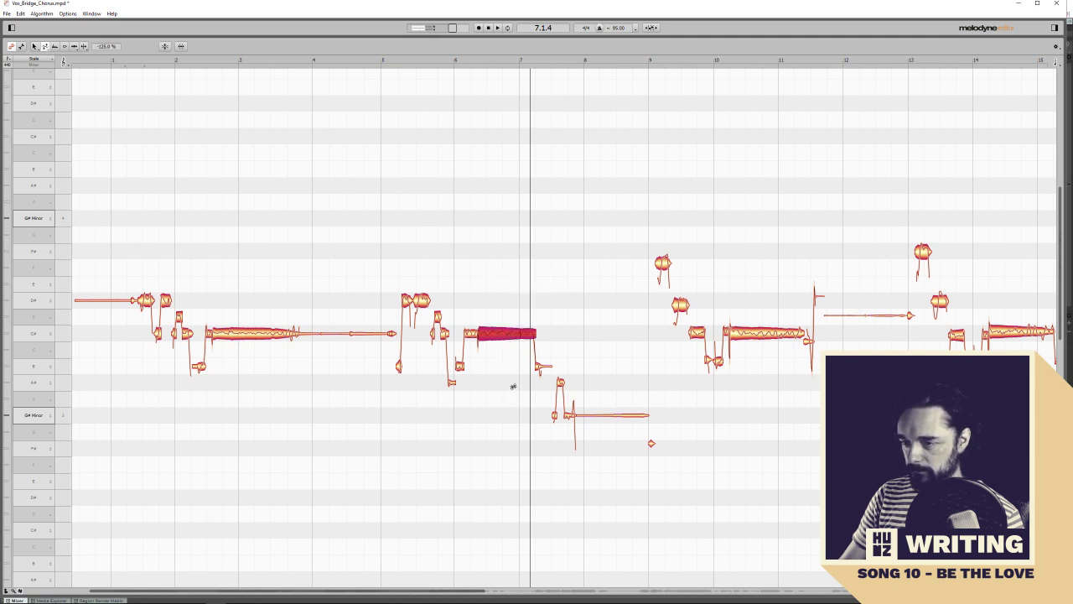
Set the pitch modulation of the long C#4 note between bars 6 and 7 to 68% and play back the vocal through bar 9
right_click(493, 334)
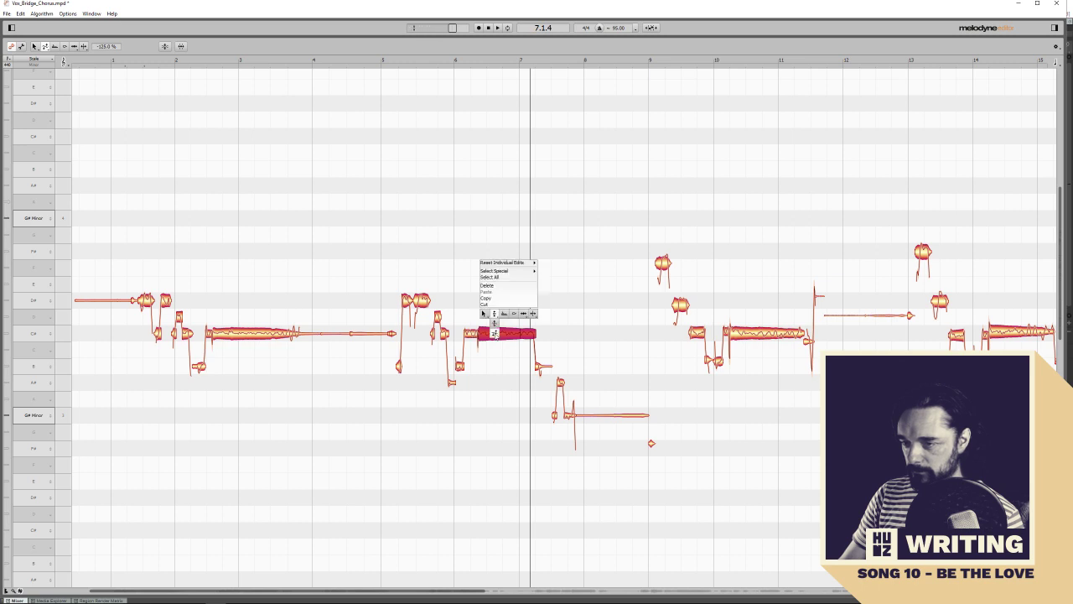
left_click(494, 316)
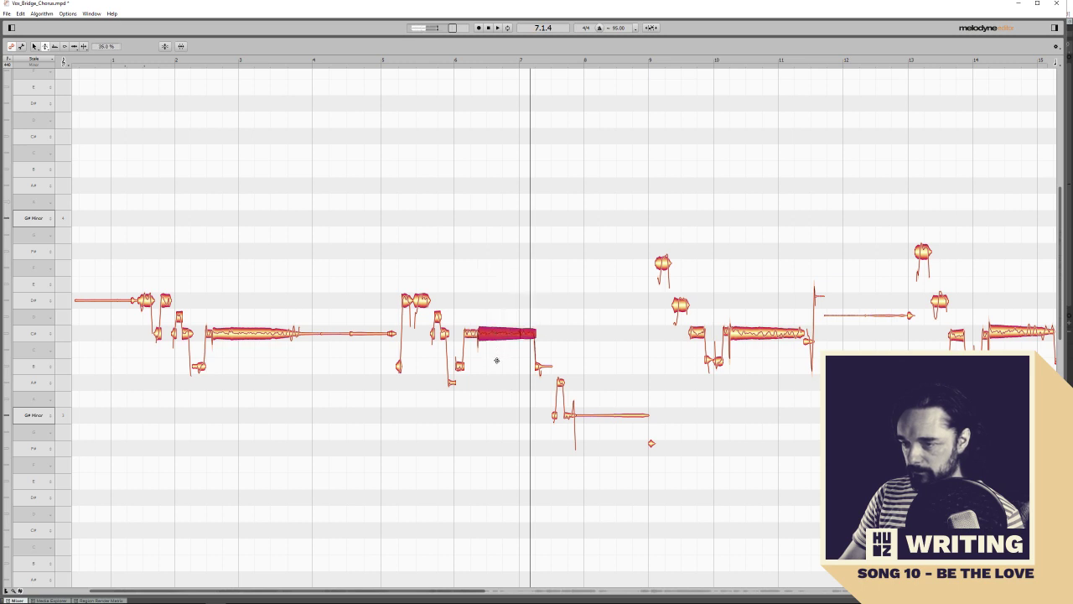
key("space")
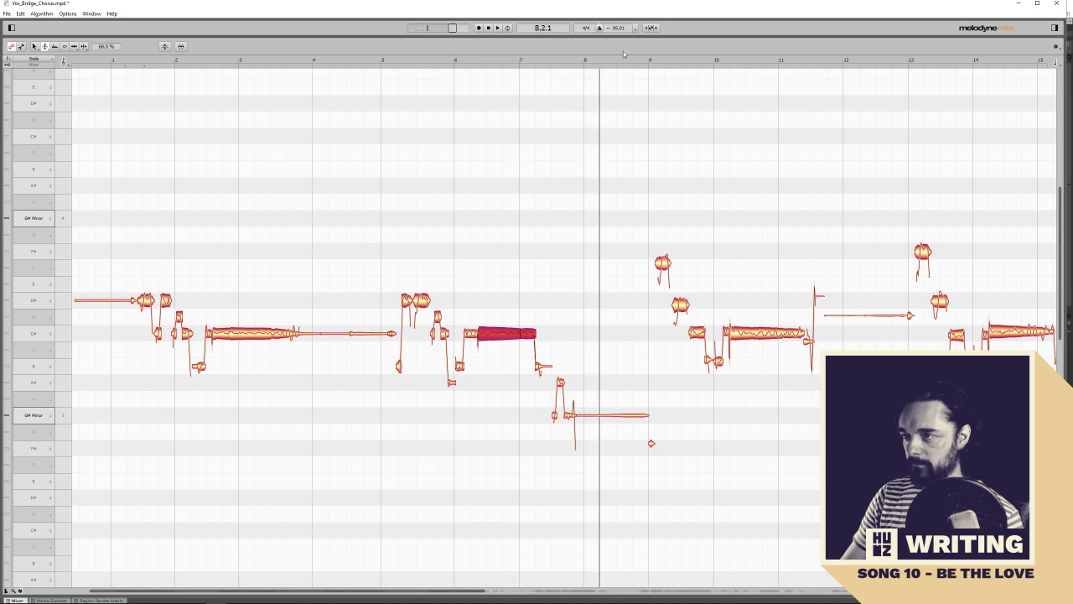
left_click(655, 61)
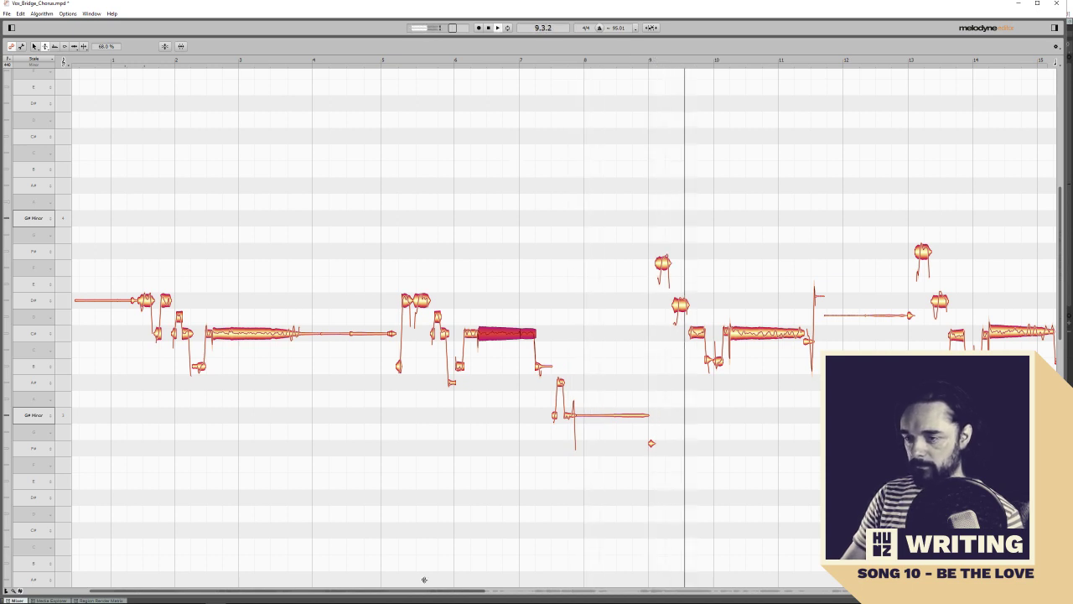
left_click_drag(426, 594, 526, 594)
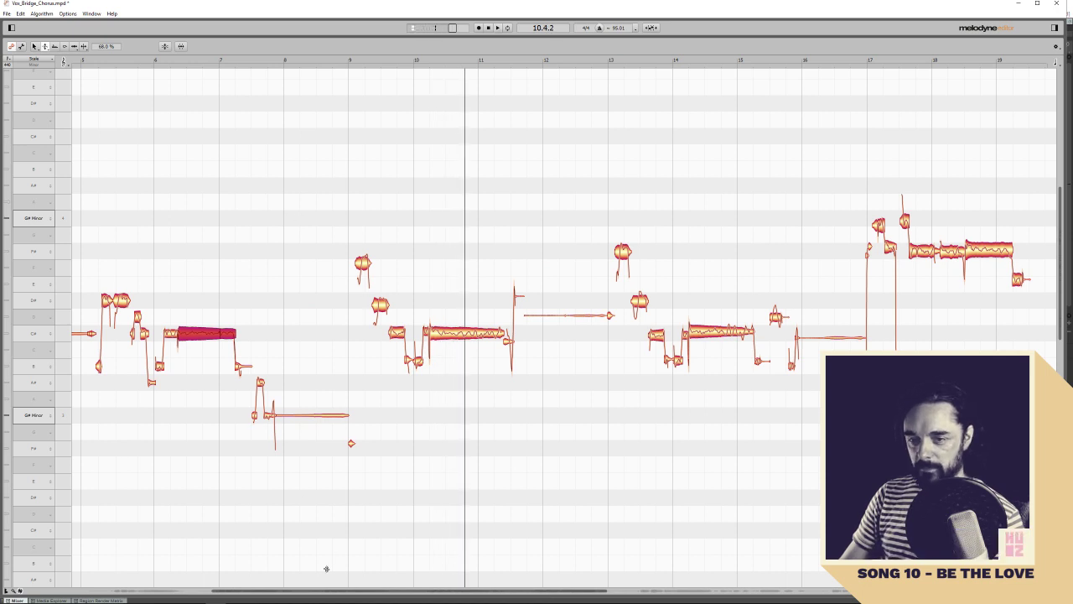
Apply Correct Pitch to the phrase between bars 5 and 9 with pitch center and pitch drift at 100%
left_click_drag(308, 594, 219, 593)
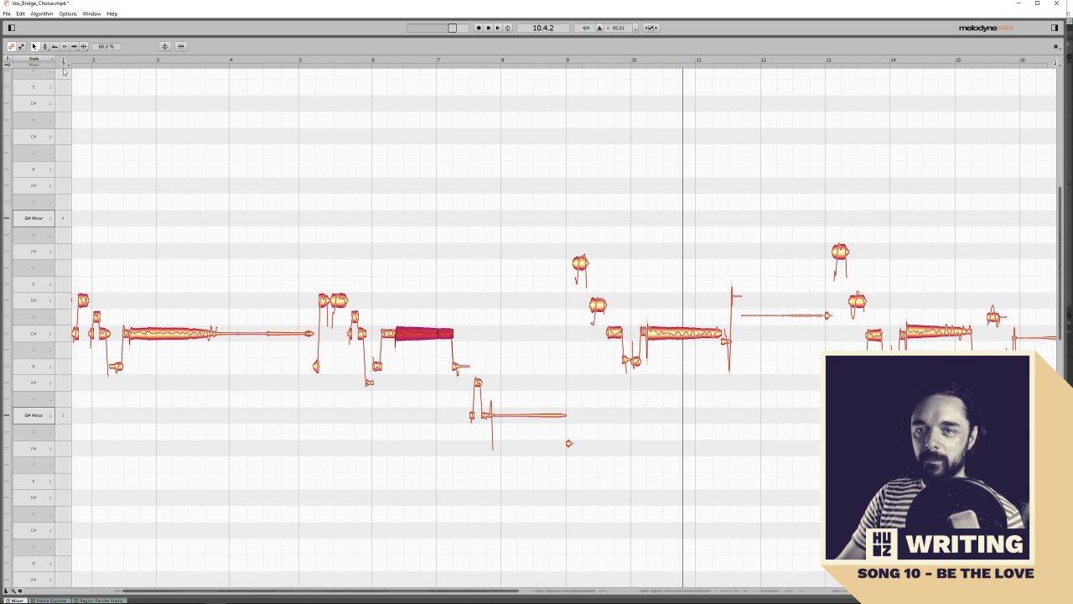
left_click_drag(295, 266, 542, 454)
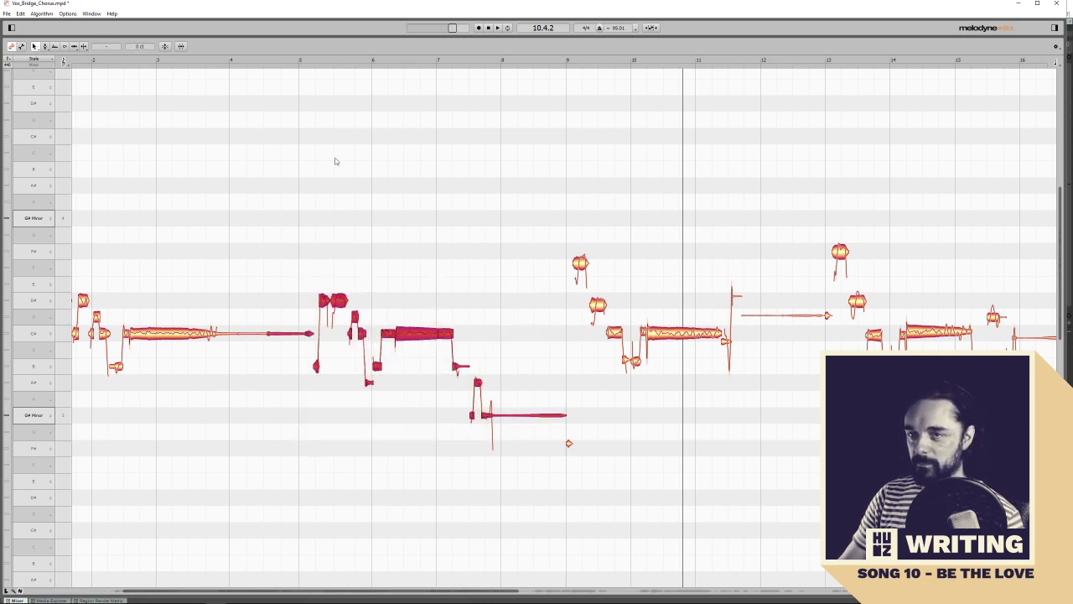
left_click(165, 47)
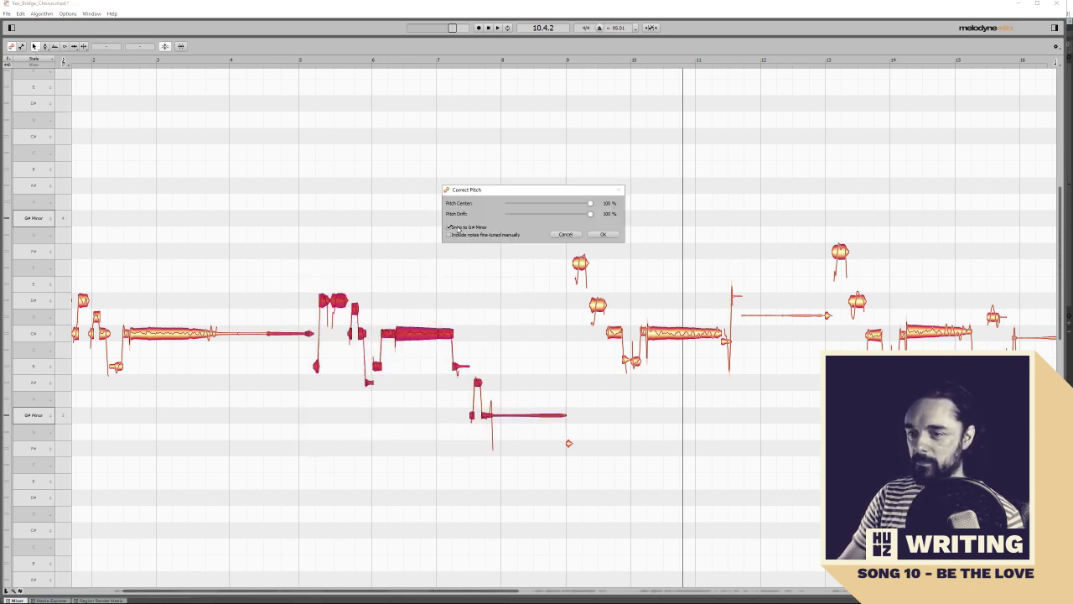
left_click(605, 235)
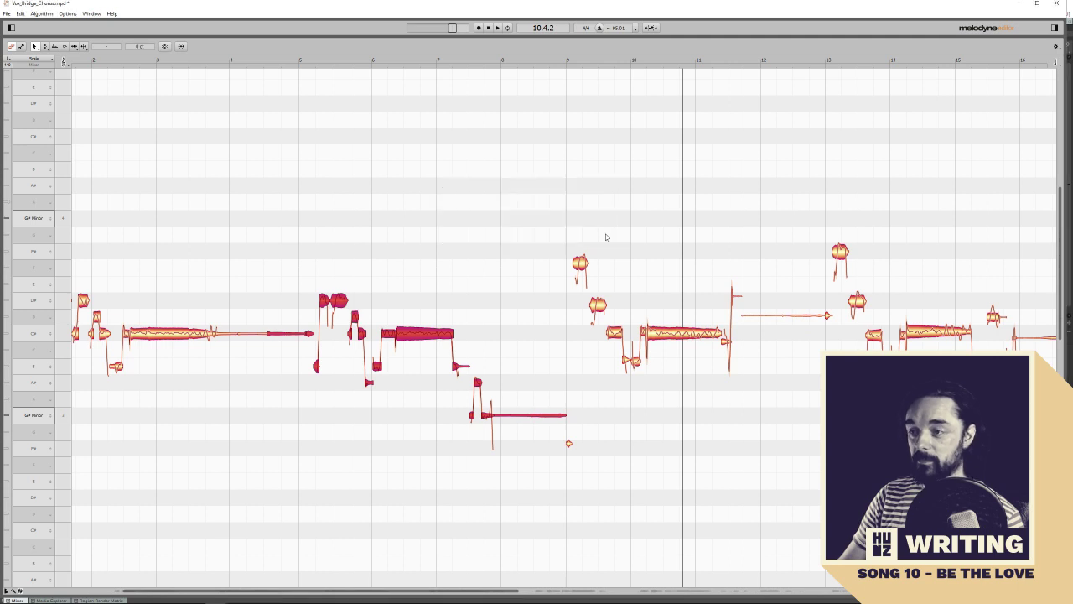
Correct the notes between bars 9 and 17 with pitch center at 100%, snapped to G# Minor, and play back from bar 9
left_click(567, 106)
left_click(573, 61)
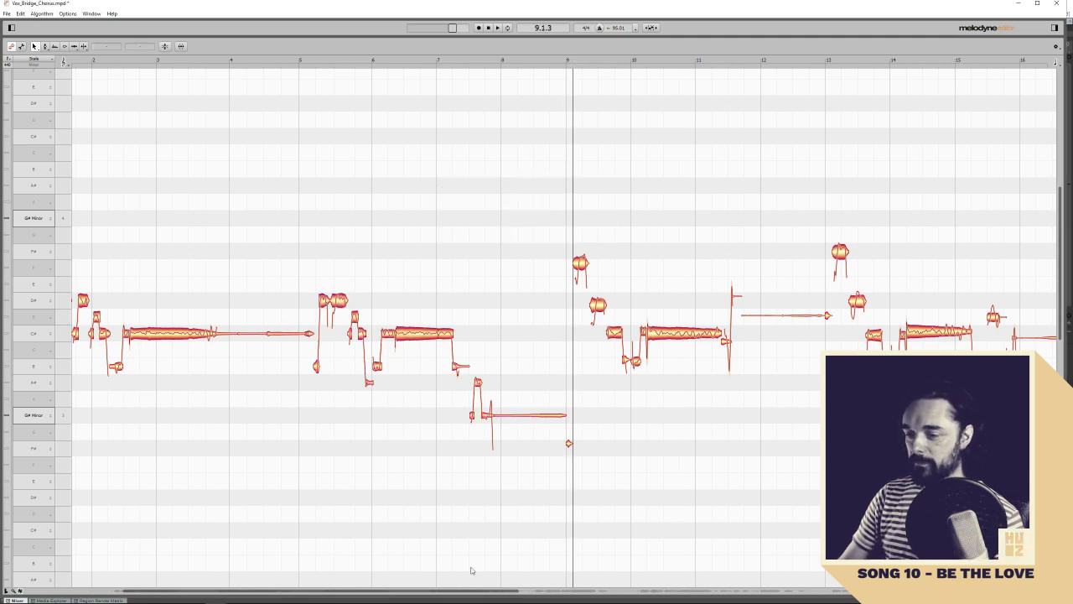
scroll(504, 541, "right", 5)
left_click_drag(379, 187, 852, 389)
right_click(640, 251)
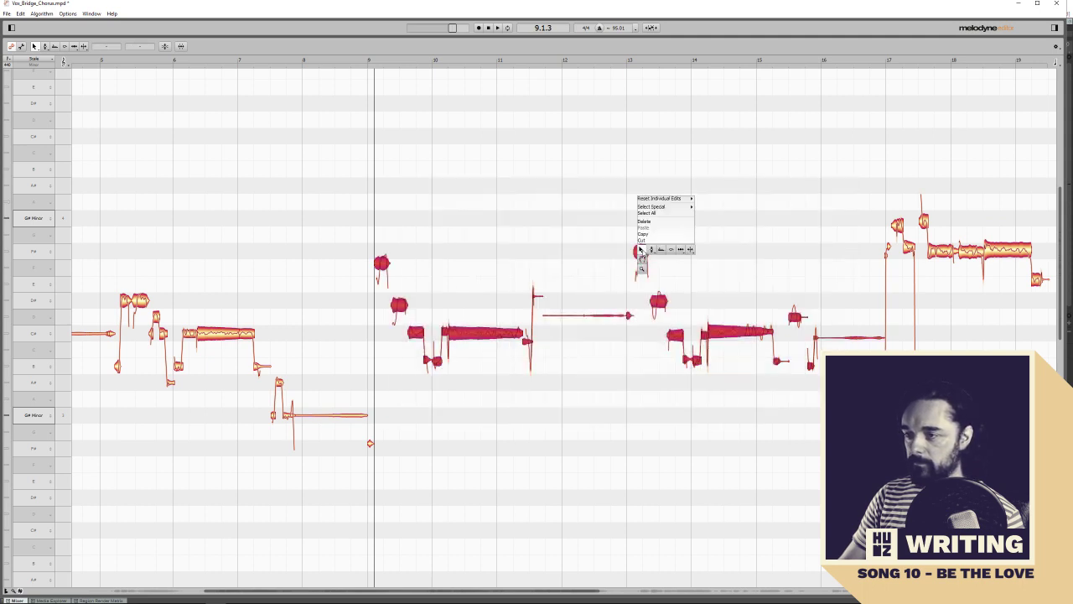
left_click(166, 46)
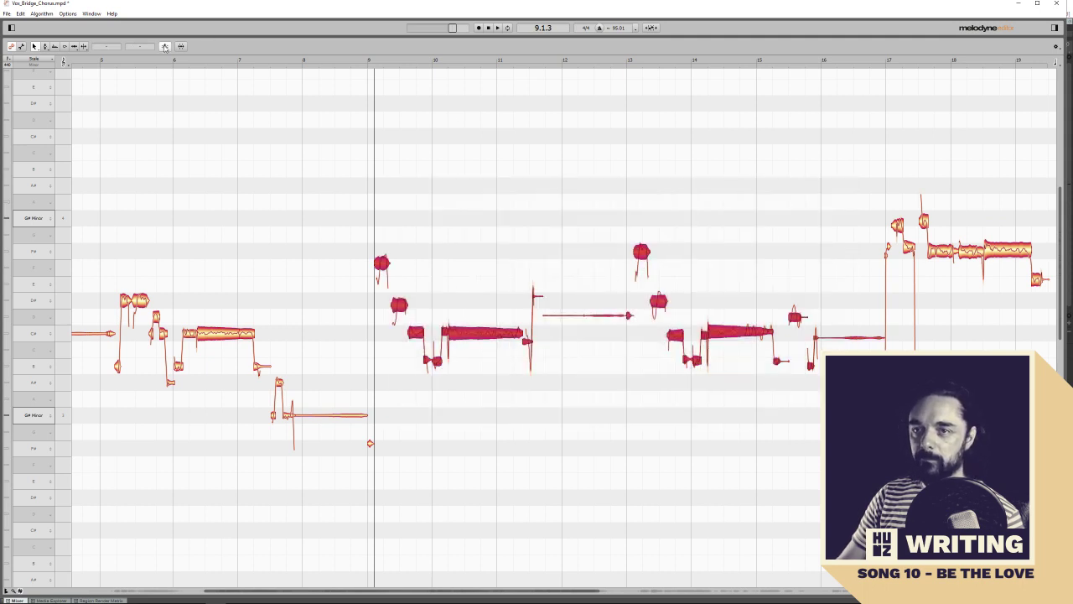
left_click_drag(515, 204, 591, 203)
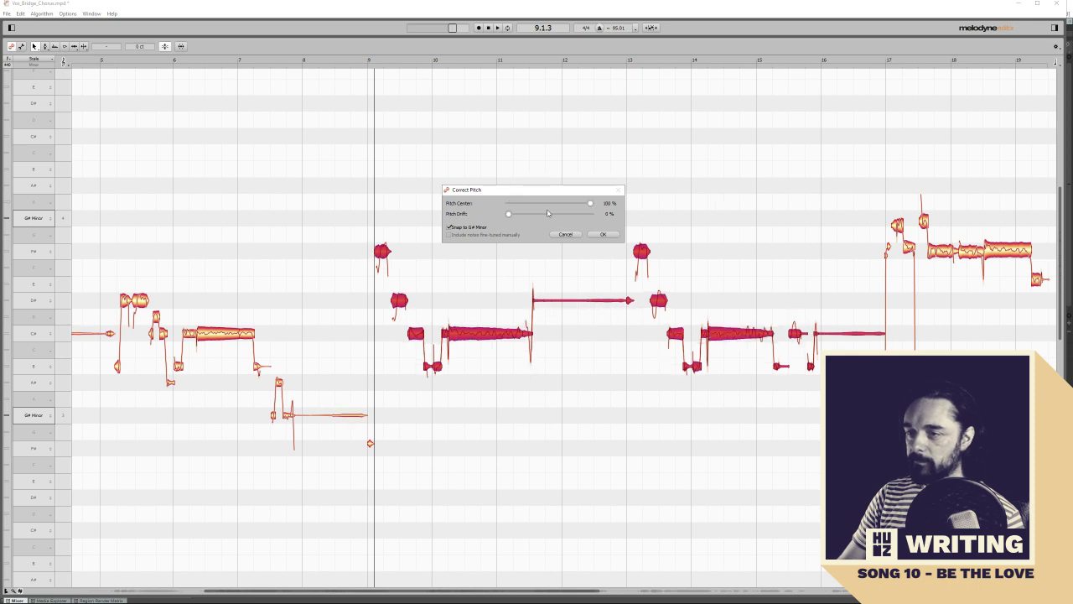
left_click(603, 234)
key("space")
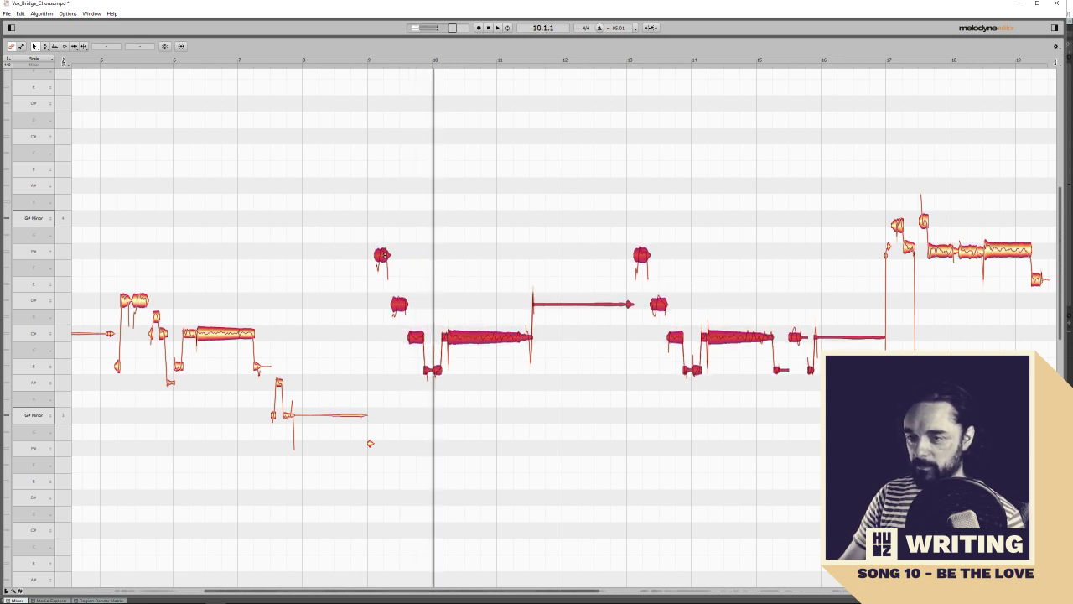
Lower the F#4 and D#4 notes just after bar 9 to about -36 ct each and play back the phrase
left_click(346, 239)
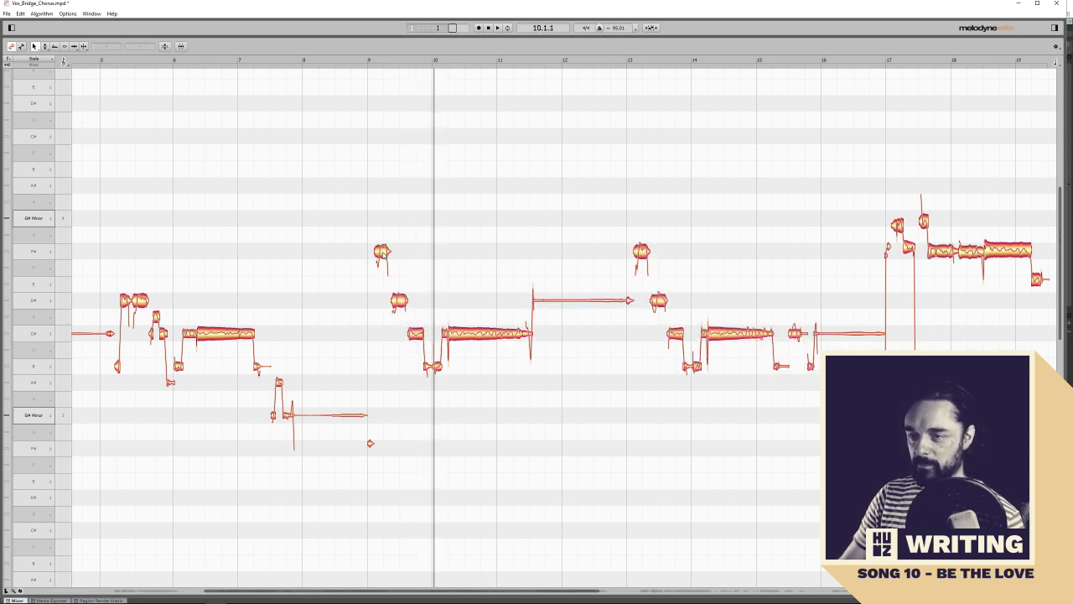
key("space")
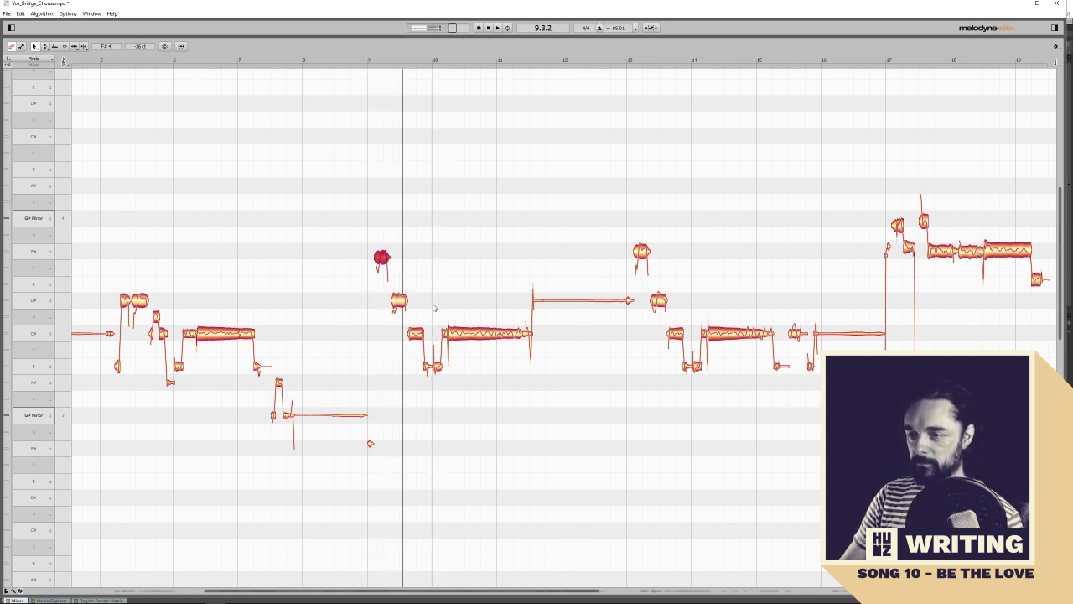
left_click(399, 305)
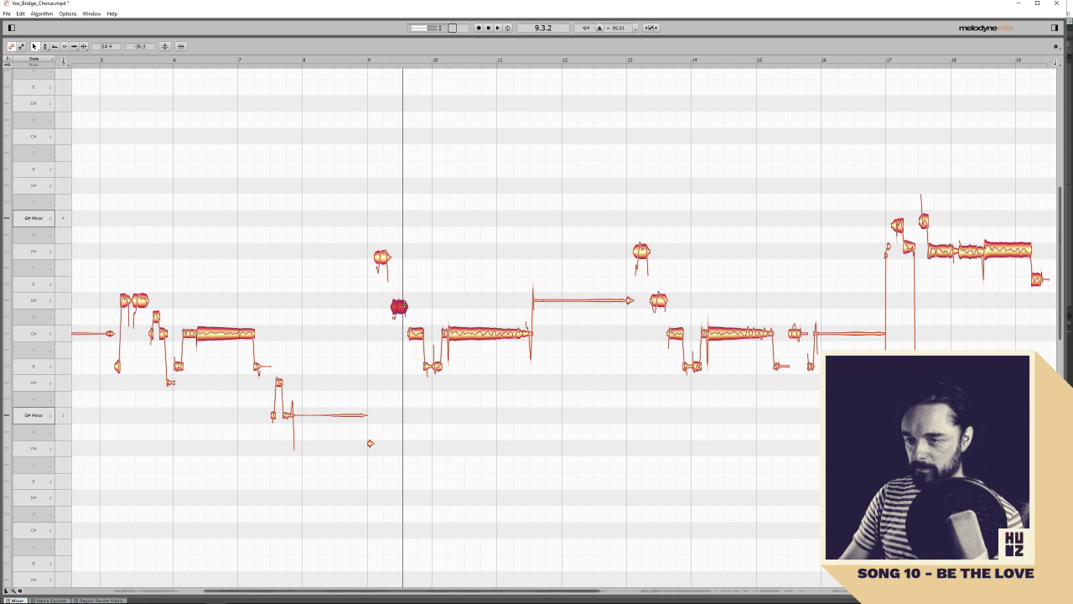
left_click(386, 64)
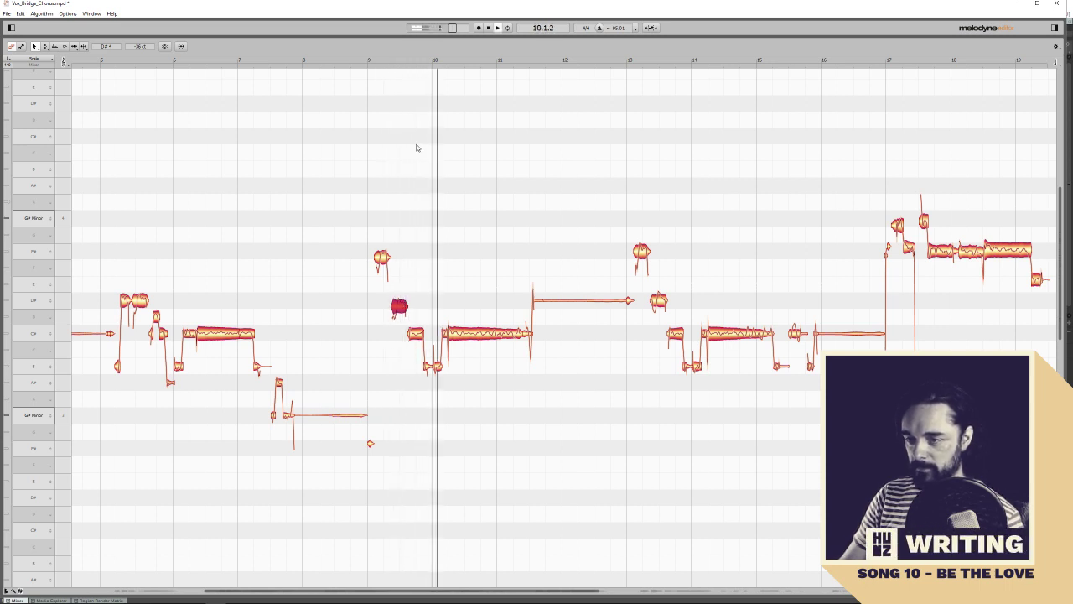
Set the pitch drift of the long C#4 note between bars 10 and 12 to -33%
left_click(491, 335)
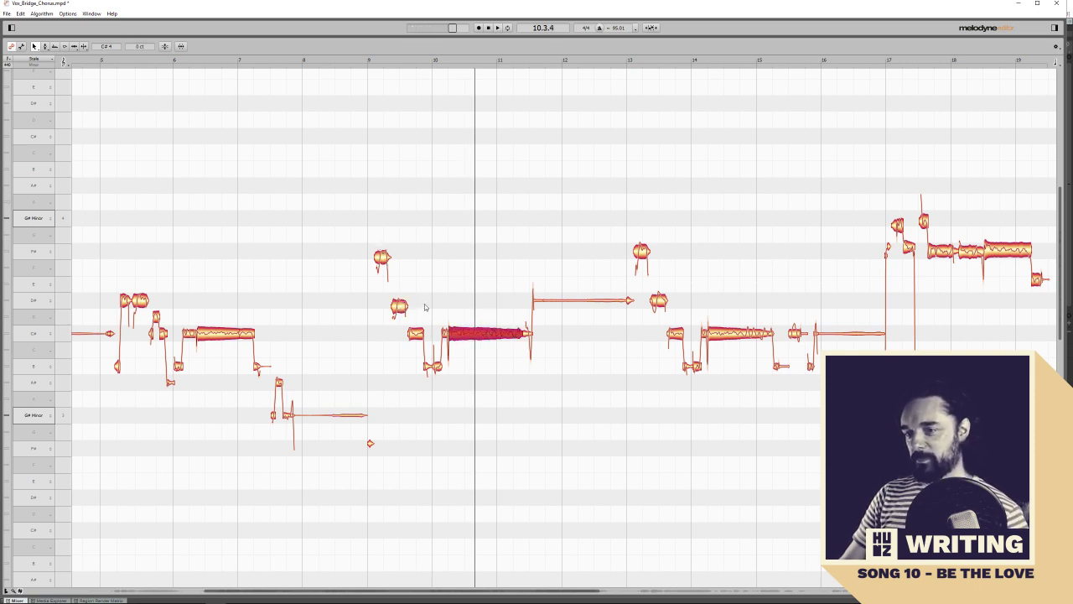
right_click(503, 334)
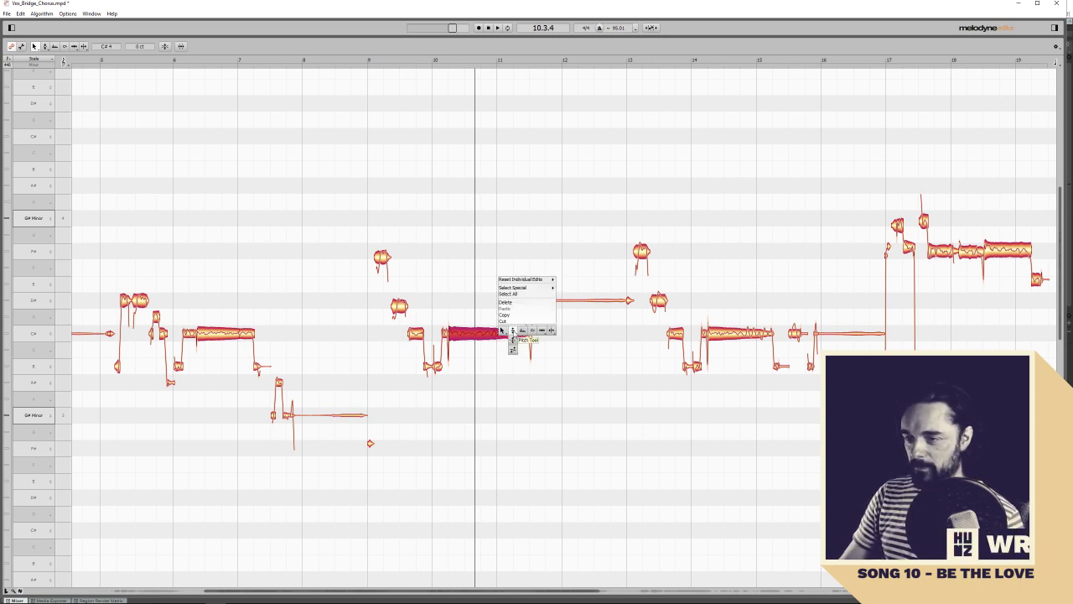
left_click(512, 350)
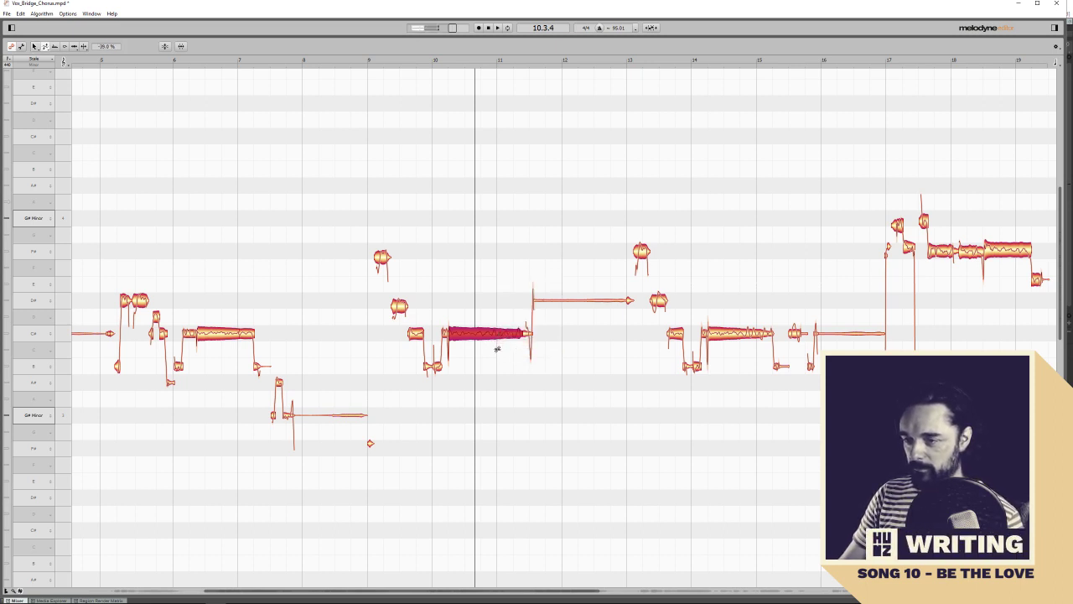
Set the pitch modulation of the long C#4 note between bars 10 and 12 to 61% and play it back
right_click(497, 344)
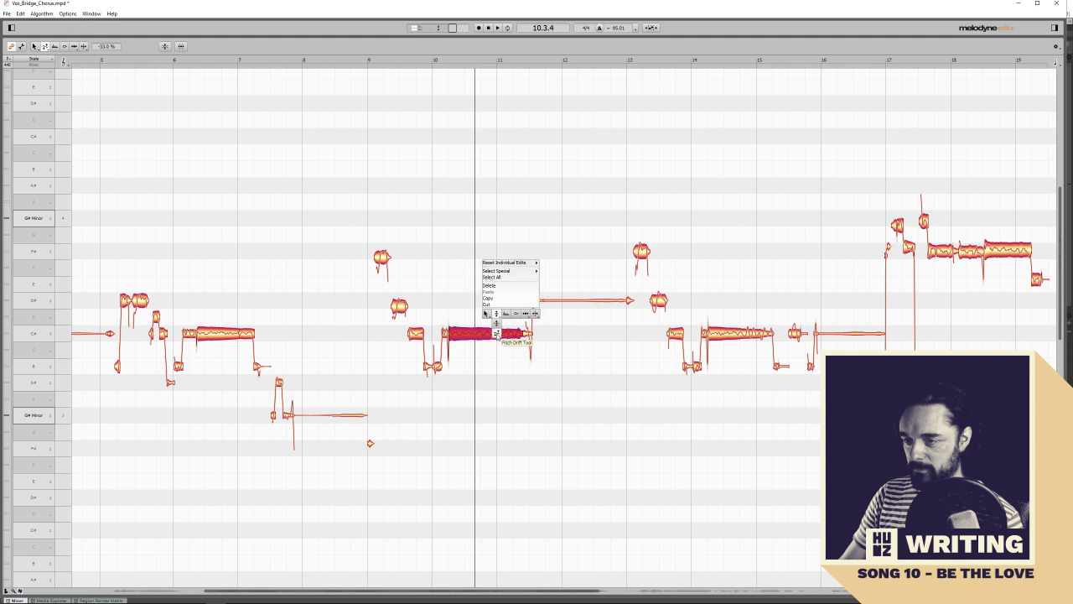
left_click(497, 333)
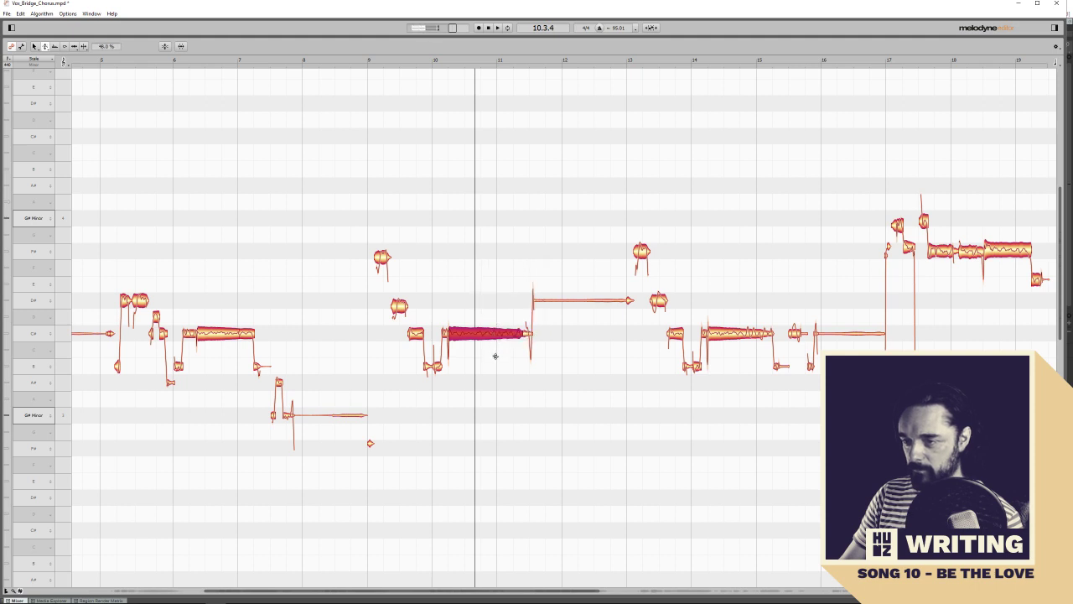
left_click(433, 73)
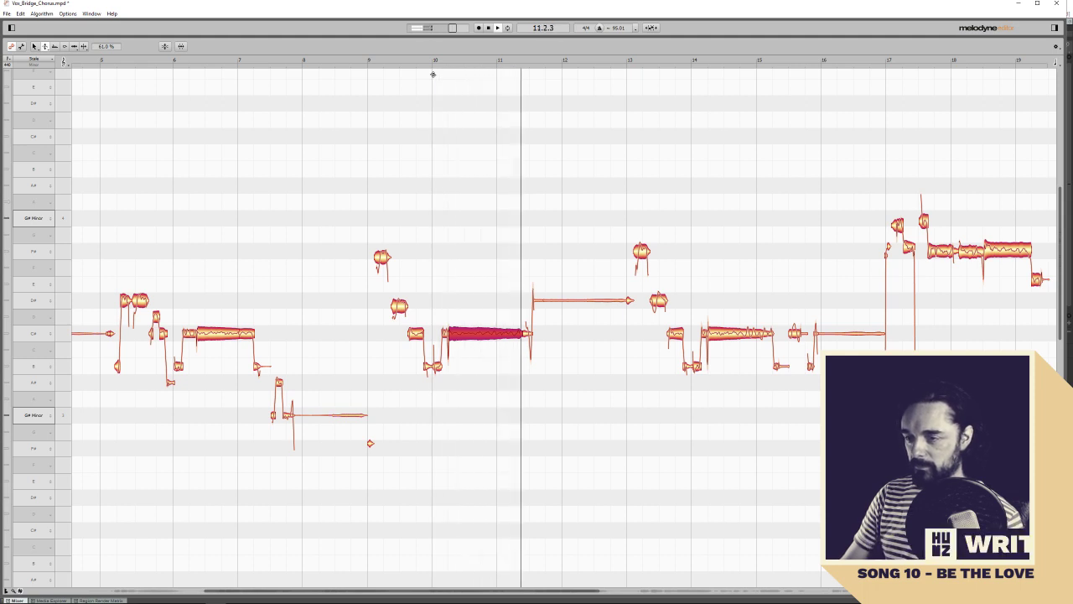
Lower the F#4 note just after bar 13 to -8 ct, keeping its pitch modulation at 100%
left_click_drag(567, 591, 598, 591)
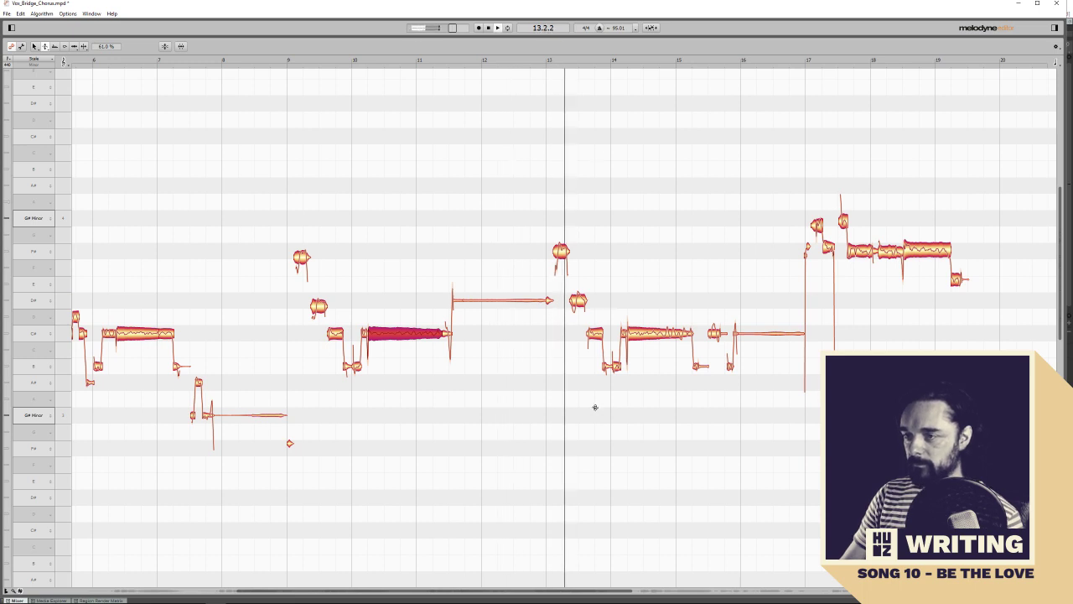
left_click(561, 252)
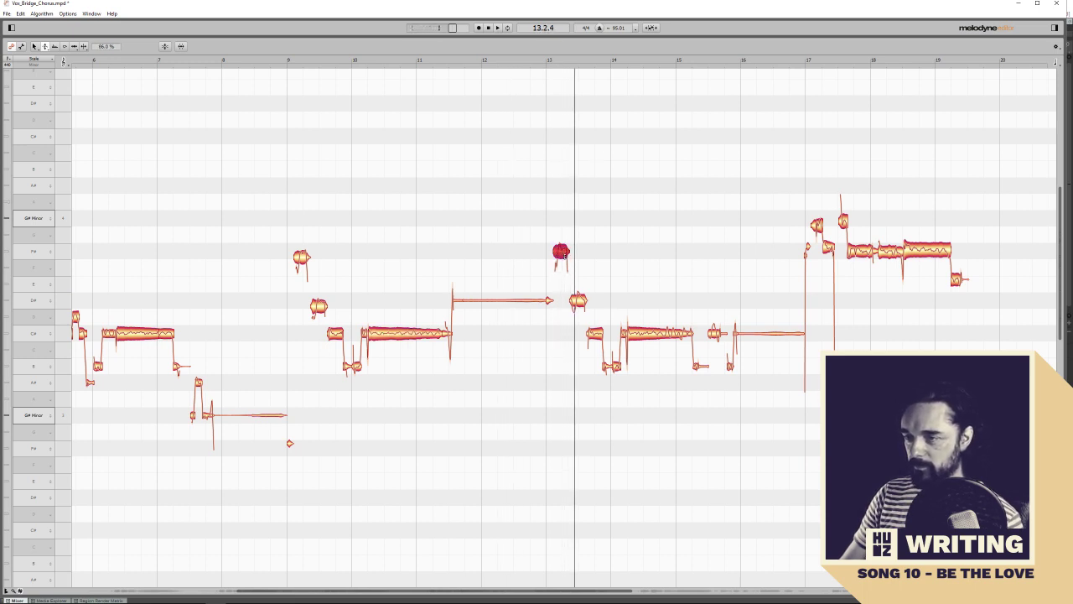
right_click(564, 253)
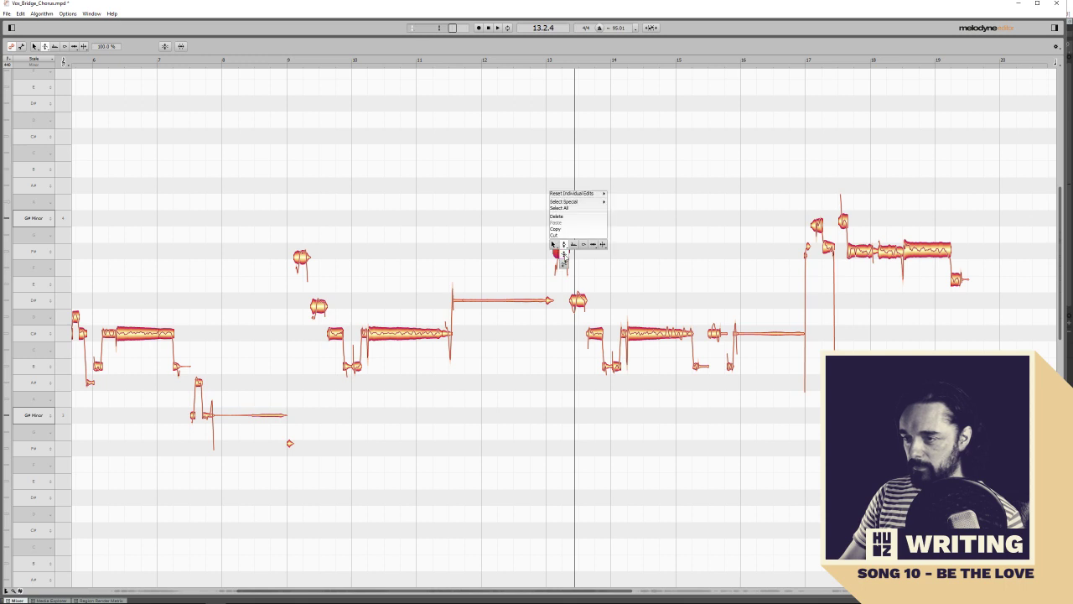
left_click(563, 244)
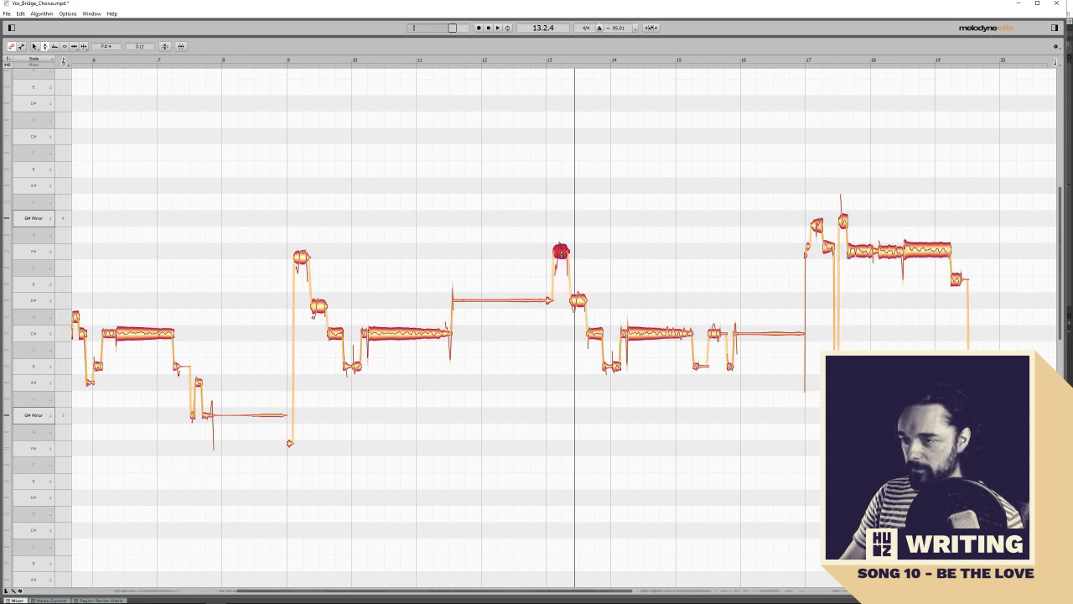
right_click(561, 251)
left_click(549, 253)
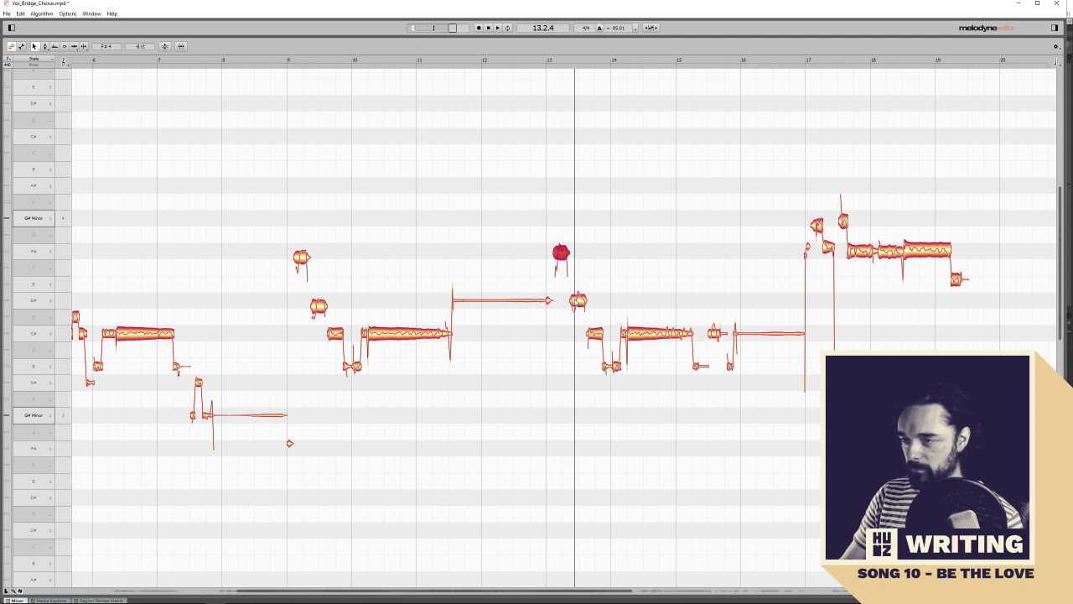
Set the D#4 note just after bar 13 to -96% pitch drift and 80% pitch modulation, and play it back
right_click(579, 302)
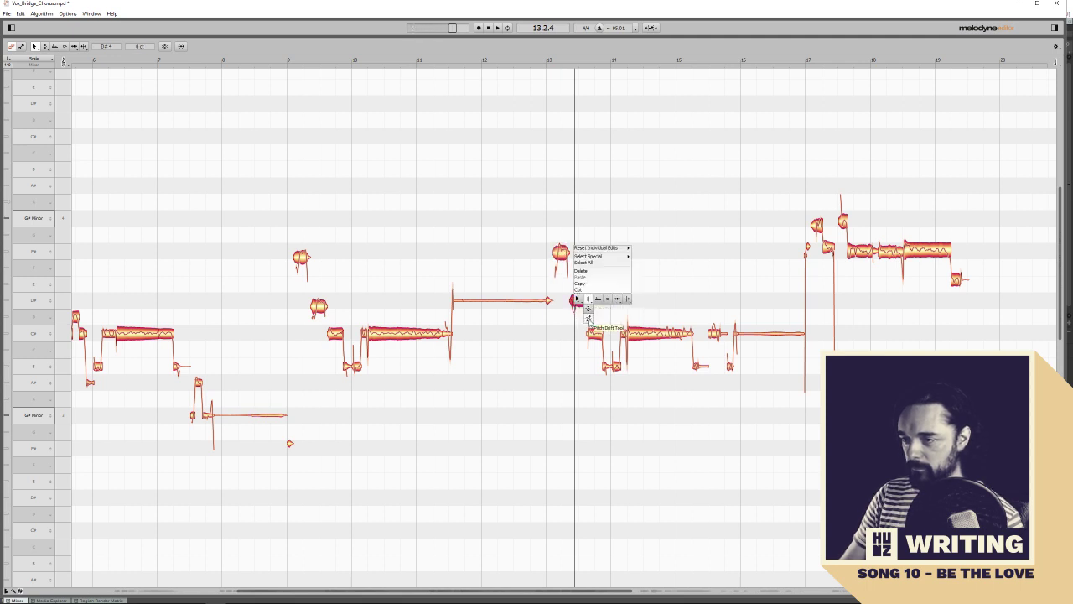
left_click(584, 300)
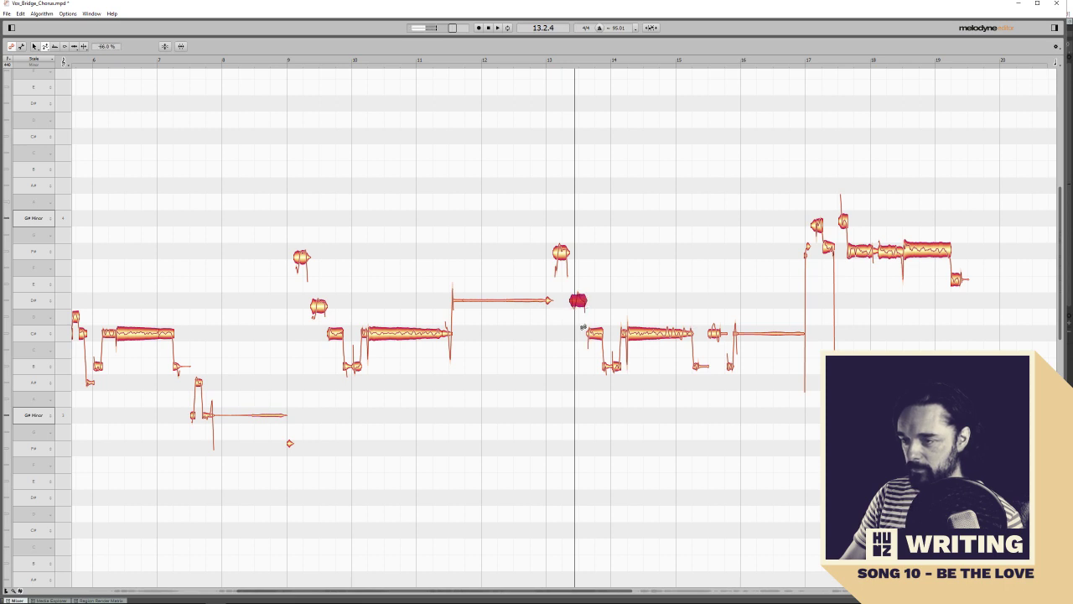
right_click(579, 294)
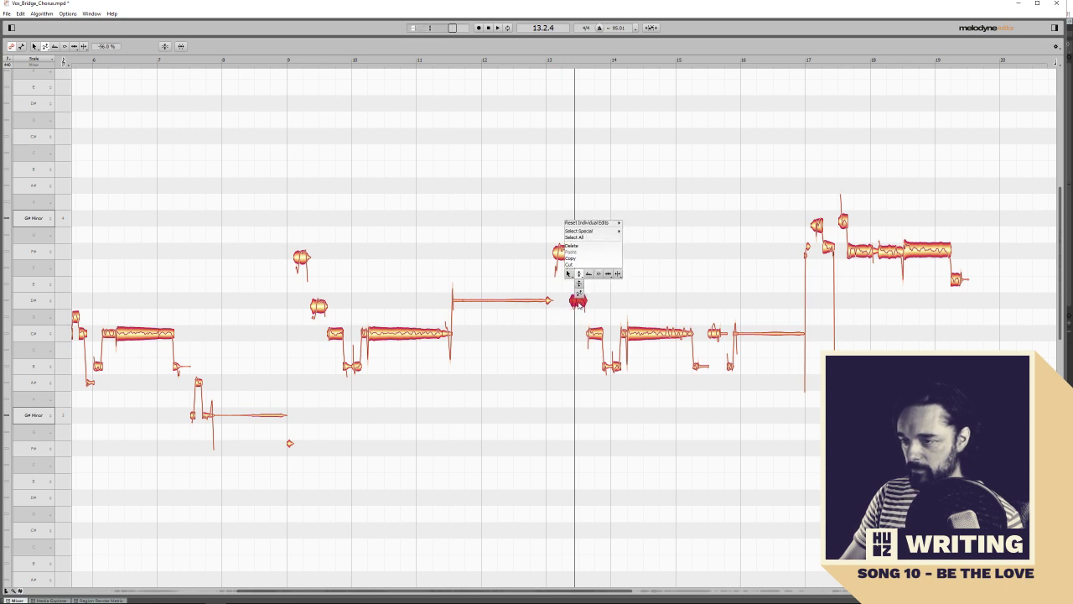
left_click(578, 293)
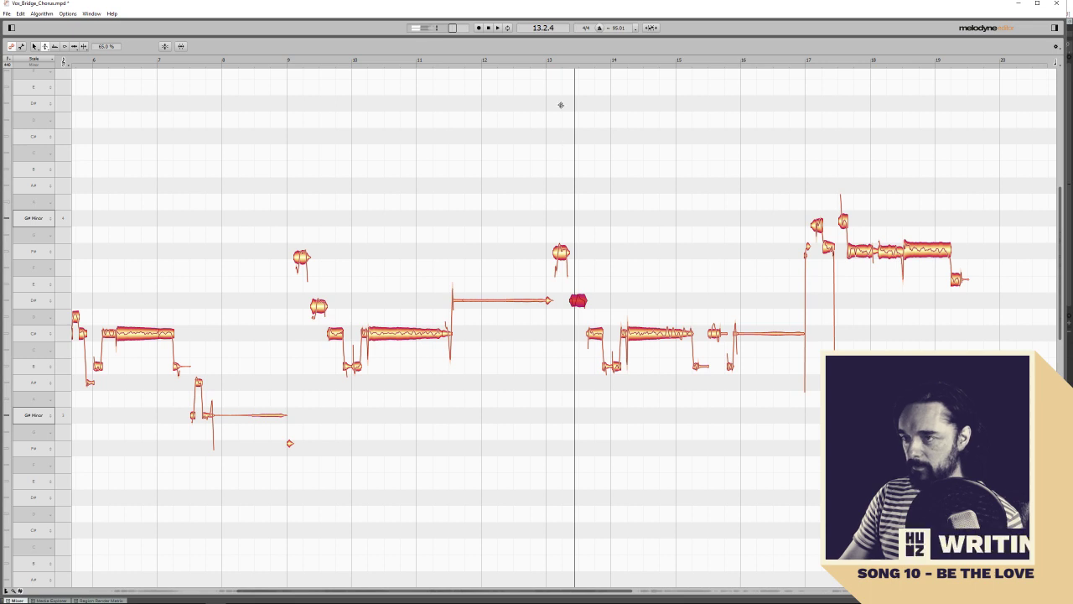
left_click(560, 62)
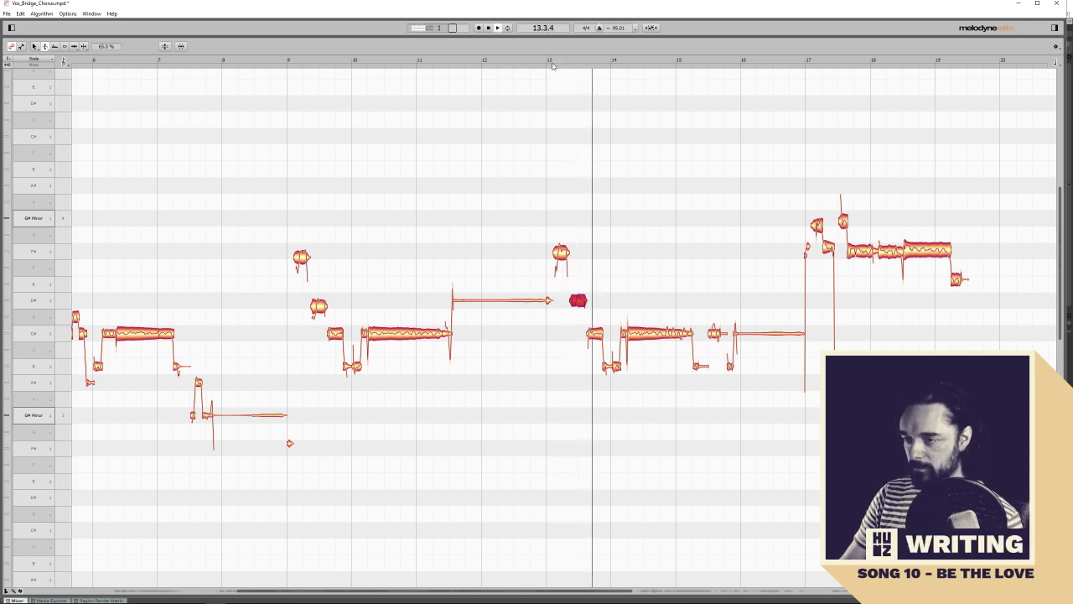
Set the long C#4 note between bars 14 and 15 to -164% pitch drift and 58% pitch modulation, and play it back
left_click(643, 333)
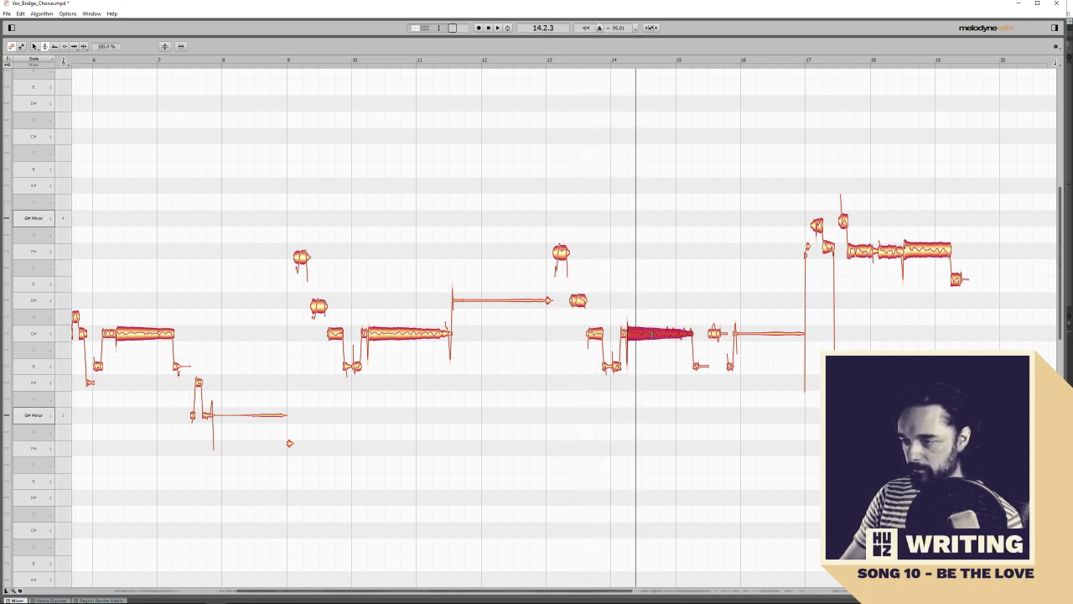
right_click(651, 336)
left_click(652, 343)
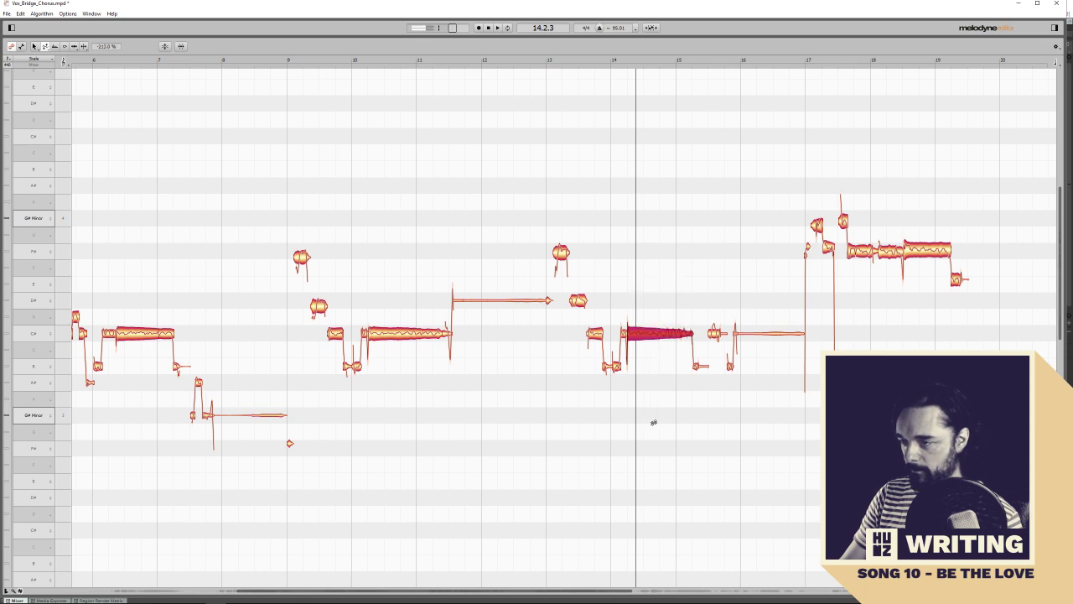
right_click(651, 335)
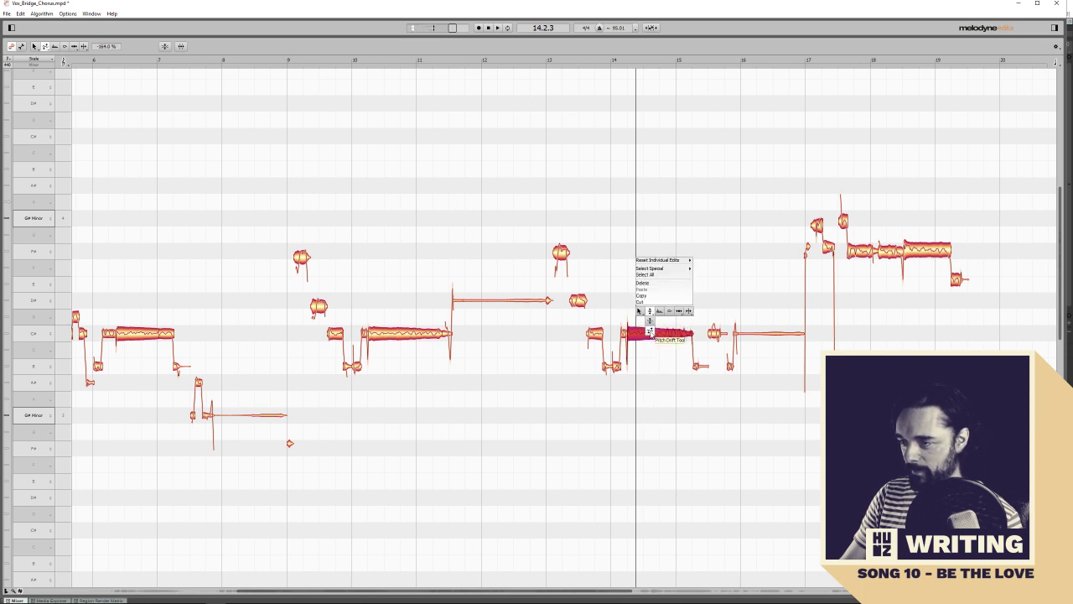
left_click(649, 331)
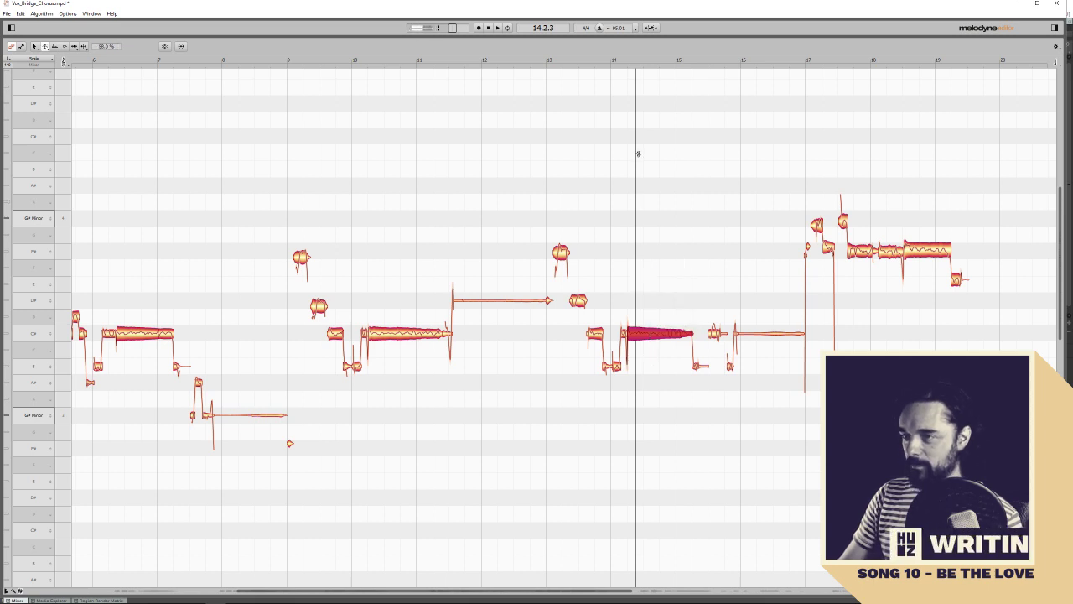
left_click(614, 62)
key("space")
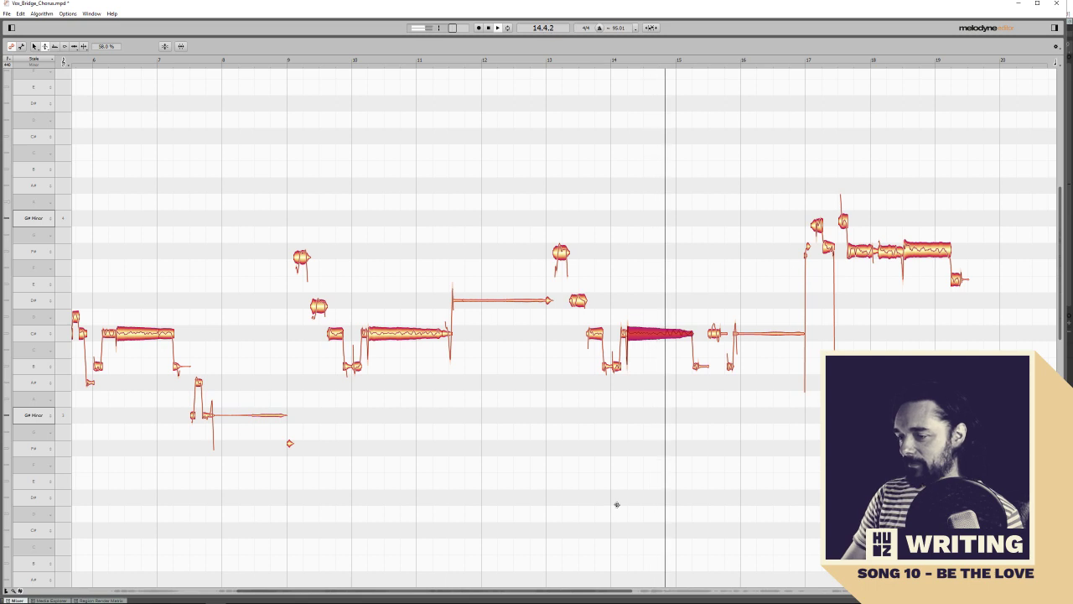
Separate the short C#4 note midway between bars 15 and 16 into smaller notes
left_click_drag(646, 592, 711, 592)
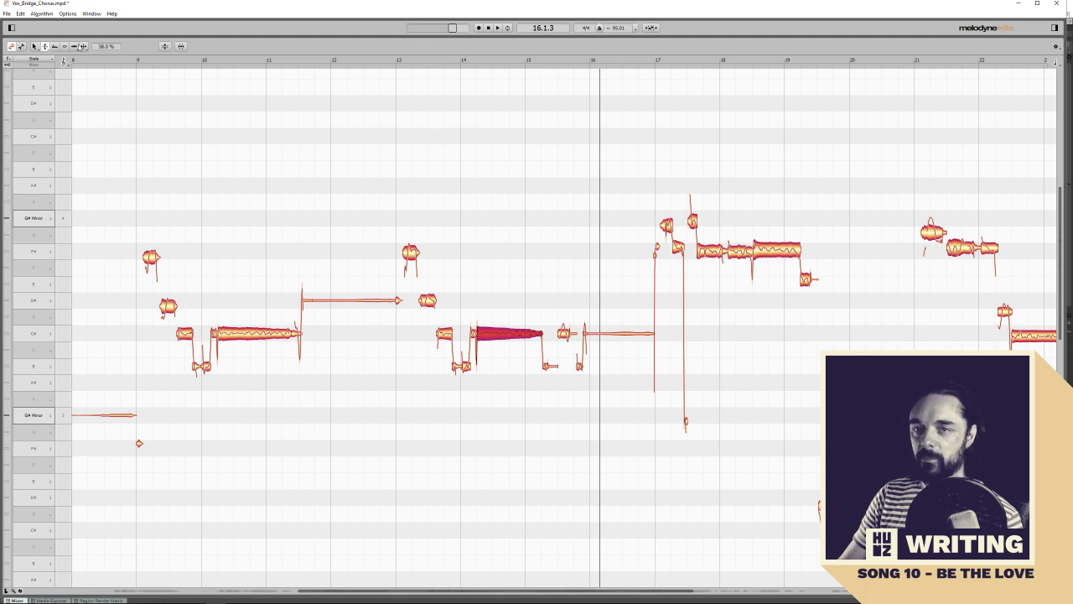
key("Right")
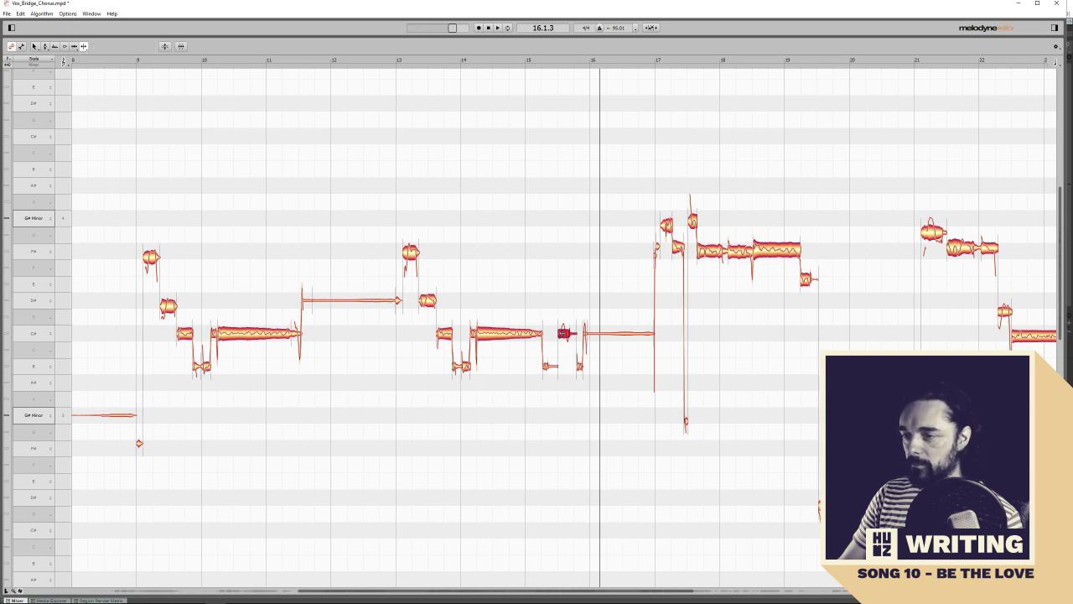
left_click(433, 234)
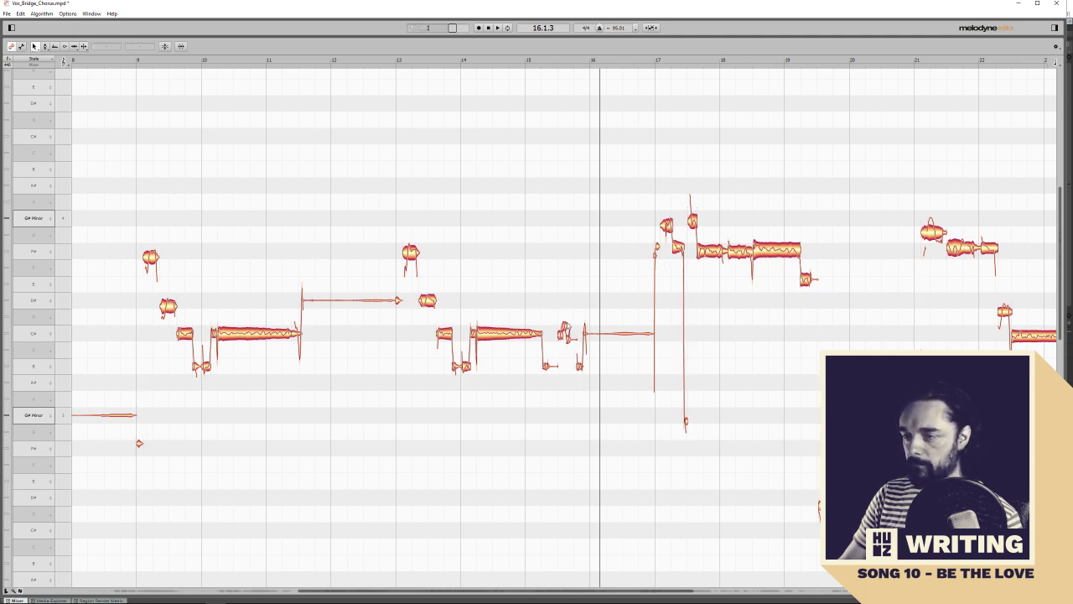
Correct the separated notes between bars 15 and 16 to G# Minor with 100% pitch center and 100% pitch drift, and play back the passage
left_click(561, 327)
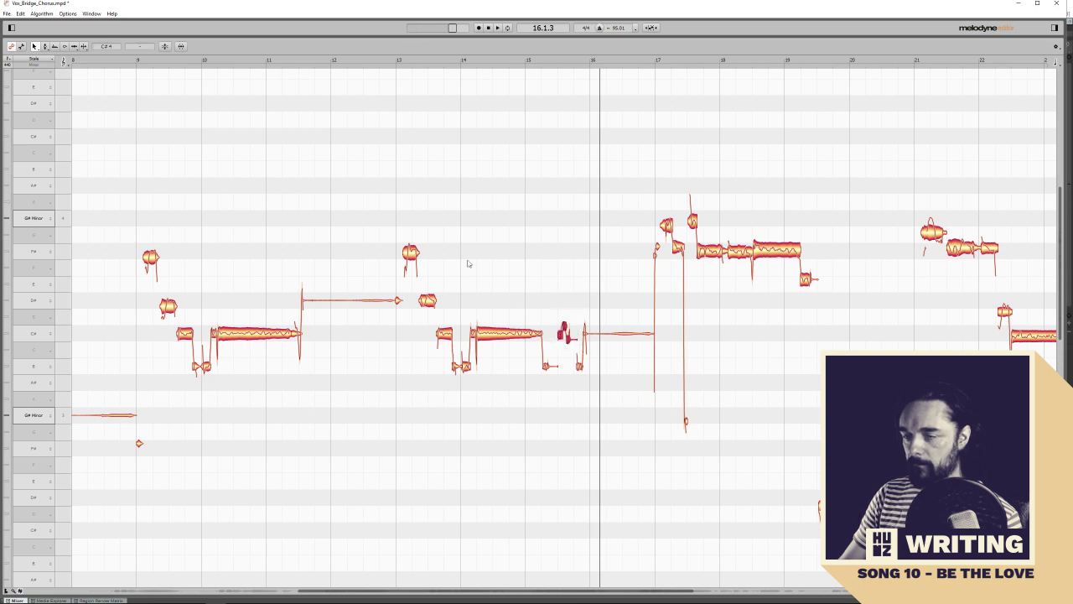
left_click(164, 47)
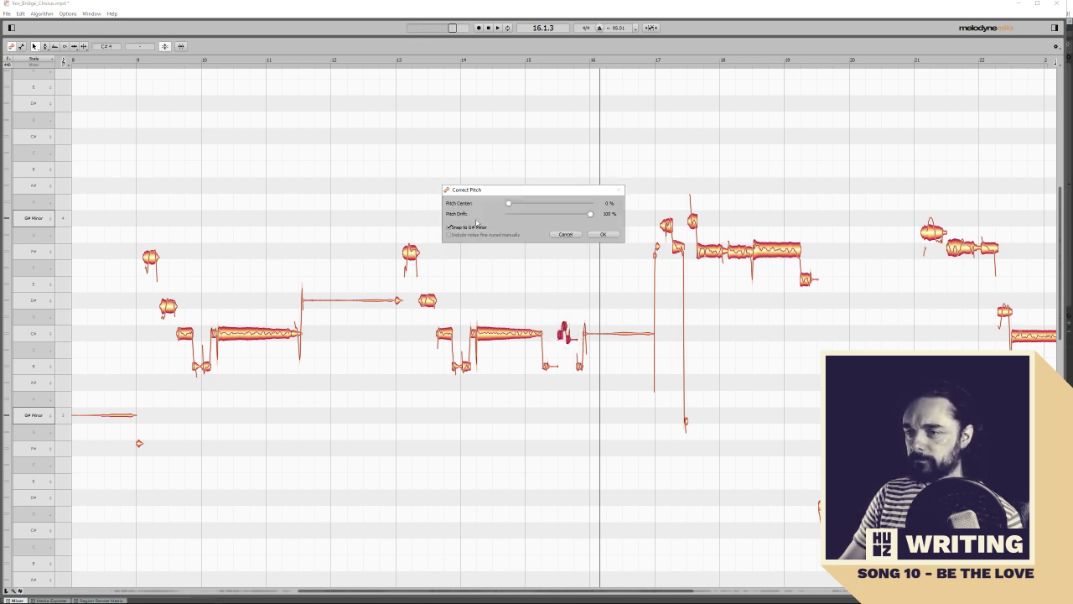
left_click_drag(508, 202, 778, 199)
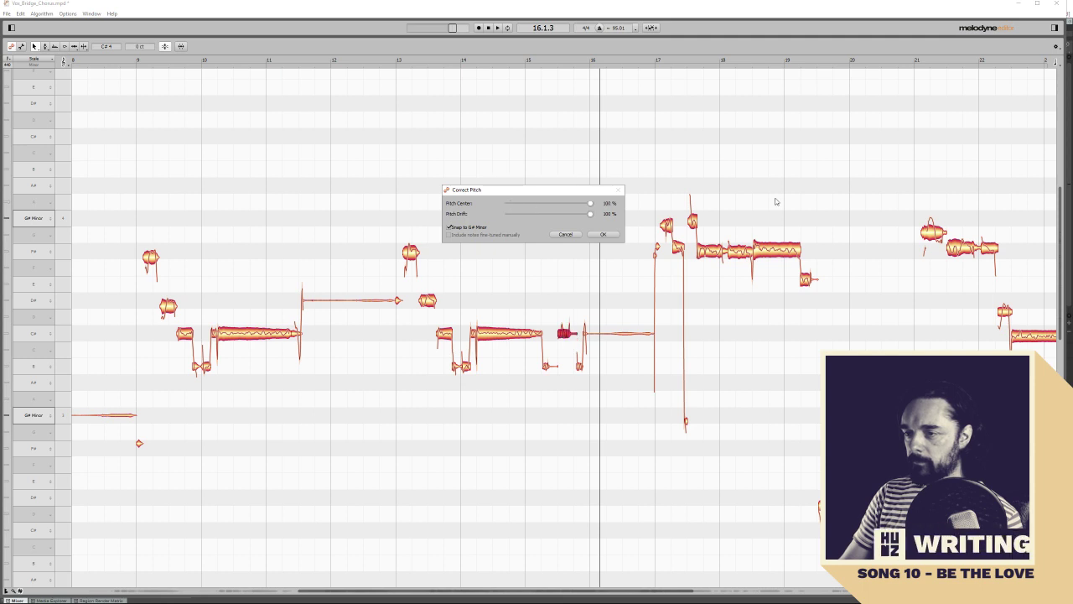
left_click(603, 234)
left_click(564, 249)
double_click(545, 75)
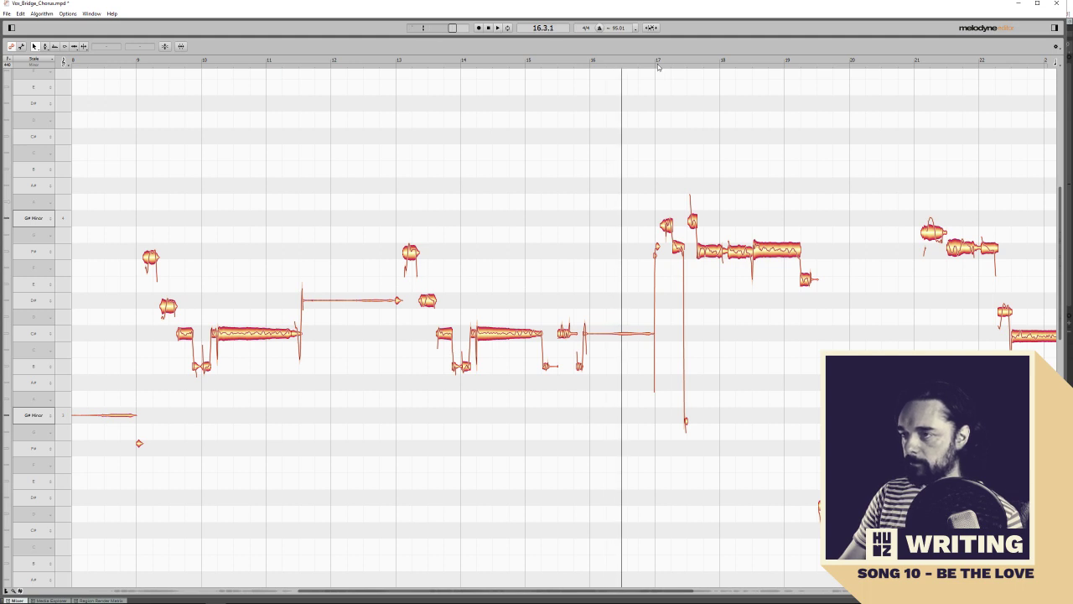
left_click(666, 225)
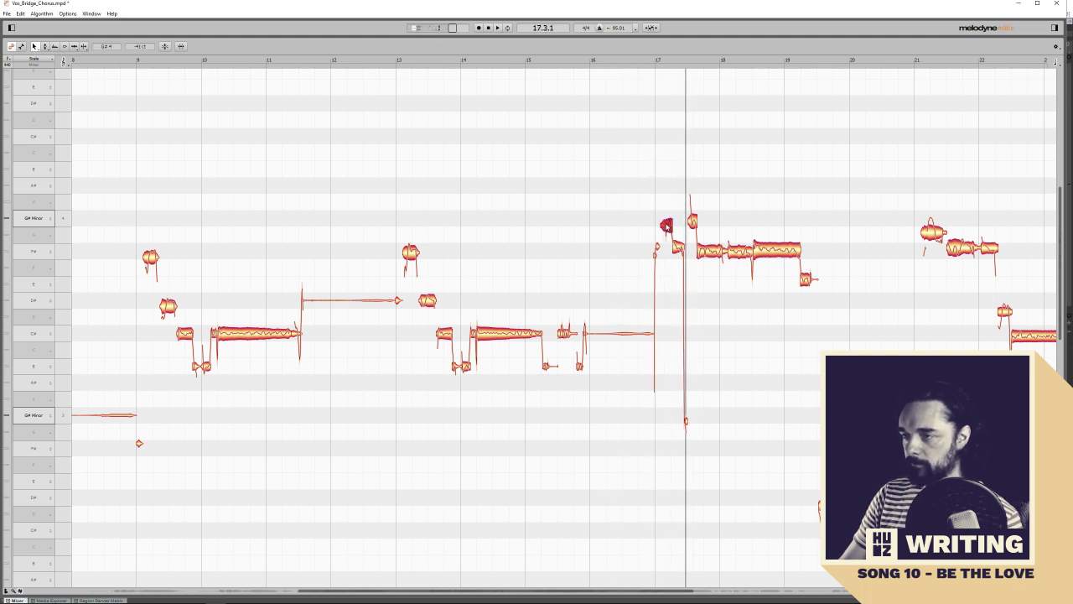
left_click(637, 182)
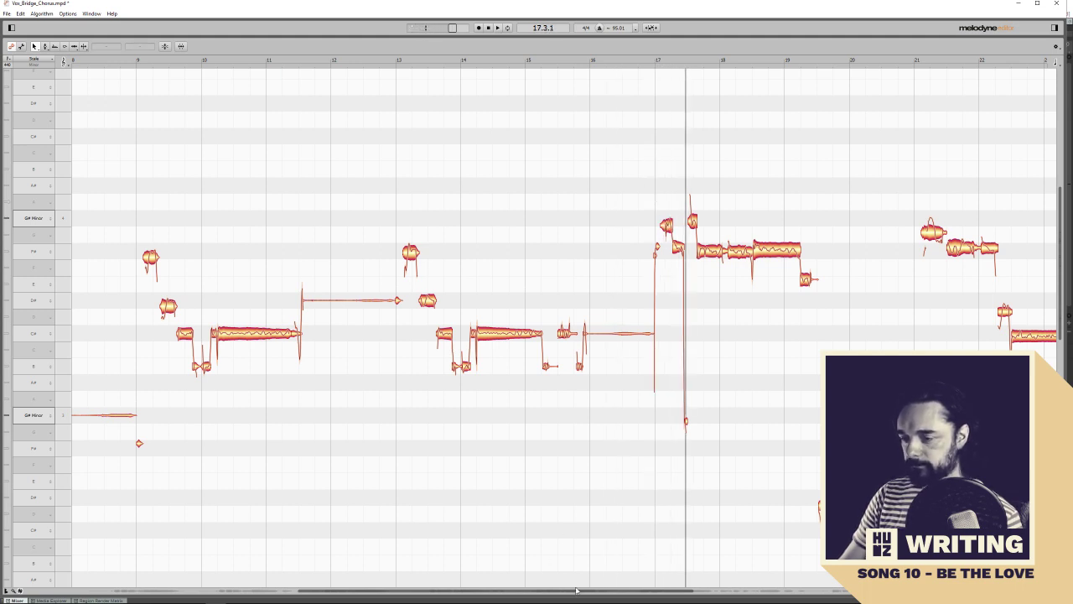
Correct the phrases from bar 17 to just before bar 24 to G# Minor with 100% pitch center and full pitch drift correction
left_click_drag(579, 591, 694, 591)
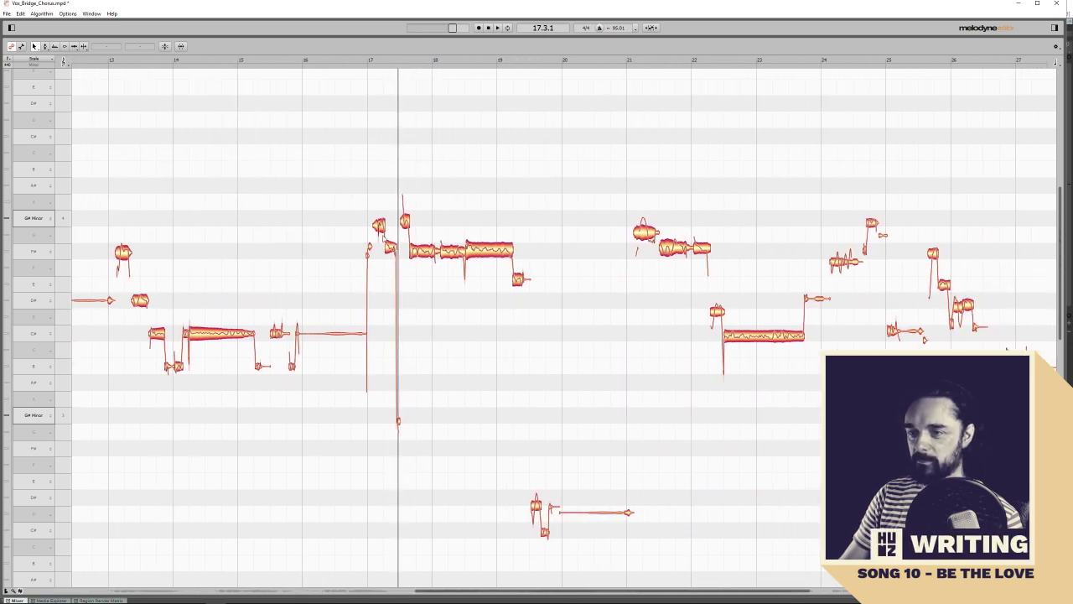
left_click_drag(376, 154, 764, 562)
left_click(166, 46)
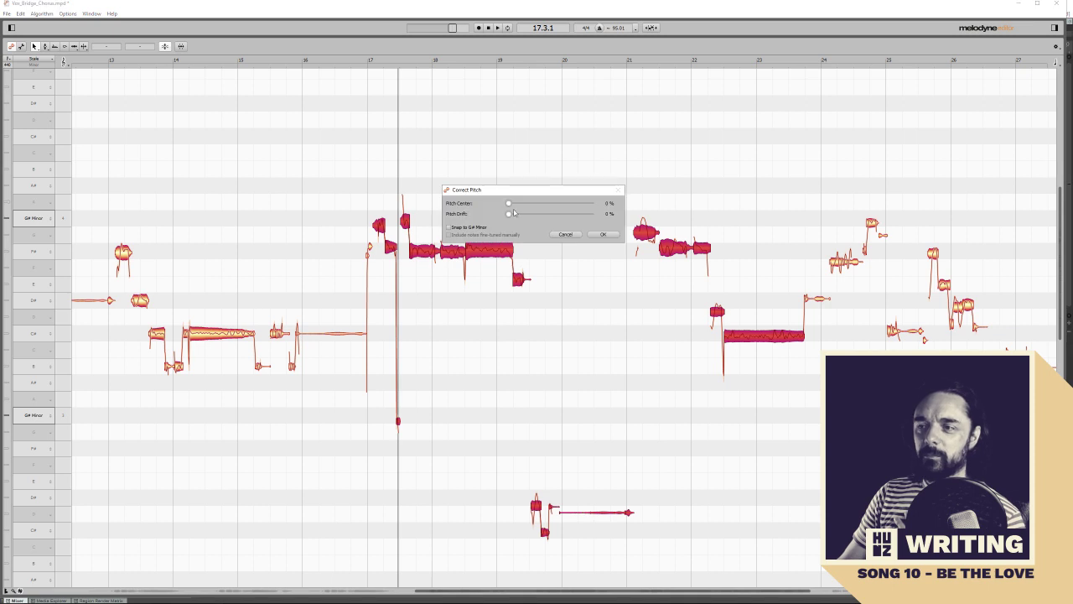
left_click(472, 228)
left_click_drag(508, 203, 813, 196)
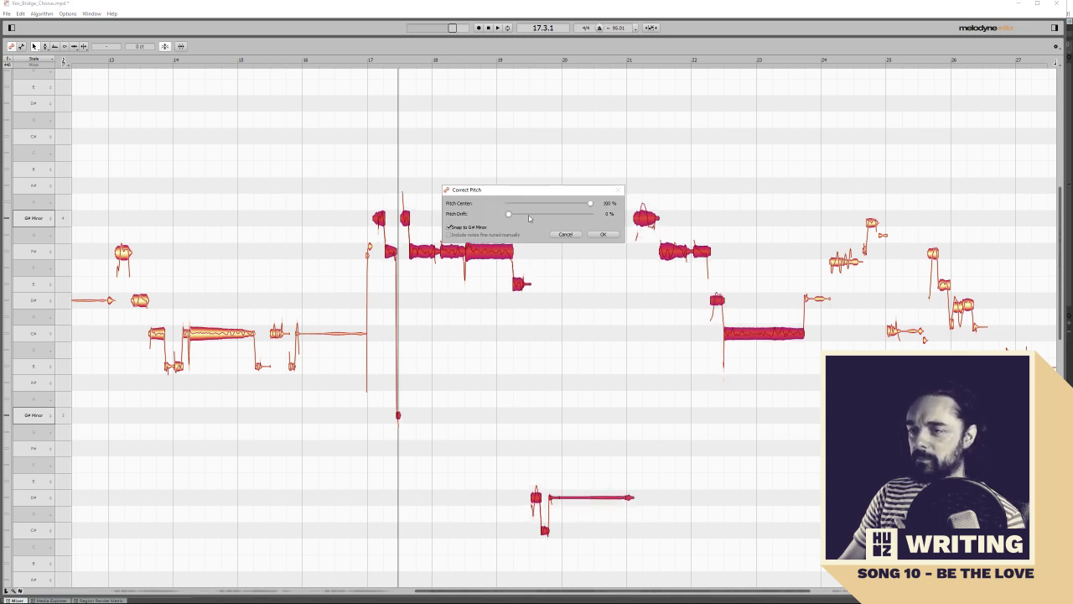
left_click_drag(511, 217, 706, 226)
left_click(603, 235)
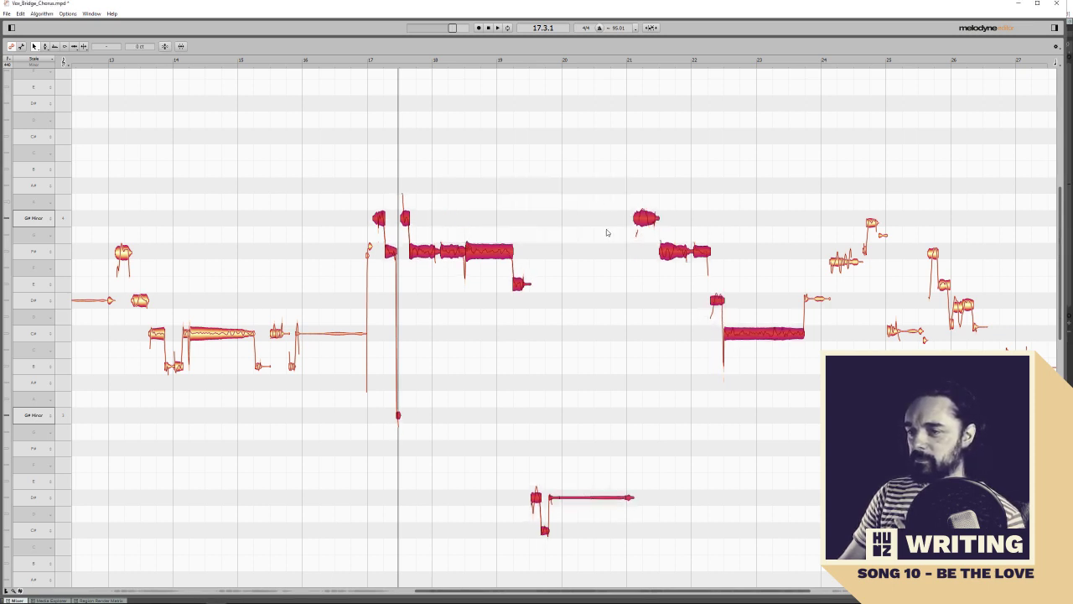
Play back the corrected phrase from bar 17 to bar 20 and check its closing notes
left_click(372, 60)
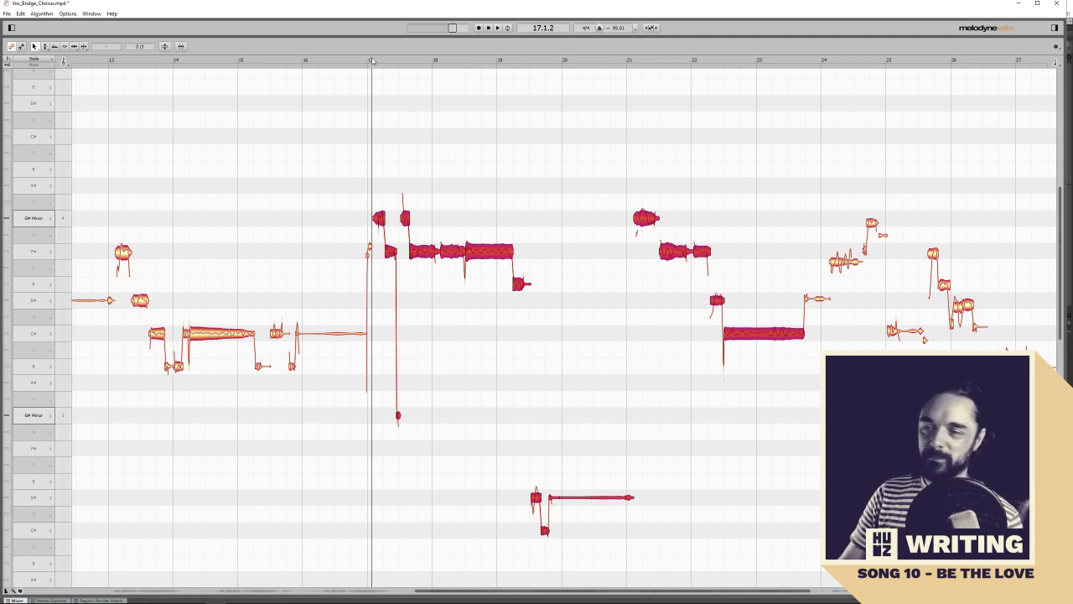
key("space")
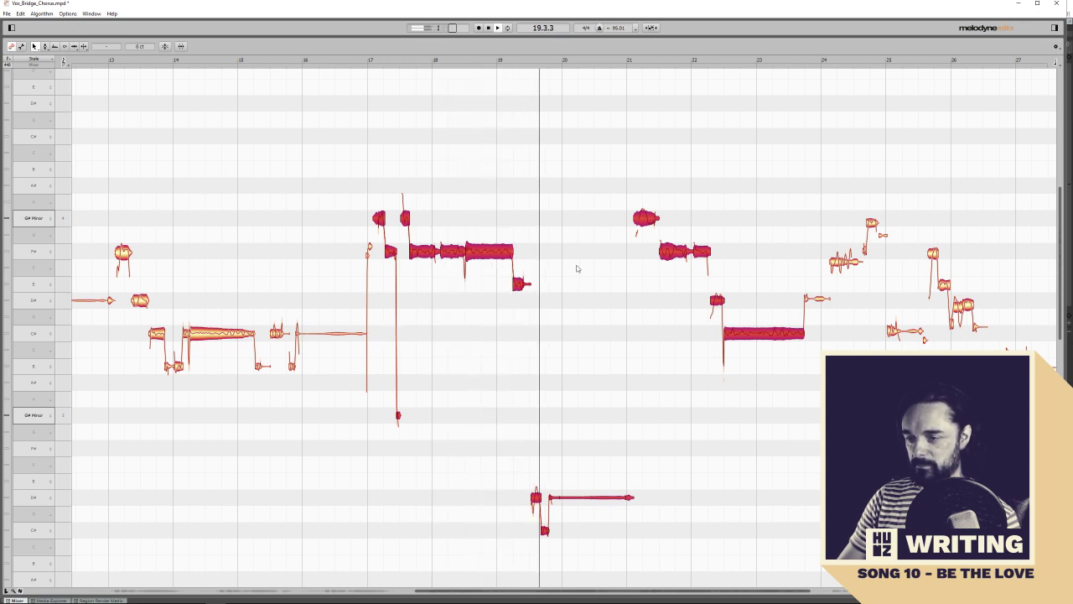
left_click(572, 521)
left_click(536, 498)
left_click(515, 422)
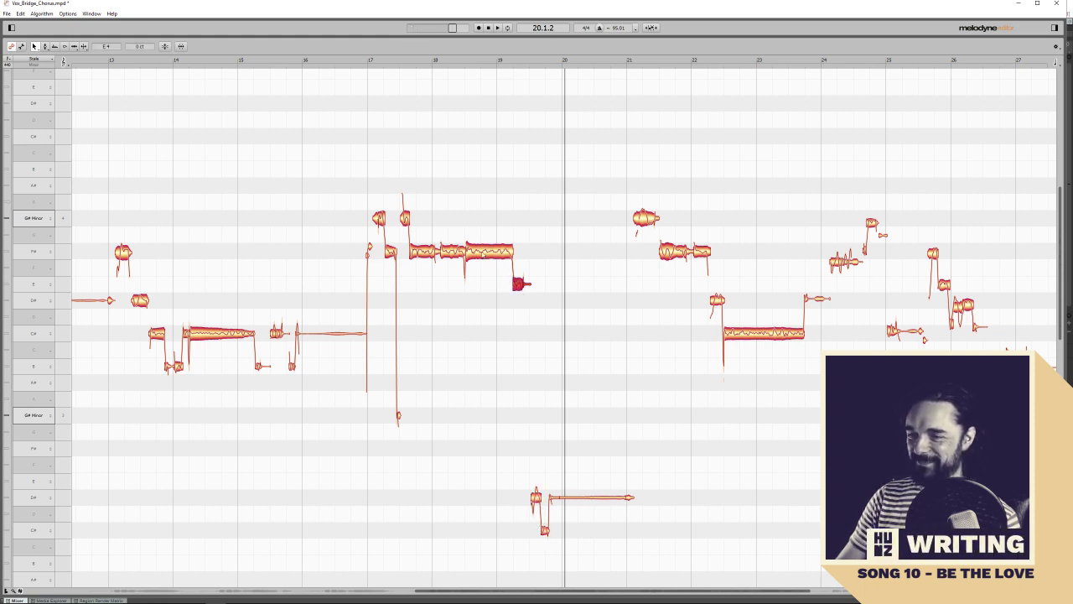
Set the long F#4 note running from mid-bar 18 past bar 19 to -17% pitch drift and 38% pitch modulation
left_click(484, 253)
right_click(484, 254)
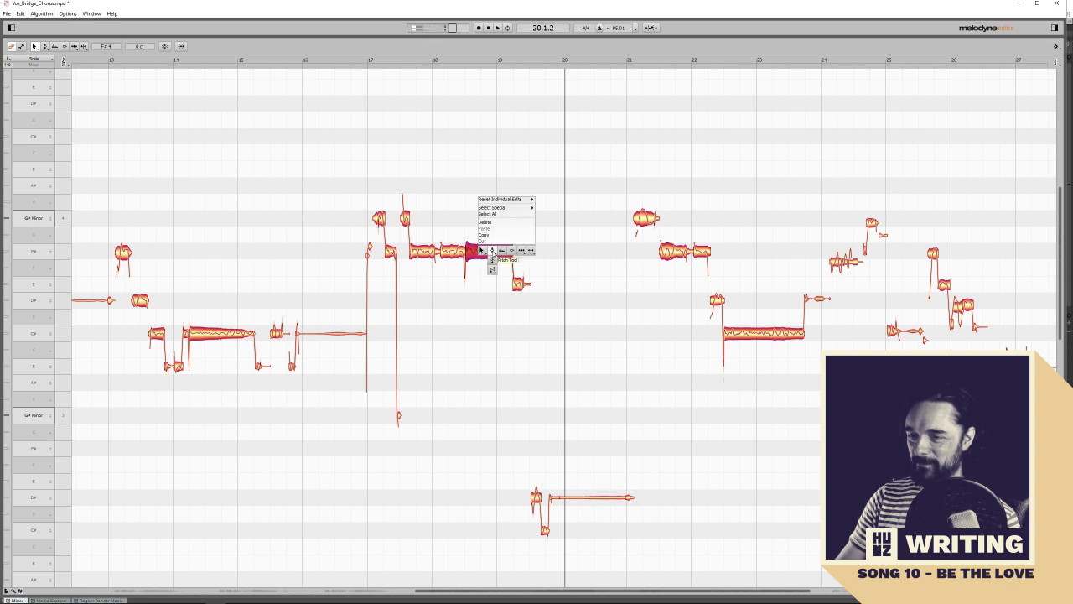
left_click(495, 255)
right_click(496, 249)
left_click(498, 253)
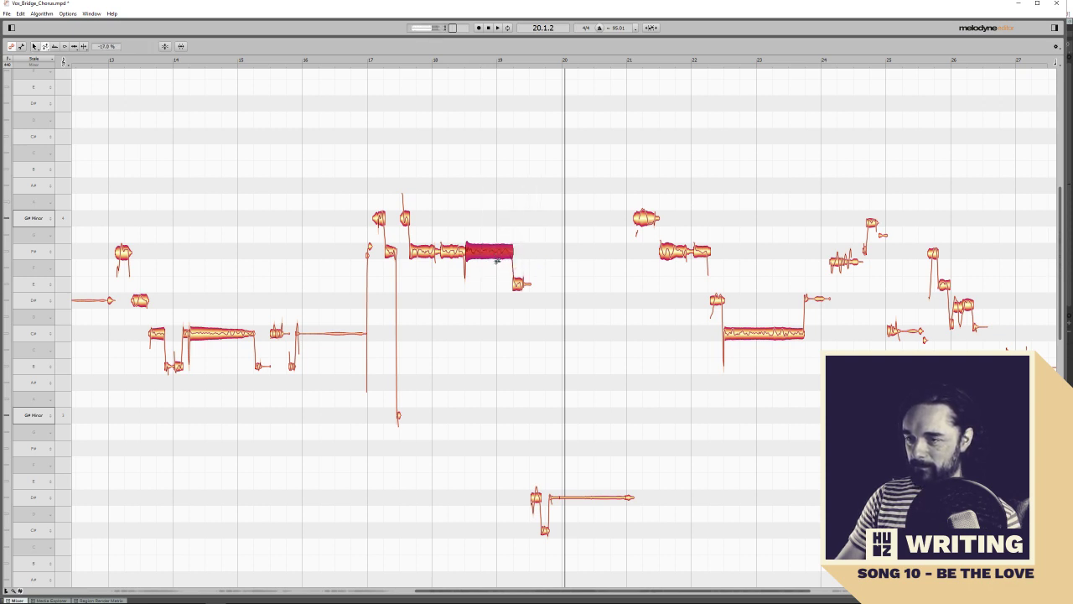
right_click(496, 260)
left_click(491, 254)
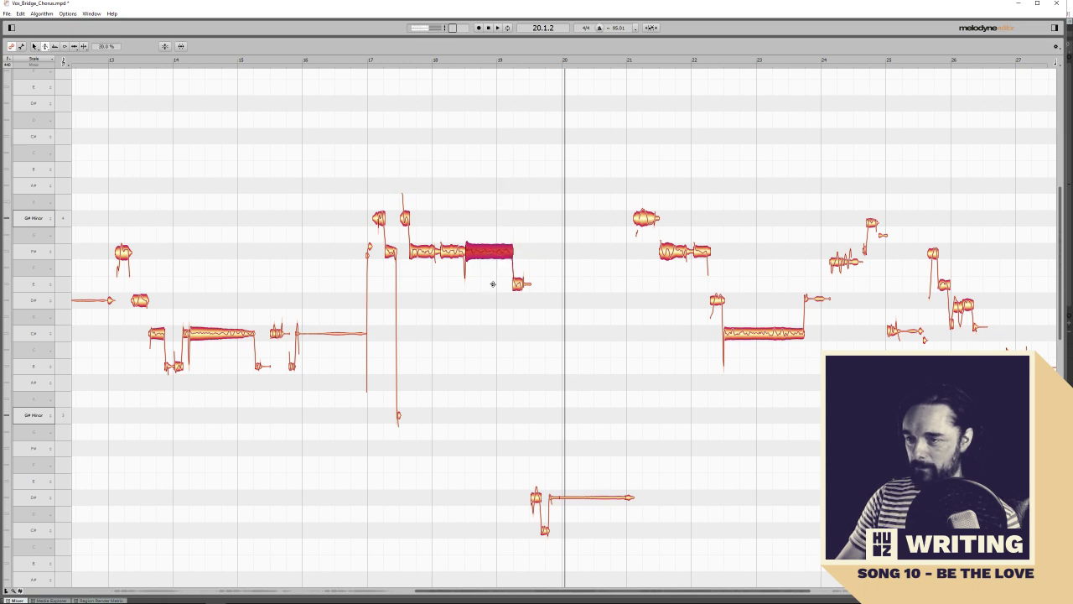
Set the pitch modulation of the F#4 note just after bar 18 to 54% and the F#4 note before it to 68%, and play back
left_click(445, 252)
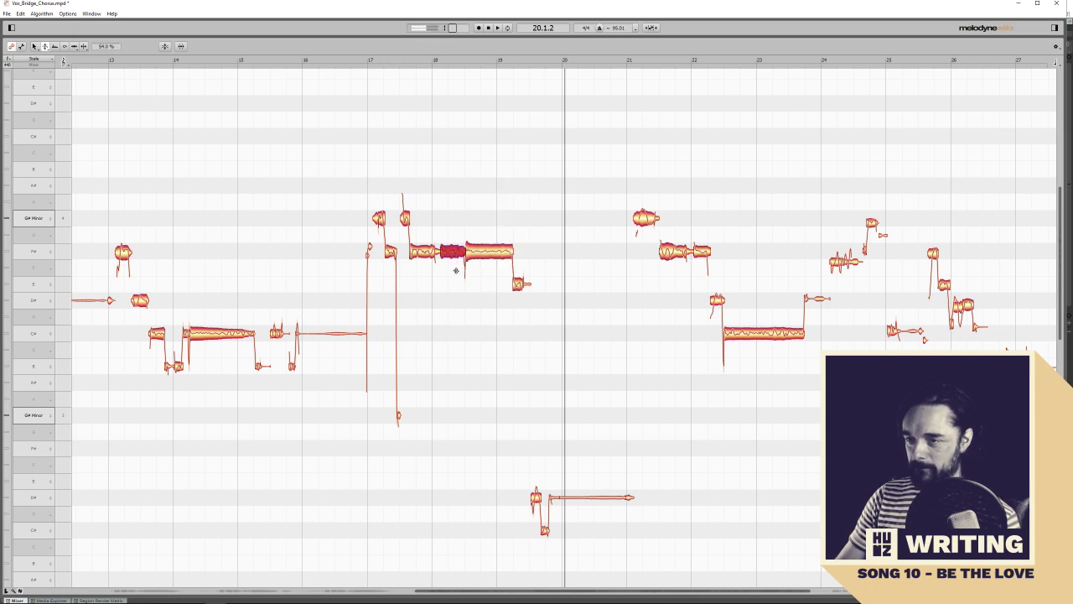
left_click(428, 259)
left_click_drag(428, 268, 430, 266)
left_click(392, 64)
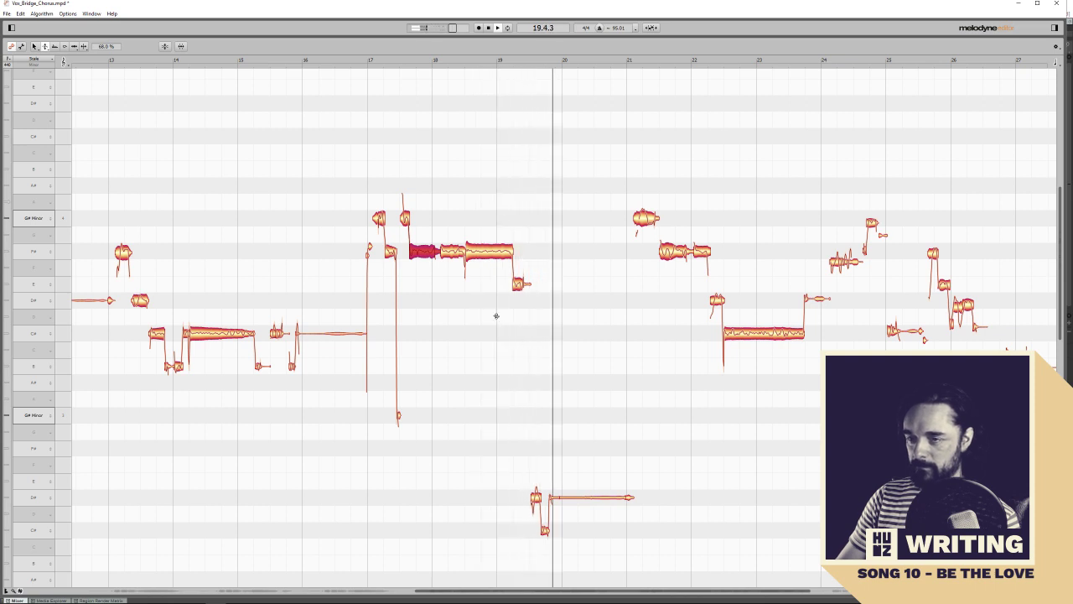
Replay the phrase after bar 17 and separate the onset of the short G#4 note midway between bars 17 and 18
left_click(392, 64)
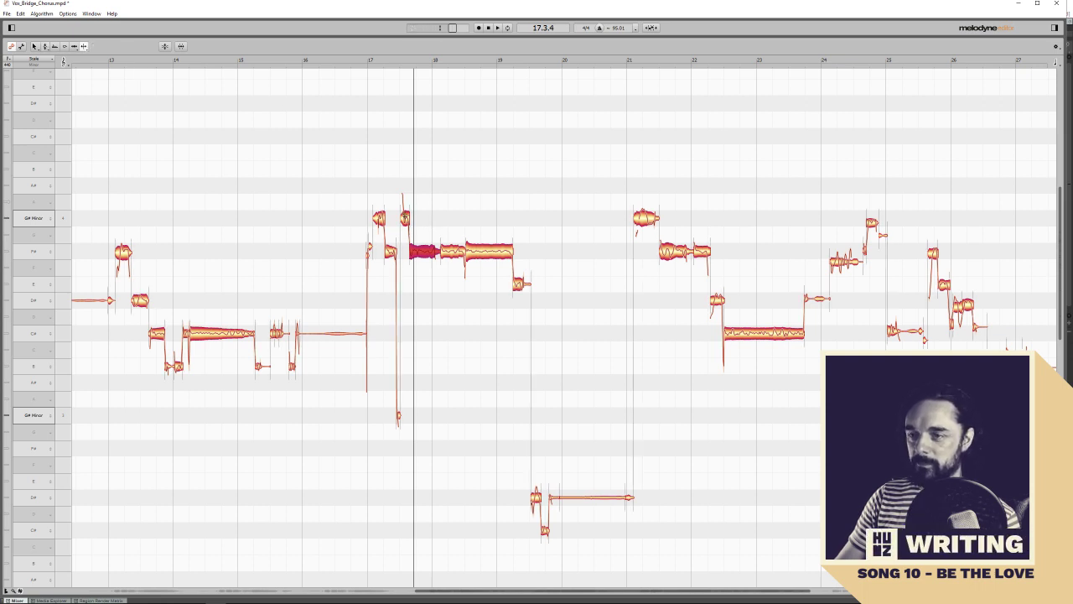
left_click(403, 212)
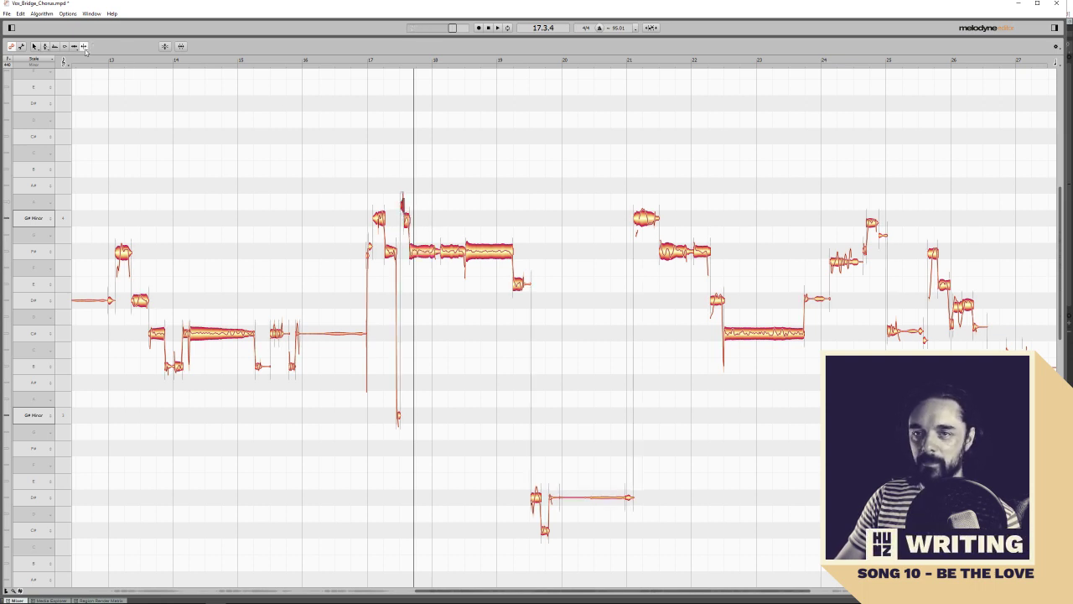
left_click(35, 48)
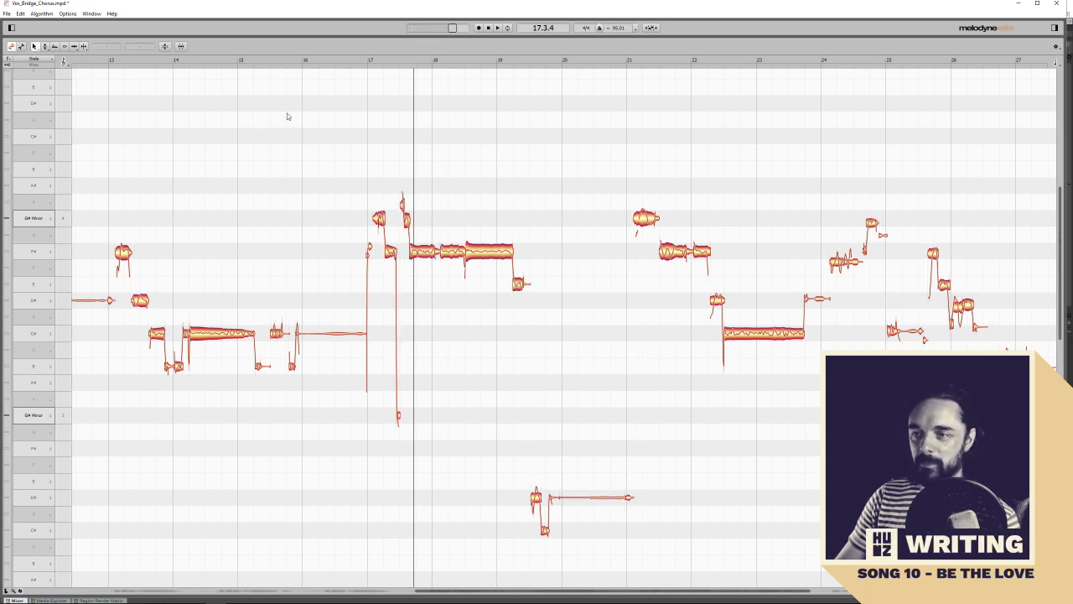
Snap the separated onset midway between bars 17 and 18 to A4 and its remainder to G#4, and play back from bar 17
right_click(402, 204)
left_click(410, 205)
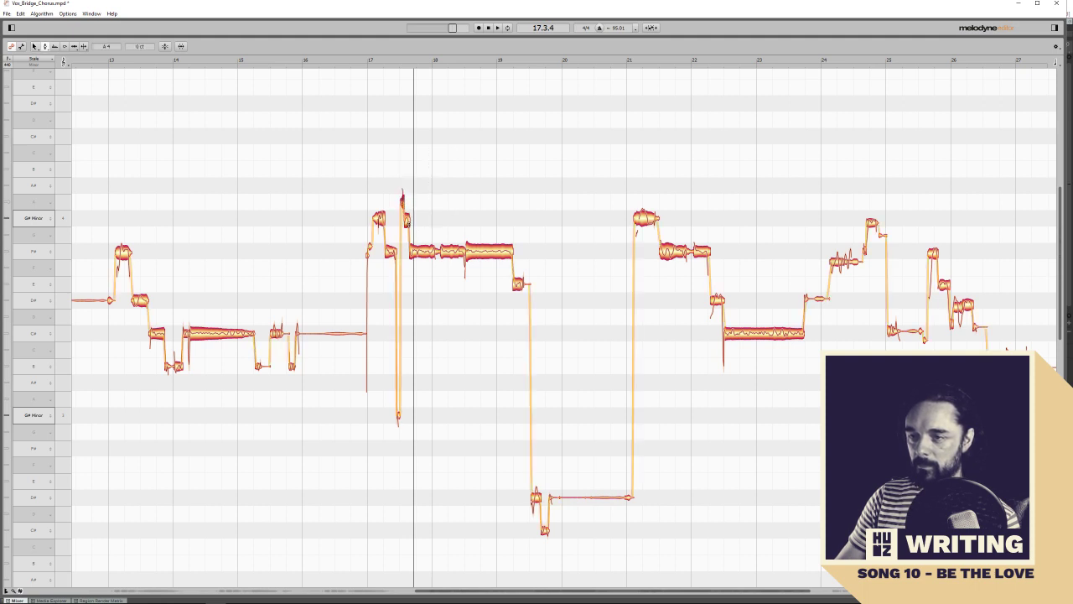
left_click(373, 62)
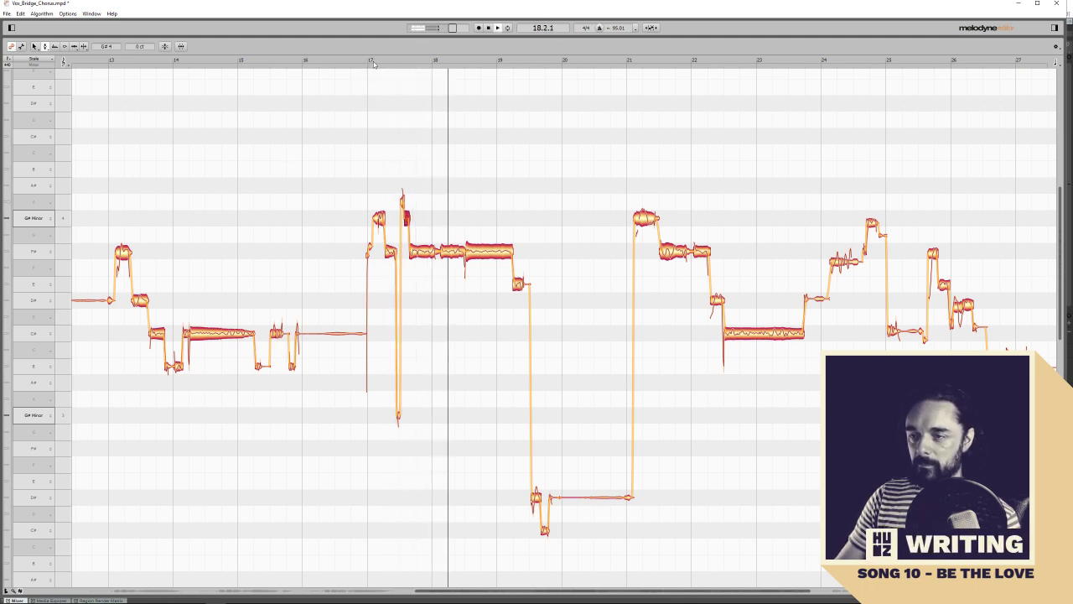
Separate the G#4 note just after bar 21 in two, snapping its first part to A4 and its remainder to G#4
left_click(625, 64)
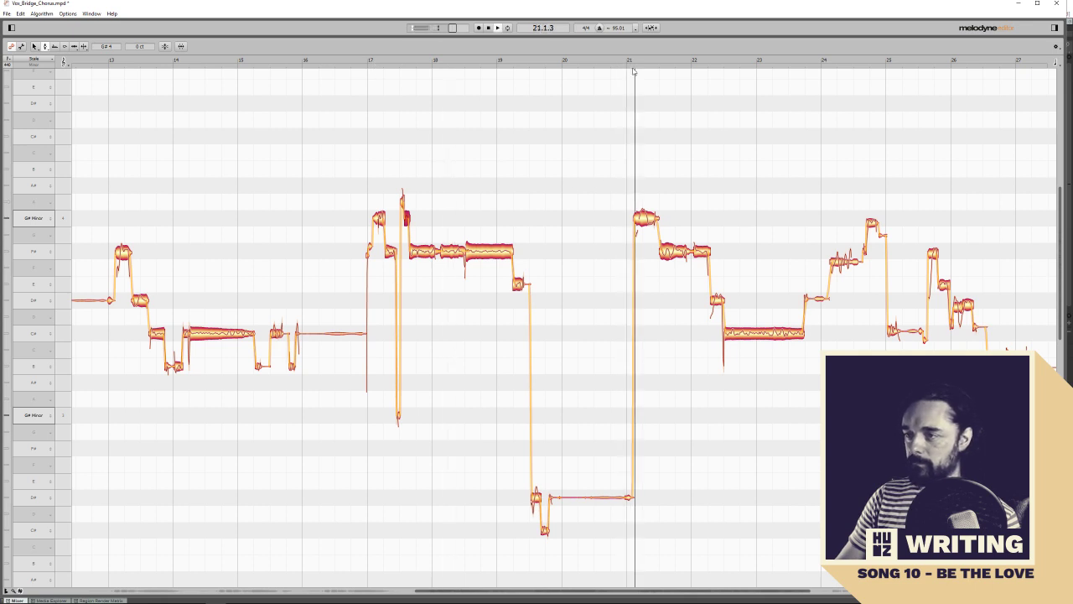
left_click(645, 218)
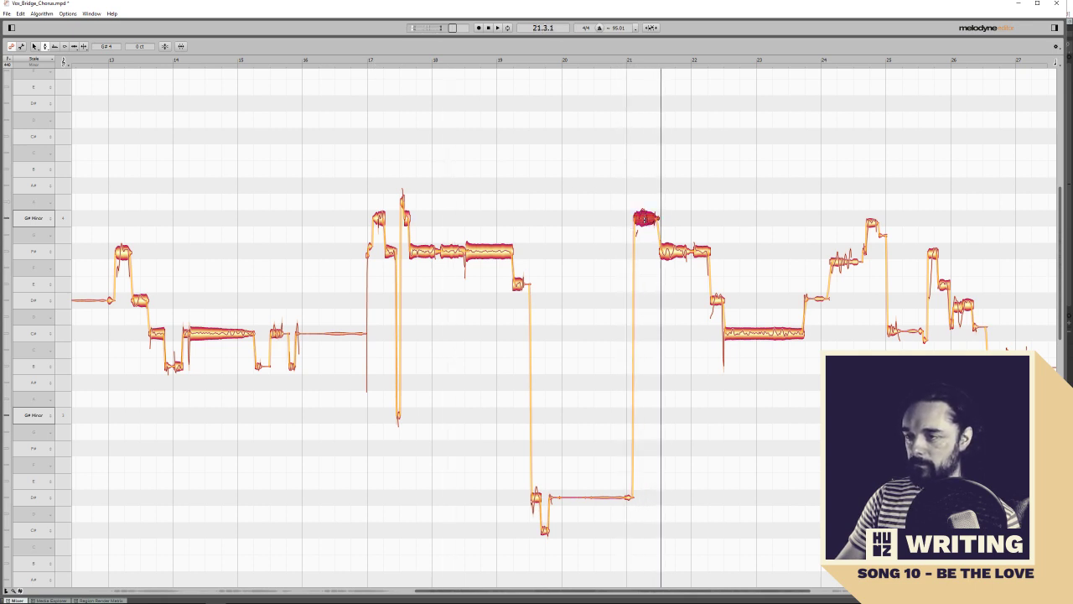
left_click(86, 47)
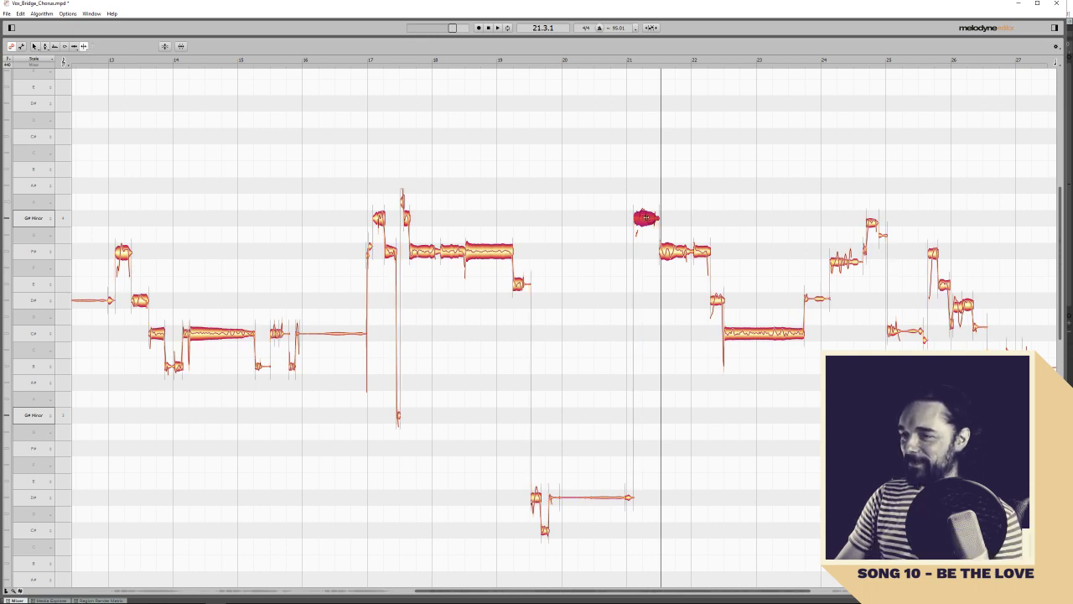
left_click_drag(645, 218, 638, 200)
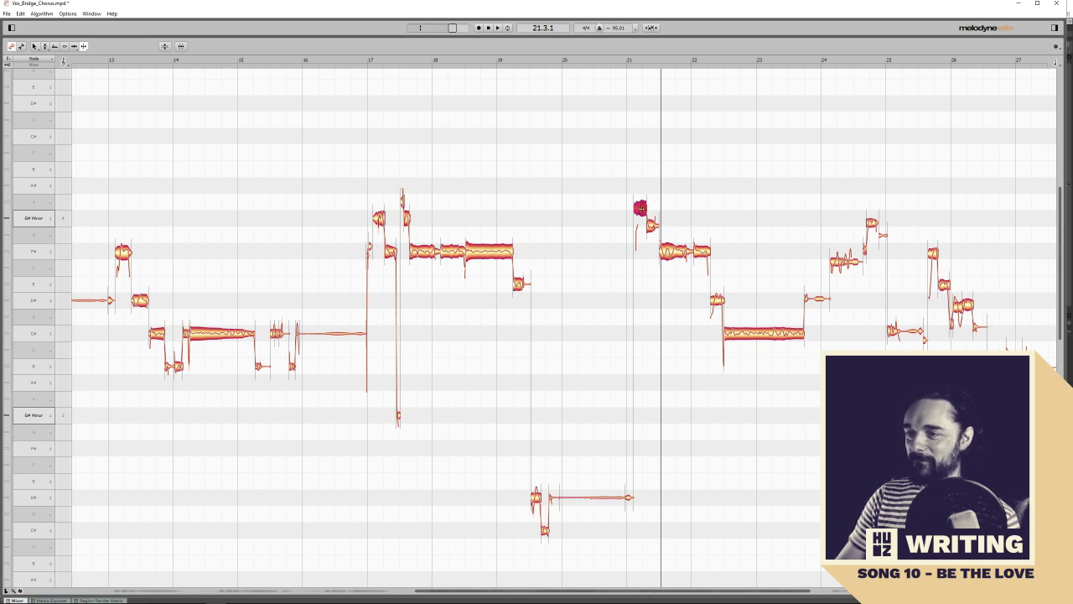
left_click(36, 47)
right_click(642, 211)
left_click(642, 211)
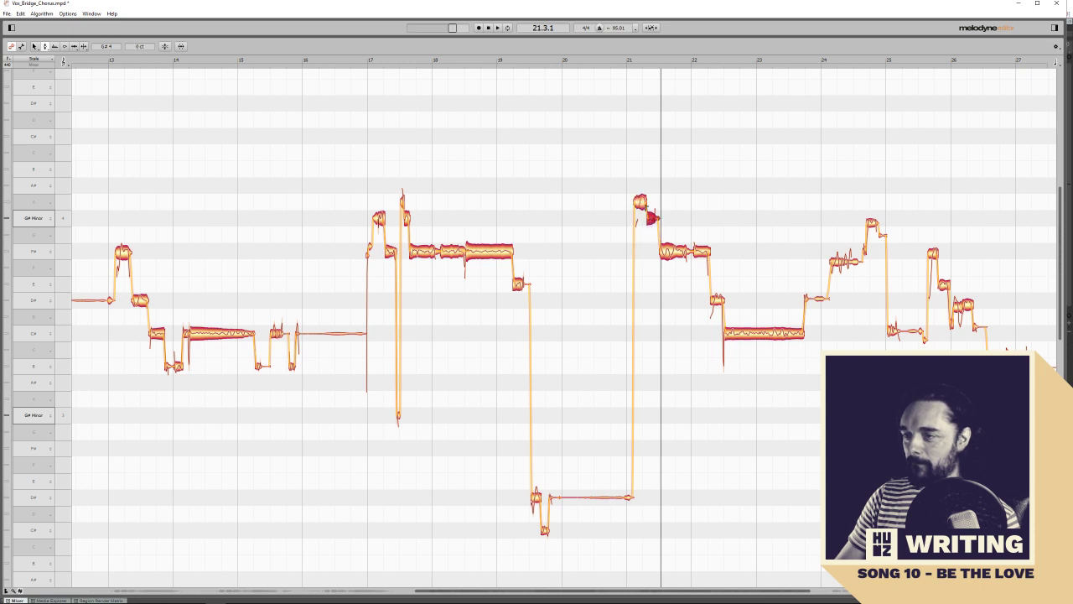
Raise the first part of the split note after bar 21 to about A#4 -44 cents, and replay the phrases from bars 21 and 17
left_click(625, 62)
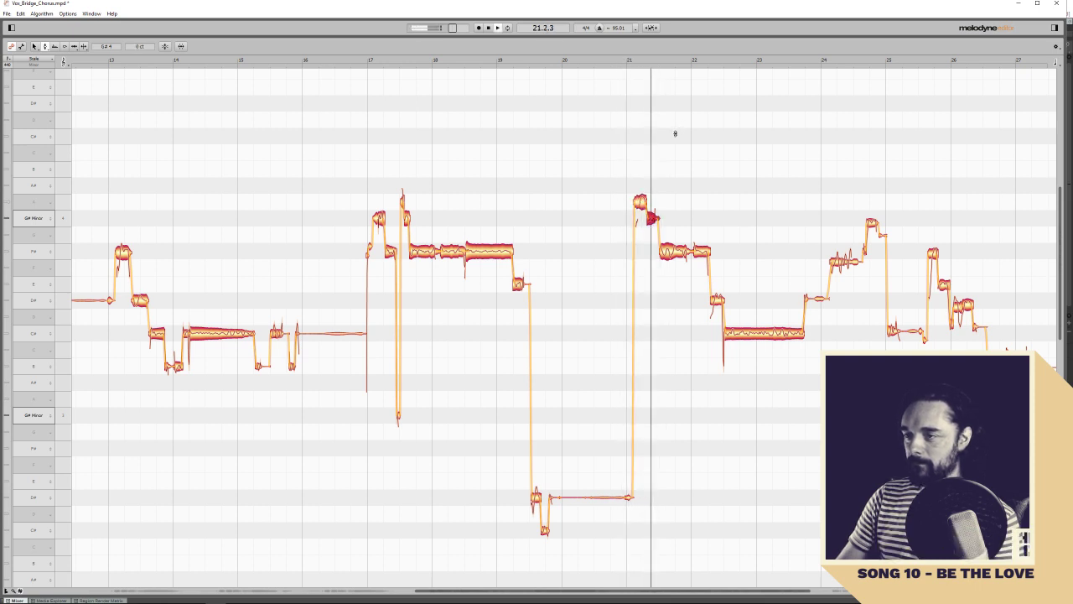
key("F1")
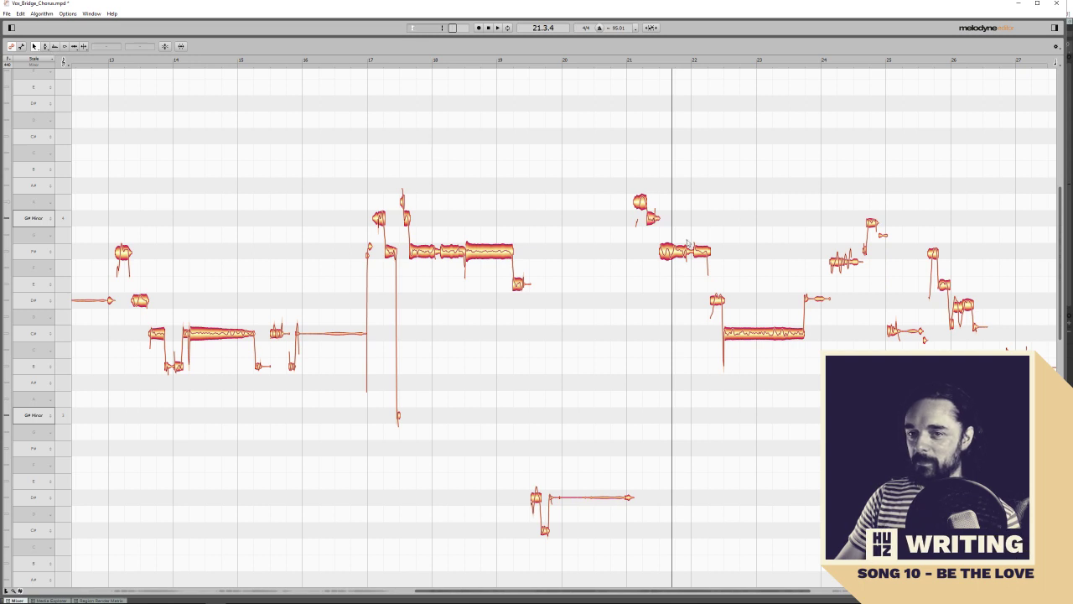
left_click_drag(642, 204, 640, 192)
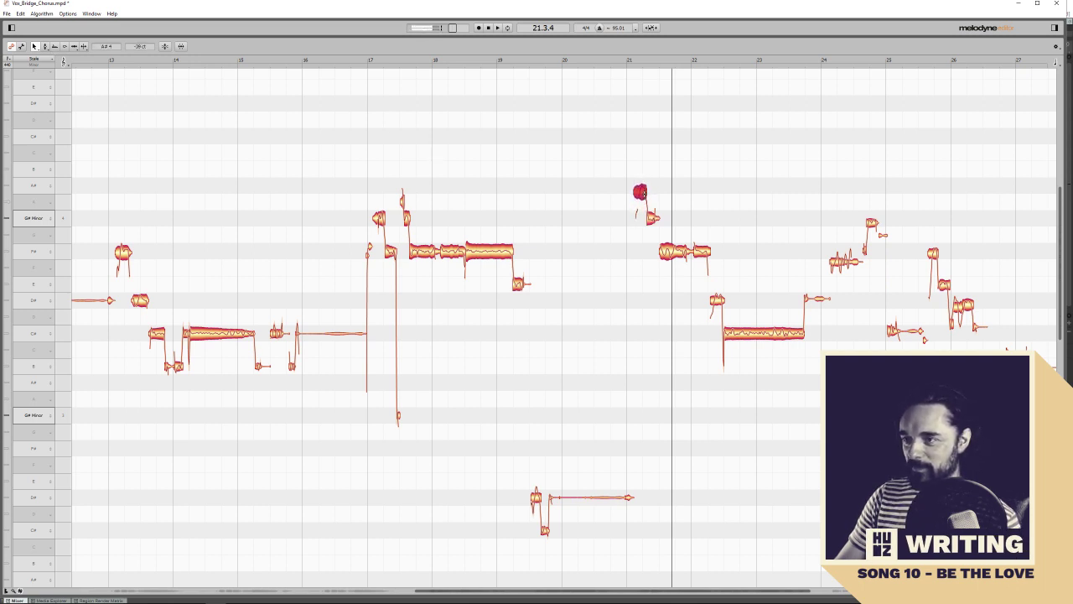
left_click(635, 63)
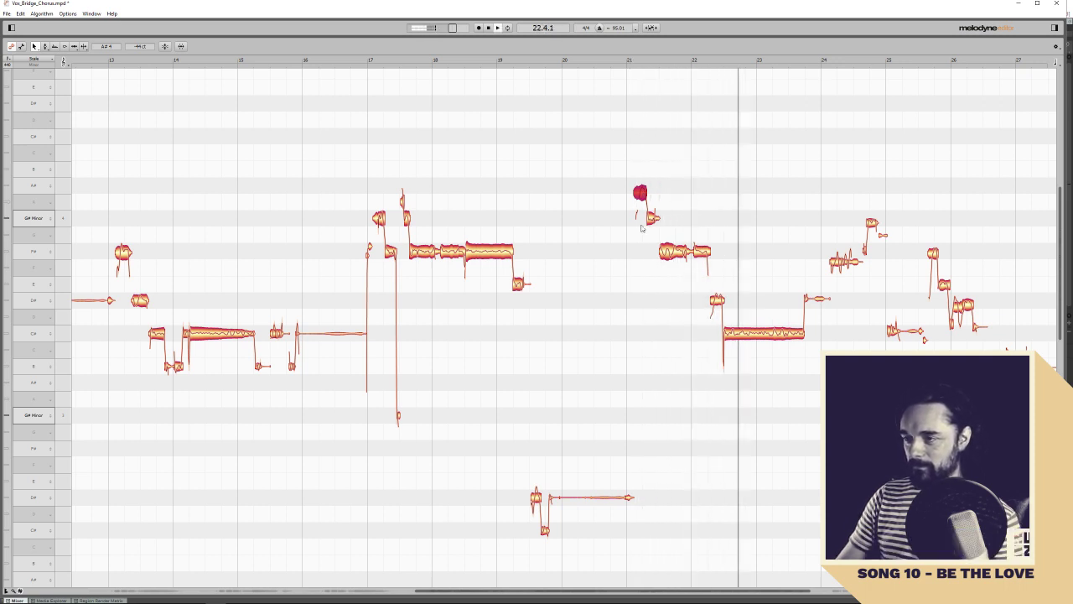
left_click(633, 64)
left_click(368, 64)
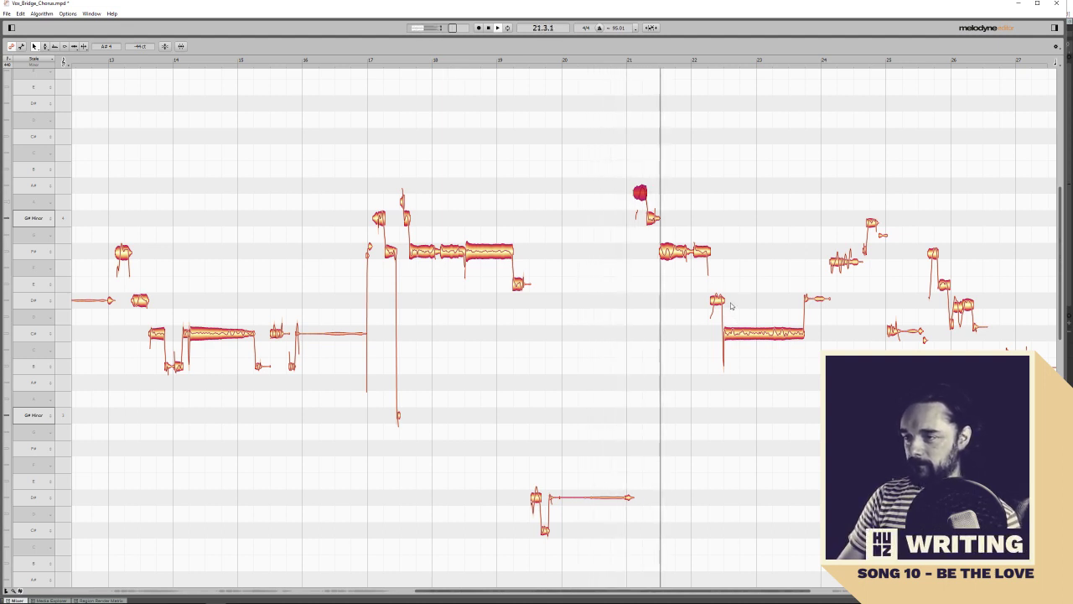
Set the two F#4 notes around bar 22 to -74% pitch drift and 50% pitch modulation, and play back from bar 21
left_click(699, 254)
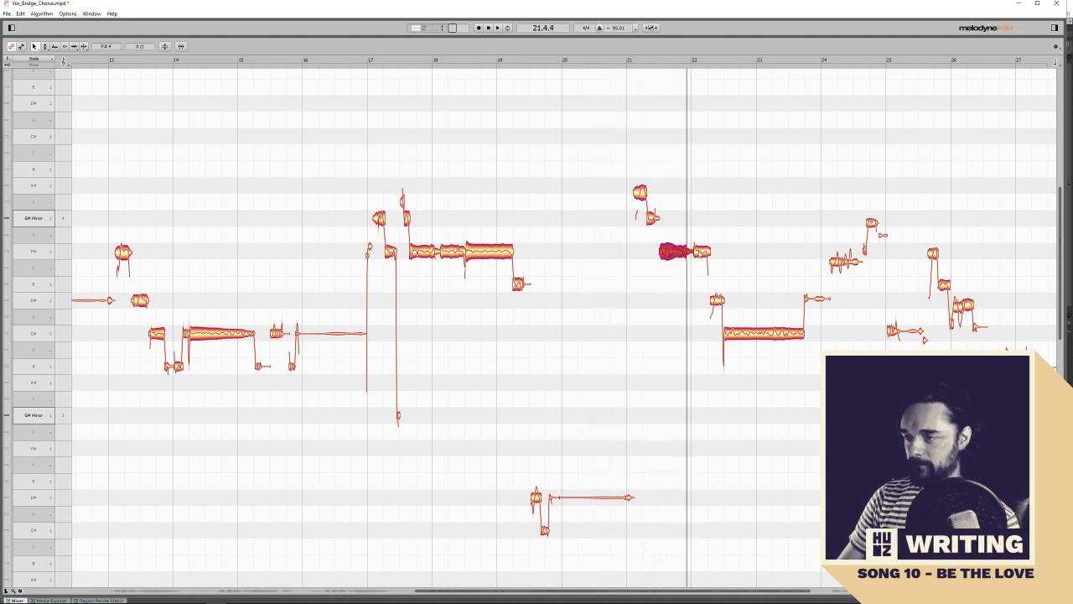
right_click(701, 251)
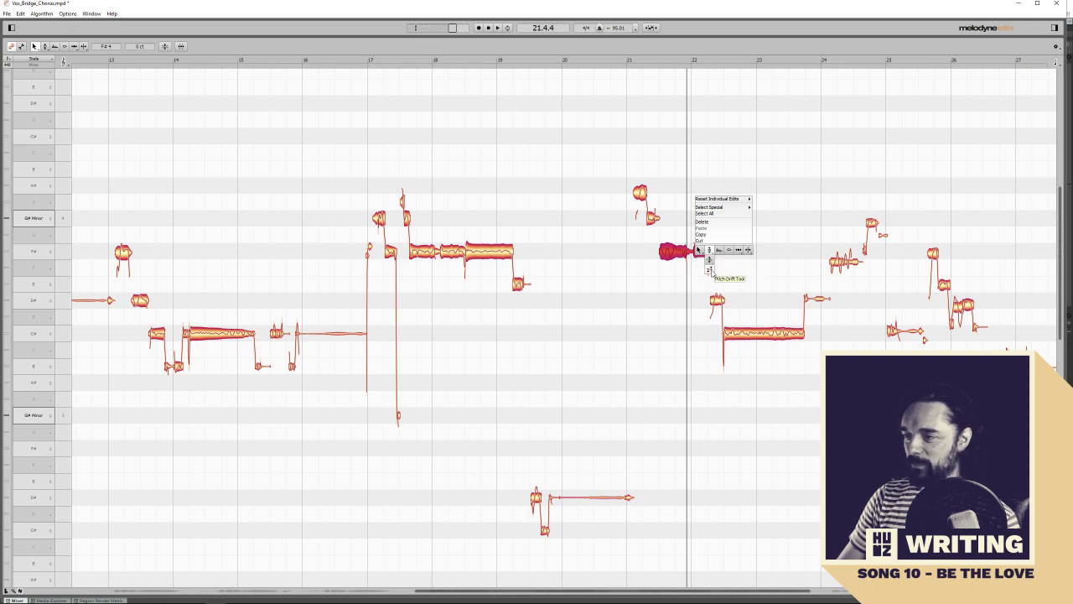
left_click(709, 269)
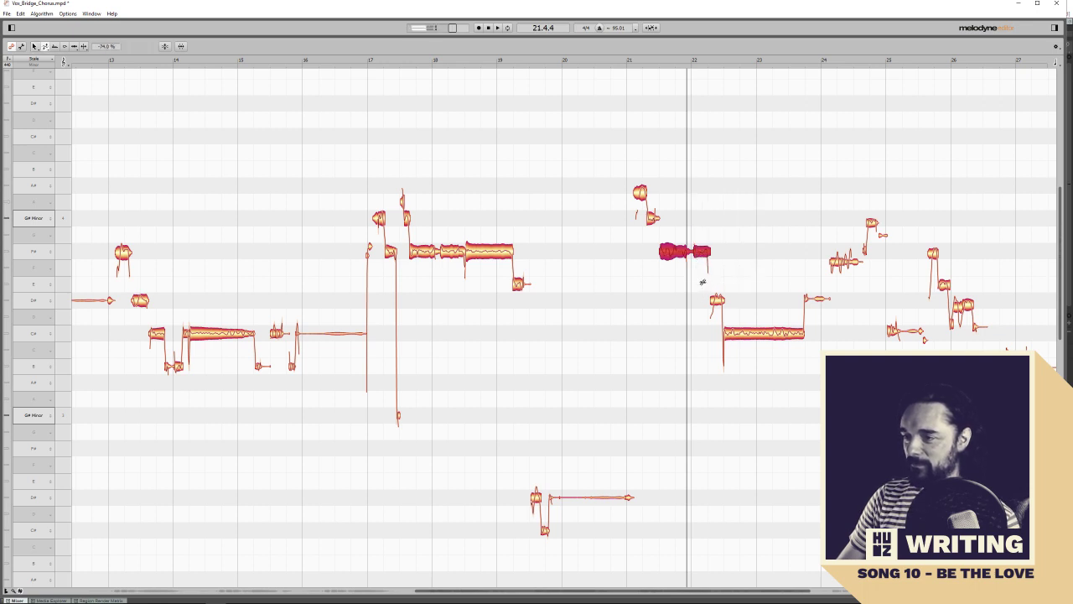
right_click(704, 245)
left_click(701, 244)
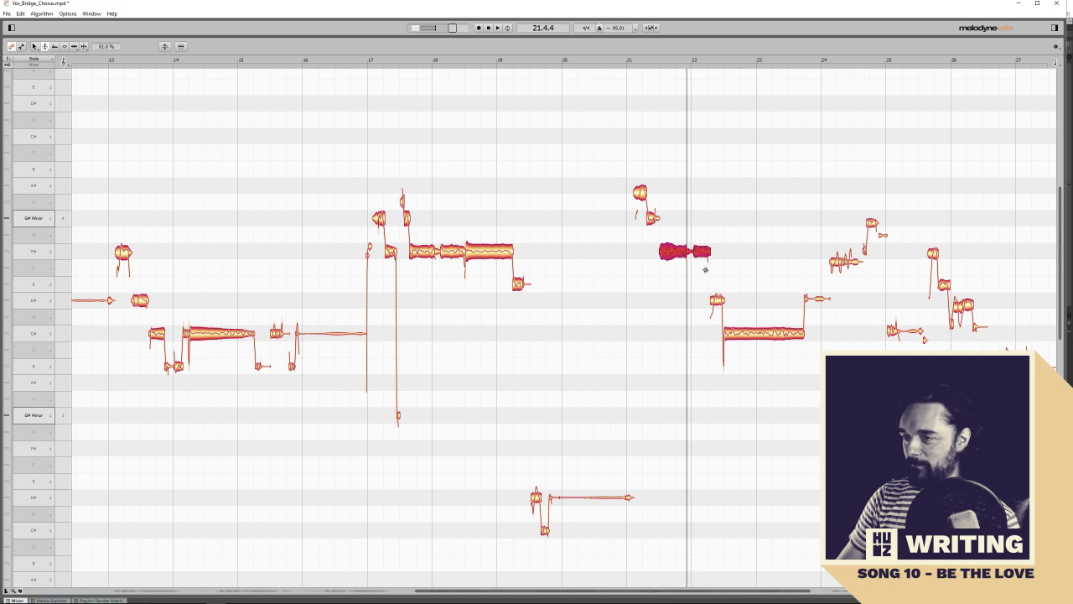
left_click(628, 59)
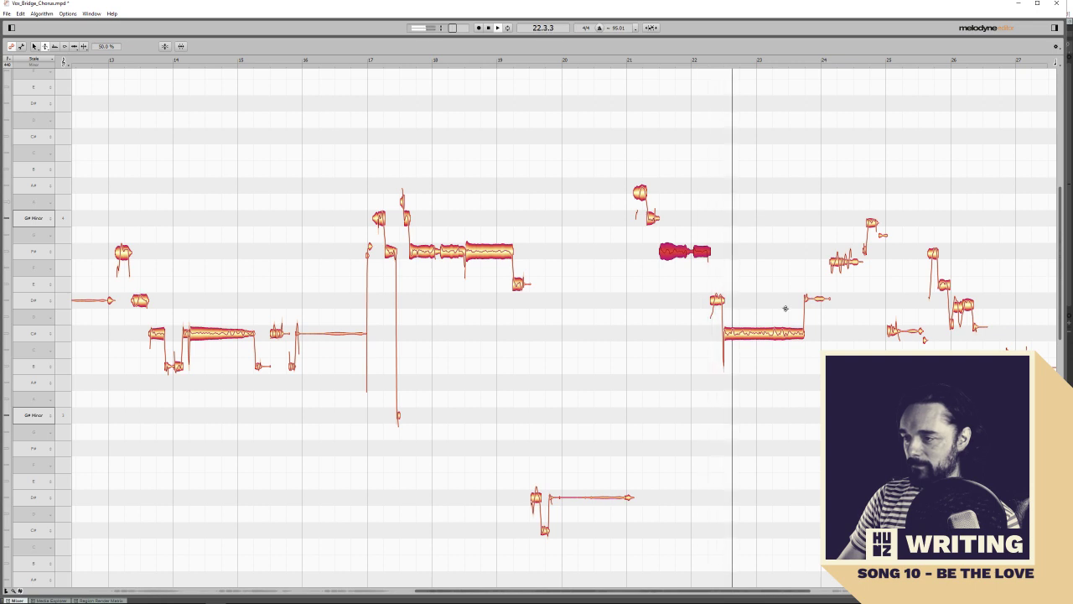
Adjust the pitch drift of the long C#4 note between bars 22 and 24 and set its pitch modulation to 64%
left_click(776, 333)
right_click(777, 334)
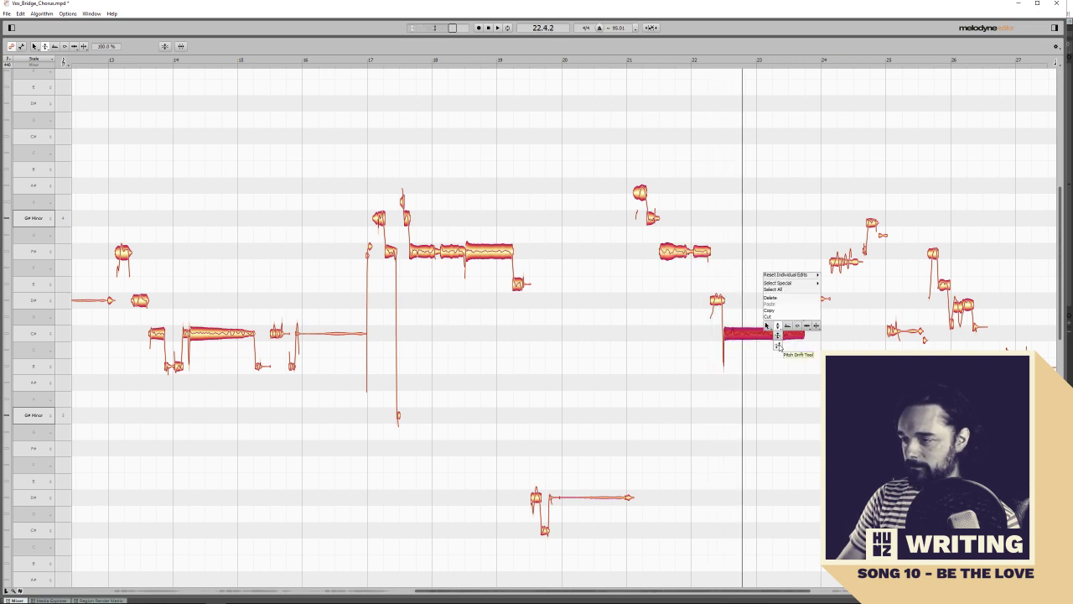
left_click(777, 335)
right_click(786, 340)
left_click(784, 328)
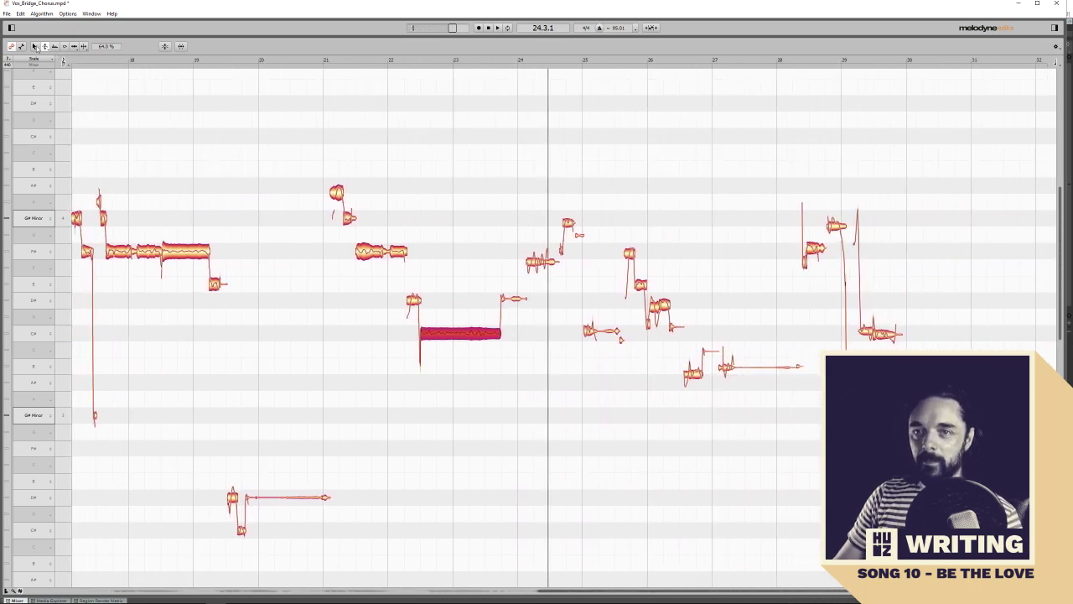
Correct all notes from bar 24 to bar 30 with 100% pitch center and 100% pitch drift, snapped to G# Minor, and play back from bar 24
left_click_drag(991, 91, 530, 450)
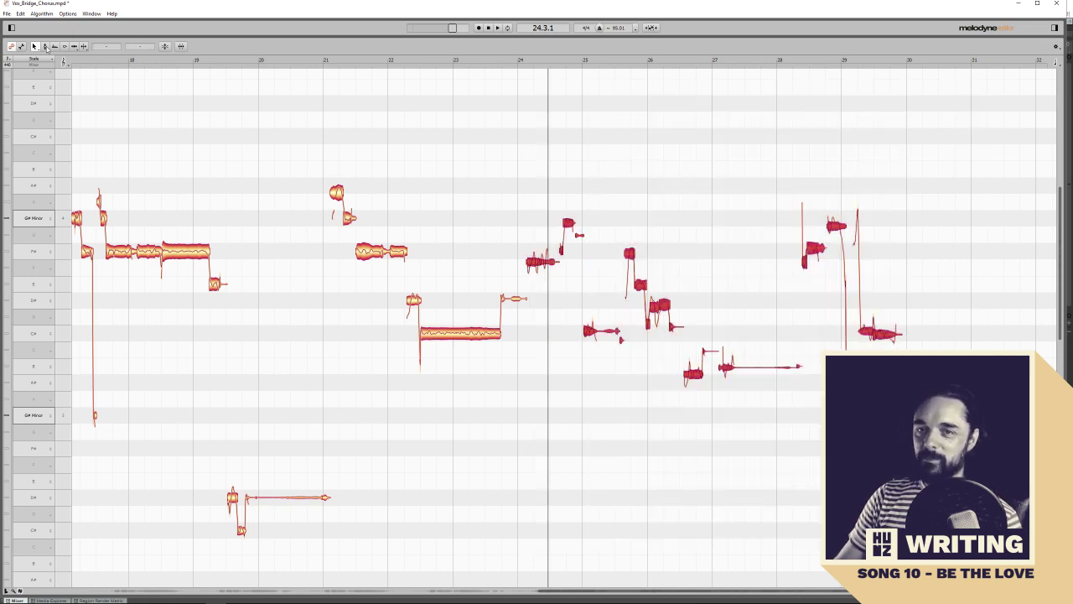
left_click(45, 57)
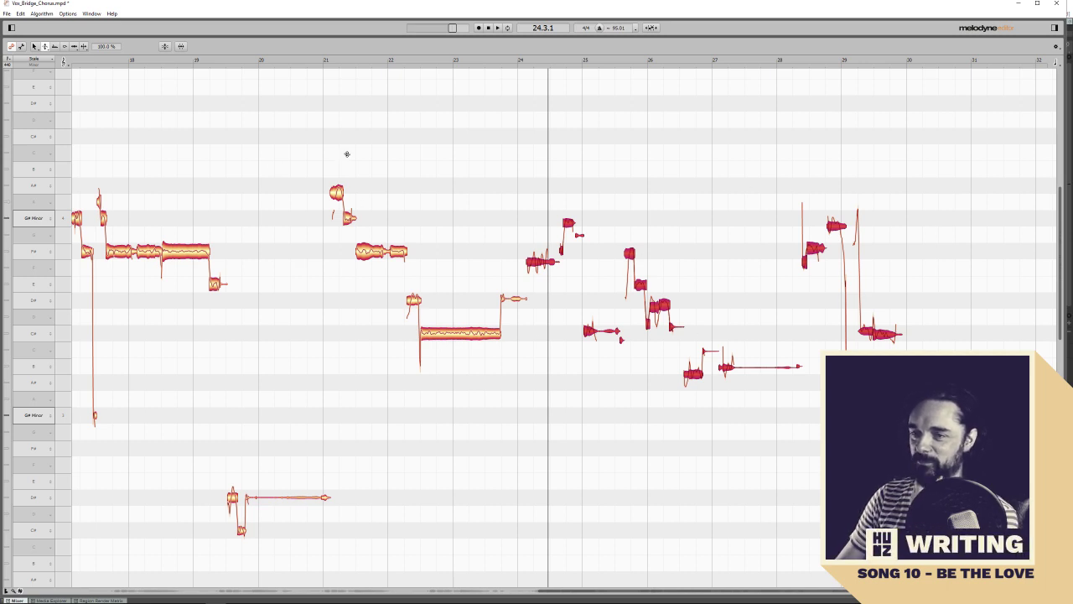
left_click(179, 47)
left_click(466, 228)
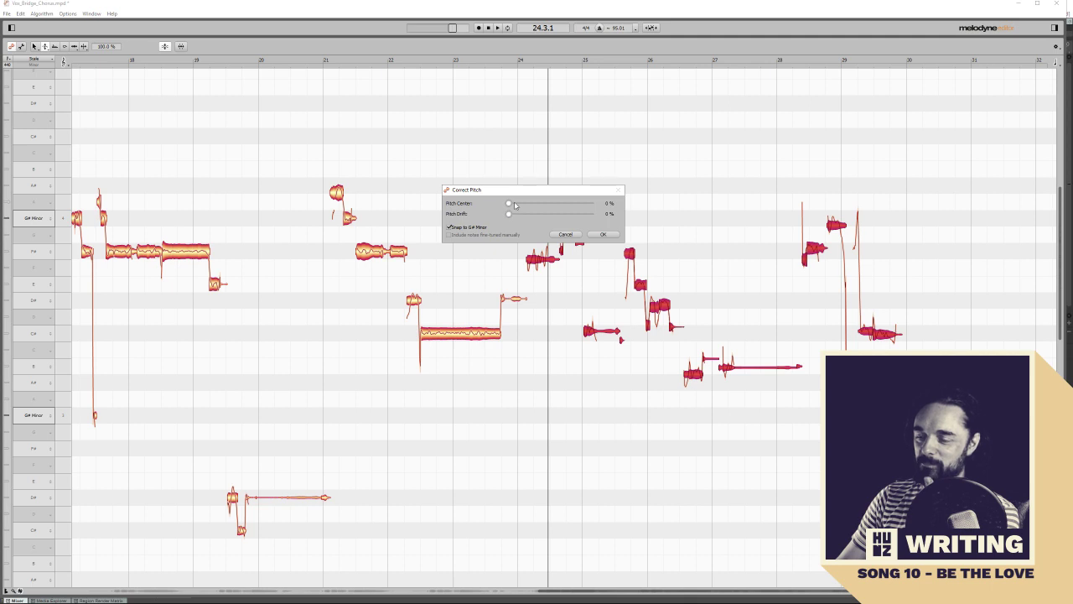
left_click_drag(509, 204, 590, 204)
left_click_drag(515, 215, 662, 227)
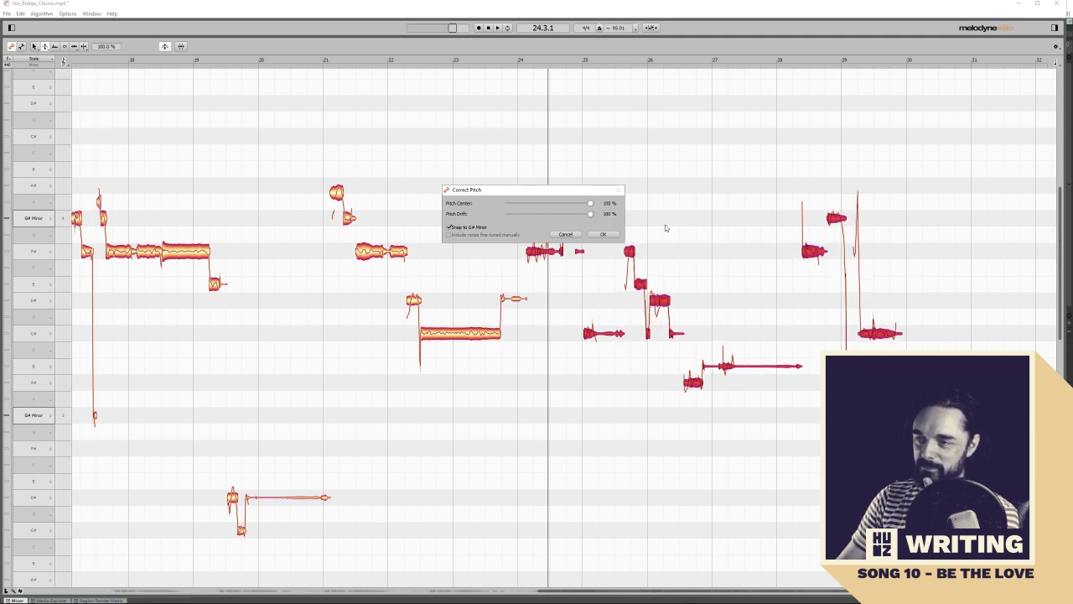
left_click(618, 236)
left_click(526, 66)
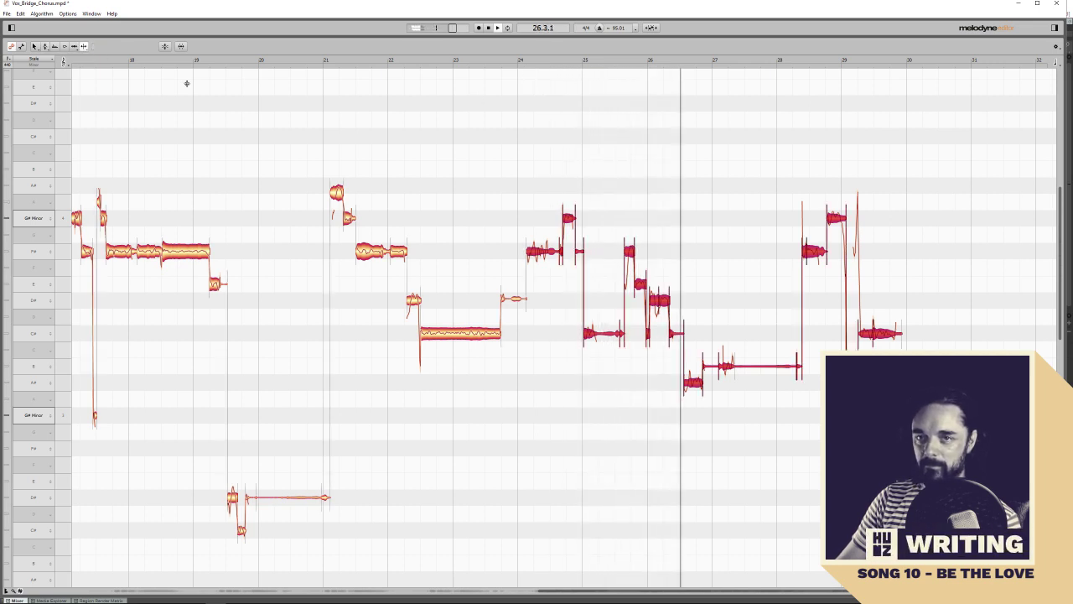
Move the short A#3 note between bars 26 and 27 up to B3
left_click(609, 203)
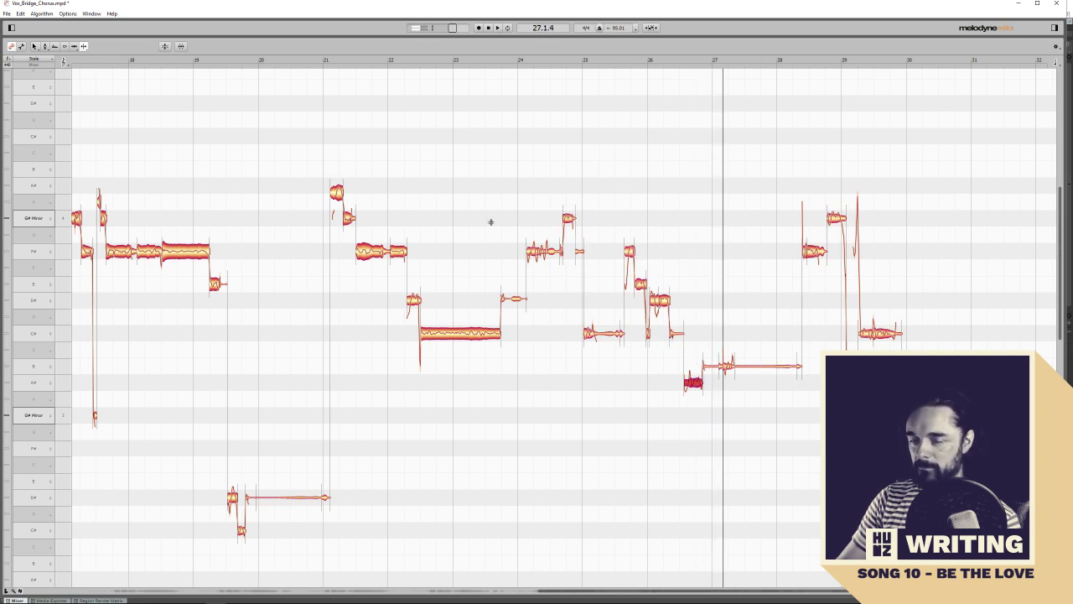
right_click(692, 388)
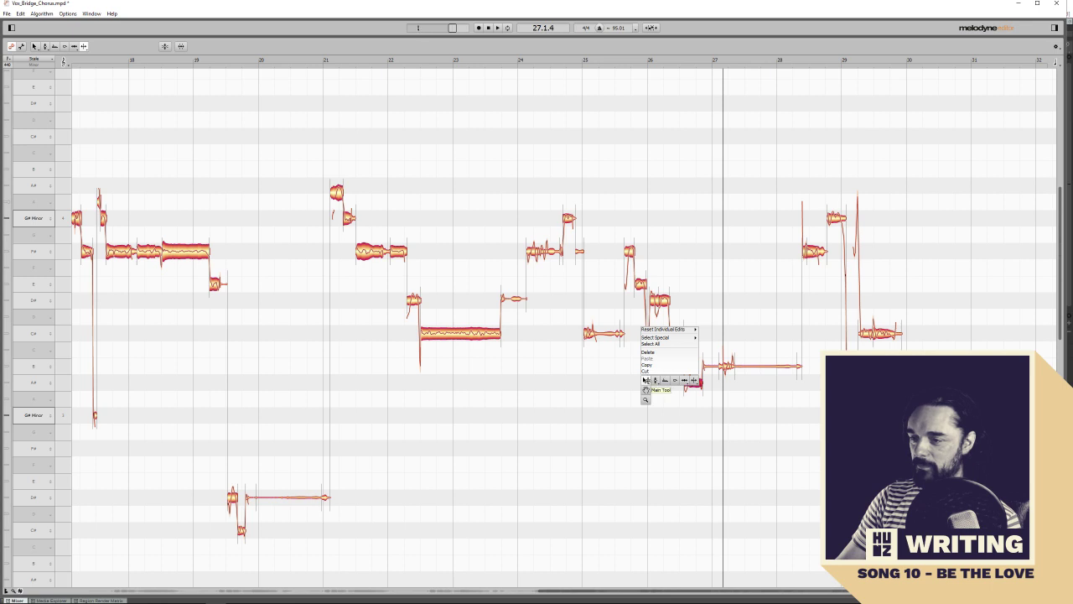
left_click(645, 381)
left_click_drag(694, 382, 694, 367)
left_click(655, 231)
Separate the onset of the short F#4 note between bars 25 and 26
left_click(630, 251)
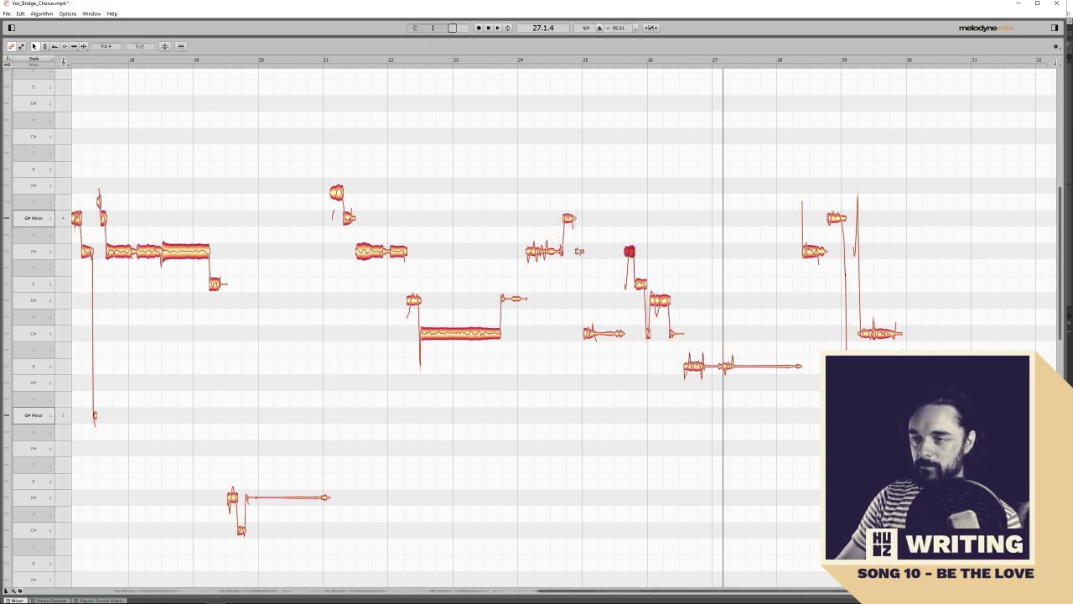
right_click(622, 248)
left_click(644, 250)
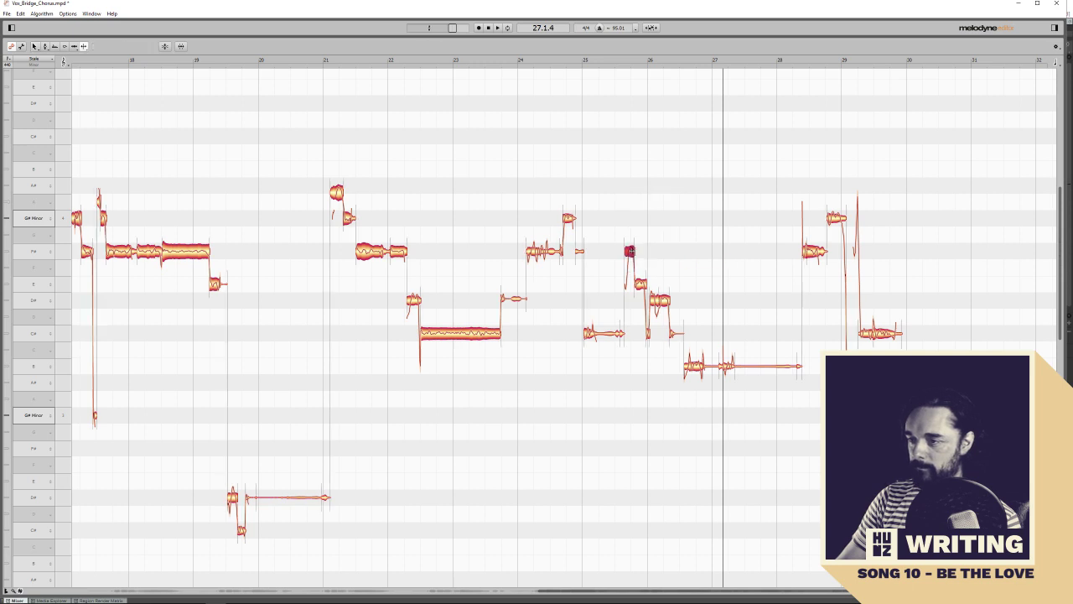
left_click(629, 251)
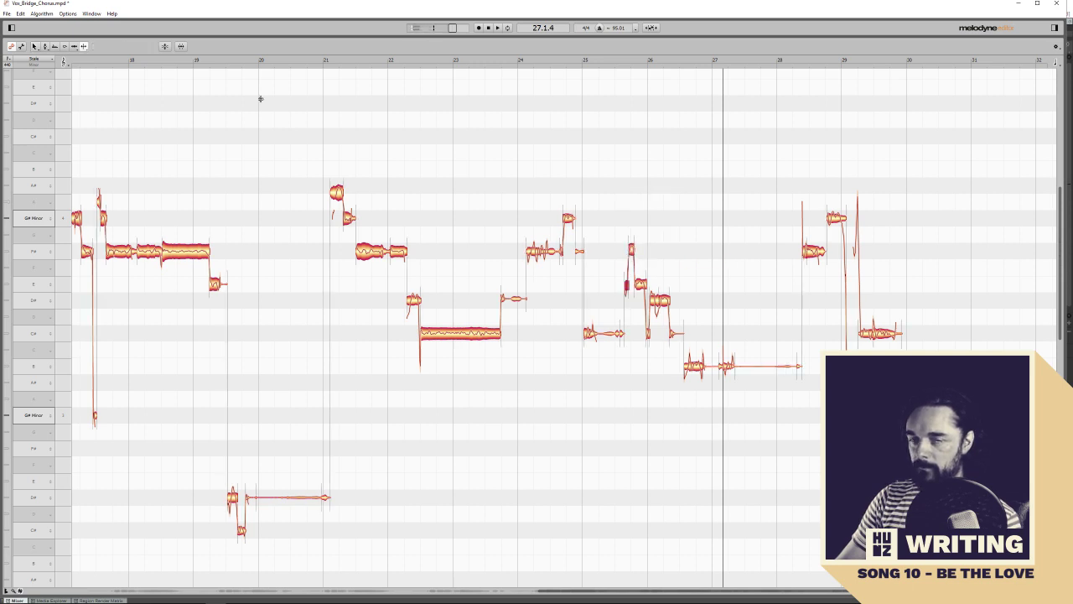
Snap the separated onset between bars 25 and 26 to E4 and its remainder to F#4, and play back the phrase
left_click(645, 164)
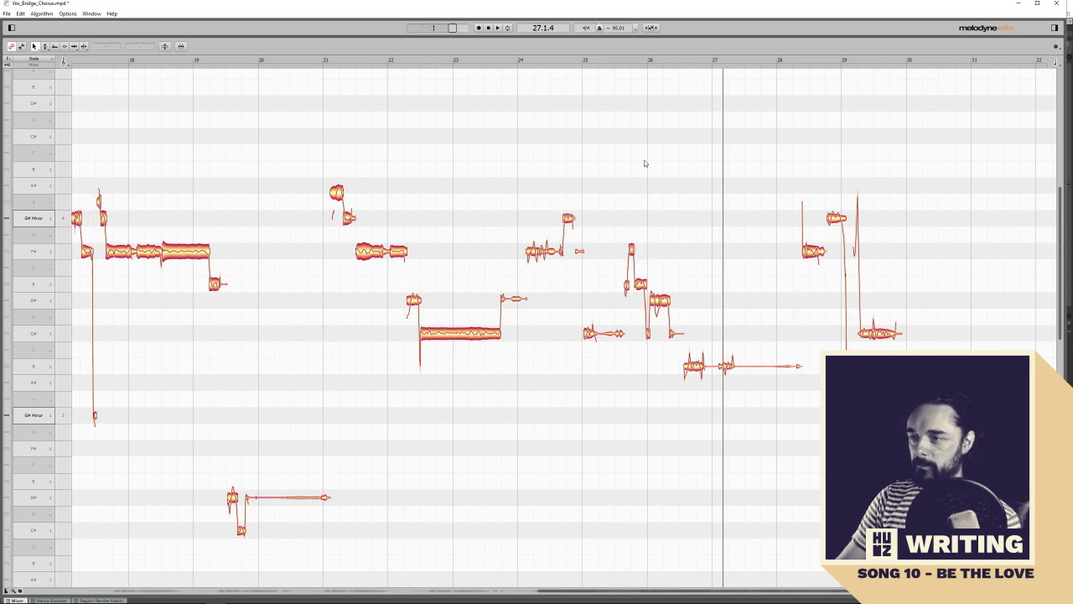
right_click(631, 250)
left_click(641, 249)
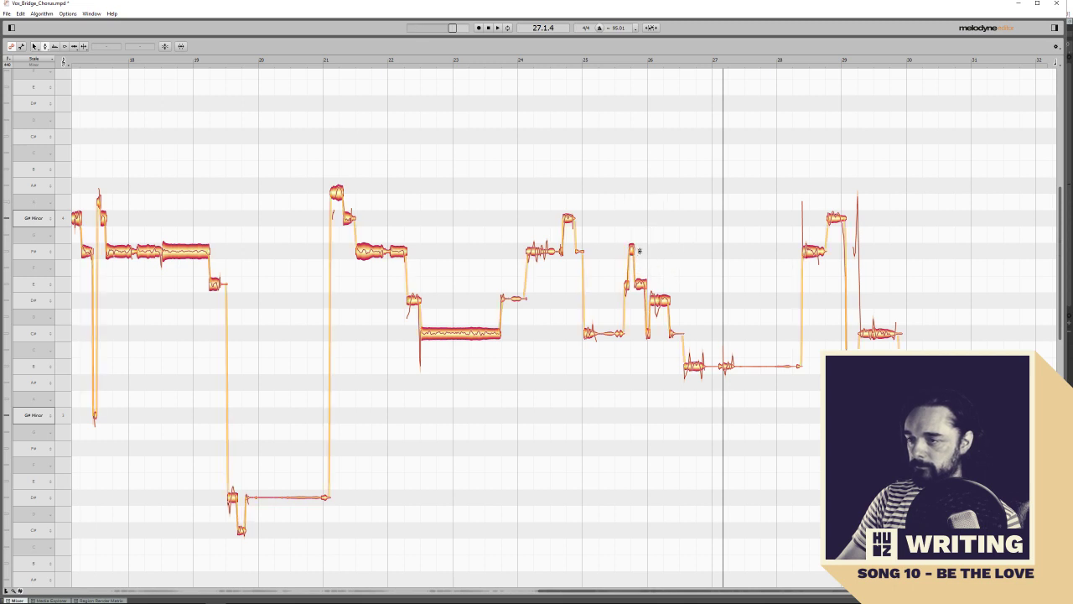
left_click(626, 285)
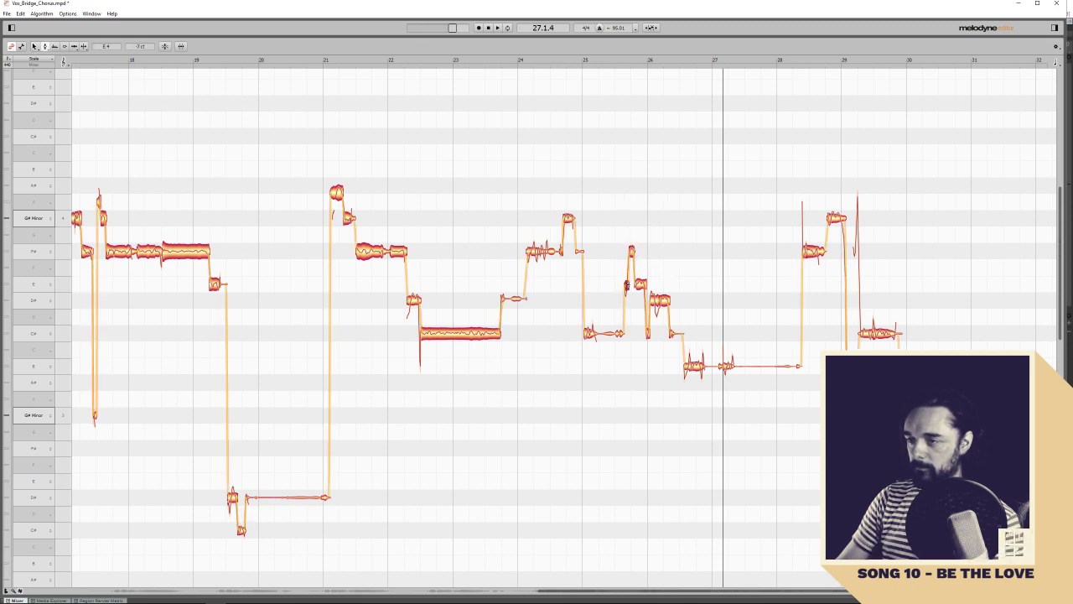
left_click(621, 64)
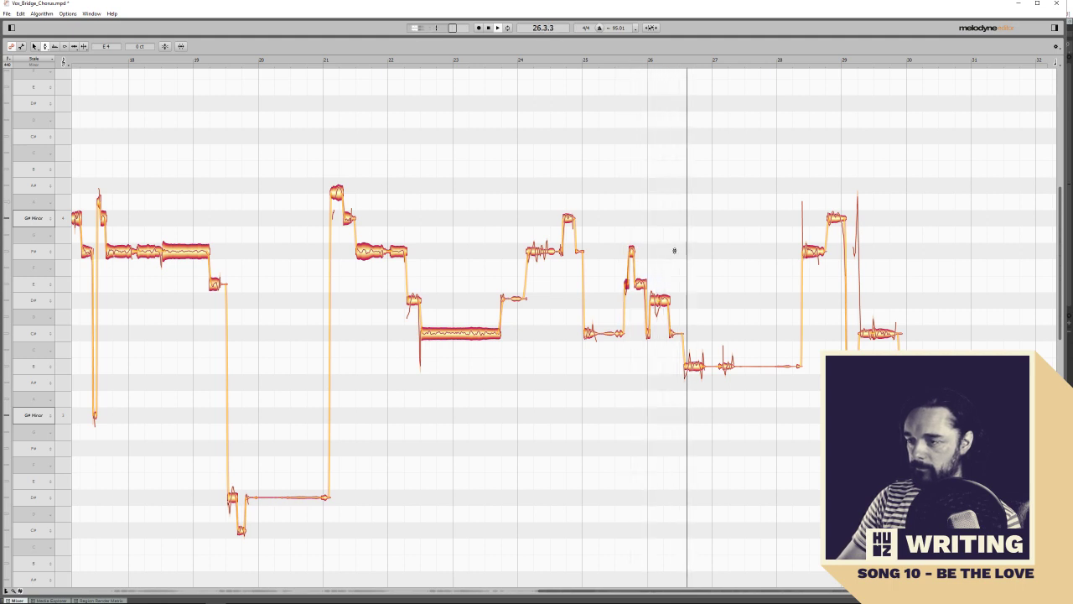
key("space")
Separate the D#4 note just after bar 26 into three parts
right_click(643, 300)
left_click(657, 301)
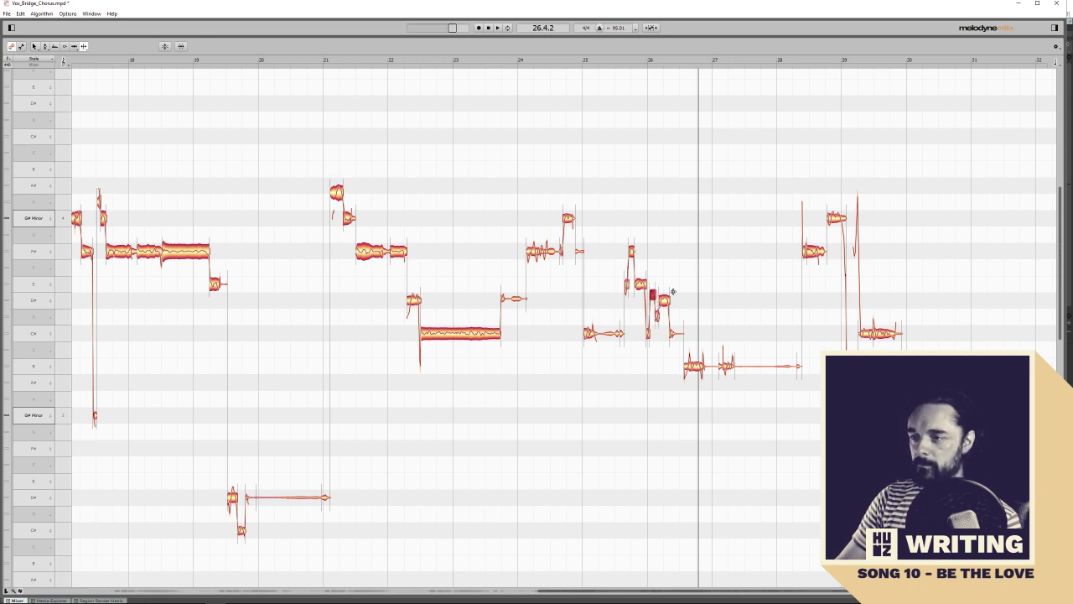
right_click(652, 297)
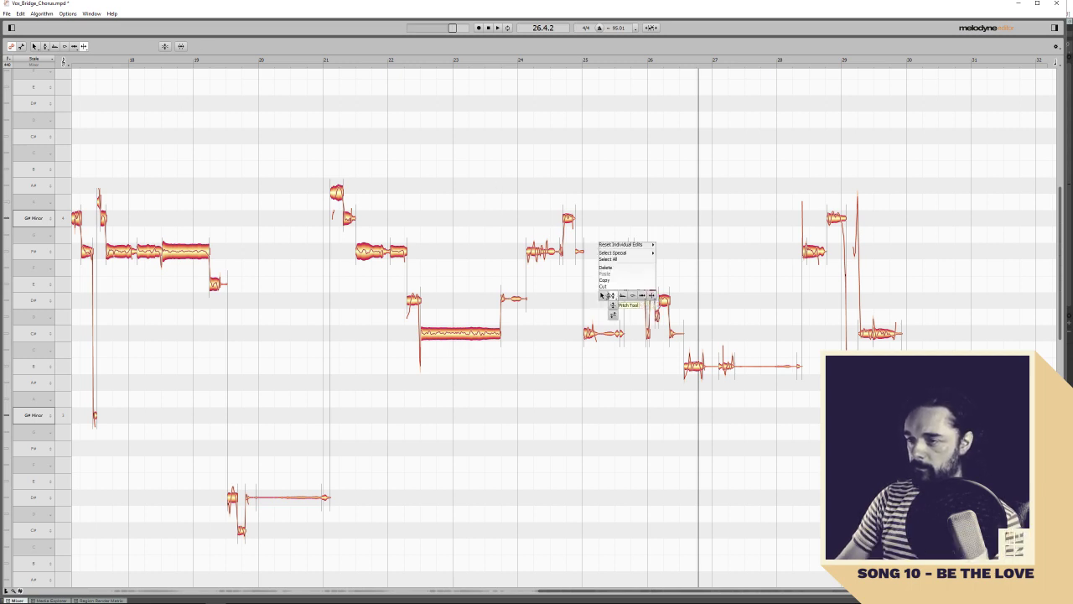
left_click(603, 296)
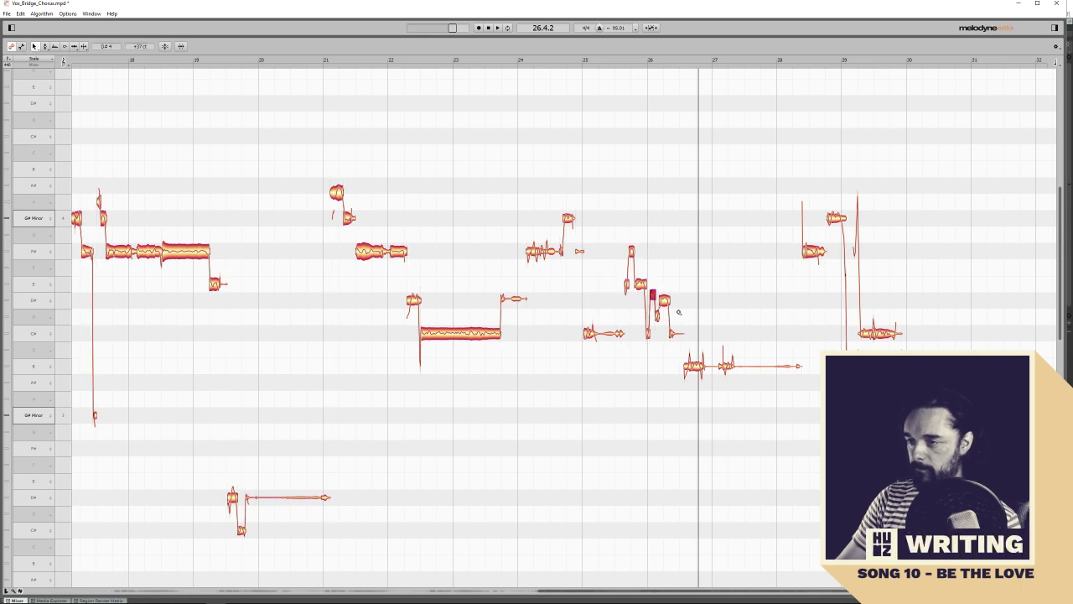
Snap the first separated part after bar 26 to D#4 and the short middle part to D4, and play back the phrase
scroll(679, 312, "up", 6)
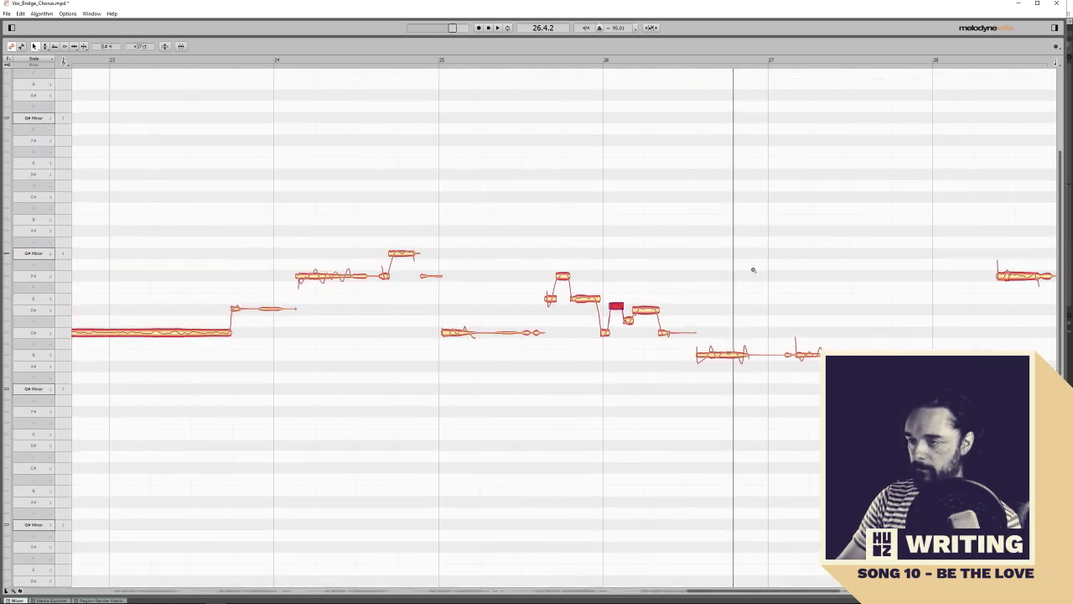
scroll(753, 270, "up", 6)
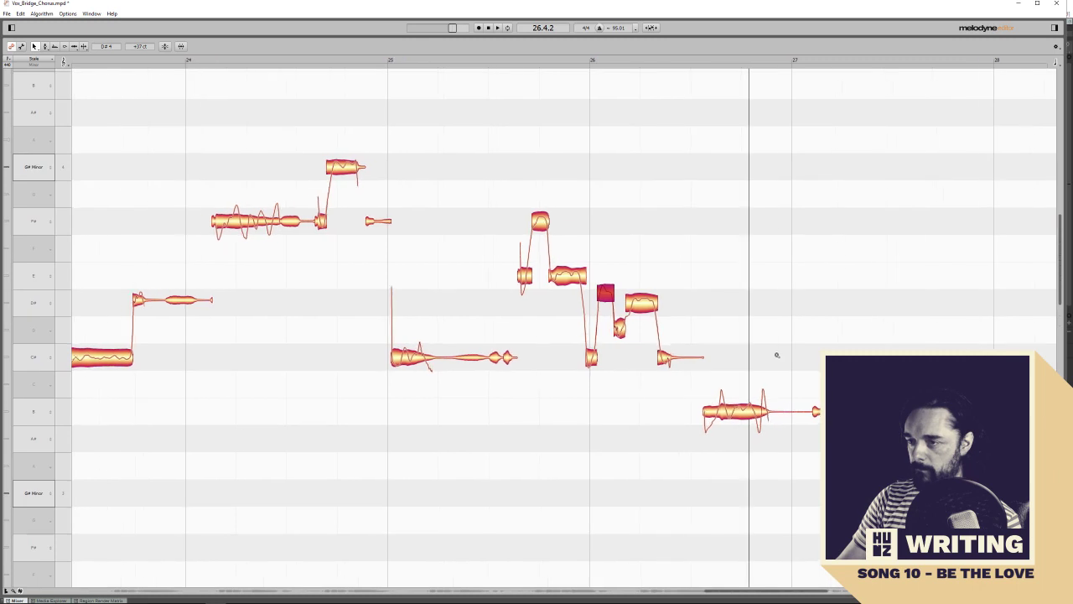
scroll(662, 331, "up", 1)
right_click(628, 249)
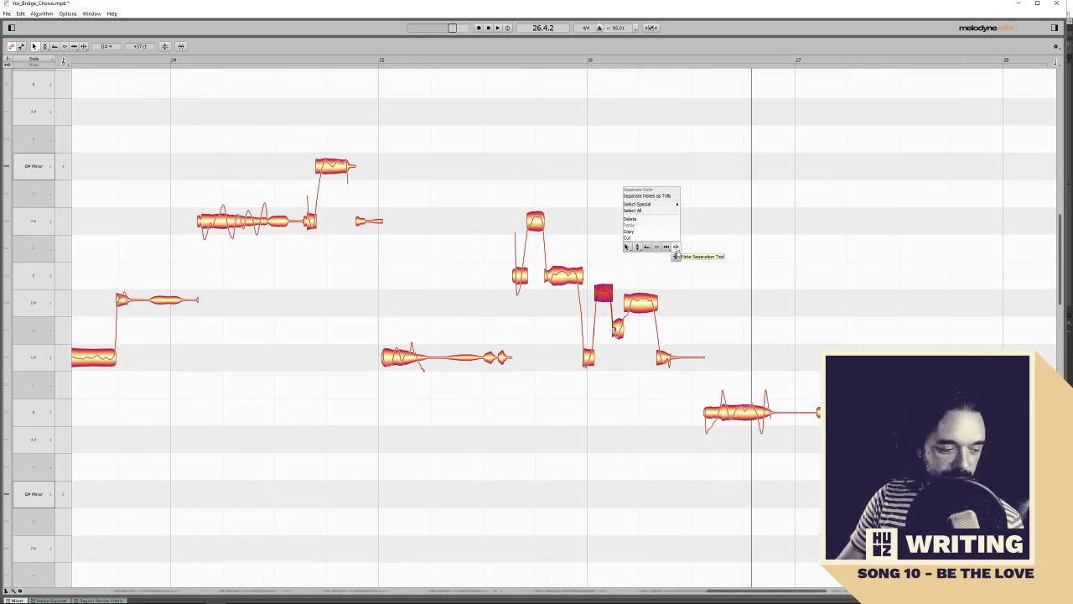
left_click(626, 248)
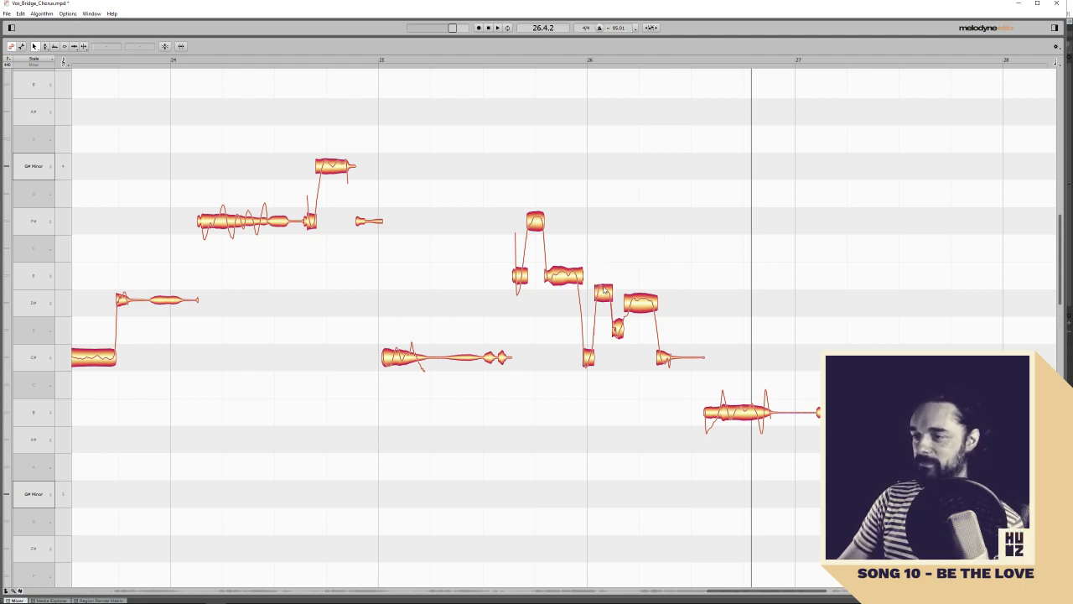
right_click(606, 294)
left_click(640, 299)
left_click(640, 301)
left_click(618, 327)
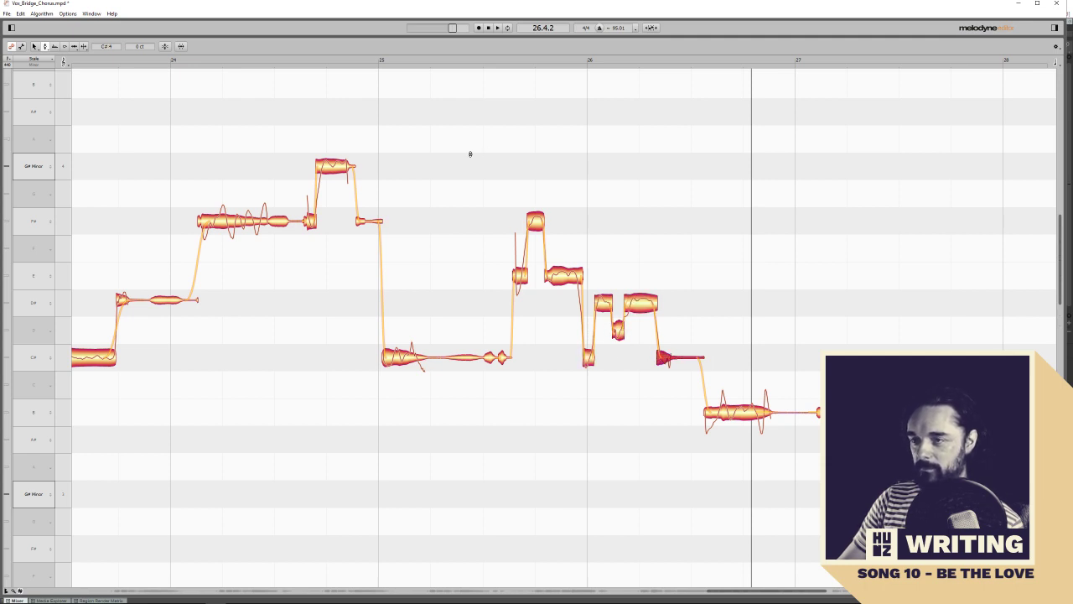
double_click(493, 55)
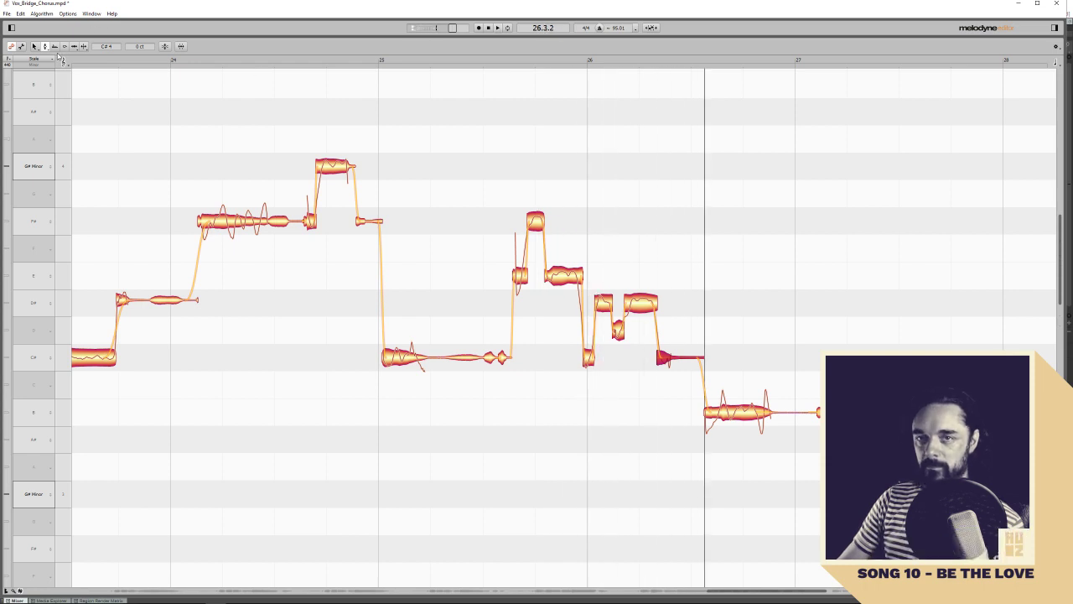
Move the short middle part after bar 26 down to C#4 and play back the phrase
right_click(599, 282)
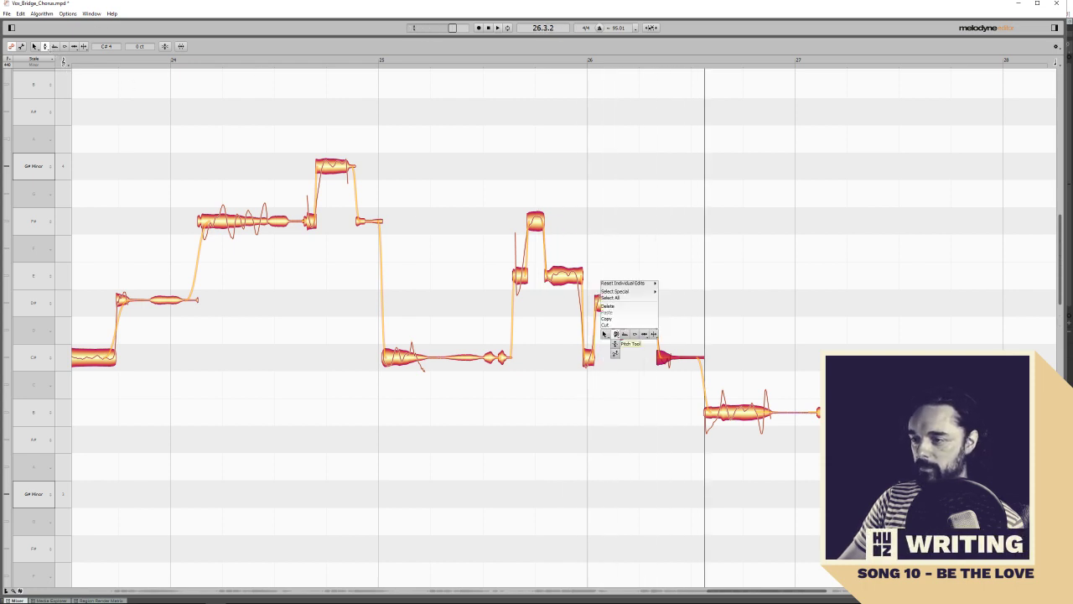
left_click(603, 334)
left_click_drag(618, 330, 621, 340)
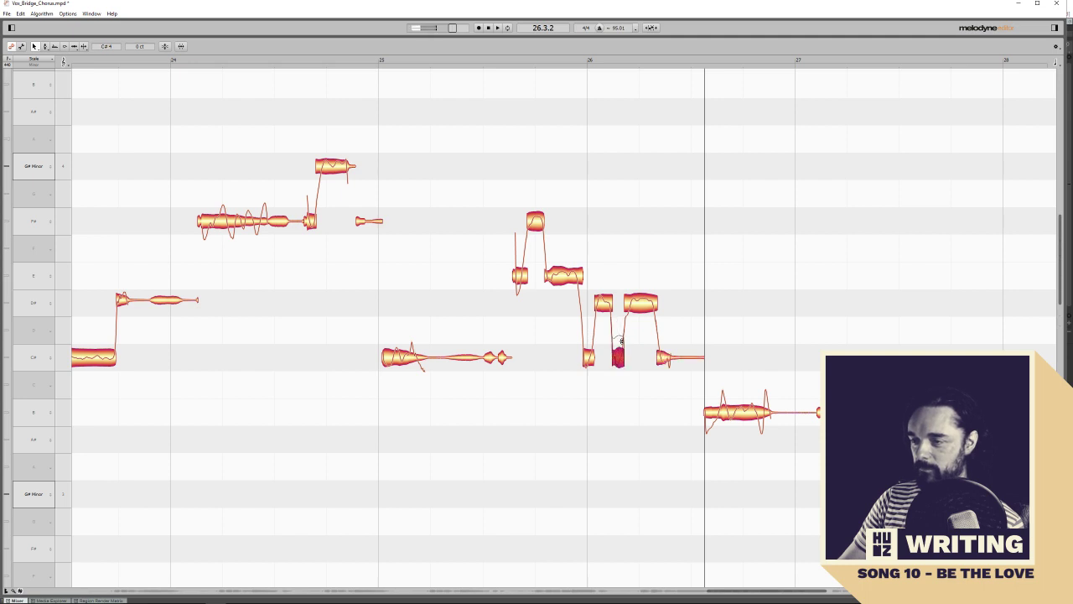
left_click(560, 66)
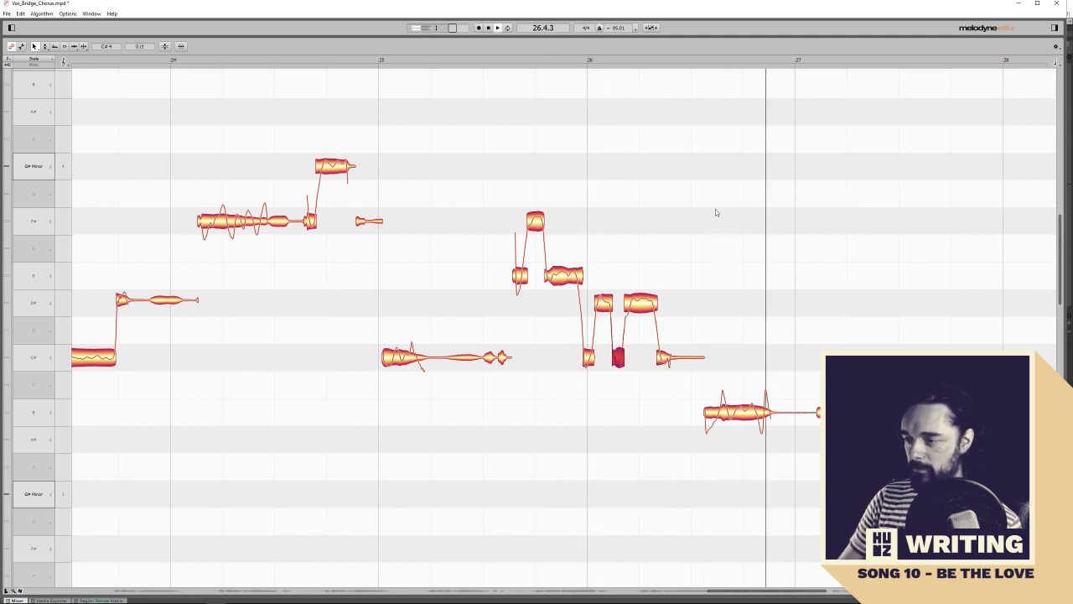
Reduce the pitch modulation of the B3 note between bars 26 and 27
left_click(739, 411)
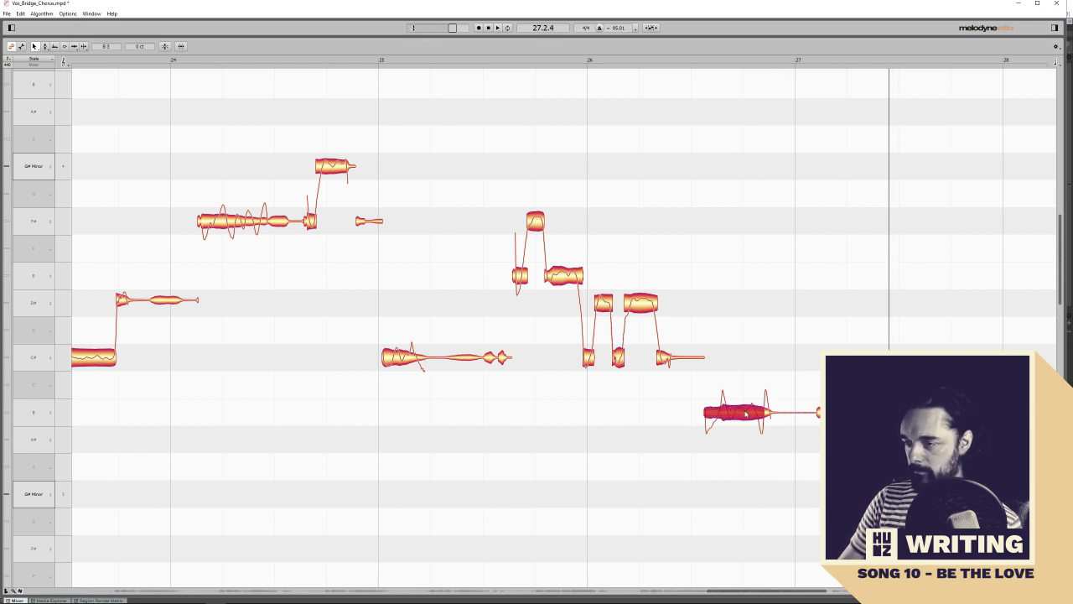
right_click(743, 410)
left_click(753, 410)
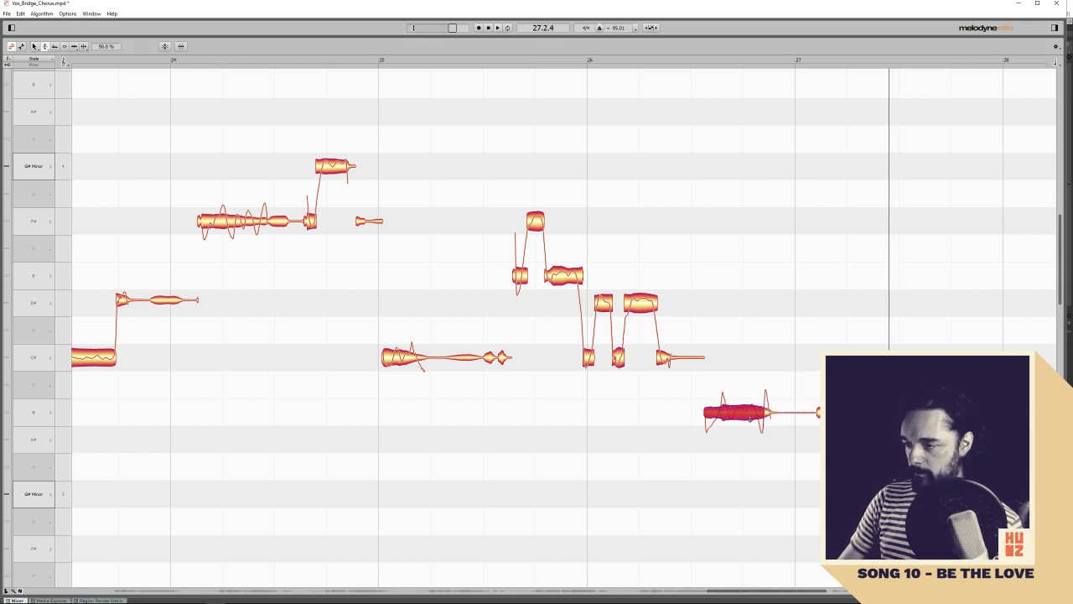
left_click(750, 435)
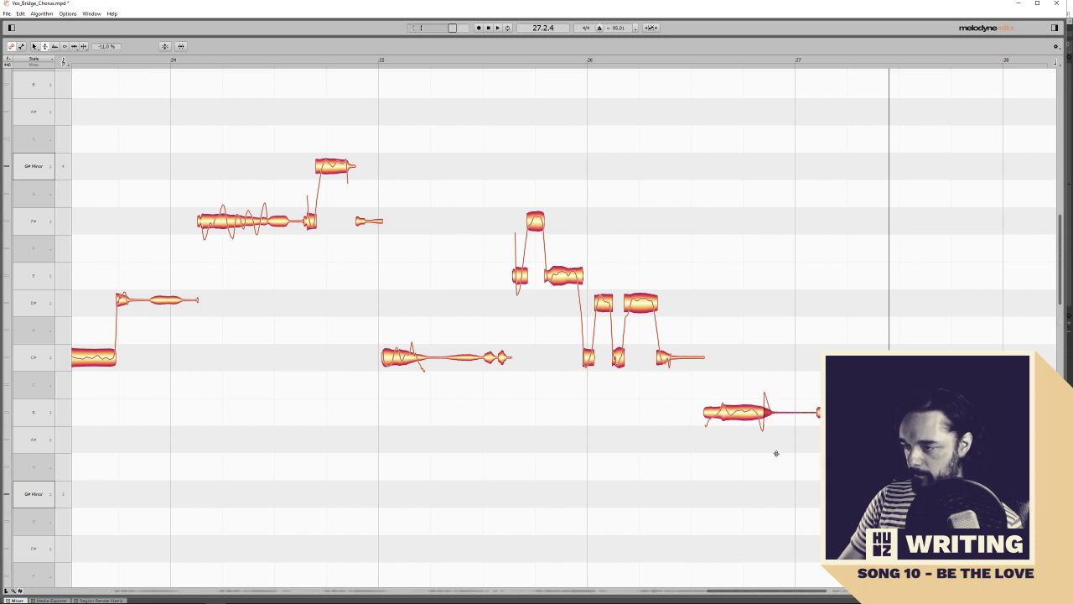
Reduce the pitch modulation of the long C#4 note after bar 25 and play back from there
left_click(414, 358)
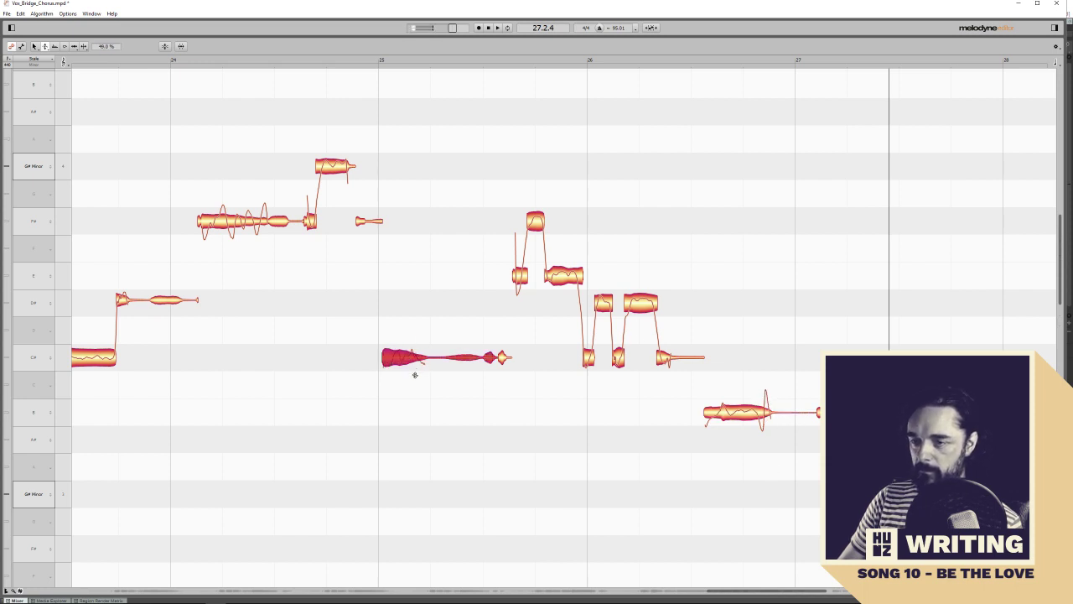
left_click(521, 274)
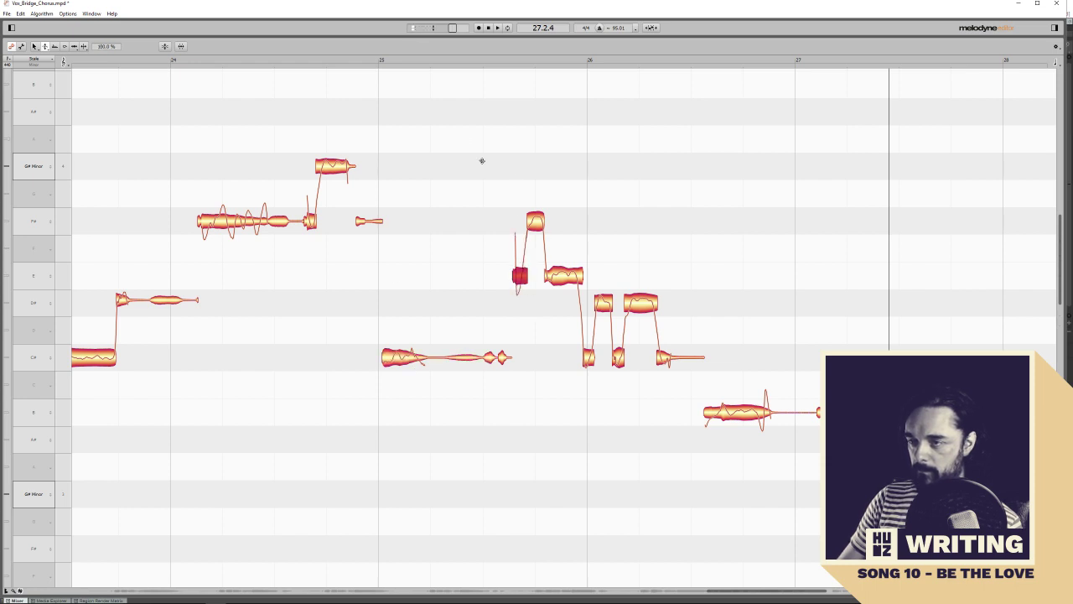
left_click(374, 63)
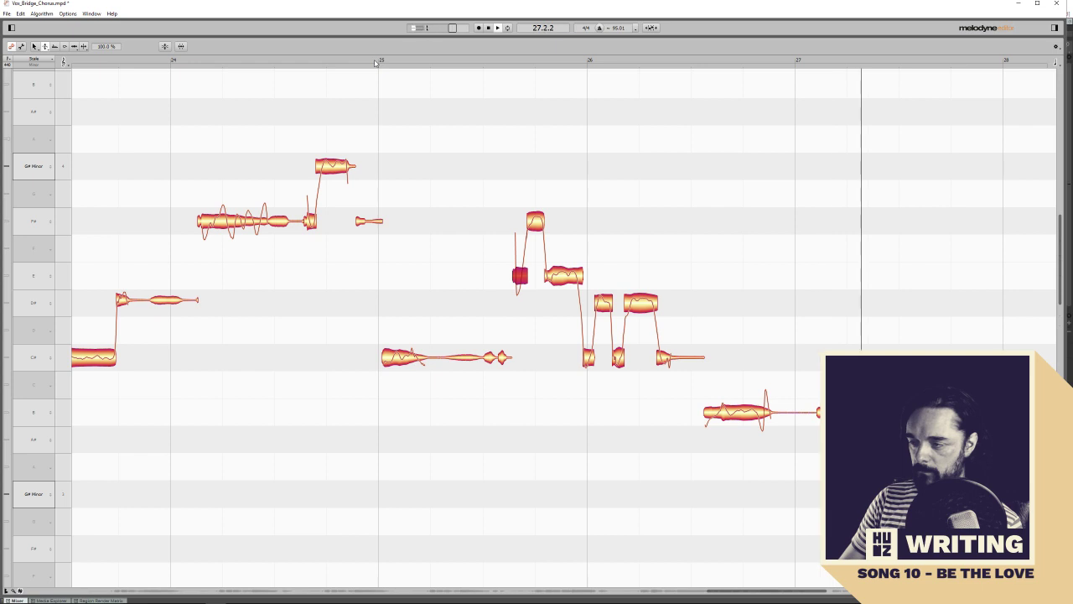
Try reducing the pitch modulation of the long F#4 note after bar 24 and play it back
left_click(195, 60)
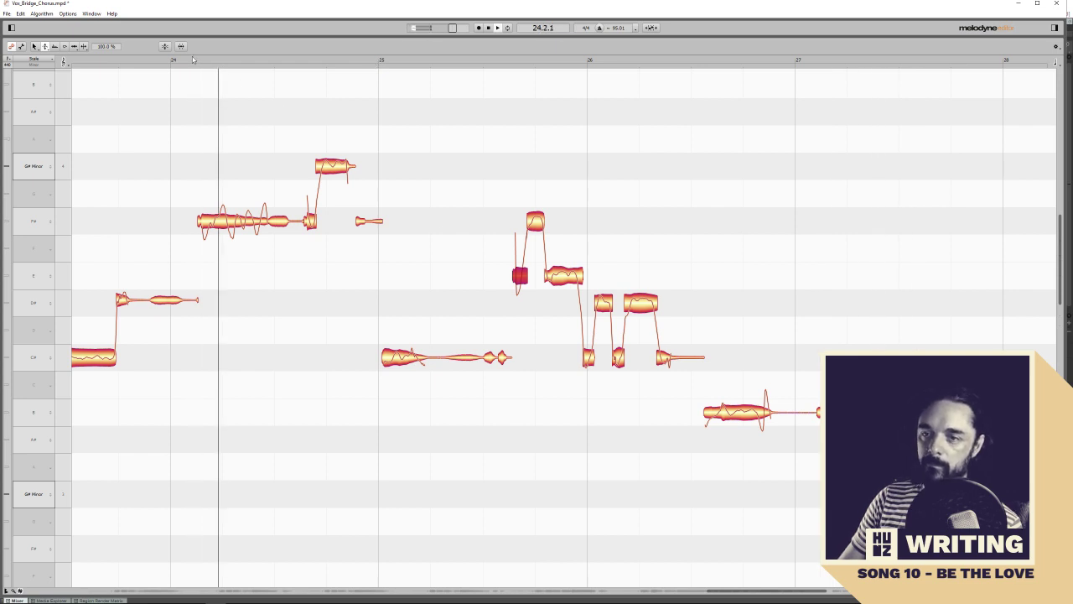
left_click(227, 234)
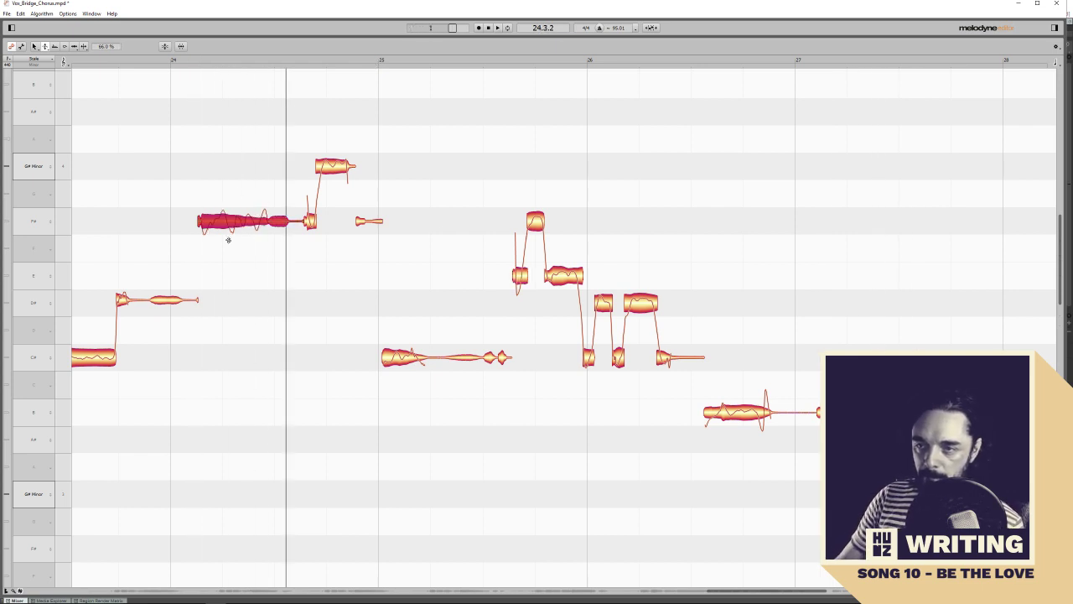
left_click(196, 63)
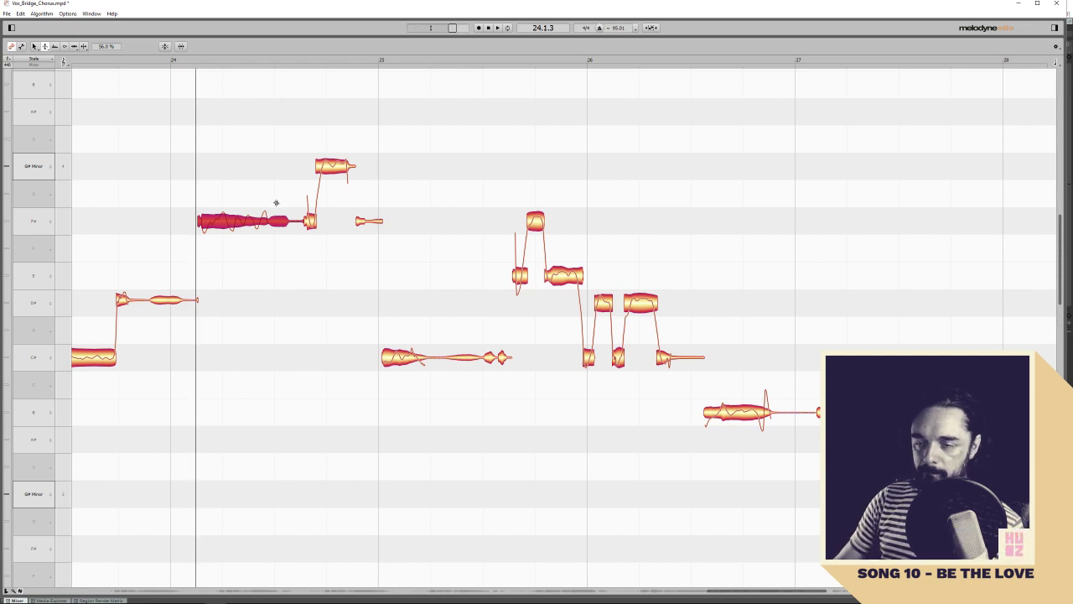
Set the long F#4 note after bar 24 to about -120% pitch drift and about 62% pitch modulation, and play back
right_click(242, 222)
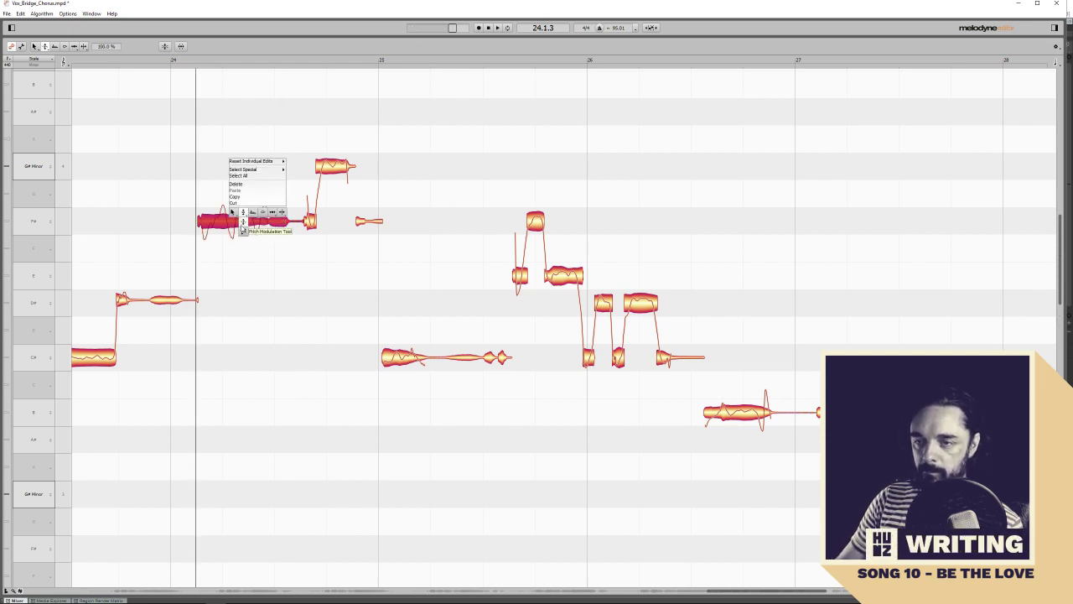
left_click(240, 216)
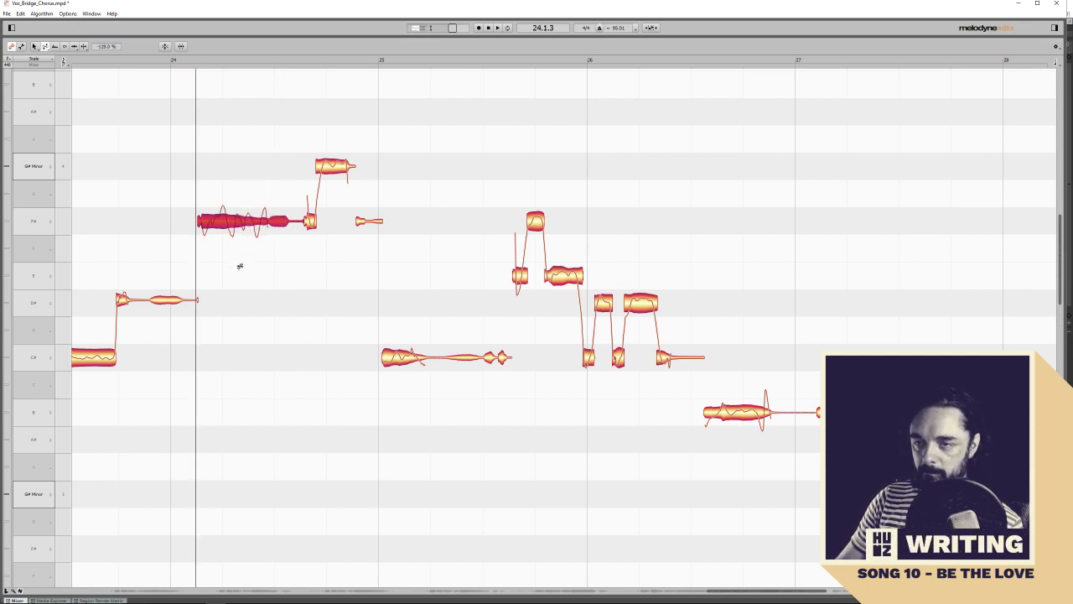
right_click(240, 221)
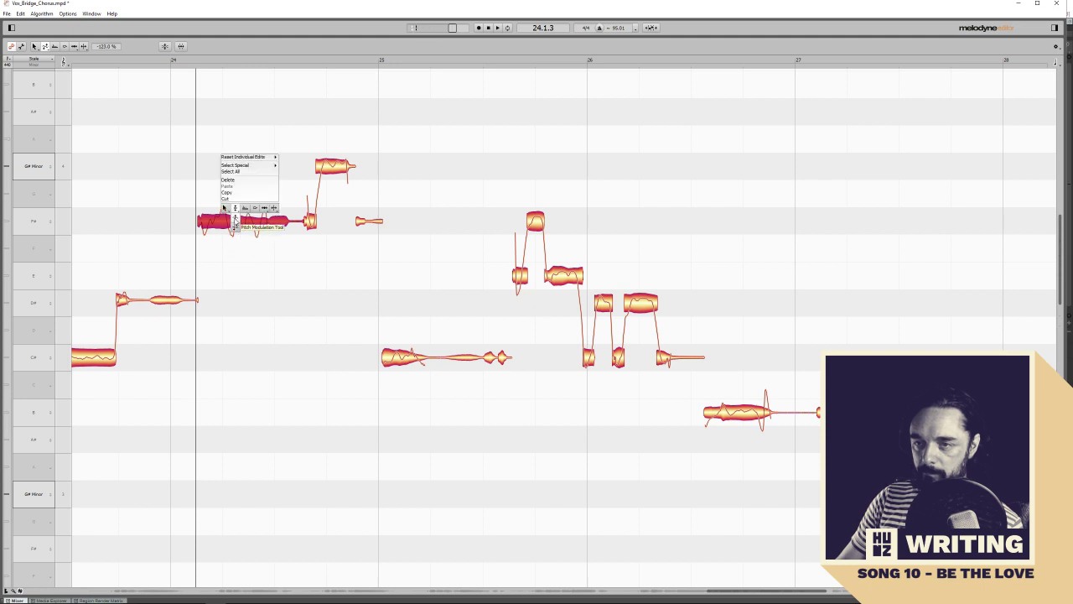
left_click(236, 220)
key("space")
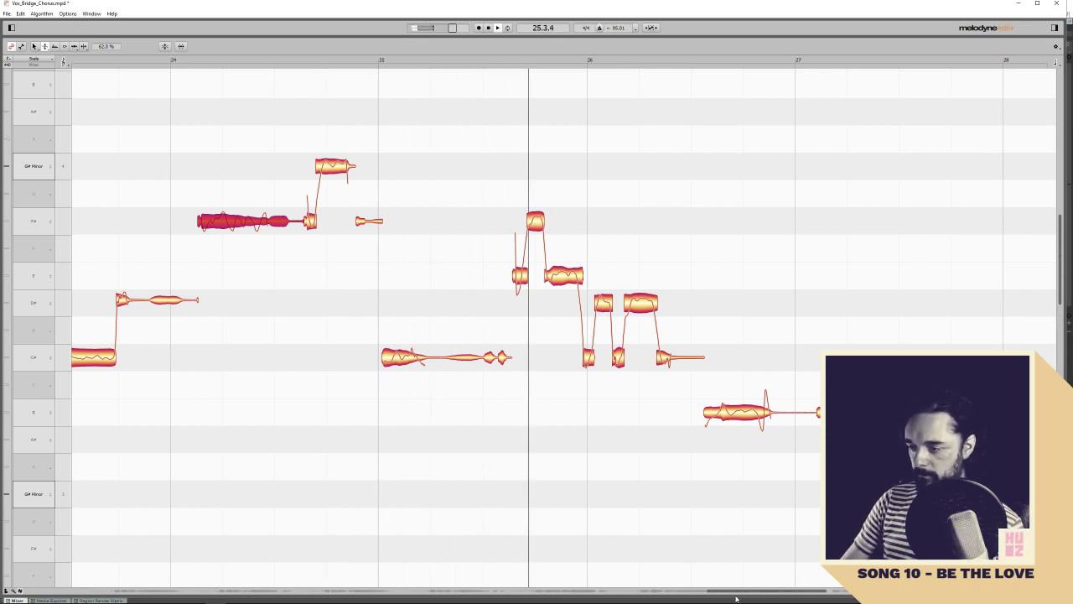
Try reducing the pitch modulation of the F#4 note between bars 28 and 29 and play it back
scroll(755, 579, "right", 10)
scroll(803, 601, "right", 2)
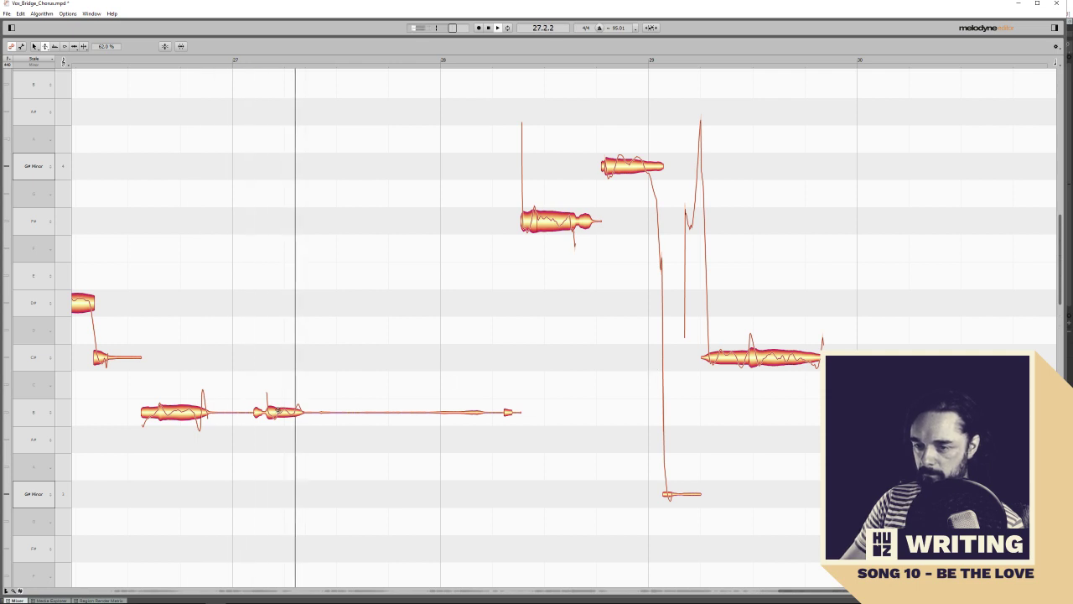
left_click(511, 63)
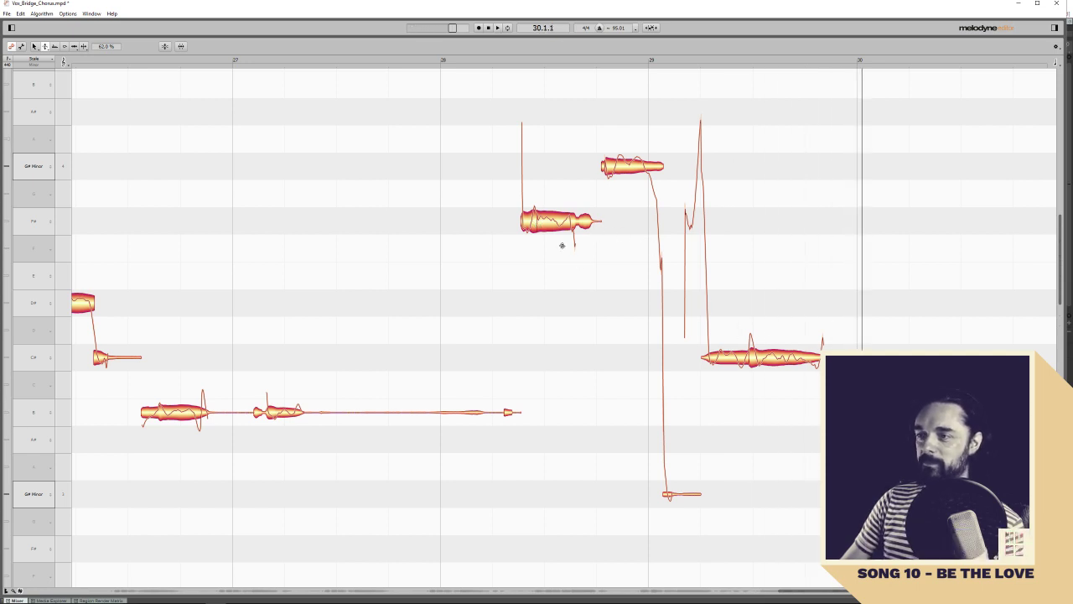
left_click(518, 61)
left_click(561, 222)
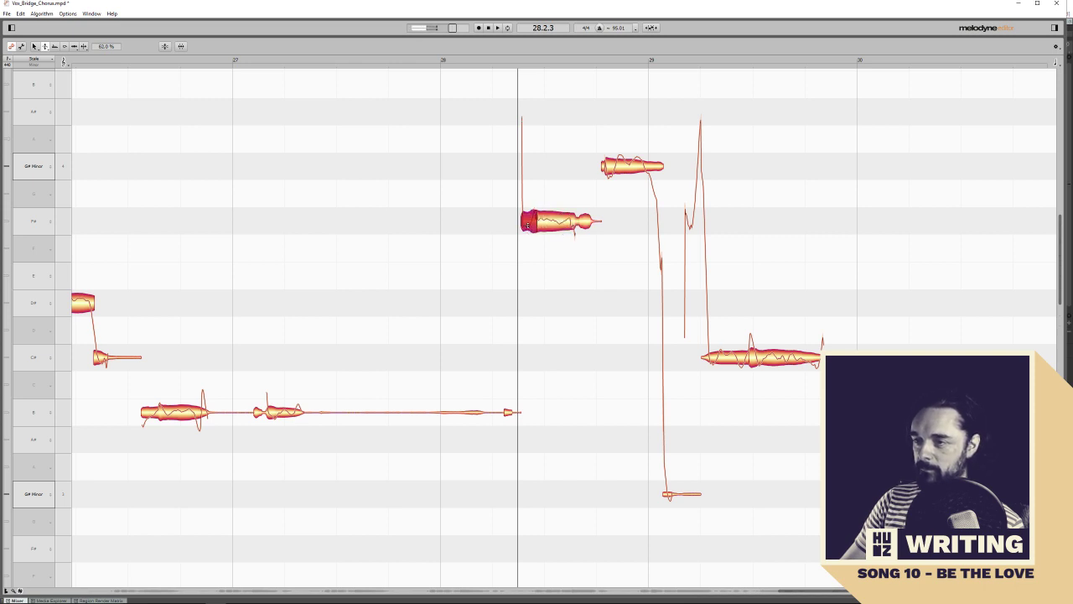
key("space")
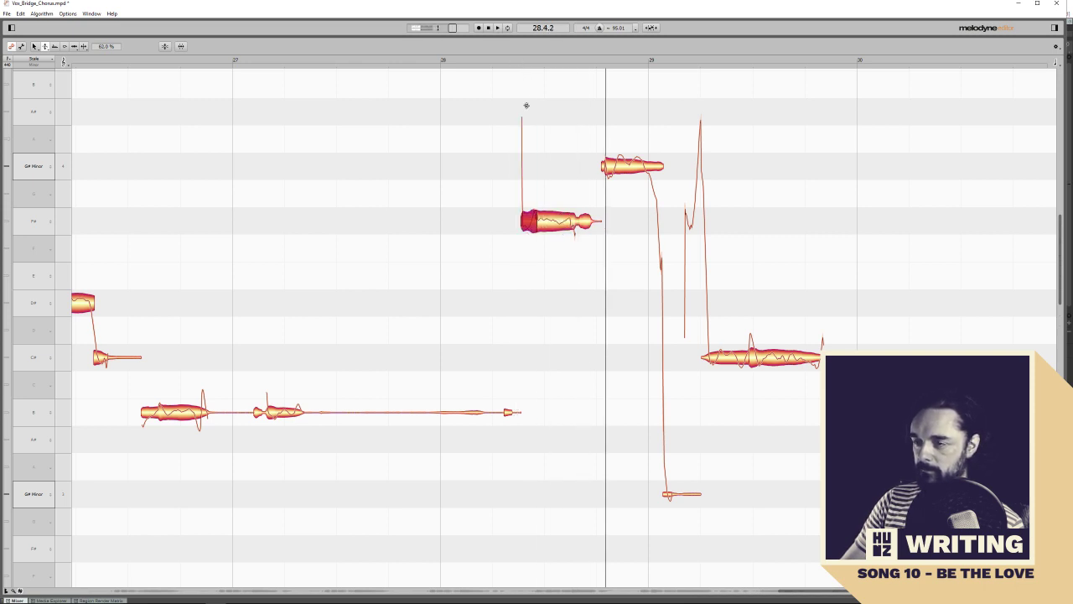
key("space")
key("space")
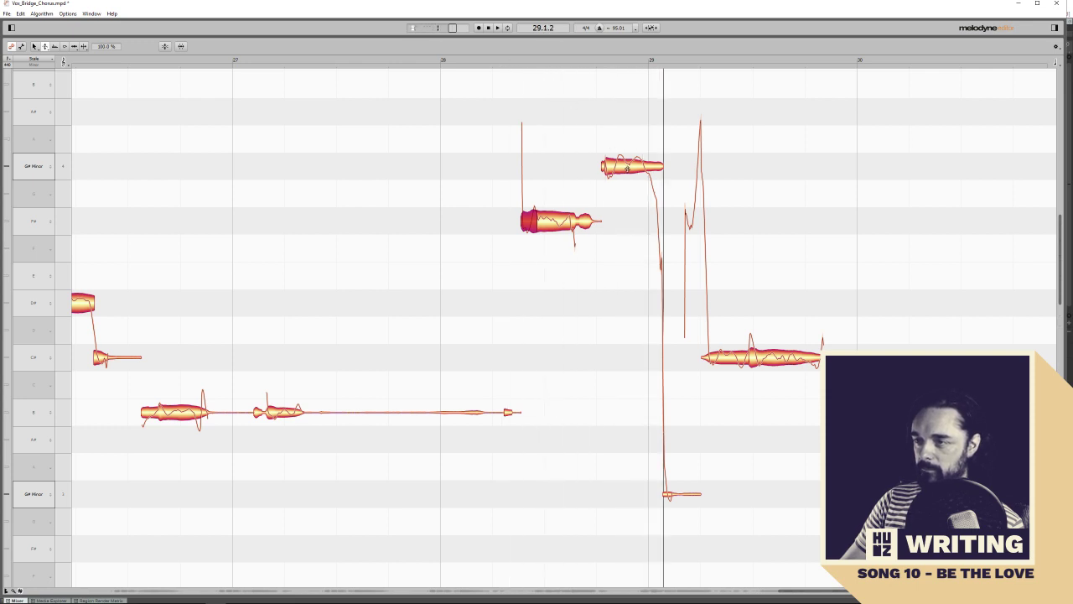
Reduce the pitch modulation of the G#4 note leading into bar 29 and play back the end of the phrase
left_click(628, 168)
left_click(609, 67)
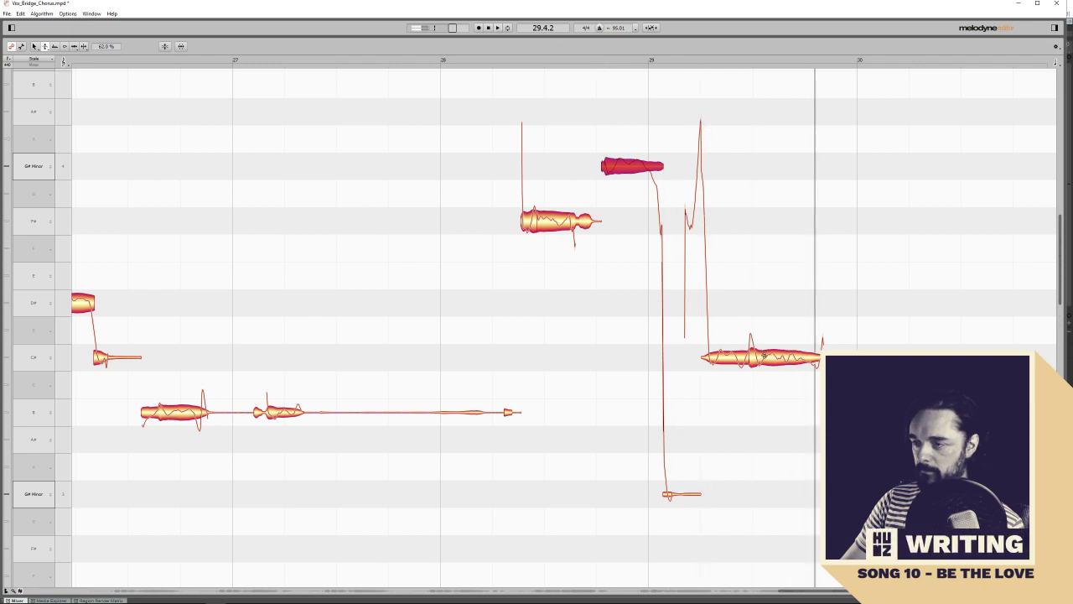
left_click(765, 355)
left_click(731, 76)
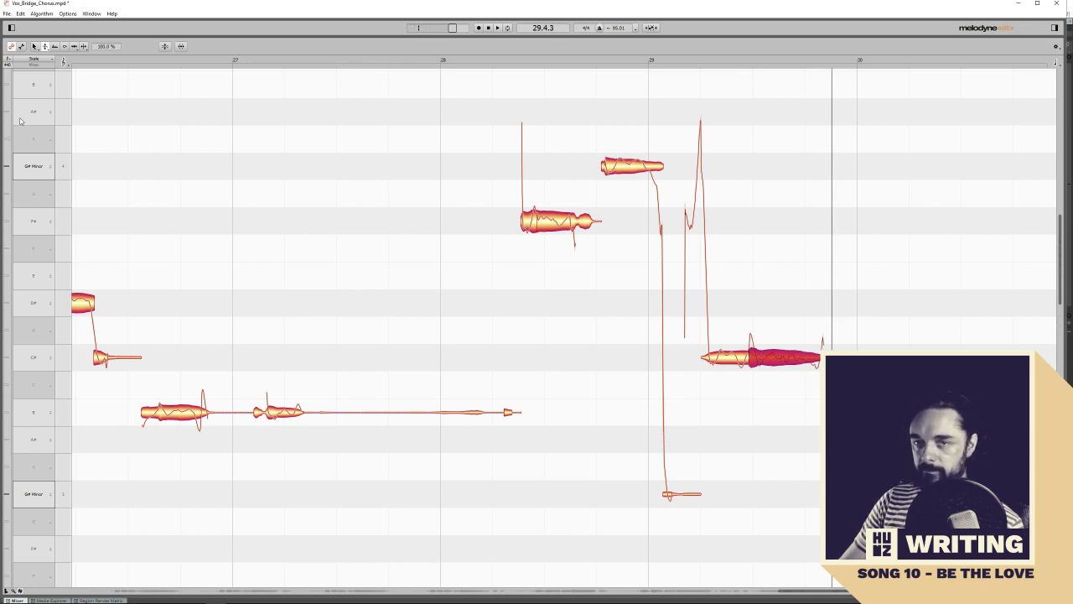
Separate the short onset of the second C#4 note between bars 29 and 30
right_click(758, 356)
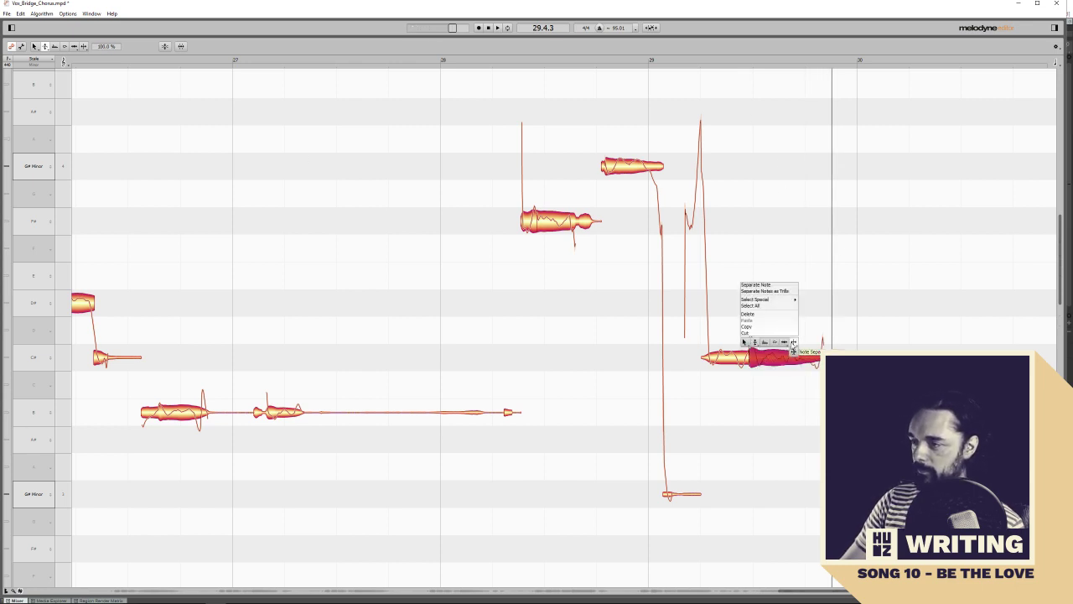
left_click(761, 352)
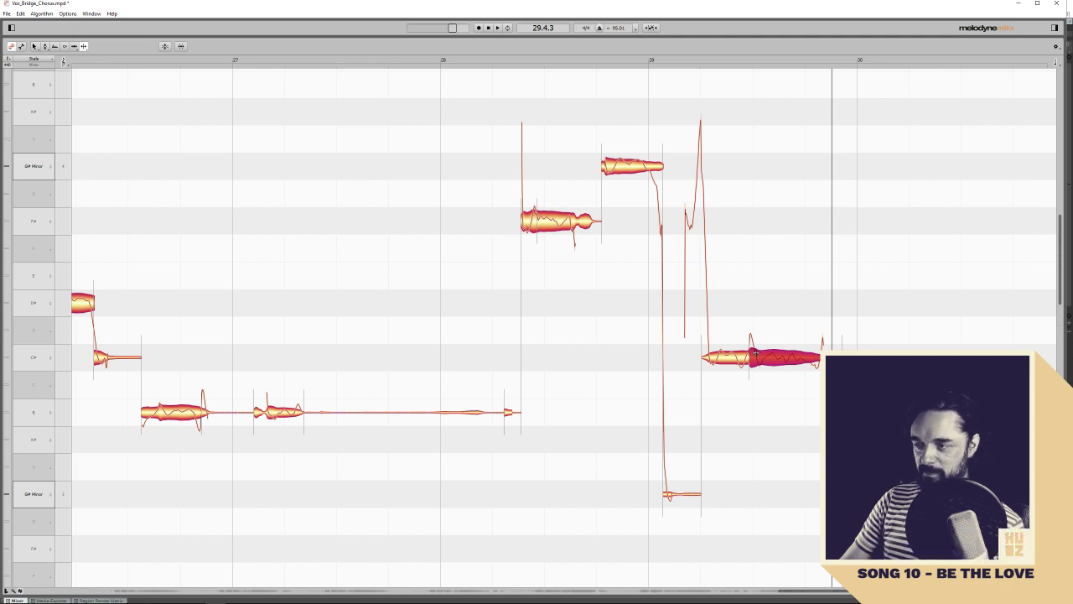
double_click(757, 355)
left_click(33, 47)
right_click(753, 339)
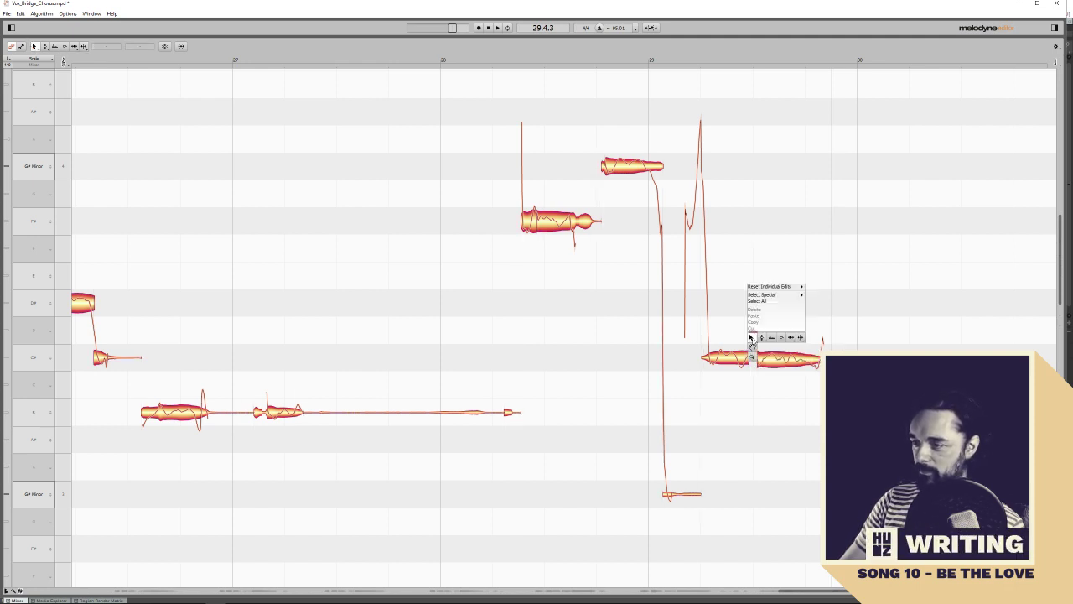
Centre the two C#4 notes on either side of the separated onset between bars 29 and 30 to exact pitch
left_click(759, 346)
left_click_drag(753, 342, 752, 335)
left_click(775, 361)
left_click(732, 361)
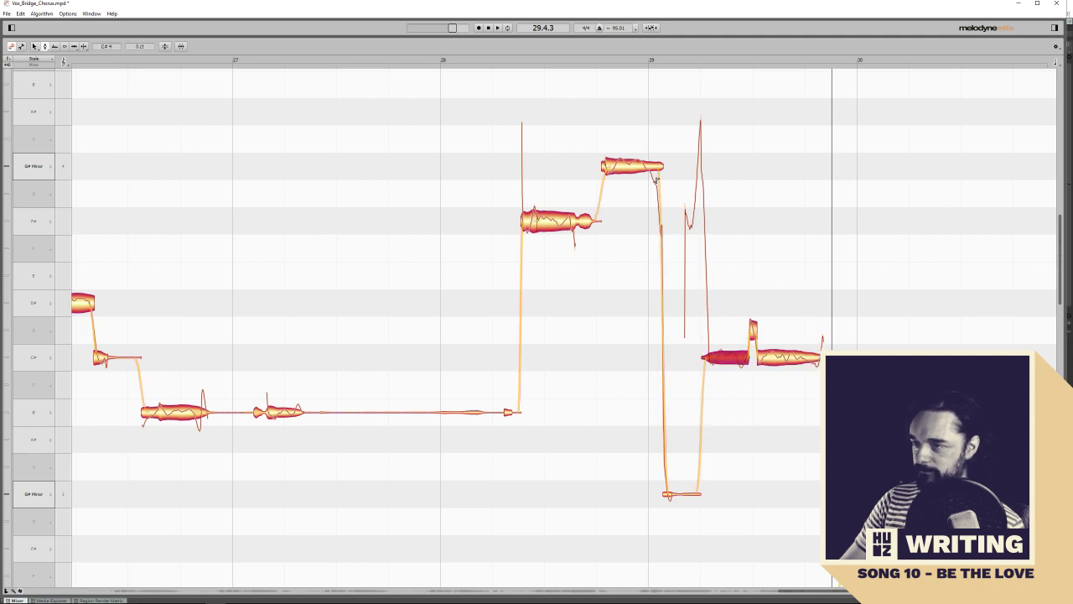
Adjust pitch drift and modulation of the two C#4 notes before bar 30, ending at about 67% and 72%, and play back the phrase
right_click(784, 358)
left_click(792, 360)
left_click(793, 358)
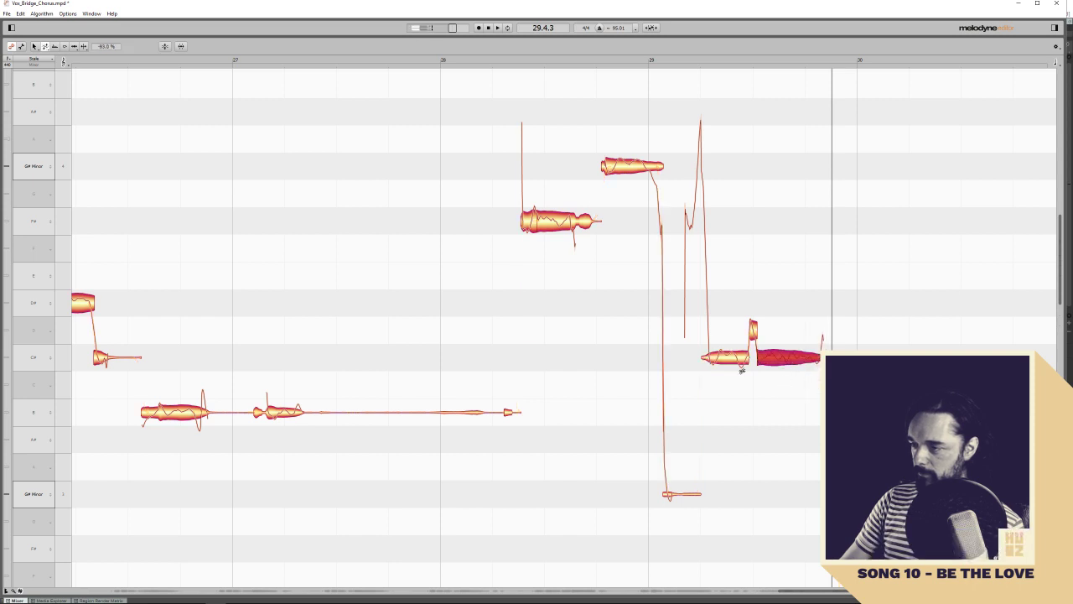
left_click(732, 363)
right_click(775, 361)
left_click(779, 358)
left_click(784, 366)
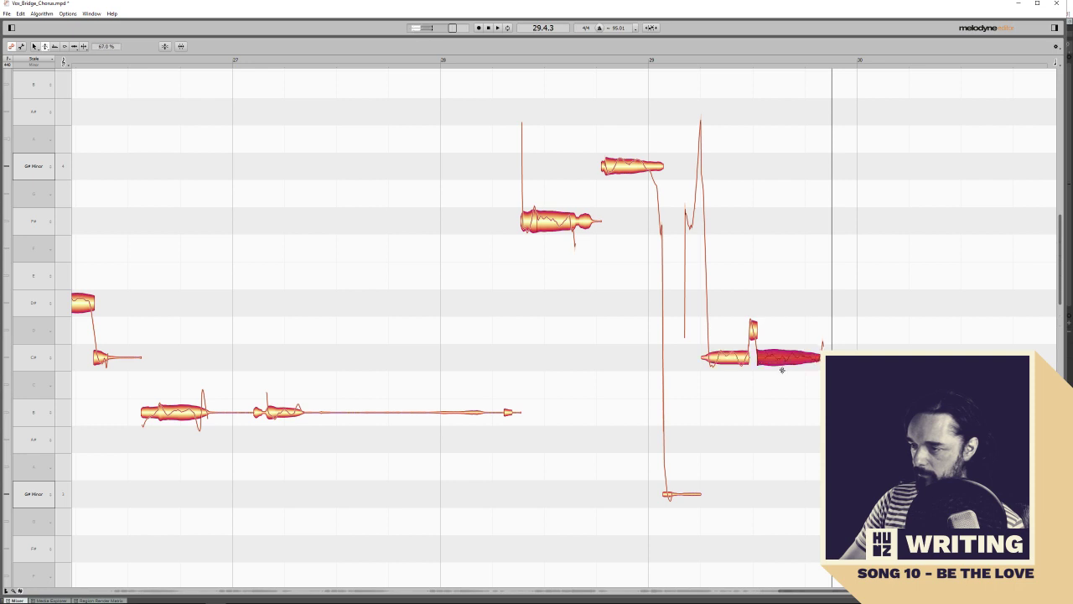
left_click(725, 366)
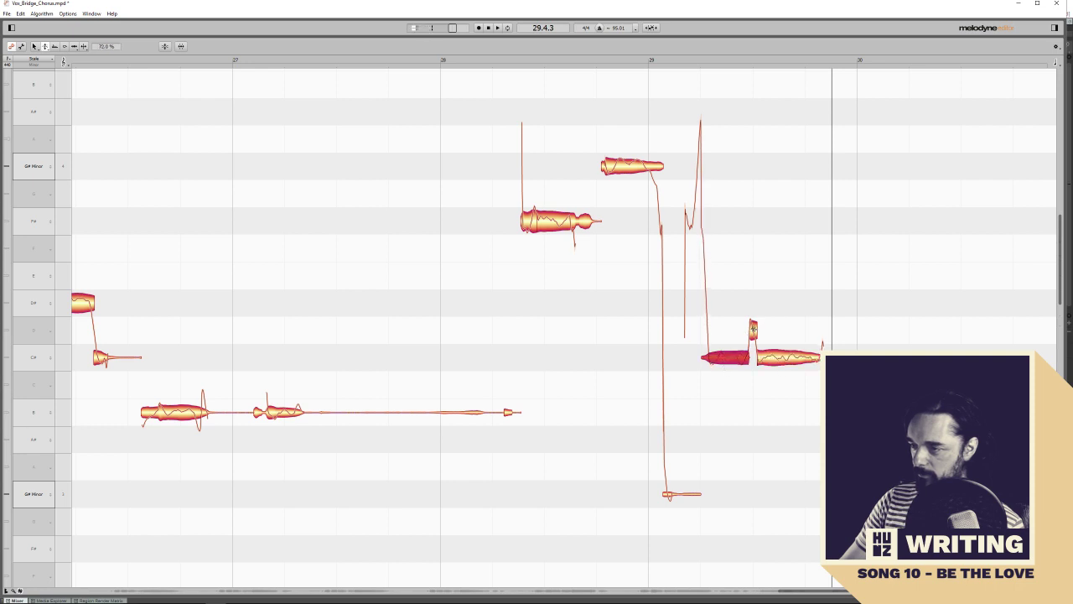
left_click(665, 62)
key("space")
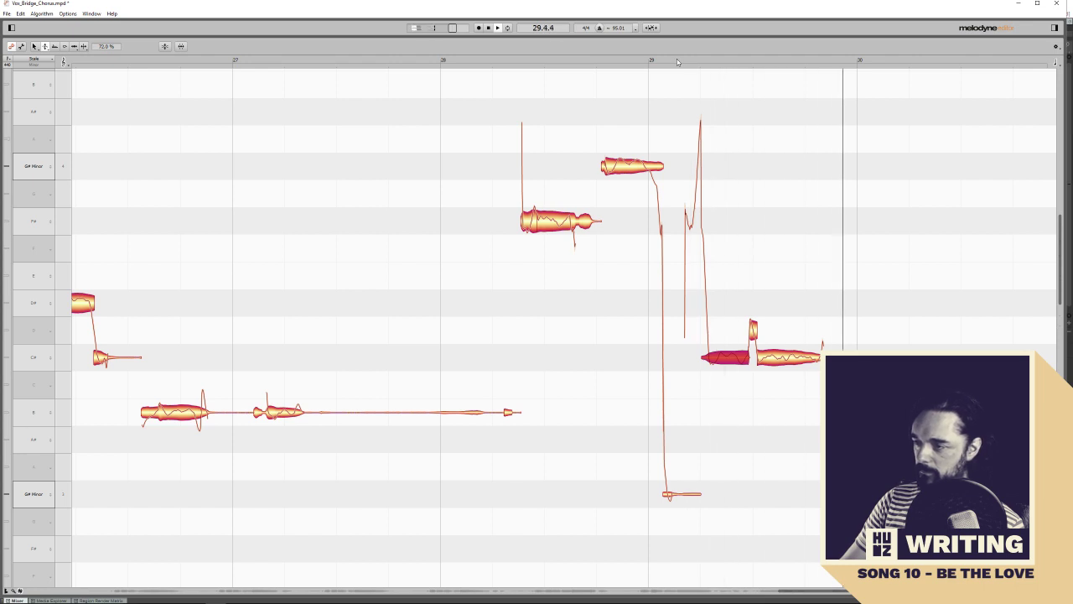
left_click(514, 62)
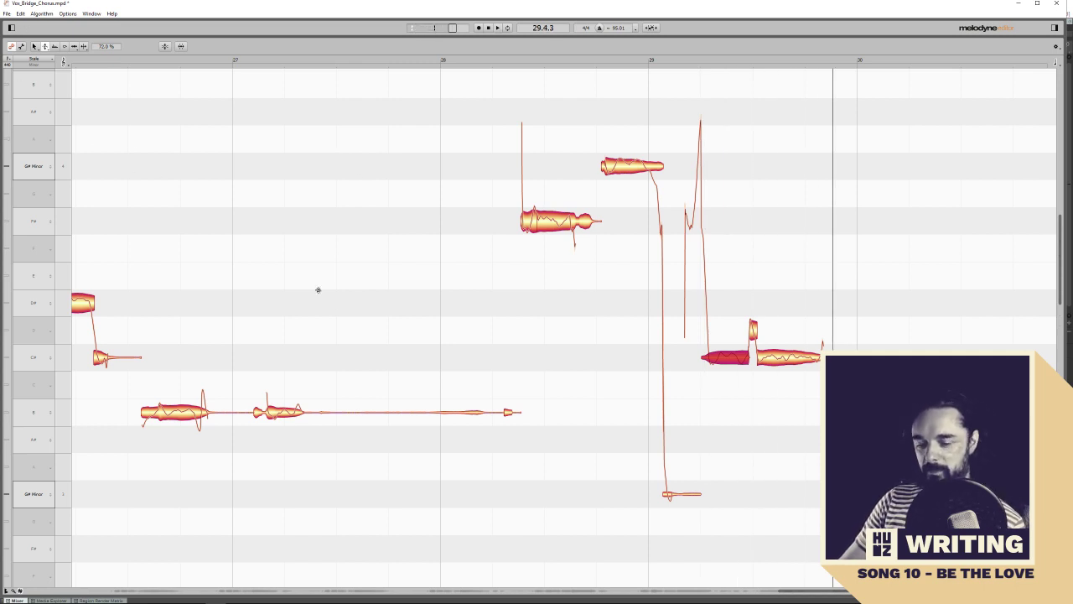
Export the entire length of the tuned vocal as a 24-bit WAV file named Vox_Bridge_Chorus.wav
left_click(7, 14)
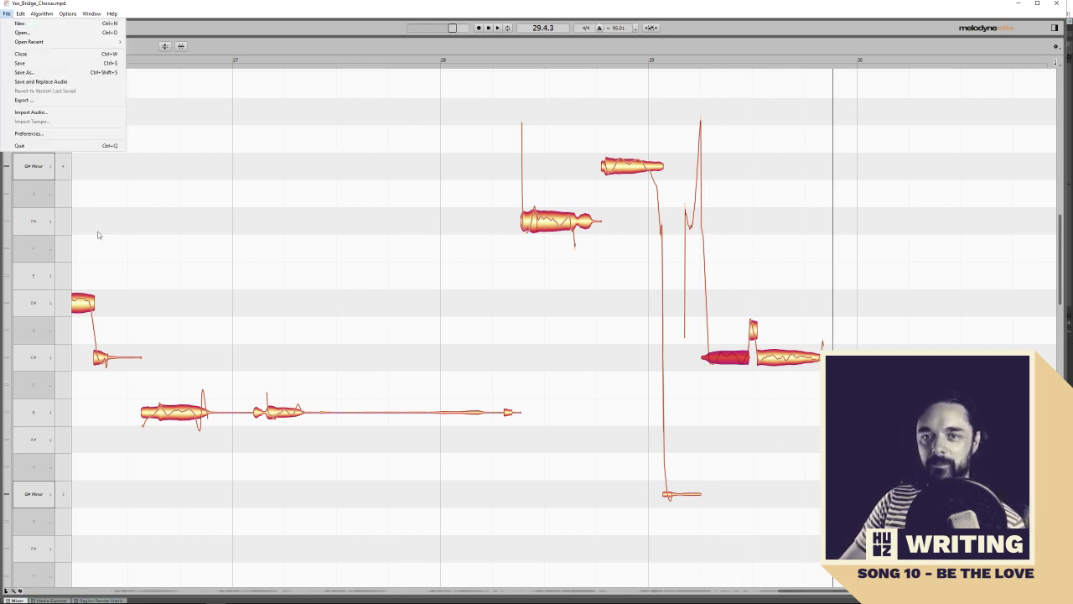
left_click(24, 102)
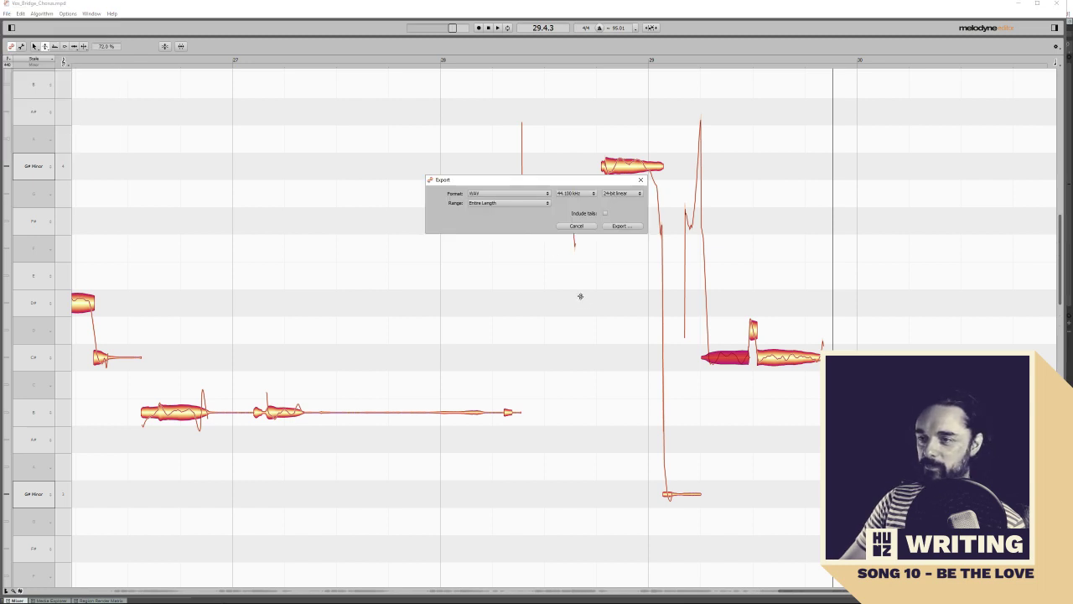
left_click(621, 226)
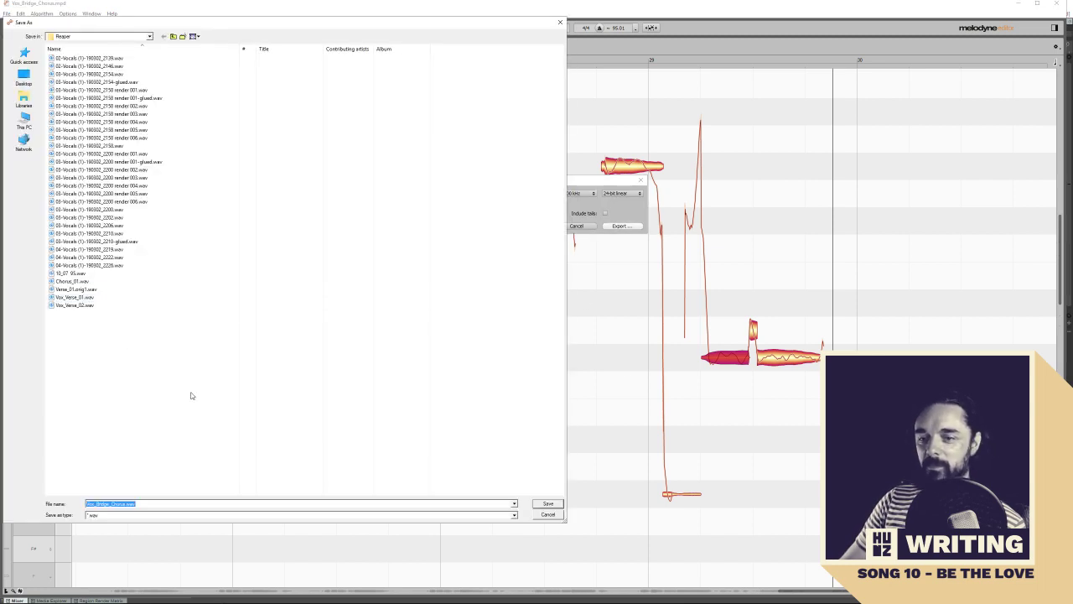
key("Return")
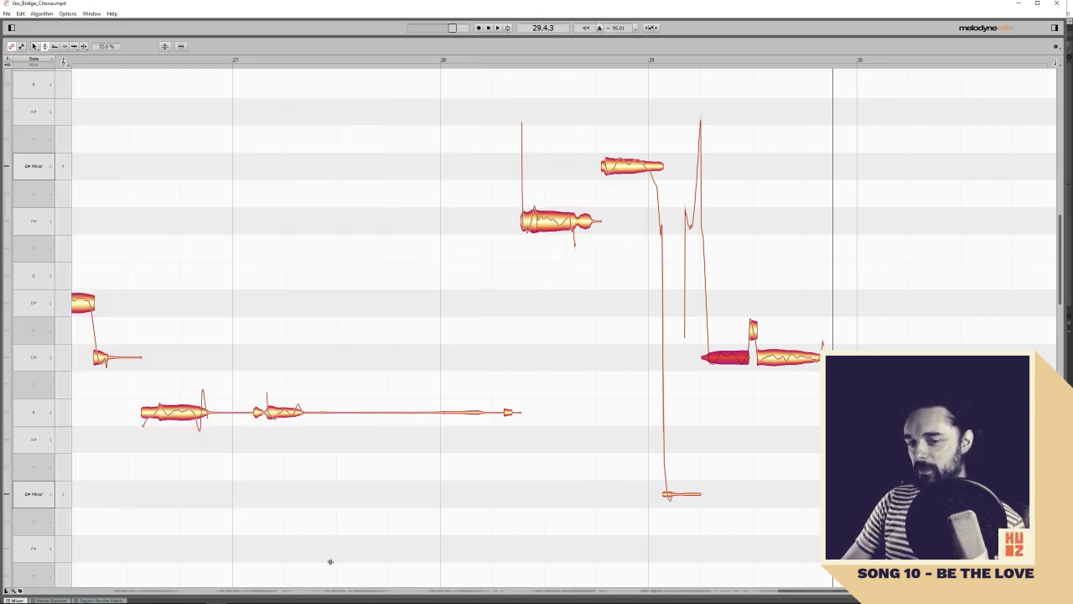
Launch Renoise and open the song 10_07.xrns
key("alt+Tab")
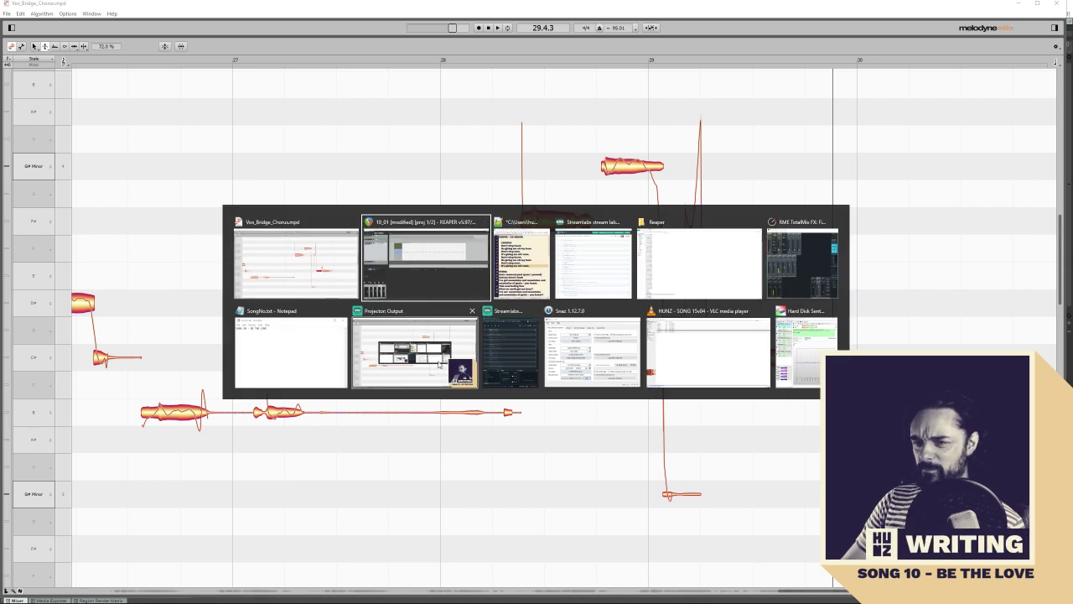
key("super")
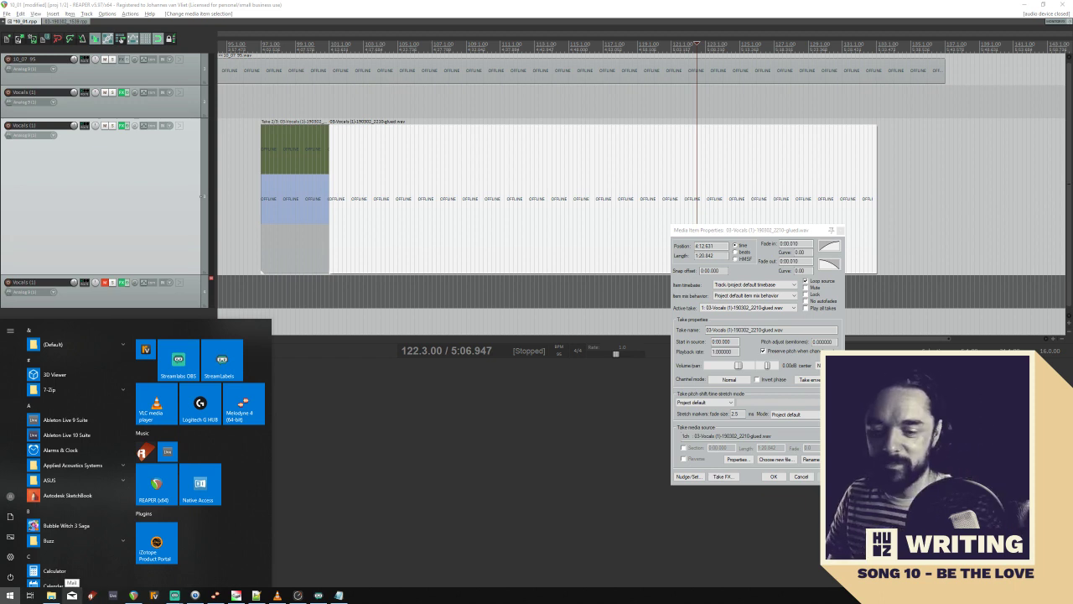
left_click(92, 595)
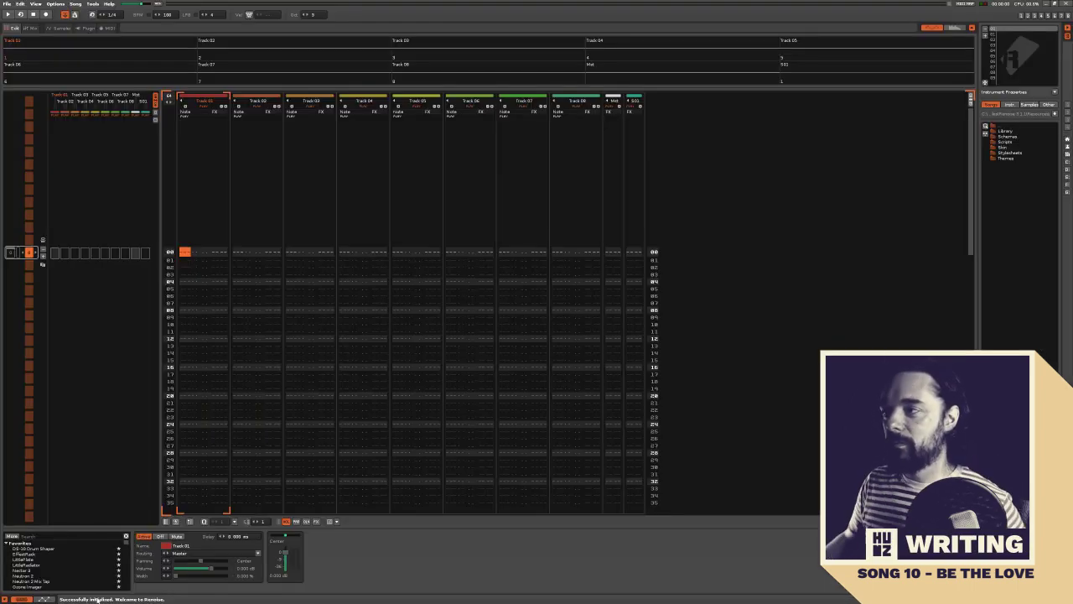
left_click_drag(369, 272, 364, 255)
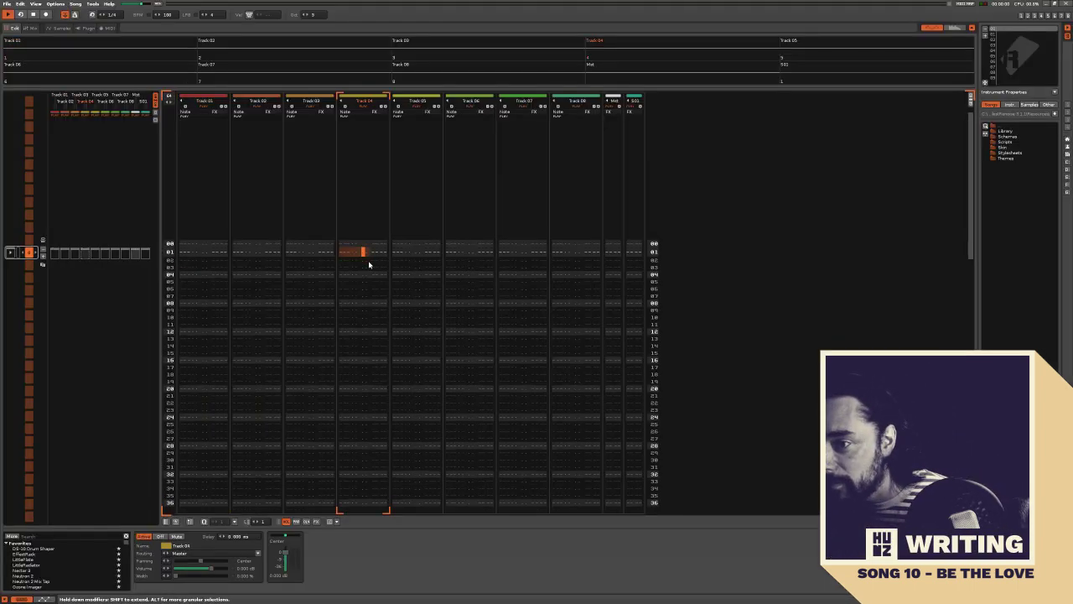
left_click(7, 5)
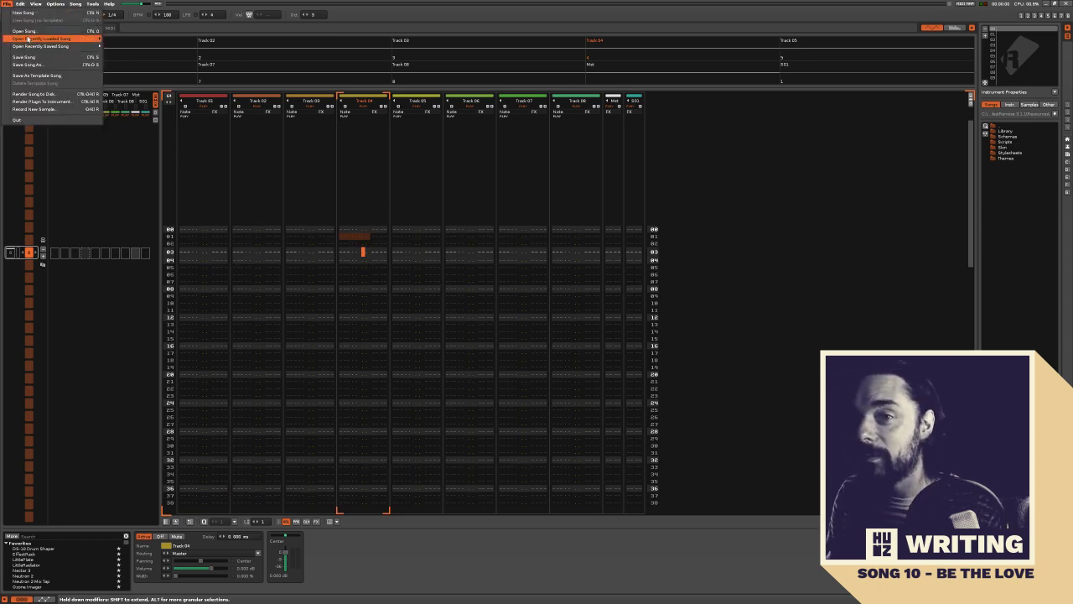
left_click(38, 36)
double_click(304, 134)
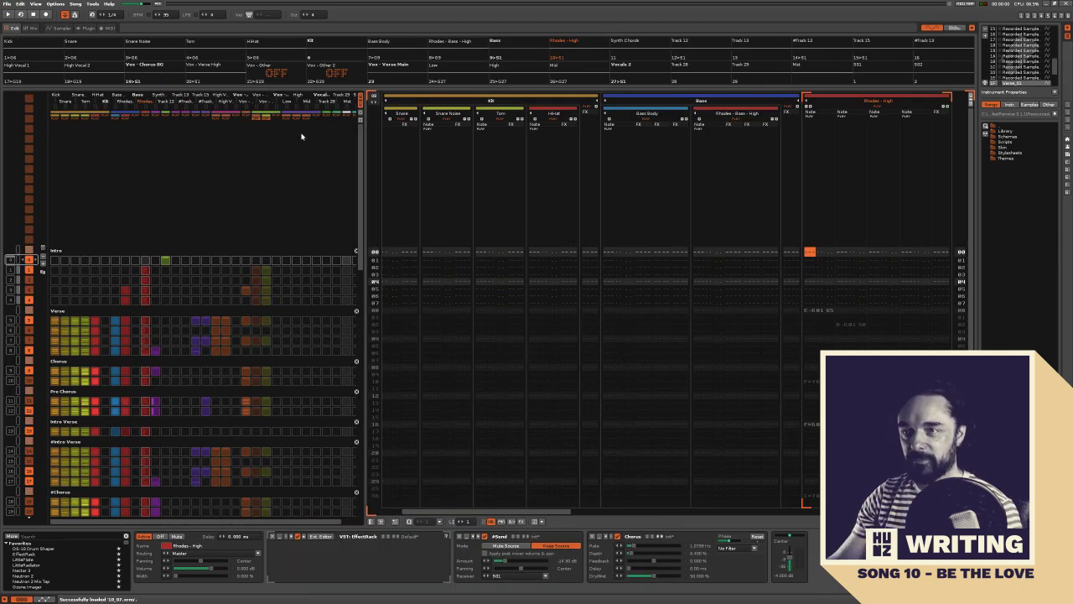
Play the song from the Bridge section
scroll(196, 300, "down", 20)
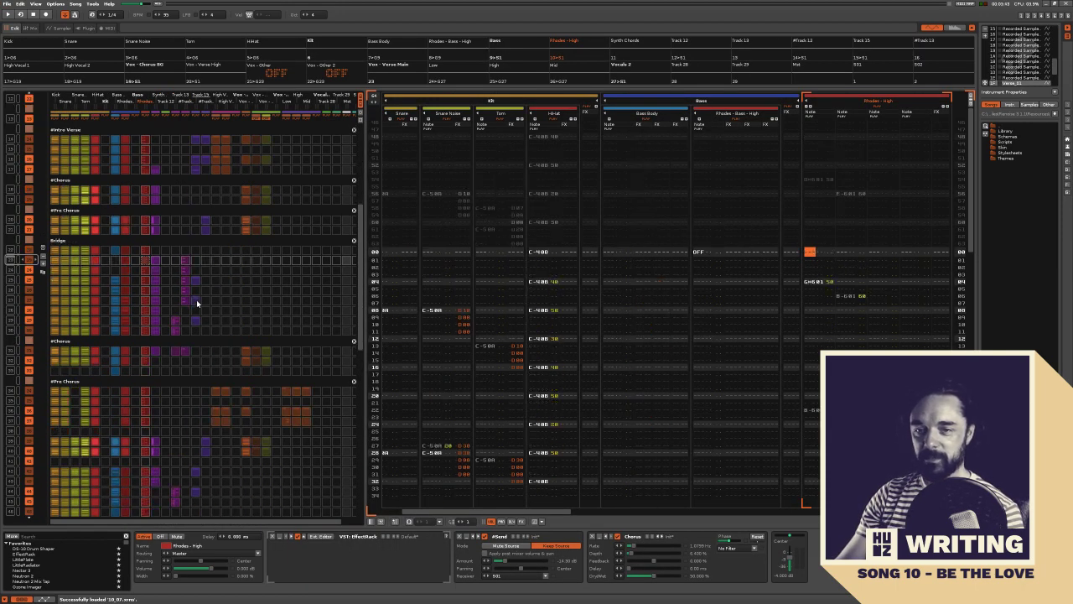
left_click(709, 243)
key("space")
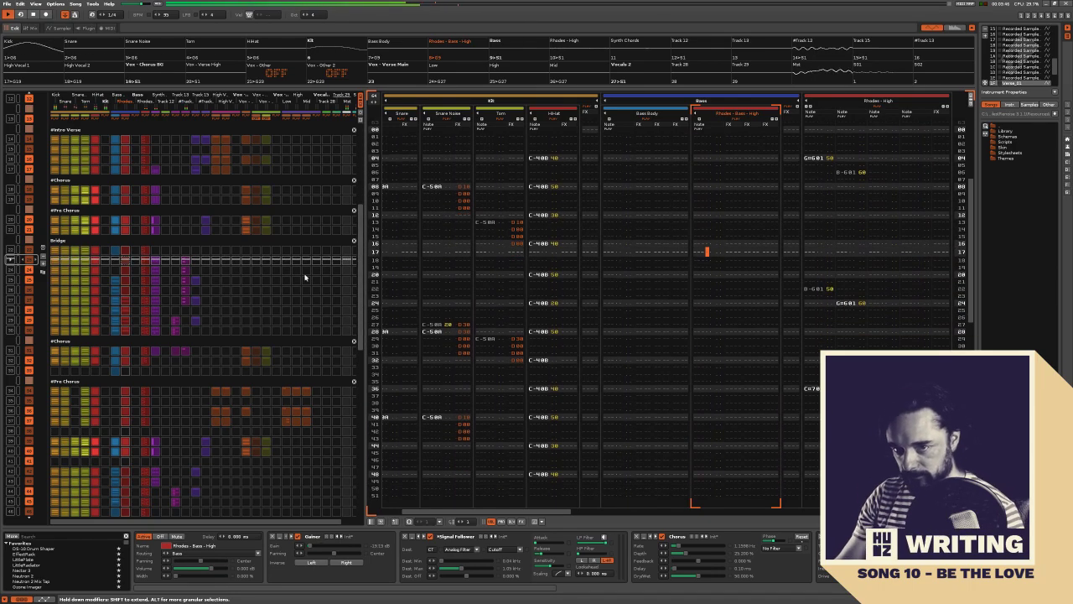
Load the exported Vox_Bridge_Chorus WAV file from the Reaper folder into an empty instrument slot
scroll(1010, 54, "down", 2)
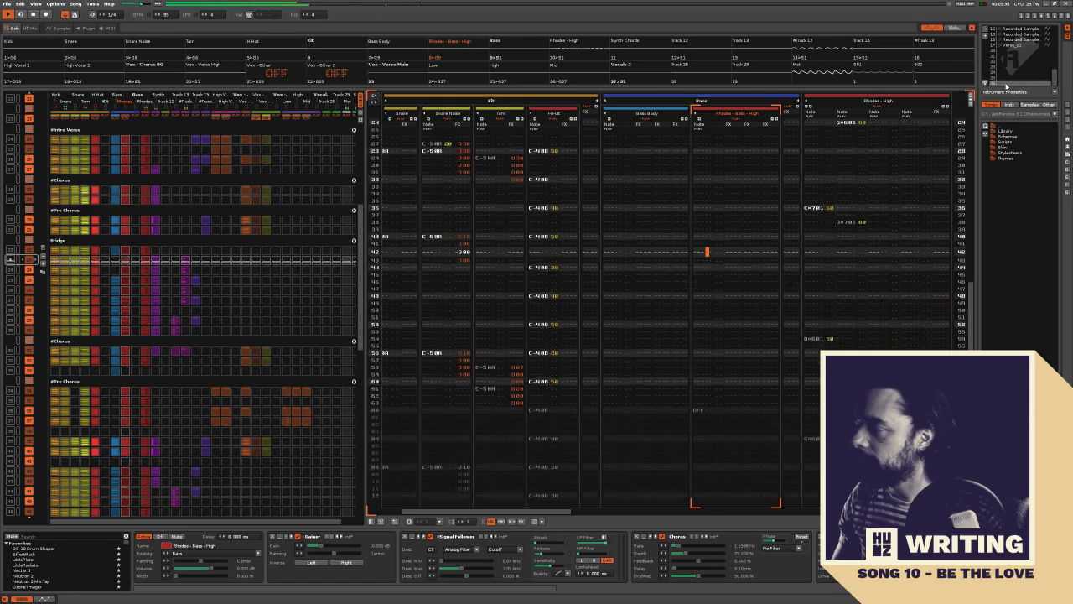
key("alt+Tab")
left_click(423, 296)
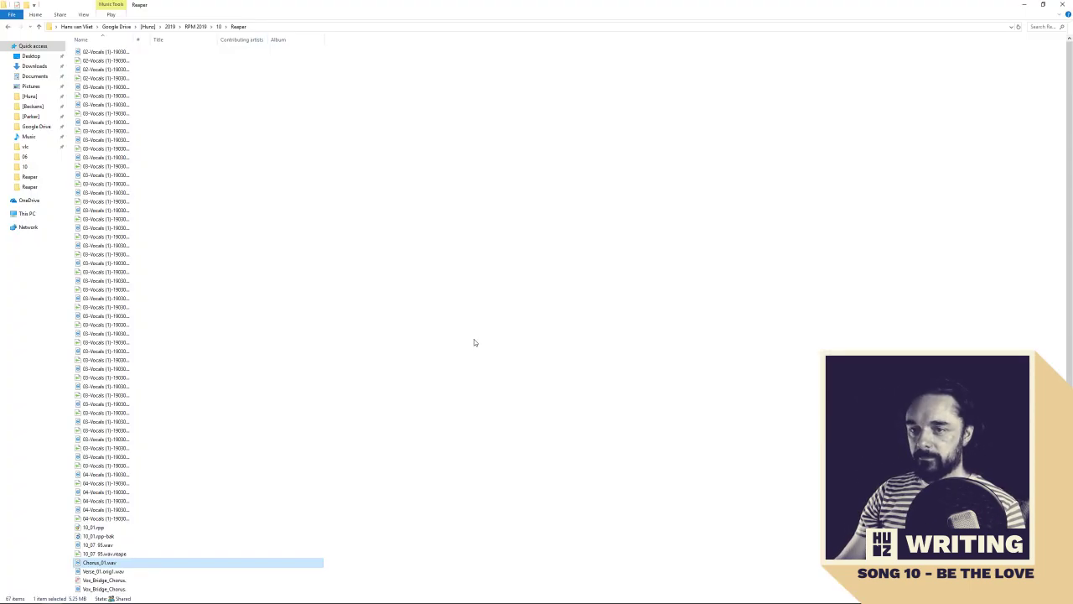
scroll(251, 311, "down", 2)
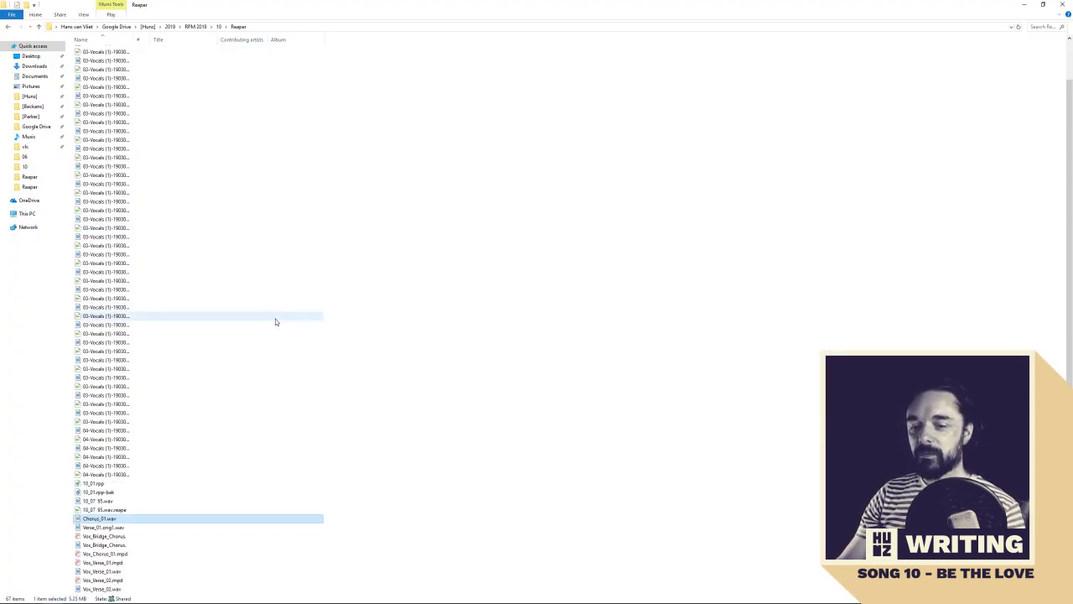
left_click(97, 546)
key("alt+Tab")
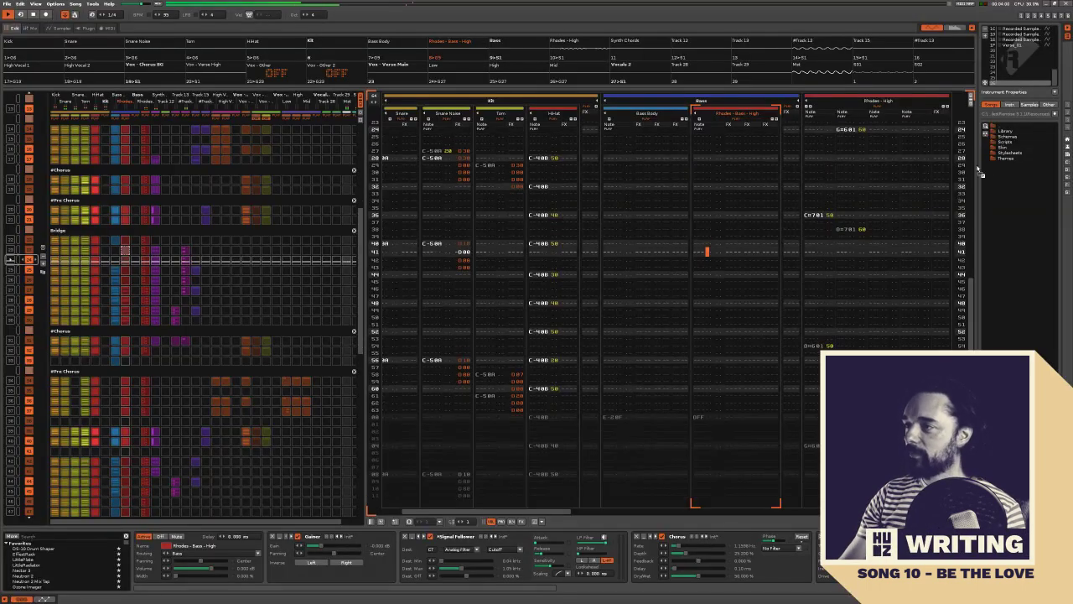
left_click_drag(1010, 81, 1011, 82)
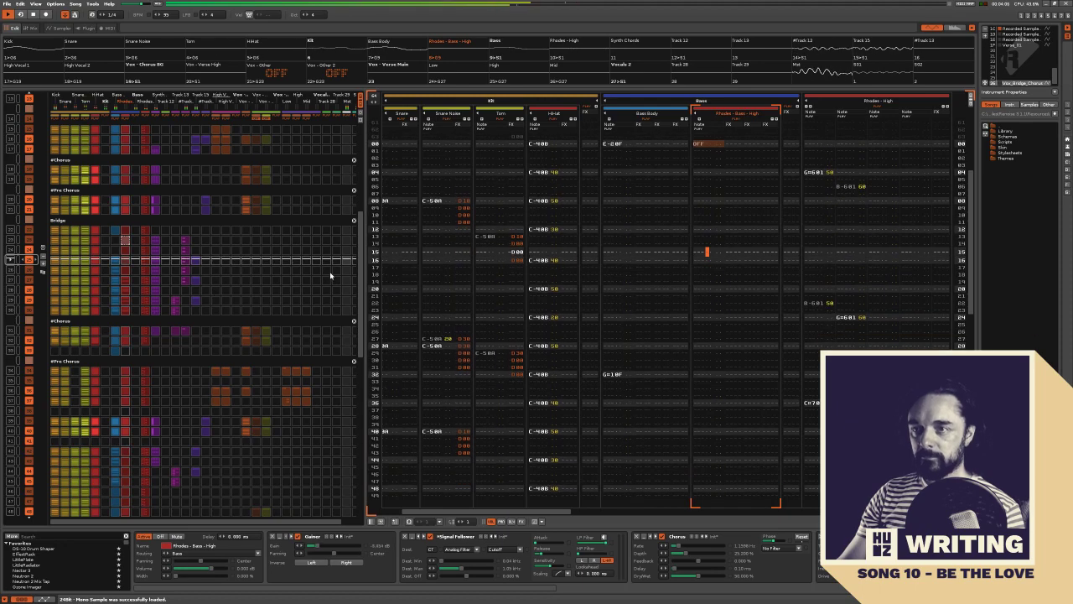
Enter a C-4 note with instrument 26 on line 00 of Track 15 in the Bridge pattern
left_click(892, 42)
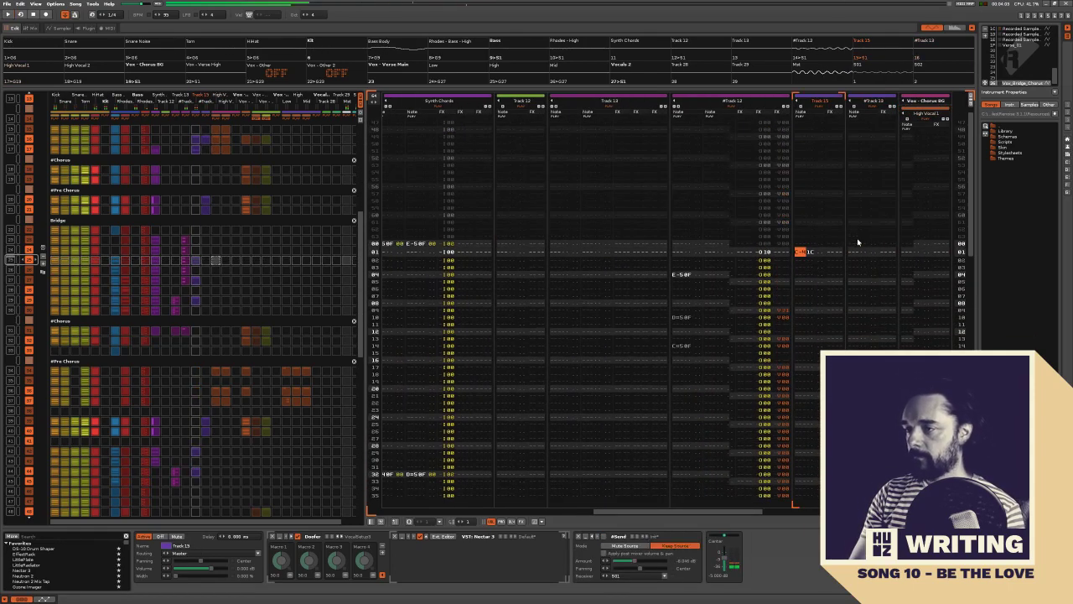
key("Escape")
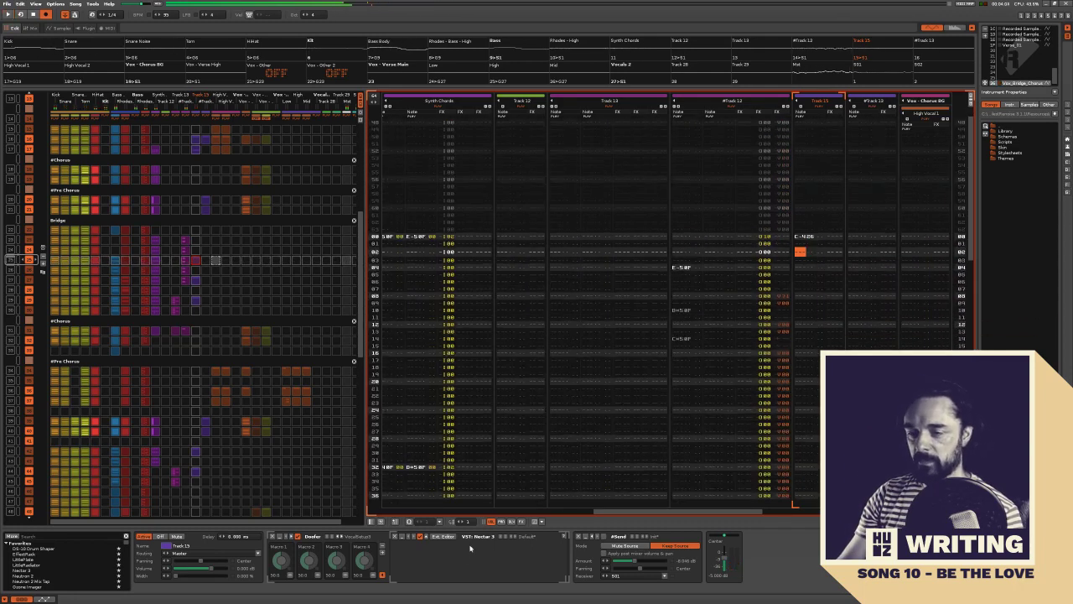
Inspect the Pitch and Gate modules of Nectar 3 on Track 15
left_click(443, 535)
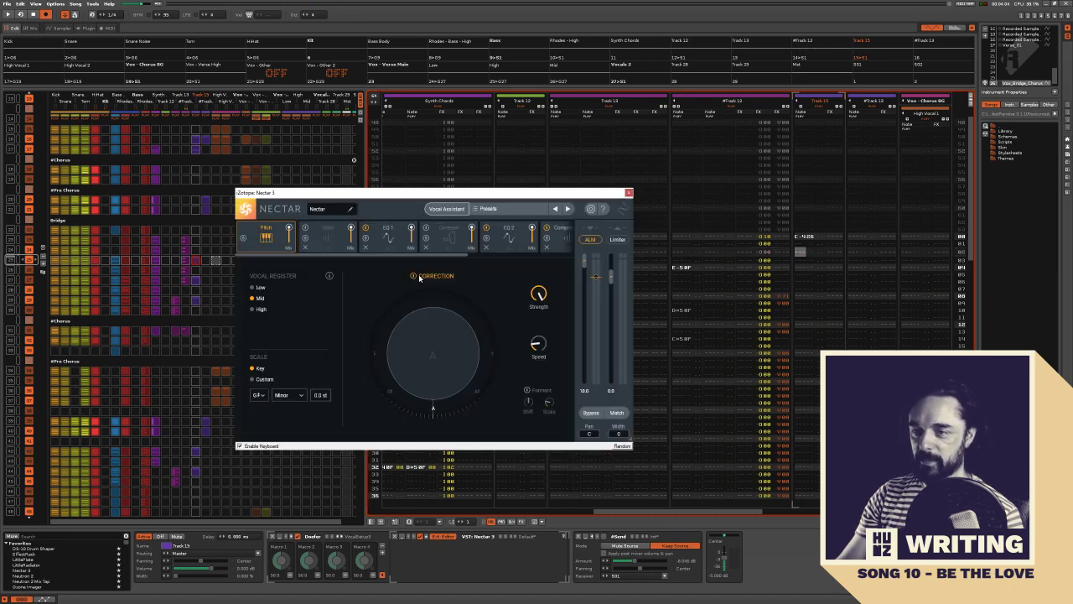
left_click(343, 241)
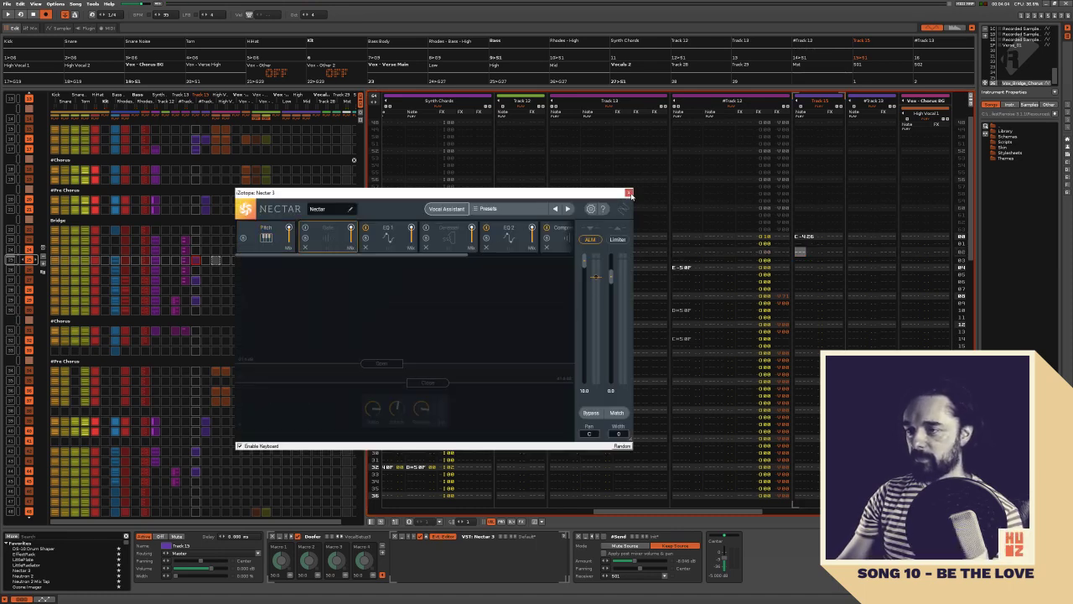
left_click(630, 193)
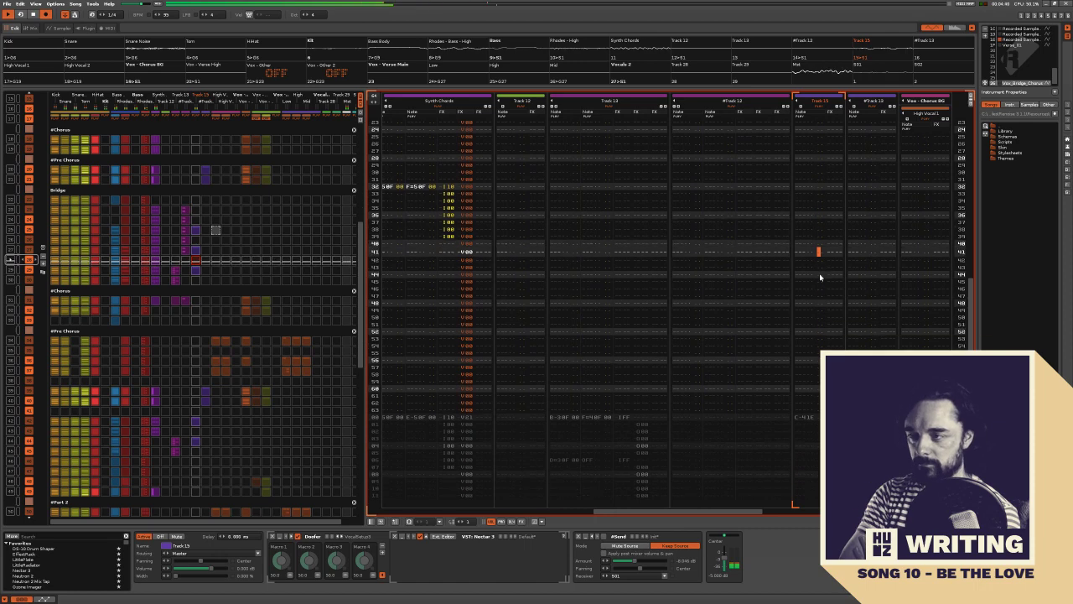
Clear the remaining old Track 15 slots in the last patterns of the Bridge section
left_click(198, 253)
right_click(197, 271)
left_click(231, 289)
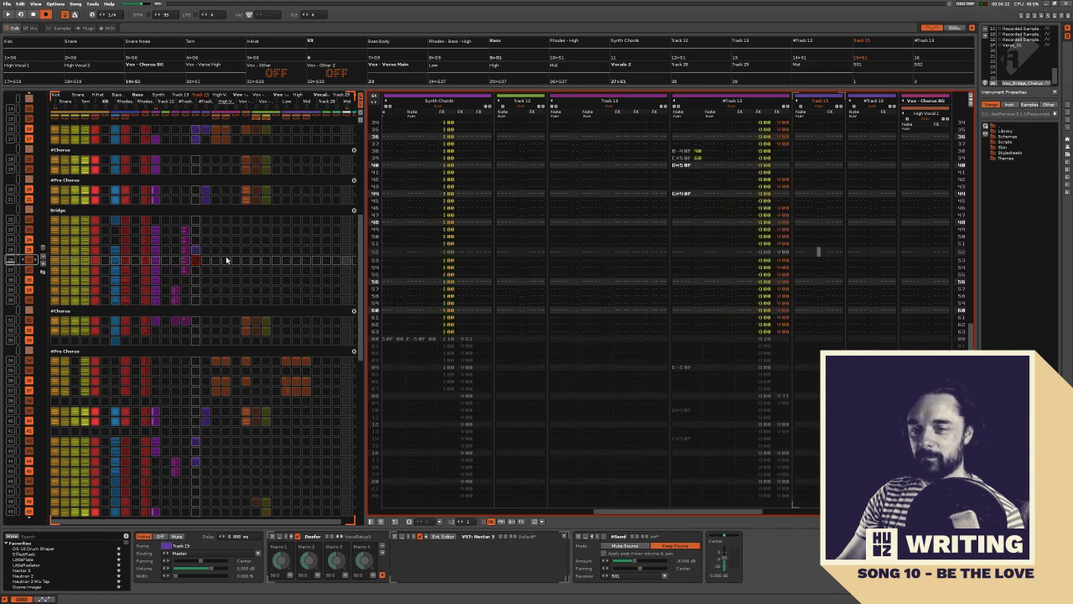
Enable Autoseek playback for the Vox_Bridge_Chorus sample and return to the pattern editor
key("F4")
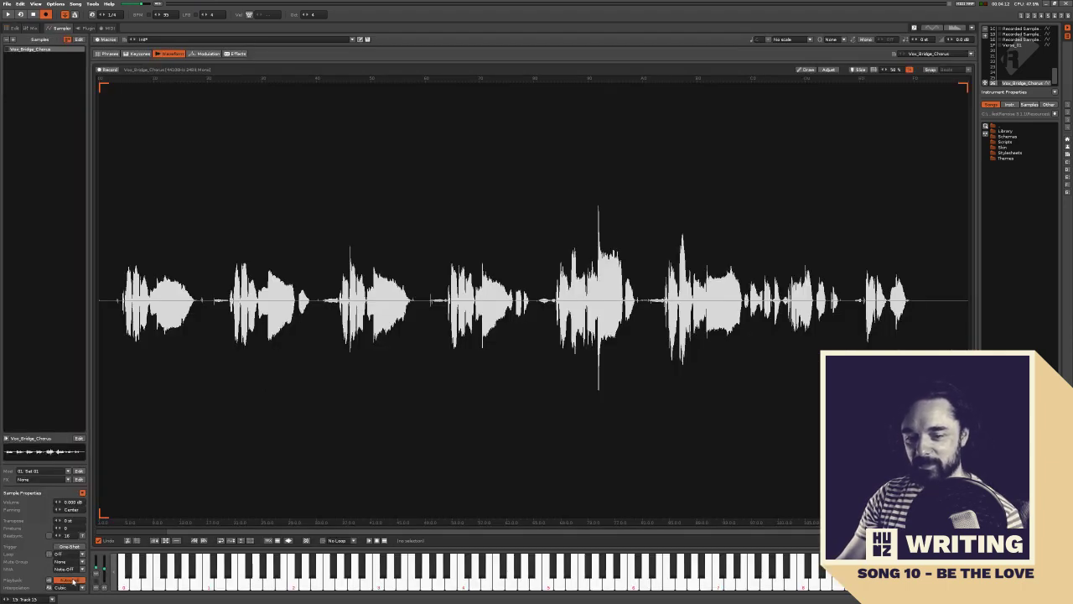
key("F2")
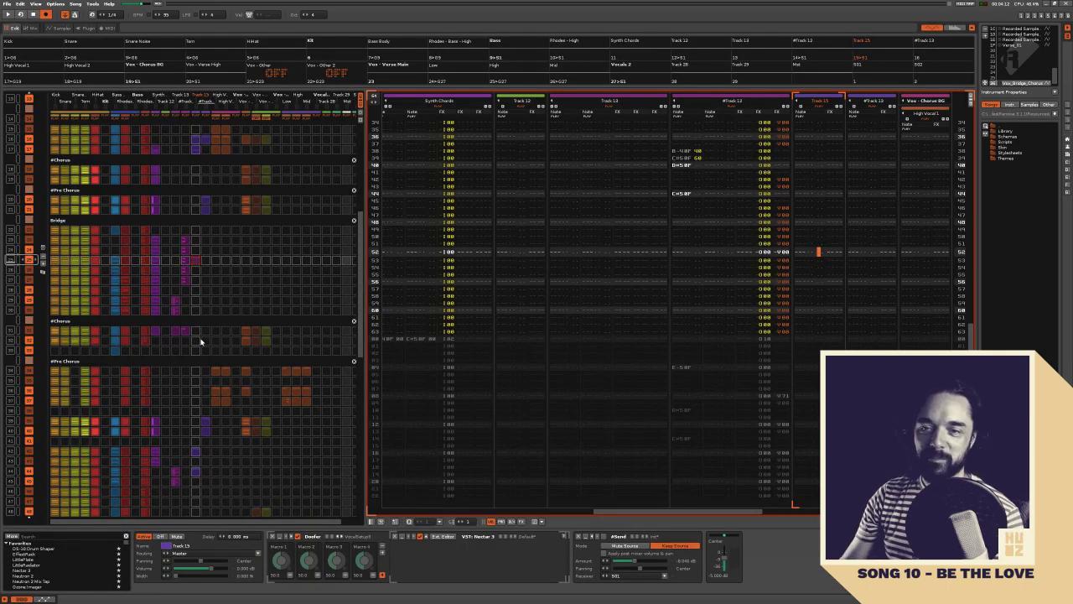
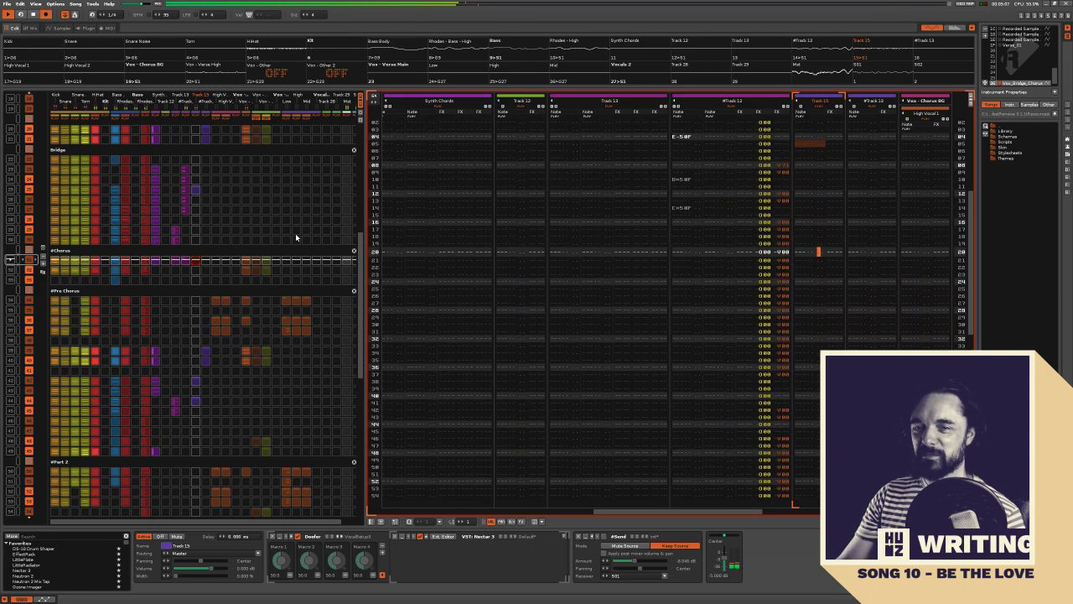
Try clearing the slots from Kick to Bass Body in the first two #Chorus patterns after the Bridge, and undo it
left_click(55, 260)
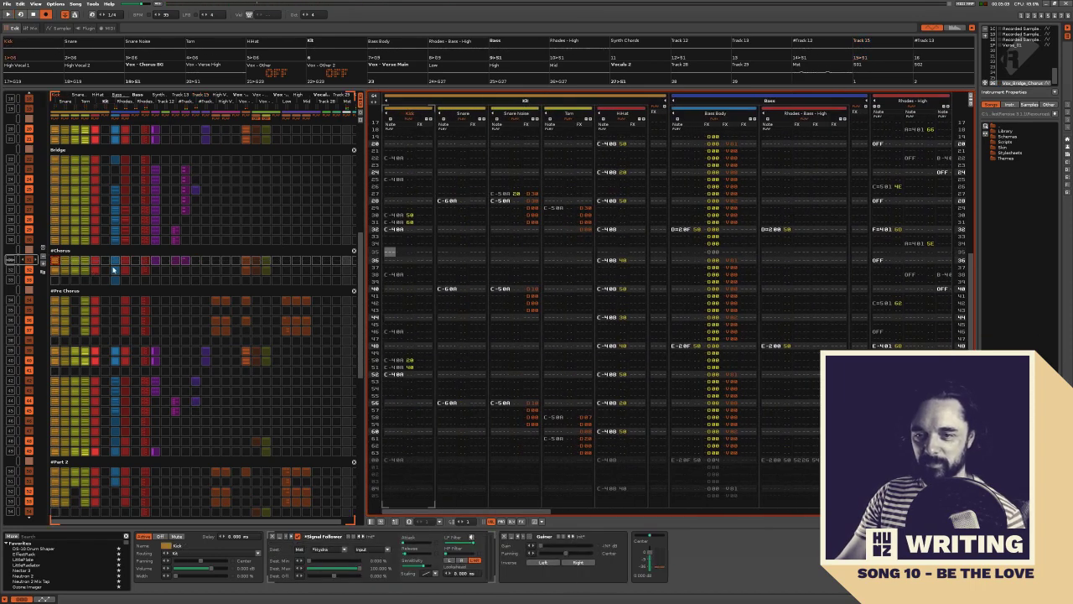
left_click(113, 269, "shift")
right_click(114, 270)
left_click(177, 291)
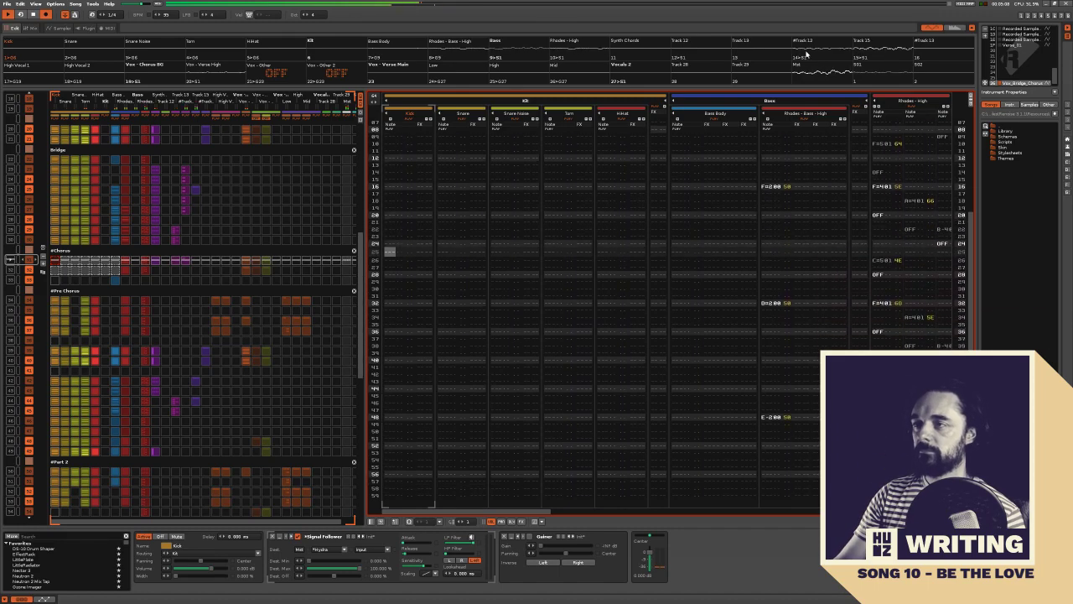
key("ctrl+z")
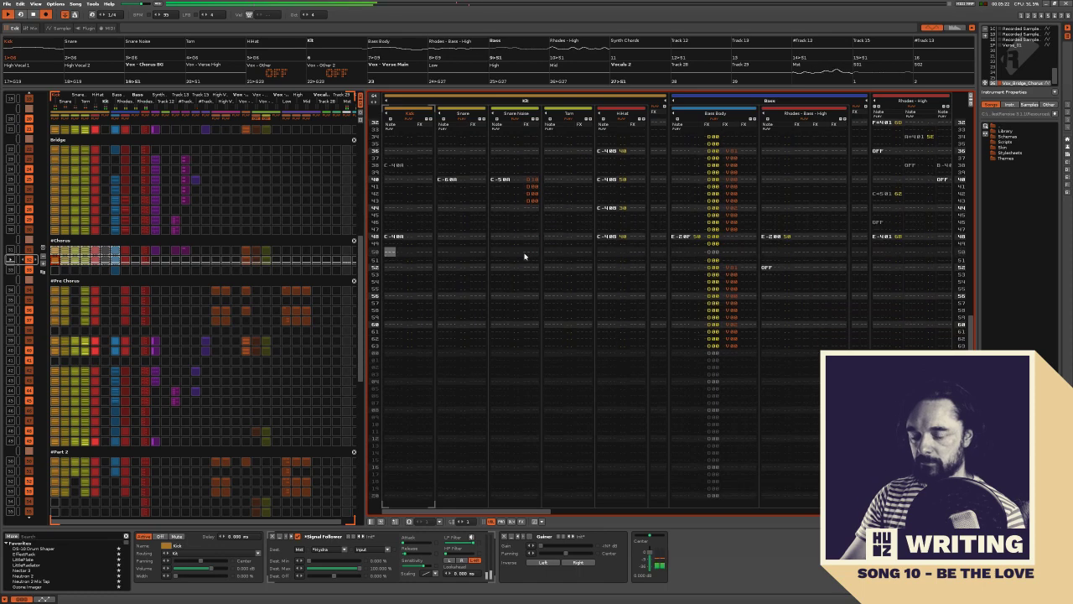
Save the song and play back the first #Chorus pattern after the Bridge
left_click(201, 170)
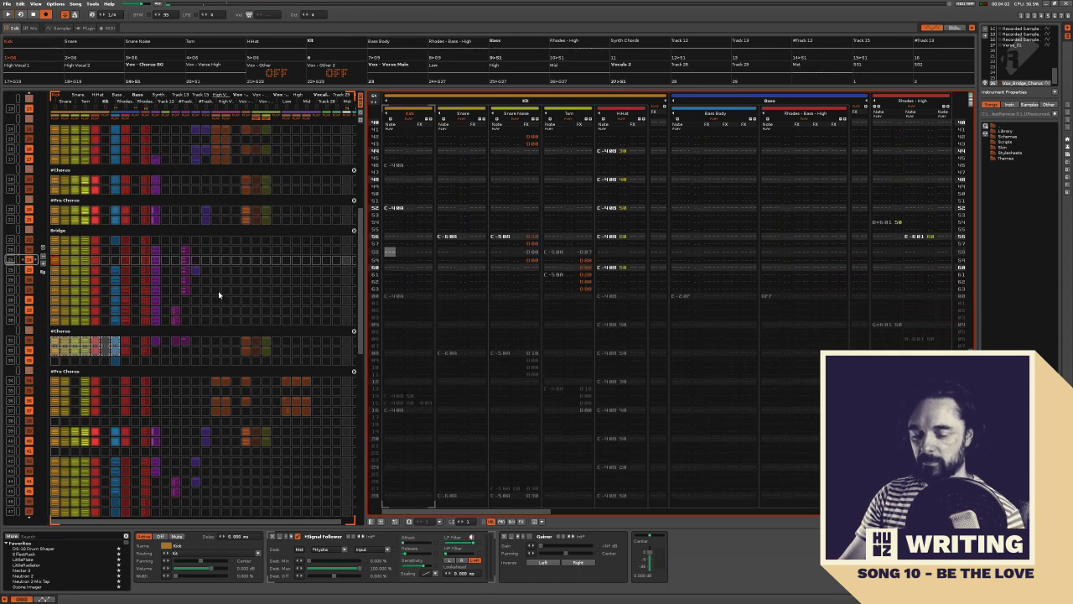
key("ctrl+s")
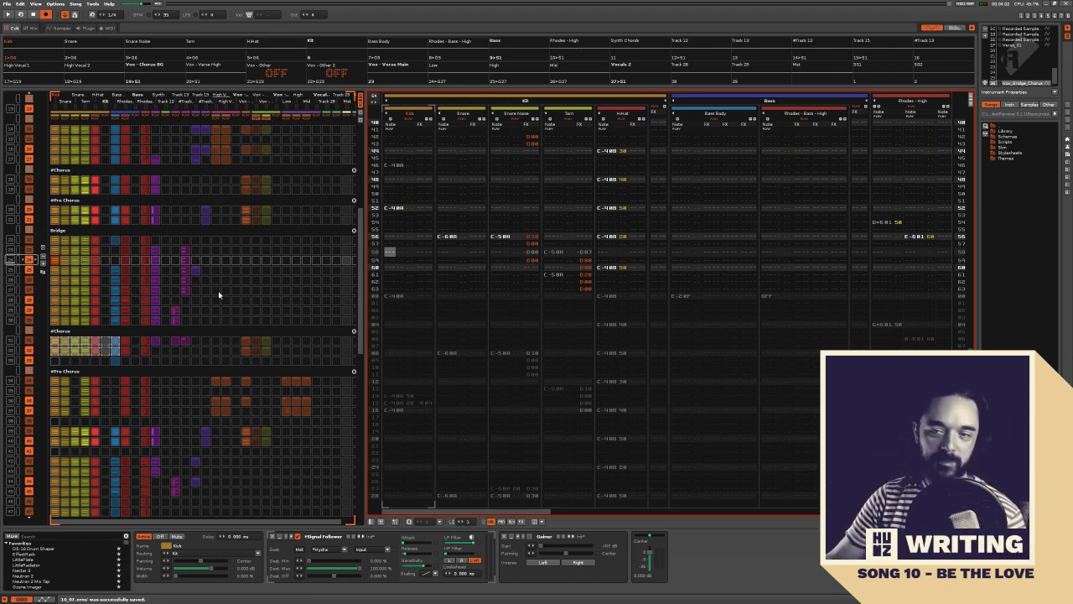
scroll(155, 260, "up", 1)
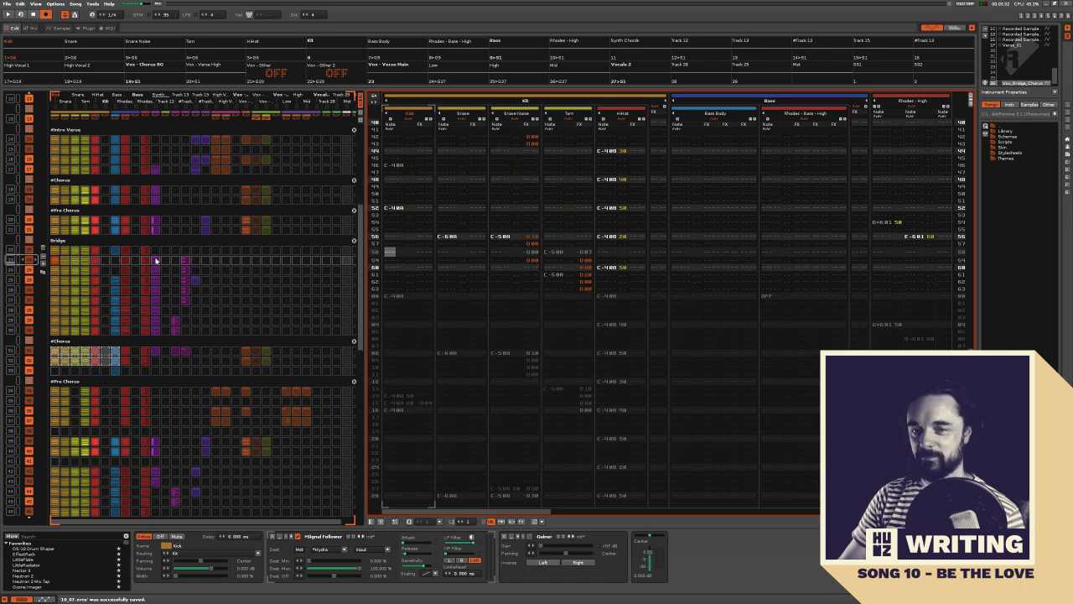
scroll(155, 261, "down", 9)
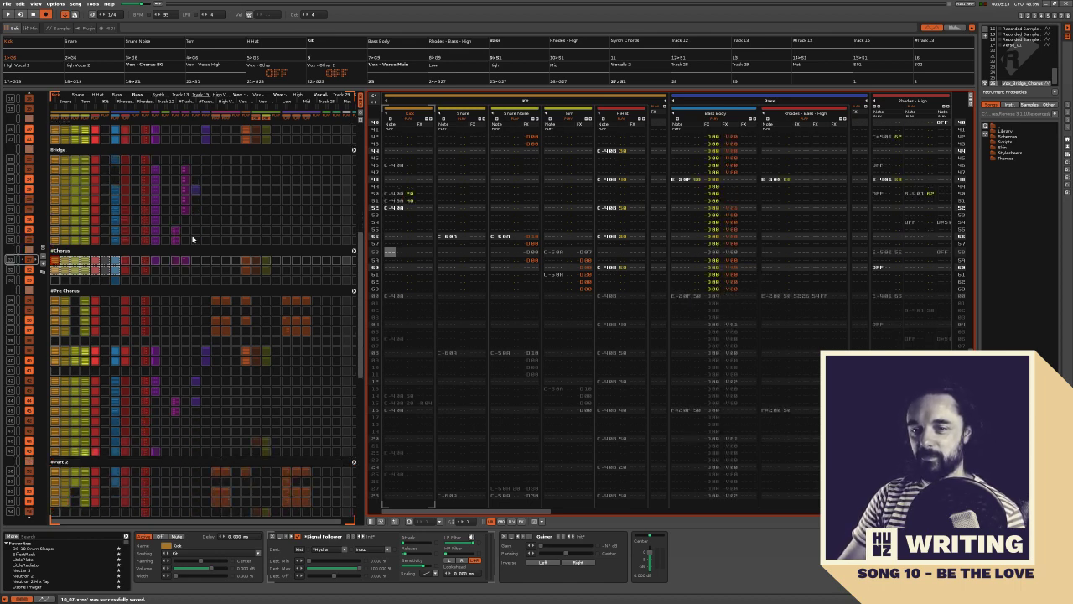
key("space")
key("space")
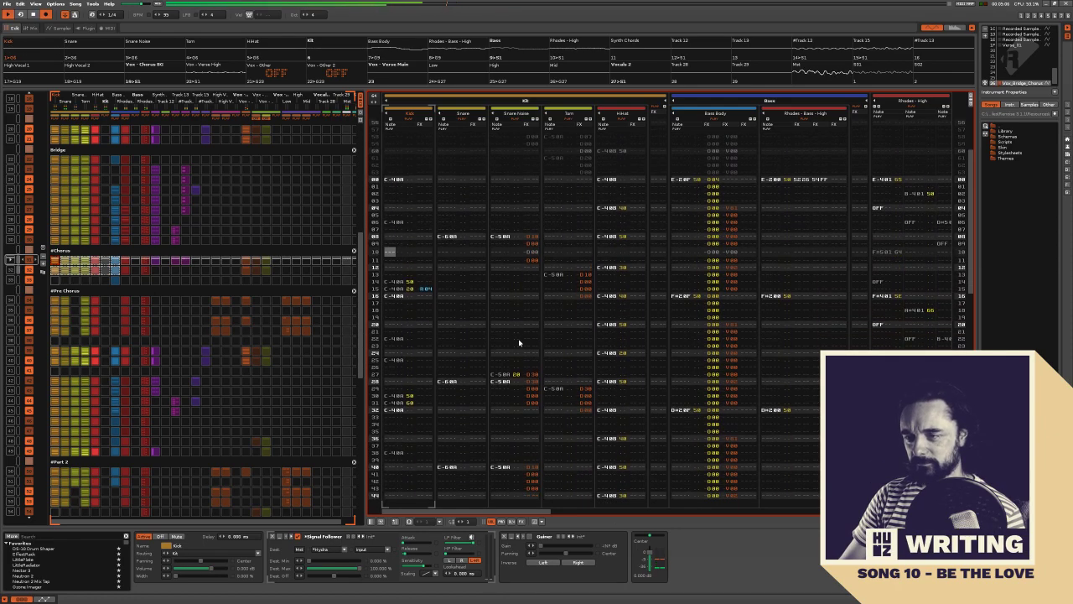
key("space")
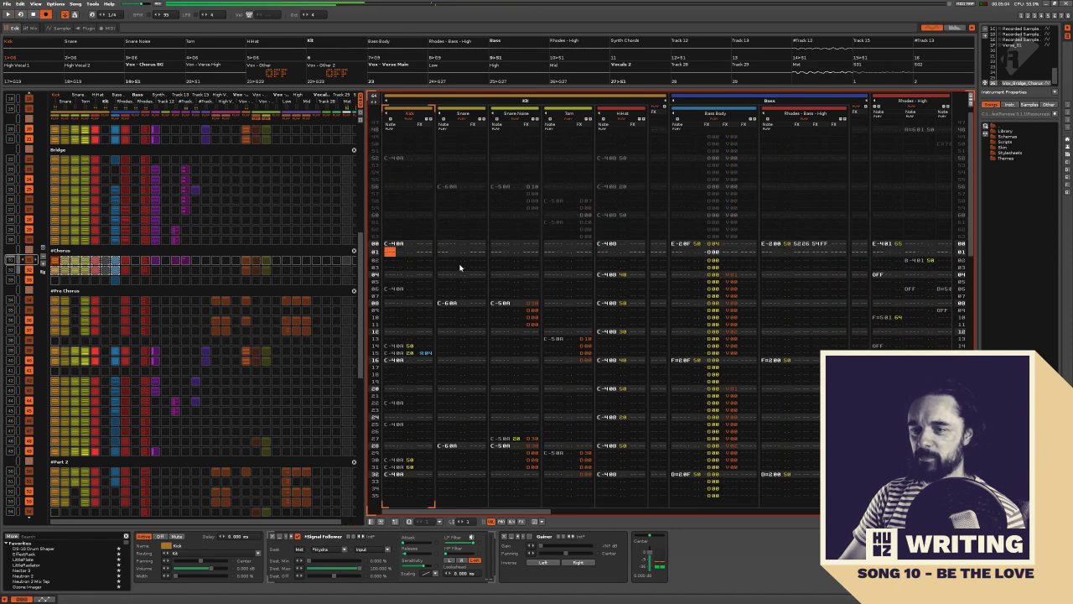
Clear all Snare and Snare Noise notes from the first #Chorus pattern after the Bridge
left_click_drag(473, 286, 570, 371)
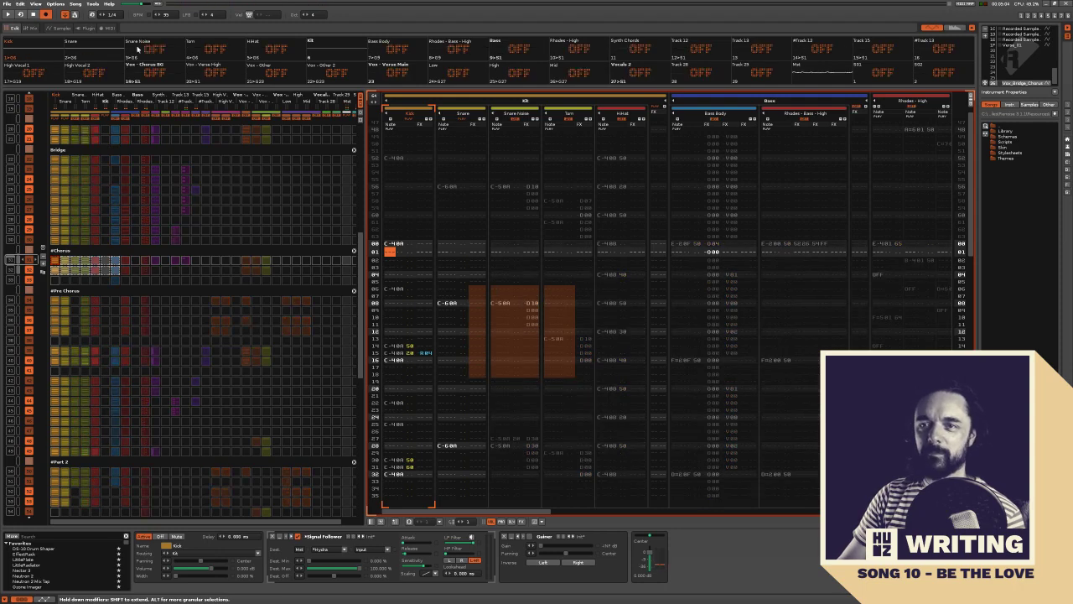
key("space")
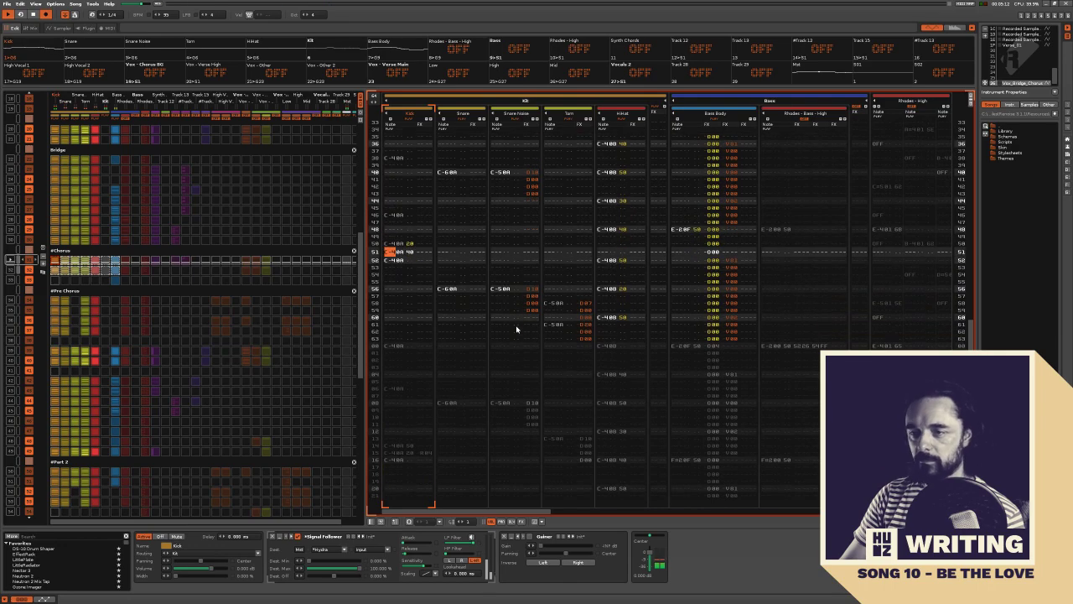
left_click_drag(519, 327, 527, 328)
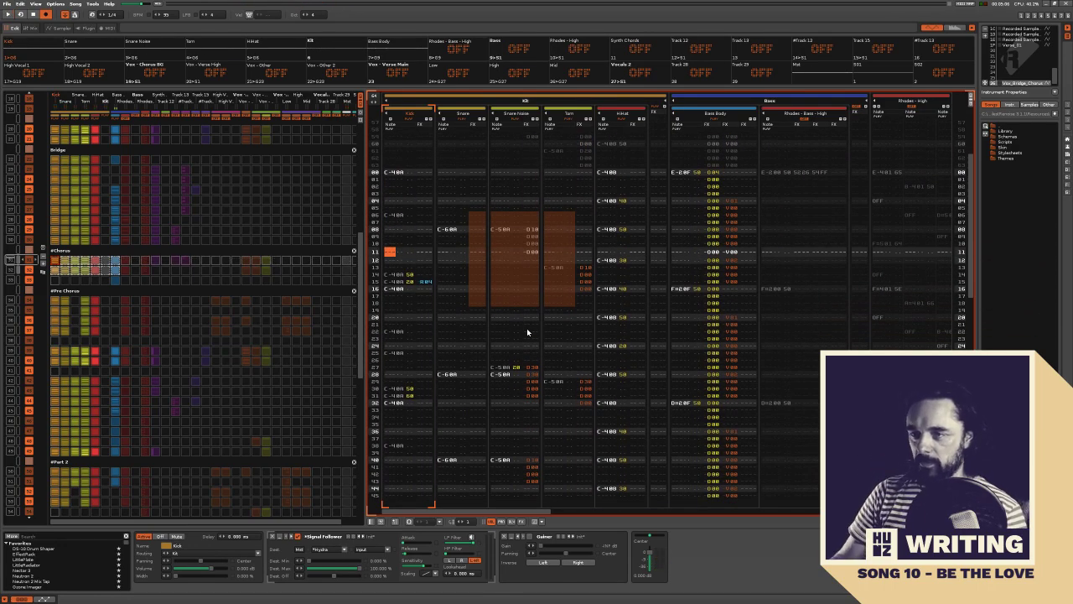
left_click(438, 224)
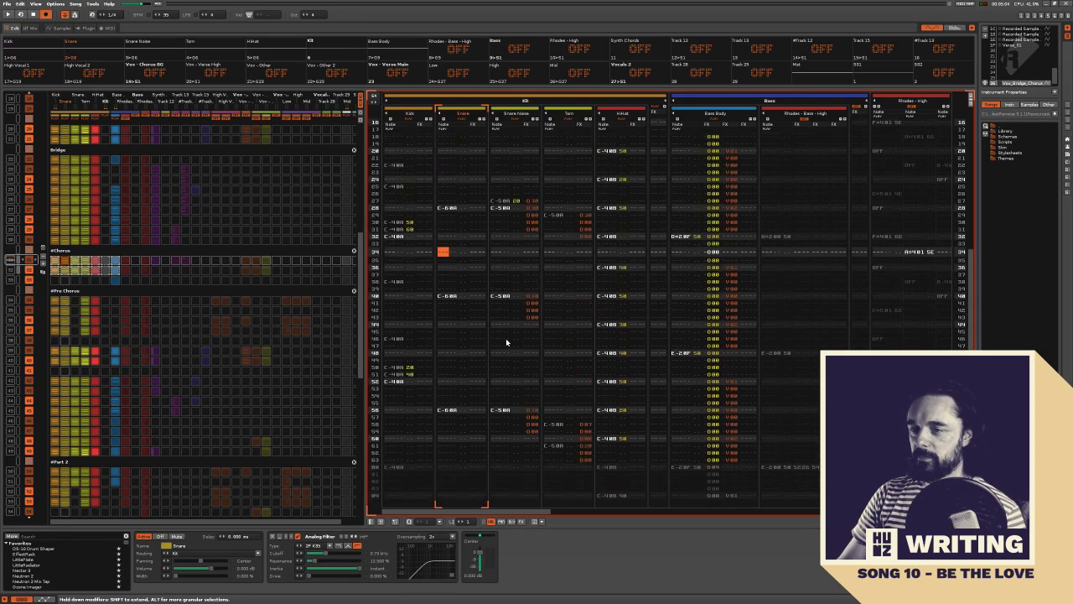
left_click_drag(534, 428, 445, 126)
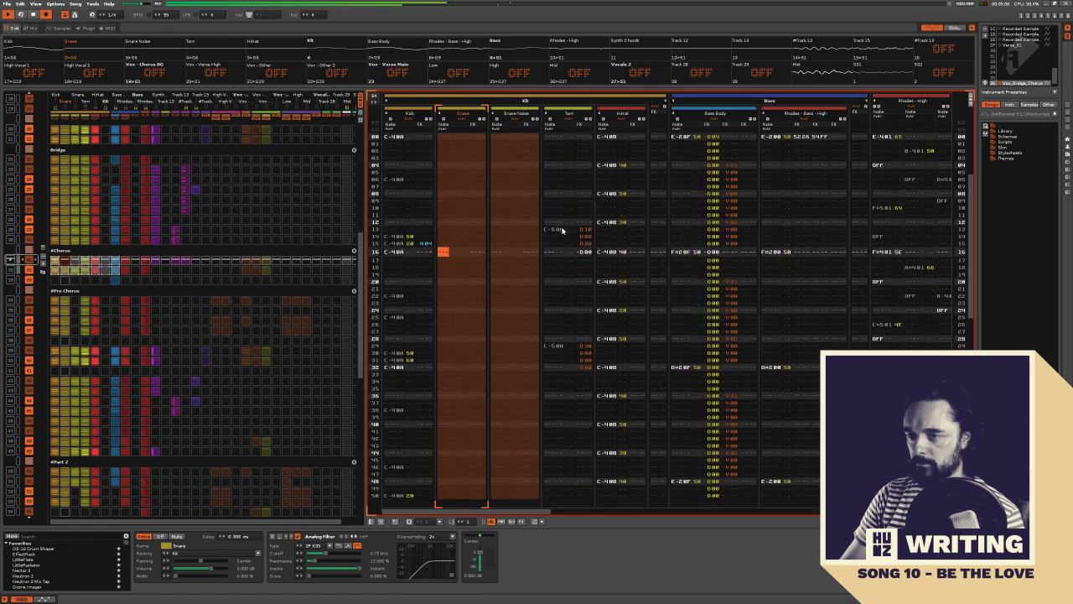
Remove the Kick notes in rows 11 to 20 and the Tom notes in rows 7 to 16 of the first #Chorus pattern
left_click_drag(403, 275, 433, 355)
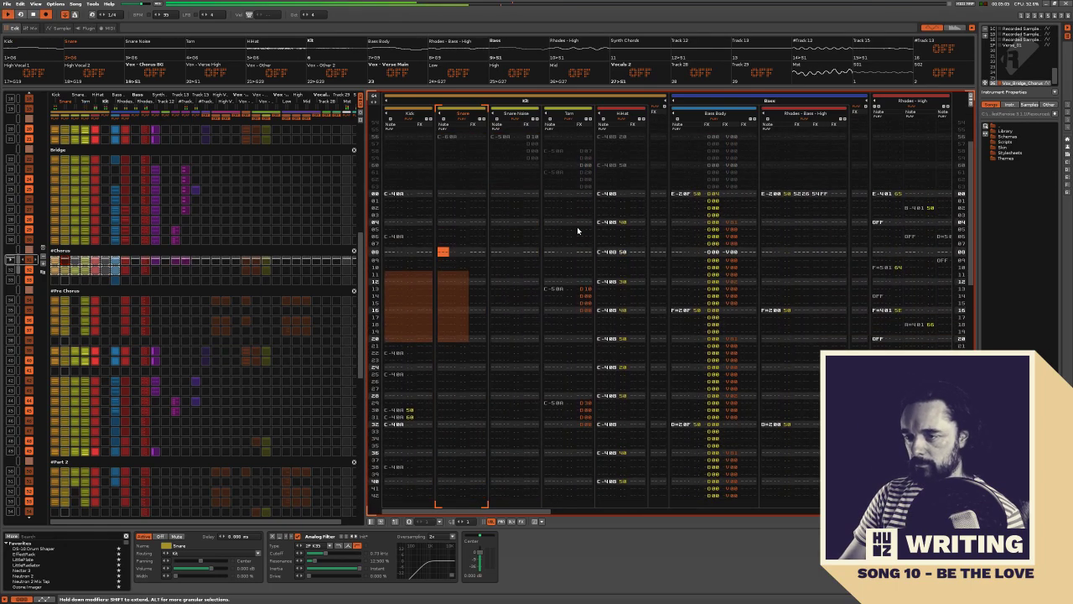
left_click_drag(579, 209, 592, 311)
left_click_drag(567, 173, 570, 235)
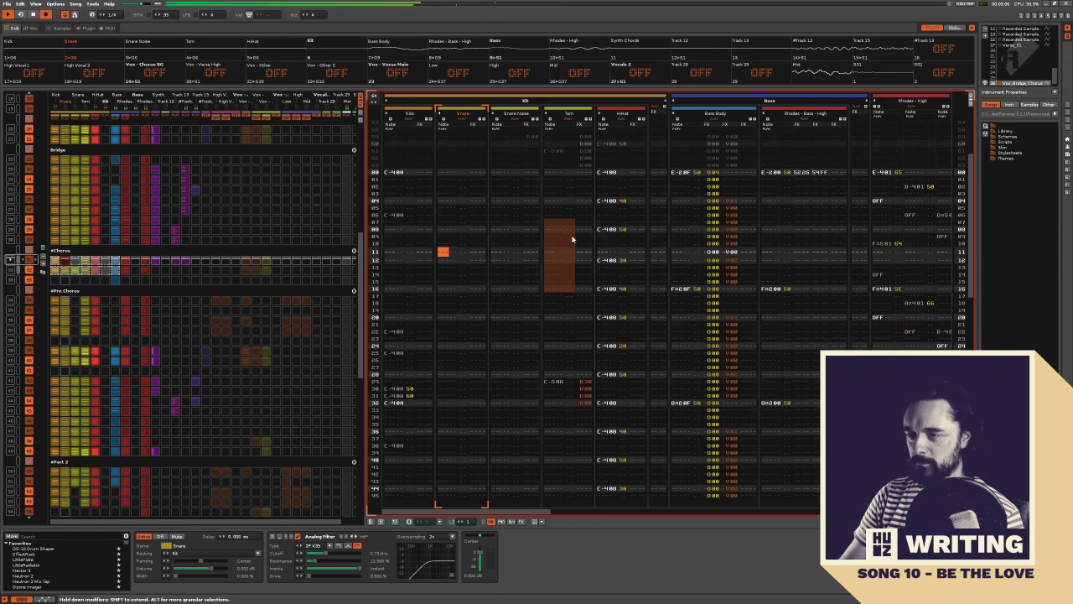
Try copying the #Pre Chorus Bass Body slot into the first #Chorus pattern after the Bridge, play it, and undo the copy
left_click(600, 241)
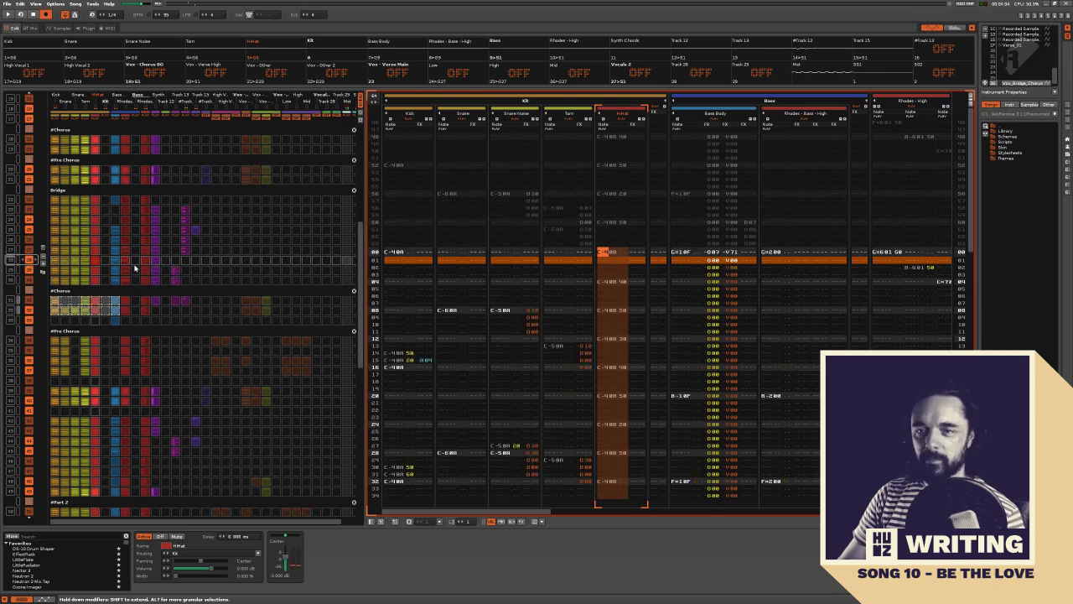
scroll(131, 270, "up", 4)
left_click(118, 221)
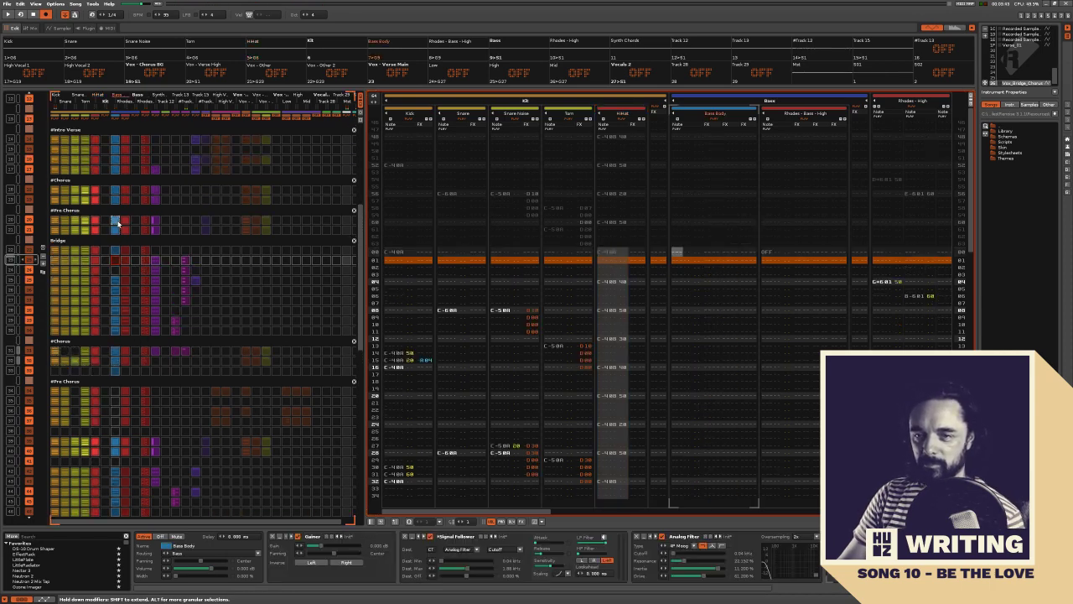
left_click_drag(112, 232, 118, 362)
scroll(170, 348, "down", 3)
scroll(122, 187, "up", 1)
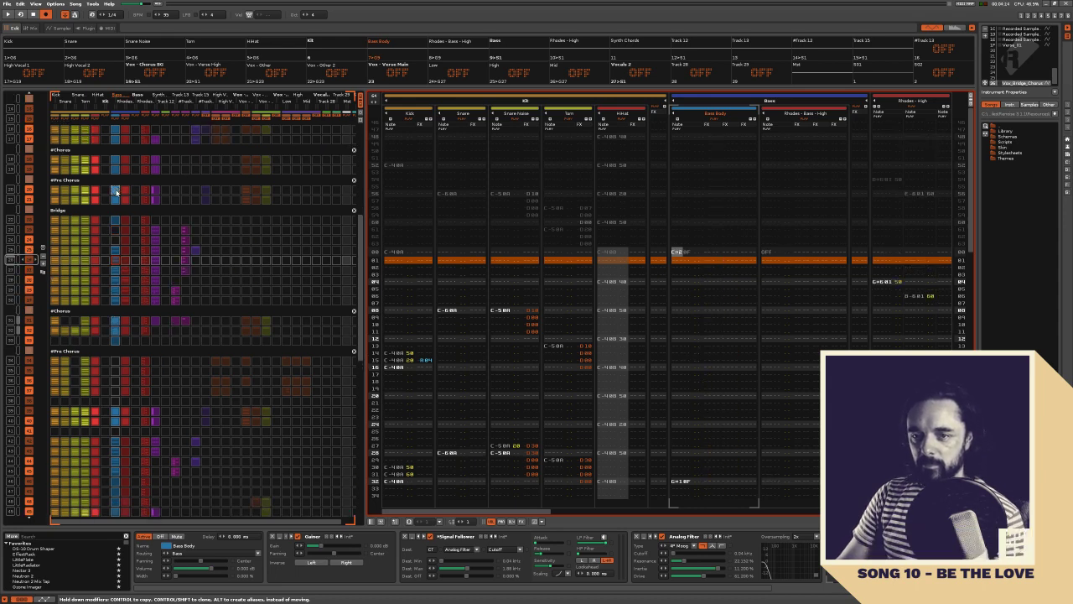
scroll(127, 230, "down", 2)
key("space")
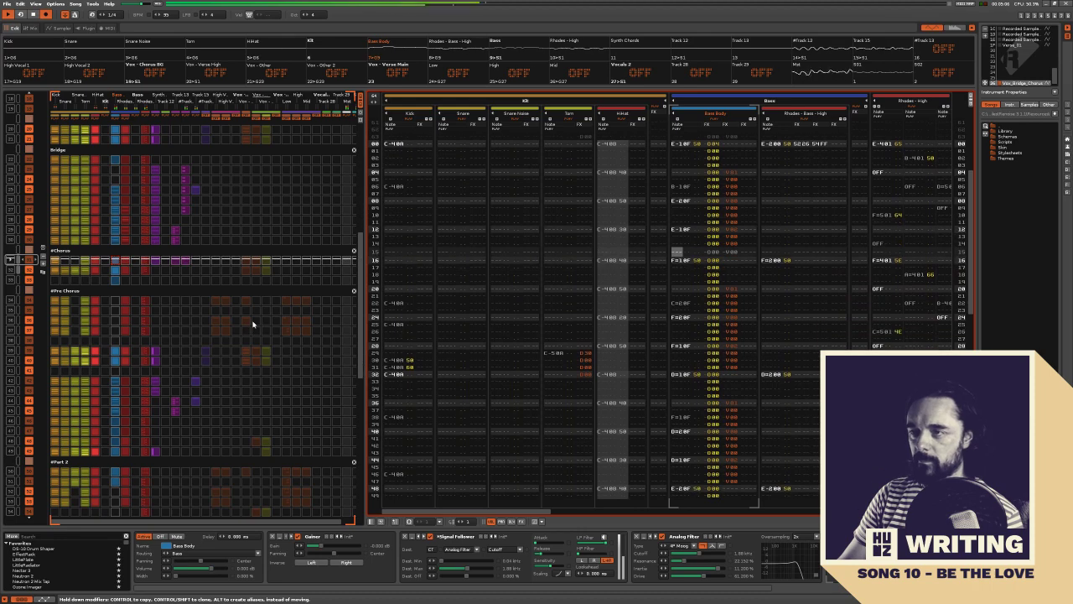
key("ctrl+z")
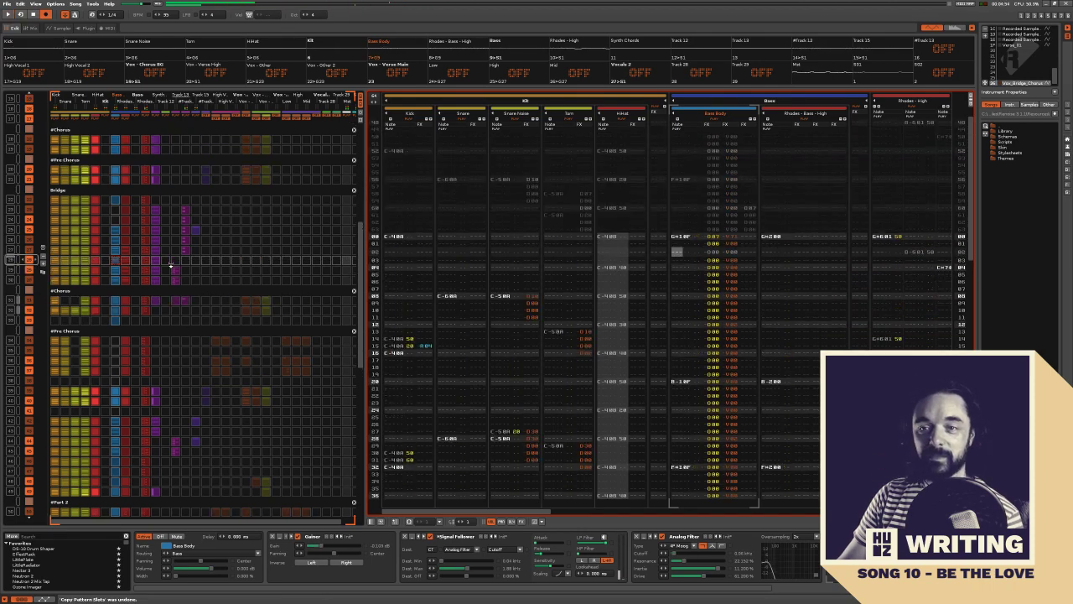
Copy the #Pre Chorus HiHat slot into the first #Chorus pattern after the Bridge
key("Left")
left_click(95, 172)
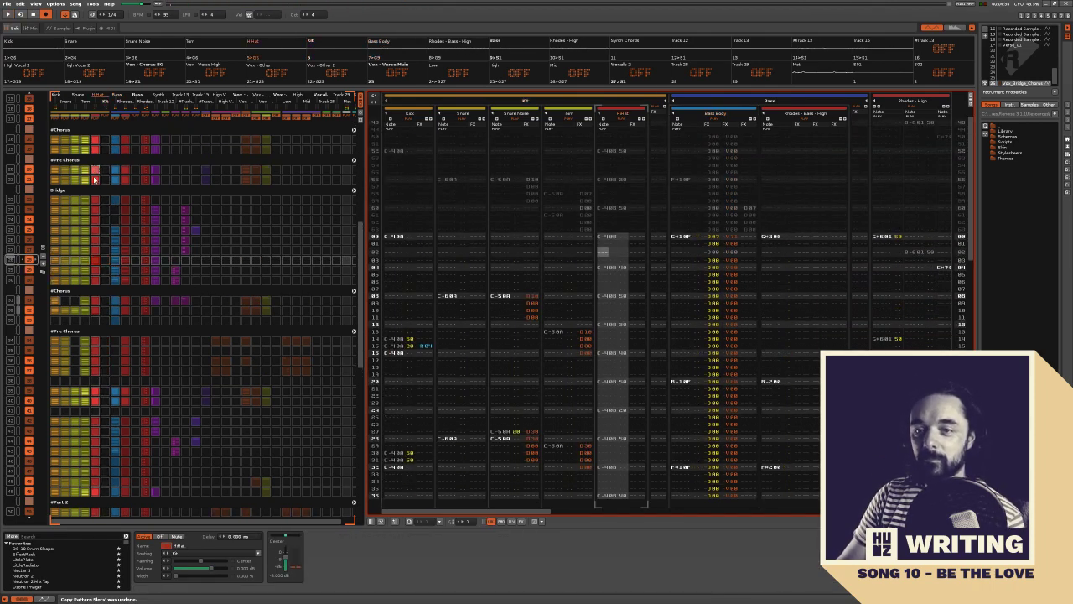
mouse_move(95, 180)
left_mouse_down()
mouse_move(98, 305)
mouse_move(96, 172)
left_mouse_up()
key("ctrl+z")
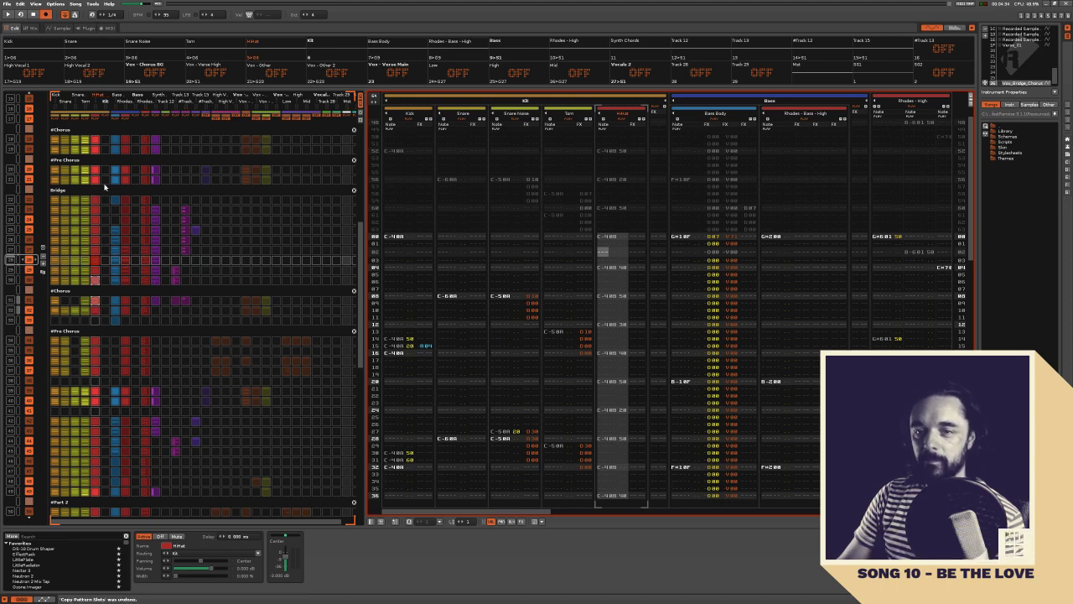
left_click_drag(93, 178, 159, 329)
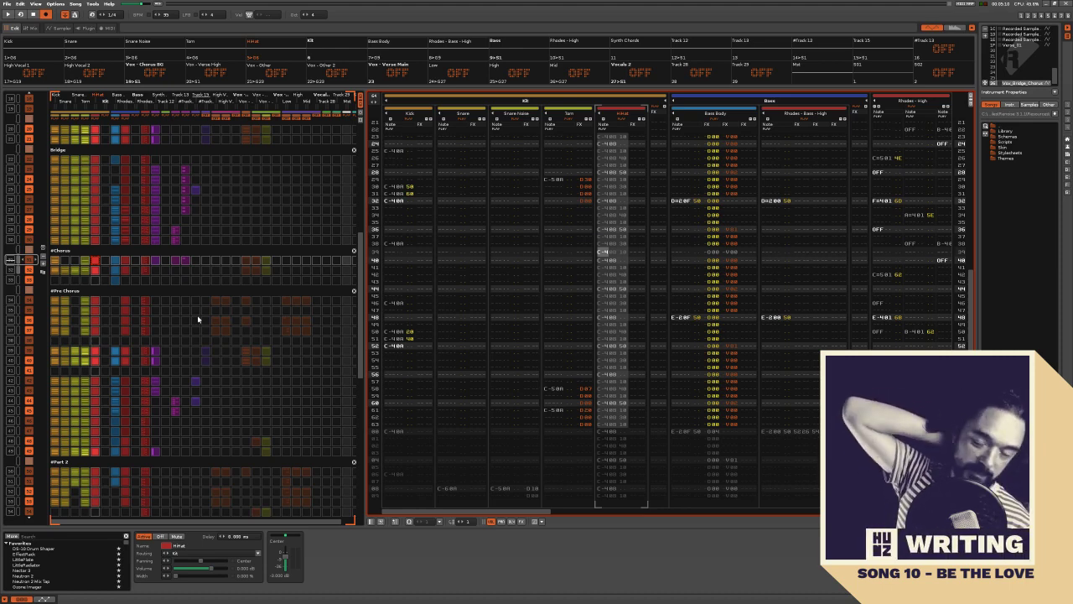
Select the whole HiHat track in the first #Chorus pattern after the Bridge, expand its notes, and play the result
scroll(515, 344, "up", 9)
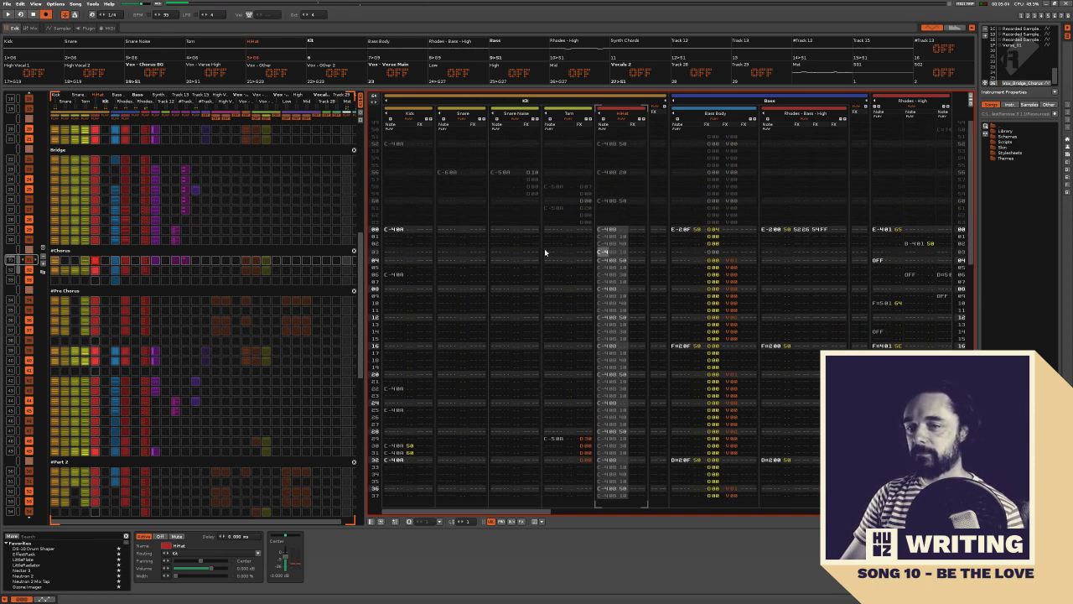
left_click(604, 230)
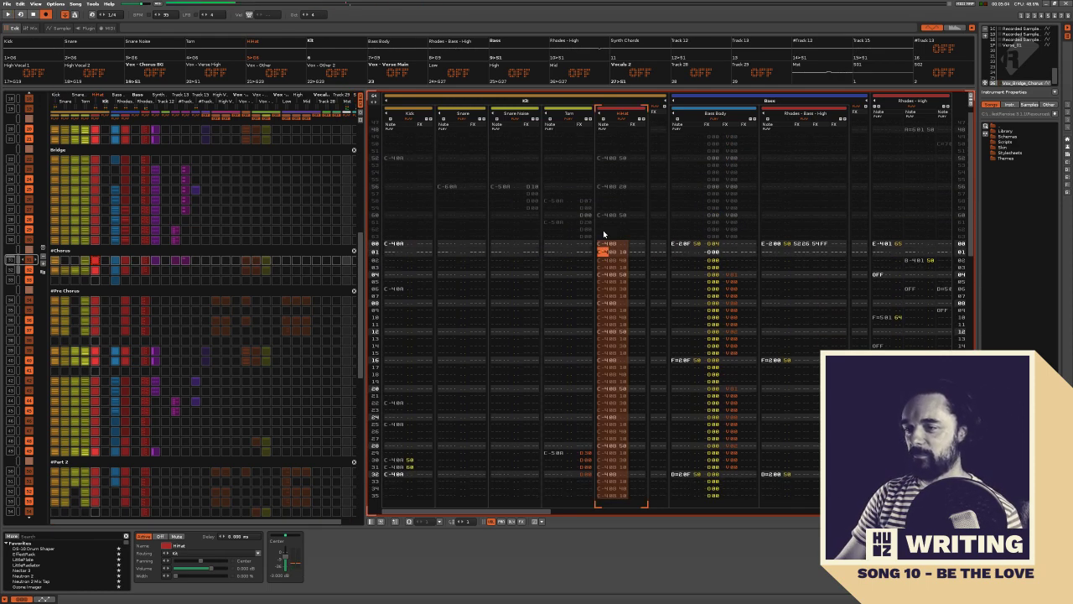
key("ctrl+a")
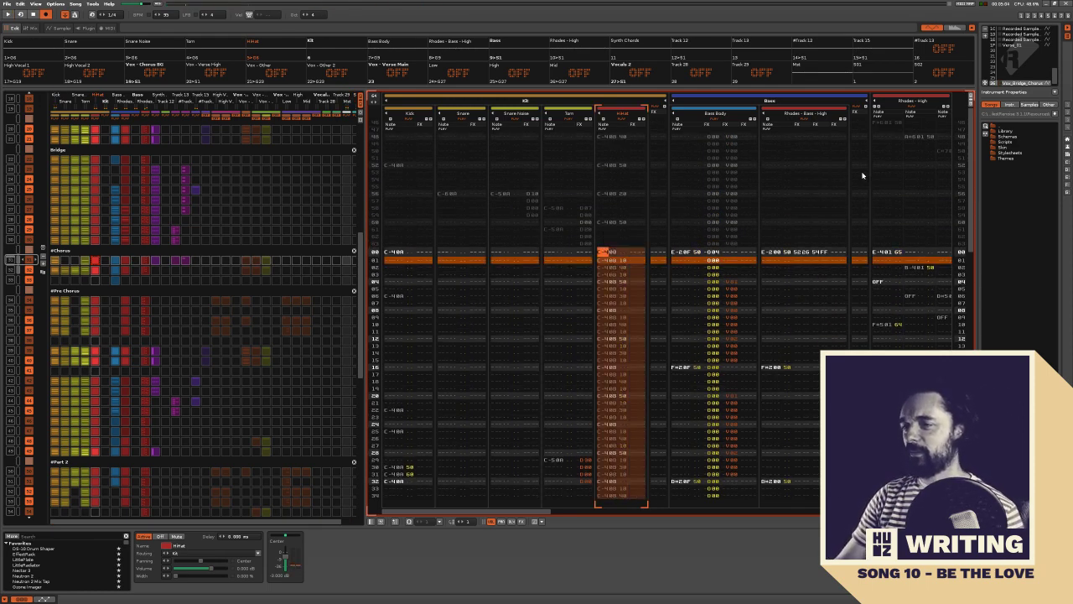
left_click(970, 100)
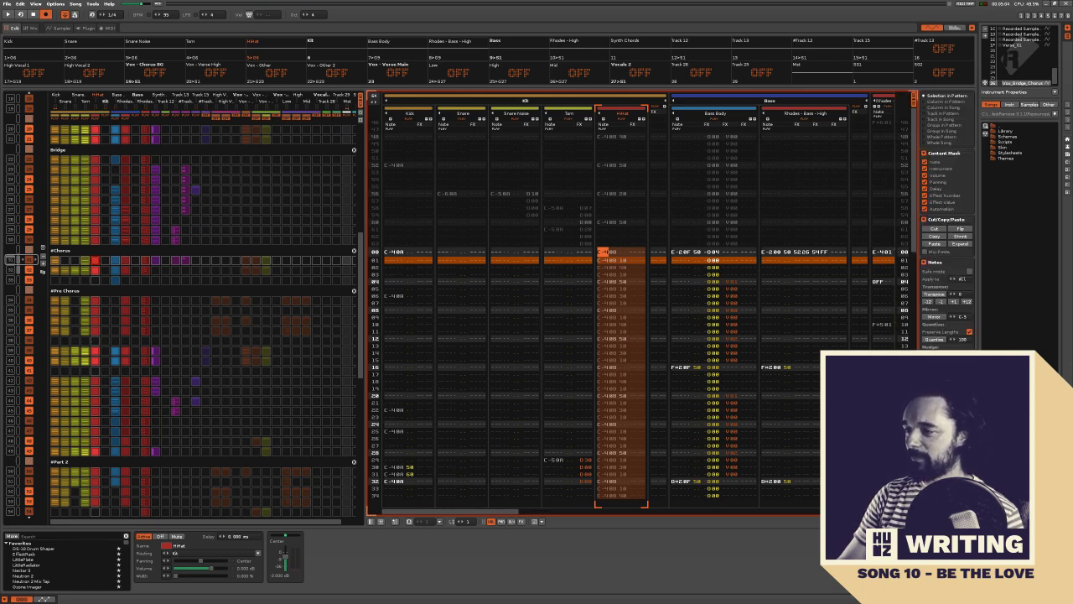
key("space")
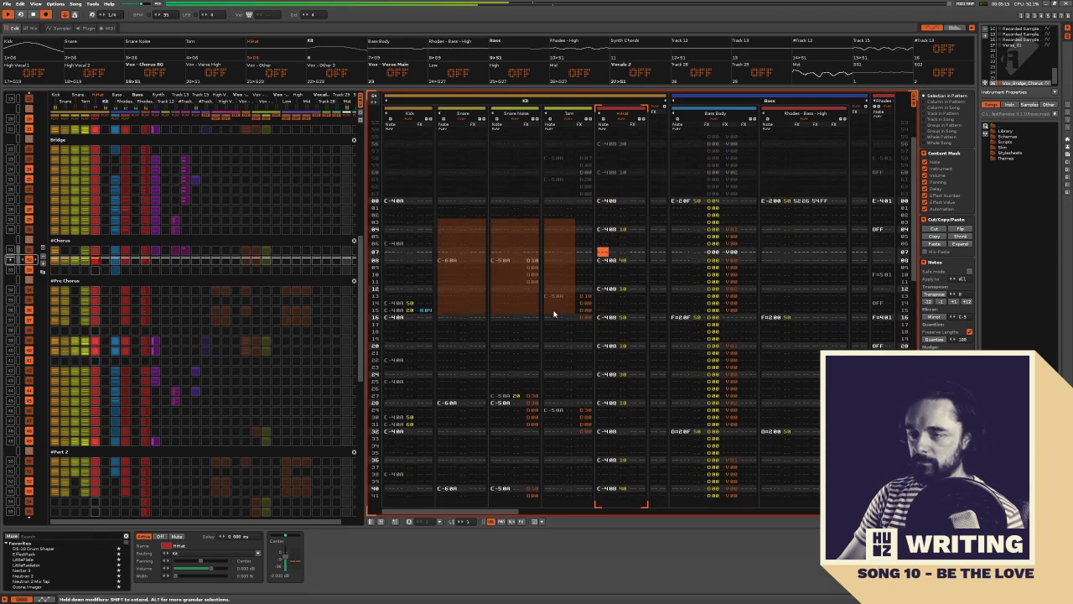
In the second #Chorus pattern, clear the Snare, Snare Noise and Tom notes in rows 5–11 and 34–49, and the Kick notes in rows 28–53
left_click(465, 225)
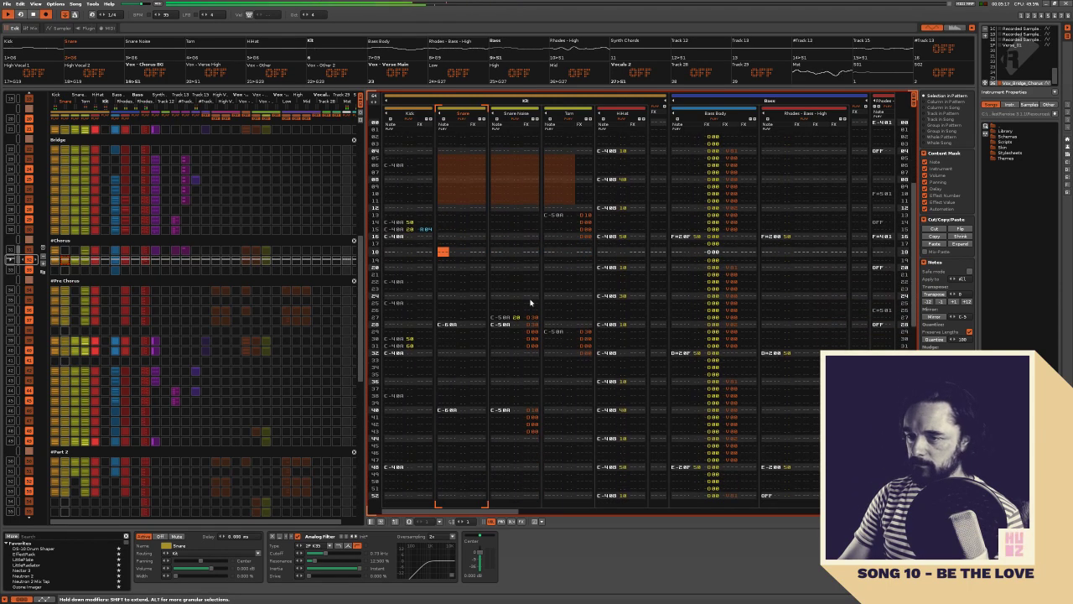
left_click_drag(394, 252, 412, 403)
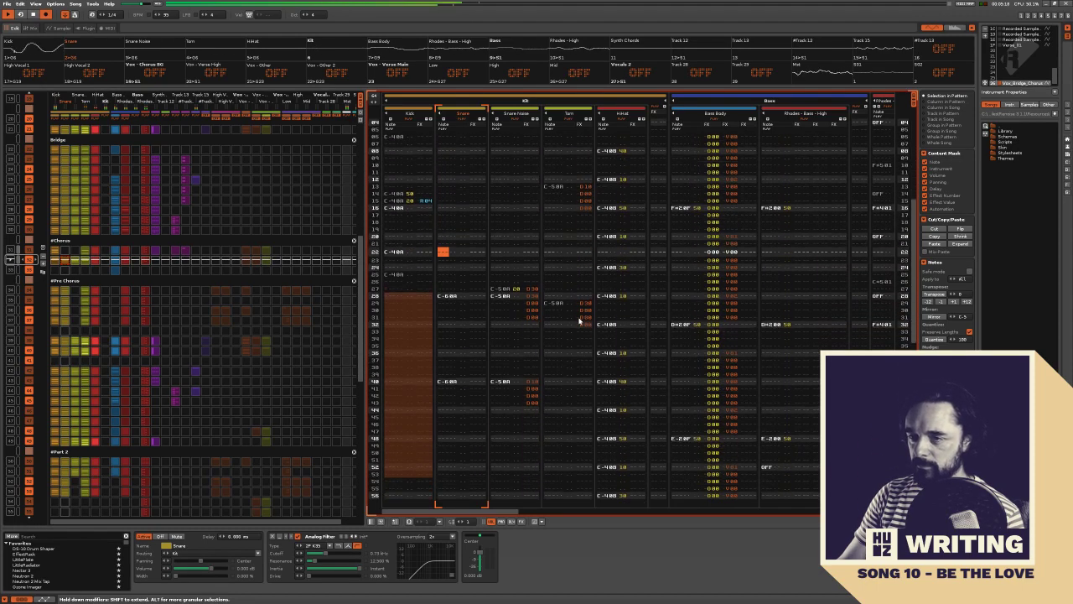
left_click_drag(439, 277, 537, 360)
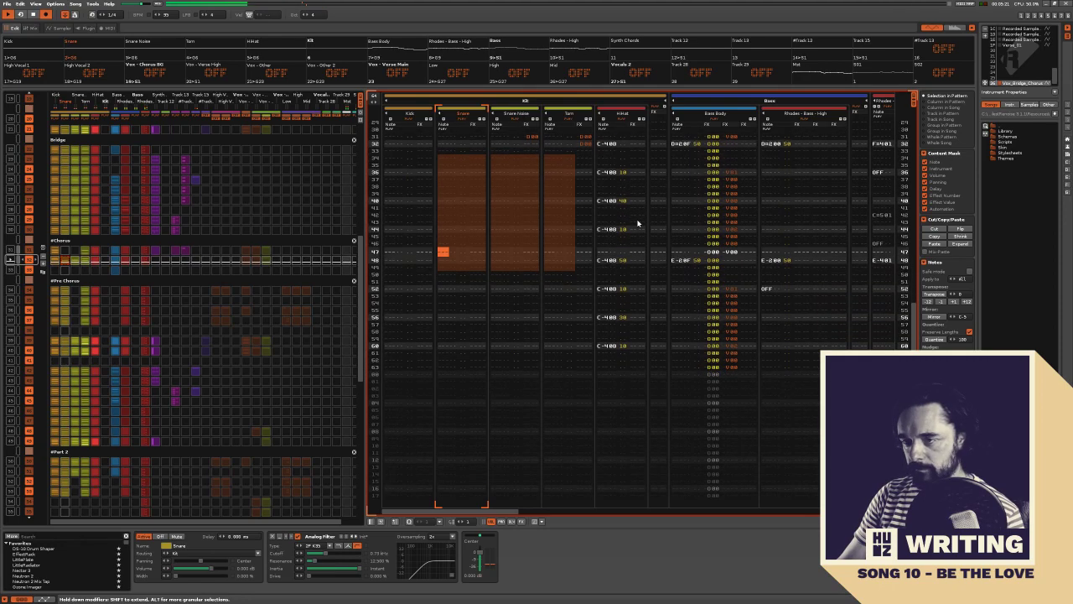
Try cutting the HiHat notes from row 30 to the end of the second #Chorus pattern, and undo it
key("Tab")
key("Tab")
key("Tab")
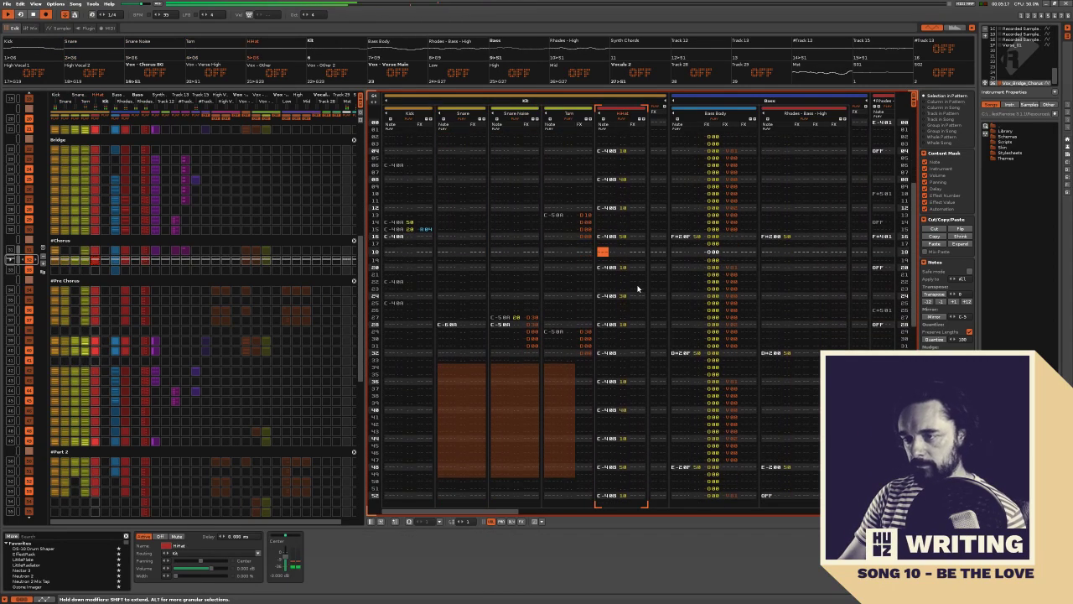
key("shift+End")
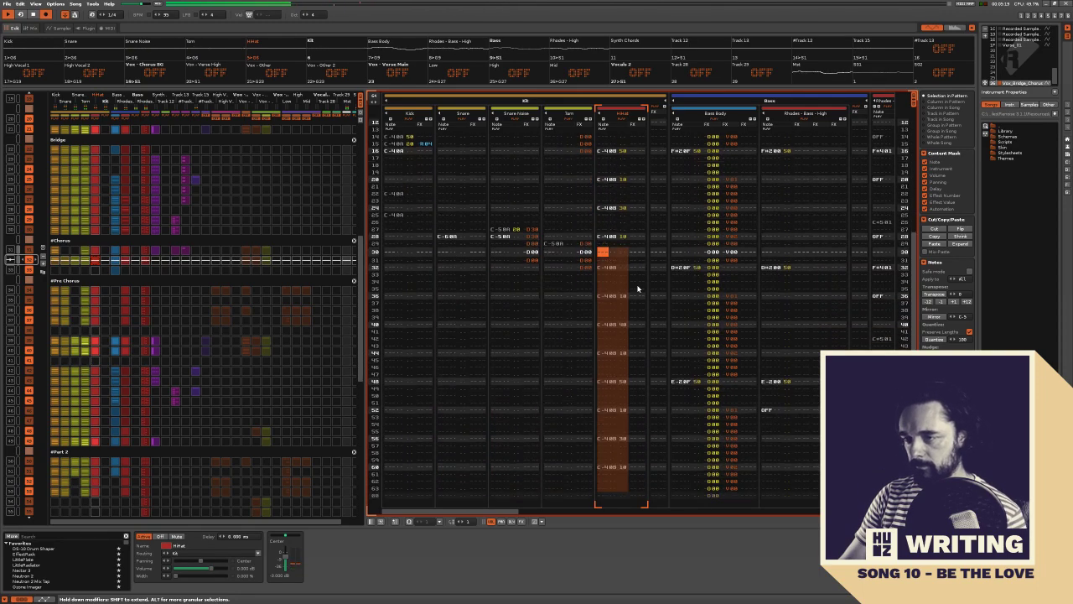
key("ctrl+x")
key("ctrl+z")
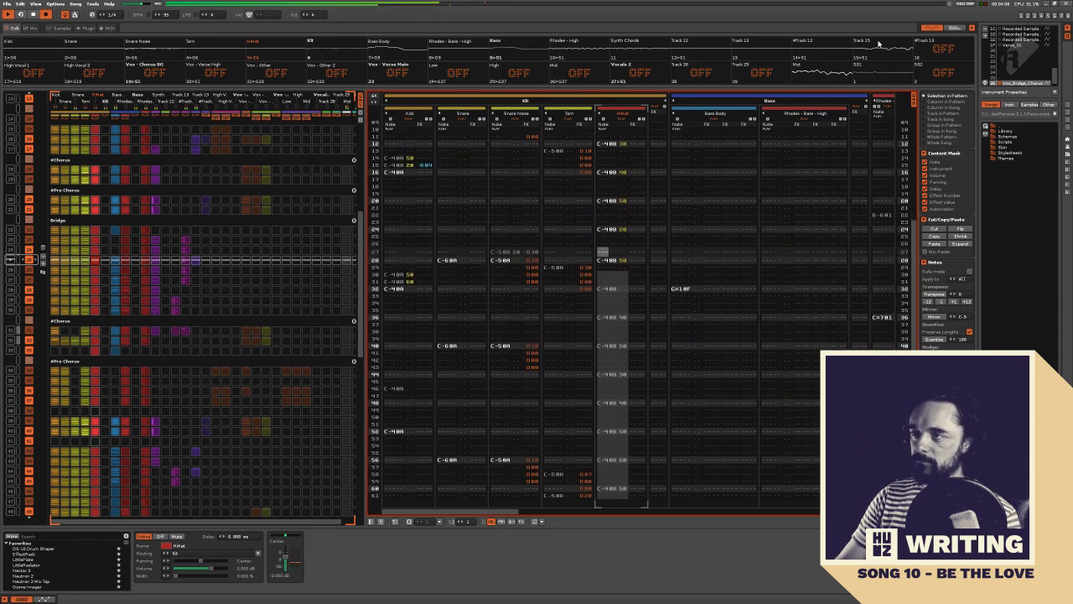
Select Track 15 in the Bridge, save the song, and switch to the 10_01 project in REAPER
key("Tab")
key("Tab")
key("Tab")
key("Tab")
key("Tab")
key("Tab")
key("Tab")
key("Tab")
key("Tab")
key("Tab")
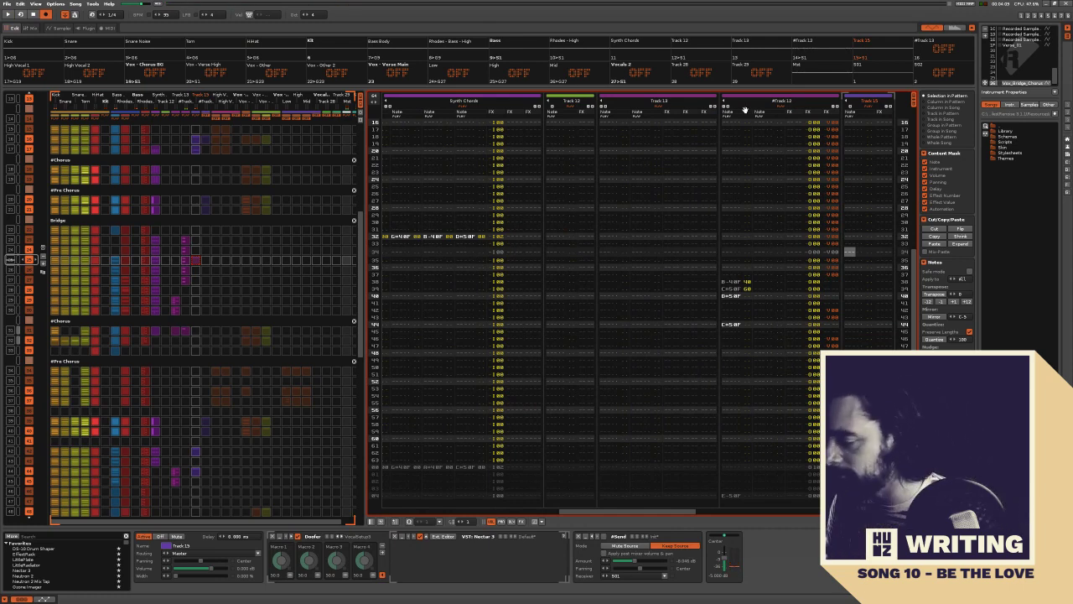
key("ctrl+s")
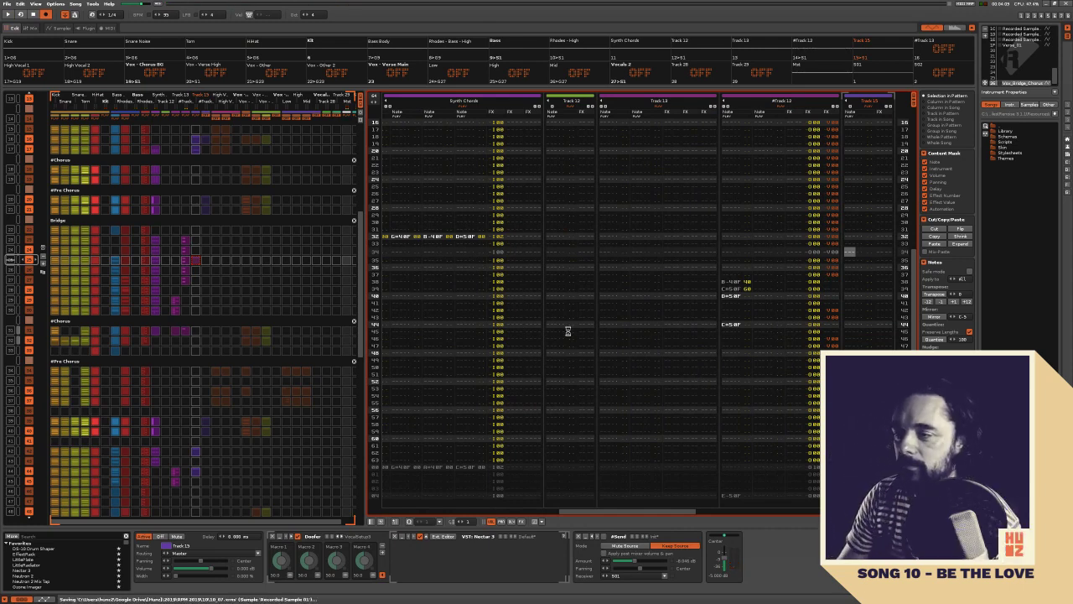
key("alt+Tab")
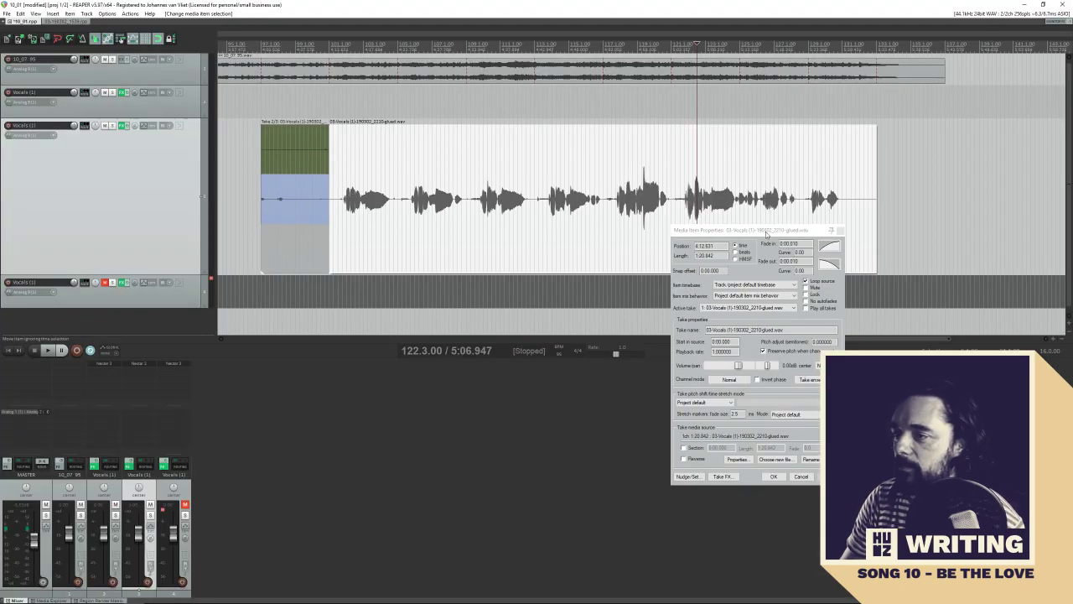
Move the Media Item Properties window clear of the bridge vocal, and play the comped vocal briefly from bar 22
left_click_drag(766, 231, 772, 323)
left_click(347, 227)
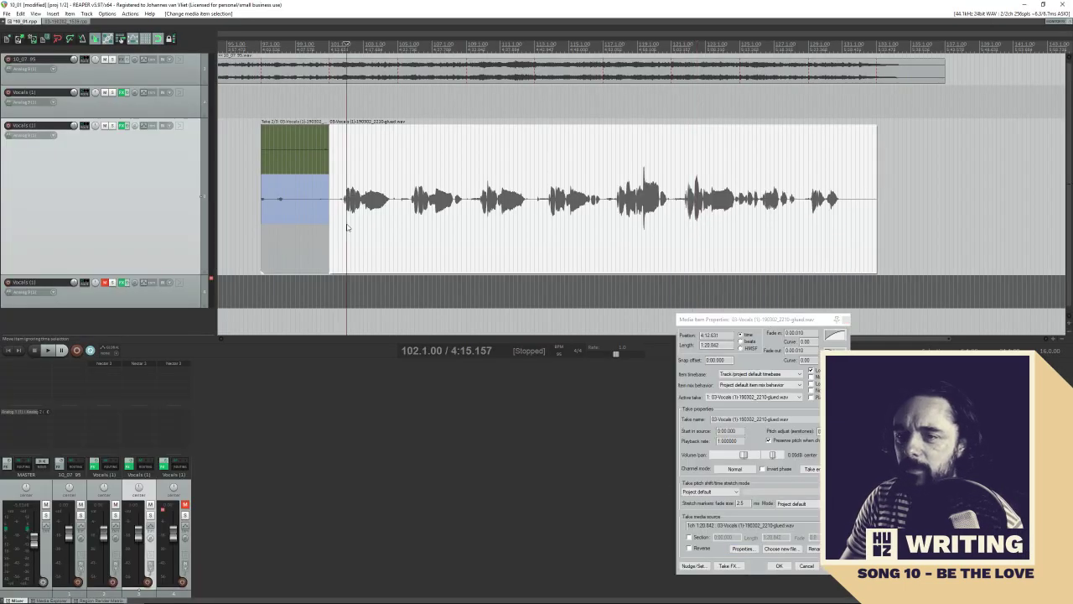
scroll(468, 232, "down", 2)
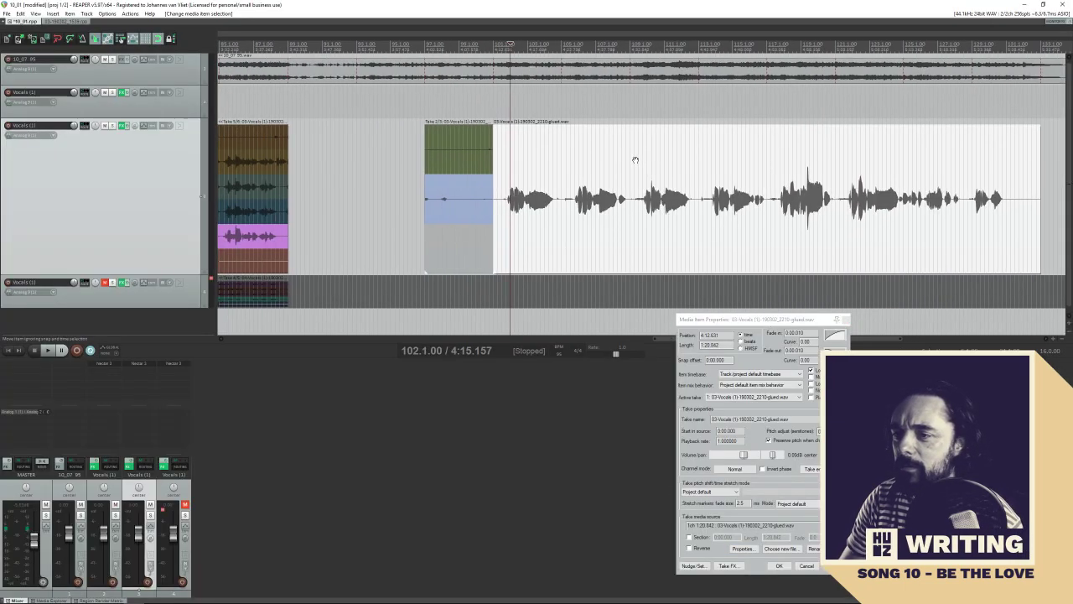
scroll(440, 203, "left", 3)
scroll(440, 203, "down", 3)
scroll(401, 243, "left", 6)
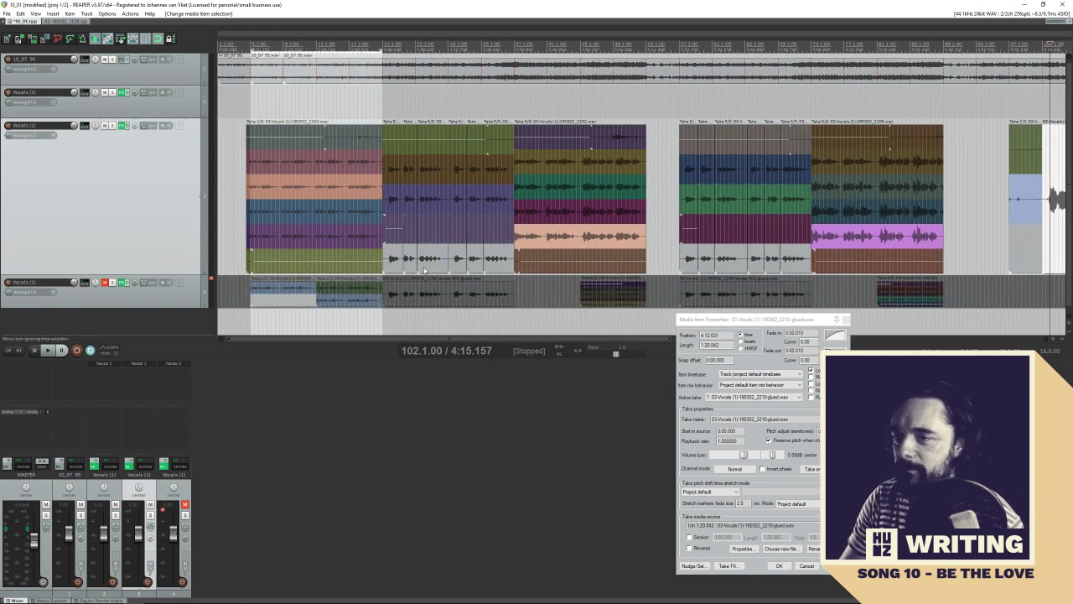
left_click(417, 263)
key("space")
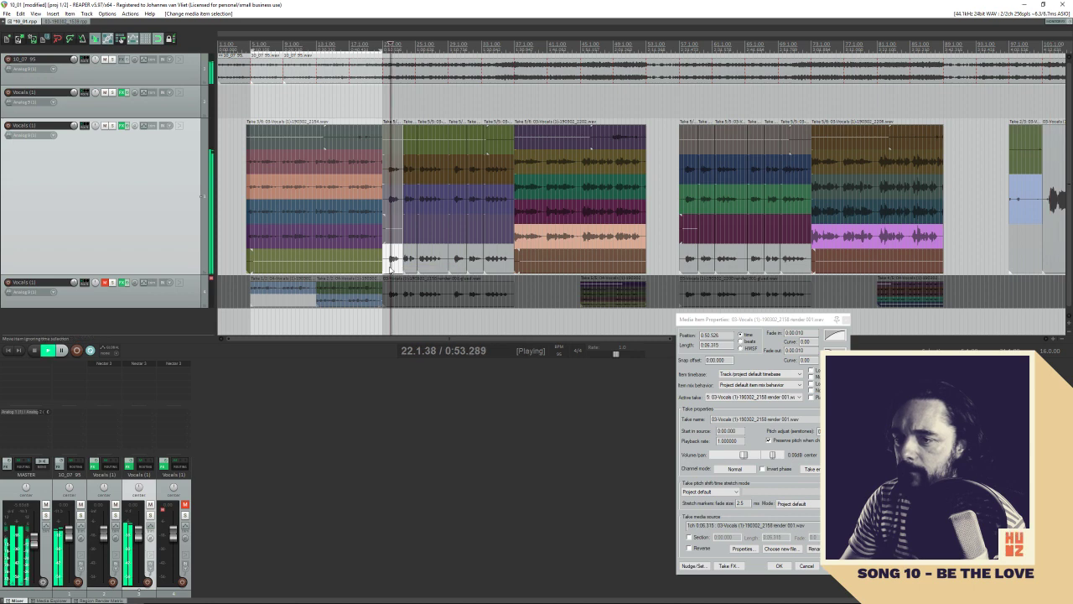
key("space")
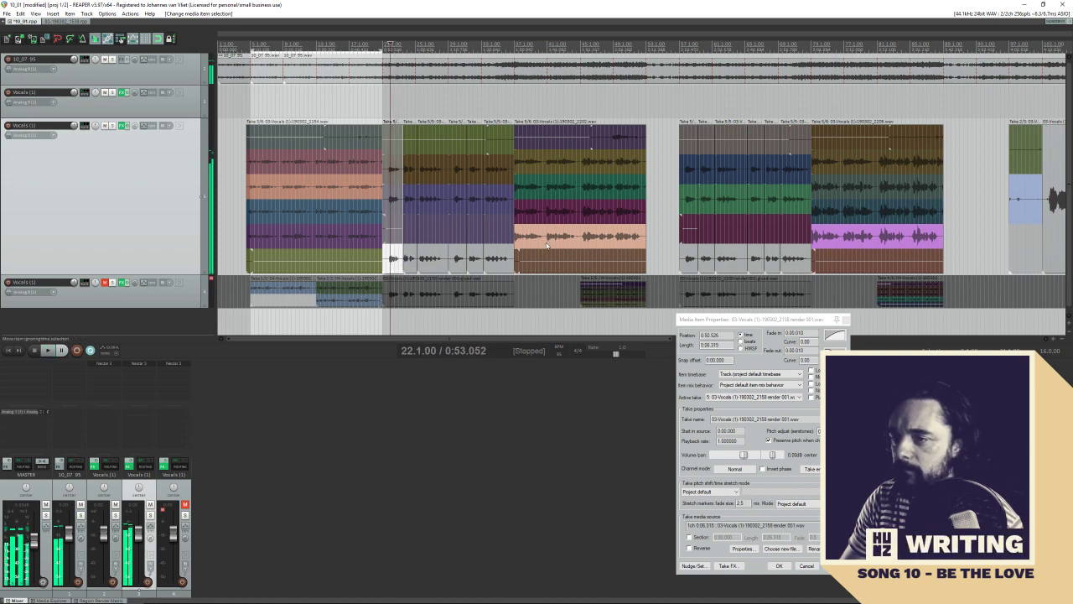
Activate the Empty take in the vocal item ending at bar 37 and play on into the 03-Vocals (1)-190302_2202.wav item
left_click(518, 243)
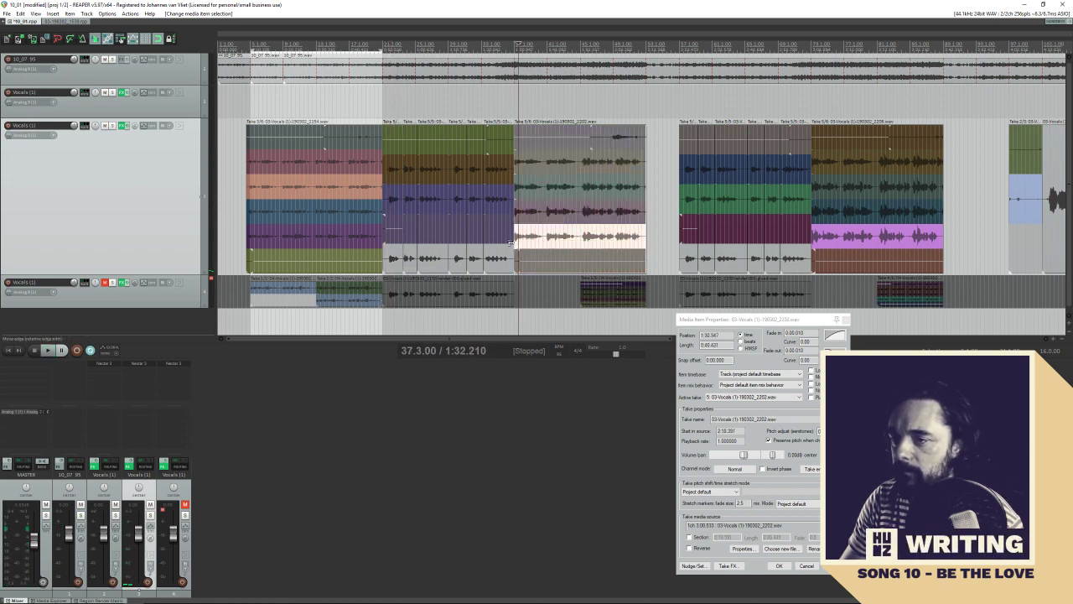
left_click(509, 243)
key("space")
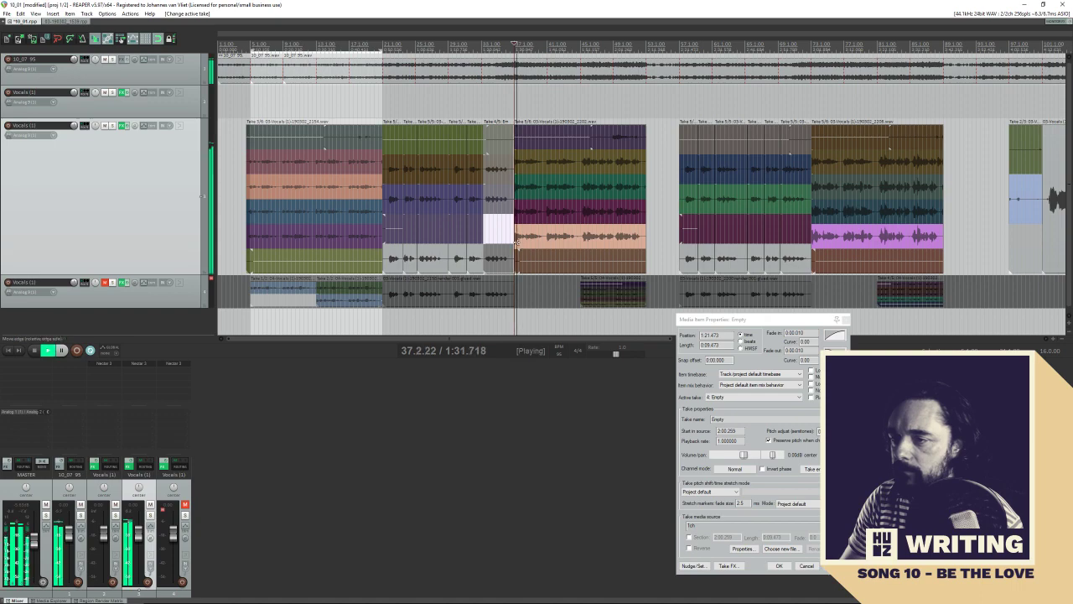
scroll(517, 243, "up", 1)
scroll(518, 243, "up", 1)
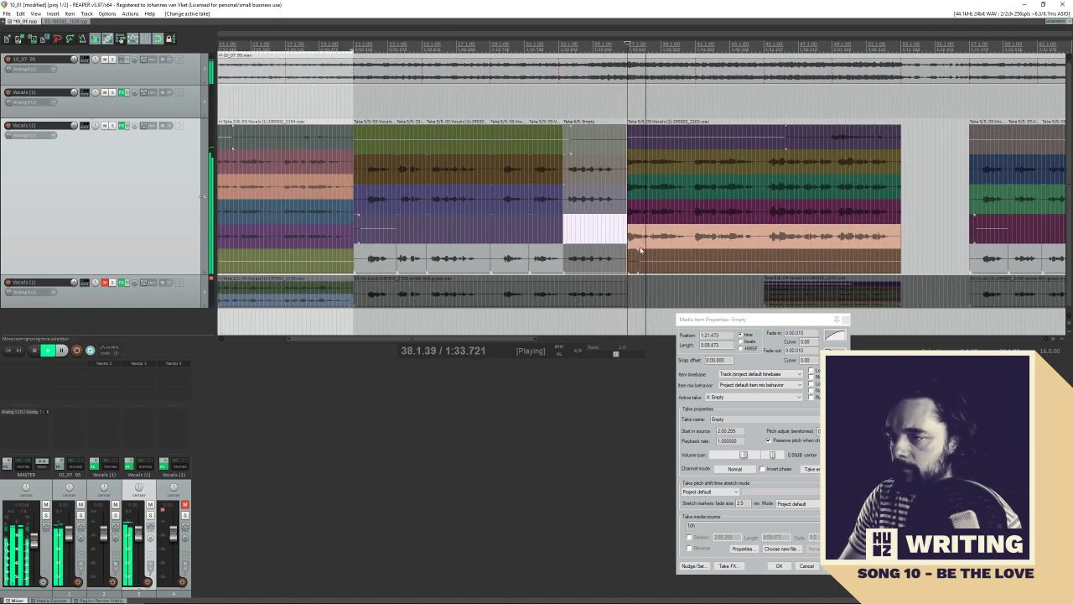
scroll(486, 235, "right", 3)
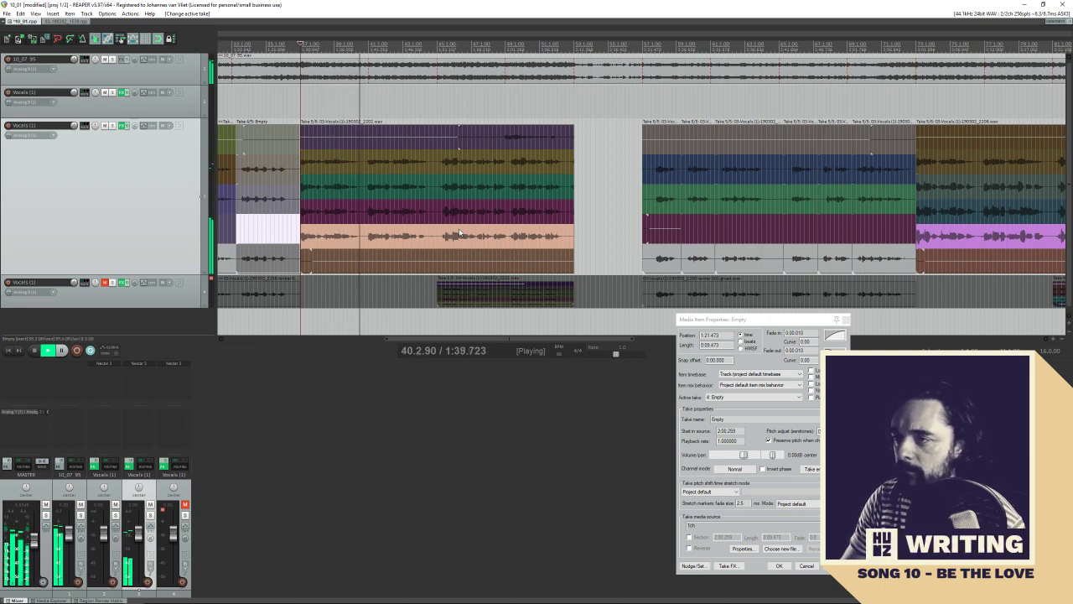
key("space")
Compare takes 4, 3 and 2 at the start of the 03-Vocals (1)-190302_2202.wav item by ear, beginning around bar 37
scroll(599, 208, "left", 6)
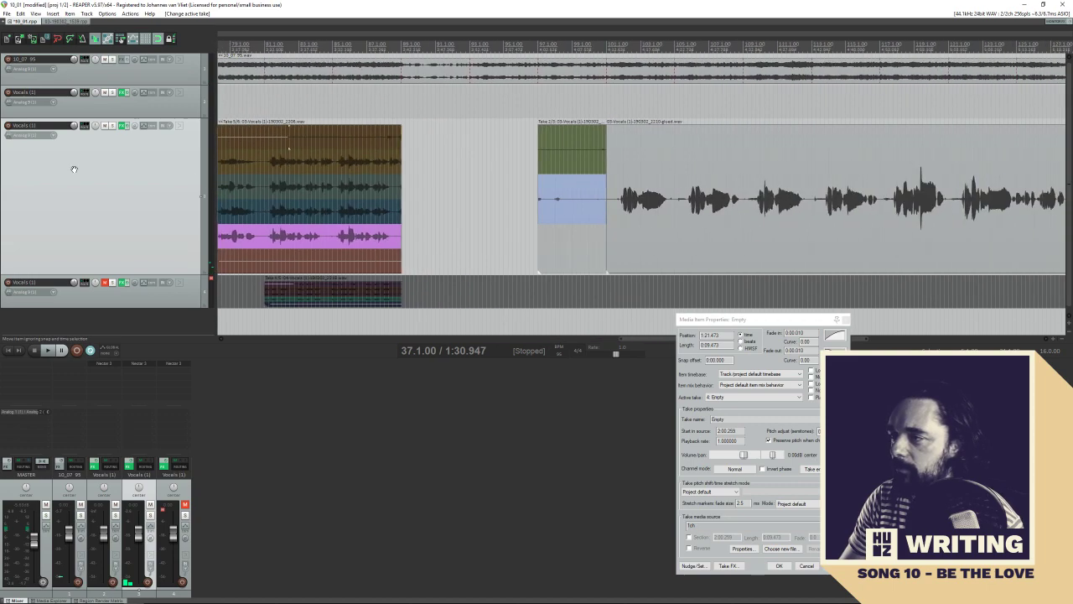
scroll(599, 168, "right", 10)
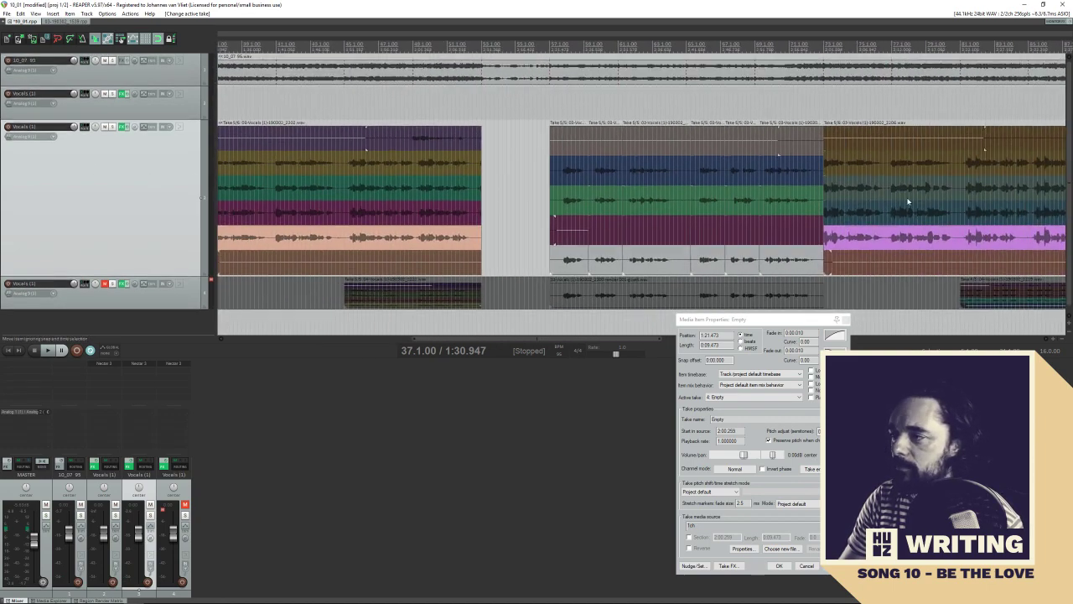
scroll(378, 154, "left", 8)
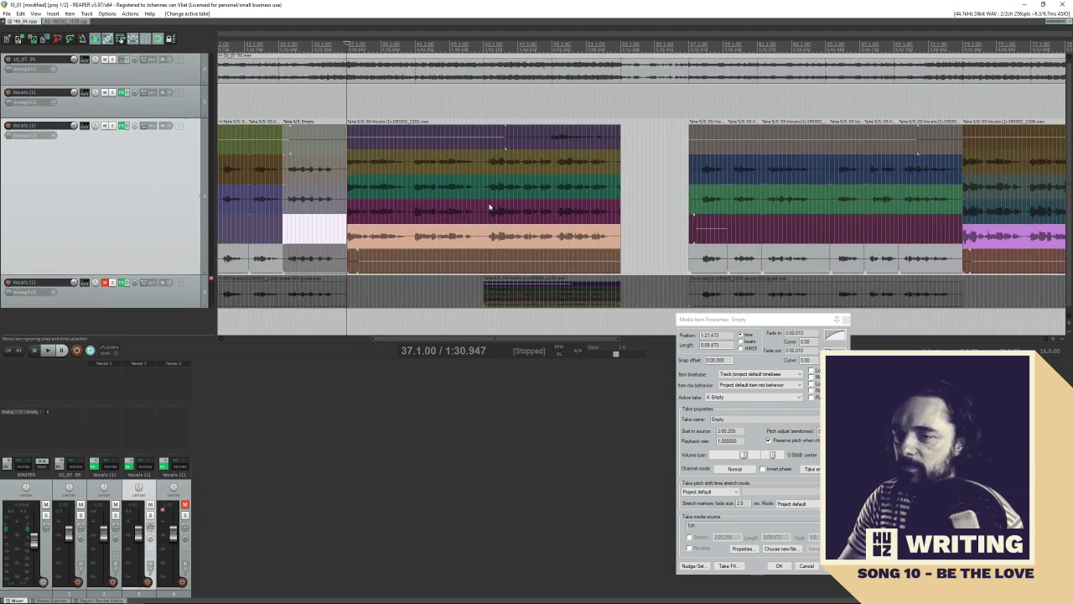
key("space")
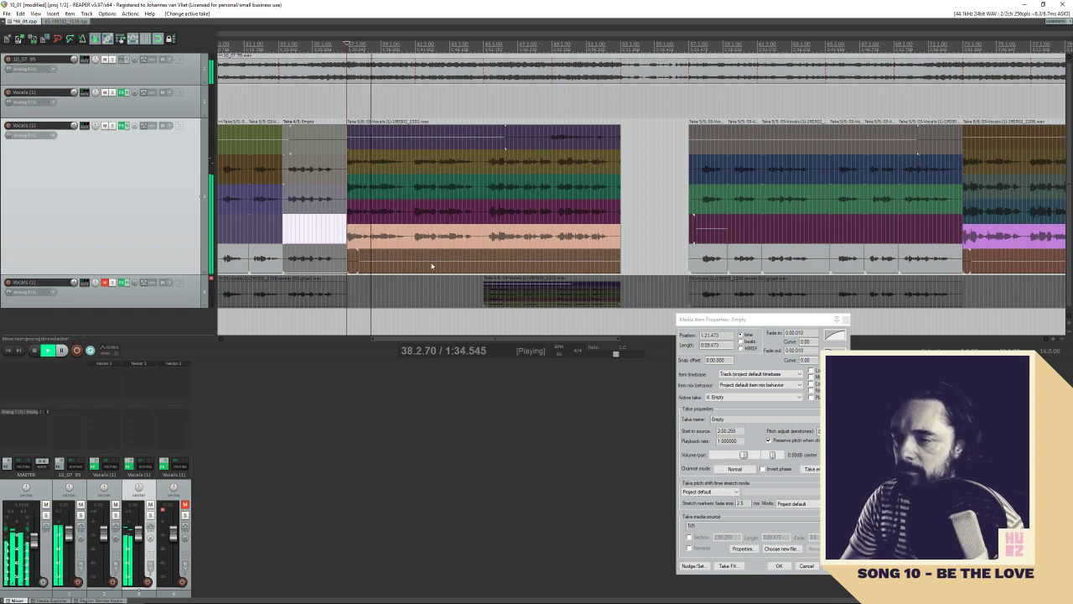
left_click(353, 212)
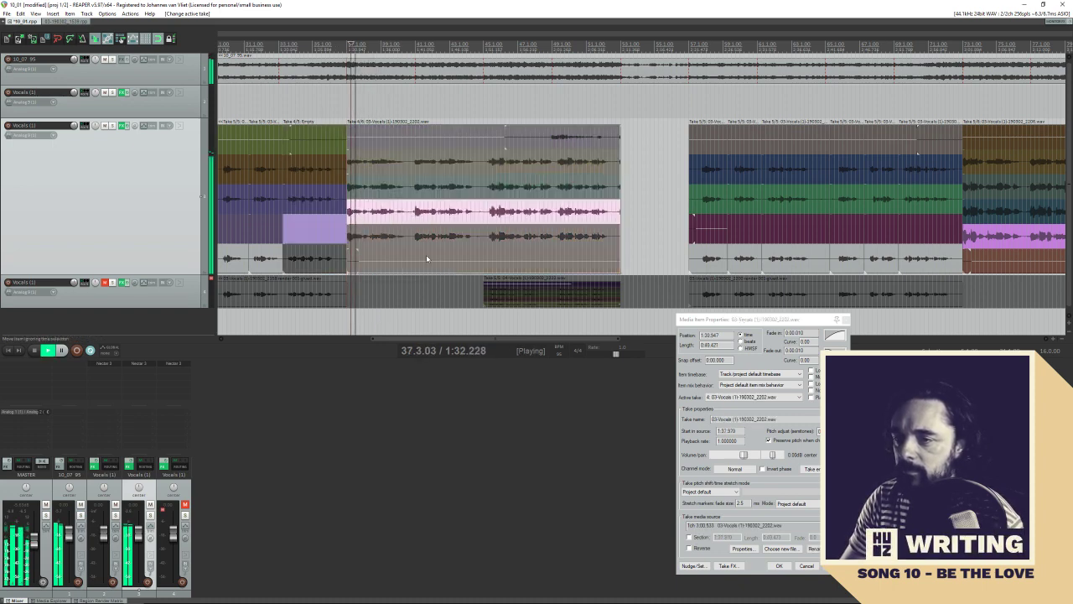
left_click(432, 186)
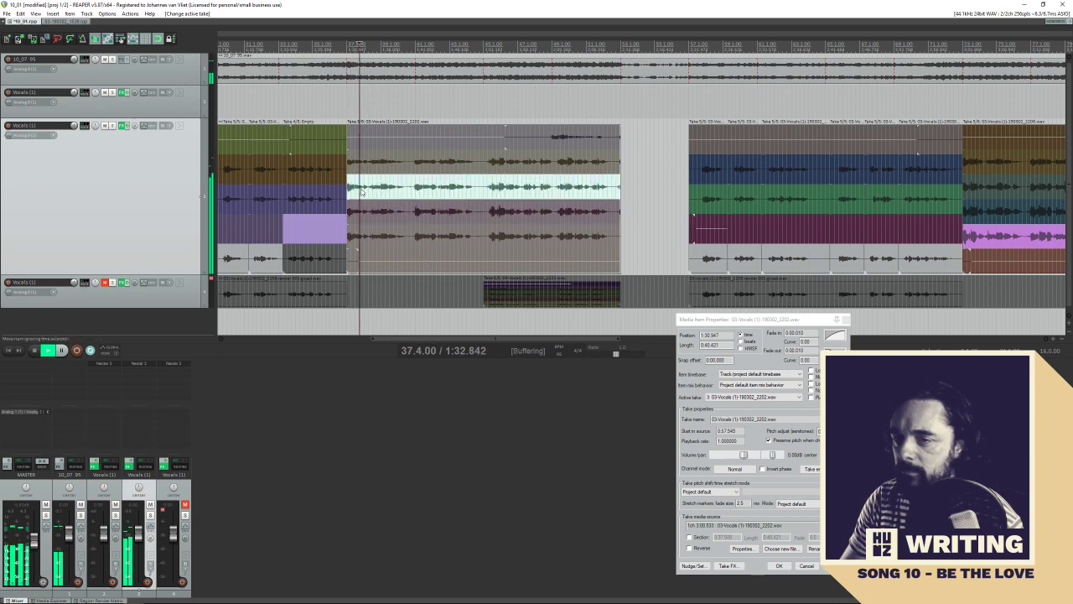
left_click(391, 163)
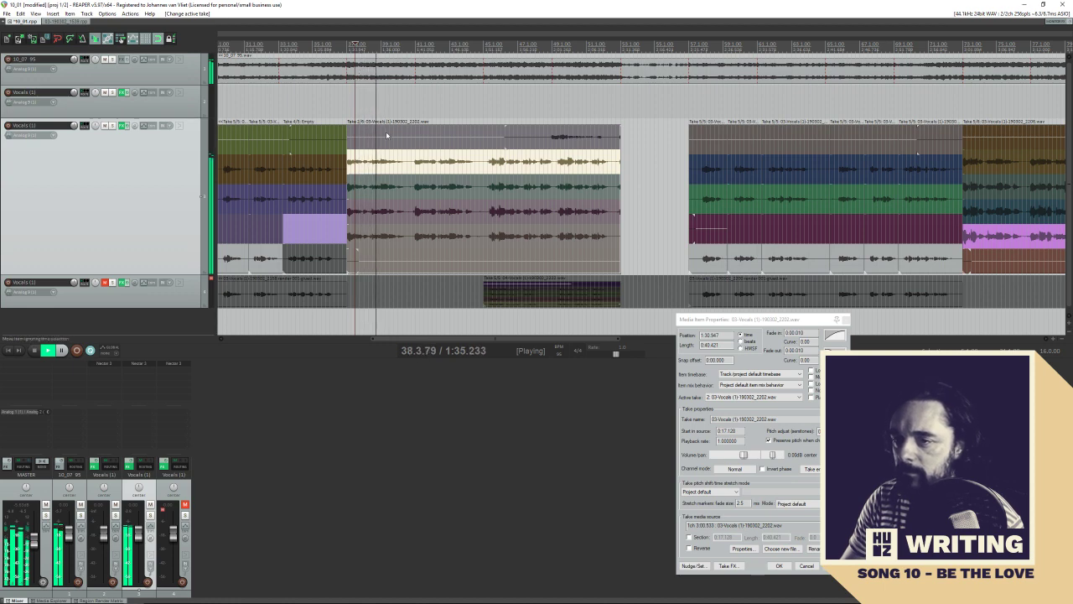
key("space")
Audition takes 4, 3 and 5 on the opening phrases of the 03-Vocals (1)-190302_2202.wav item, returning to take 4 for comparison
scroll(379, 172, "left", 5)
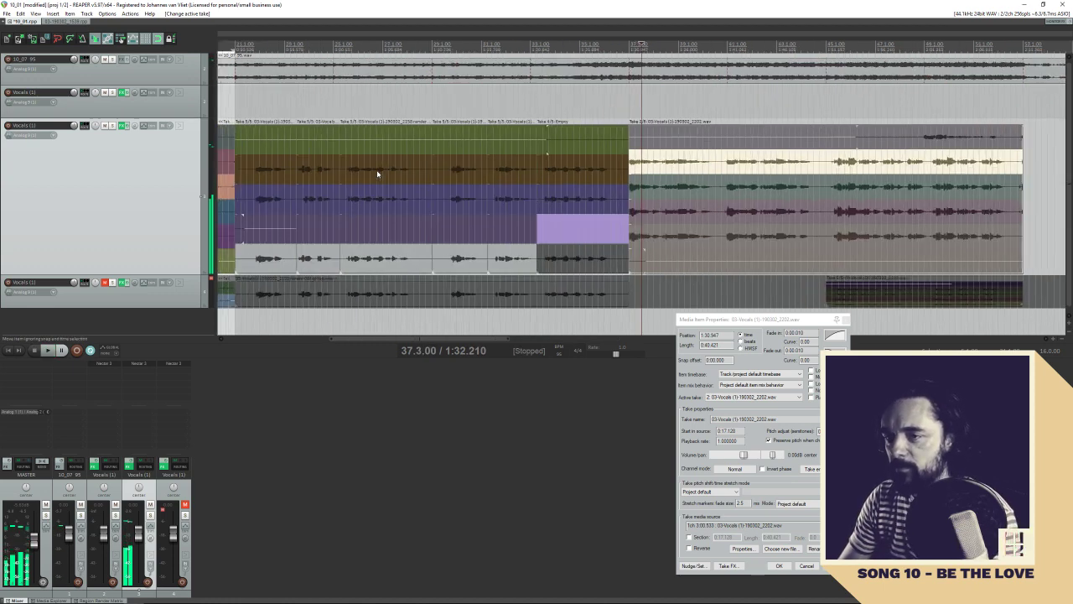
scroll(500, 204, "right", 5)
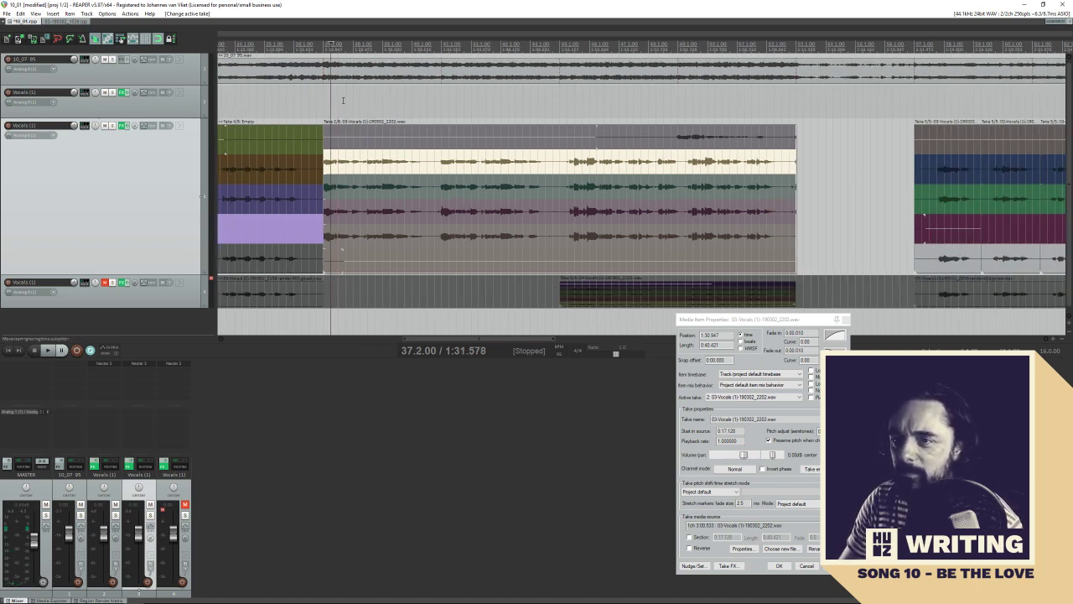
left_click(339, 211)
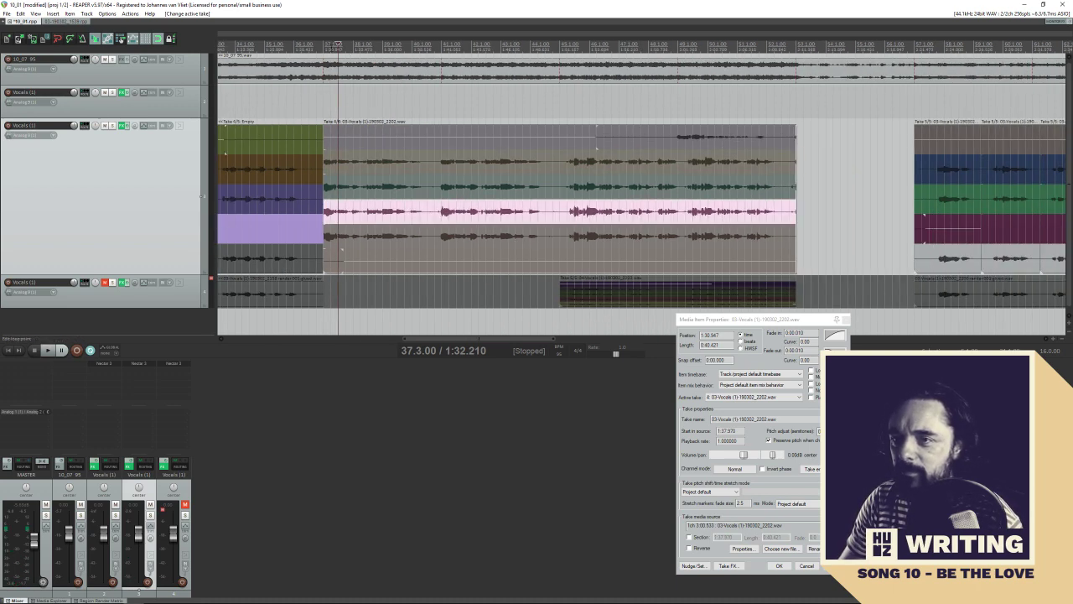
key("space")
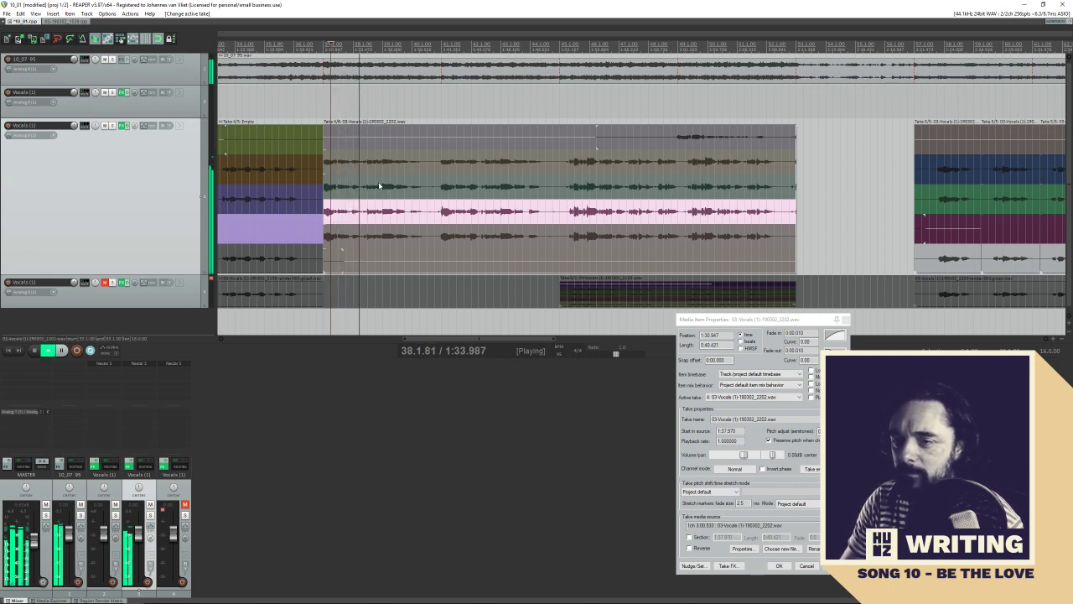
left_click(381, 186)
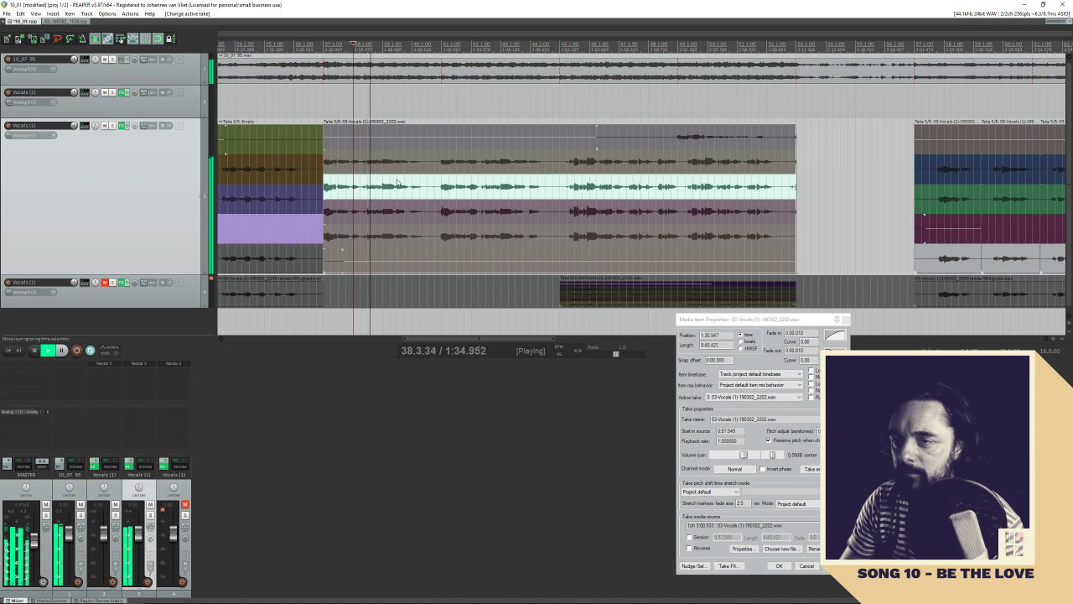
left_click(377, 218)
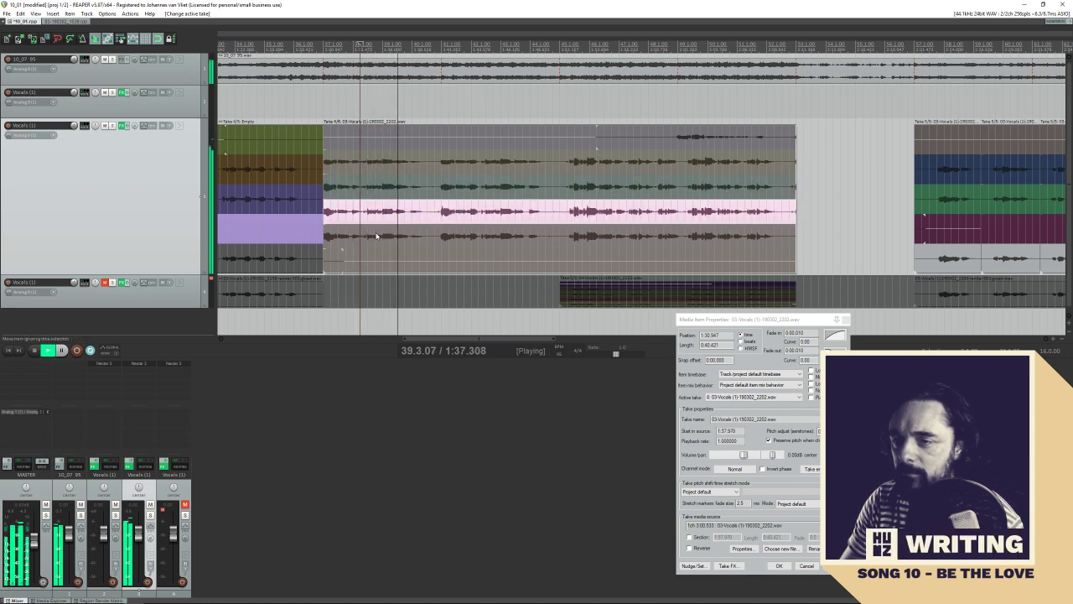
left_click(365, 239)
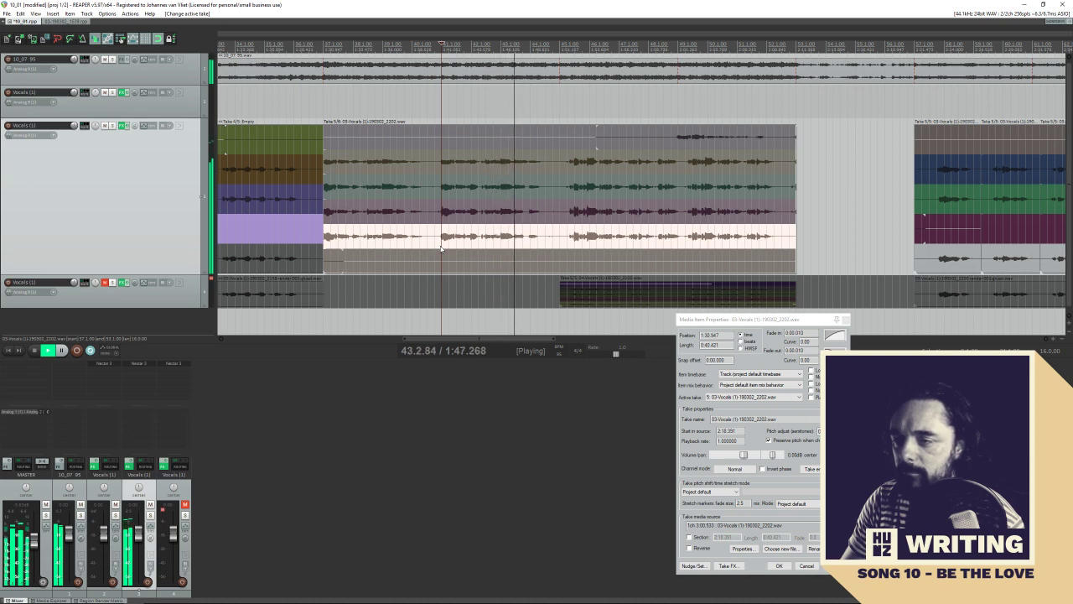
Compare takes 4, 3 and 2 around bar 43 and play take 2 on past bar 45
left_click(509, 211)
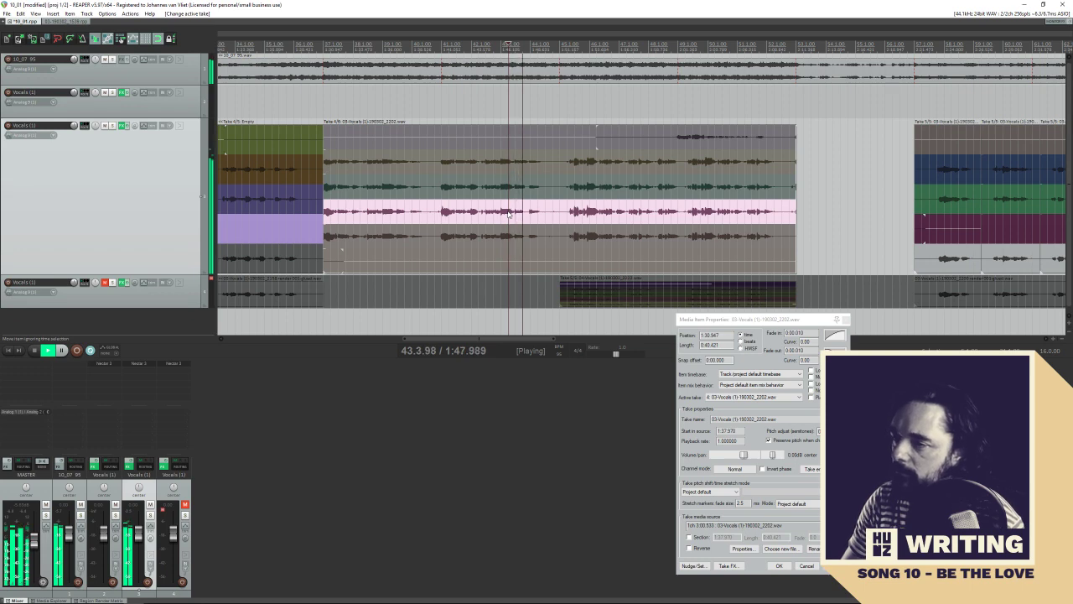
left_click(515, 189)
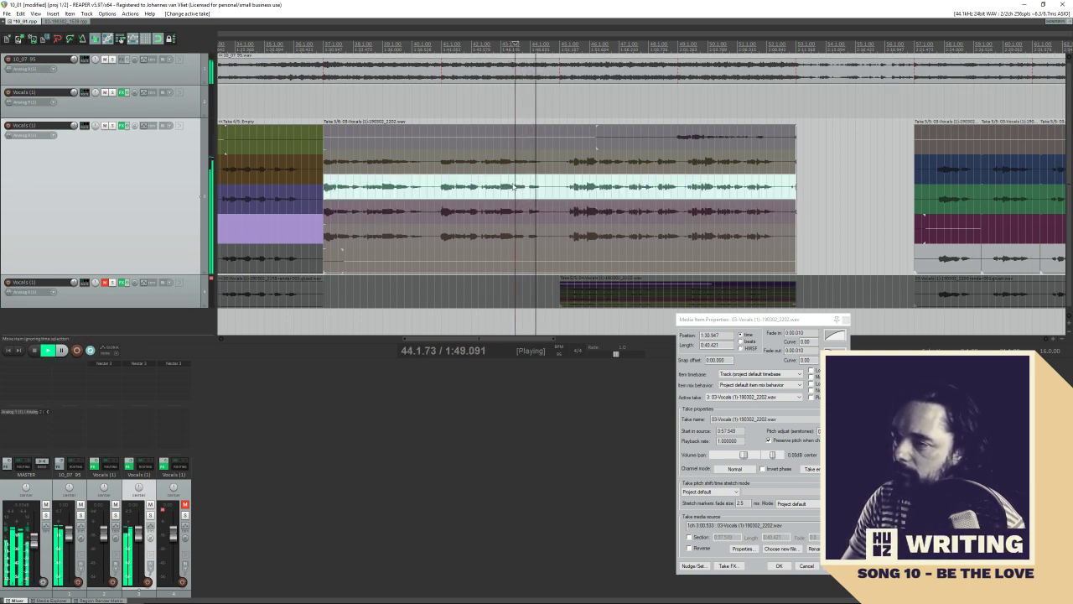
left_click(517, 165)
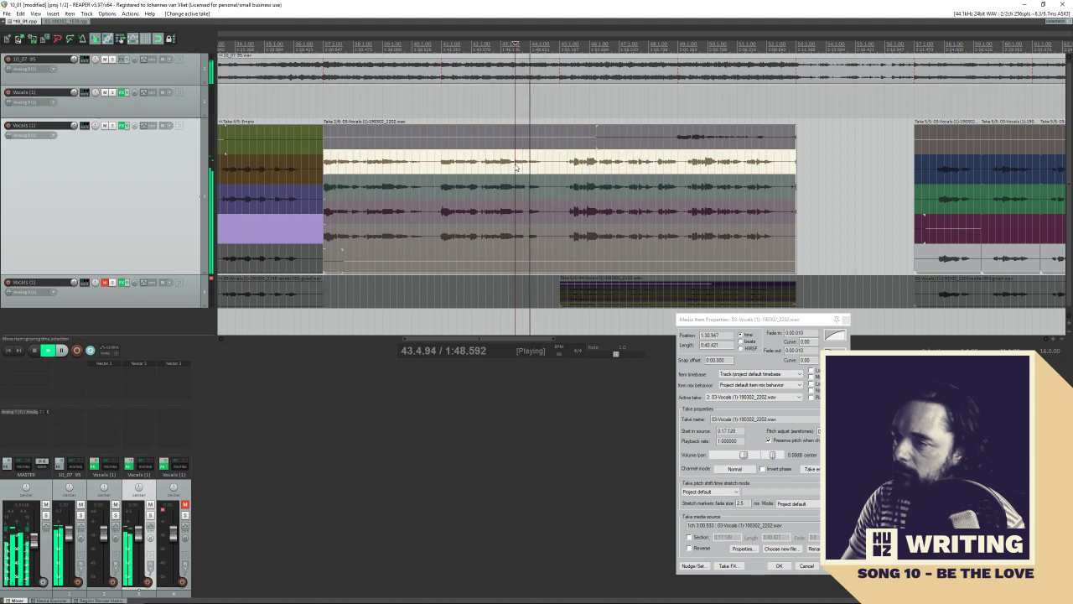
left_click(484, 170)
key("space")
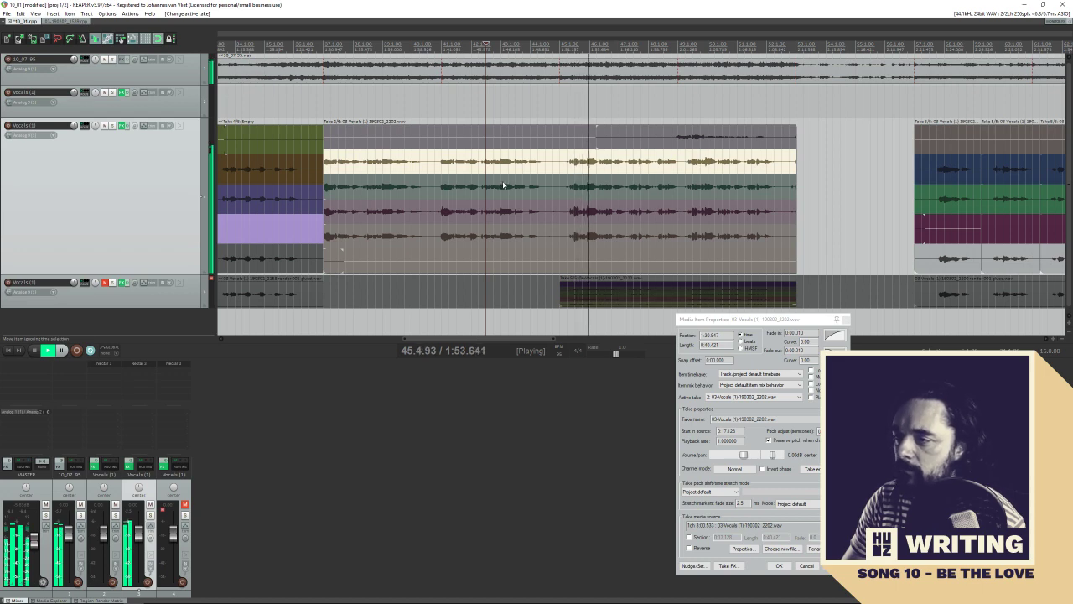
Make take 3 active in the 03-Vocals (1)-190302_2202.wav item and check it from bars 45 and 48
left_click(565, 186)
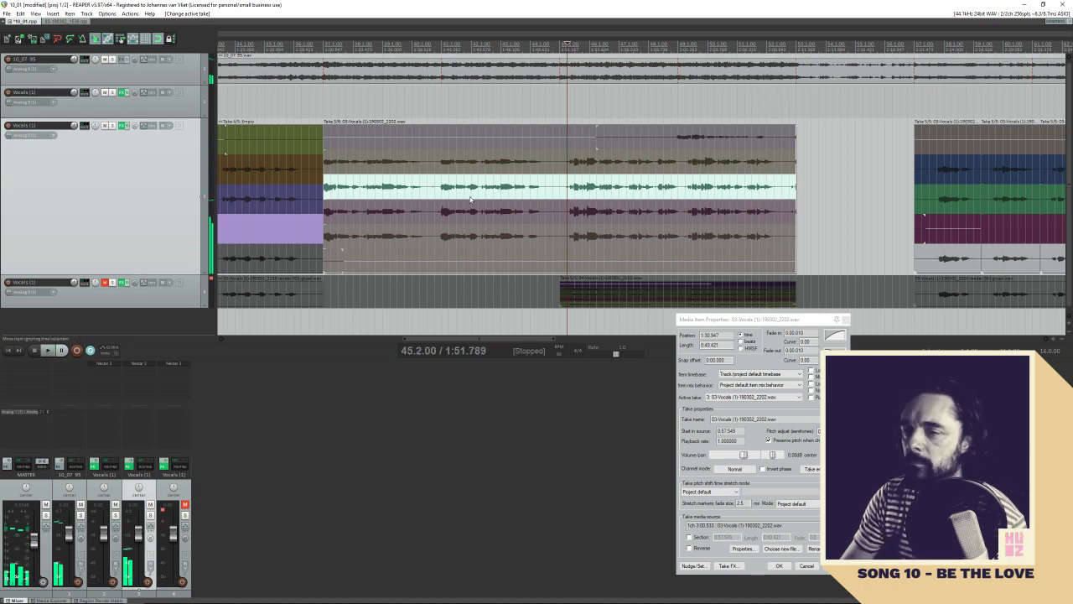
left_click(658, 181)
key("space")
left_click(666, 198)
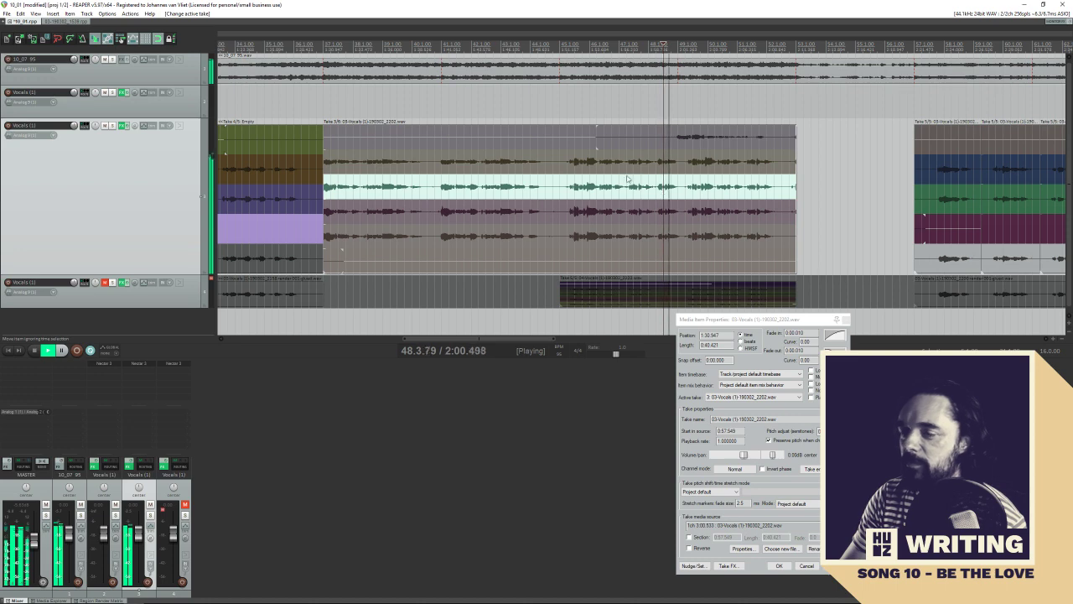
Listen to take 3 of the 03-Vocals (1)-190302_2202.wav item again from about bar 38
scroll(623, 195, "left", 2)
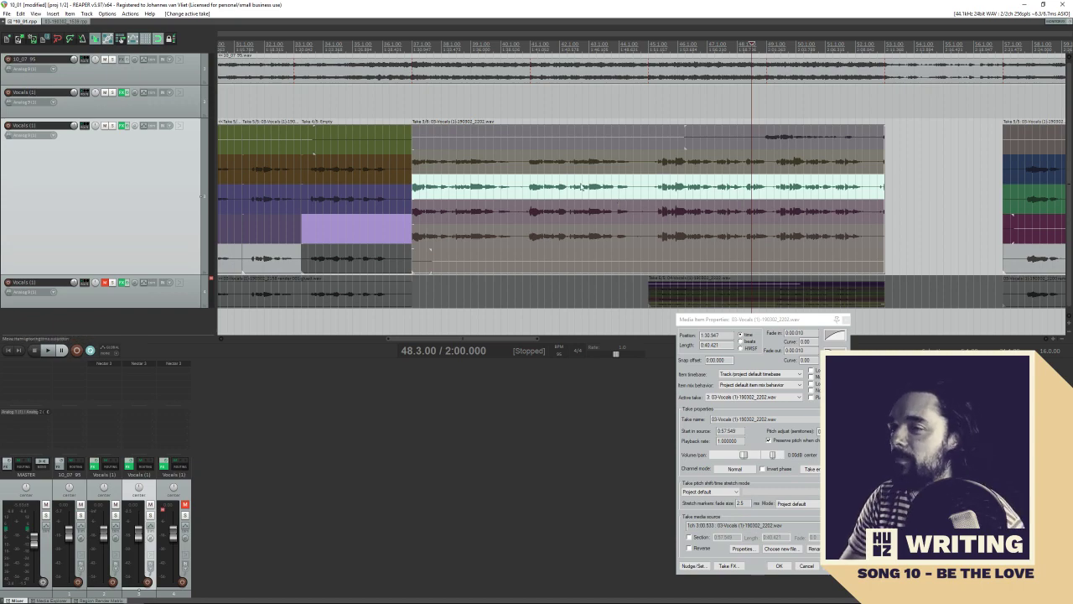
key("space")
key("space")
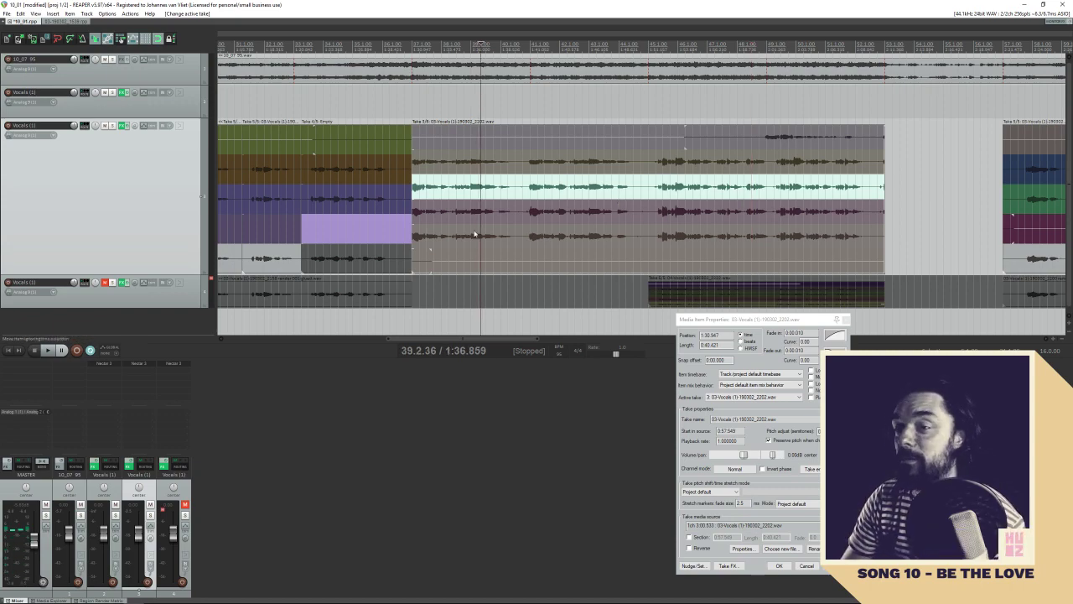
scroll(469, 213, "left", 12)
scroll(392, 191, "right", 12)
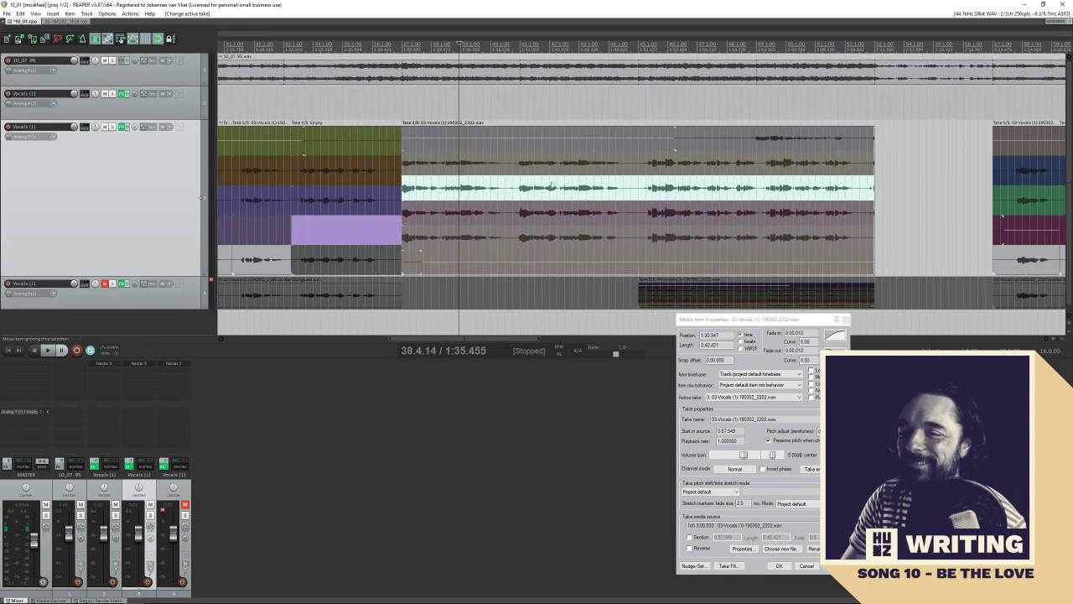
key("space")
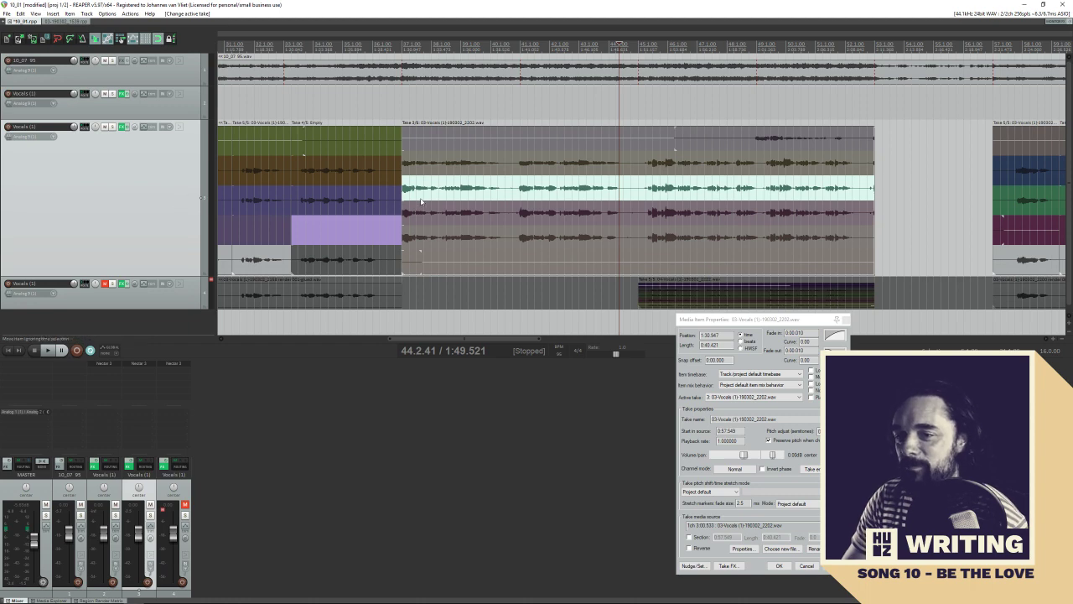
Replay take 3 of the 03-Vocals (1)-190302_2202.wav item from about bar 42 and again from about bar 41
scroll(517, 202, "left", 2)
scroll(481, 216, "right", 3)
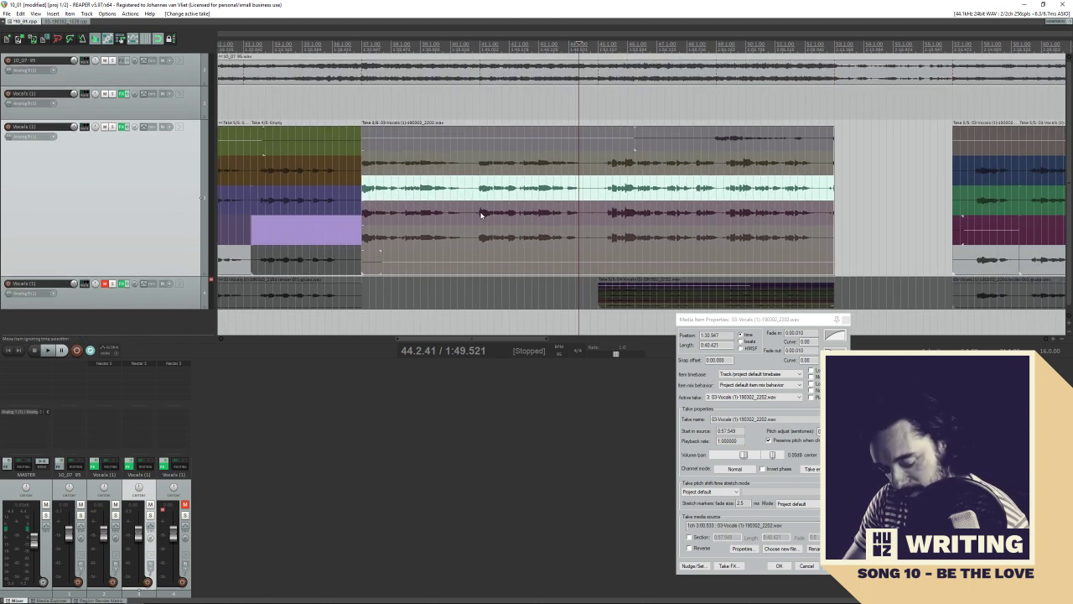
left_click_drag(531, 105, 579, 107)
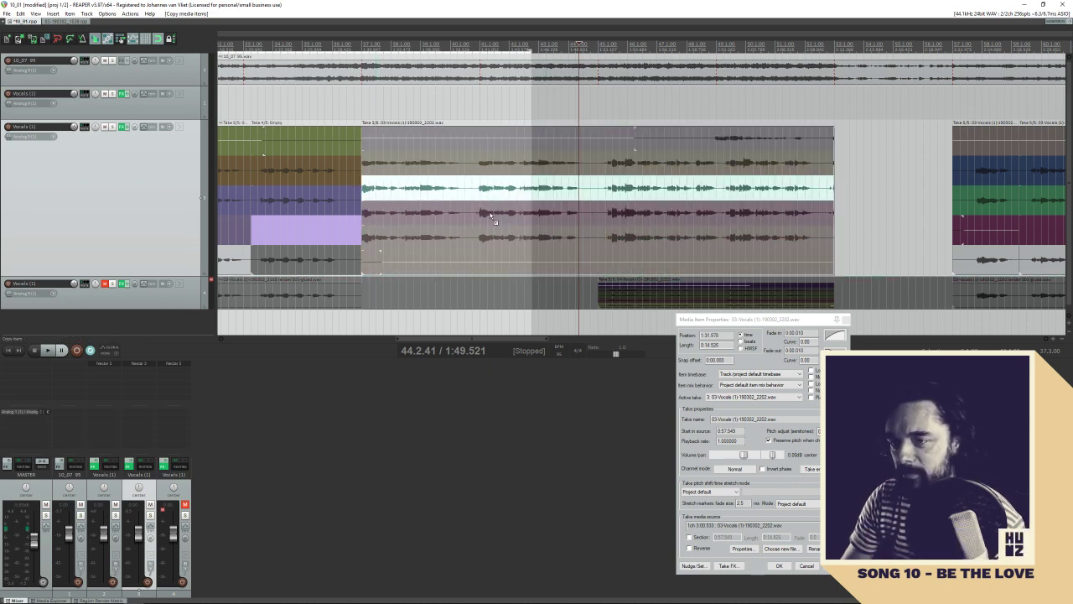
left_click(509, 101)
key("space")
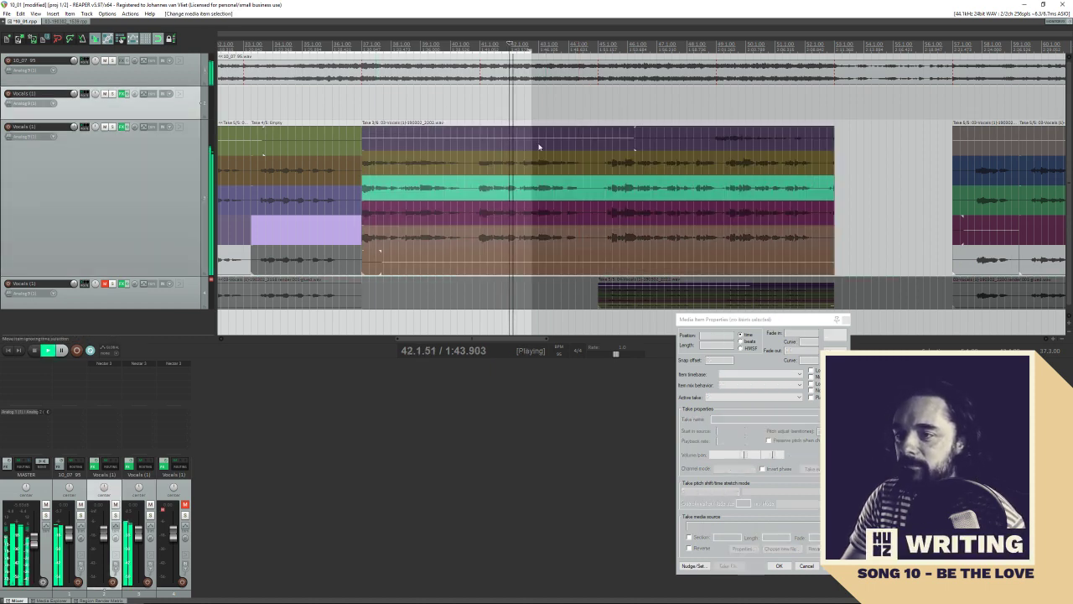
scroll(598, 108, "left", 1)
scroll(457, 110, "right", 4)
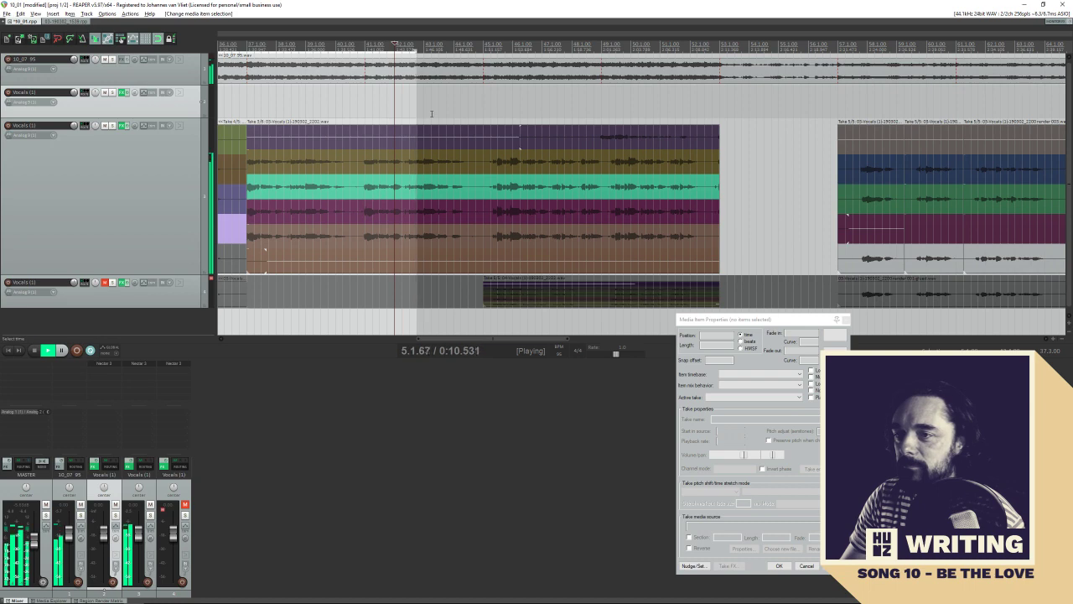
left_click(370, 113)
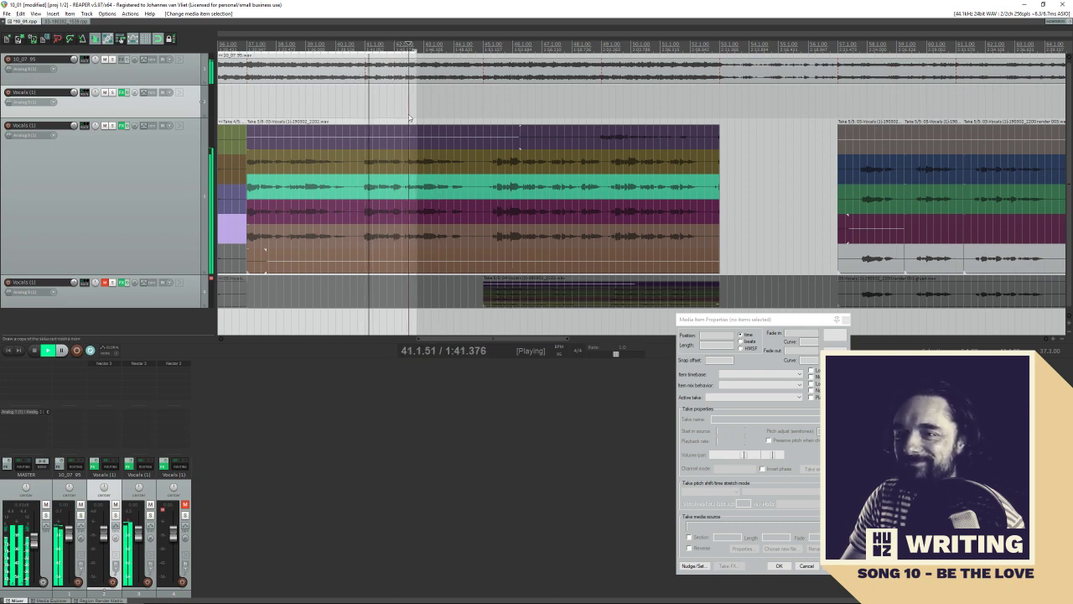
key("space")
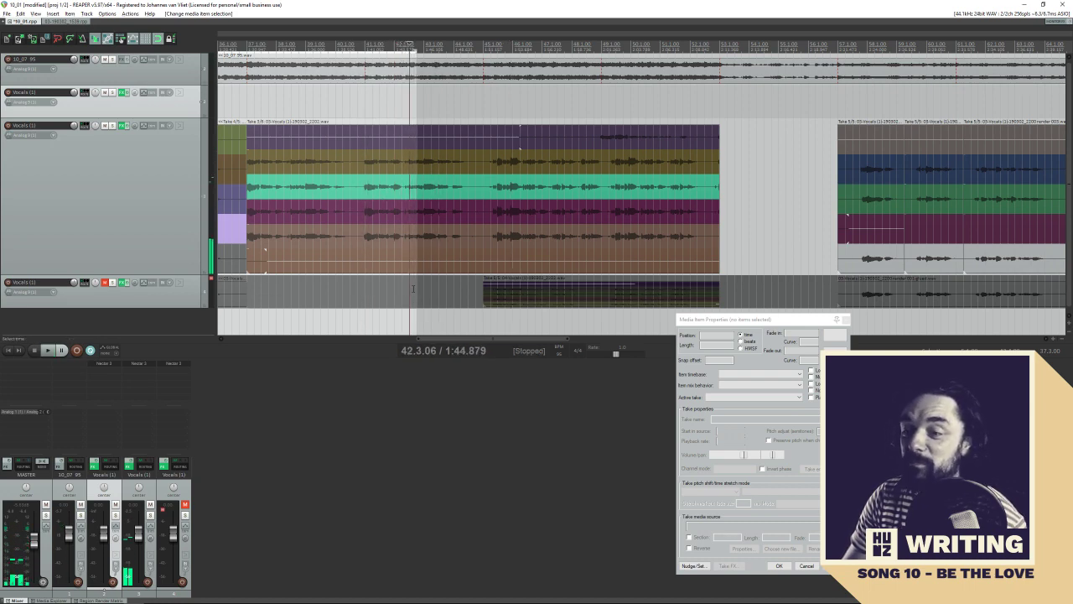
Audition take 4 of the 03-Vocals (1)-190302_2202.wav item around bars 39 to 41, and switch to take 5 for comparison
left_click(735, 174)
key("space")
left_click(309, 215)
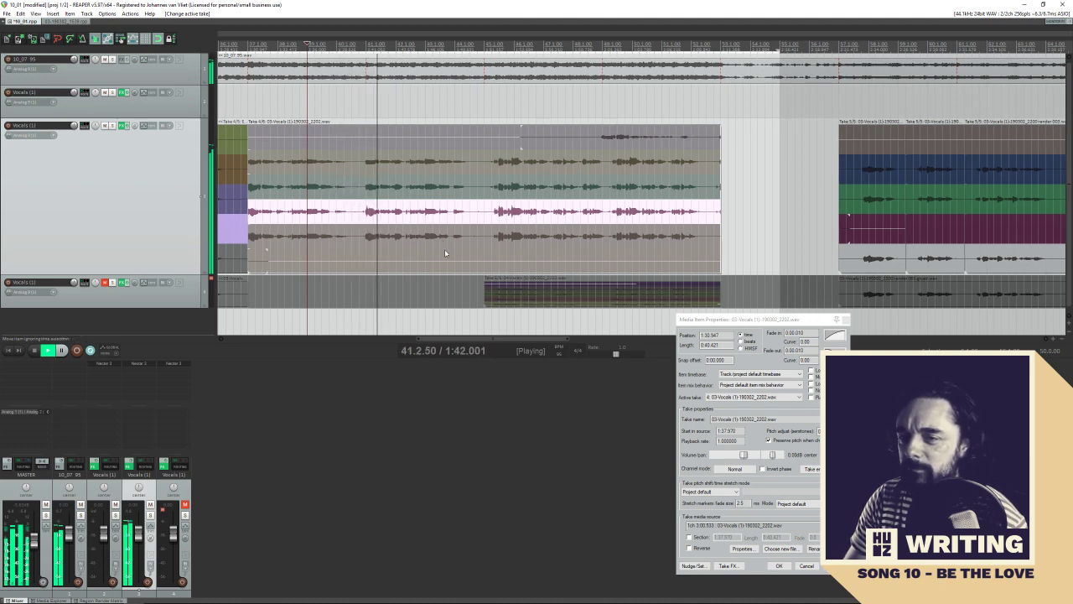
left_click(378, 238)
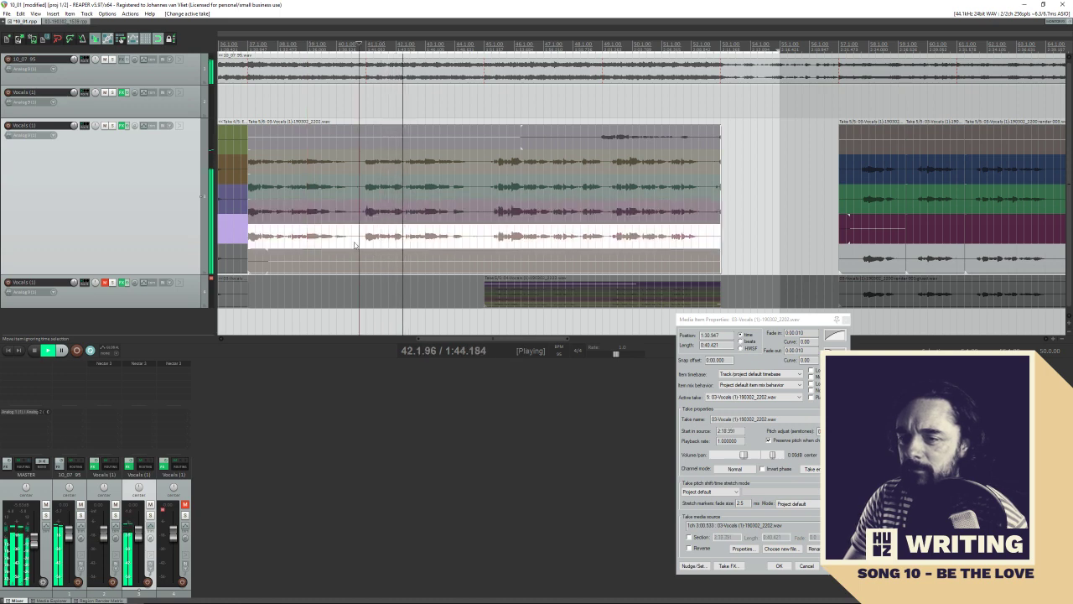
key("space")
scroll(424, 214, "left", 5)
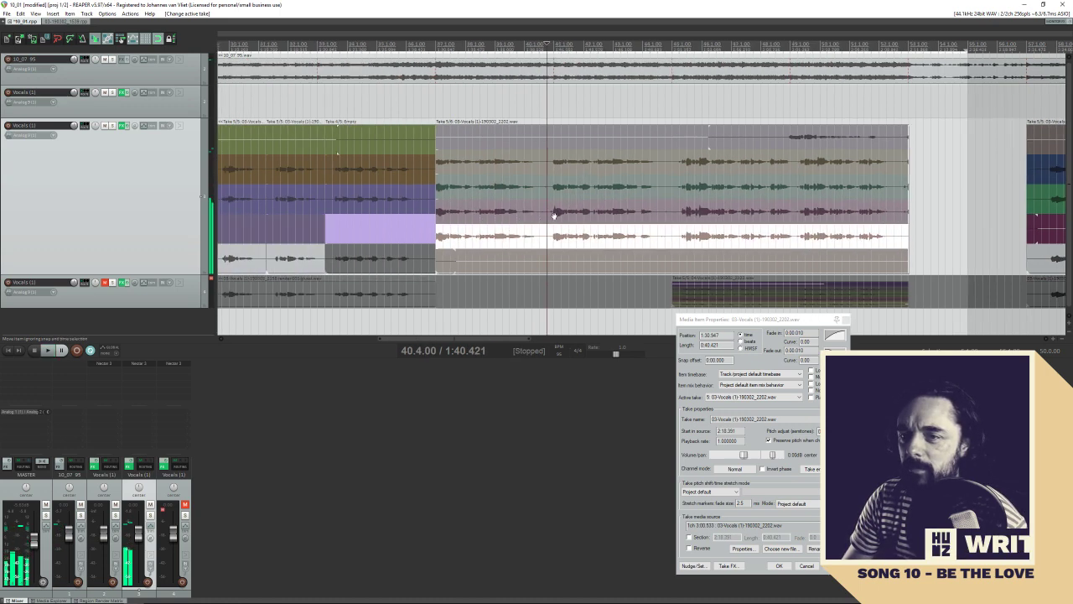
Make take 5 active in the preceding render 006 vocal item and set a time selection from just before bar 41 to mid-bar 42
left_click(425, 214)
left_click(486, 258)
key("space")
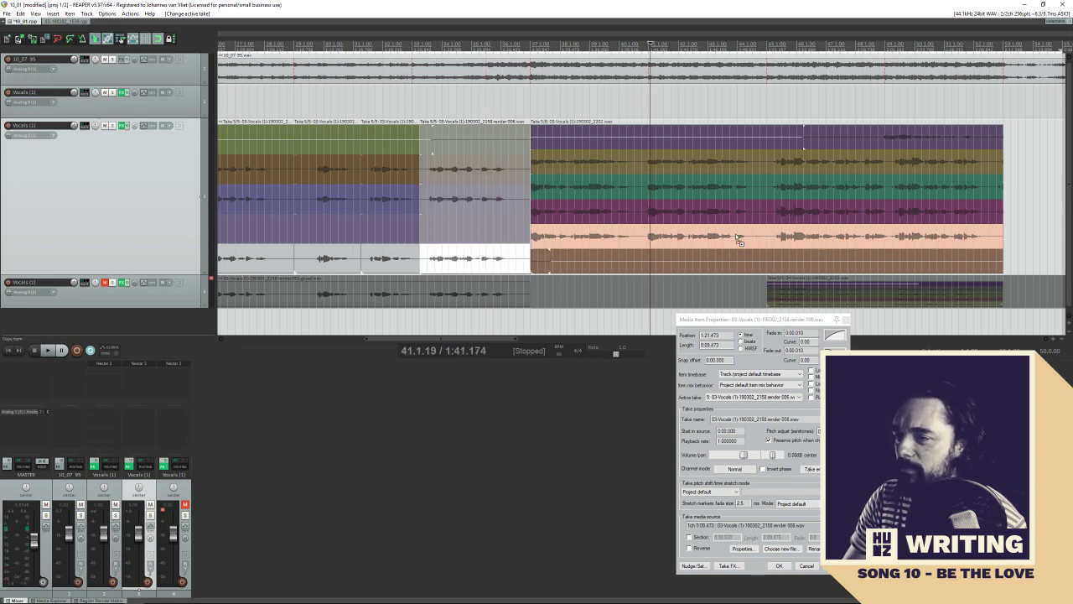
mouse_move(660, 320)
left_mouse_down()
mouse_move(621, 290)
mouse_move(689, 110)
mouse_move(657, 119)
mouse_move(562, 103)
left_mouse_up()
key("ctrl+z")
scroll(656, 118, "right", 3)
left_click(547, 326)
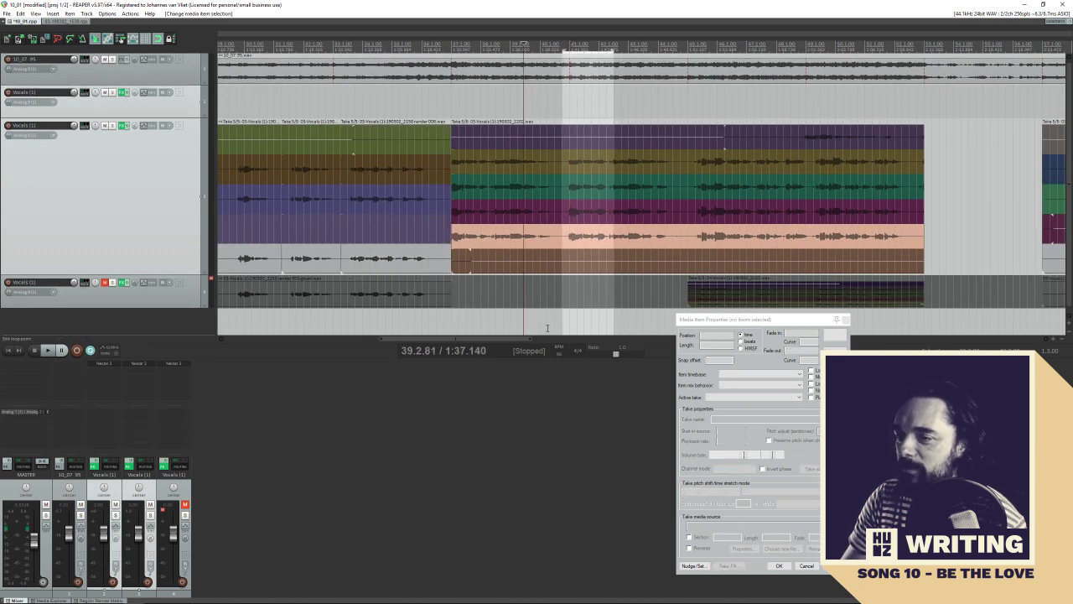
Copy the 03-Vocals (1)-190302_2202.wav item with take 5 active to a new track below and enlarge that track
left_click(601, 238)
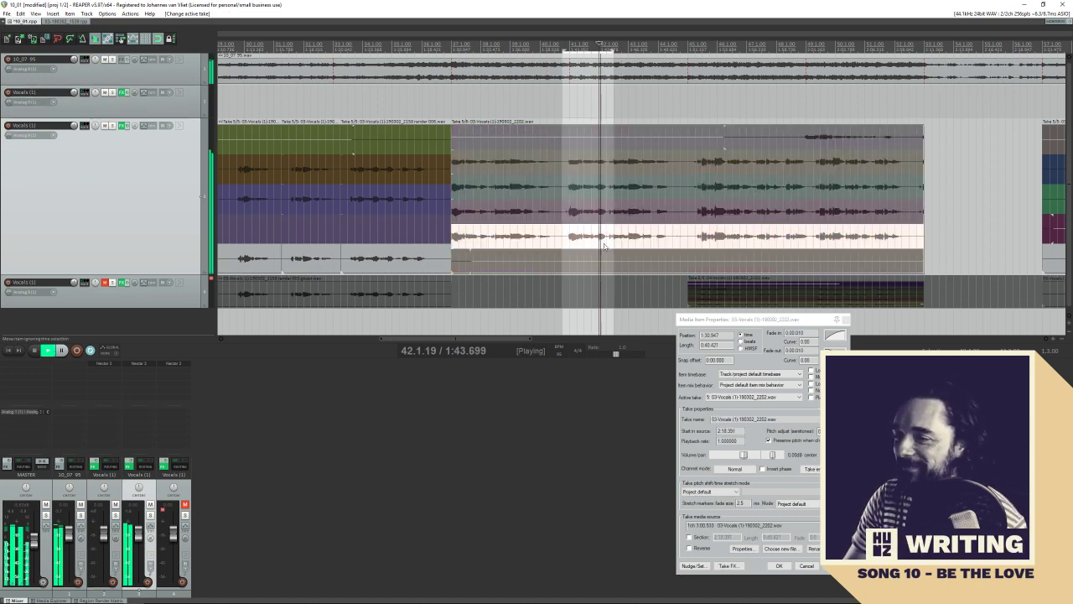
left_click(503, 238)
left_click_drag(503, 237, 559, 317)
scroll(550, 235, "down", 1)
scroll(549, 234, "right", 2)
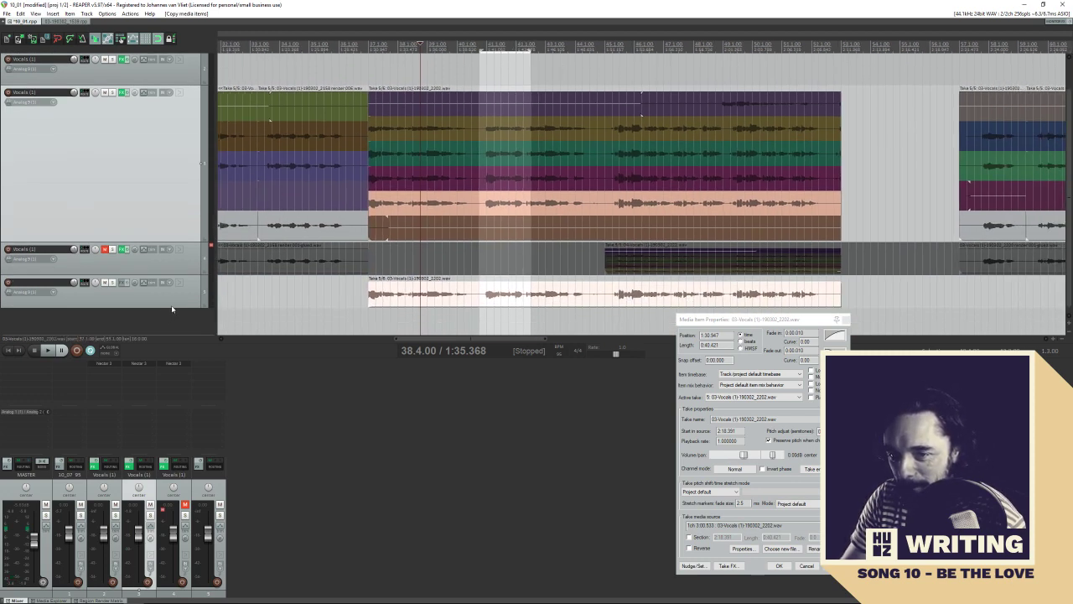
left_click_drag(172, 308, 173, 340)
scroll(489, 119, "down", 3)
scroll(490, 119, "right", 2)
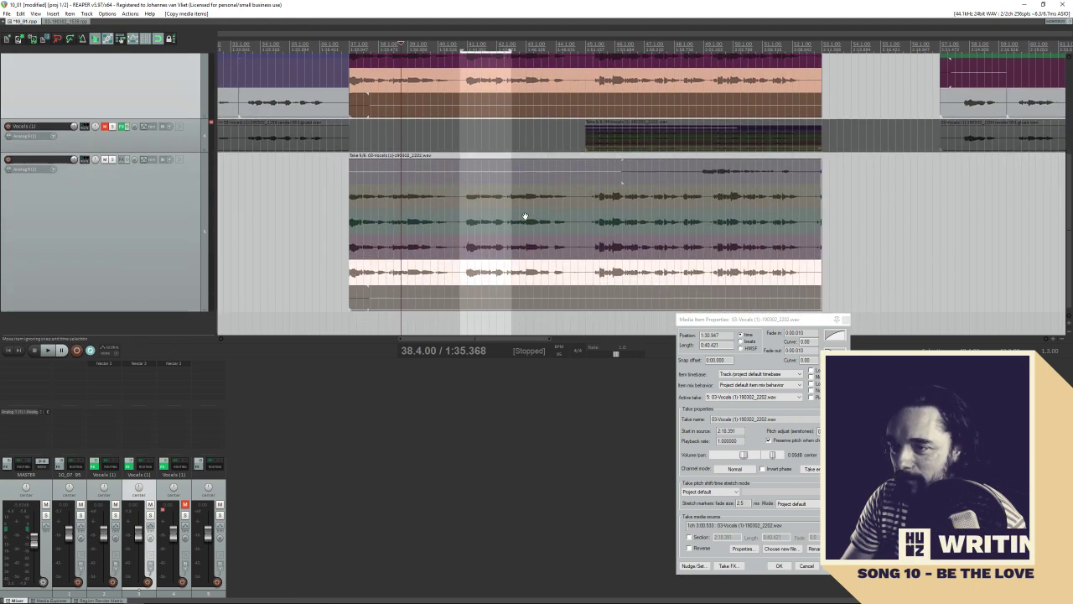
Extend the copied item's start back to 1:30.315 and play it from there
mouse_move(305, 272)
left_mouse_down()
mouse_move(274, 280)
mouse_move(294, 285)
left_mouse_up()
key("space")
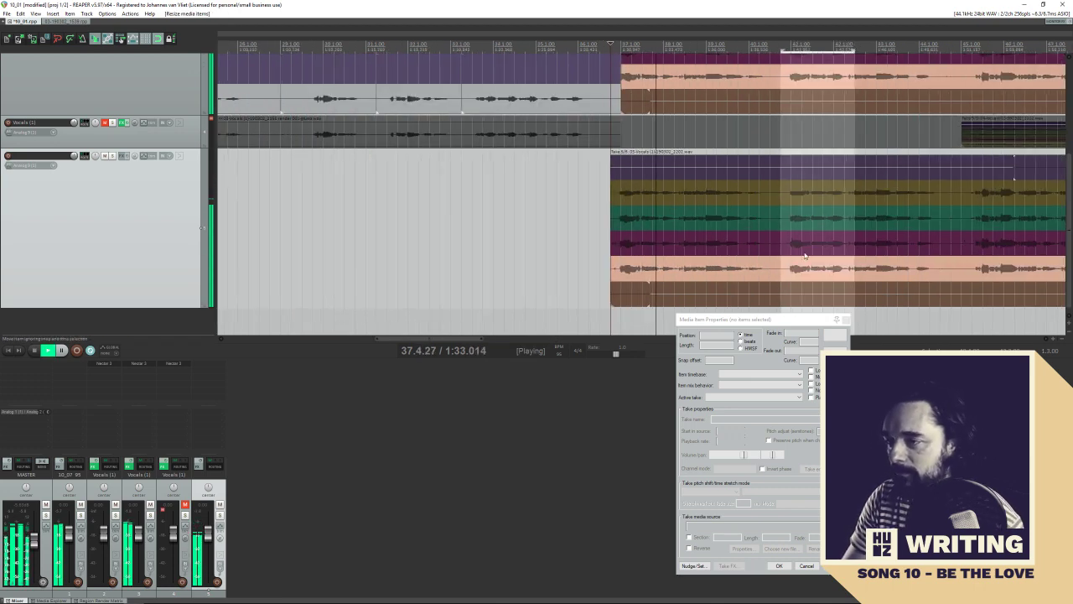
scroll(532, 242, "up", 3)
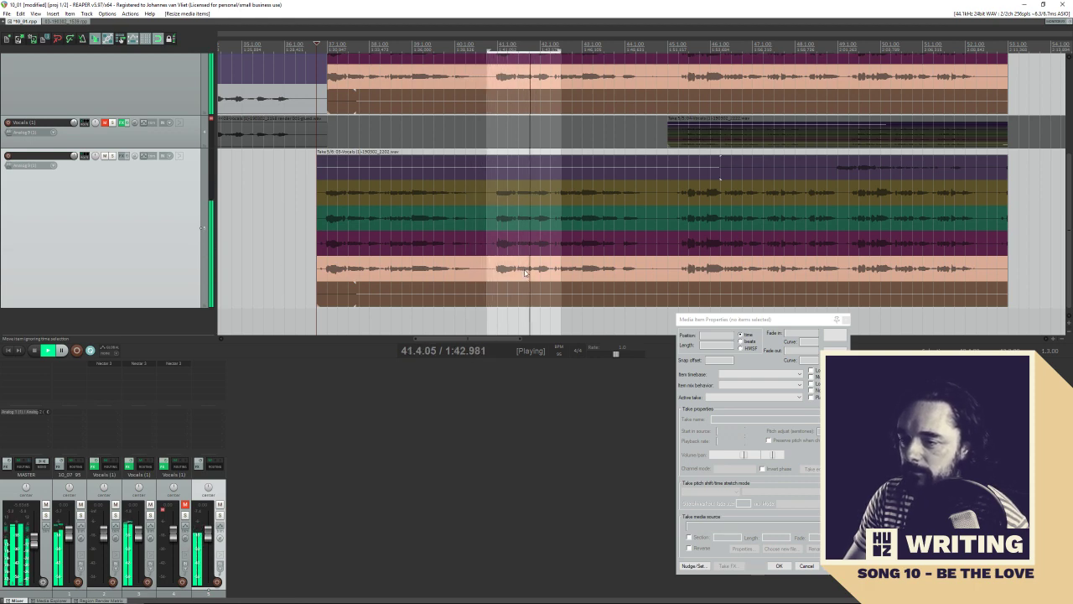
Turn off repeat playback and continue listening to the copied item's take 5 past bar 42
left_click(558, 271)
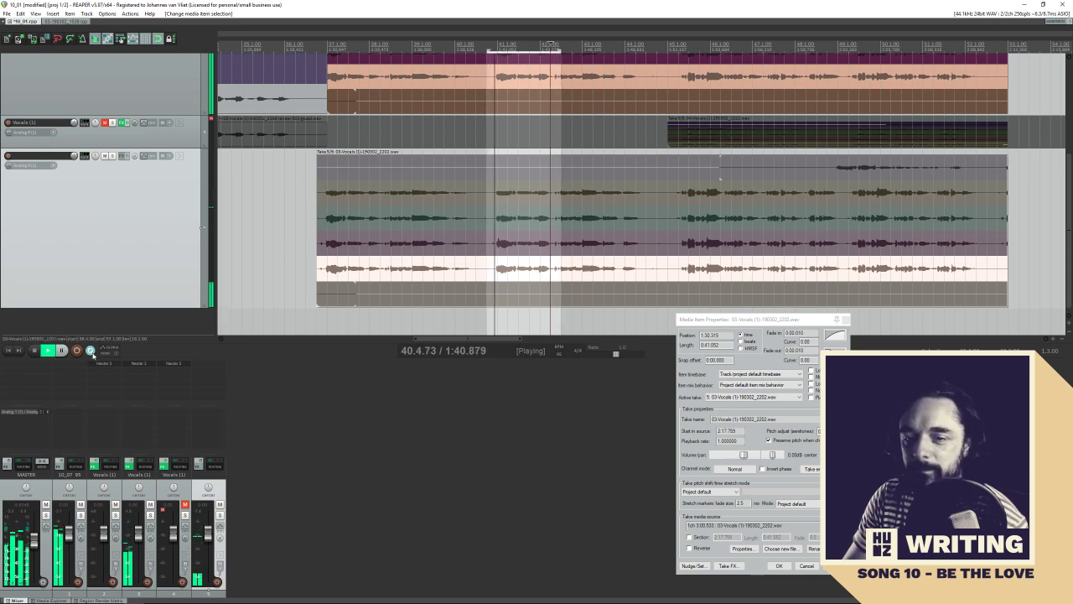
left_click(553, 254)
left_click(578, 266)
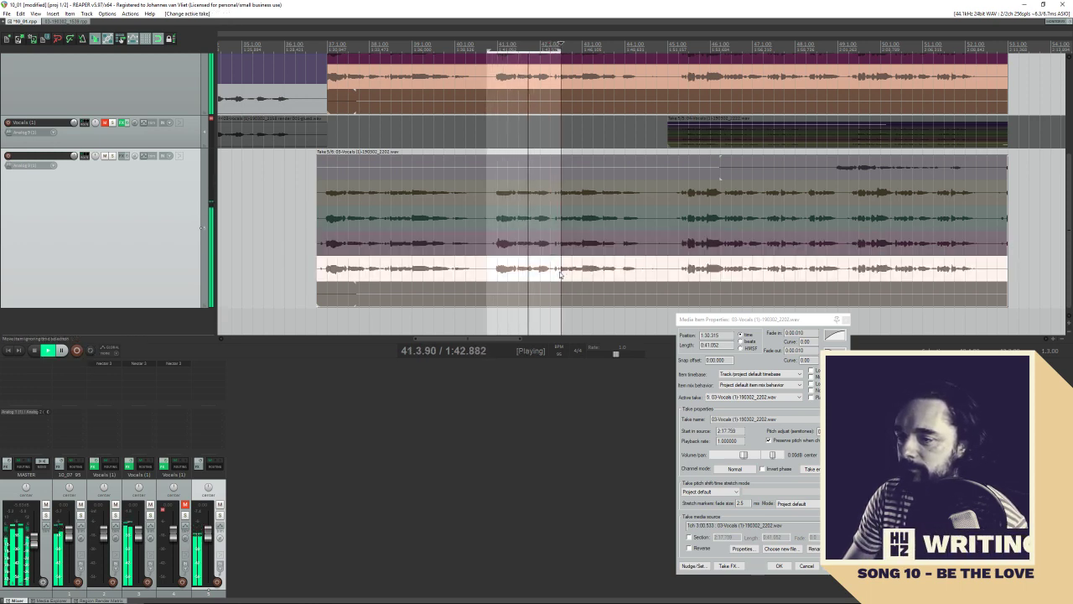
scroll(551, 264, "right", 3)
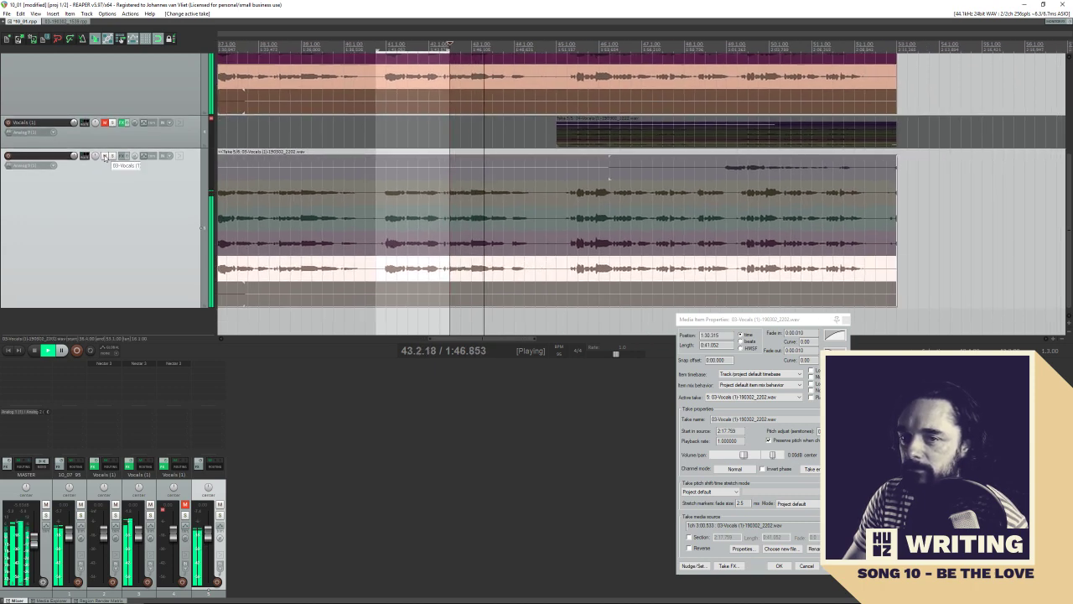
Solo the new track briefly, unsolo it, and mute the original Vocals (1) track that holds the multi-take item
left_click(106, 156)
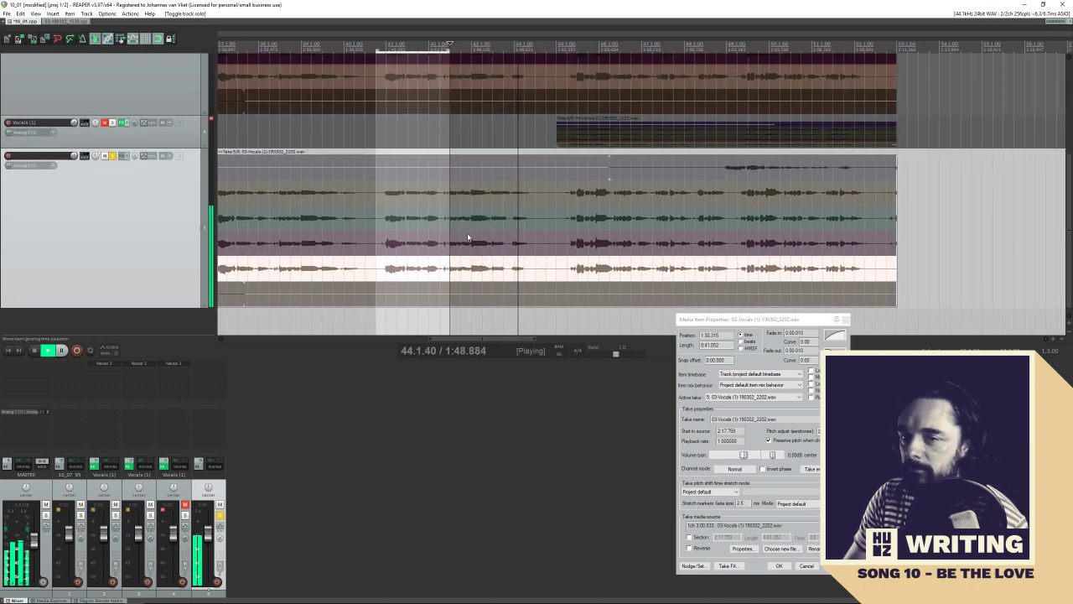
scroll(271, 263, "up", 3)
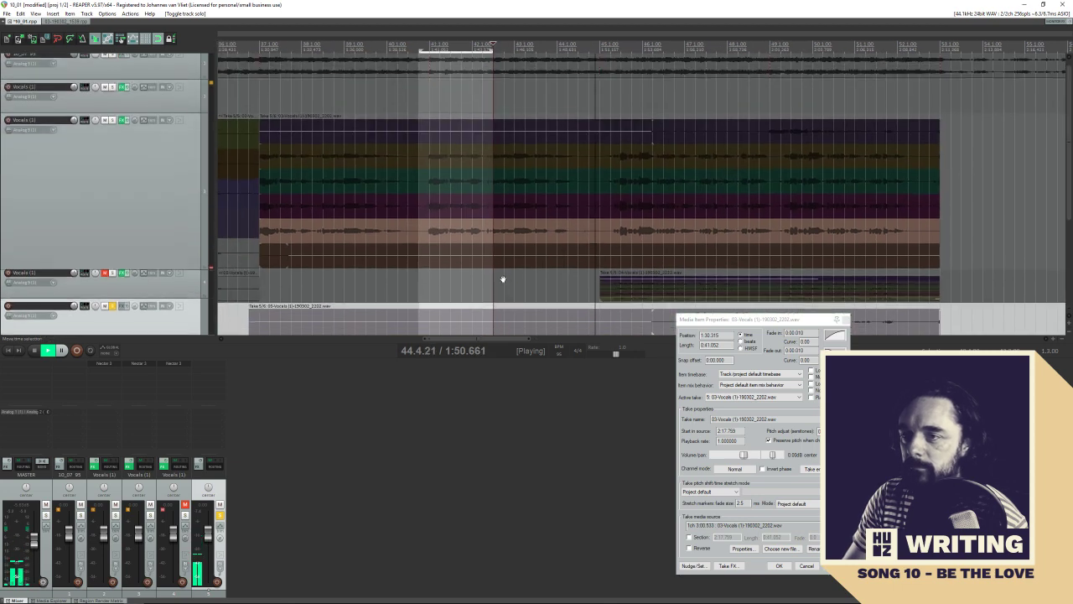
left_click(112, 315)
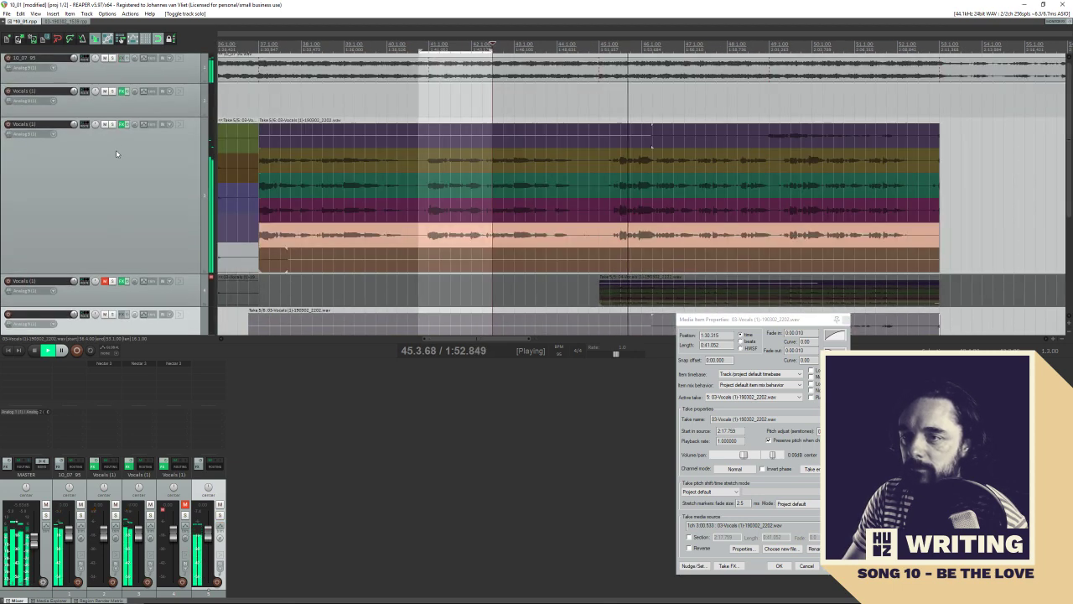
left_click(104, 124)
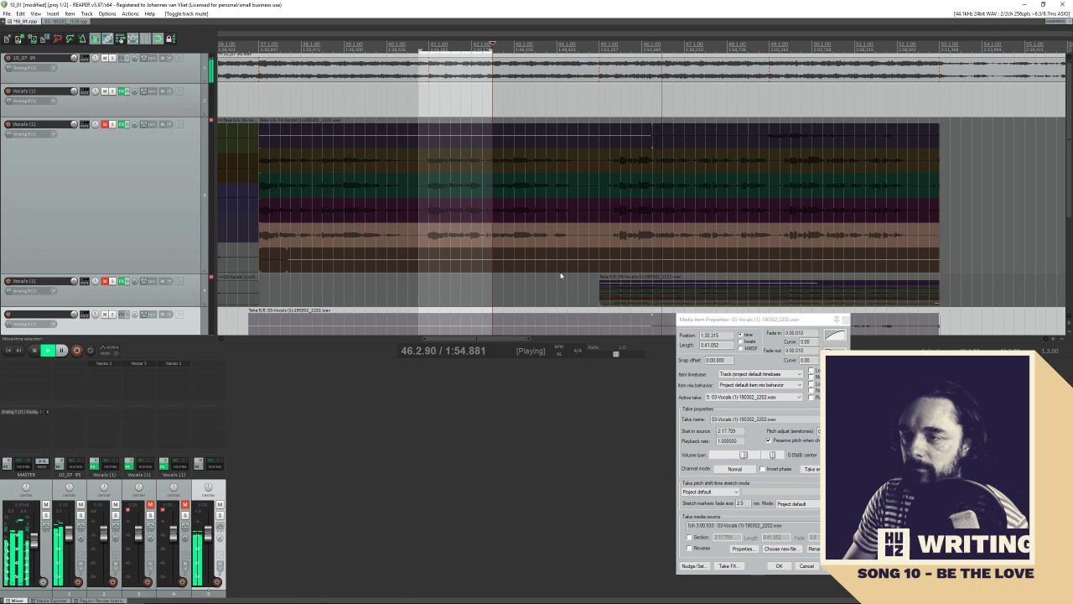
scroll(562, 276, "down", 4)
scroll(514, 172, "right", 2)
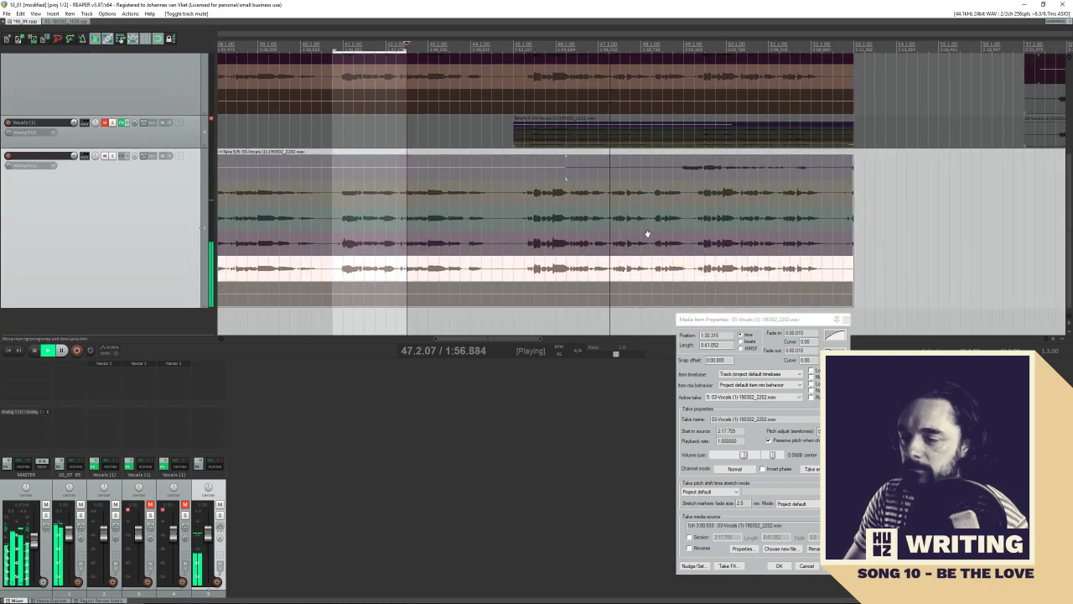
scroll(576, 217, "right", 2)
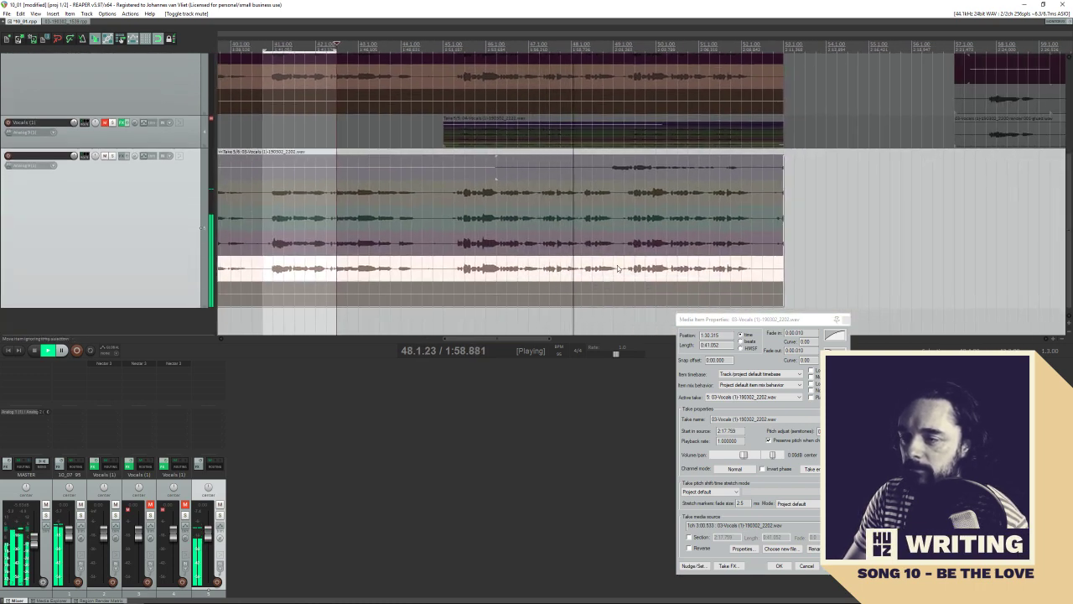
Raise the new track's volume to about +7 dB while playing the rest of take 5
mouse_move(74, 157)
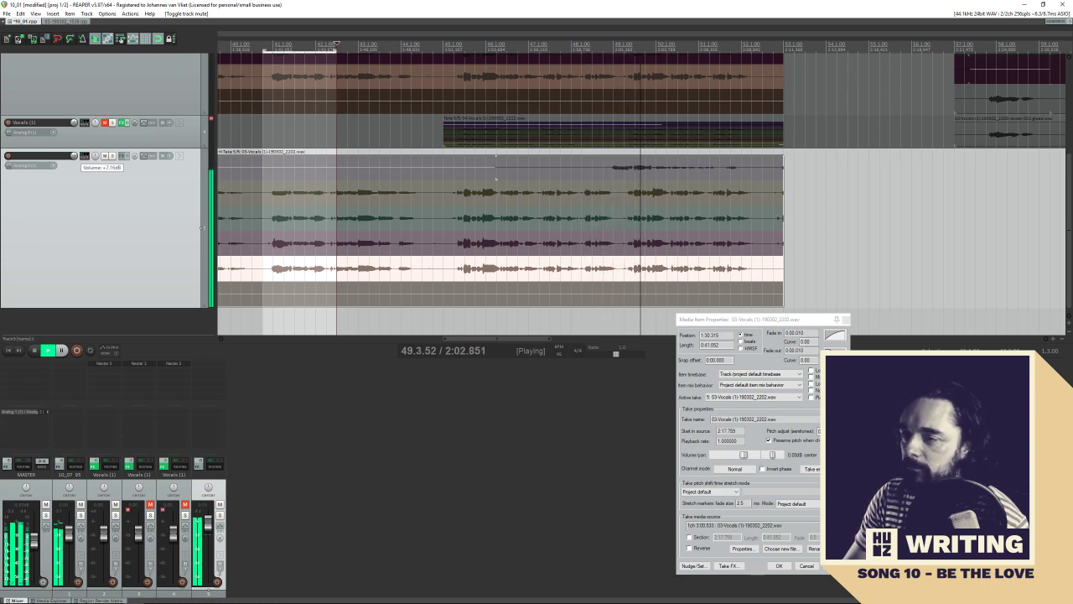
scroll(74, 156, "up", 1)
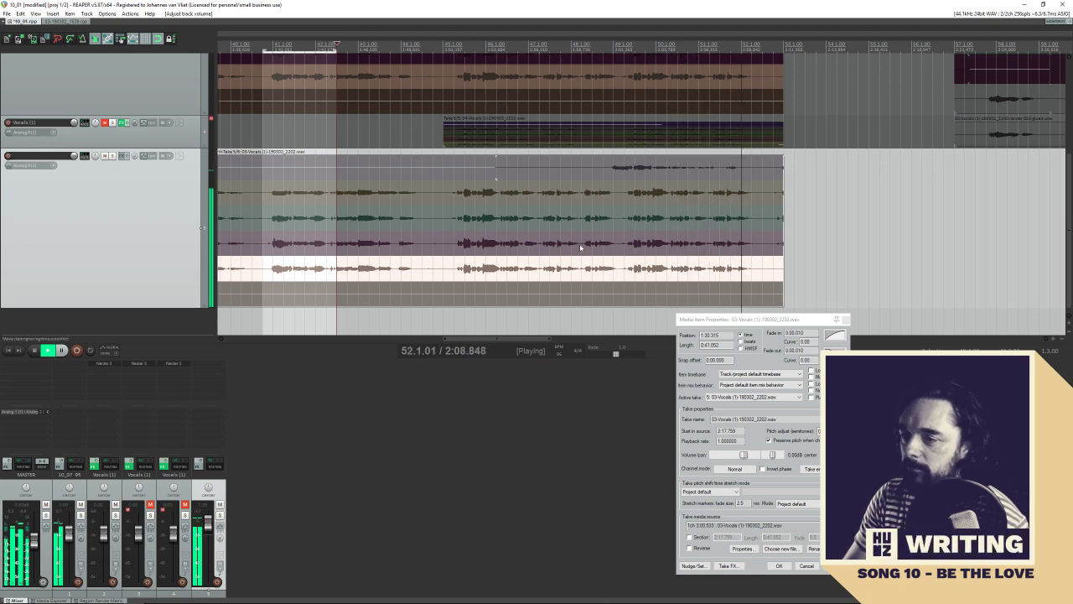
key("space")
Split the new track's item at bar 45, with take 5 active before and take 4 after, and lower the track volume slightly
left_click(445, 247)
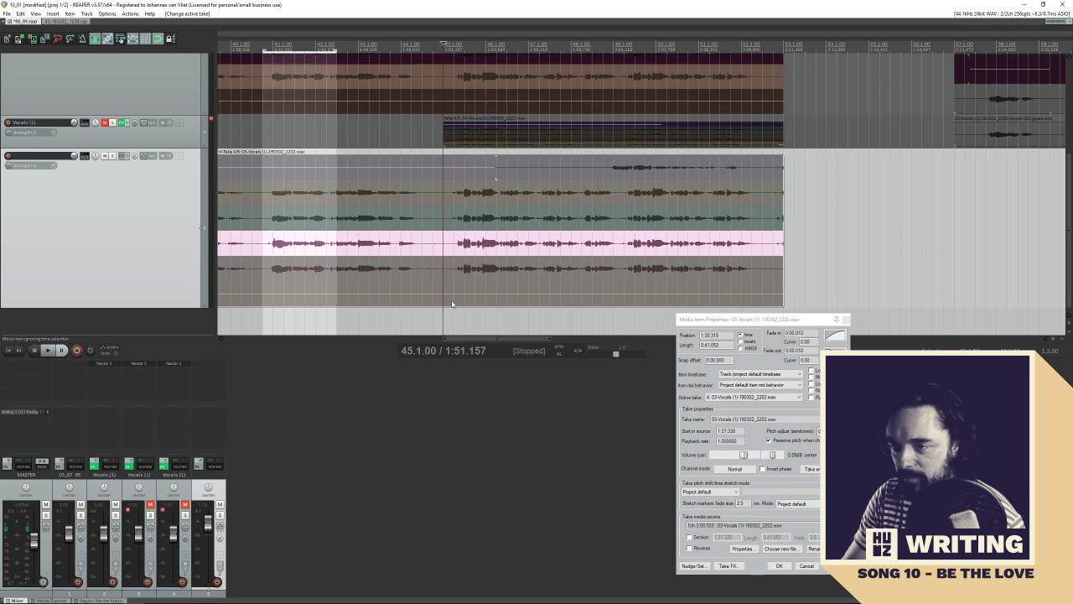
key("s")
left_click(454, 245)
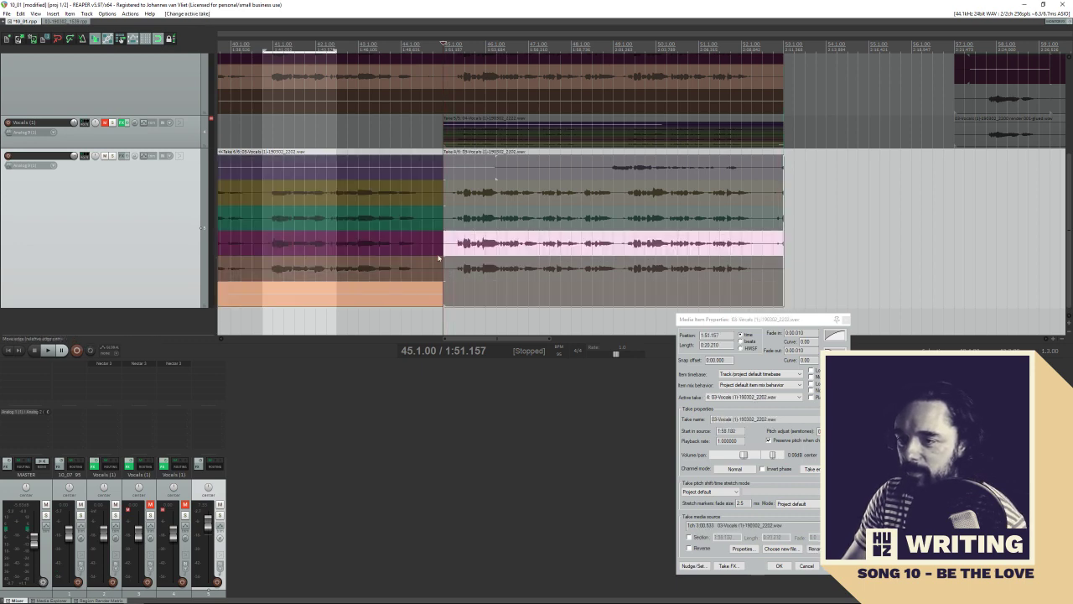
key("space")
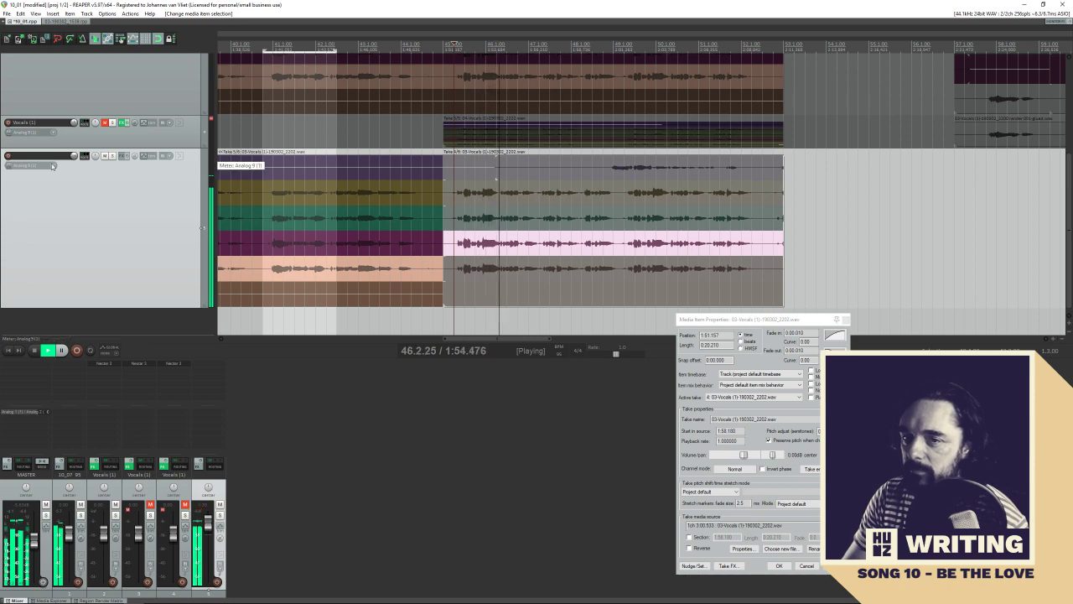
scroll(78, 159, "down", 2)
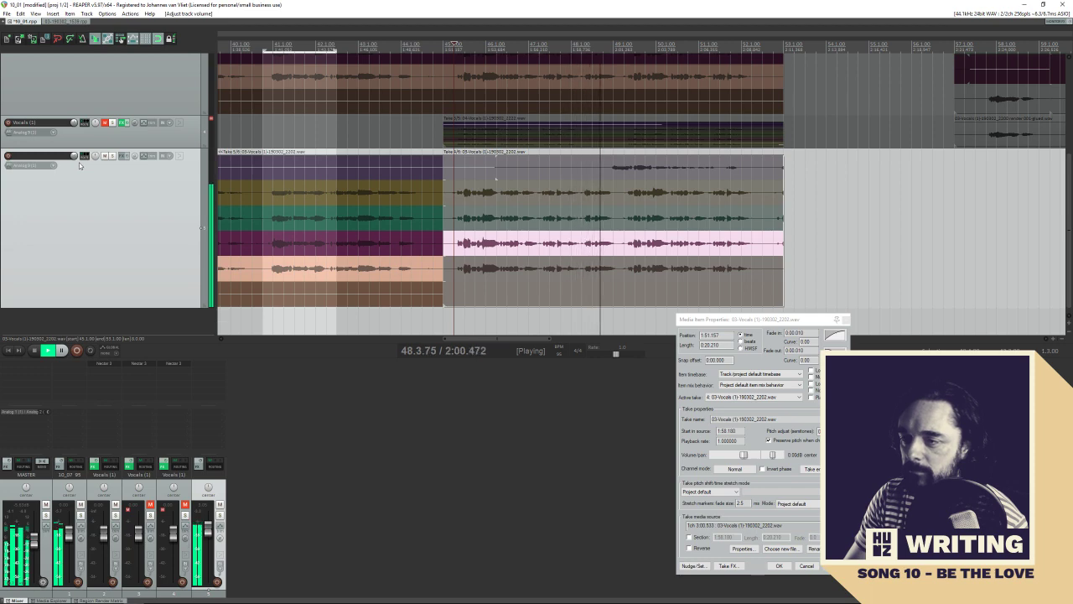
Split the part after bar 45 at 49.2.00, using take 4 before the cut and take 5 after it, and play across it
left_click(625, 269)
key("s")
key("space")
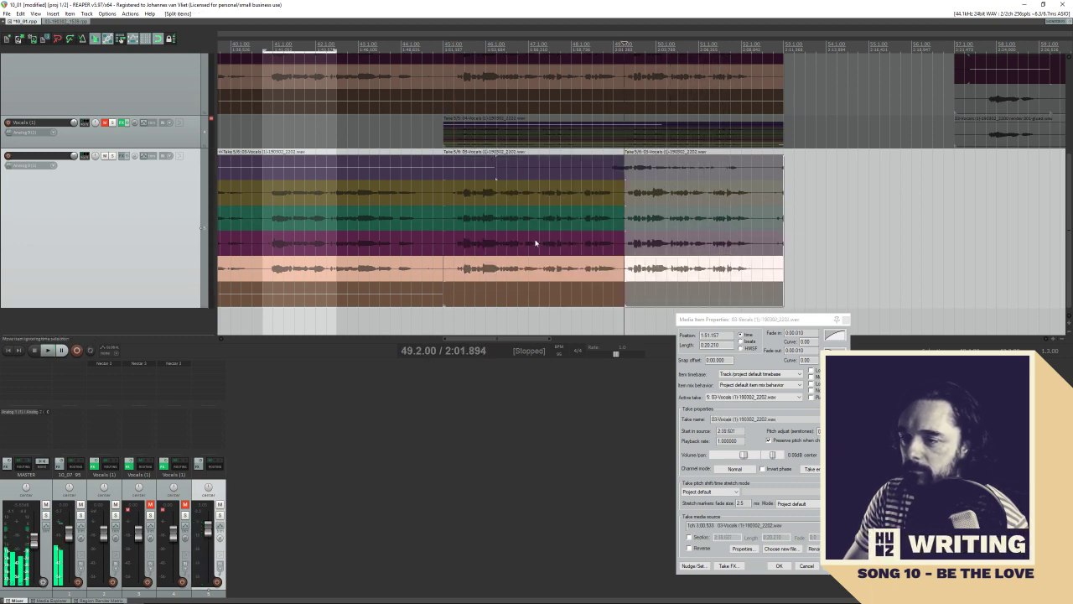
left_click(536, 243)
key("space")
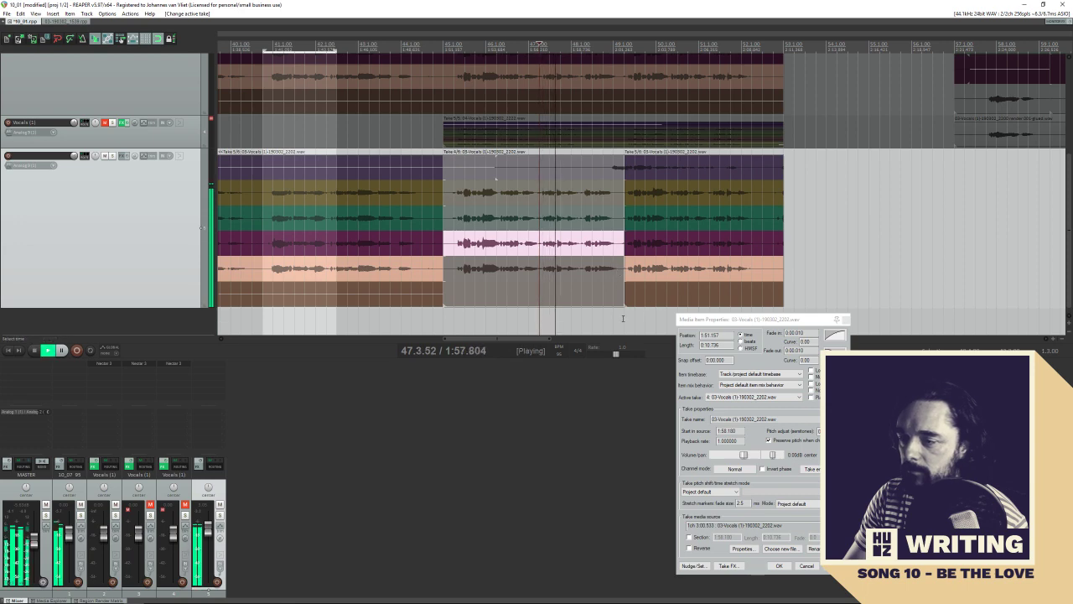
left_click(624, 318)
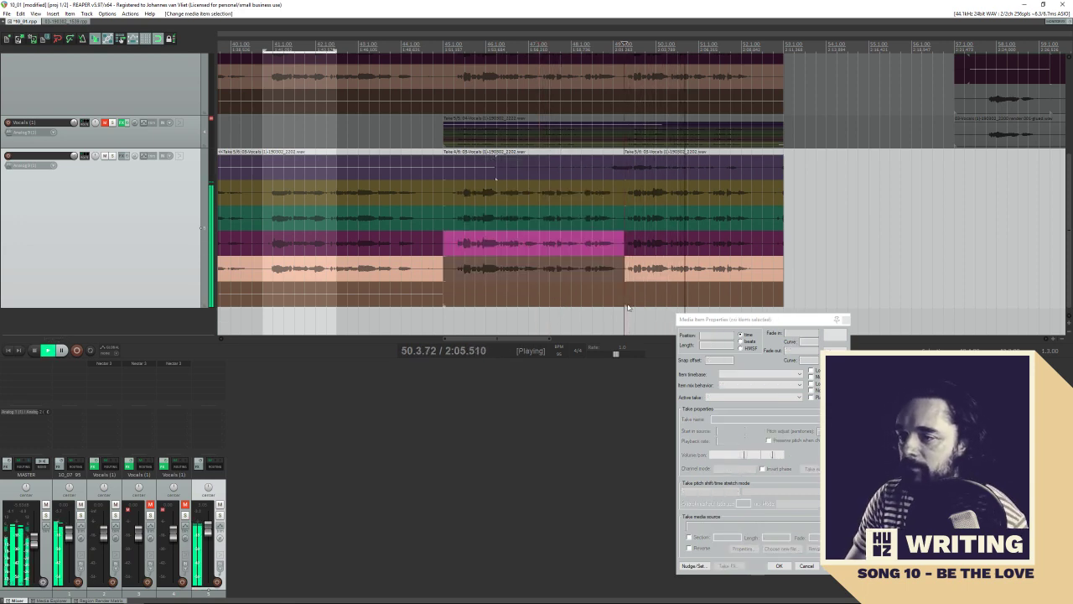
Split the take 4 section at about 48.2.00 and make take 5 active in the short piece after the cut
left_click(599, 301)
left_click(580, 246)
key("s")
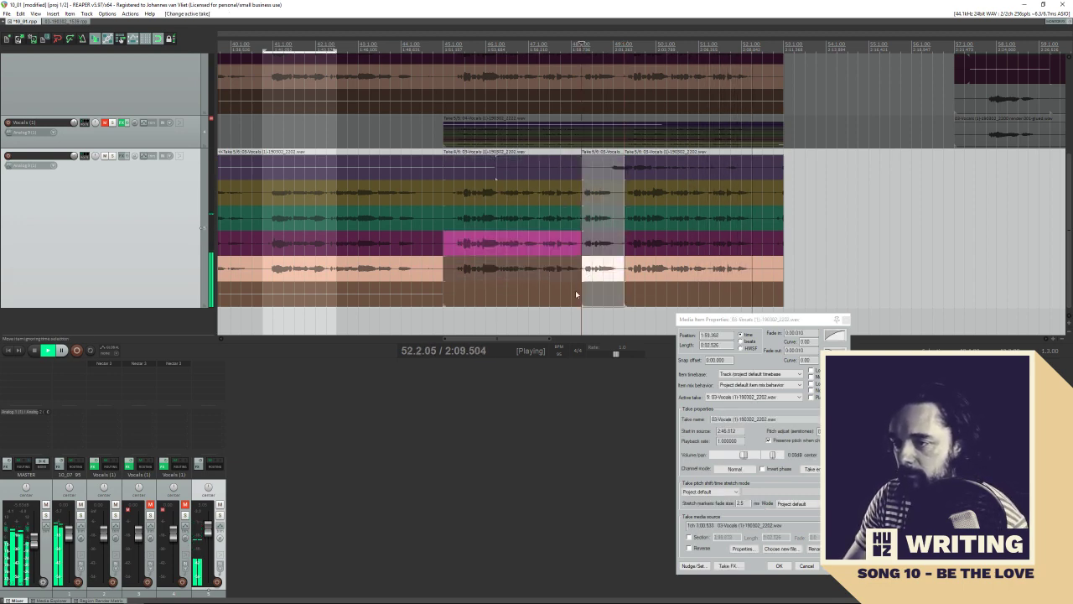
Split the last section at 51.2.00, with take 5 active before the cut and take 3 after it, and play from the cut
left_click(580, 321)
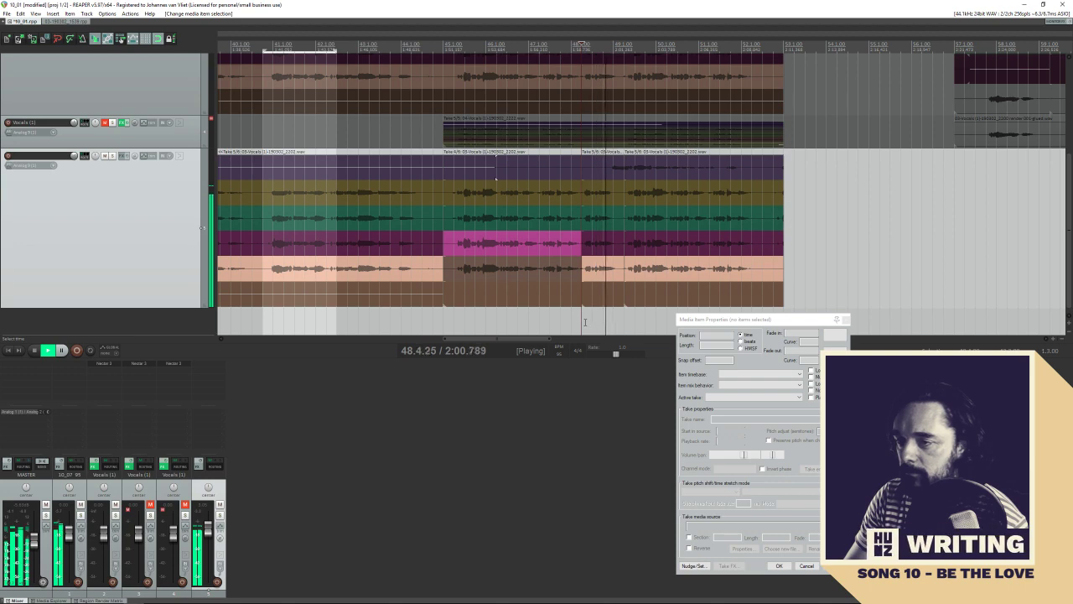
key("space")
left_click(712, 222)
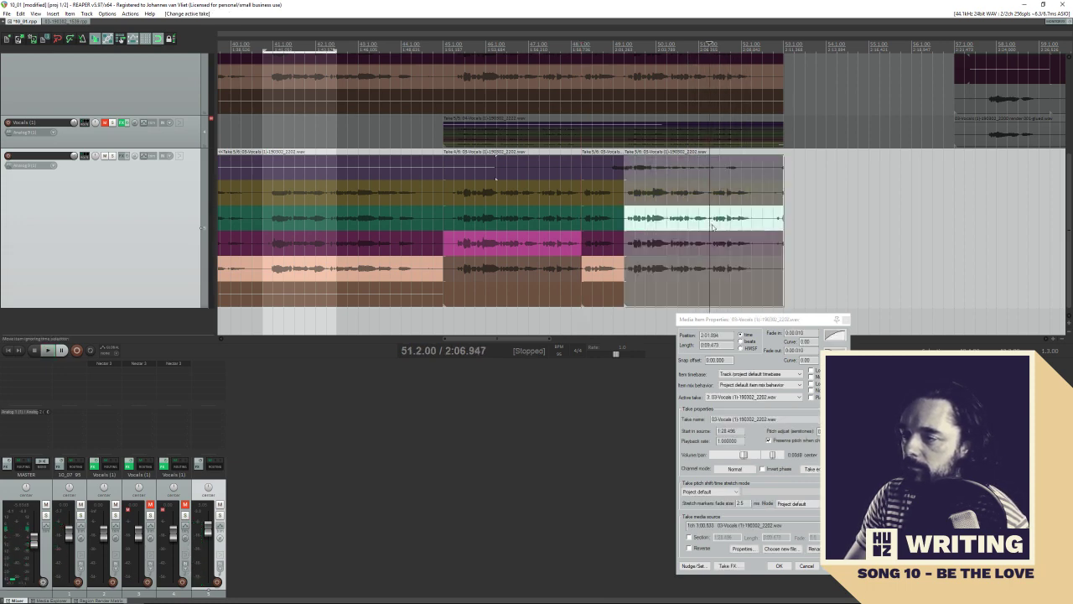
key("s")
left_click(679, 268)
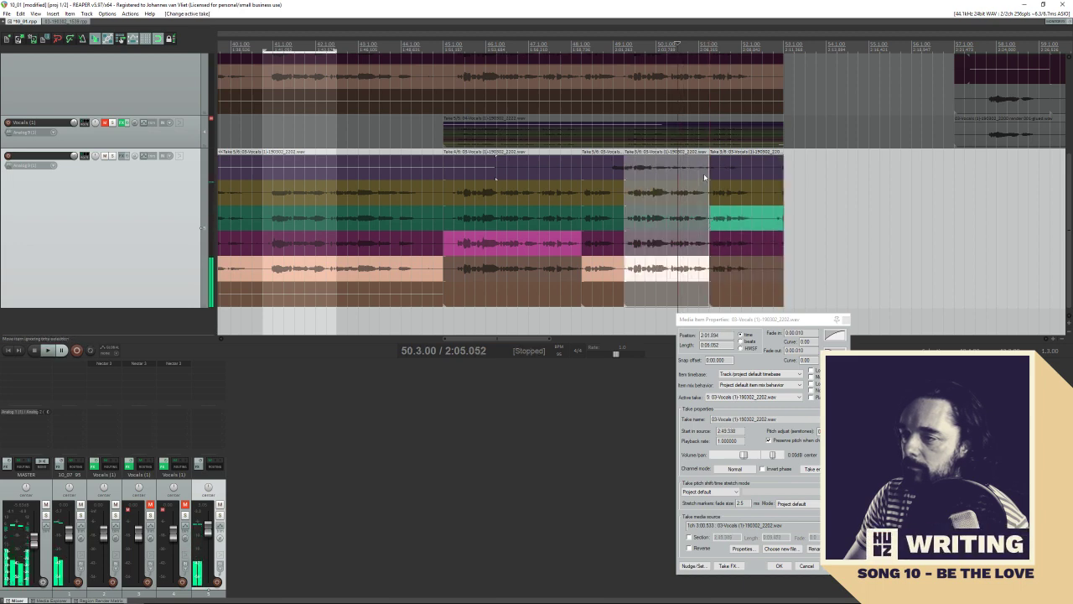
left_click(709, 307)
key("space")
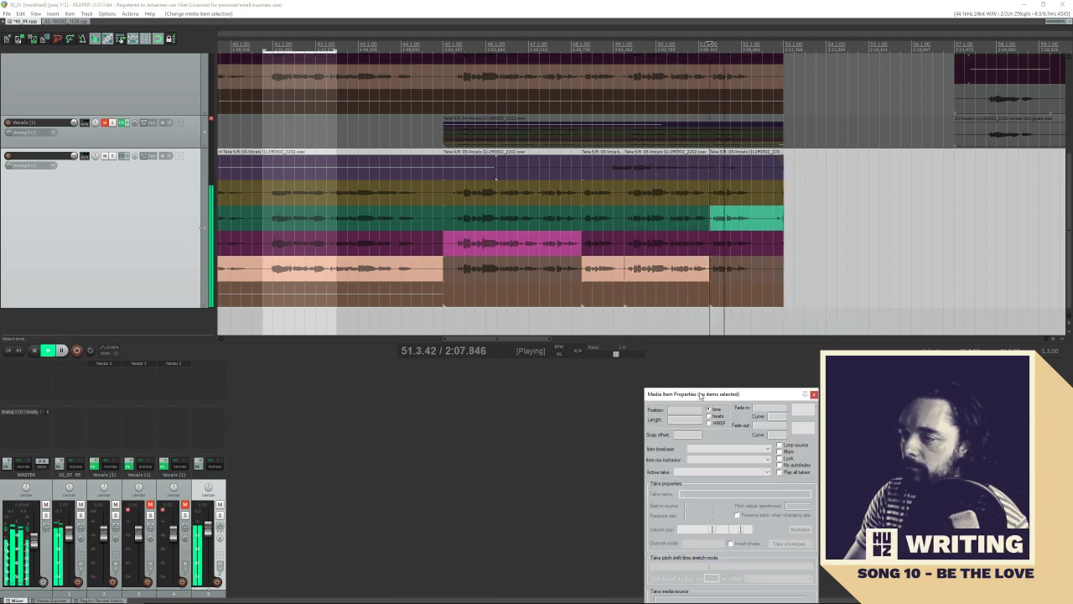
Try take 4 and take 2 in the piece after 51.2.00, playing each from the cut and undoing the accidental item move
key("space")
left_click_drag(718, 257, 710, 310)
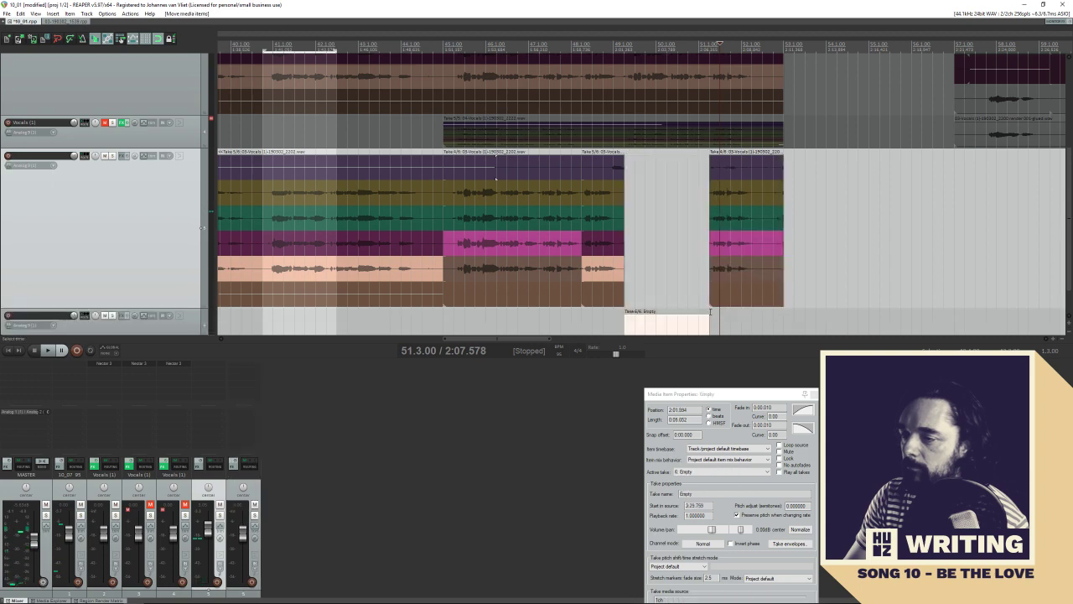
key("ctrl+z")
key("space")
left_click(671, 260)
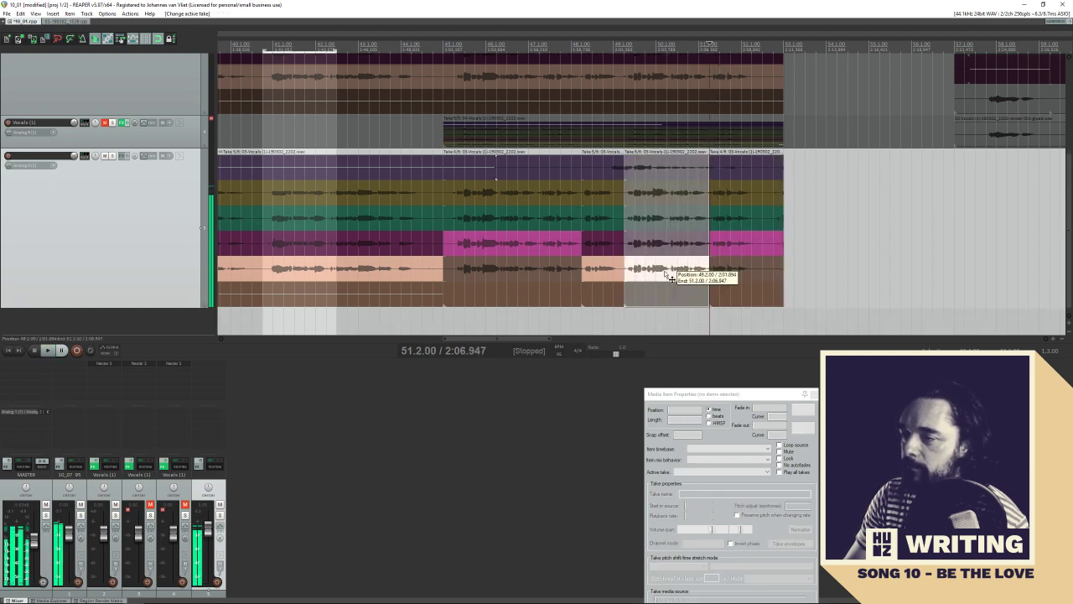
left_click(711, 317)
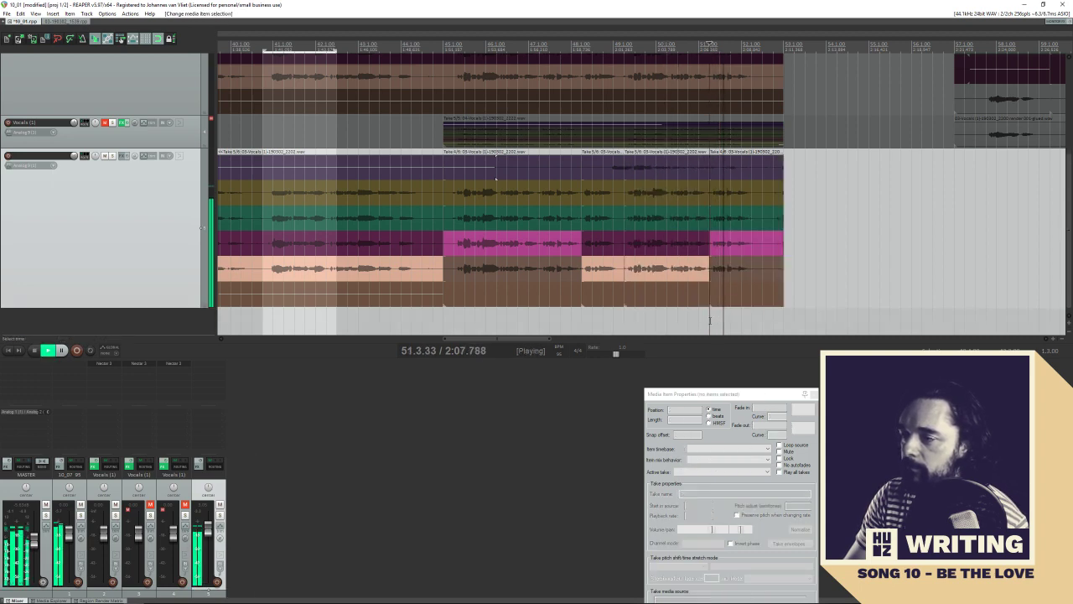
left_click(716, 230)
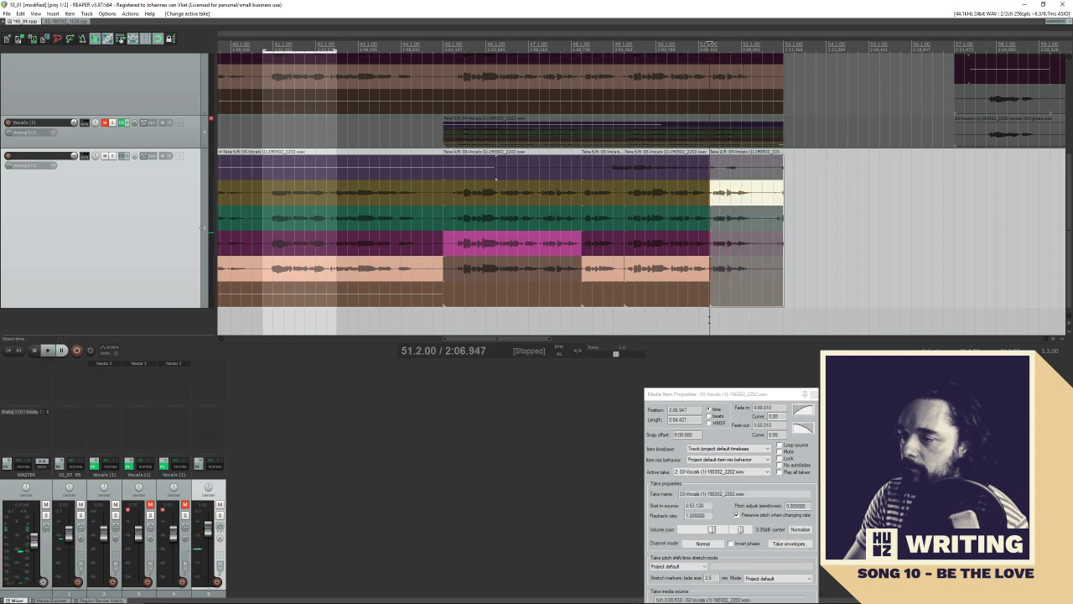
left_click(733, 192)
left_click(708, 319)
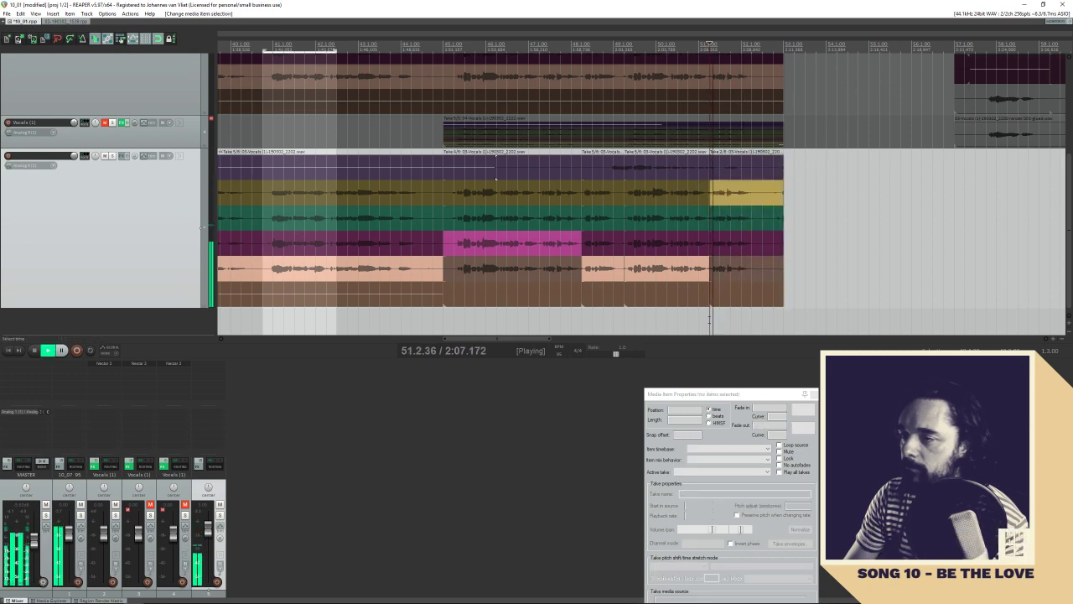
Make take 5 active in the piece after 51.2.00 and play it from the cut
left_click(737, 268)
key("space")
left_click(710, 322)
key("space")
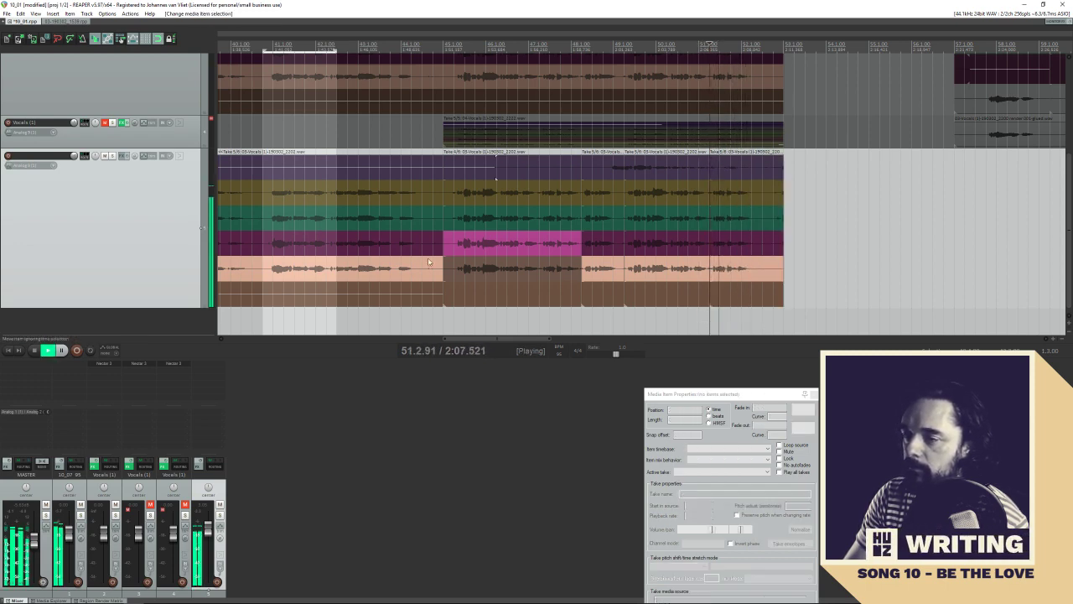
Compare take 5 and take 3 in the section before bar 45 by playing each around bar 43
scroll(450, 259, "left", 4)
key("space")
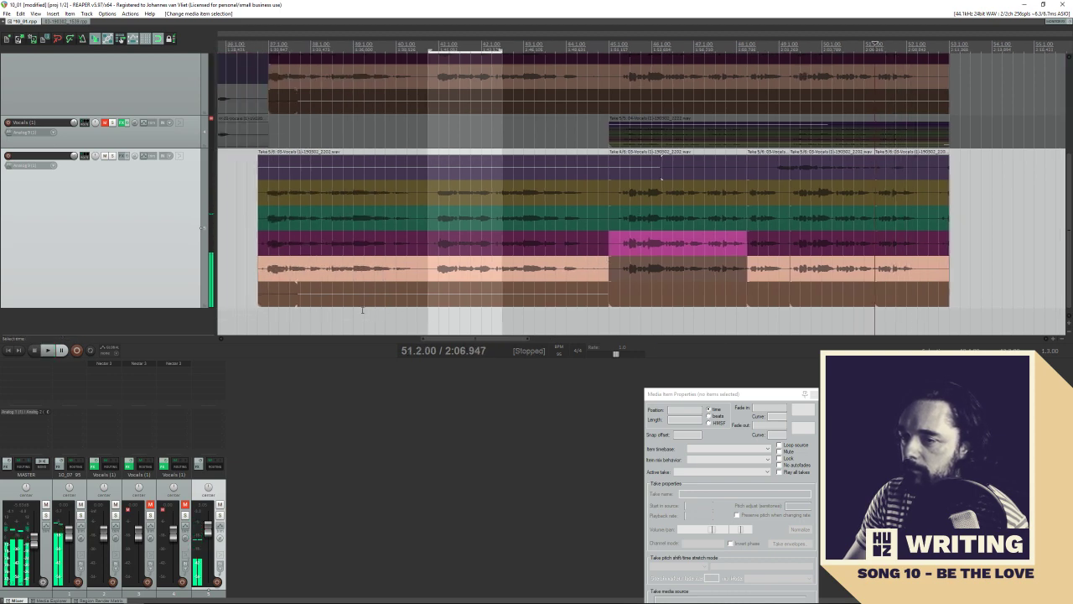
left_click(529, 307)
key("space")
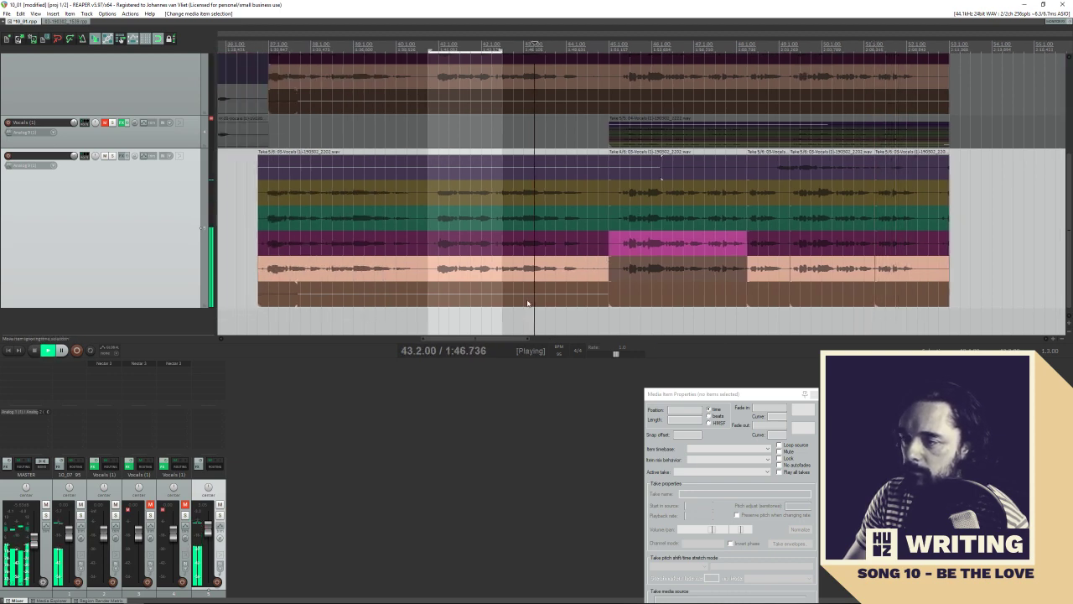
left_click(549, 220)
key("space")
key("space")
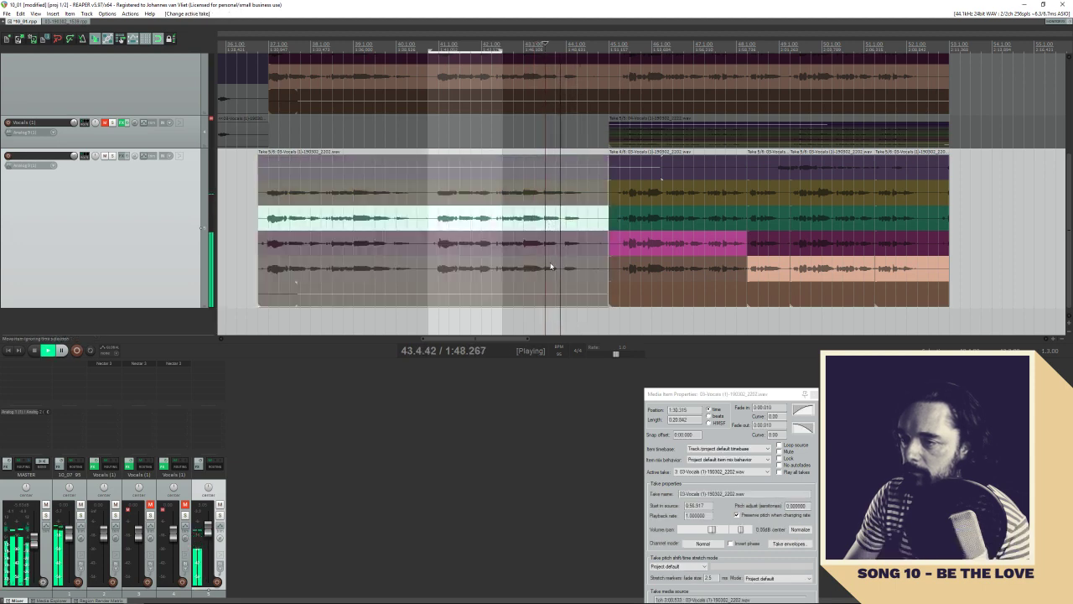
scroll(545, 249, "up", 4)
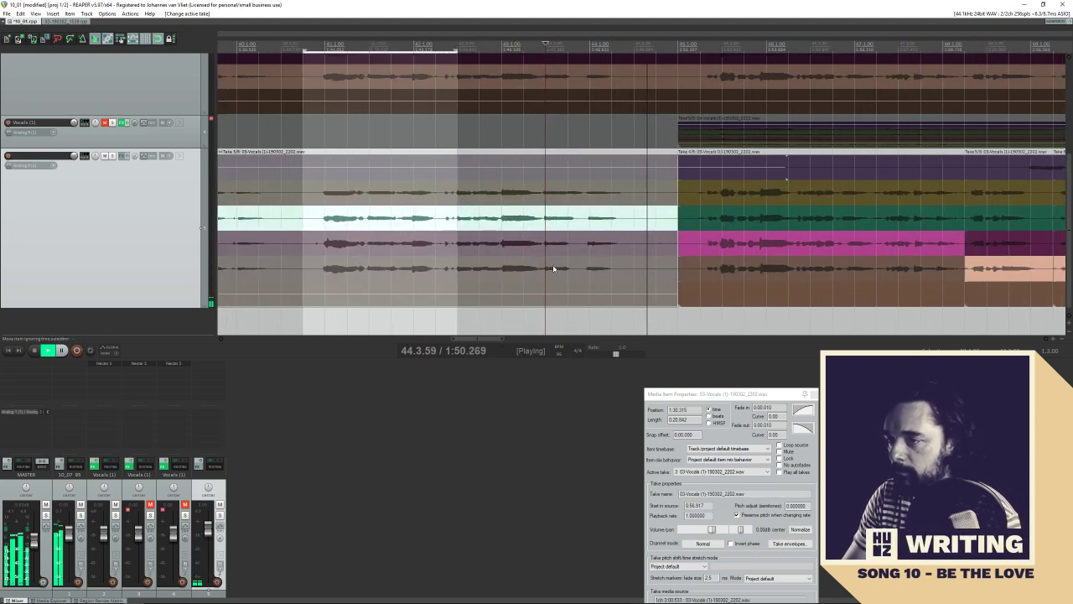
left_click(524, 319)
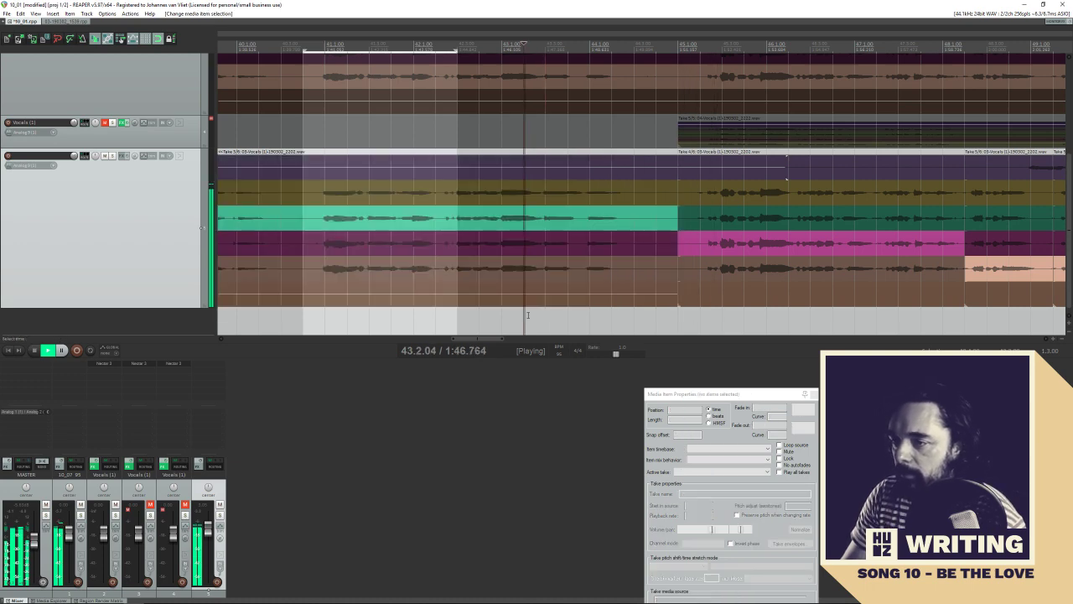
Listen to take 5 again around bar 43, then play take 3 there and from bar 41
left_click(555, 269)
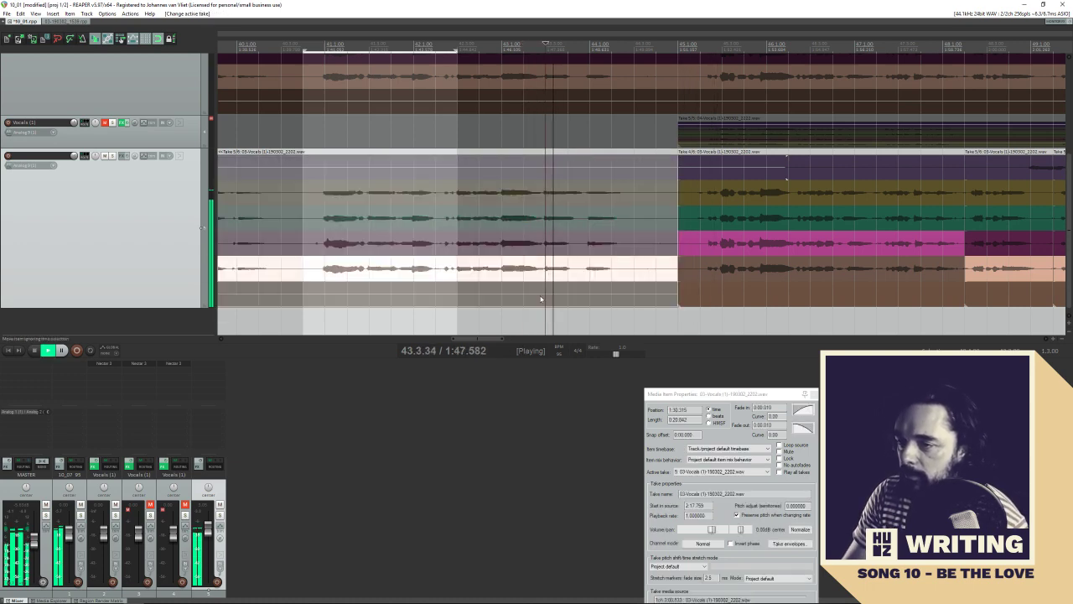
left_click(499, 222)
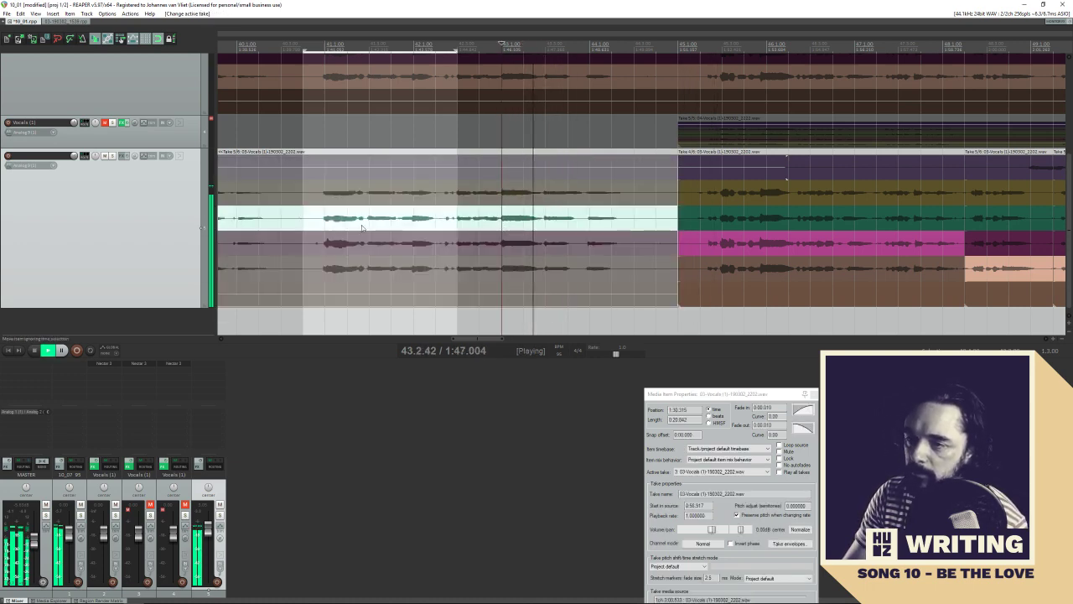
left_click(326, 223)
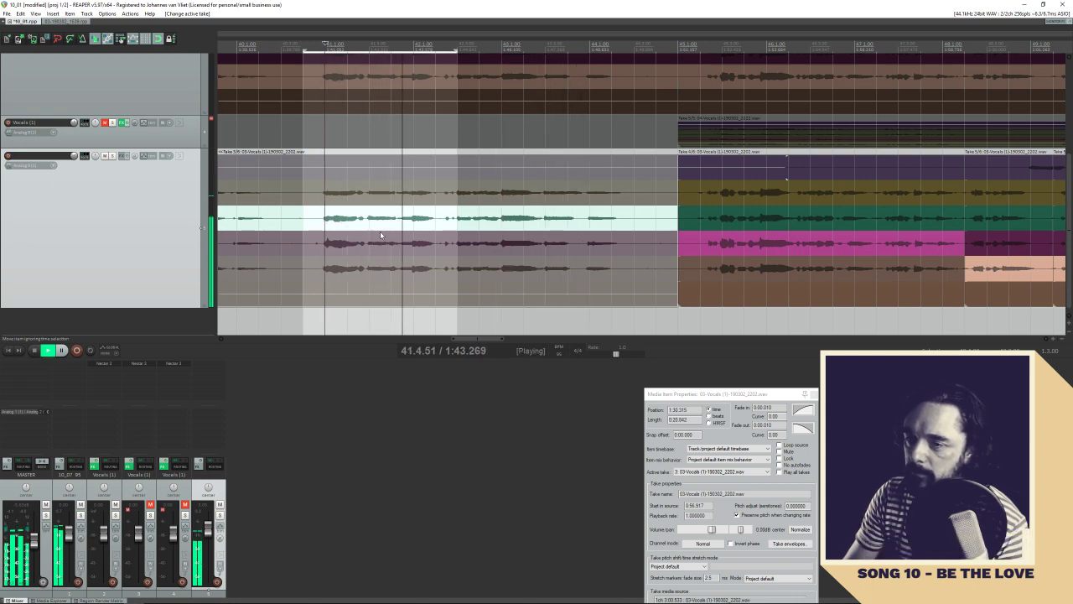
Split the section before bar 45 at 42.2.00, with take 5 active before the cut and take 3 after it, and play the result
key("space")
left_click(427, 278)
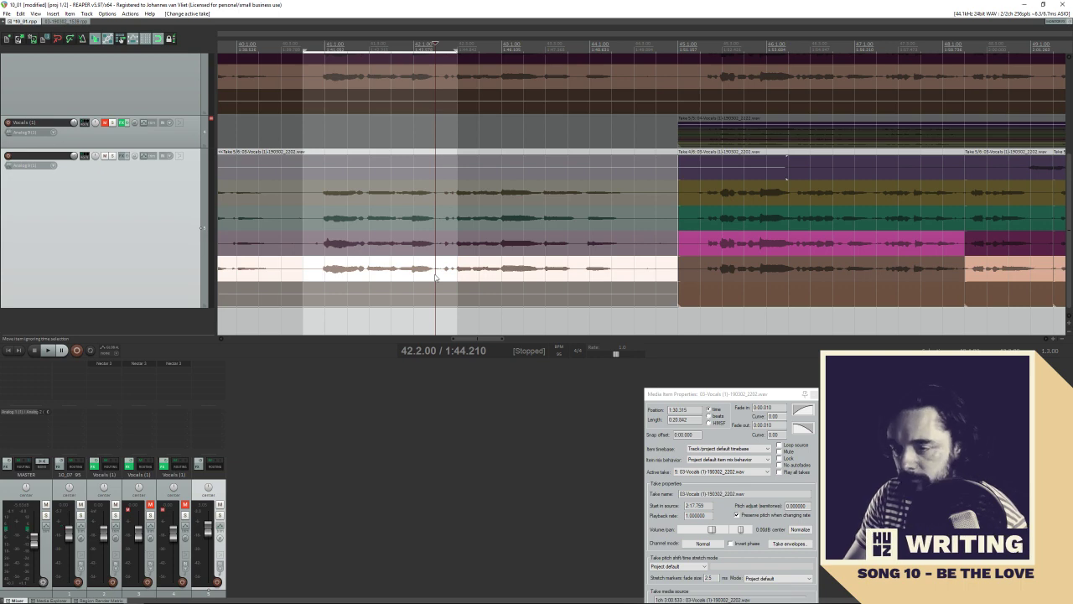
key("s")
left_click(455, 226)
key("space")
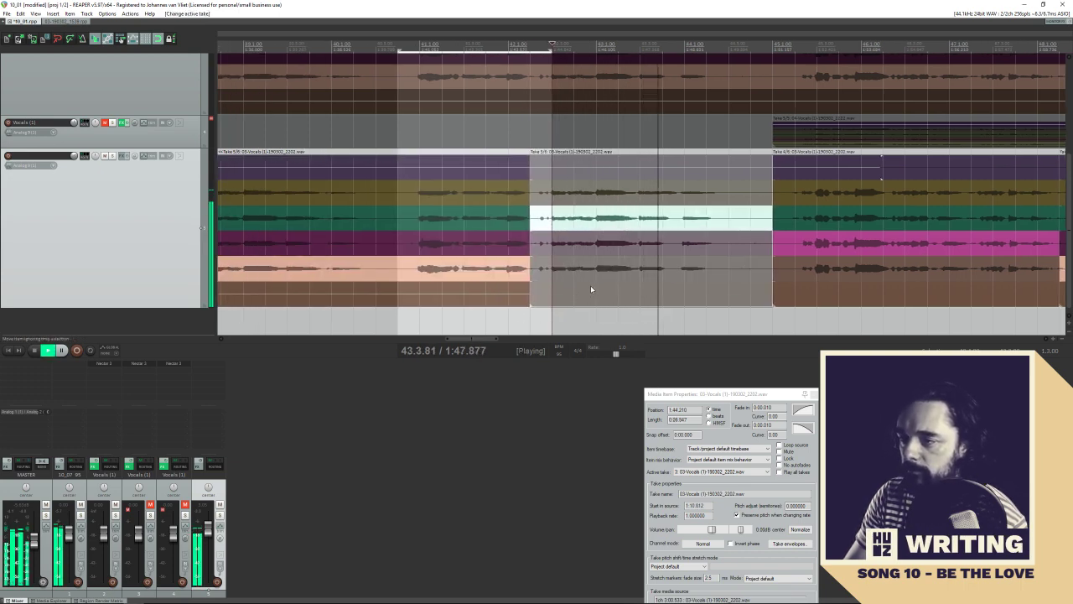
Play across the 42.2.00 cut from bar 41 and switch the piece after it to take 5 for comparison
left_click(423, 322)
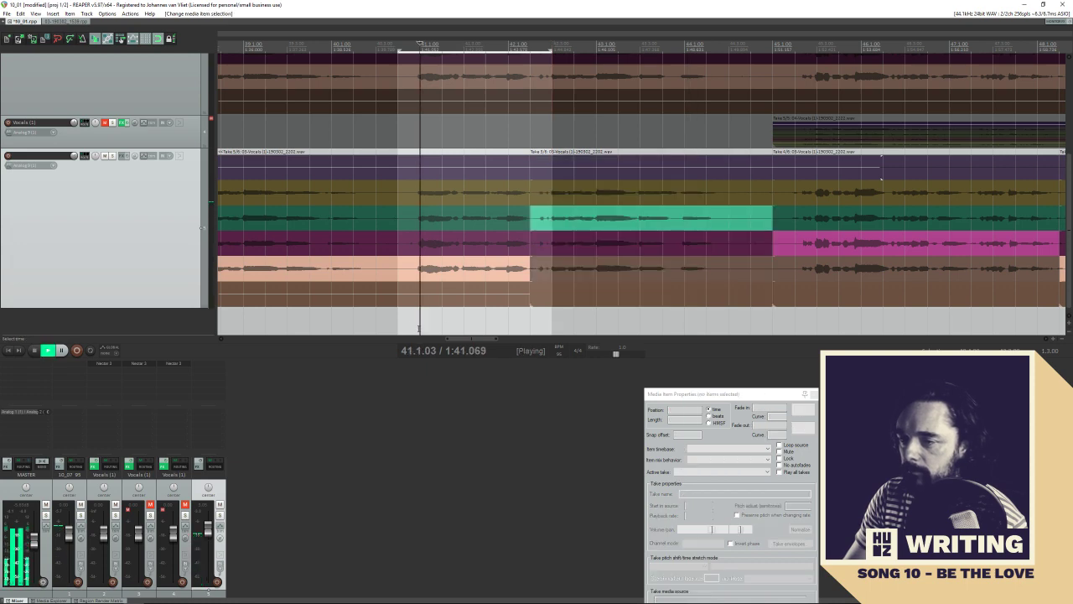
left_click(578, 268)
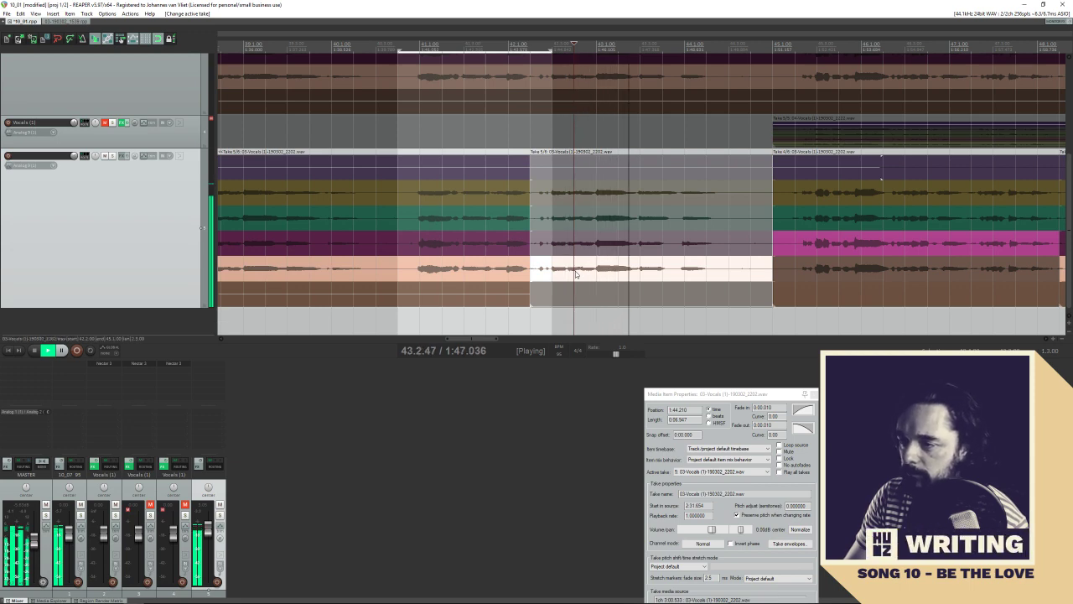
Split the comped vocal item at 43.1.00 and make take 3 active in the portion after the split
key("space")
left_click(596, 277)
key("s")
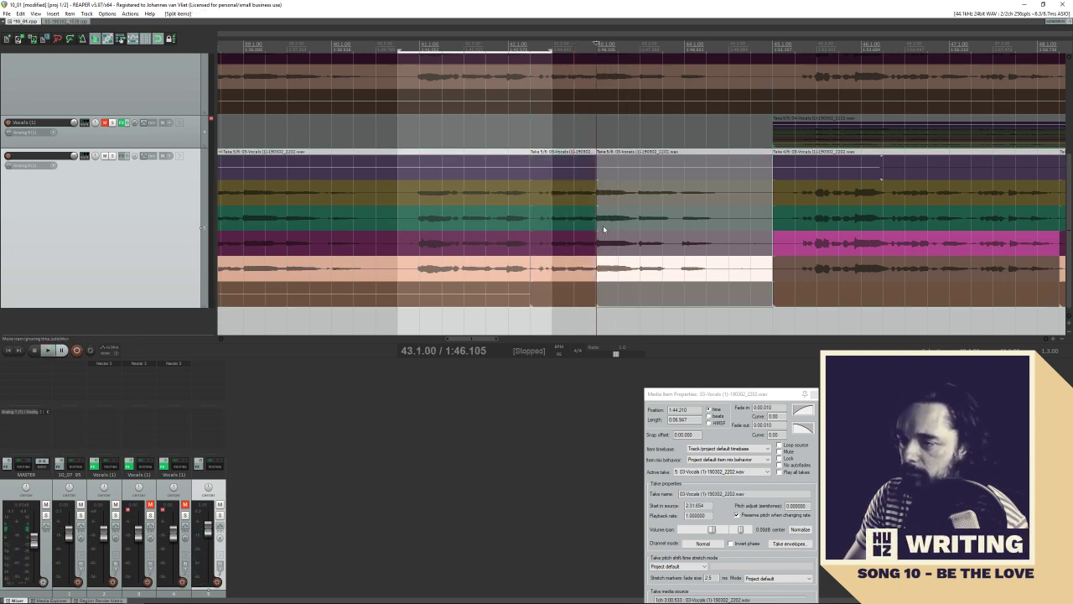
left_click(602, 225)
key("space")
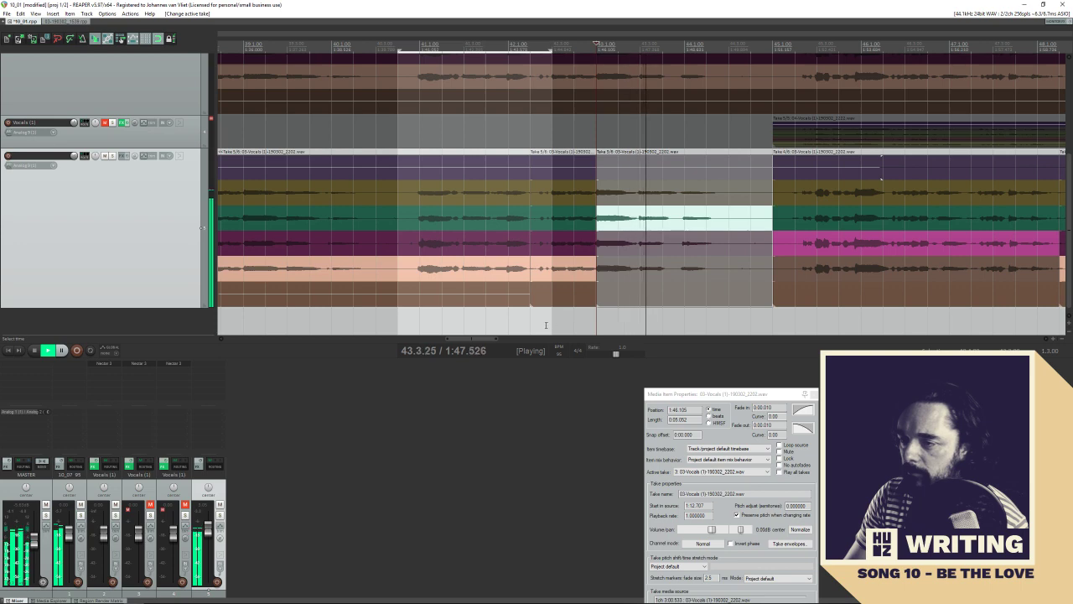
Play back the vocal comp from just before the new split through the following phrases
left_click(551, 323)
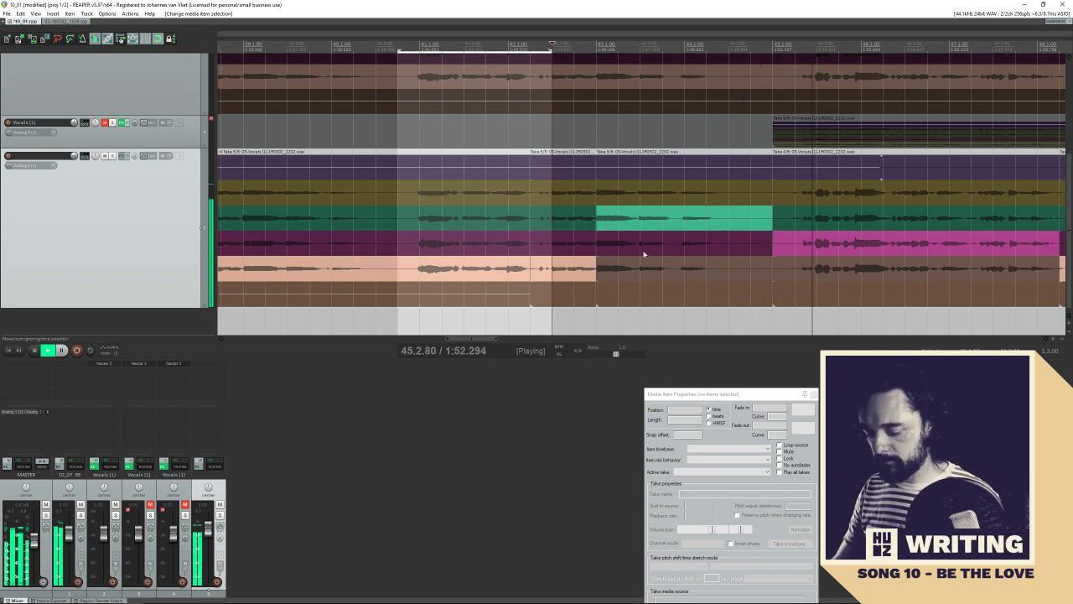
scroll(644, 253, "down", 3)
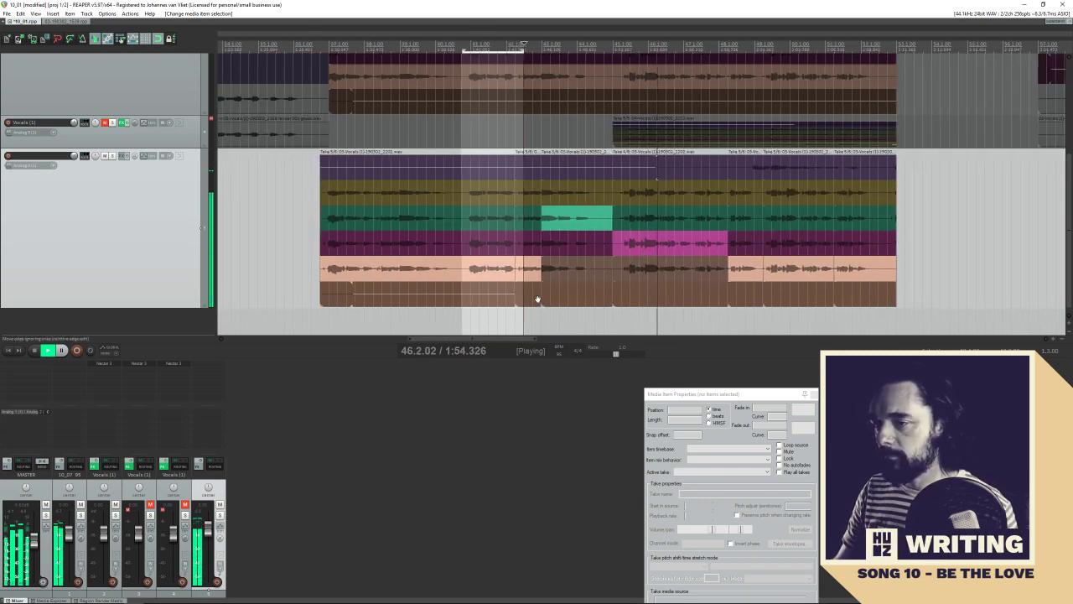
scroll(493, 294, "right", 1)
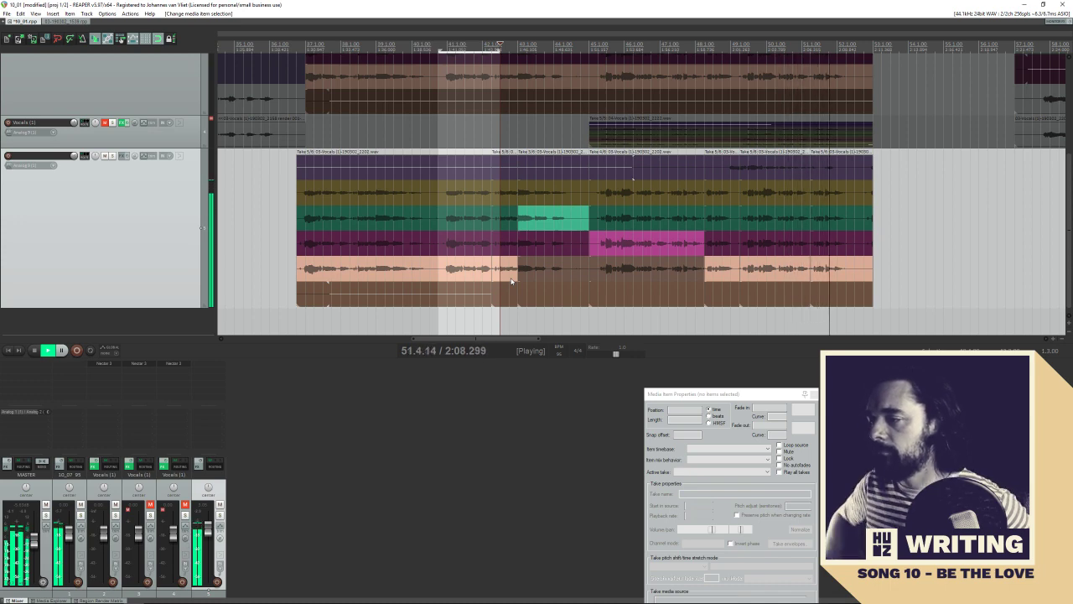
Select all seven pieces of the comped chorus vocal and render them as new takes
left_click(840, 283)
key("space")
left_click(775, 268, "ctrl")
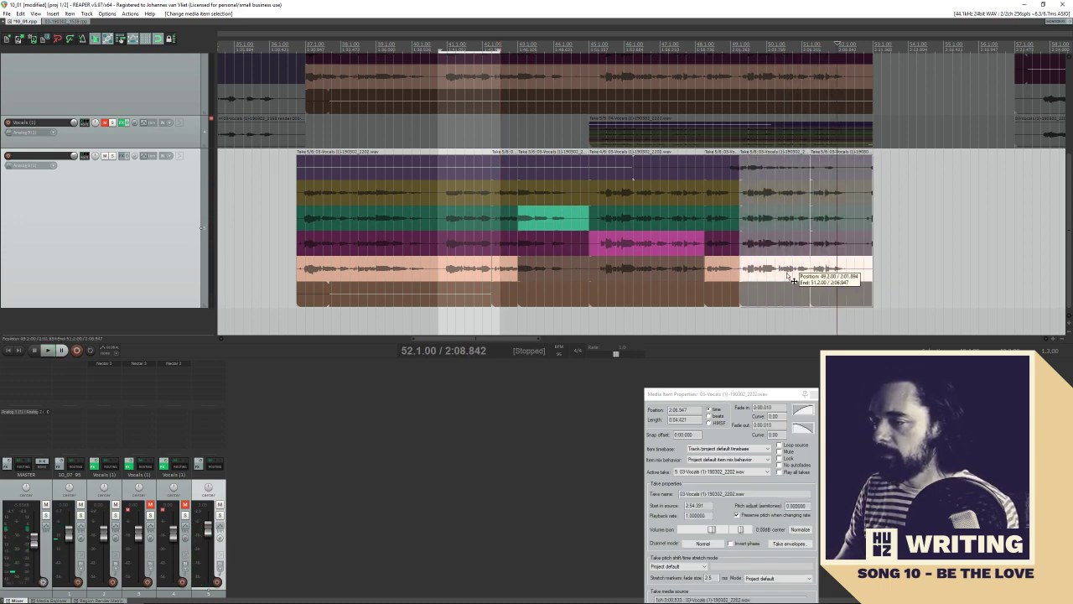
left_click(721, 252, "ctrl")
left_click(641, 234, "ctrl")
left_click(571, 218, "ctrl")
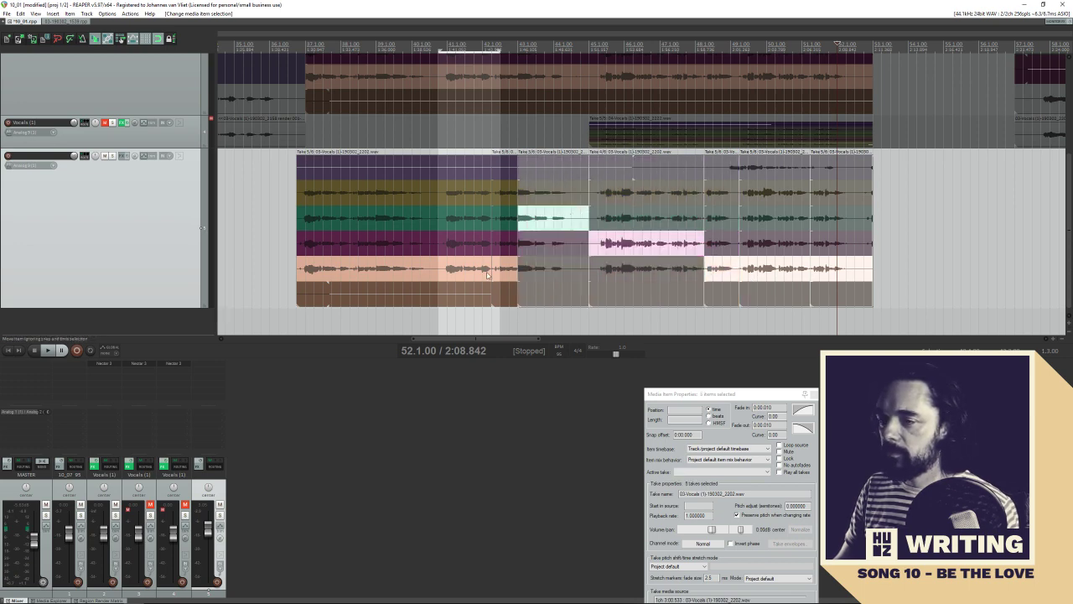
left_click(508, 275, "ctrl")
left_click(479, 273, "ctrl")
right_click(390, 271)
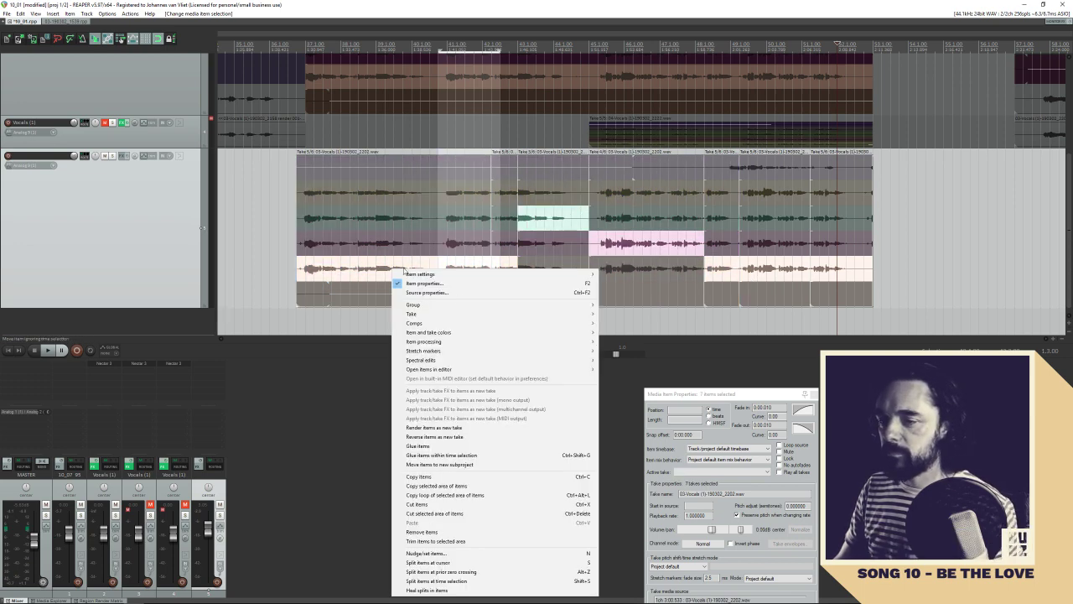
mouse_move(425, 317)
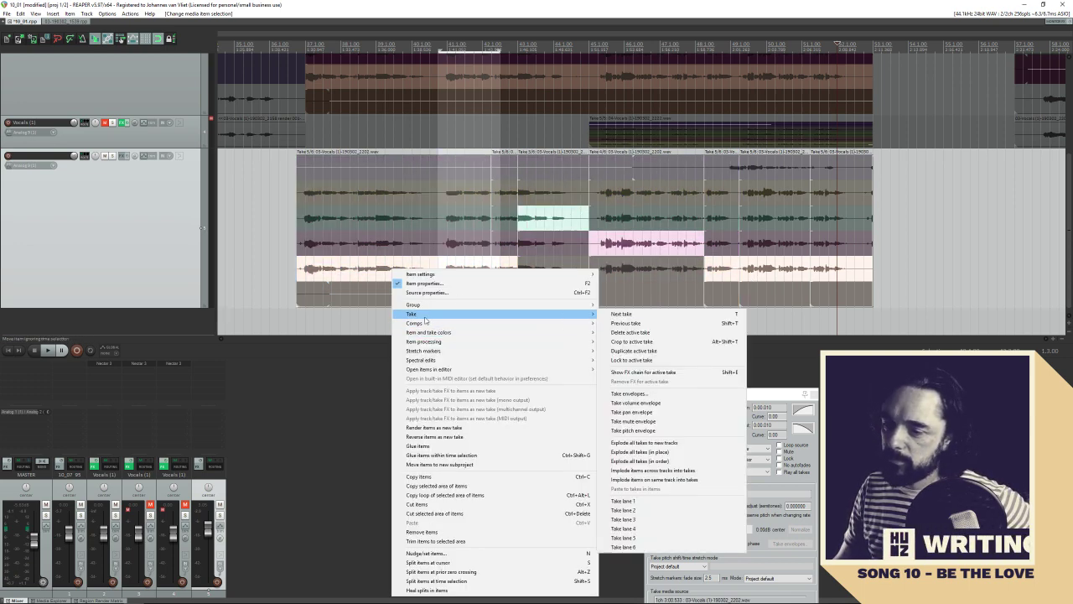
left_click(457, 429)
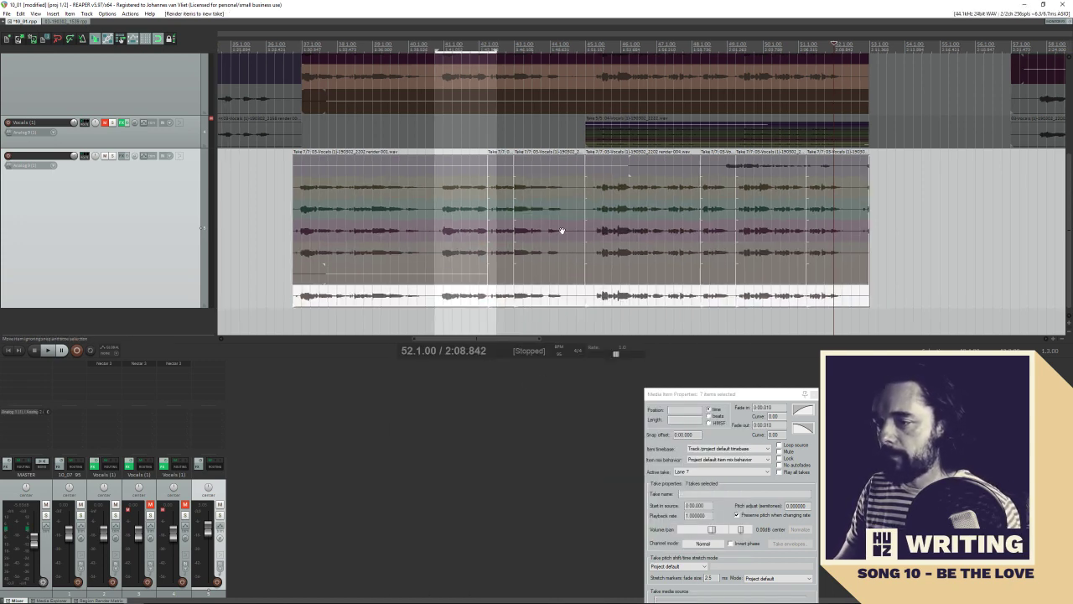
Examine the join between the rendered vocal items at 43.1.00
left_click(507, 295)
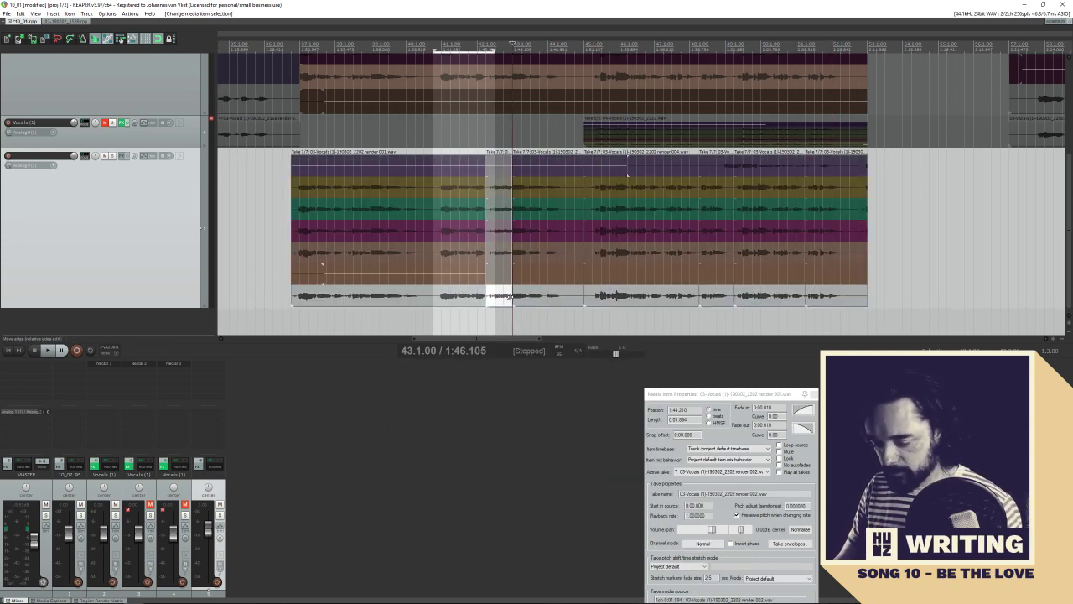
scroll(661, 311, "up", 8)
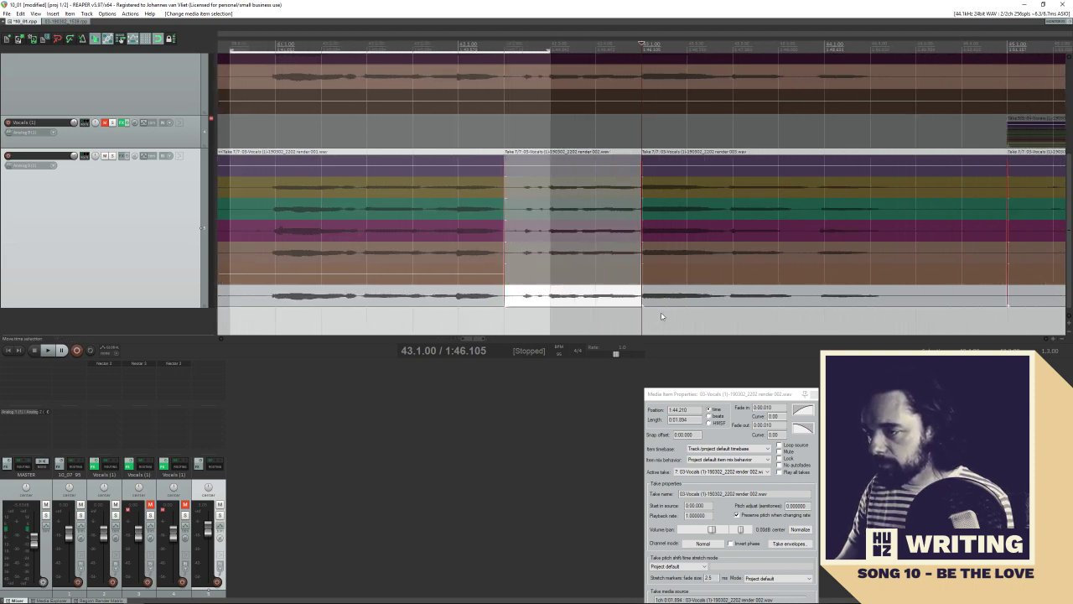
scroll(660, 316, "up", 2)
left_click(664, 301)
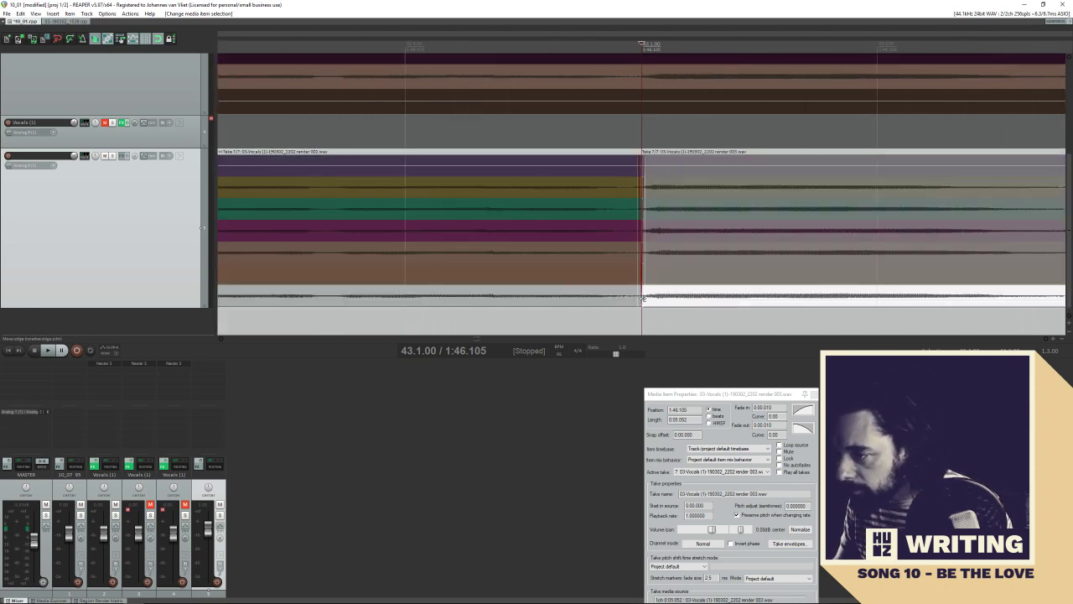
left_click(655, 321)
scroll(655, 321, "down", 4)
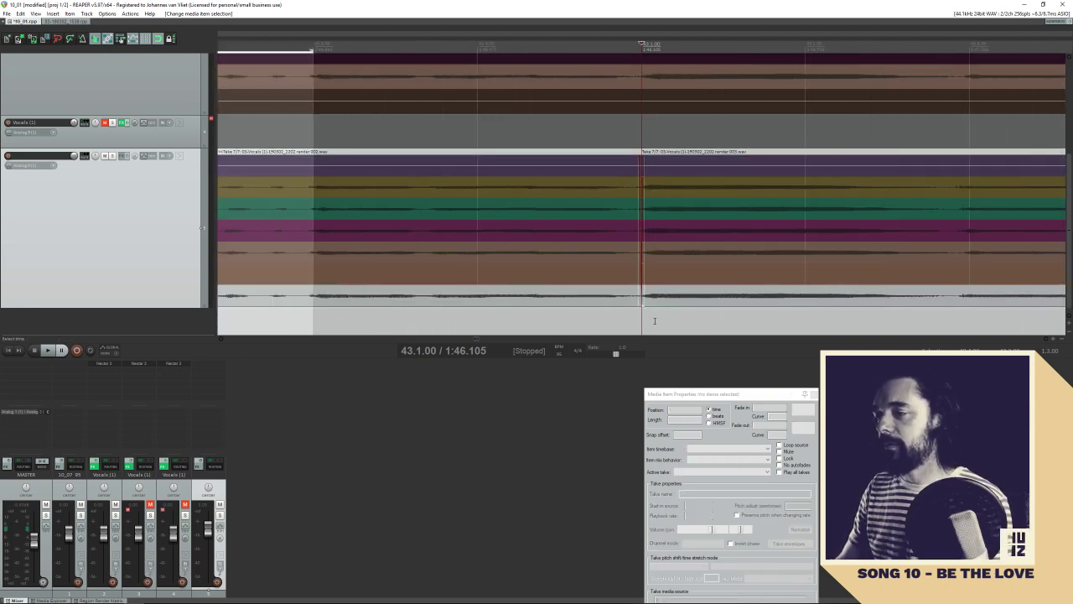
scroll(654, 321, "down", 6)
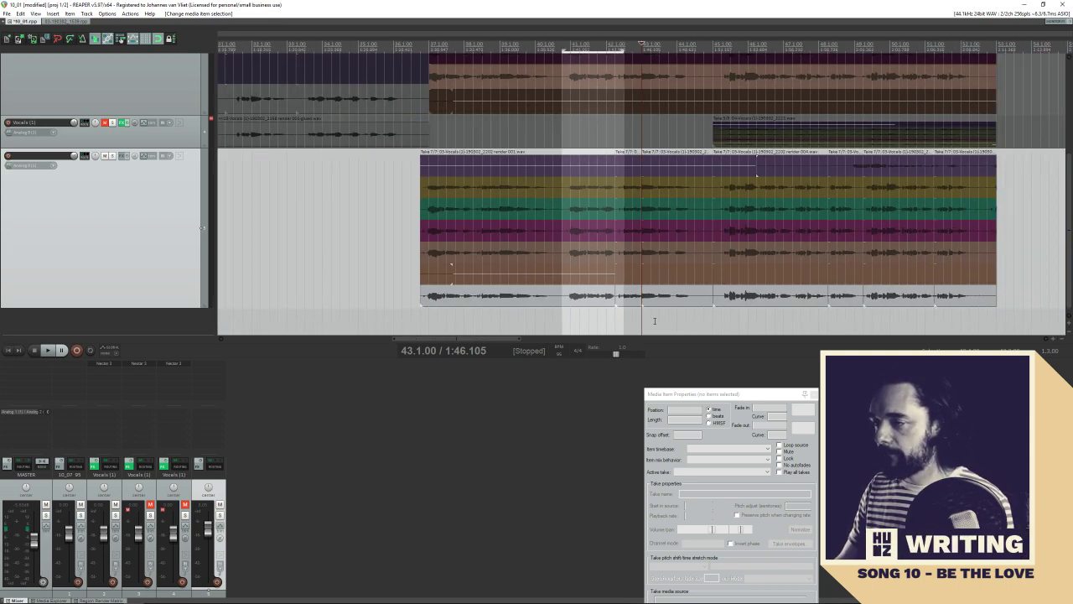
Select all seven rendered vocal items and glue them into a single item
left_click(483, 301)
left_click(621, 299, "ctrl")
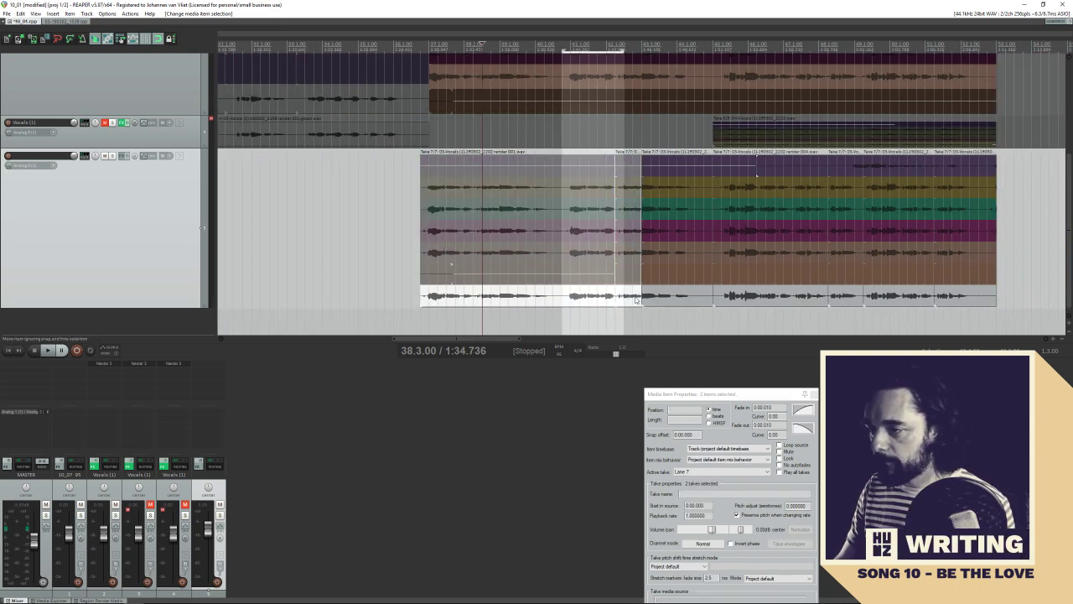
left_click(771, 301, "ctrl")
left_click(847, 302, "ctrl")
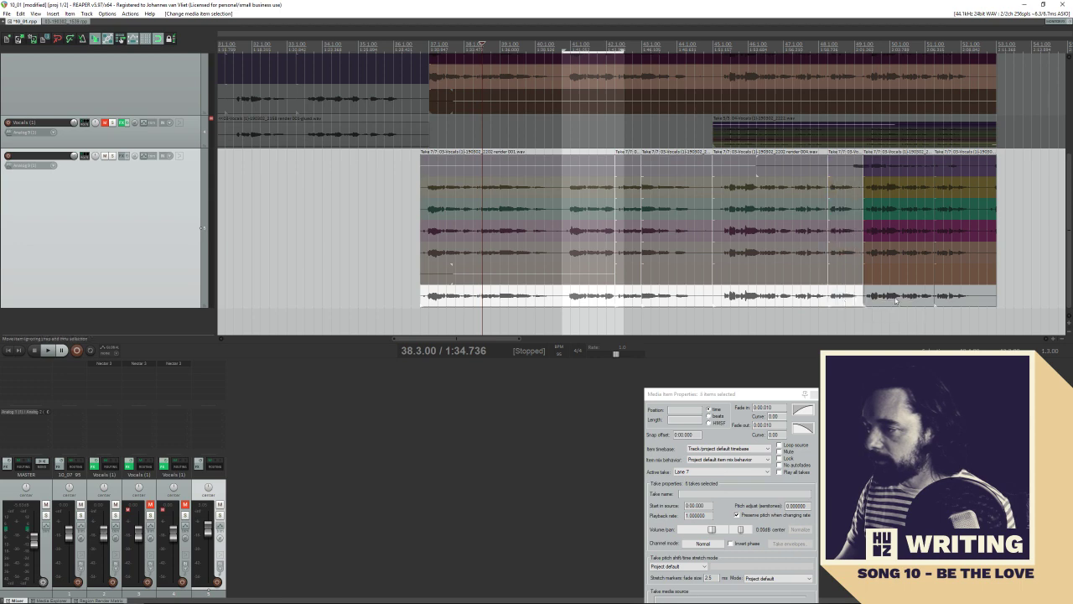
left_click(902, 300, "ctrl")
left_click(954, 304, "ctrl")
key("ctrl+g")
Open the source file info of the glued vocal item and copy its full file path
left_click(688, 223)
left_click_drag(717, 392, 745, 158)
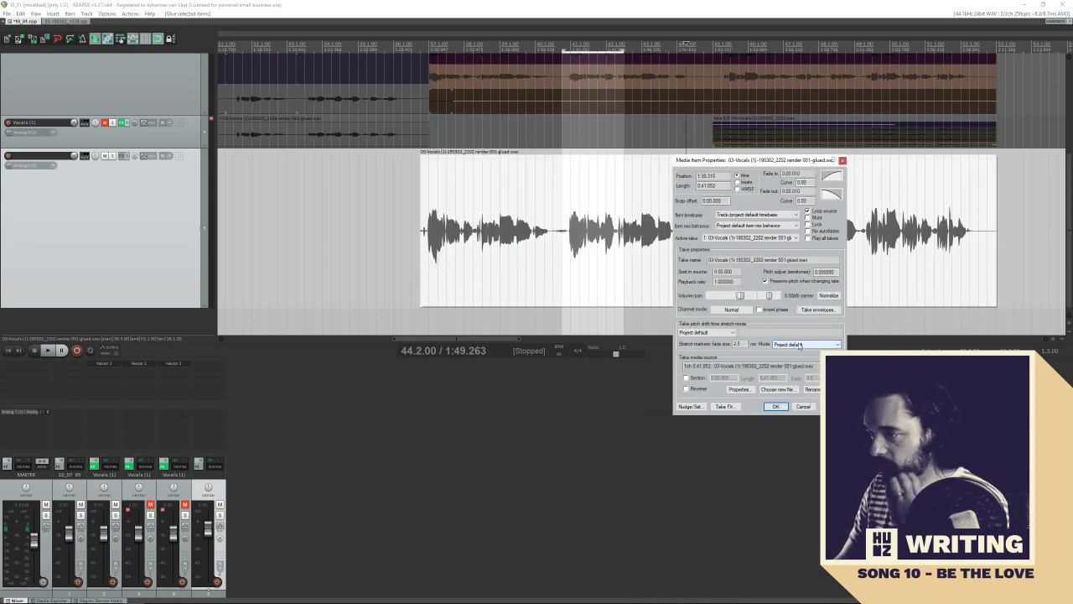
left_click(739, 390)
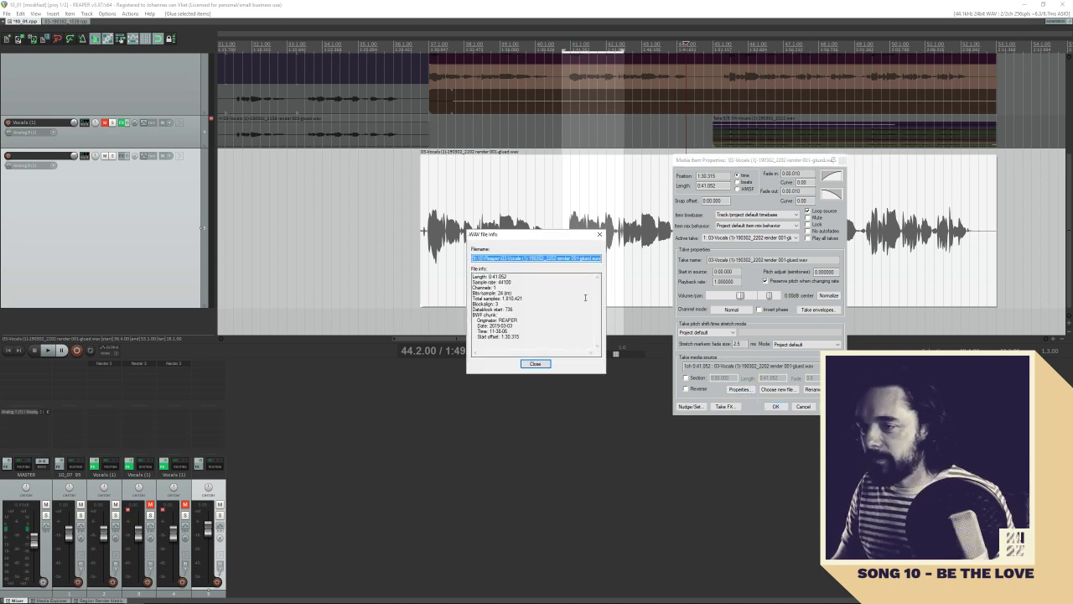
key("Escape")
left_click(739, 388)
Switch to Melodyne and save the open project under the new name Vox_Chorus_02
key("alt+Tab")
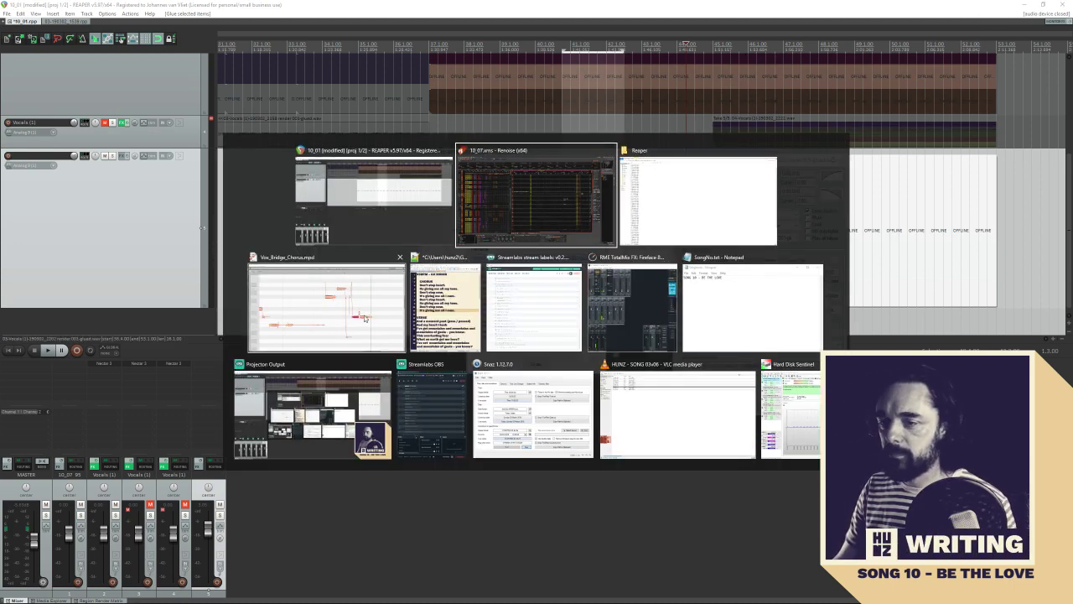
left_click(396, 317)
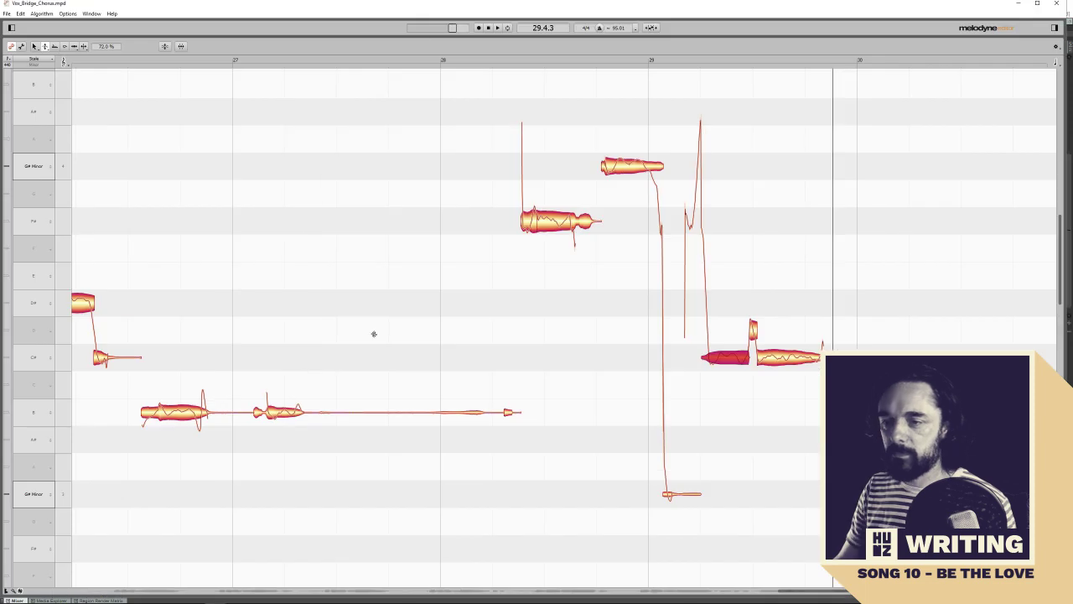
left_click(7, 13)
left_click(66, 78)
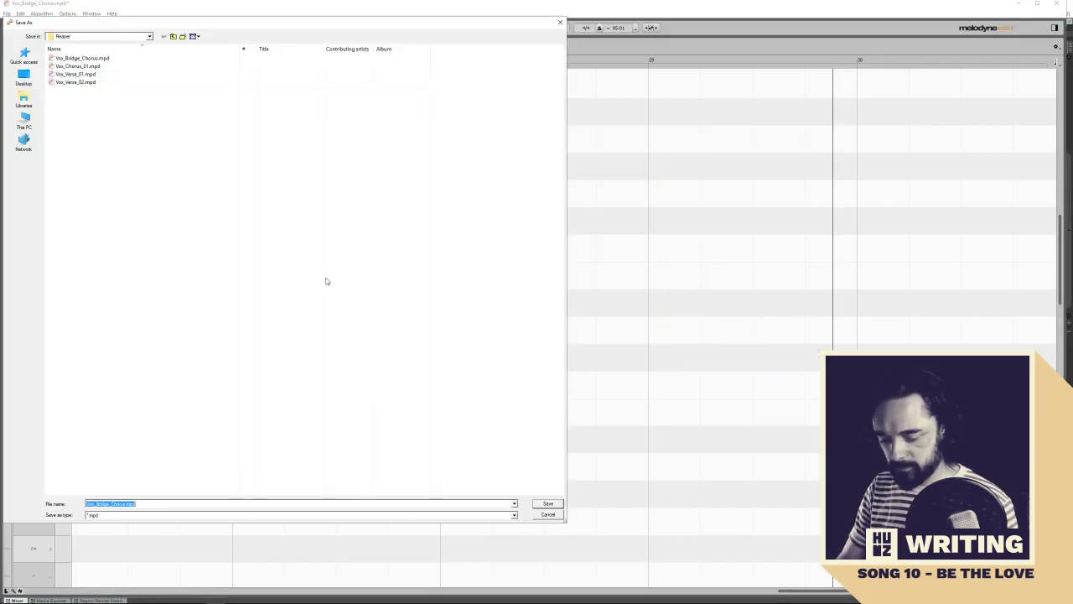
type("Voc_")
key("BackSpace")
key("BackSpace")
type("x_")
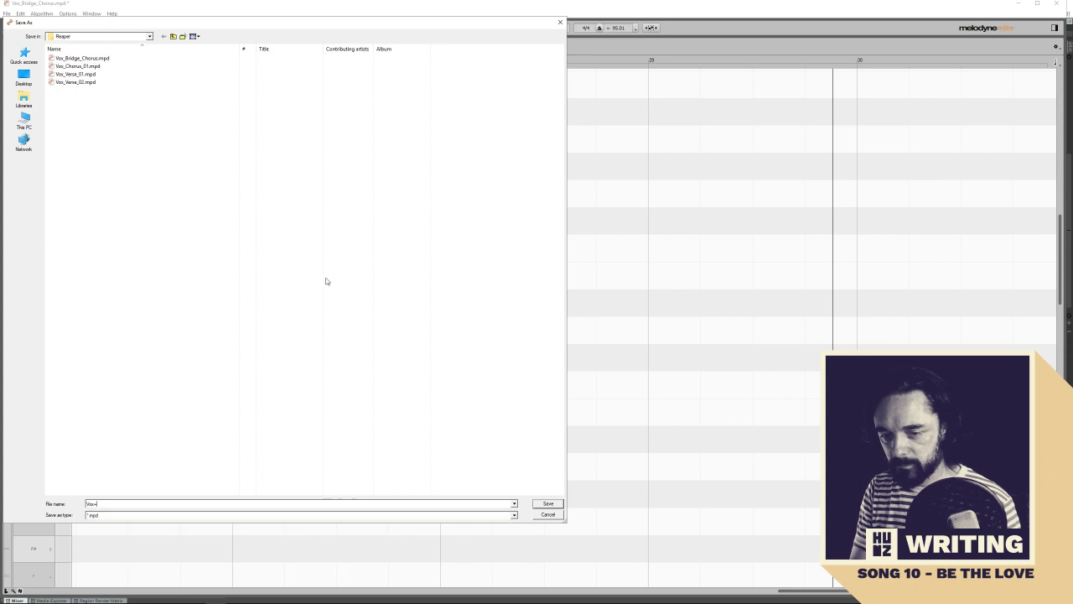
type("Chorus_02")
key("Return")
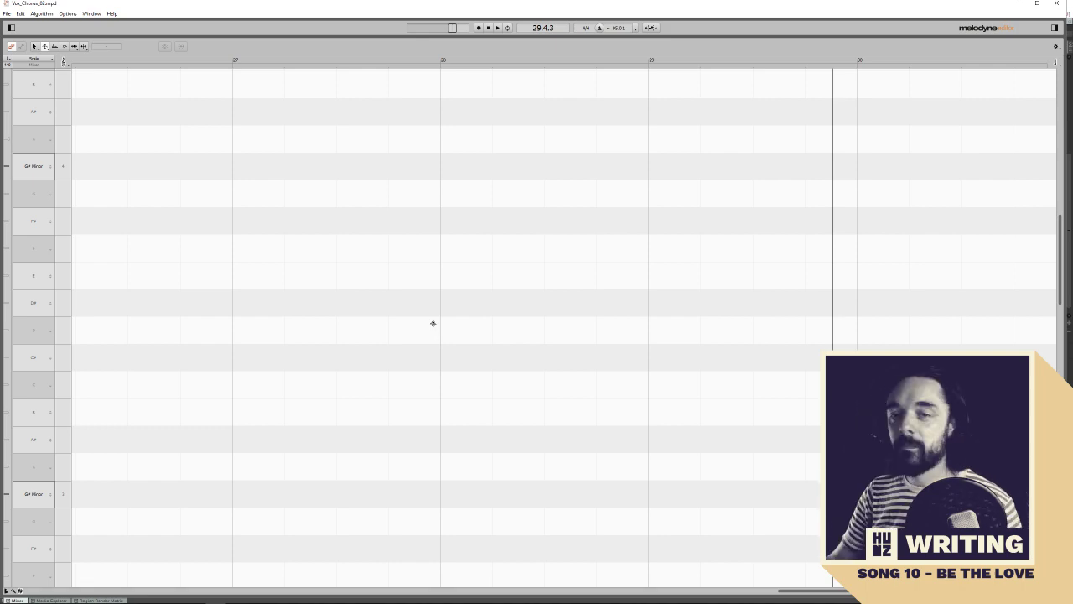
Import the glued audio file "03-Vocals (1)-190302_2202 render 001-glued.wav" from the Reaper folder into the Vox_Chorus_02 project
left_click(7, 14)
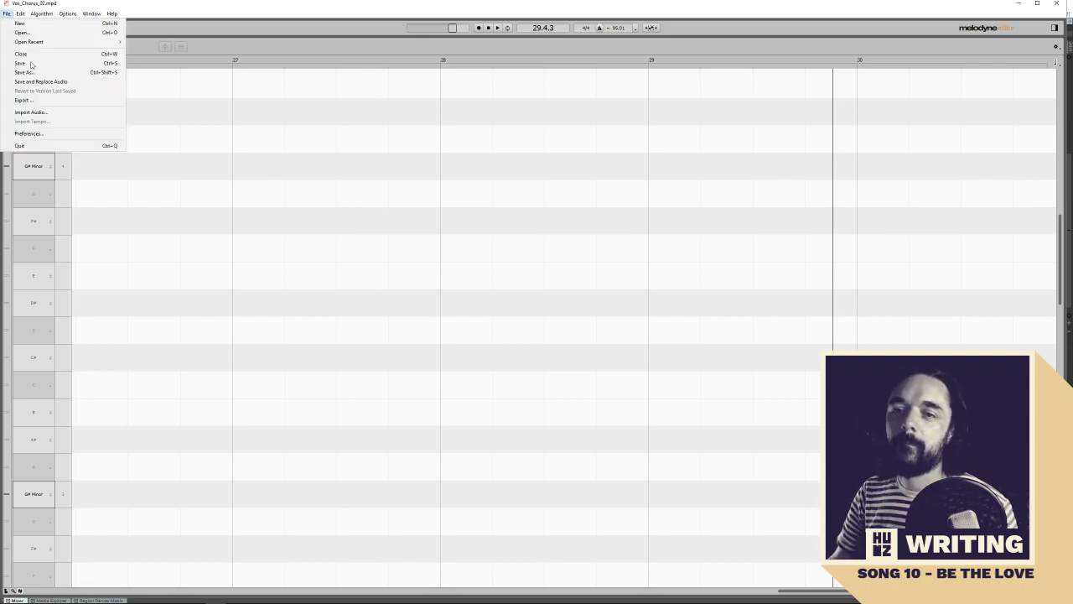
left_click(33, 111)
type("C:\\Users\\hunz2\\Google Drive\\[Hunz]\\2019\\RPM 2019\\10\\Reaper\\03-Vocals (1)-190302_2202 render 001-glued.wav")
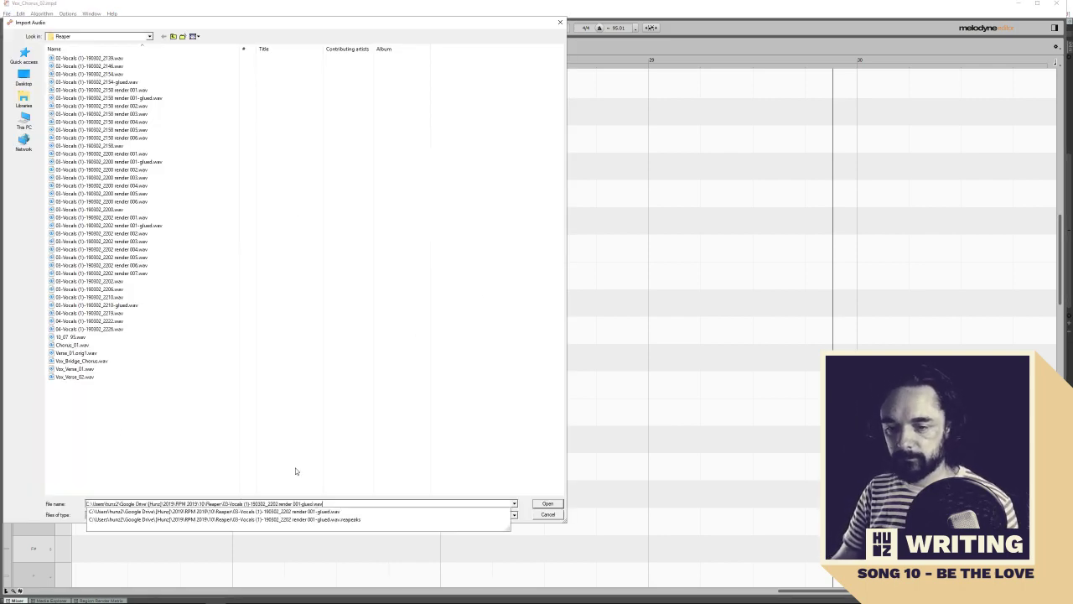
key("Return")
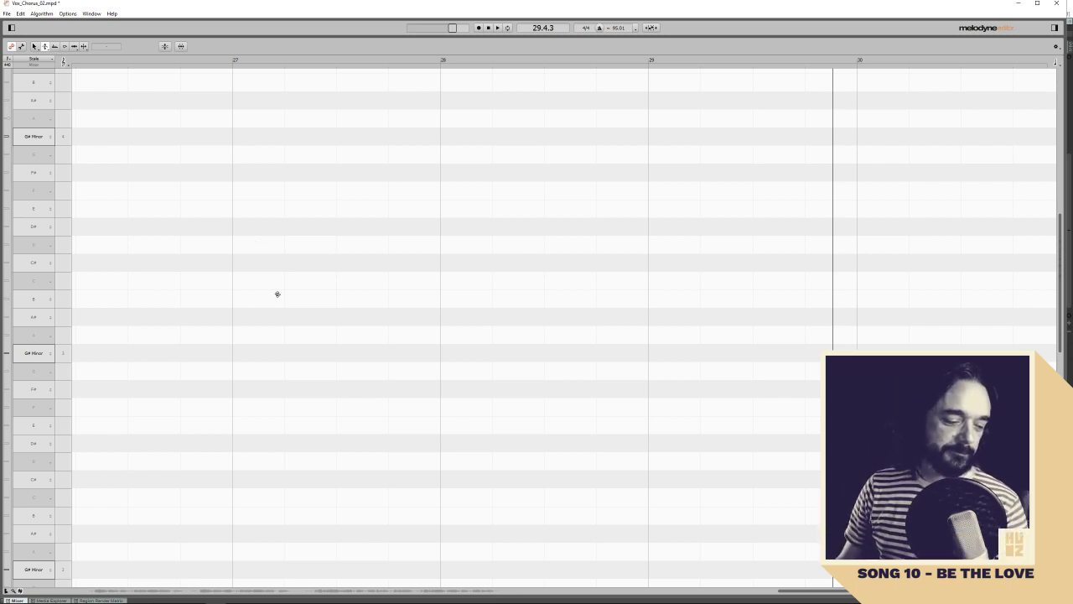
left_click(5, 13)
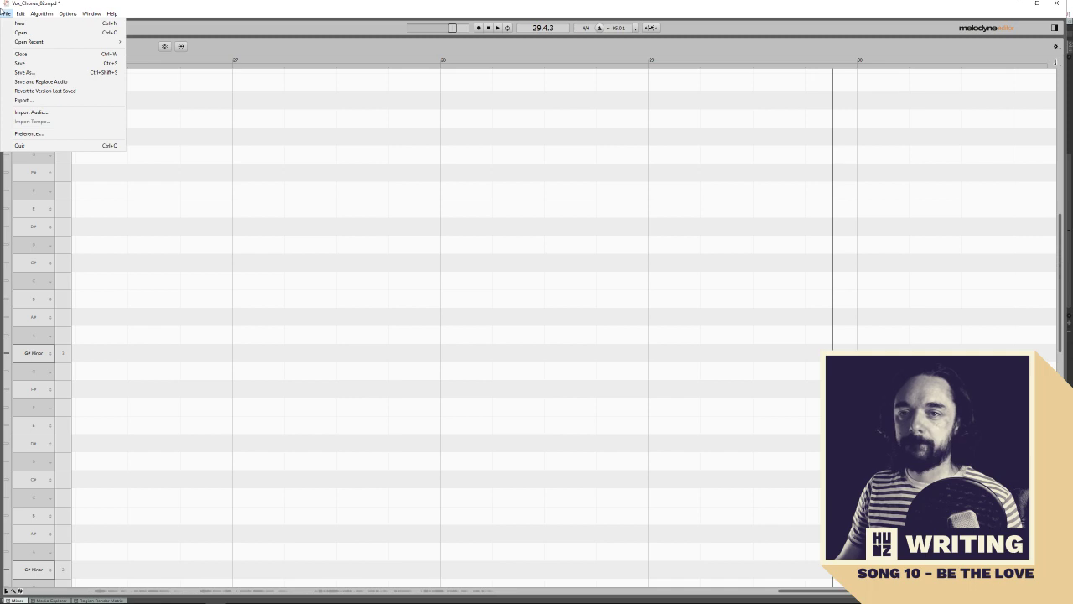
left_click(32, 113)
key("ctrl+v")
key("Return")
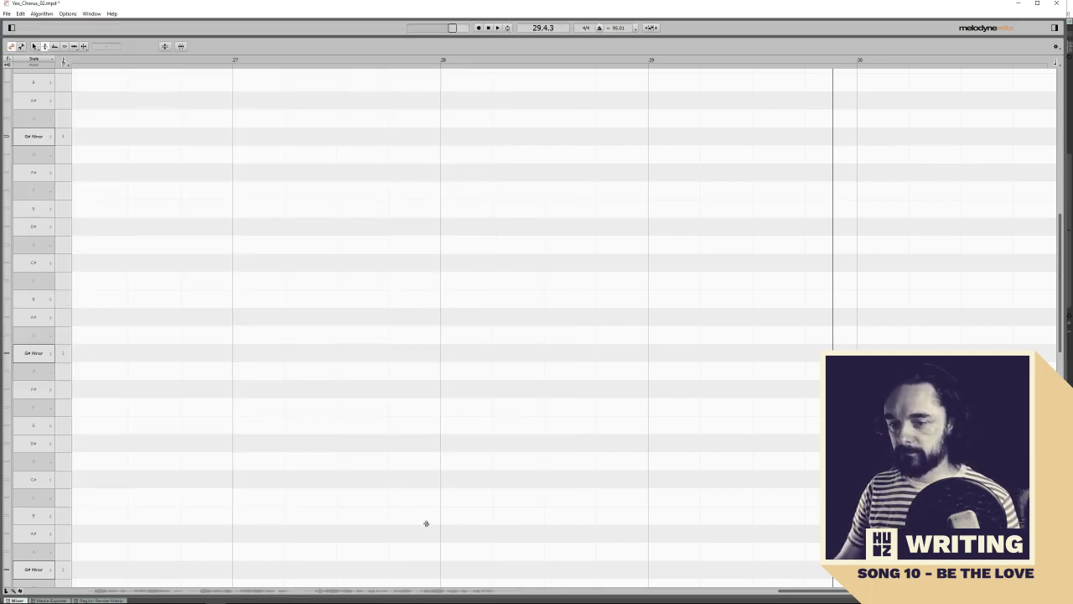
Play the imported vocal from the phrase just before bar 9 and check its notes
left_click_drag(809, 594, 331, 595)
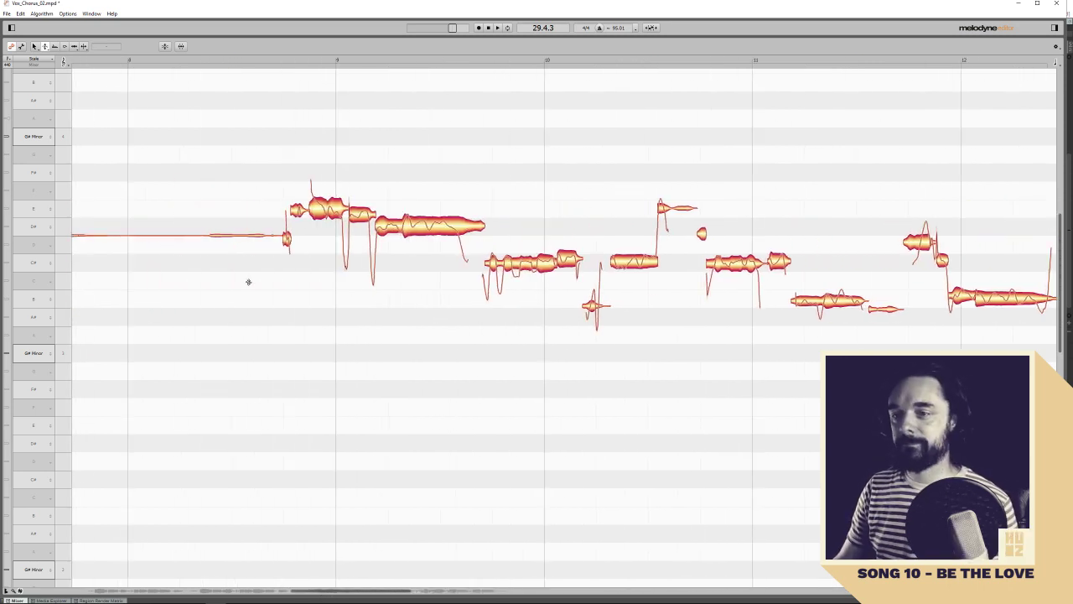
left_click(264, 59)
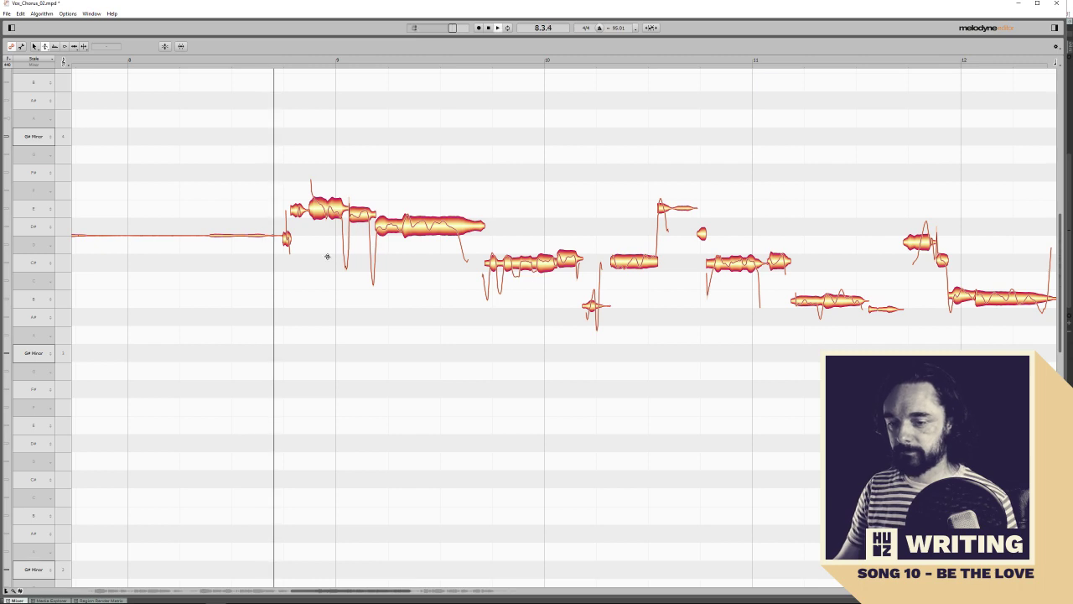
scroll(298, 323, "down", 3)
scroll(293, 319, "up", 4)
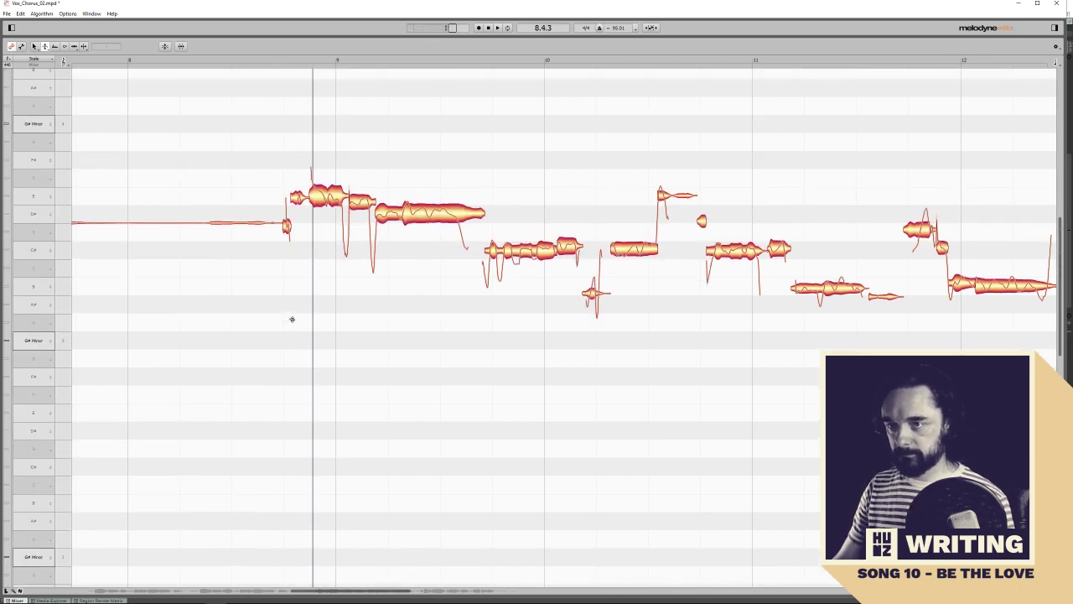
Examine the note layout of the whole chorus vocal and play it from its beginning
scroll(288, 306, "down", 2, "ctrl")
scroll(287, 302, "down", 4)
right_click(287, 302)
key("Escape")
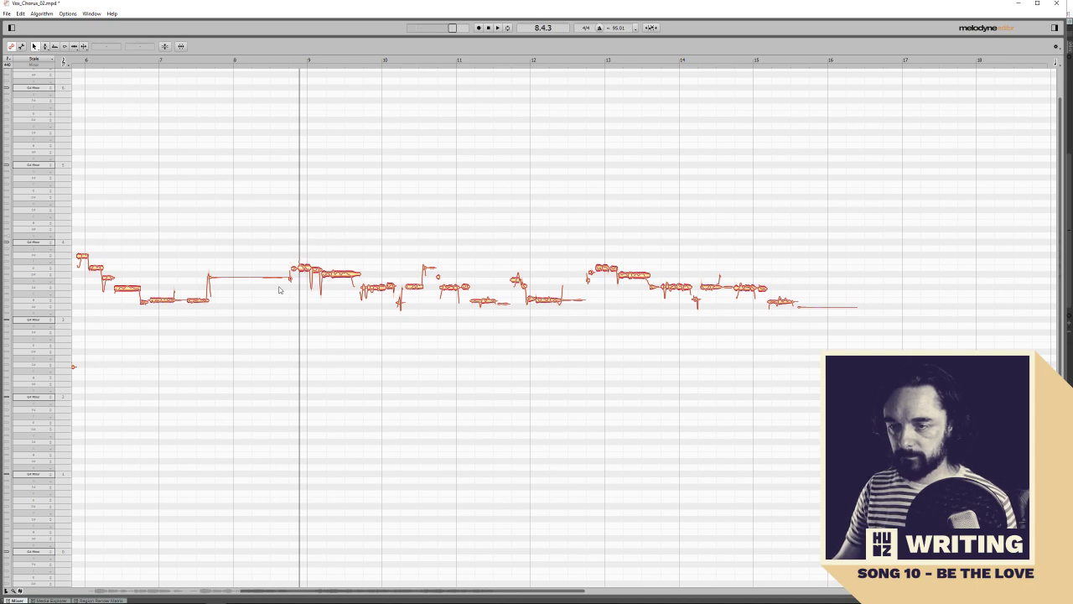
scroll(280, 299, "down", 4)
left_click_drag(348, 592, 177, 593)
left_click(166, 63)
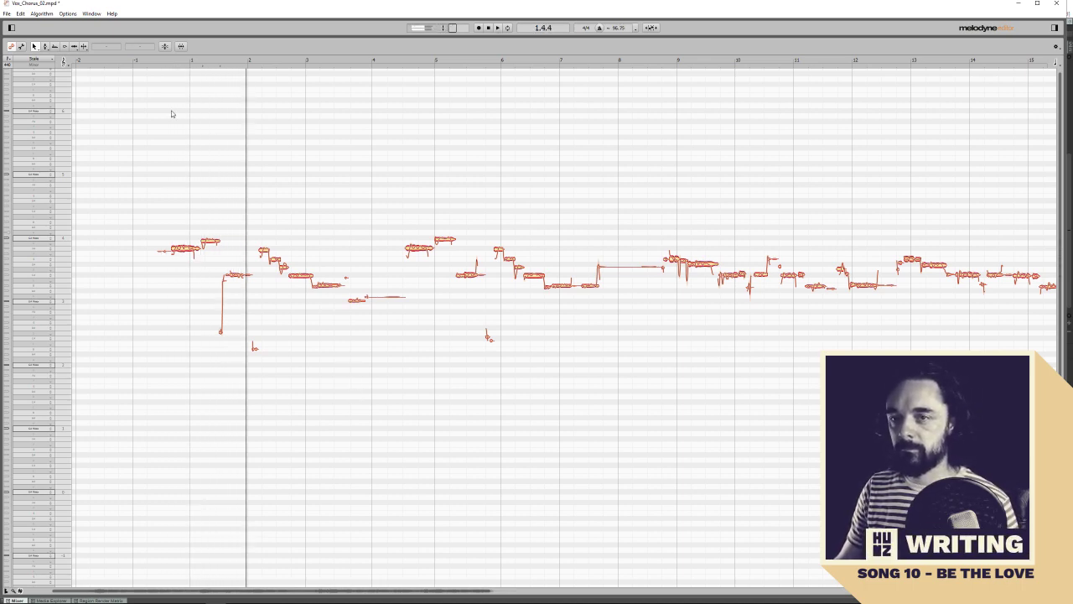
left_click(158, 68)
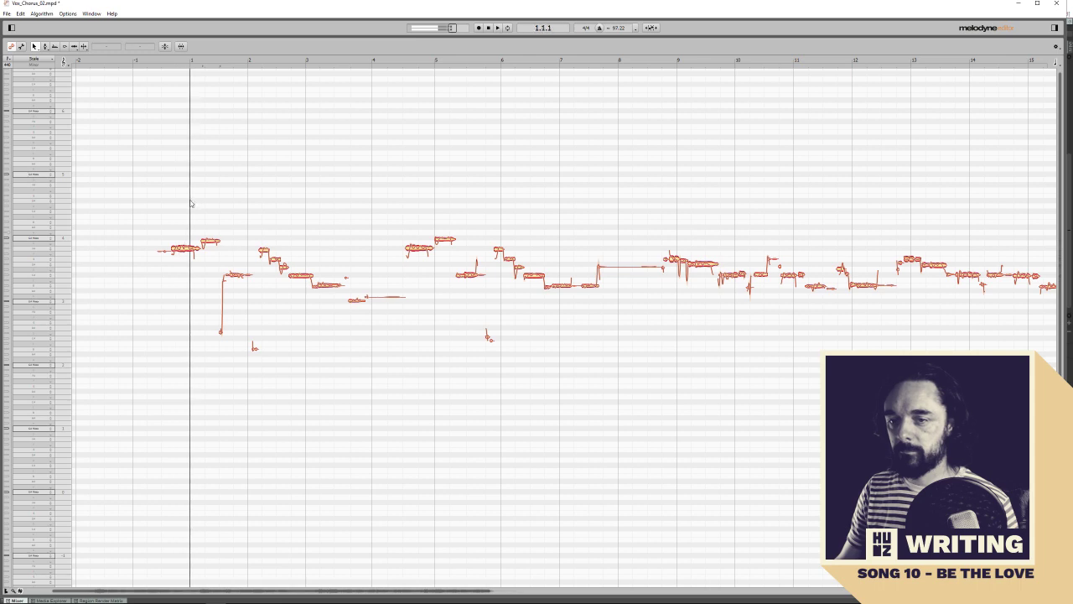
Play the chorus vocal from bar 1 and separate joined notes along its phrases with the note separation tool
left_click(186, 250)
key("space")
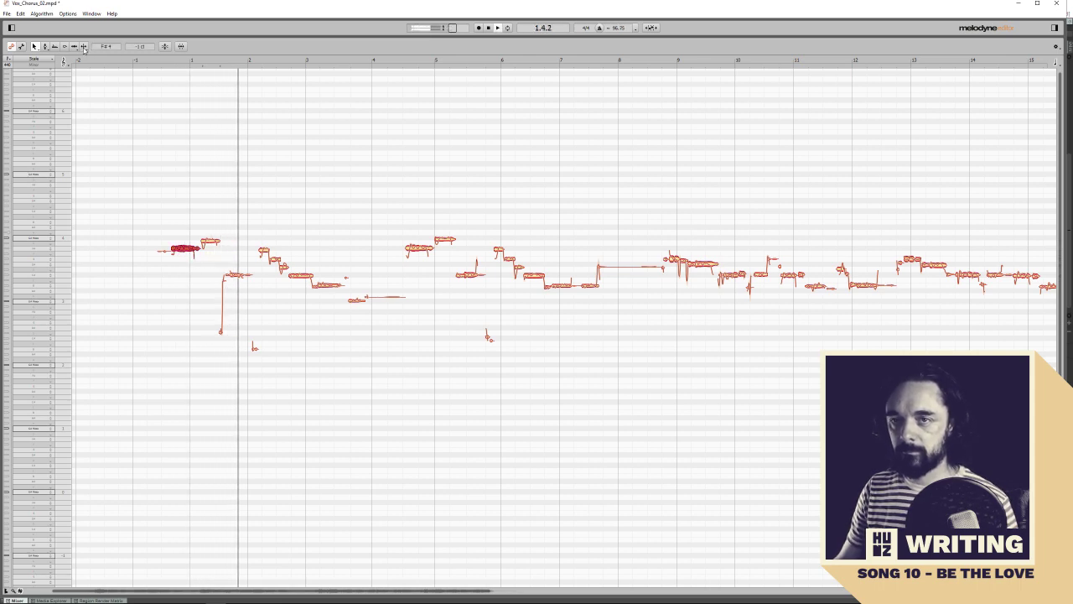
left_click(289, 289)
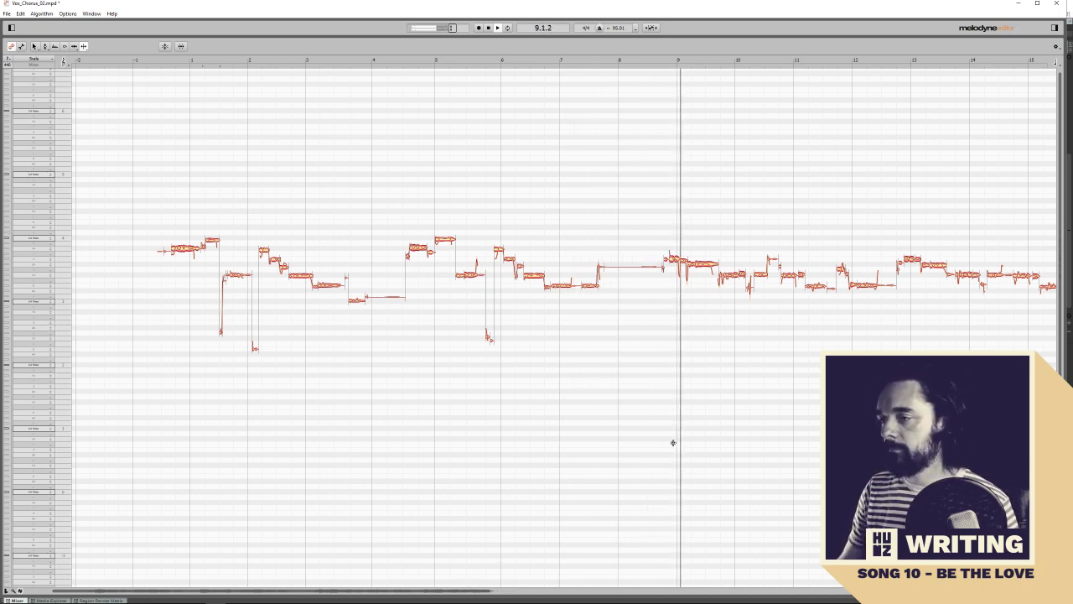
left_click(705, 264)
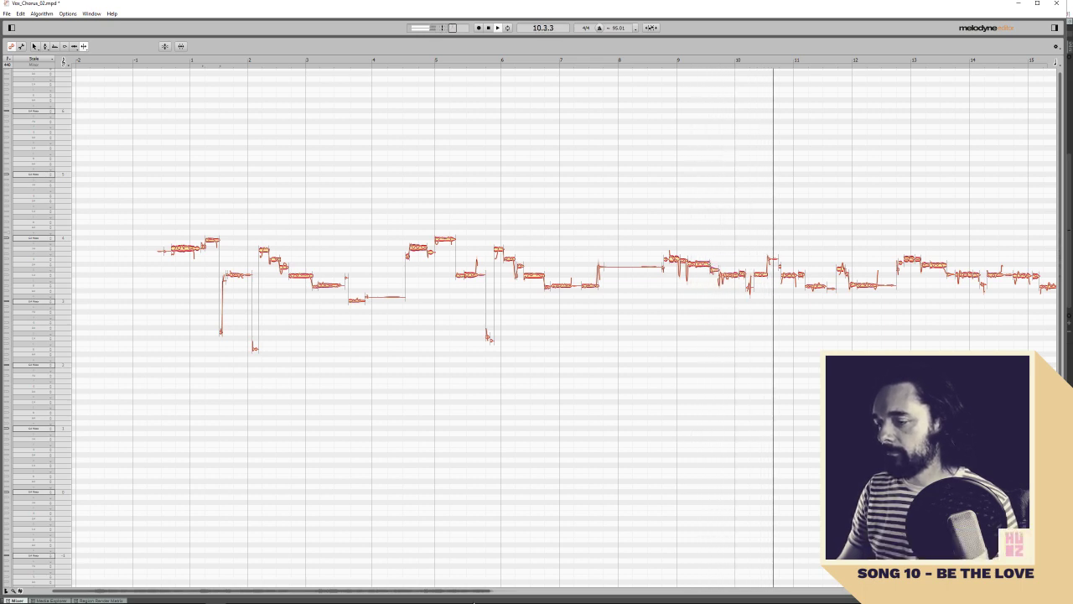
left_click_drag(503, 592, 561, 592)
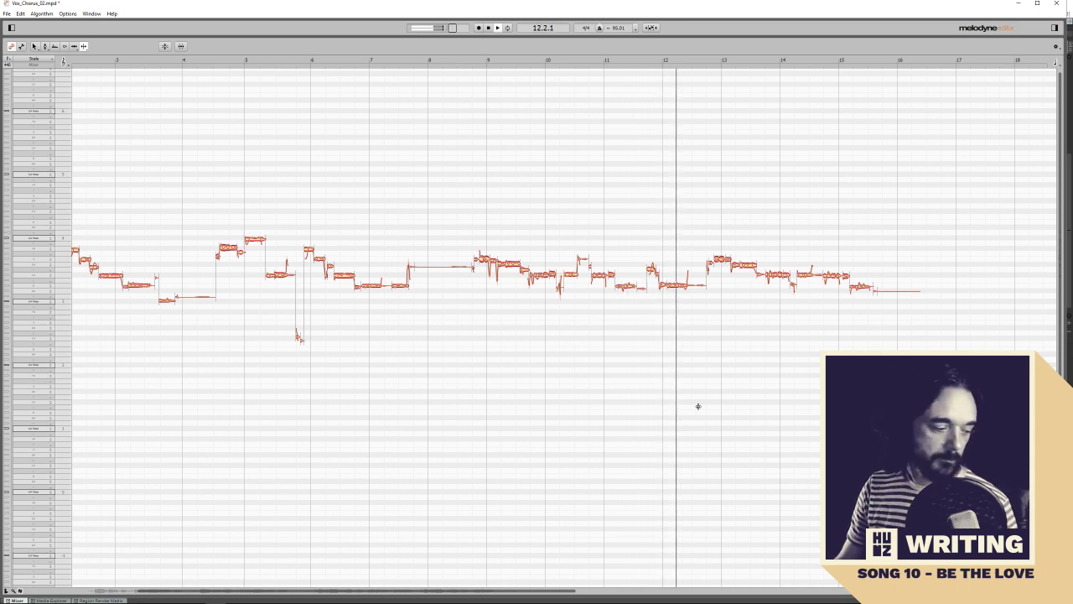
key("space")
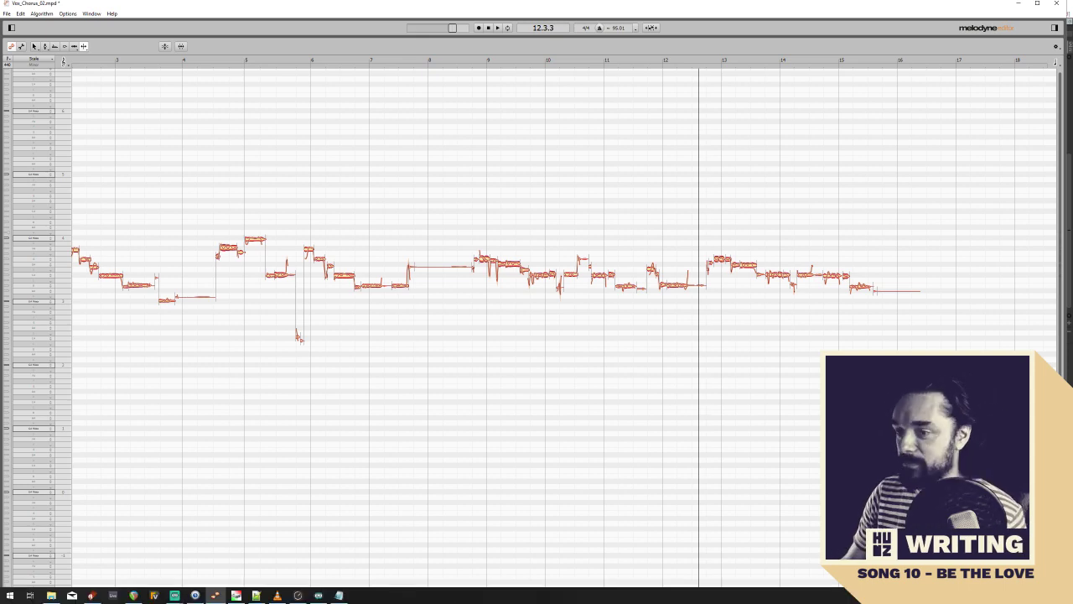
Open Microsoft Edge, restore it to a smaller window and minimize it to return to Melodyne
key("super")
type("edge")
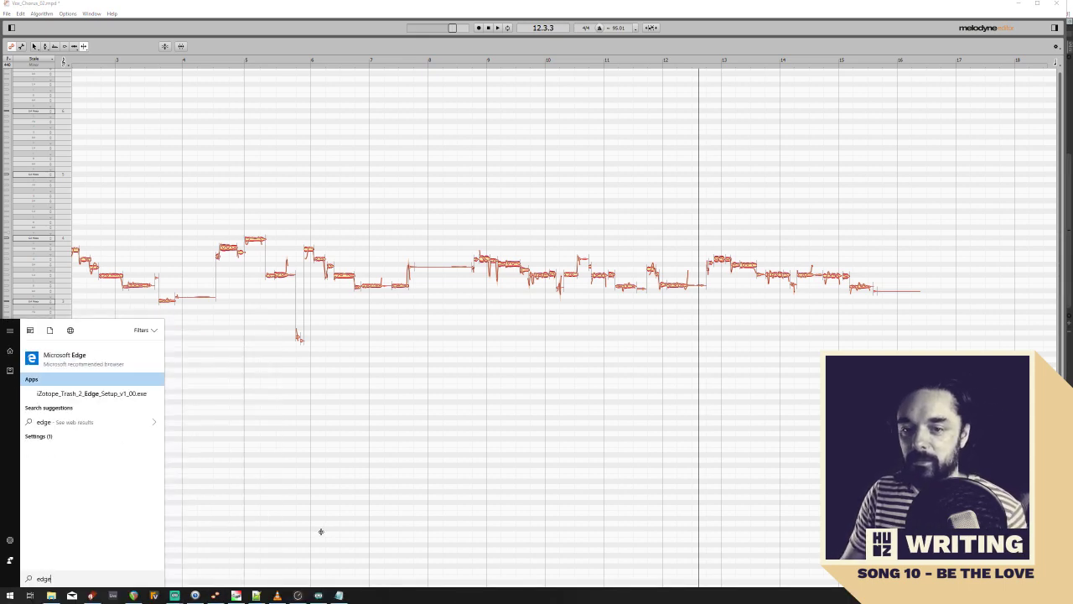
key("Return")
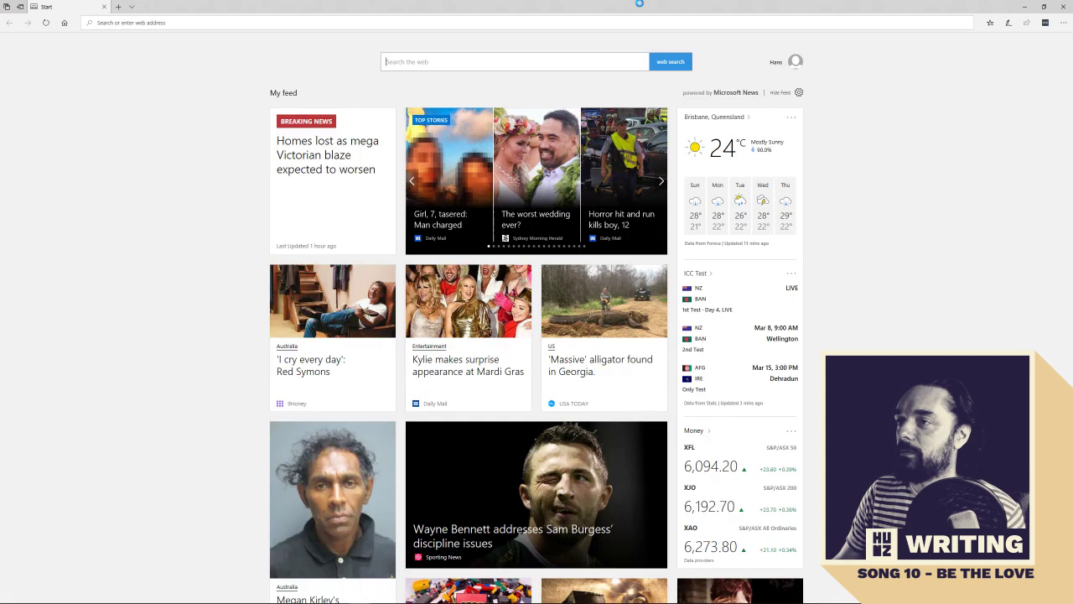
double_click(572, 10)
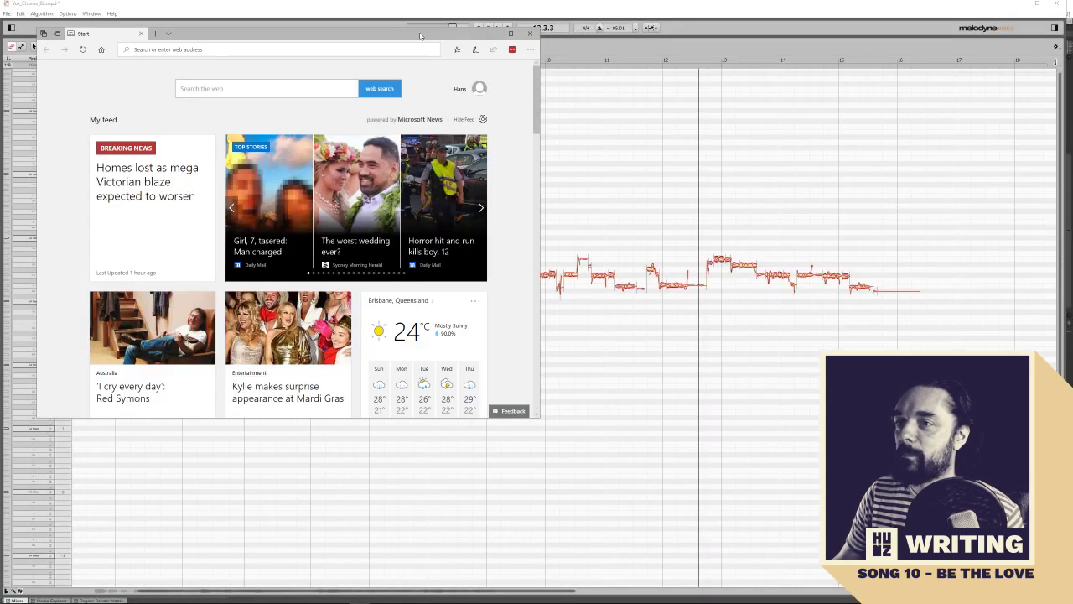
left_click(491, 34)
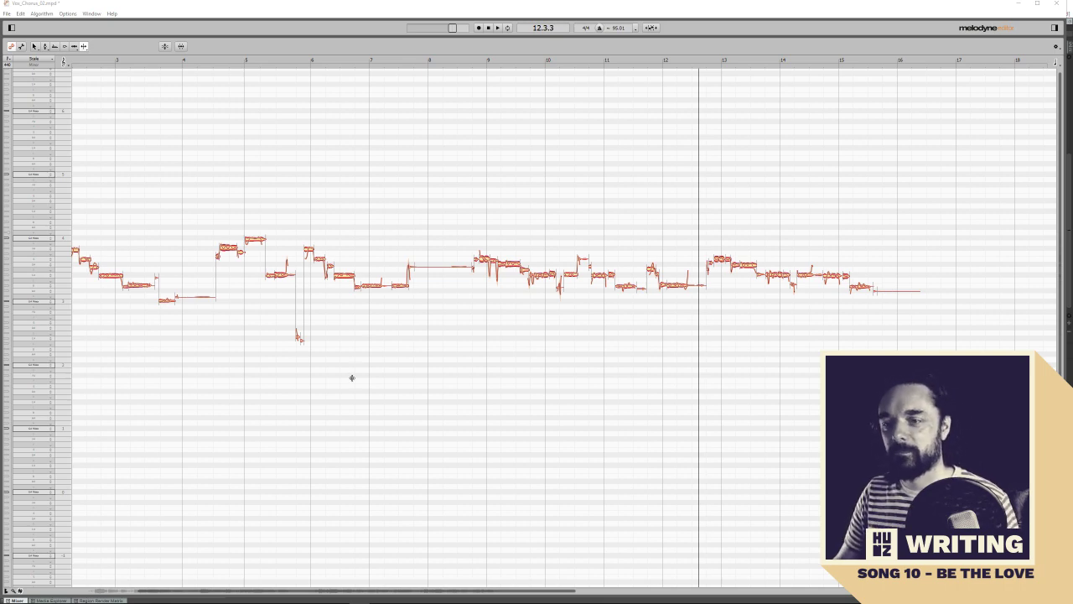
Play the vocal from bar 5, then correct all notes with pitch center and drift at 100 % and snap to G# Minor
left_click(247, 60)
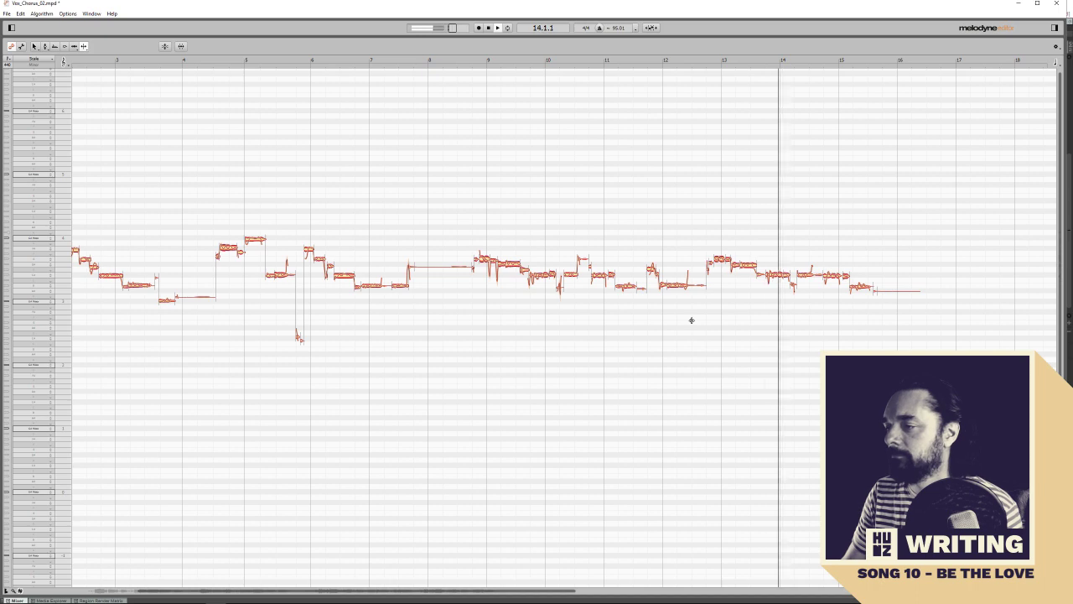
key("space")
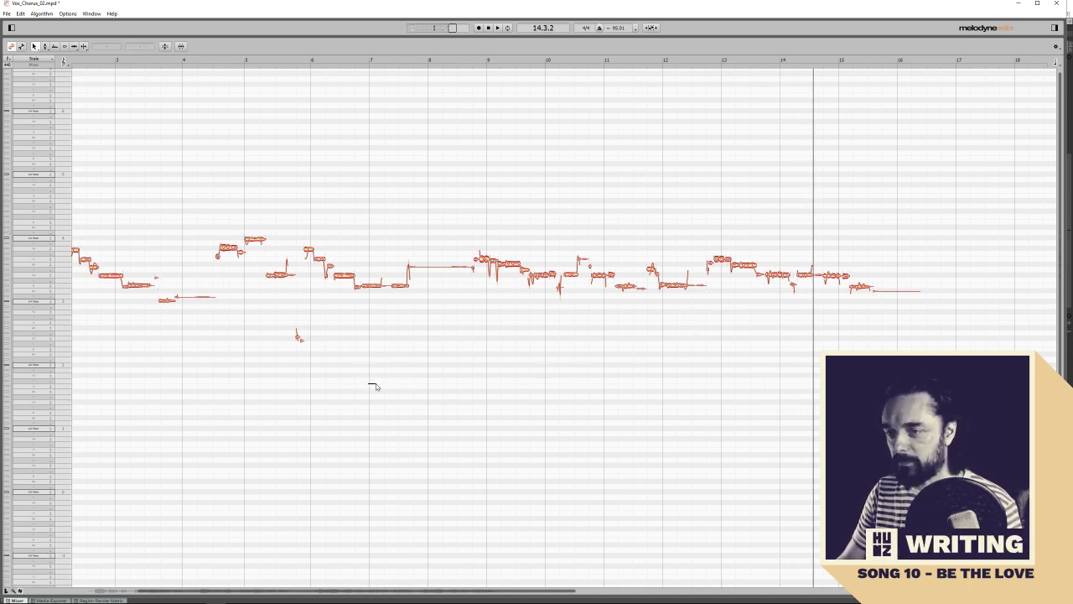
key("ctrl+a")
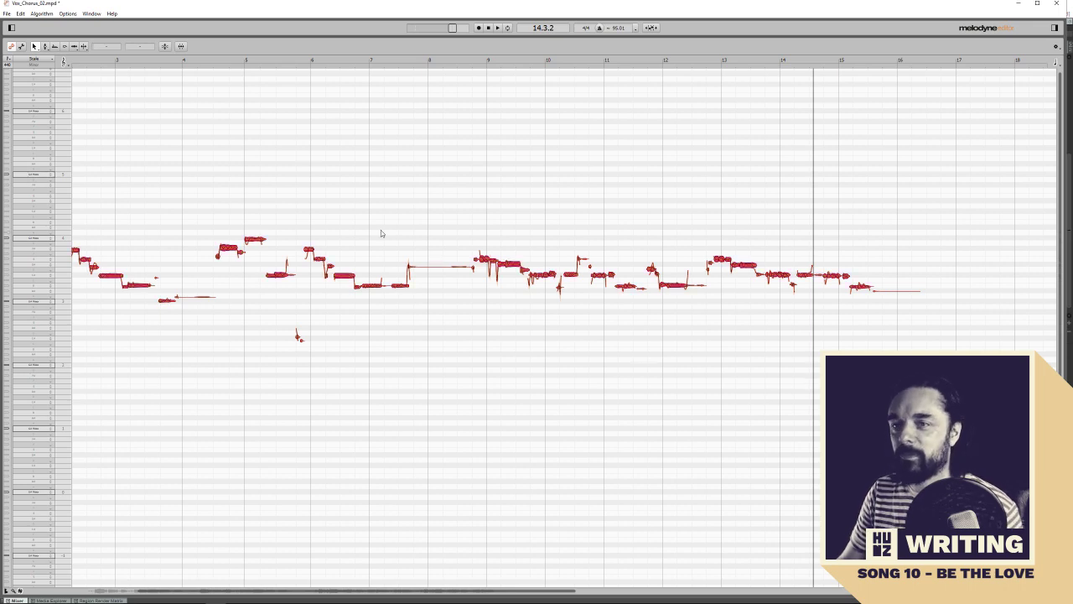
left_click(164, 47)
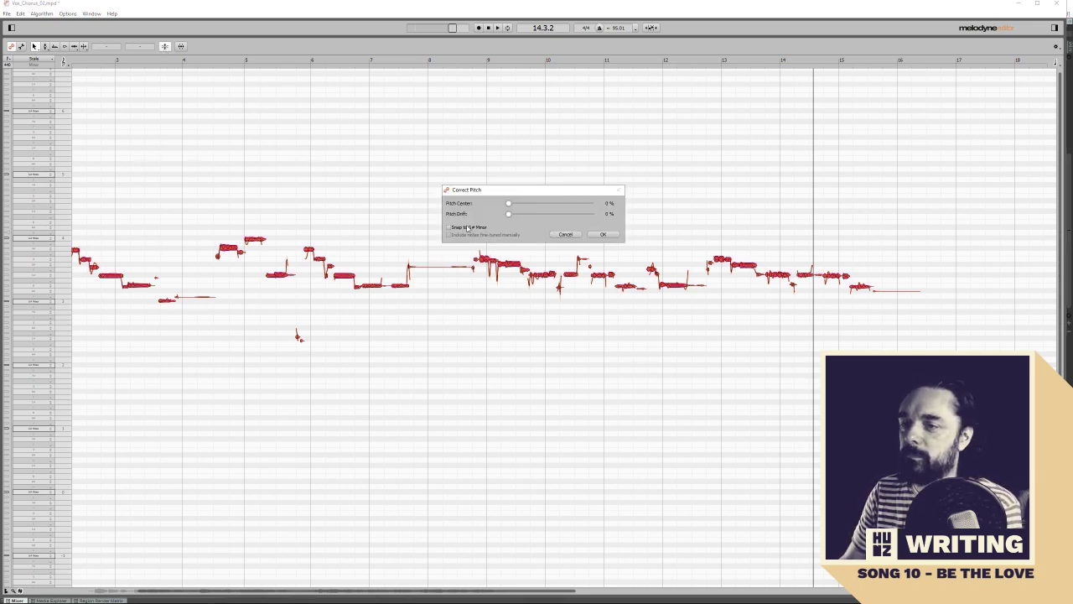
left_click_drag(509, 203, 772, 215)
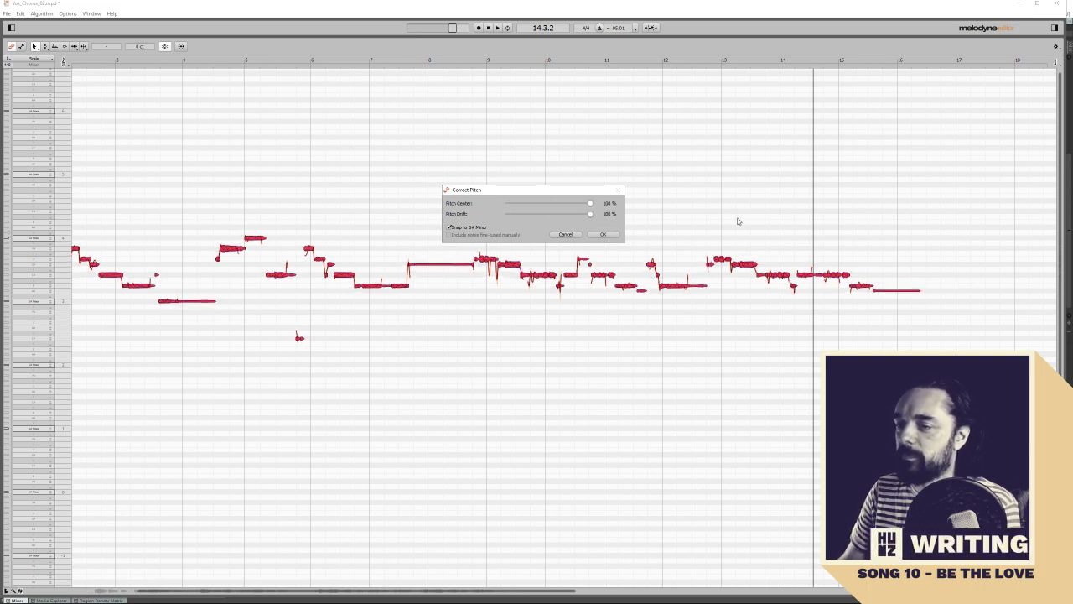
left_click(610, 234)
Play the corrected vocal from its beginning, select the opening phrase's notes before bar 5 and replay them
left_click_drag(466, 592, 347, 523)
left_click(155, 62)
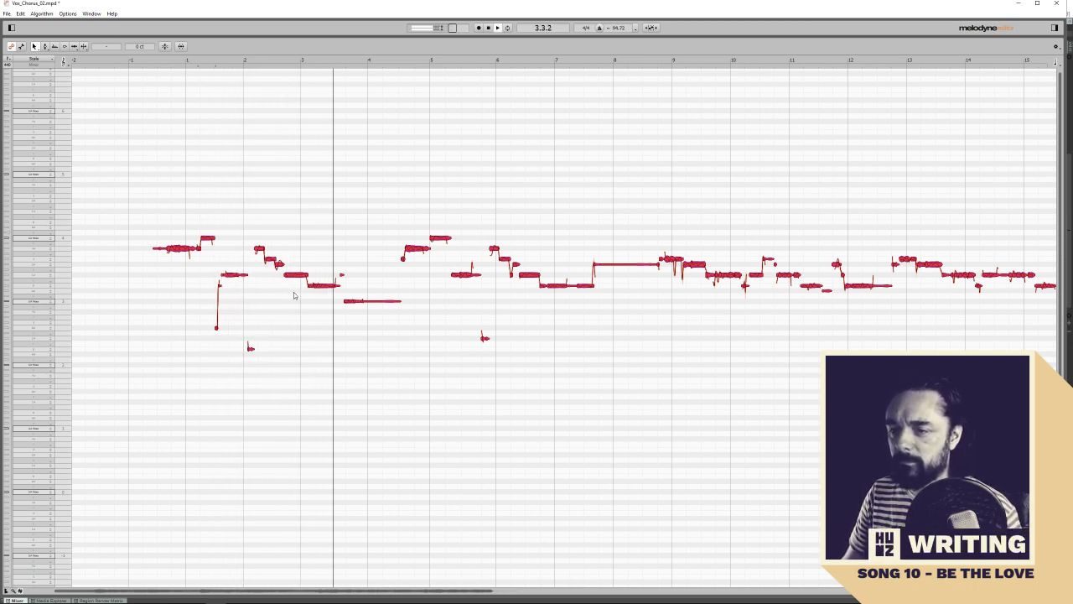
left_click(226, 260)
left_click_drag(132, 190, 401, 367)
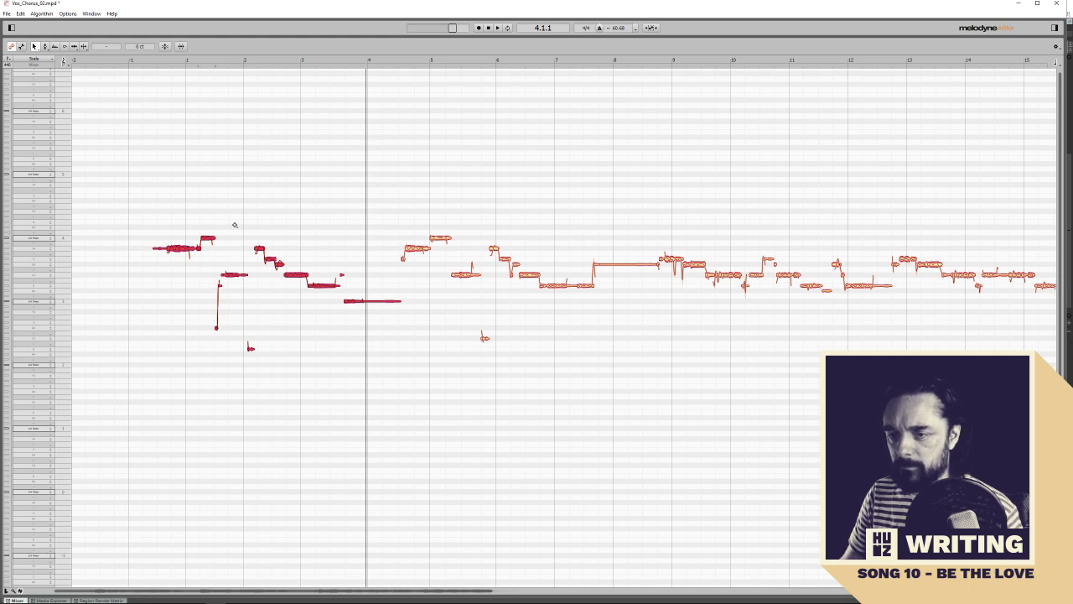
scroll(246, 206, "up", 3)
scroll(271, 199, "up", 3)
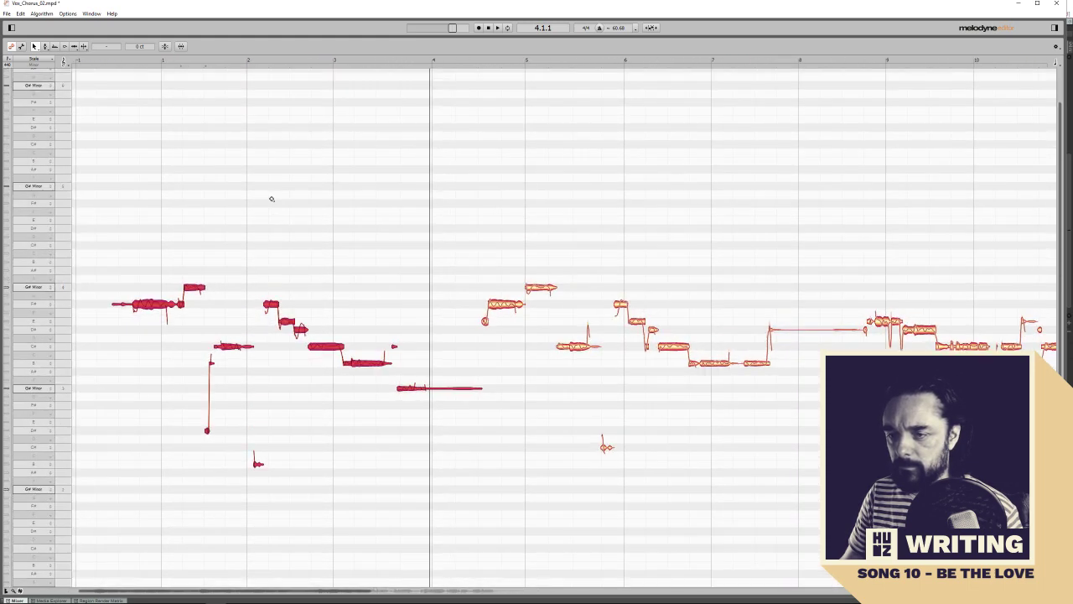
scroll(271, 199, "down", 5)
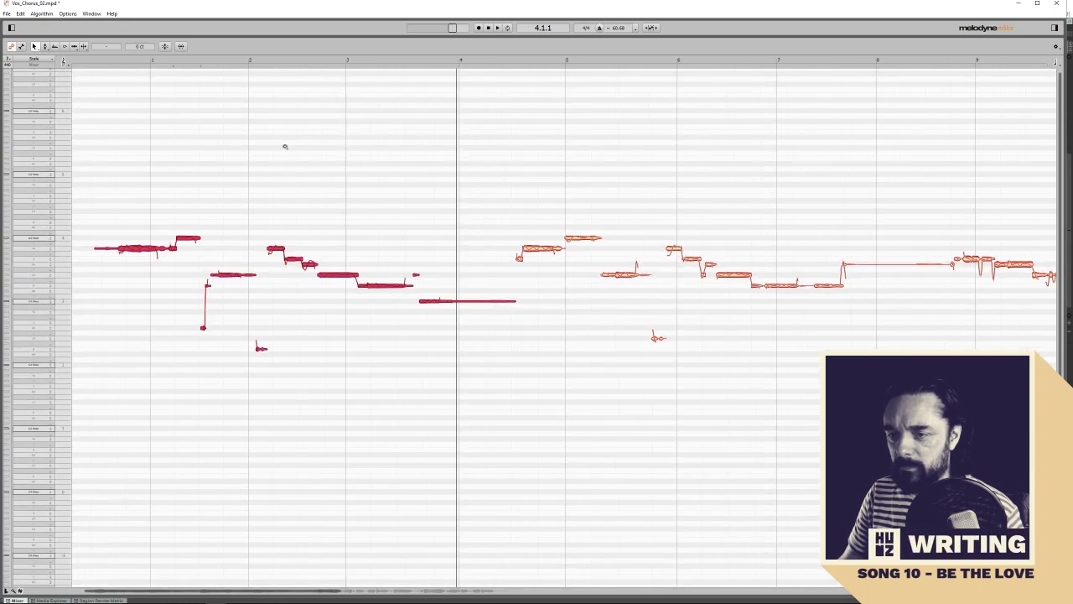
left_click_drag(285, 147, 269, 201)
left_click(139, 60)
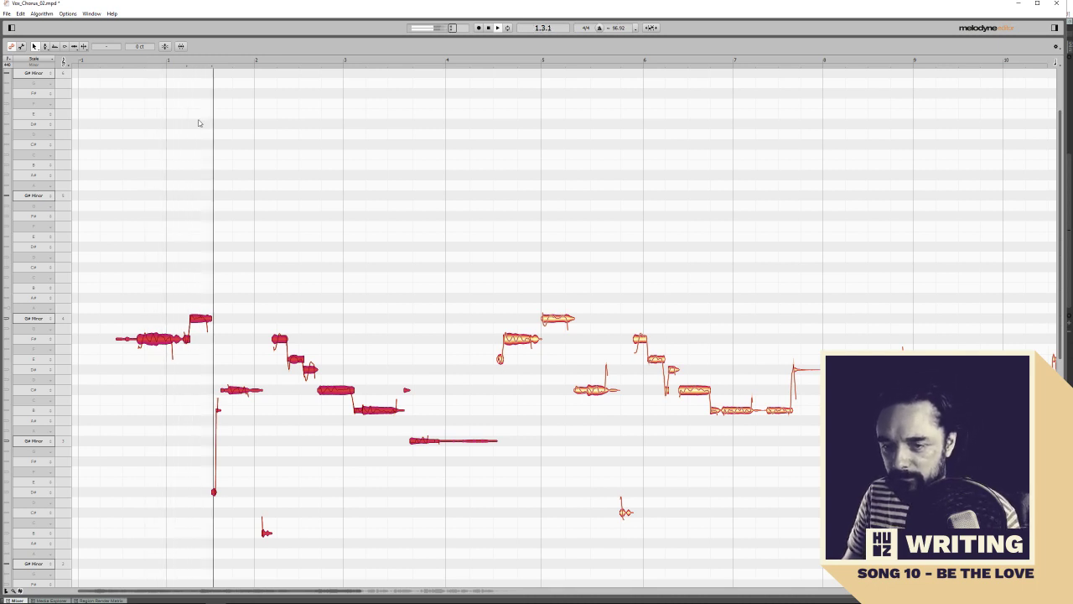
Try to duplicate the short F#4 note just after bar 2
left_click(122, 204)
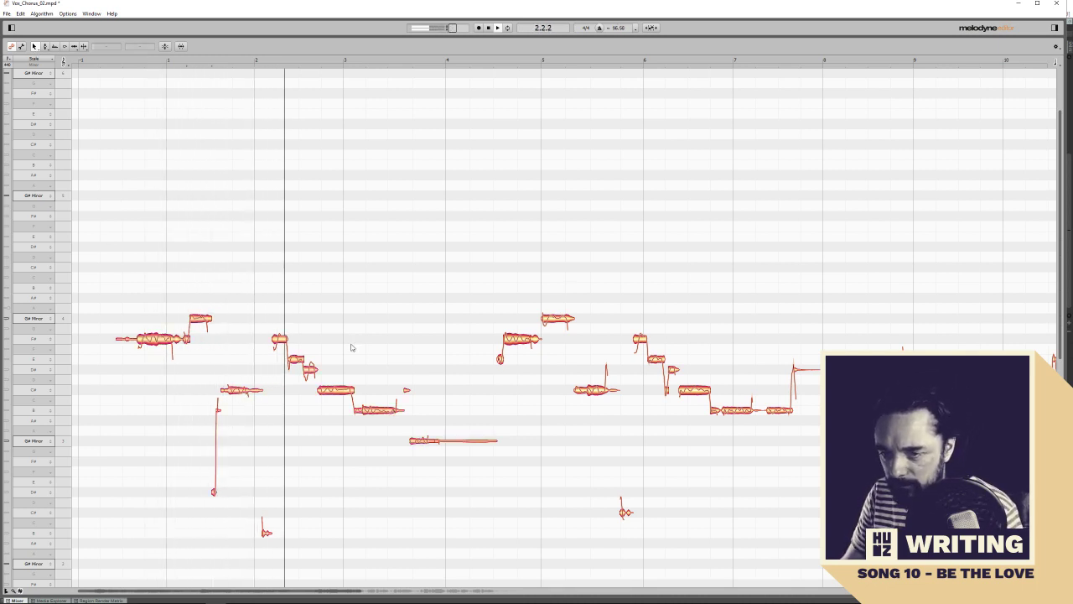
left_click(282, 341)
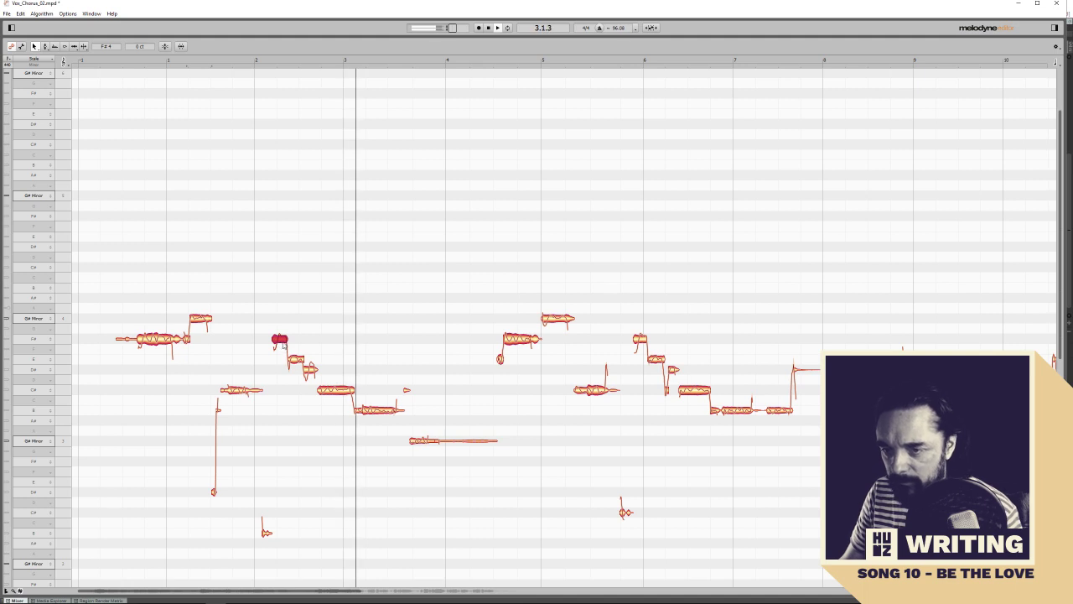
left_click_drag(283, 341, 282, 343)
double_click(279, 341)
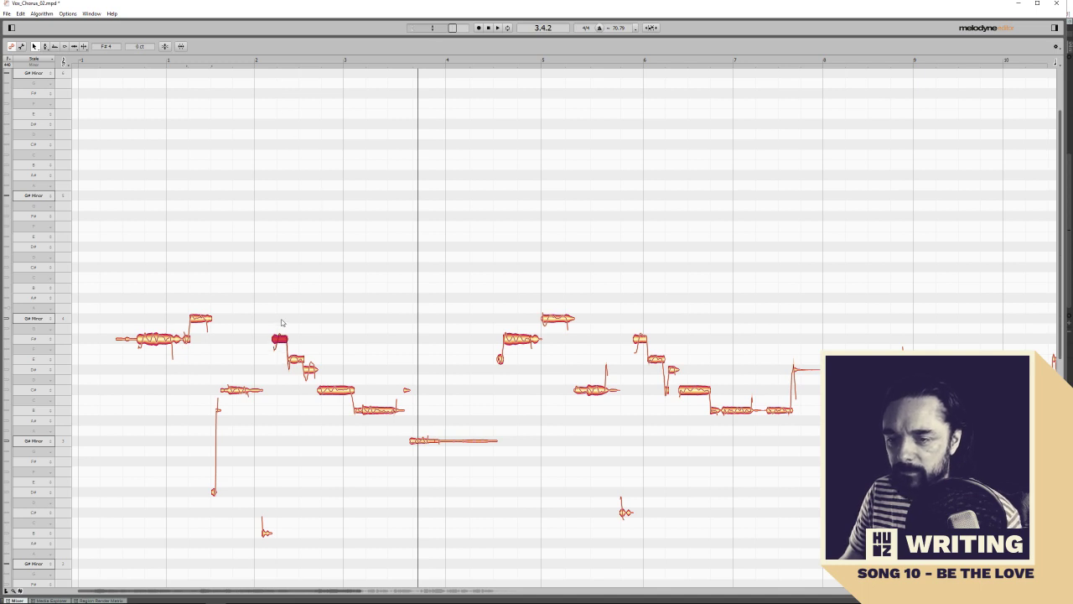
mouse_move(282, 342)
left_mouse_down()
mouse_move(280, 360)
mouse_move(280, 339)
left_mouse_up()
left_click(309, 316)
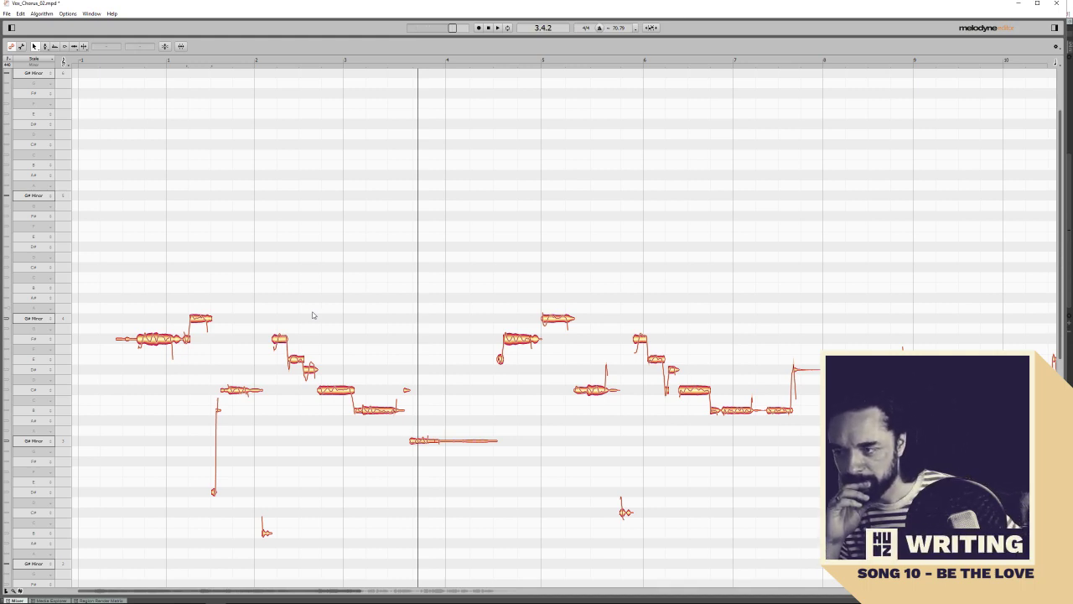
Copy the short F#4 note just after bar 2 upward as a harmony, set the copy to A#4 and play it
left_click(281, 340)
left_click_drag(280, 339, 280, 318)
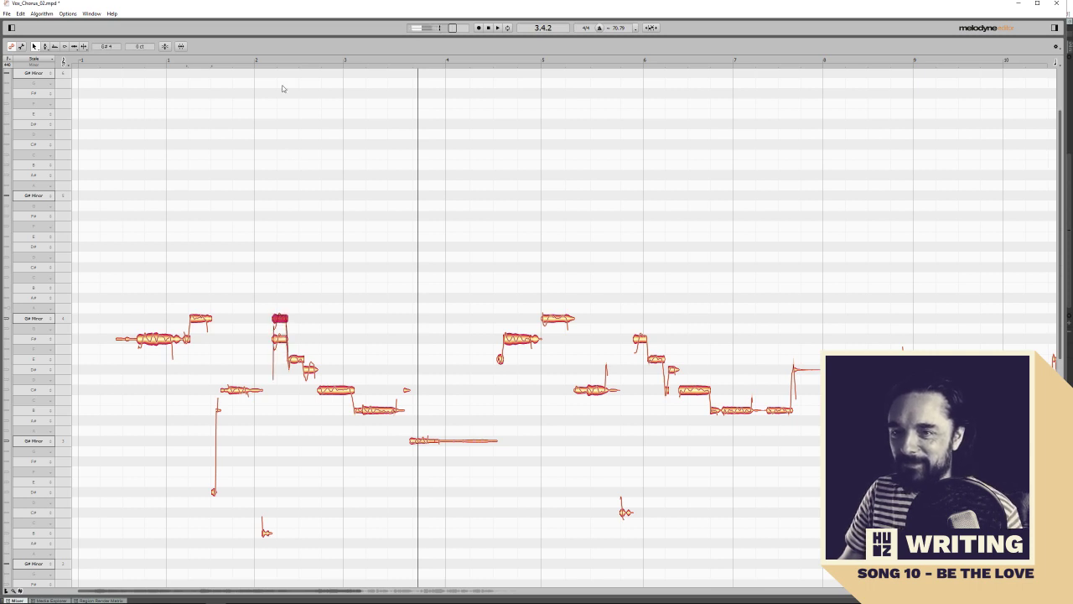
left_click(259, 64)
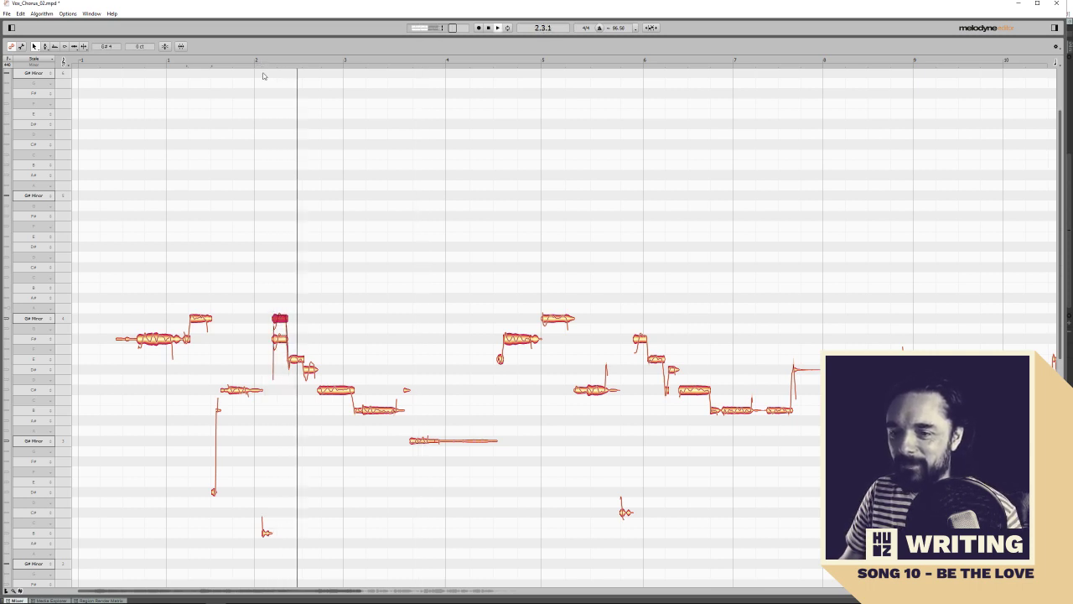
left_click_drag(284, 320, 281, 298)
left_click(259, 65)
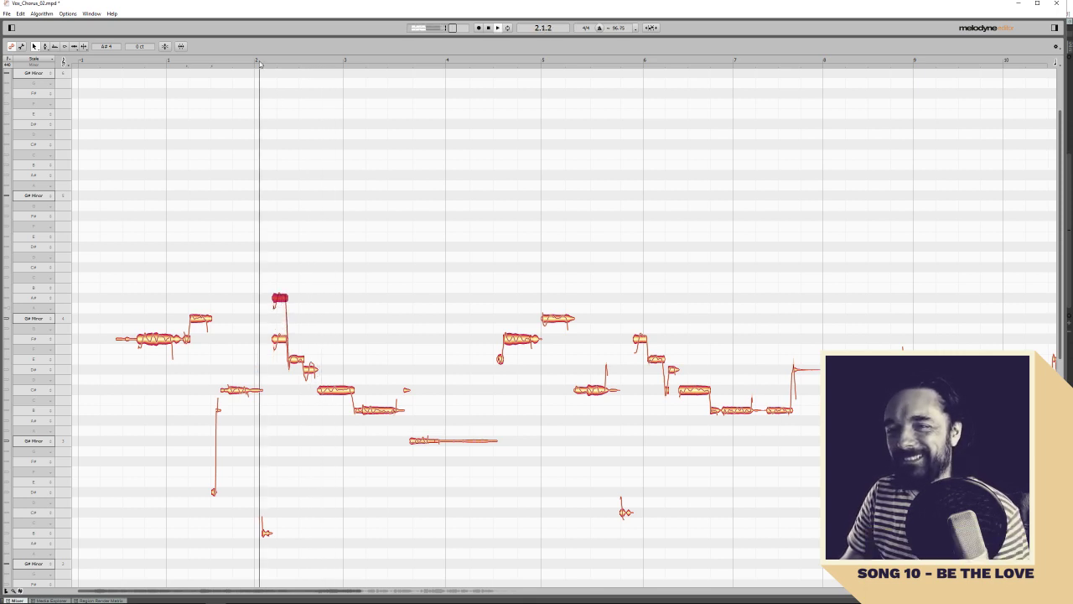
key("space")
Copy the C#4 note just before bar 3 up to F#4 as a harmony and play the phrase from bar 2
left_click_drag(335, 390, 335, 349)
left_click(305, 67)
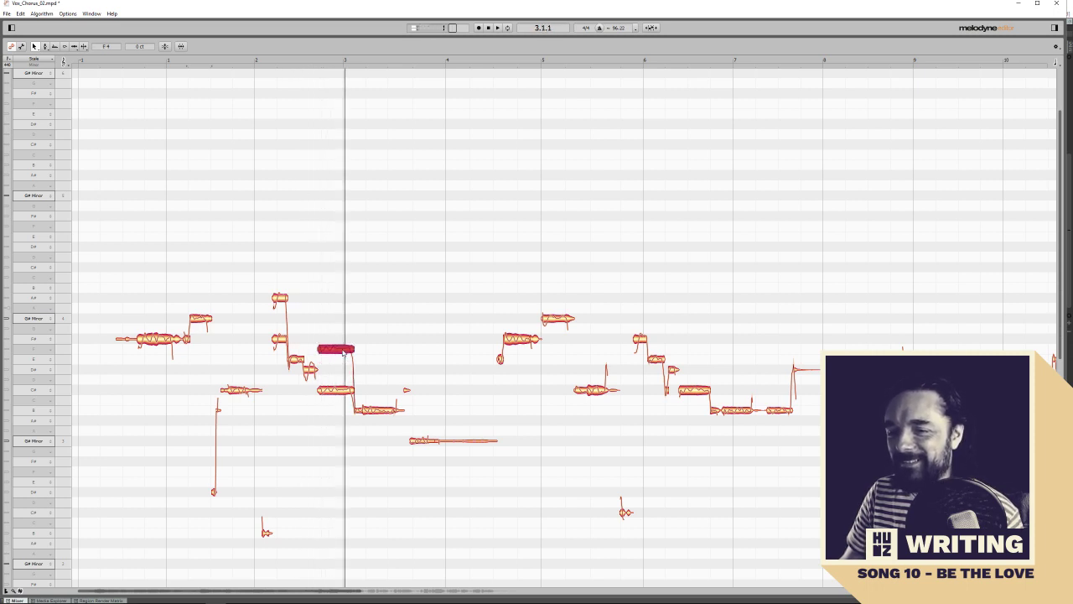
left_click_drag(343, 353, 343, 340)
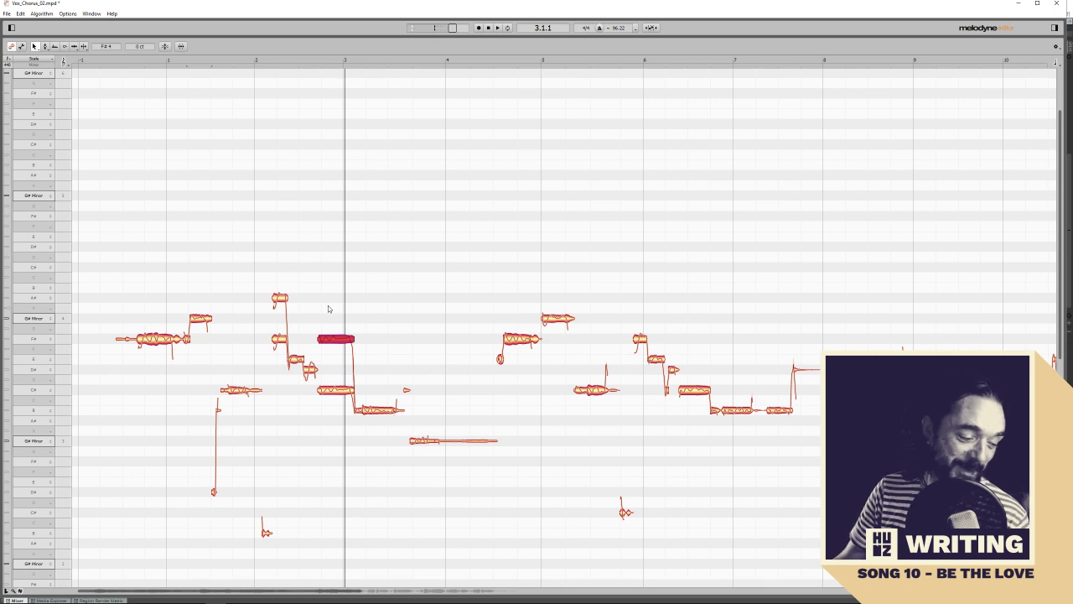
left_click(261, 62)
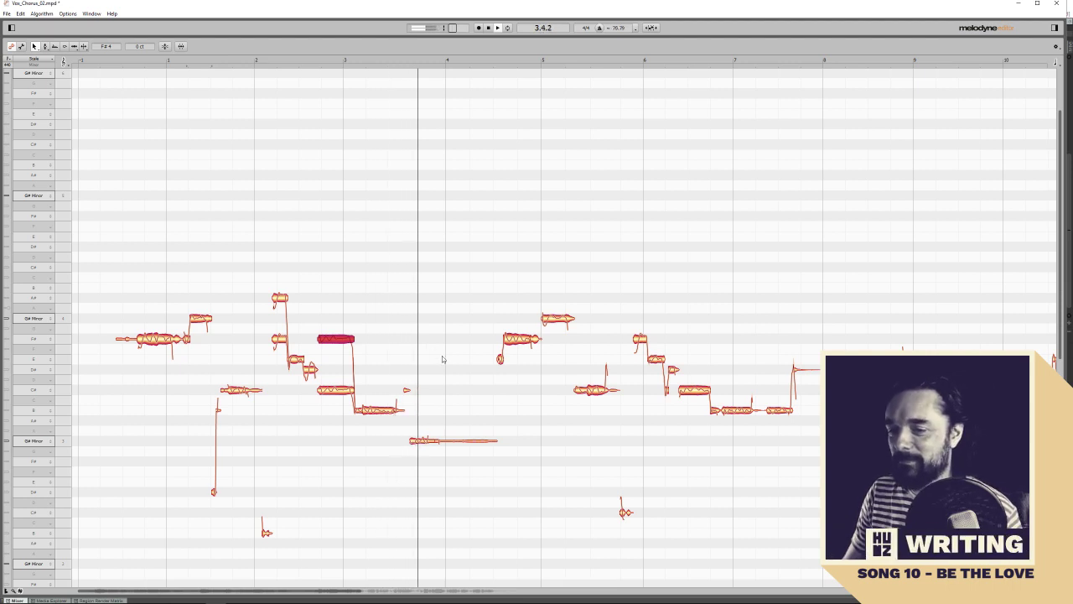
Copy the F#4 note just before bar 5 up to G#4 as a harmony and play it
left_click(503, 61)
key("ctrl+v")
mouse_move(517, 339)
left_mouse_down()
mouse_move(522, 304)
mouse_move(520, 324)
left_mouse_up()
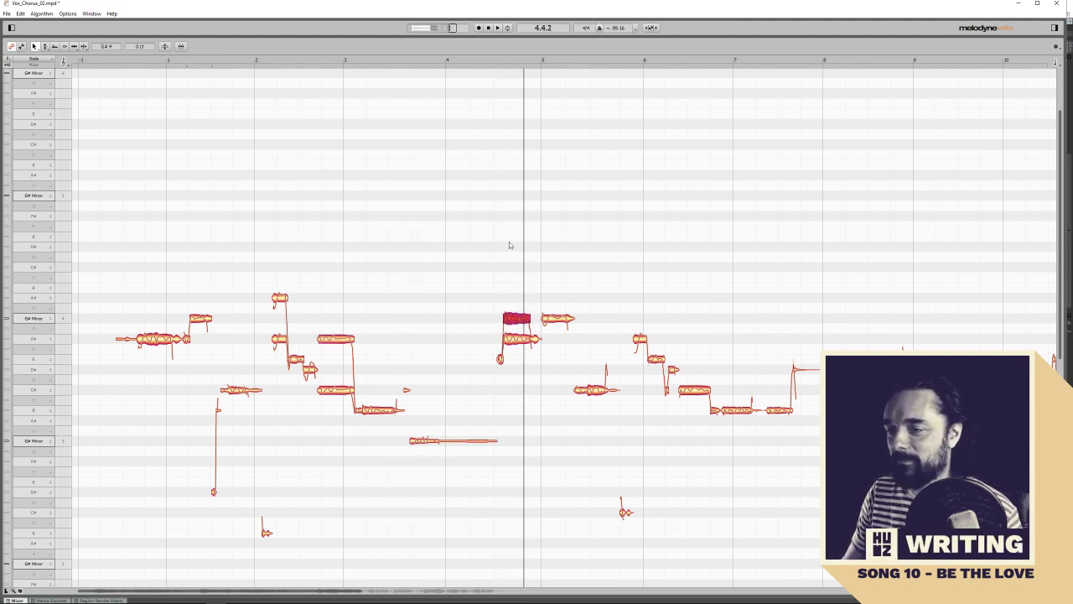
left_click(496, 65)
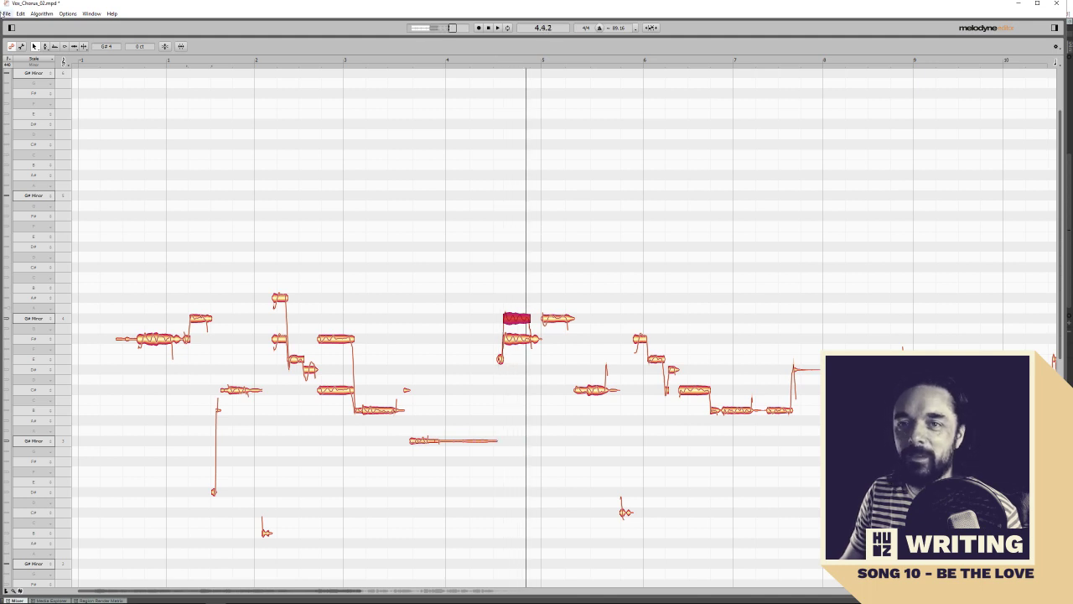
Delete all notes from the Vox_Chorus_02 project
key("ctrl+a")
key("Delete")
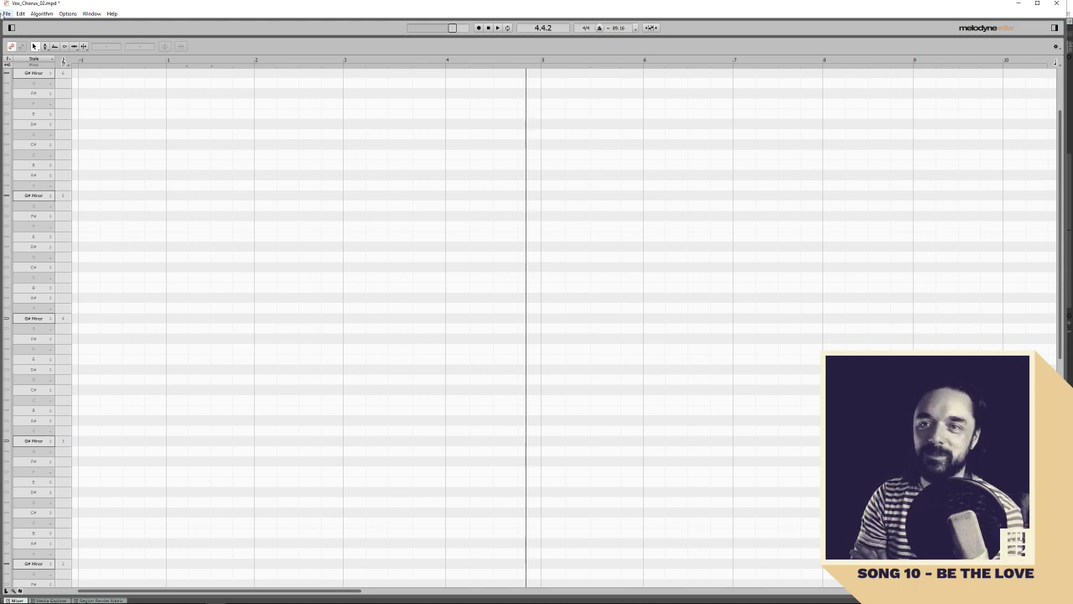
Look through the vocal and project files at the end of the Reaper folder, and return to the Melodyne project
key("alt+Tab")
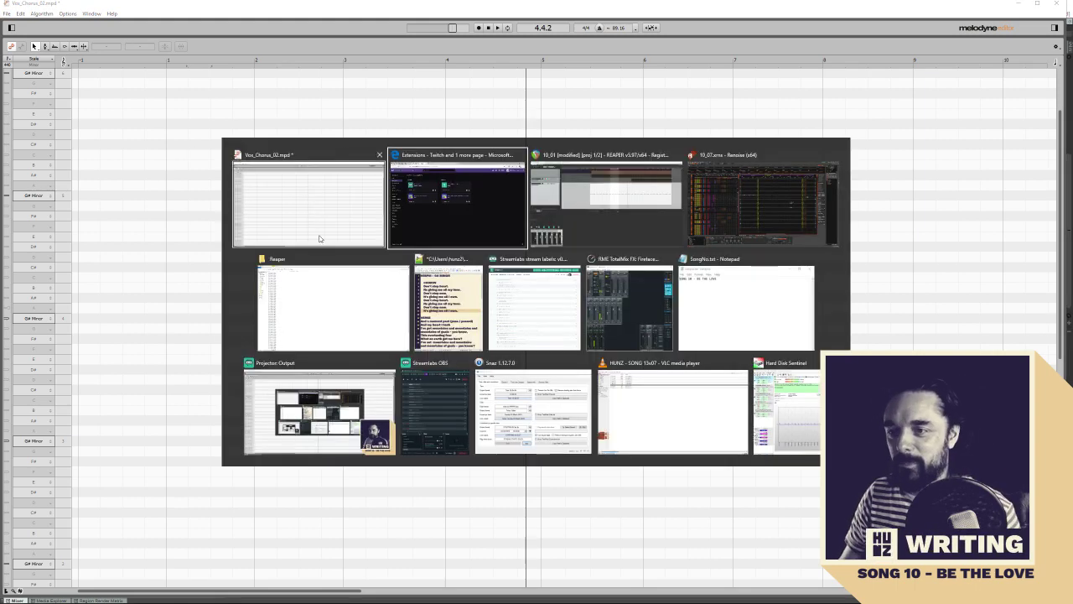
left_click(336, 311)
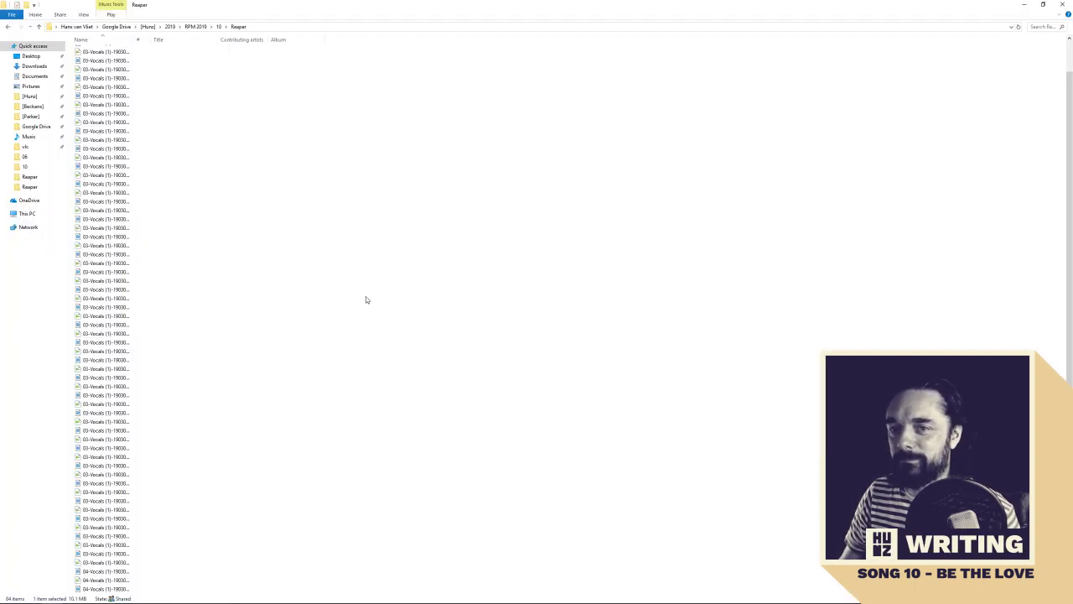
scroll(364, 295, "down", 6)
key("alt+Tab")
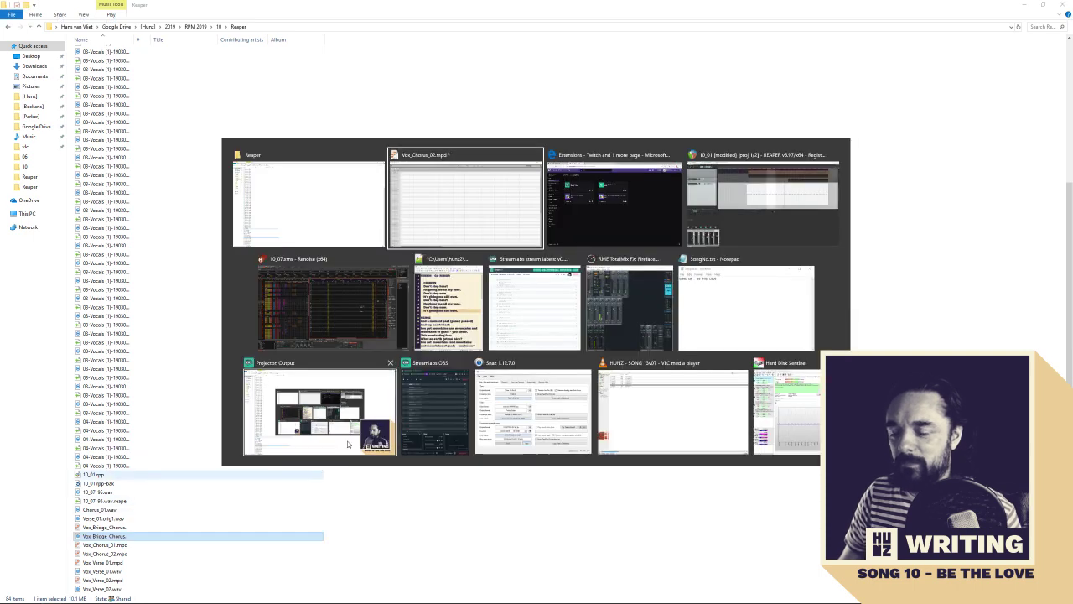
left_click(453, 238)
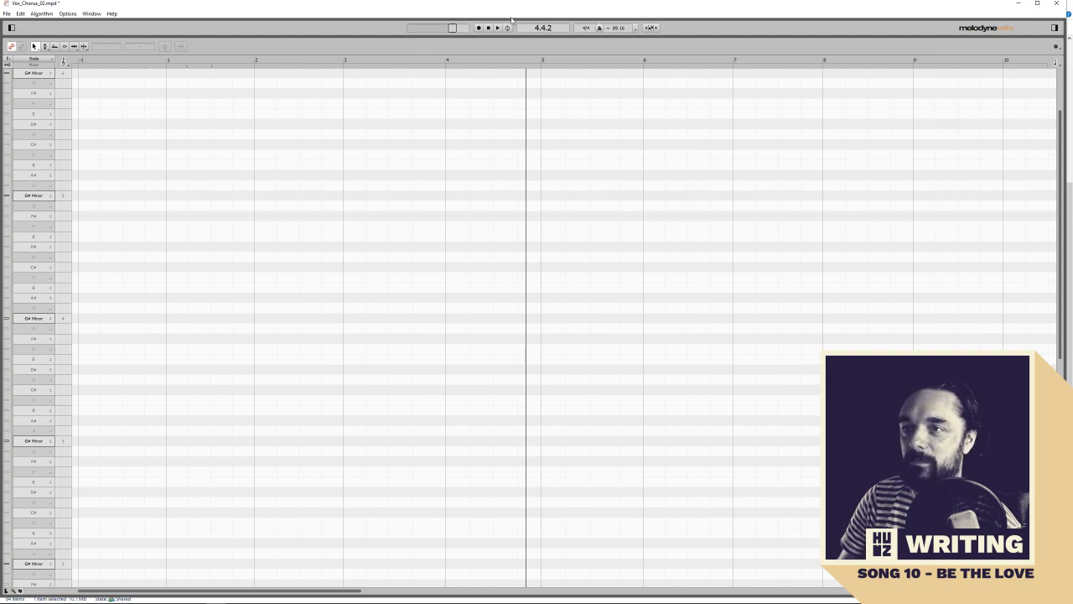
Open the audio file 03-Vocals (1)-190302_2202 render 001-glued.wav from the Reaper folder
left_click(7, 14)
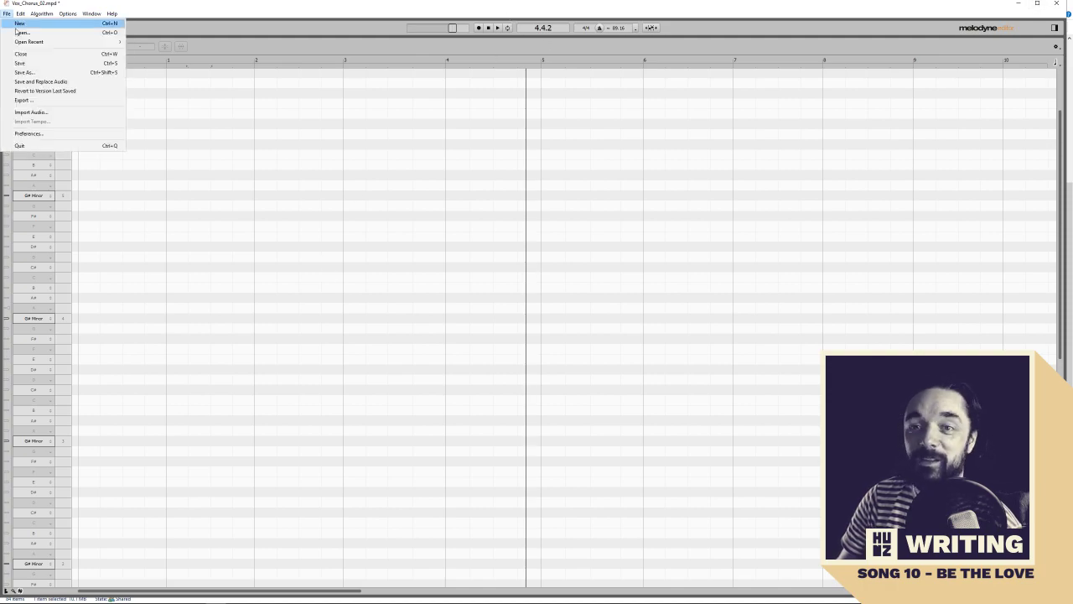
left_click(25, 32)
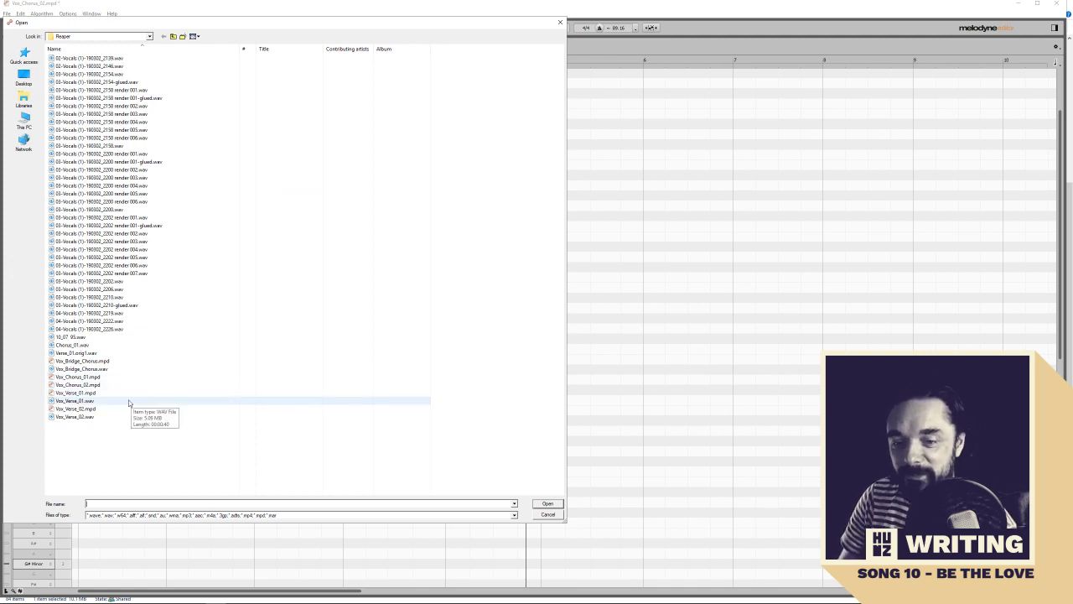
type("C:\\Users\\hunz2\\Google Drive\\[Hunz]\\2019\\RPM 2019\\10\\Reaper\\03-Vocals (1)-190302_2202 render 001-glued.wav")
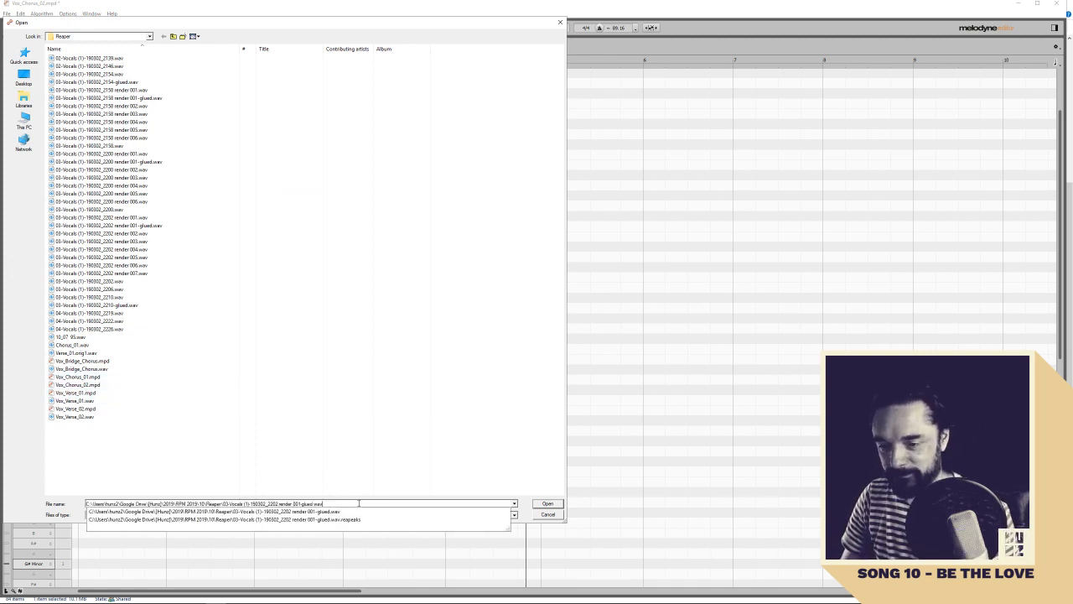
key("Return")
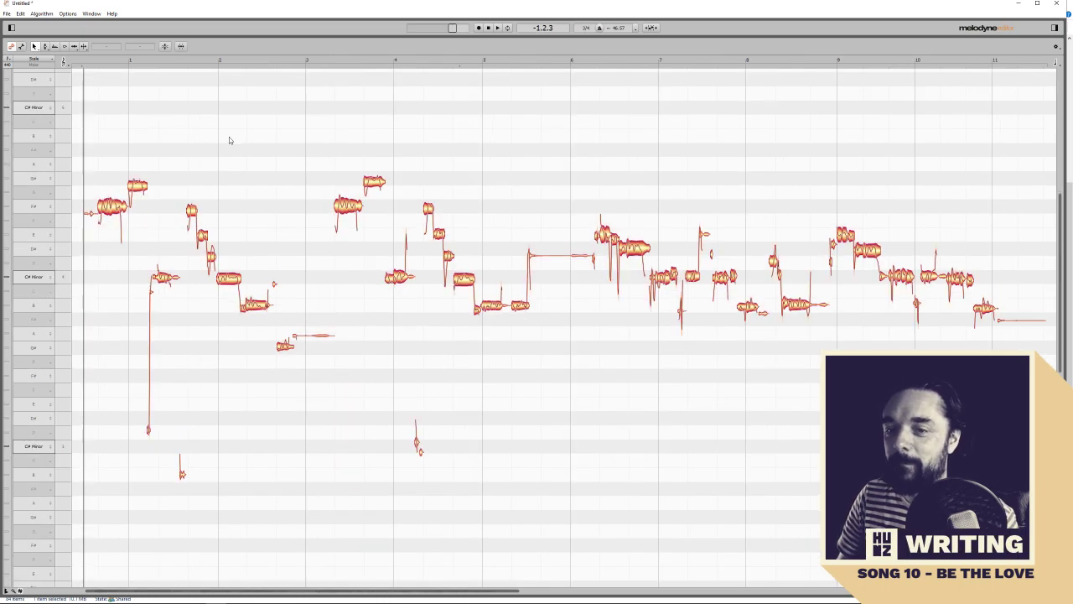
Correct the pitch of all notes with Snap to C# Minor on and Pitch Center at 100%, and play from the start
left_click(165, 47)
left_click(463, 228)
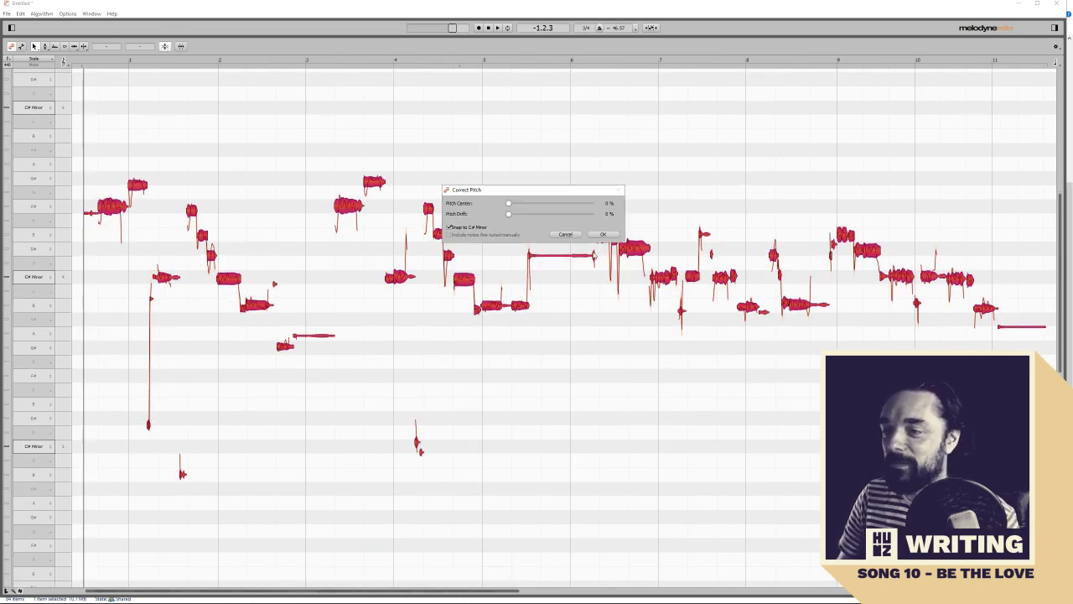
left_click_drag(514, 205, 749, 203)
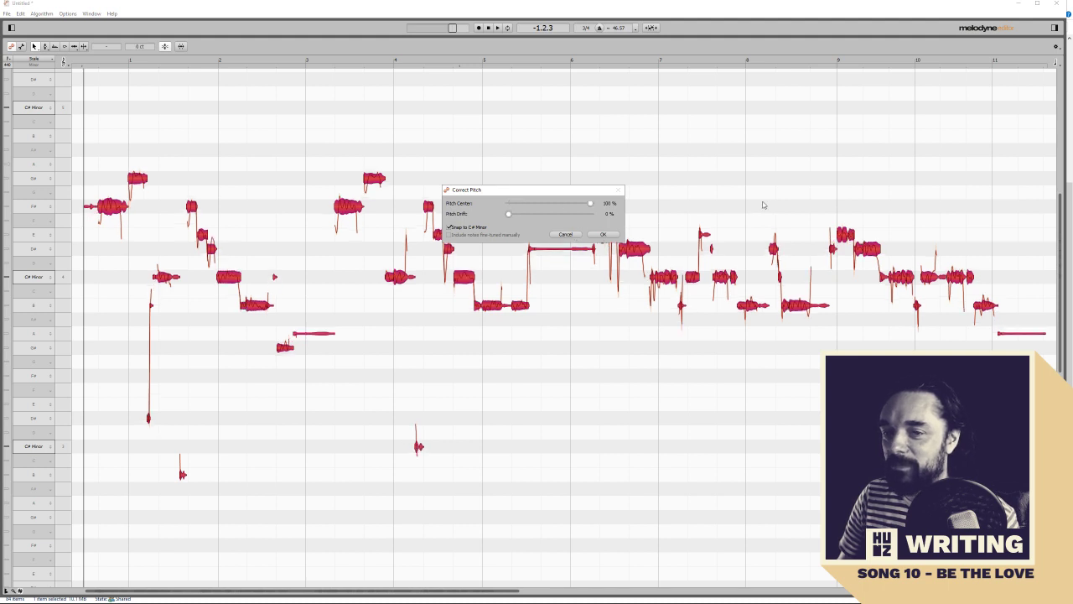
left_click(603, 234)
left_click(78, 61)
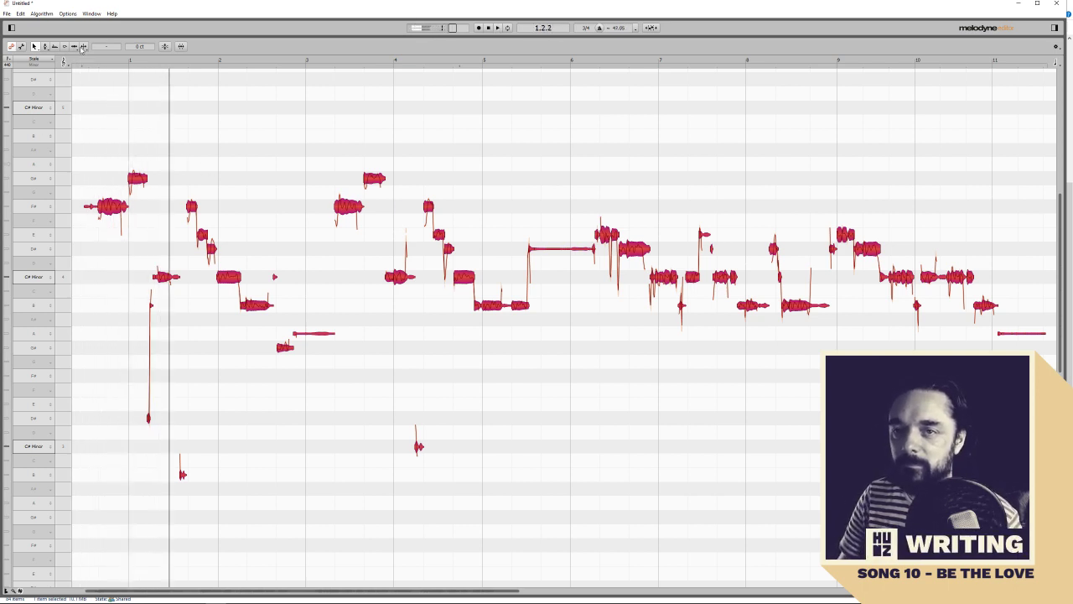
Split off the start of the F#4 note just before bar 2, set that piece to E4 and play the phrase
left_click(141, 93)
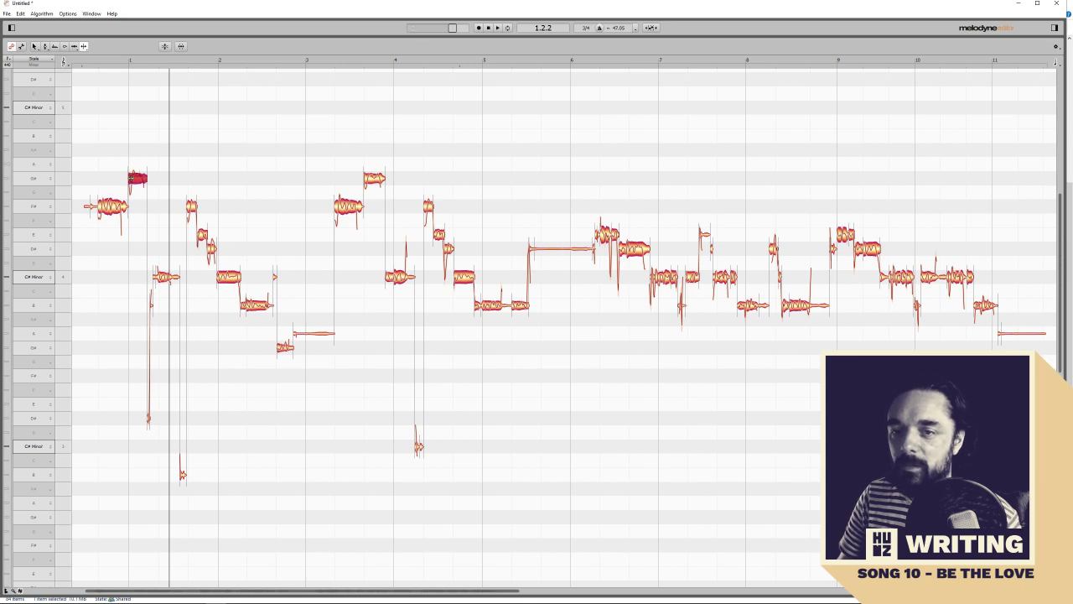
left_click(128, 64)
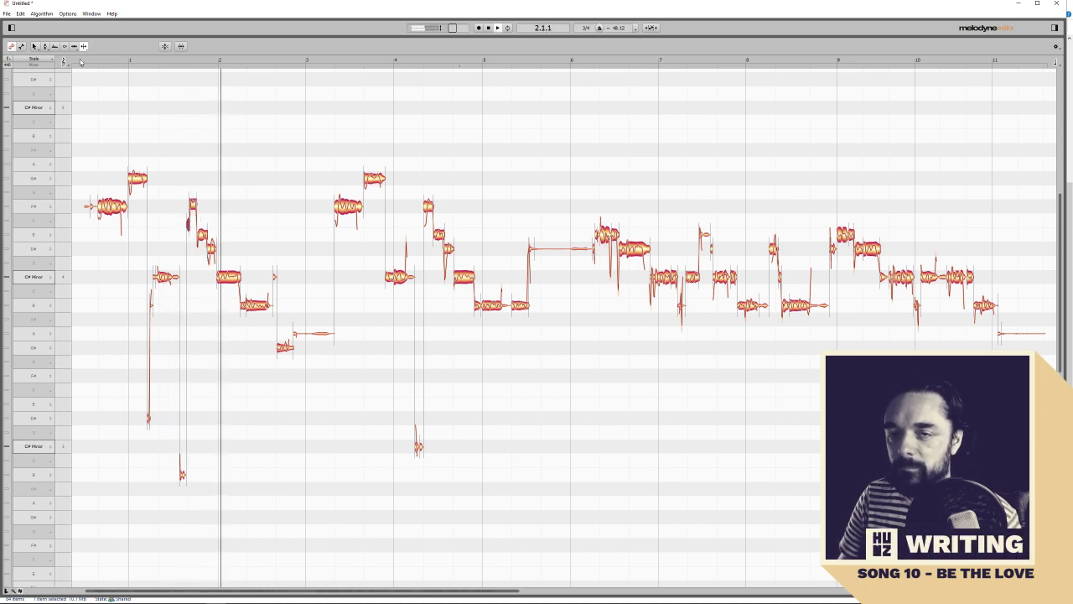
left_click(128, 119)
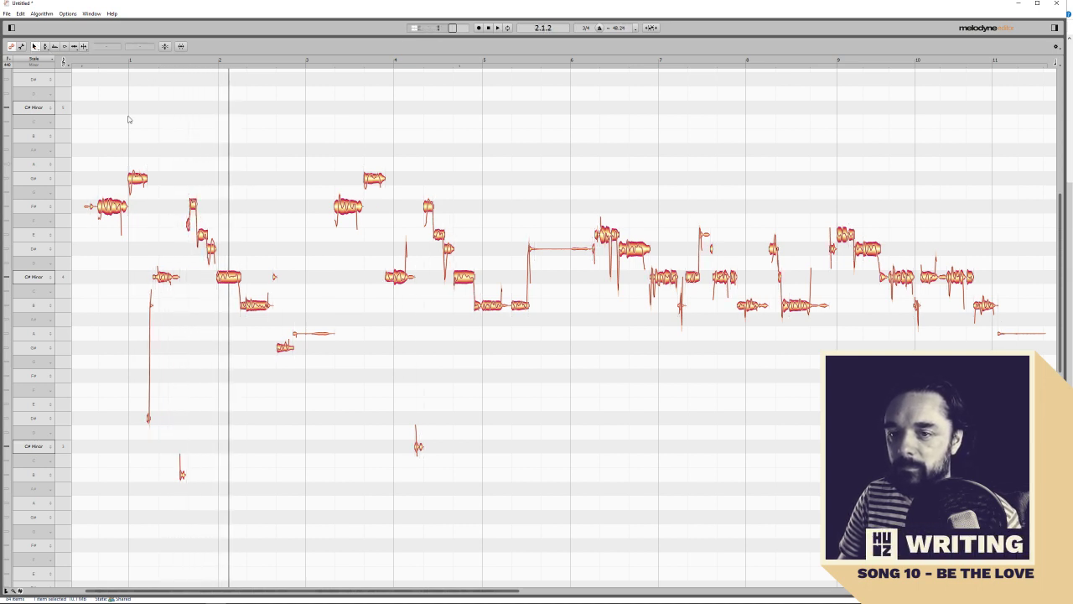
right_click(188, 224)
left_click(198, 233)
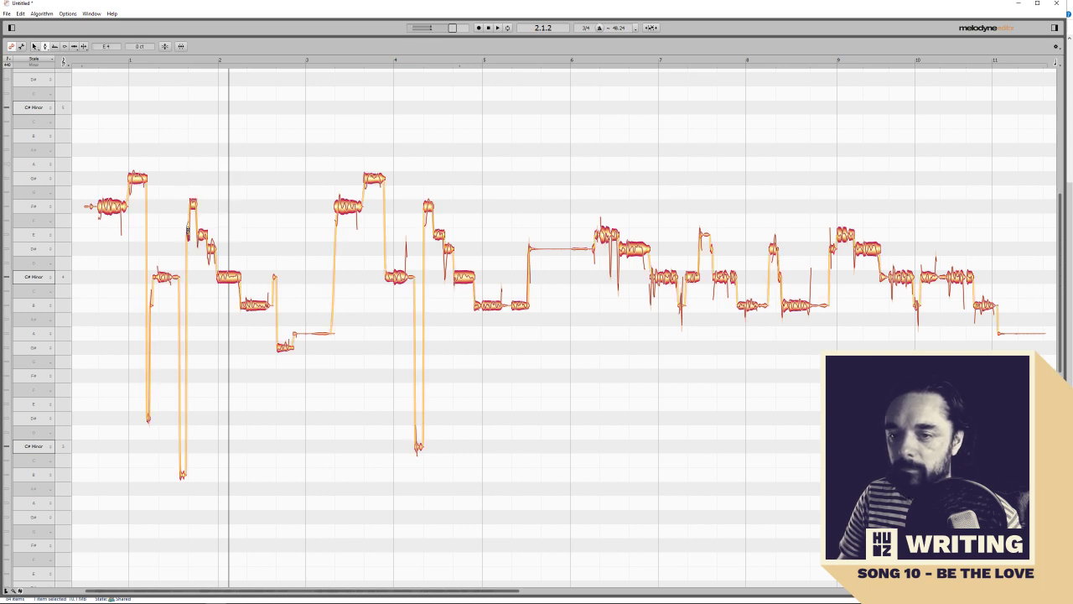
left_click(180, 65)
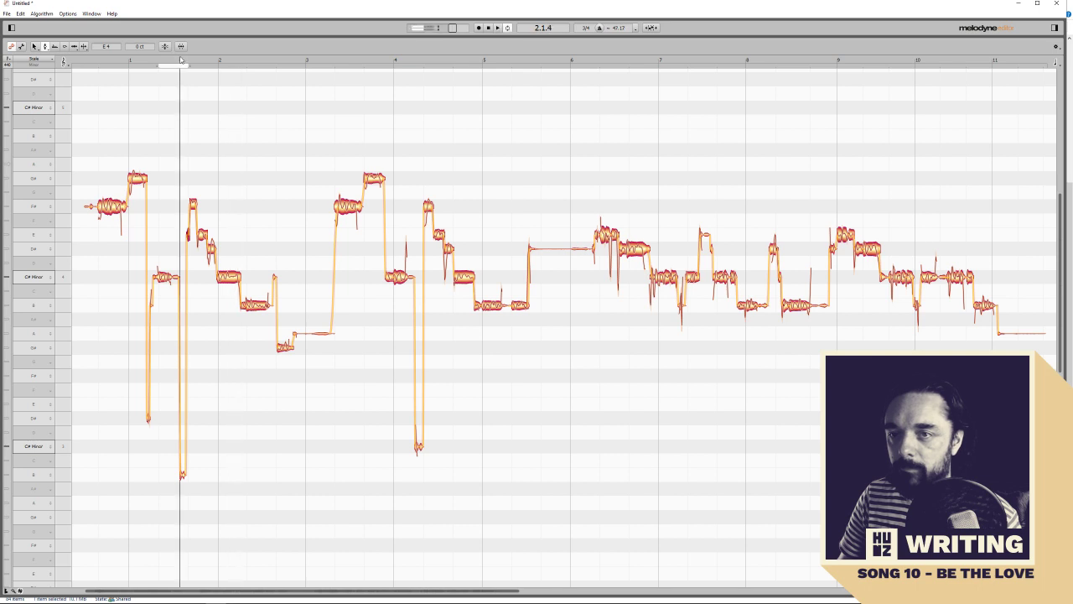
left_click(175, 63)
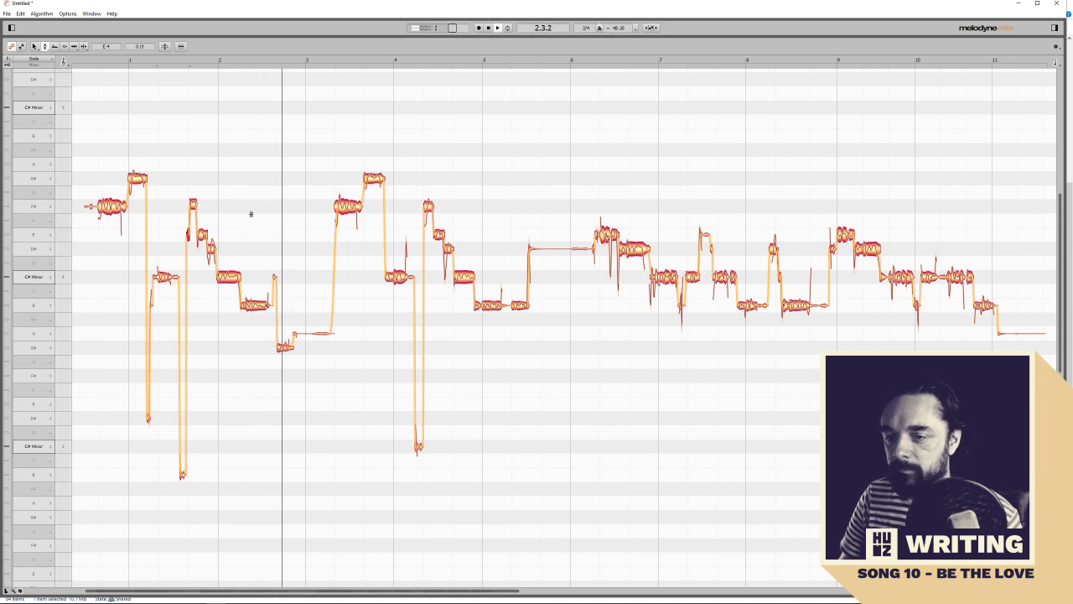
Set the pitch modulation of the C#4 note at bar 4 to 90% and the preceding G#4 note's pitch drift to -34%, playing the phrase
right_click(234, 178)
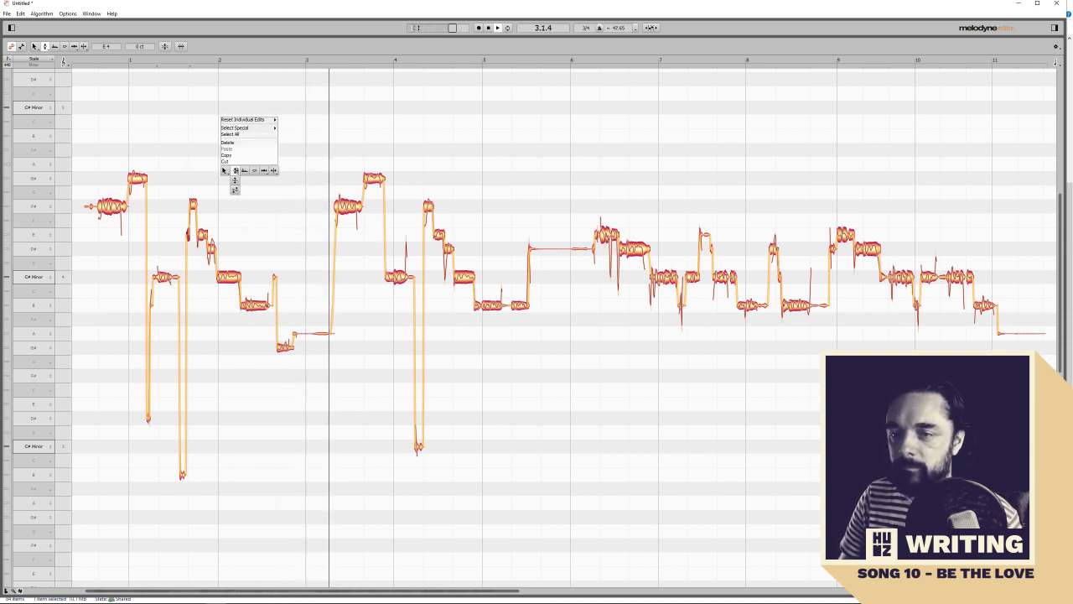
left_click(234, 181)
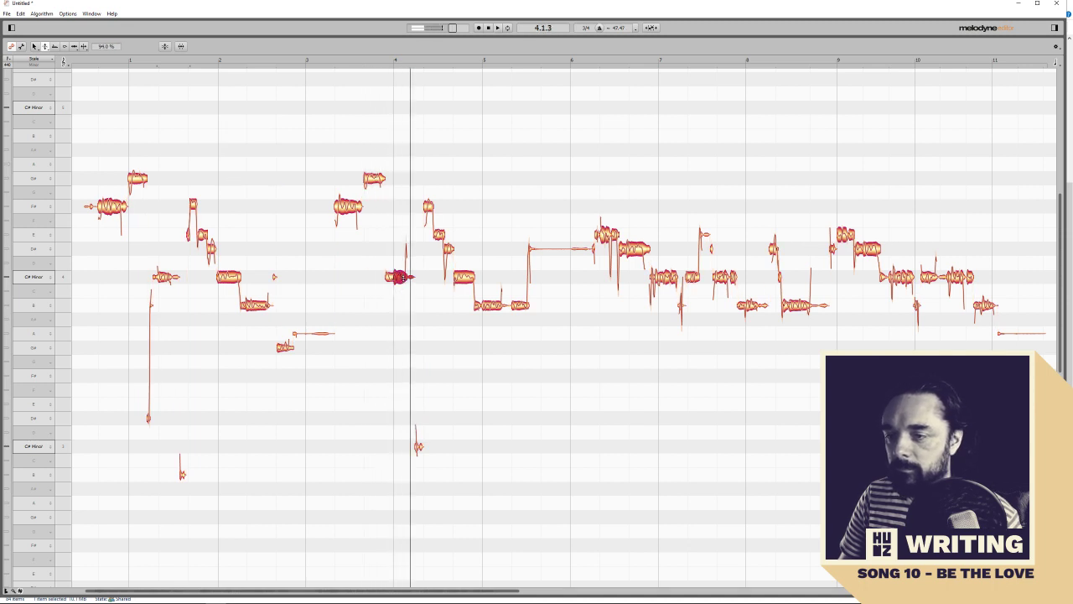
right_click(346, 206)
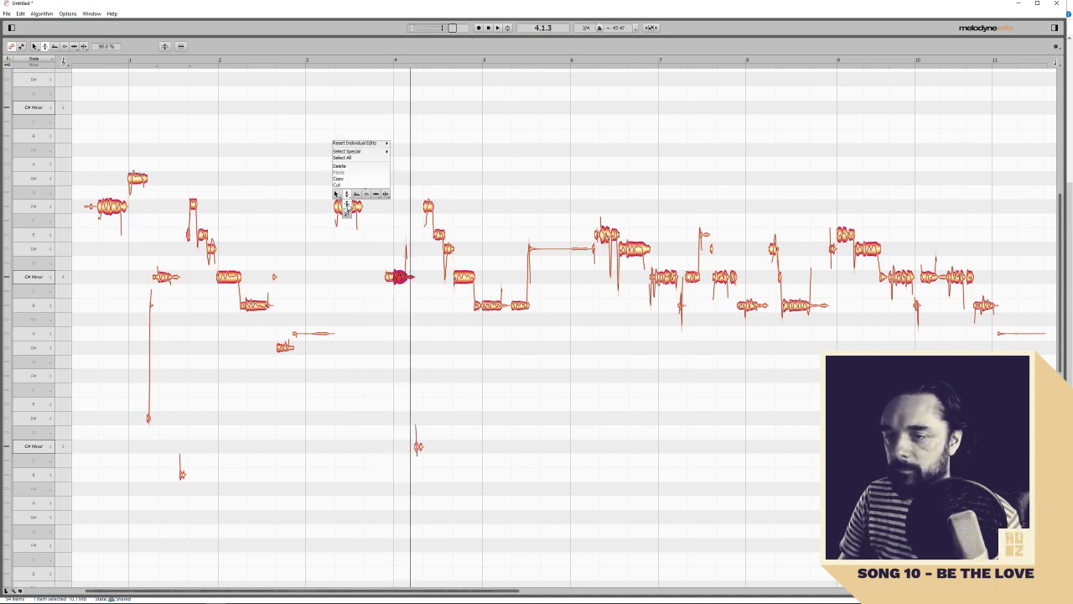
left_click(346, 194)
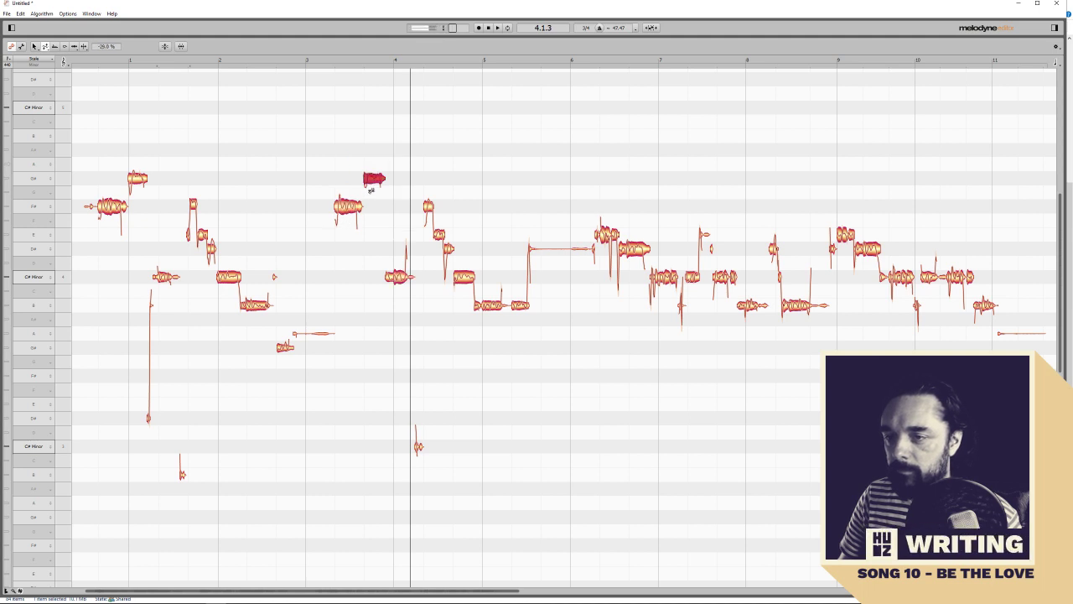
left_click(363, 63)
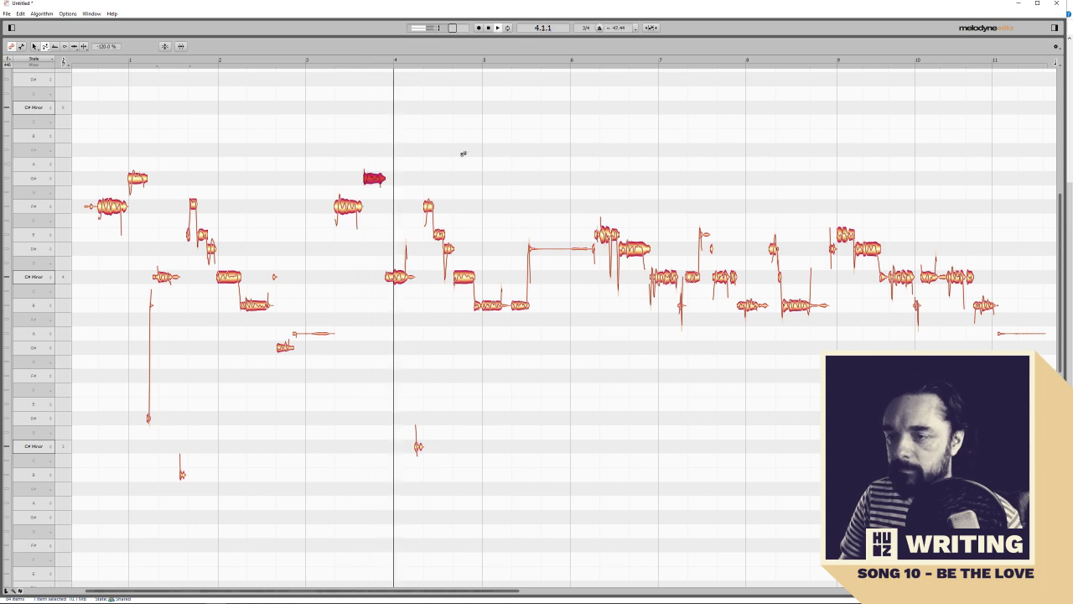
left_click(364, 64)
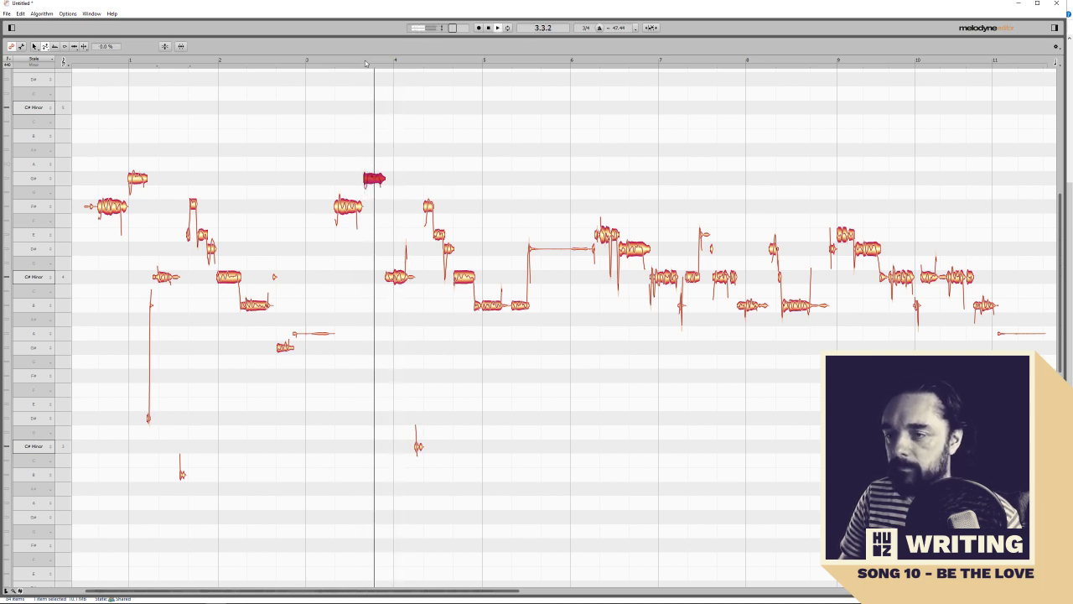
Split off the start of the F#4 note after bar 4, set that piece to E4 and play it
right_click(422, 202)
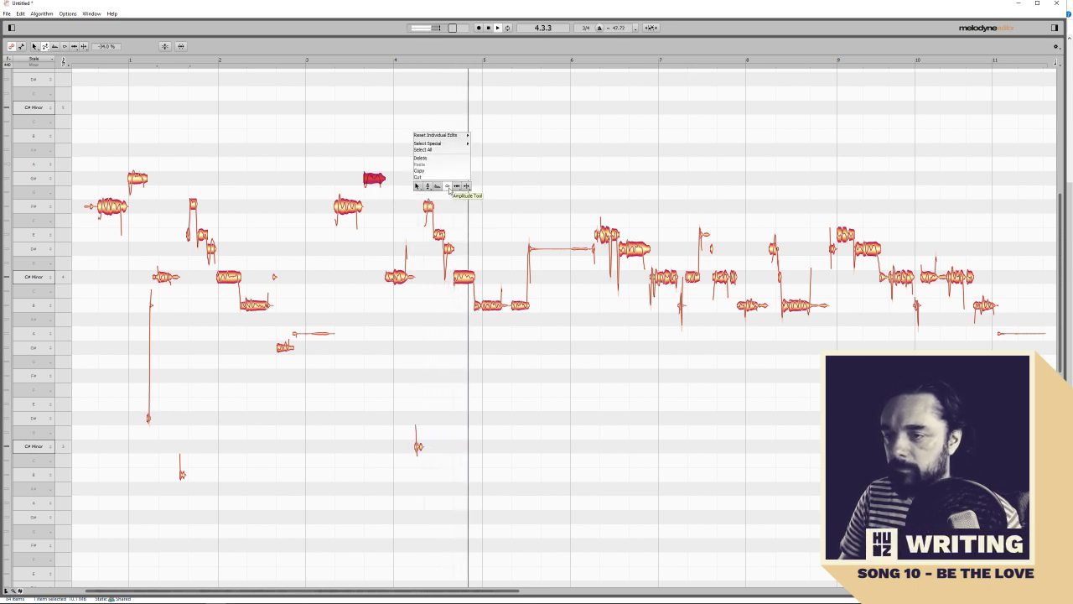
left_click(427, 186)
left_click_drag(427, 205, 426, 228)
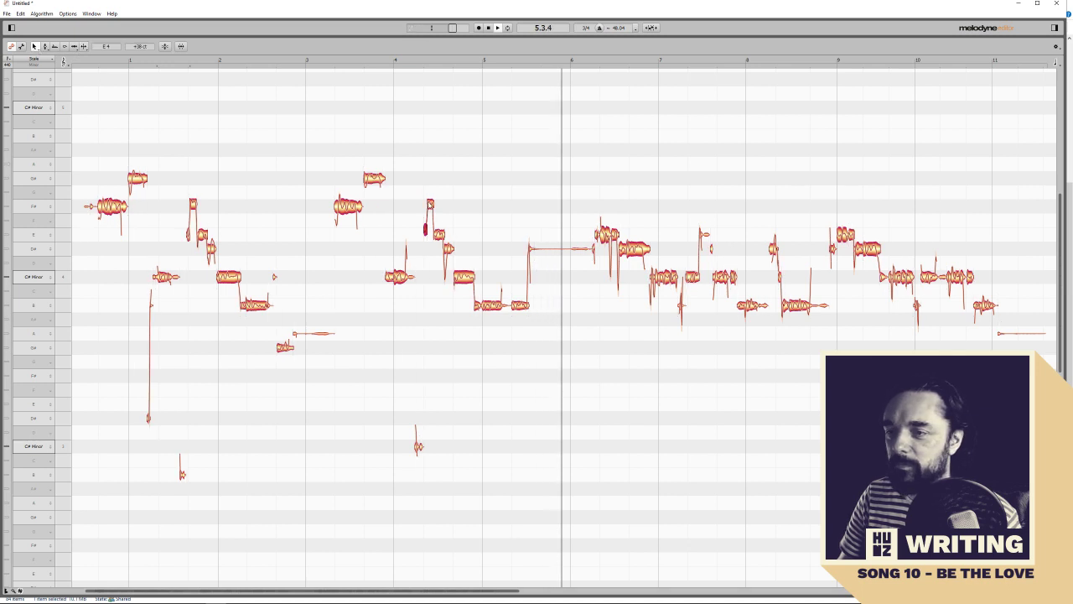
right_click(428, 205)
left_click(437, 206)
key("ctrl+z")
left_click(420, 64)
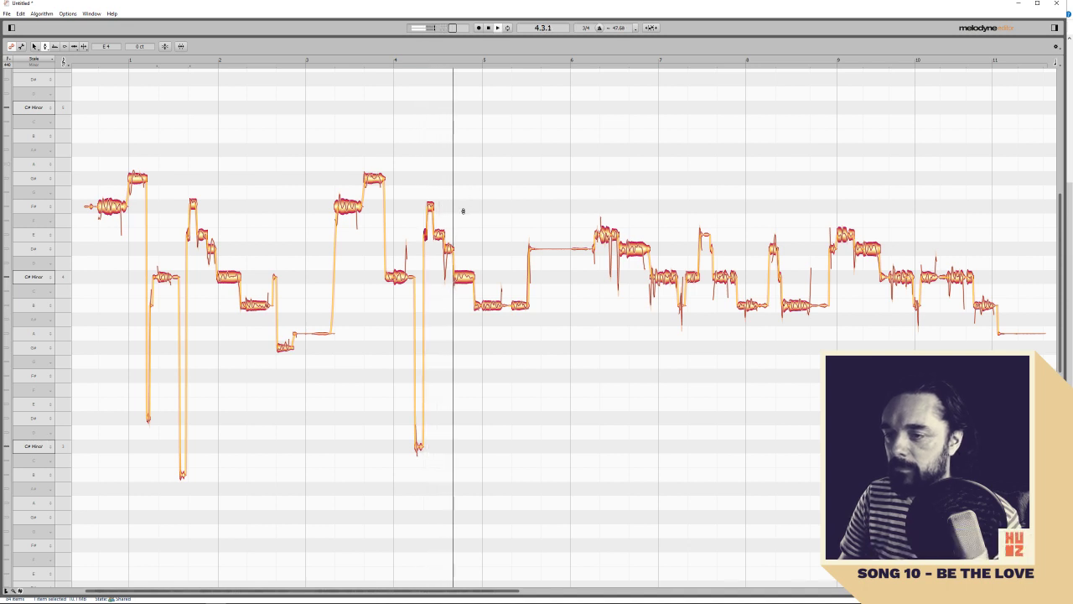
Split off the start of the short D#4 note before bar 5, set that piece to C#4 and play it
right_click(448, 249)
left_click(451, 249)
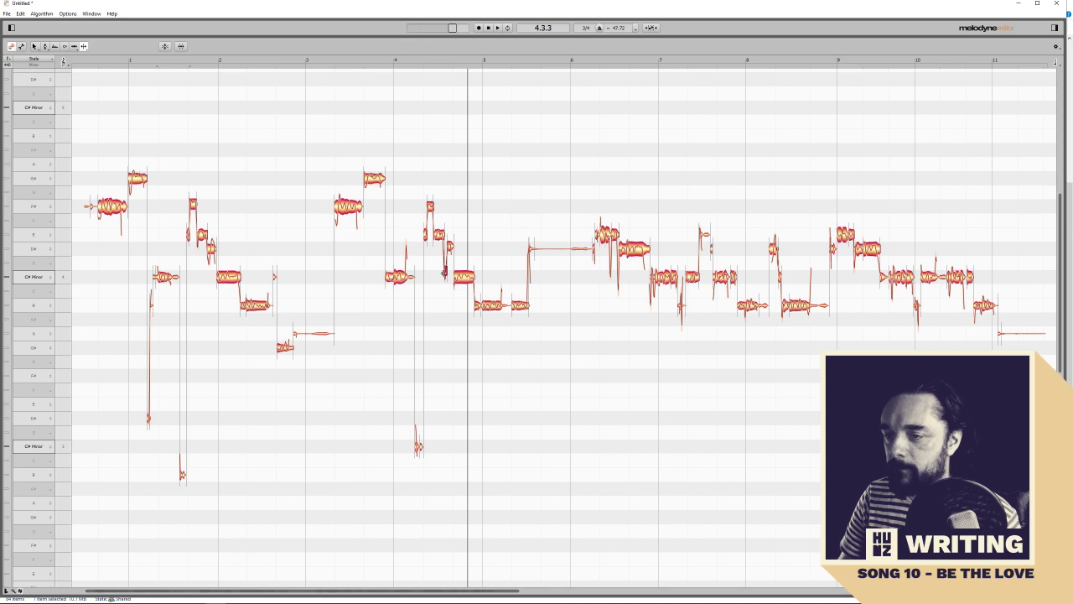
right_click(443, 273)
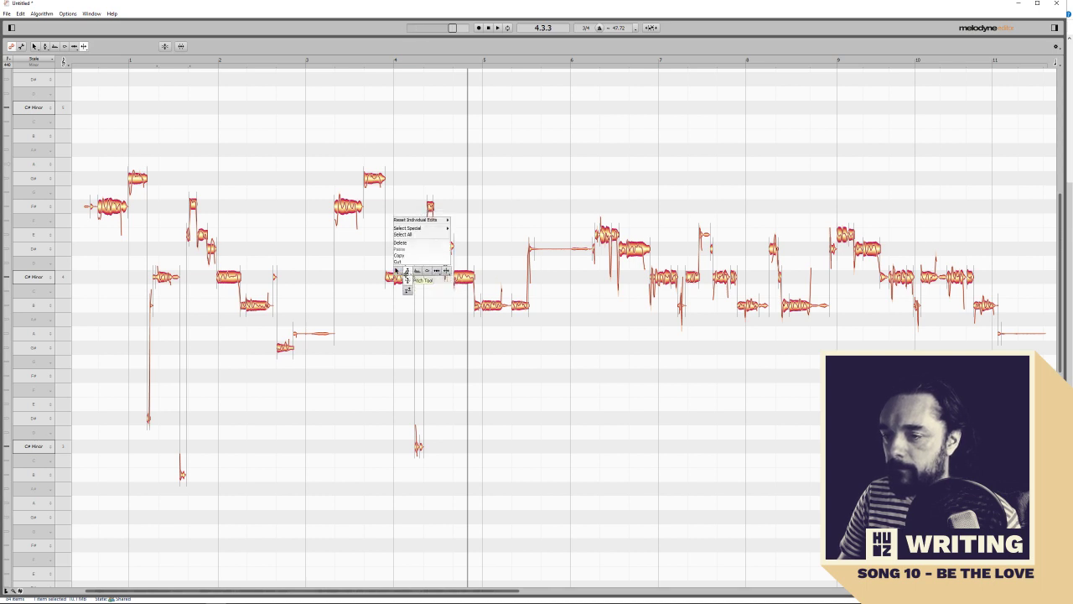
left_click(407, 271)
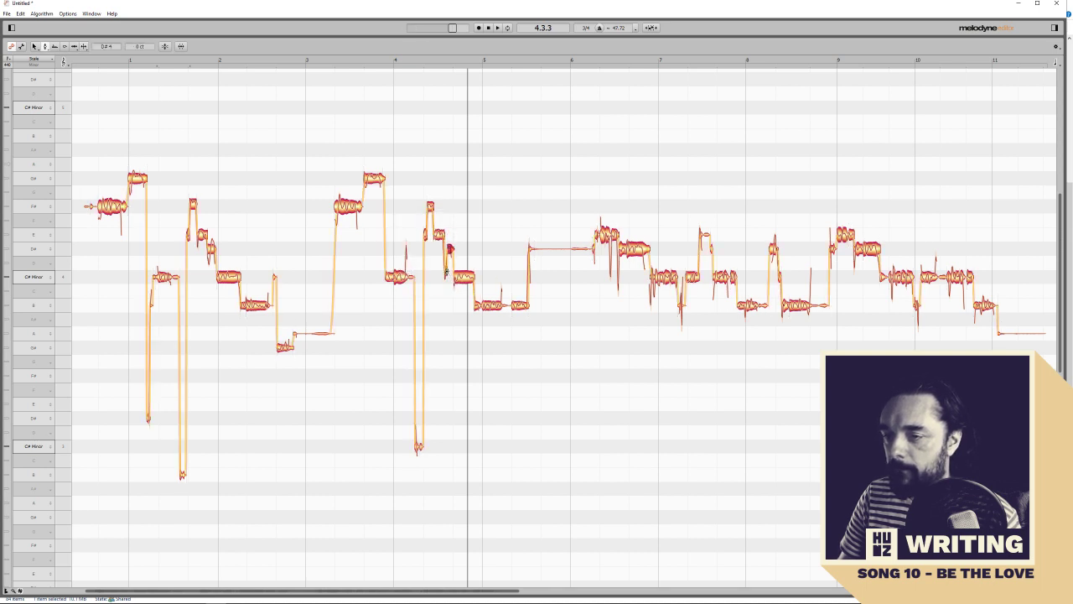
left_click(432, 62)
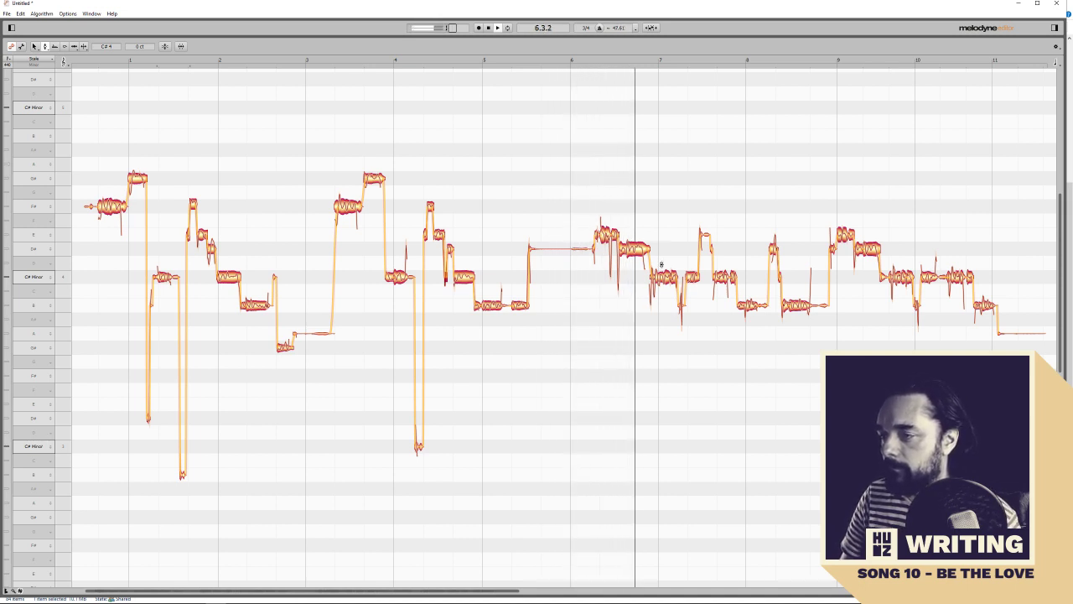
Split off the end of the D#4 note before bar 7, lower that piece to C#4 and play from bar 6
right_click(641, 246)
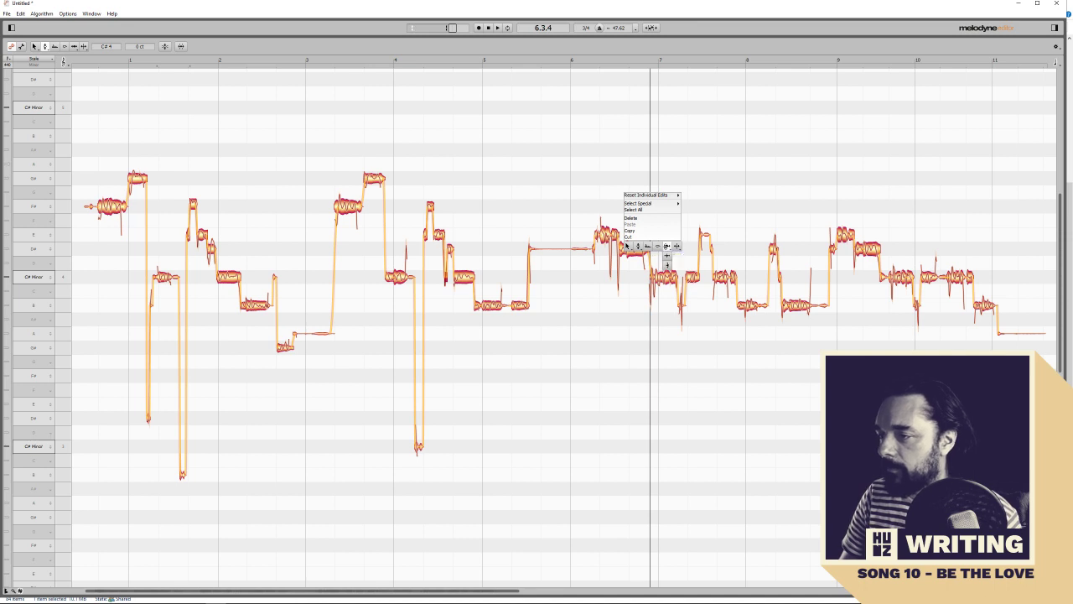
left_click(677, 245)
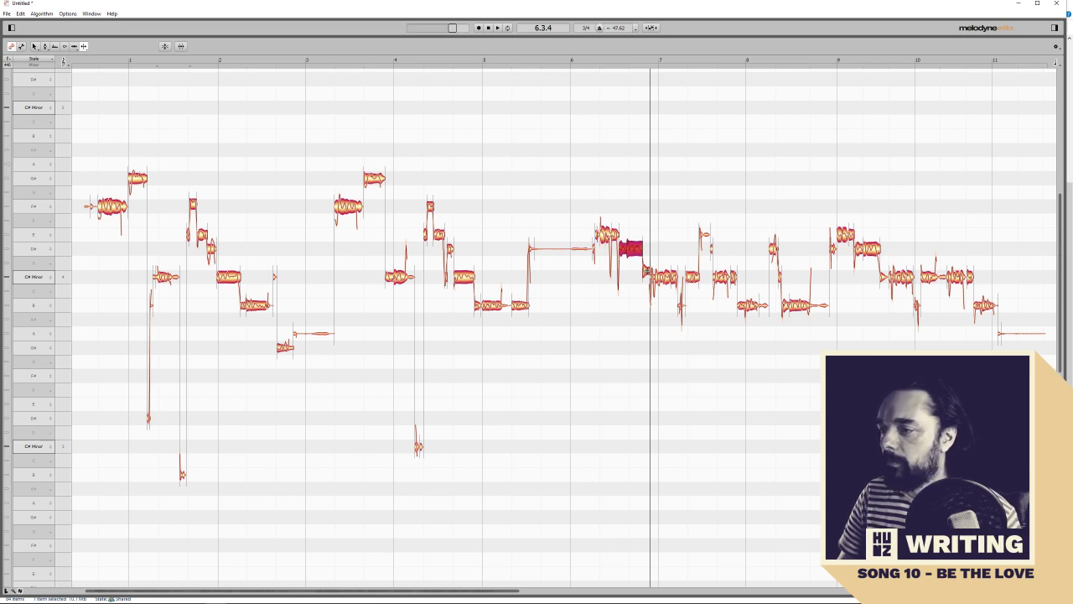
right_click(647, 270)
left_click(608, 282)
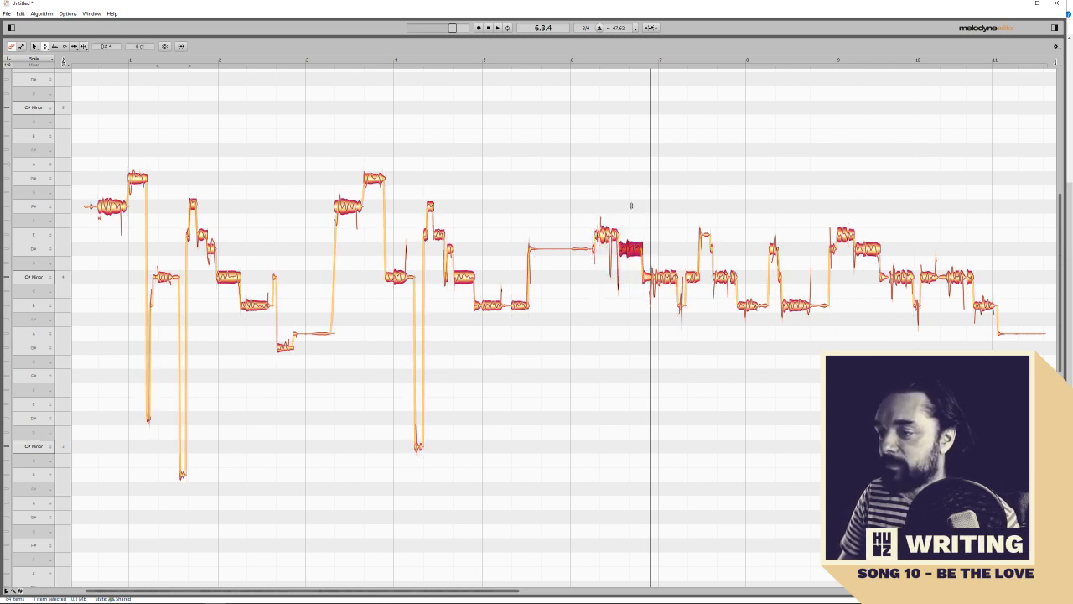
left_click(597, 58)
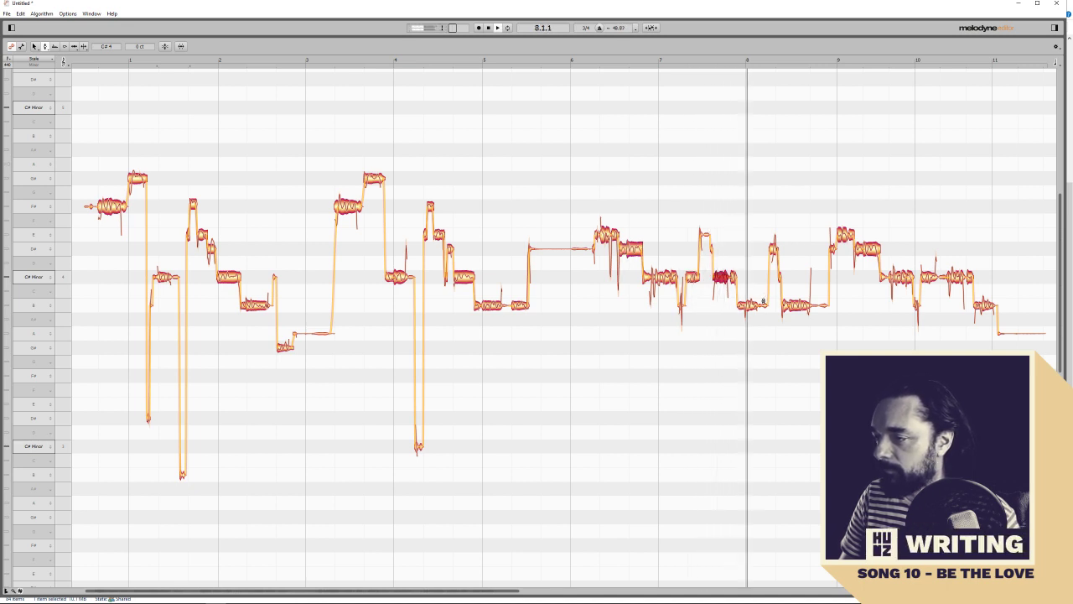
Set the pitch modulation of the two C#4 notes between bars 7 and 8 to 77% and 74%, and adjust the first one's pitch drift
key("F2")
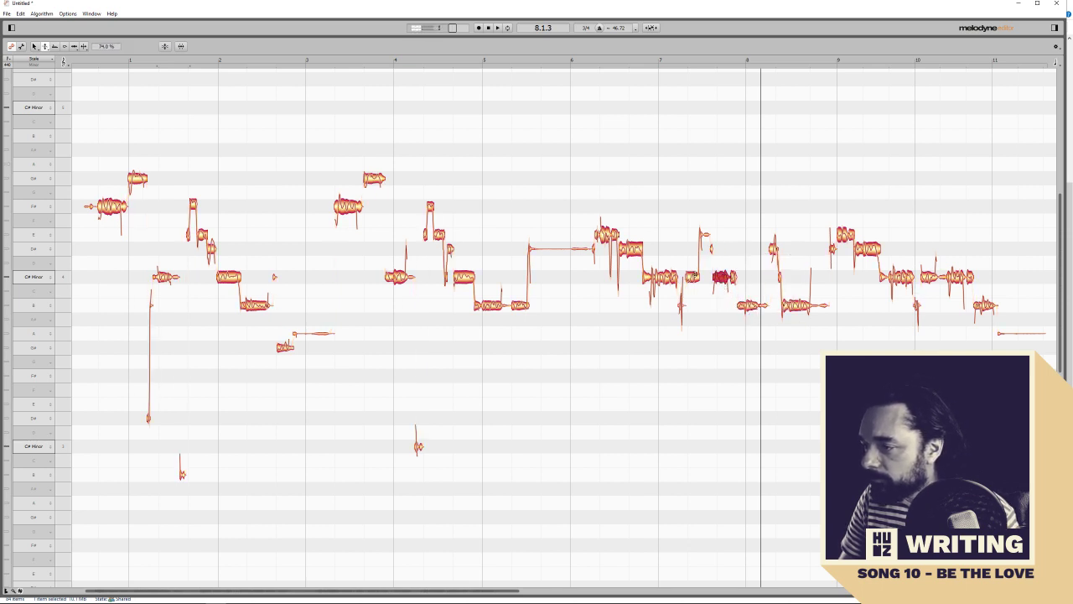
right_click(694, 282)
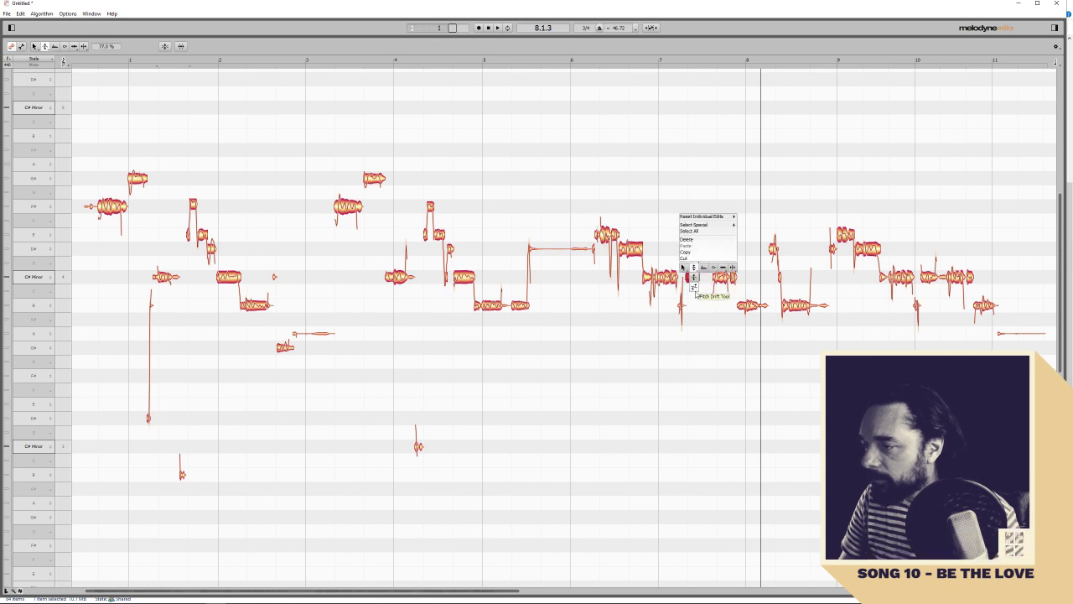
left_click(694, 288)
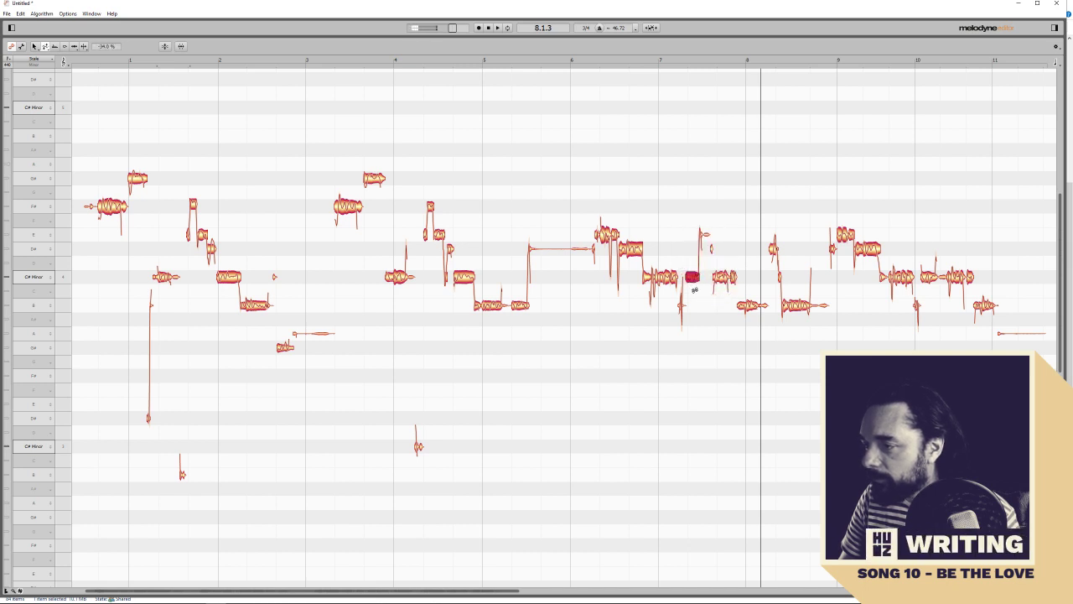
Set the pitch drift of the B3 note after bar 8 to -178% and the pitch modulation of the C#4 note after bar 10 to 40%
left_click(670, 61)
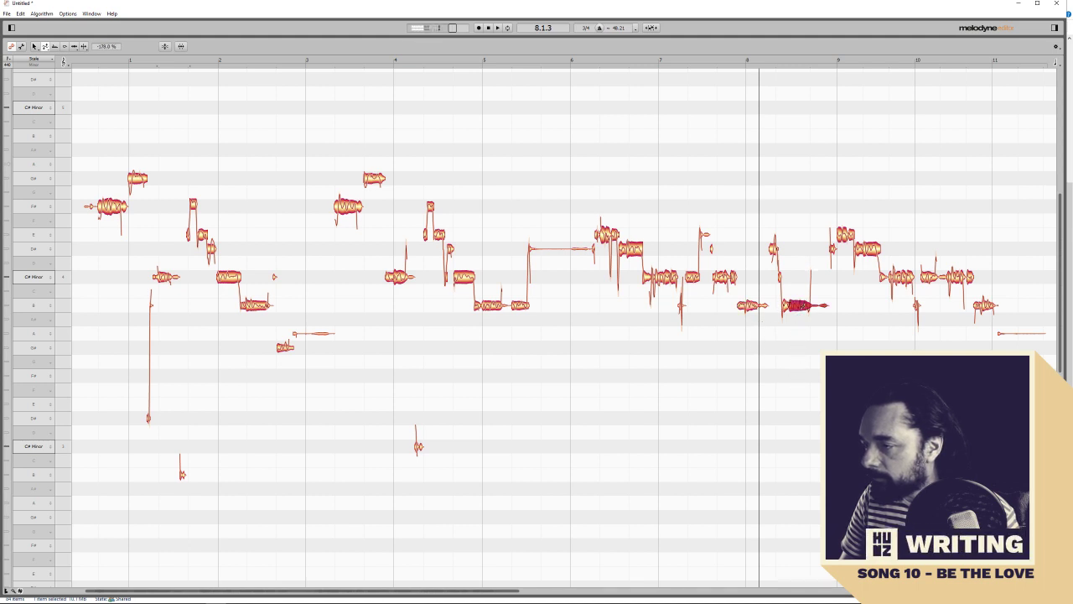
right_click(790, 303)
left_click(798, 293)
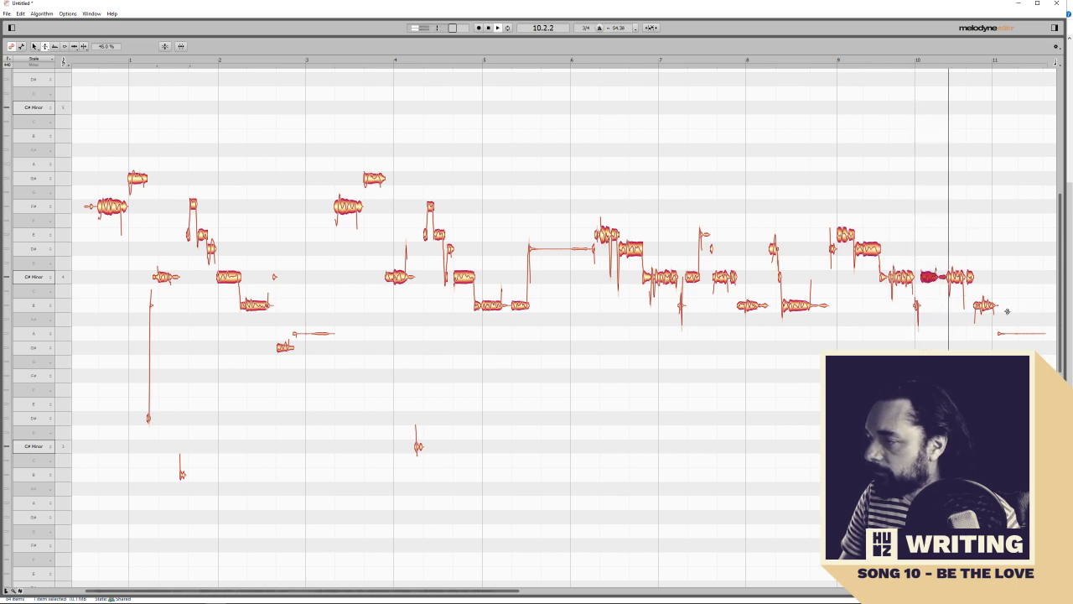
Split off the start of the second C#4 note after bar 10 and set that piece to B3
right_click(941, 268)
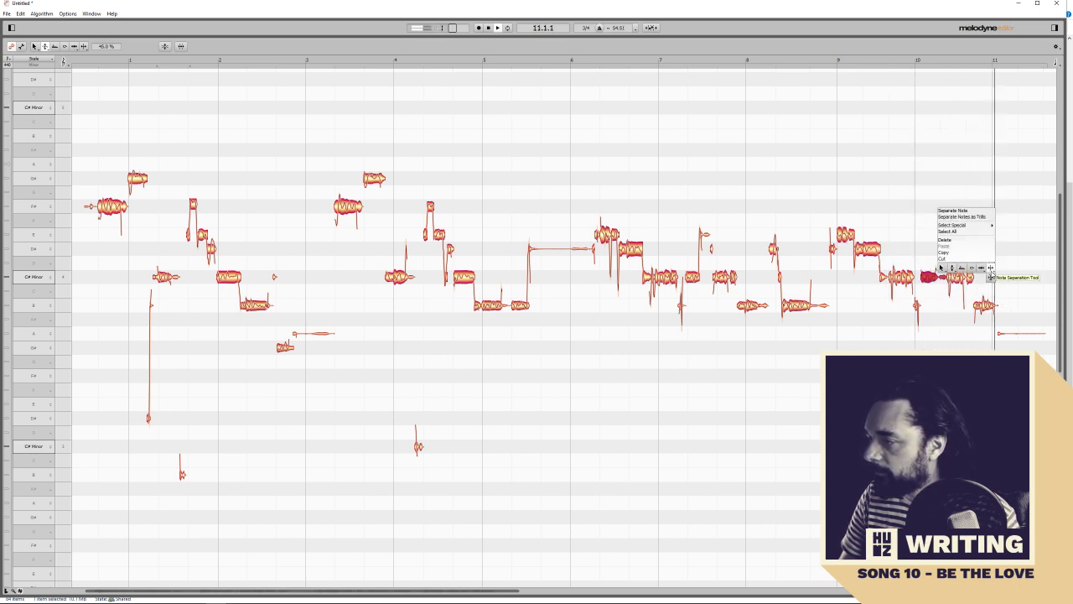
left_click(990, 268)
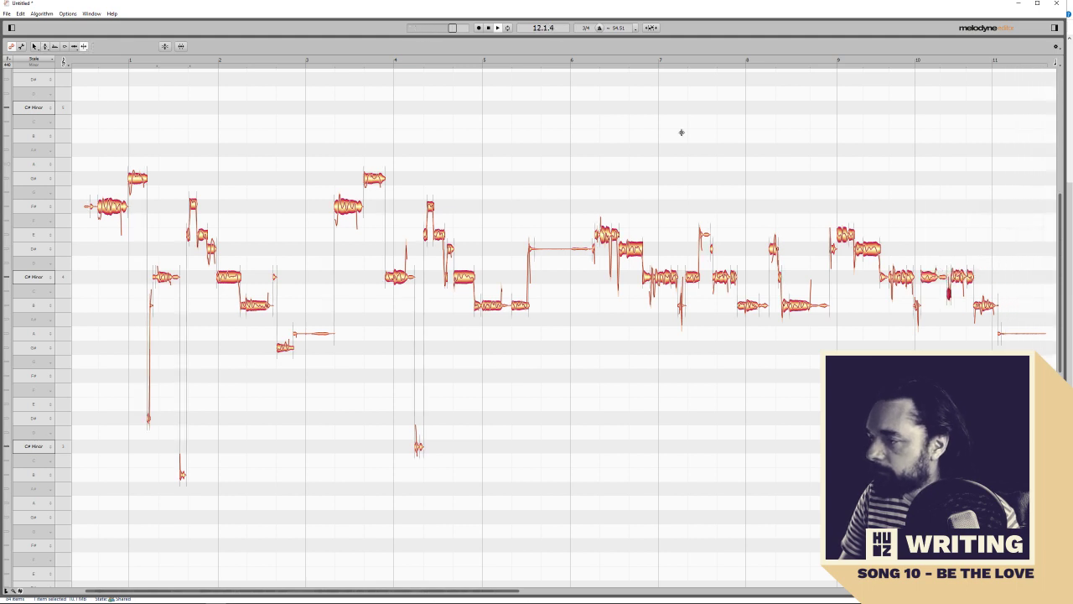
right_click(949, 293)
left_click(914, 297)
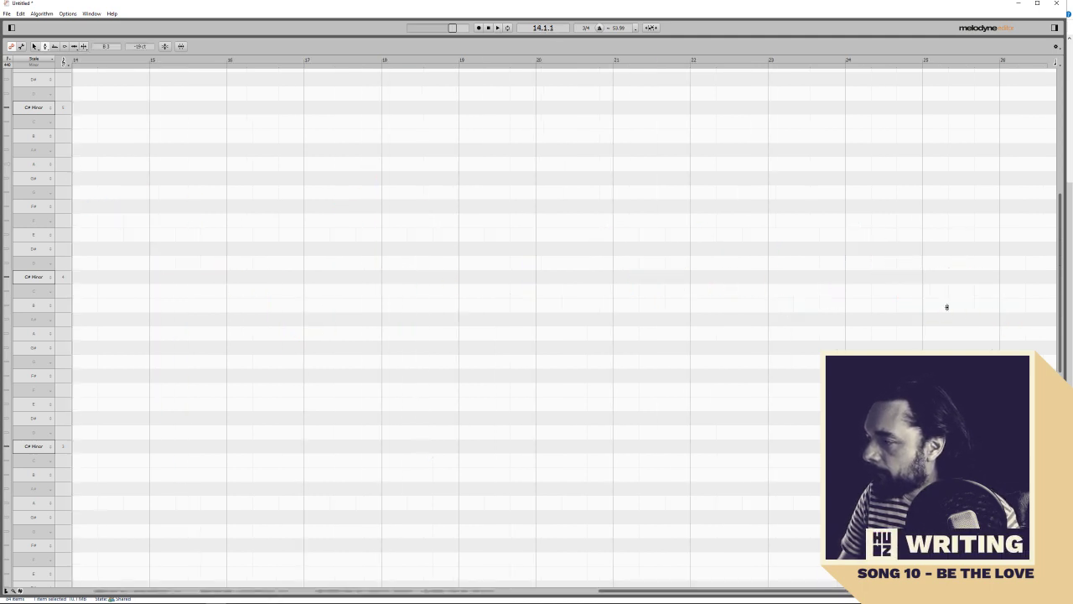
left_click_drag(656, 597, 268, 592)
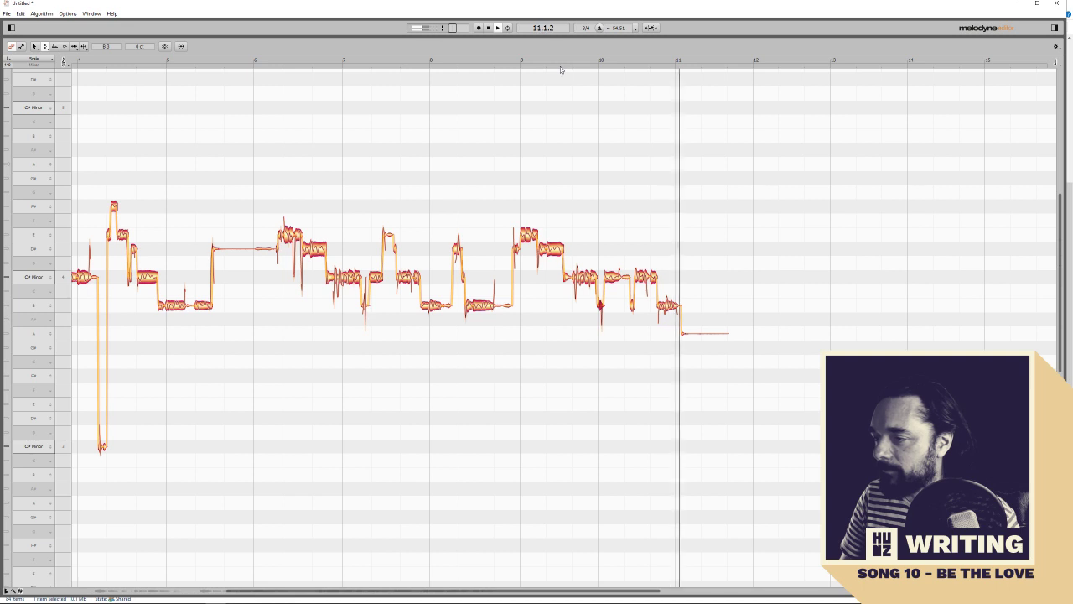
Set the pitch modulation of the B3 note just before bar 11 to 56% and play it
right_click(668, 306)
left_click(662, 313)
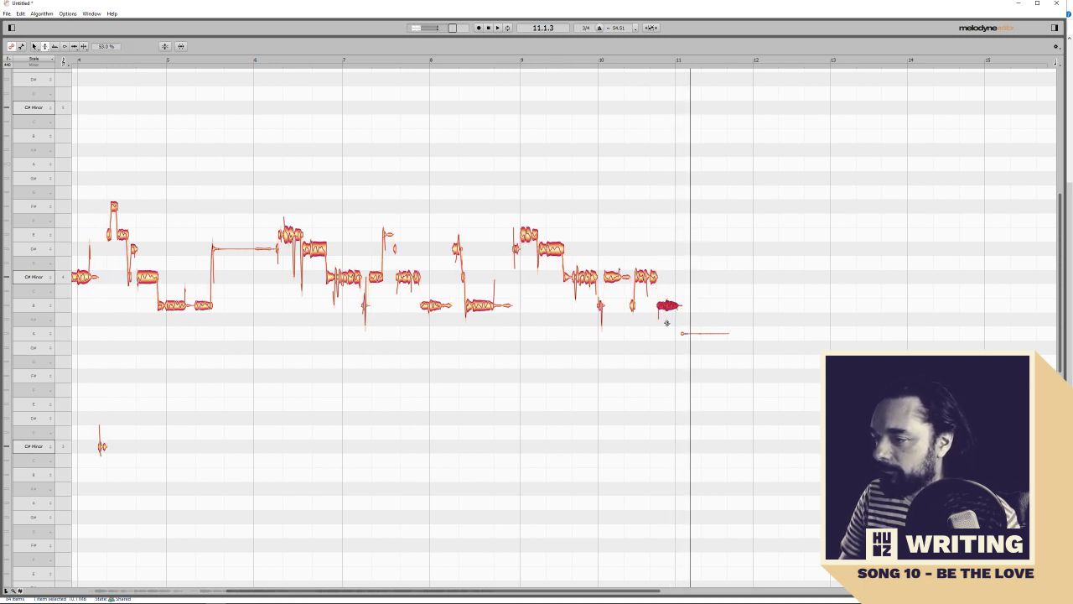
left_click(623, 65)
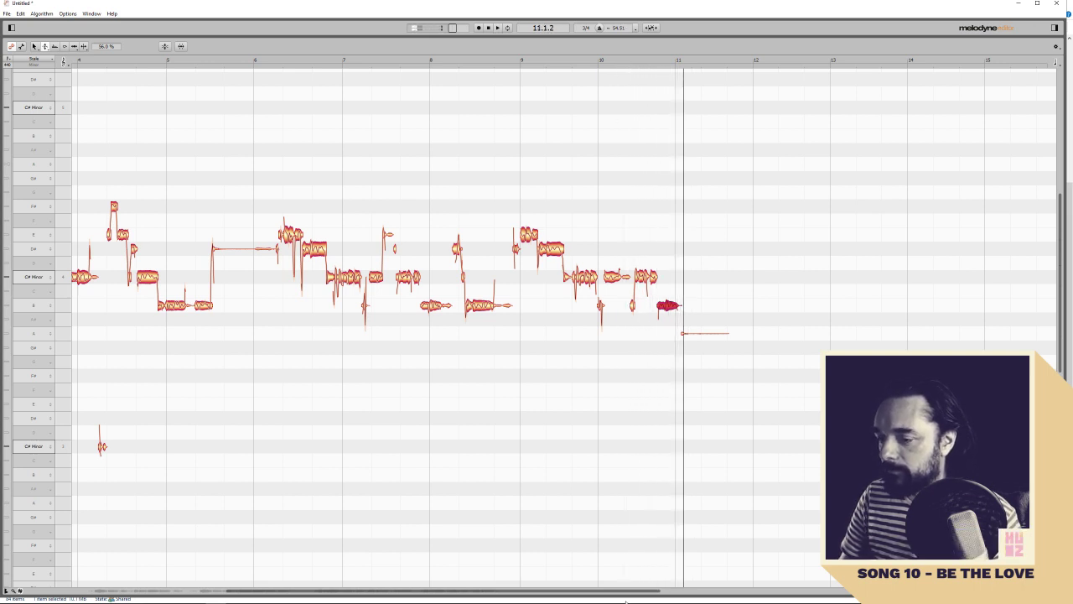
Set the pitch modulation of the opening F#4 note to 66% and the G#4 note at bar 1 to 67%, playing each
left_click_drag(611, 595, 392, 565)
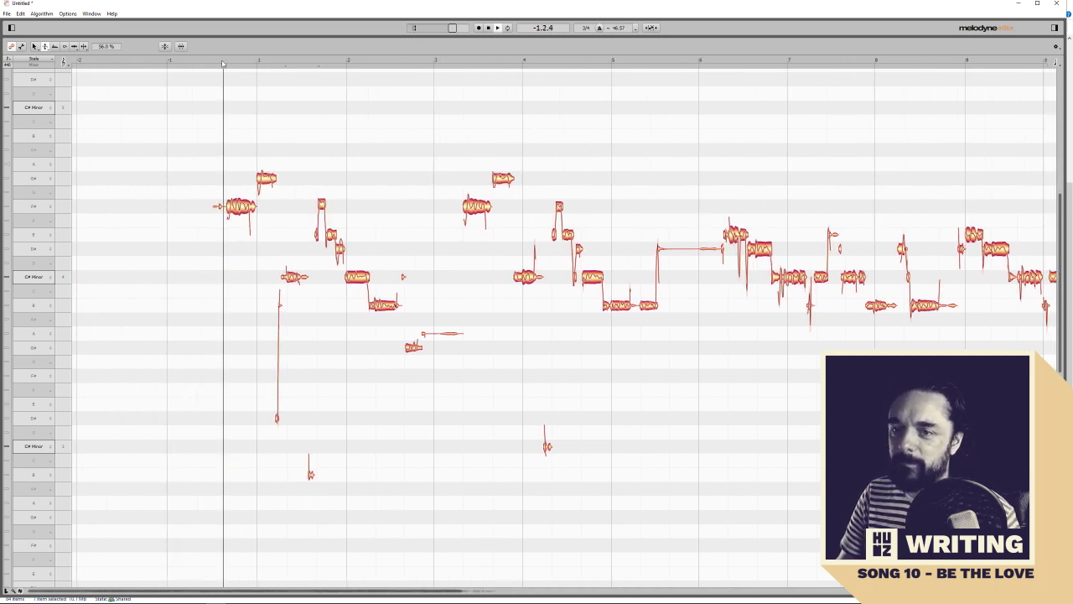
left_click(240, 207)
left_click(221, 64)
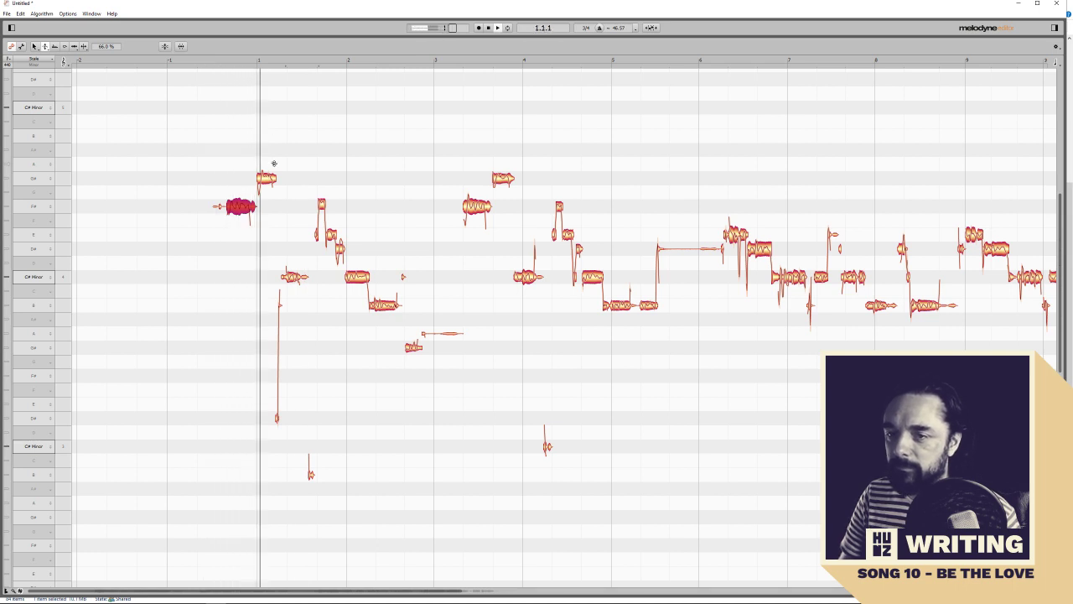
left_click(268, 178)
left_click(249, 63)
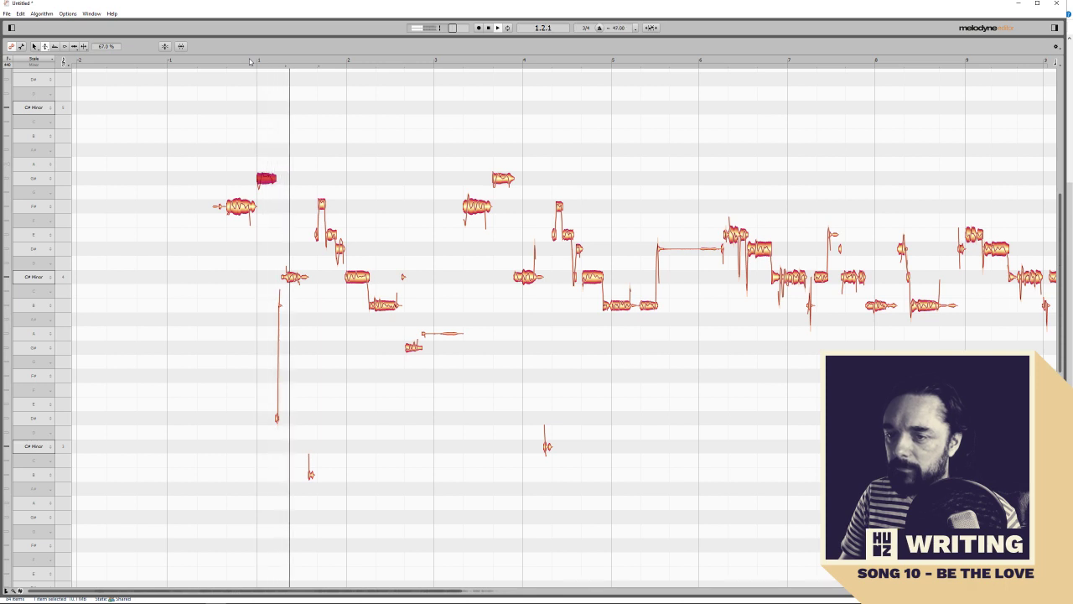
Play the phrase leading into bar 2 and split the short D#4 note before bar 2 into two pieces
right_click(311, 196)
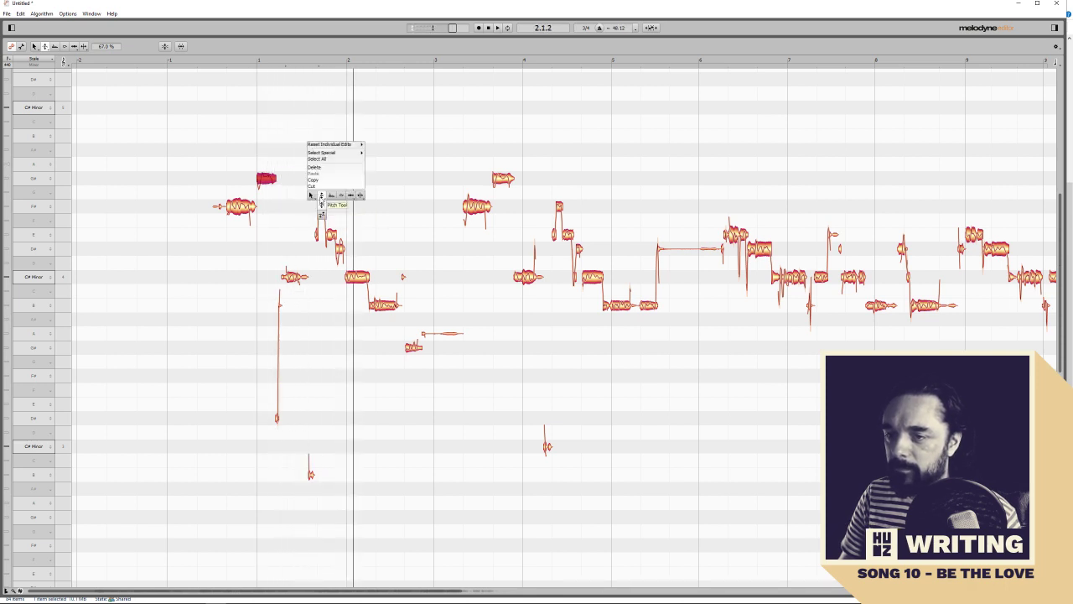
left_click(321, 197)
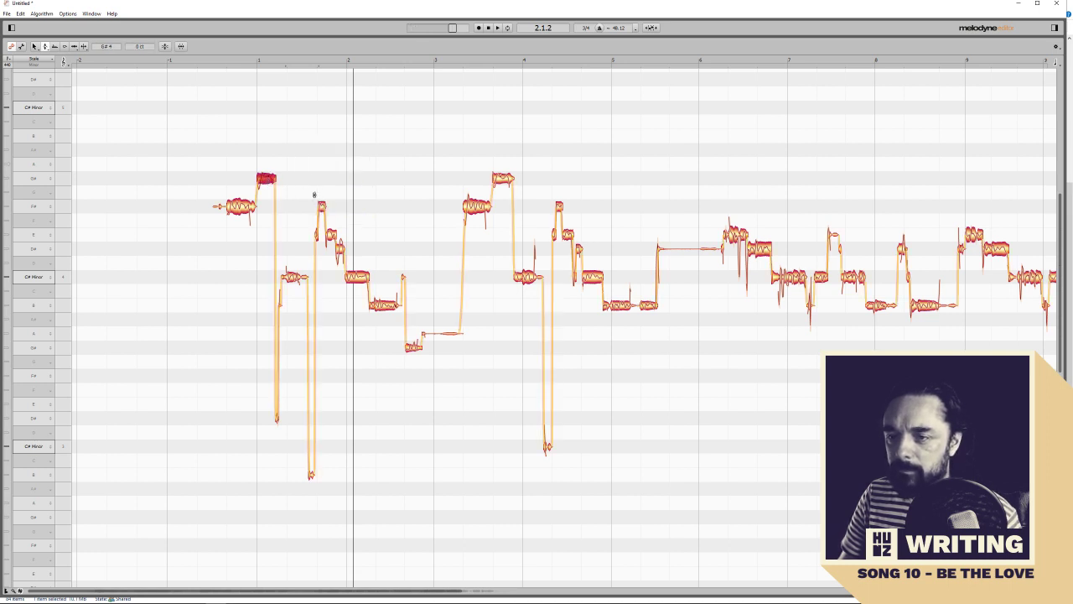
left_click(316, 62)
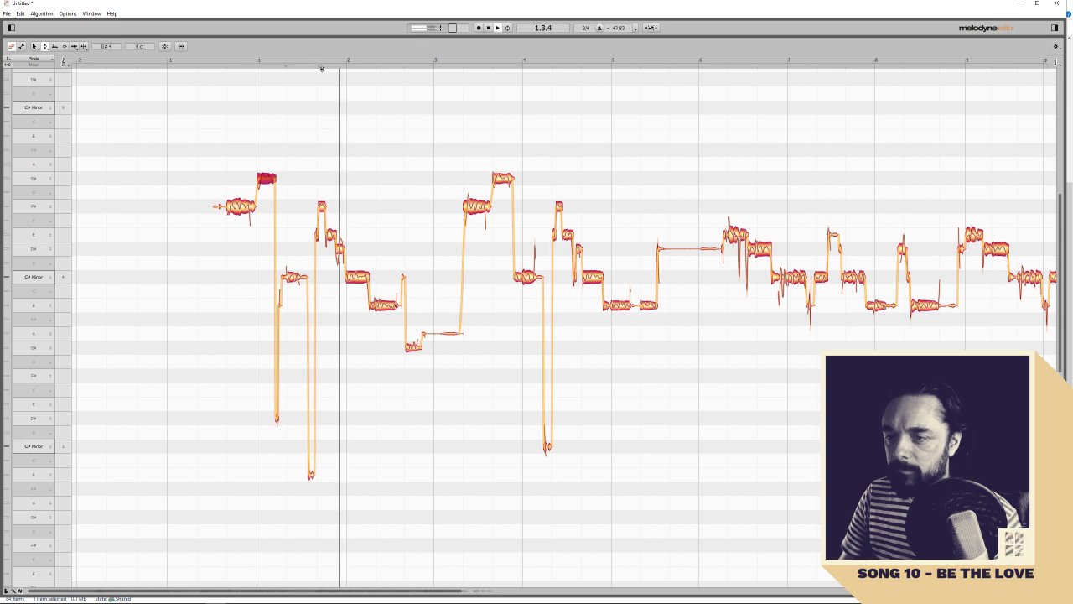
right_click(348, 258)
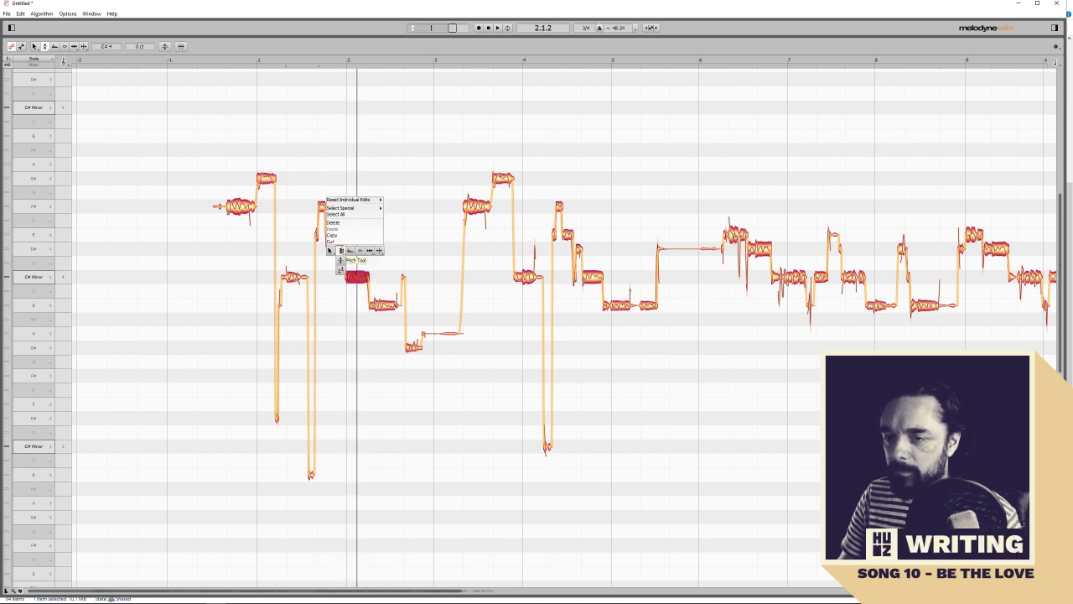
left_click(332, 254)
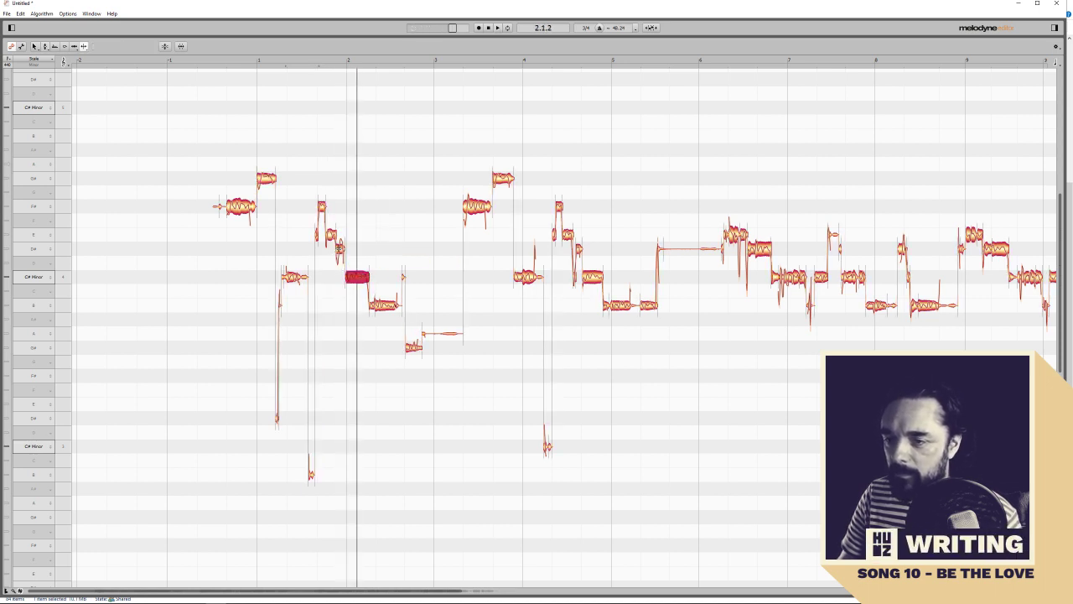
left_click(33, 47)
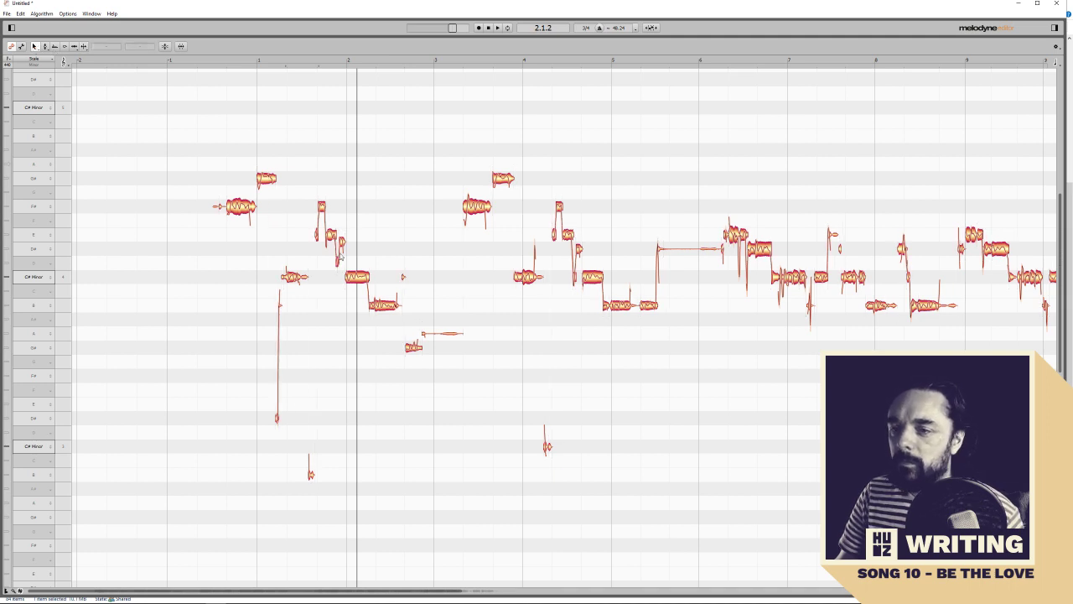
Raise the end piece of the split D#4 note before bar 2 to E4 and play it
right_click(342, 241)
left_click(344, 242)
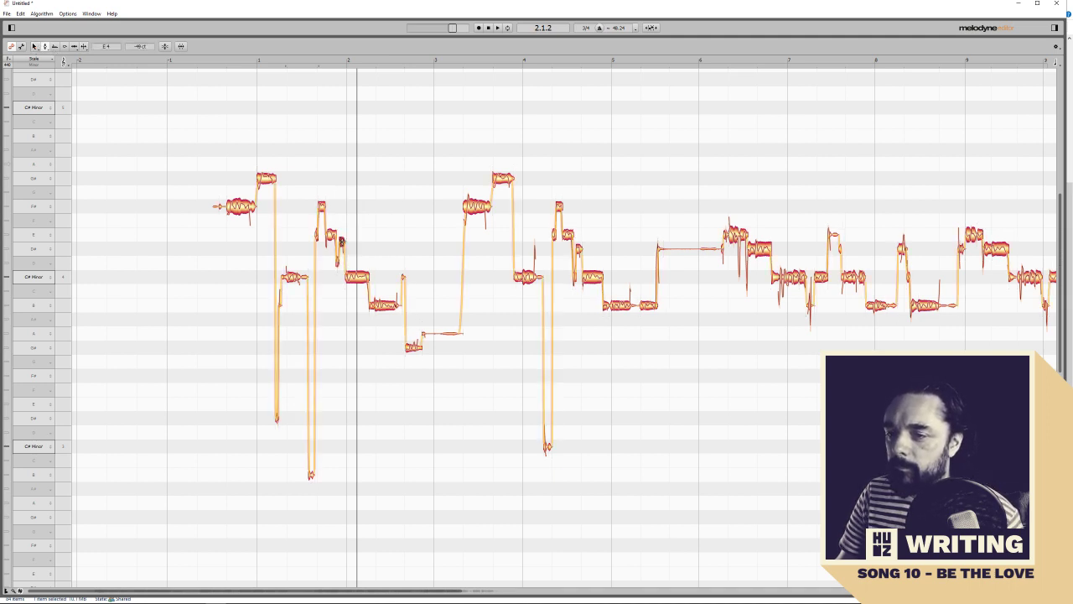
left_click(337, 261)
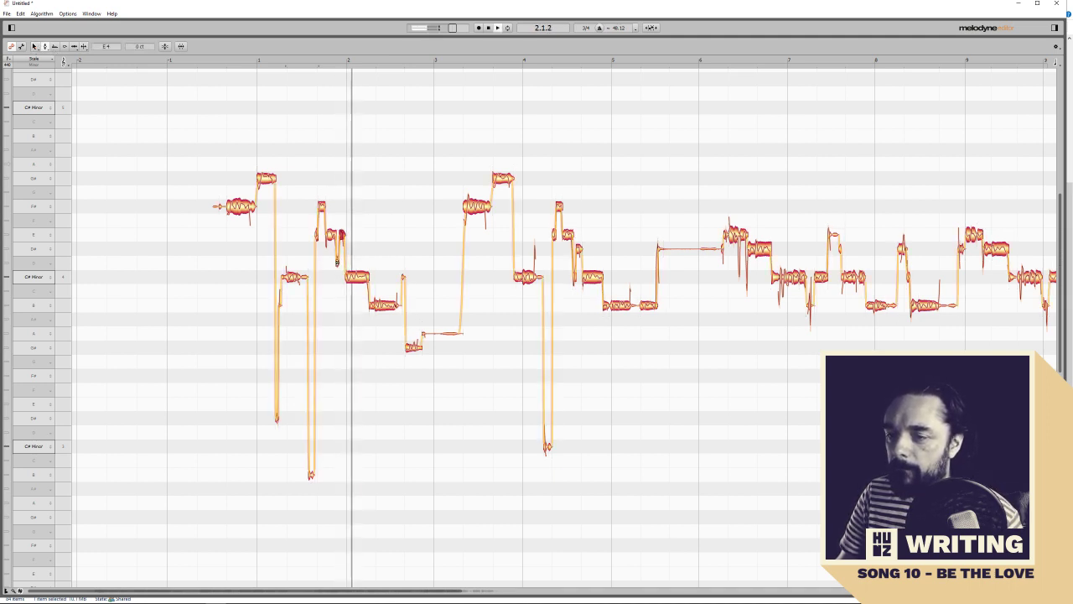
left_click(322, 61)
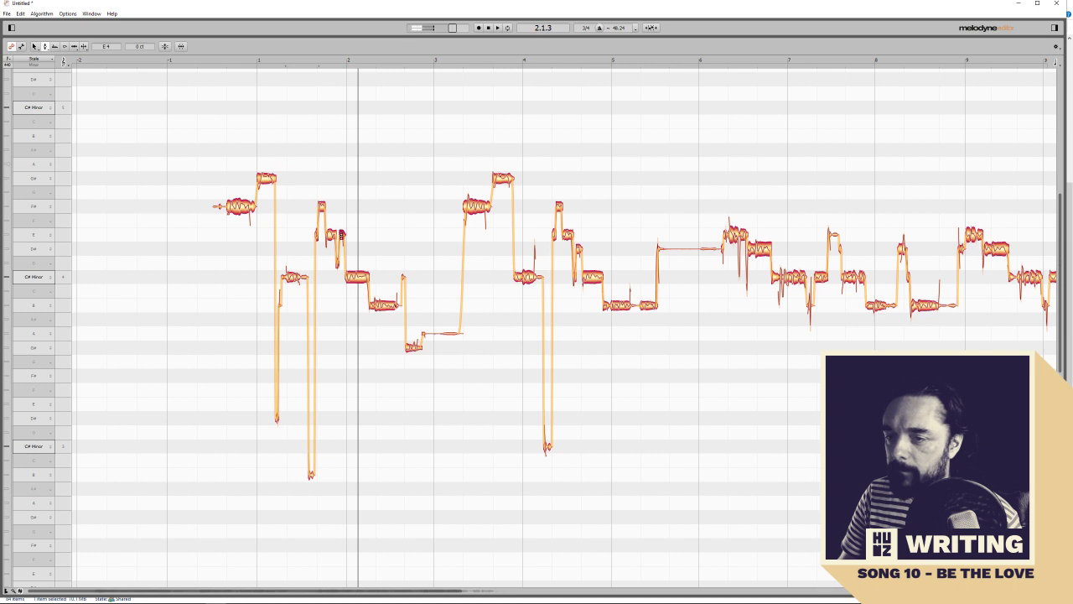
Set the split note's end piece to D#4 and audition its start piece at D4 and D#4, settling on C#4
left_click(315, 61)
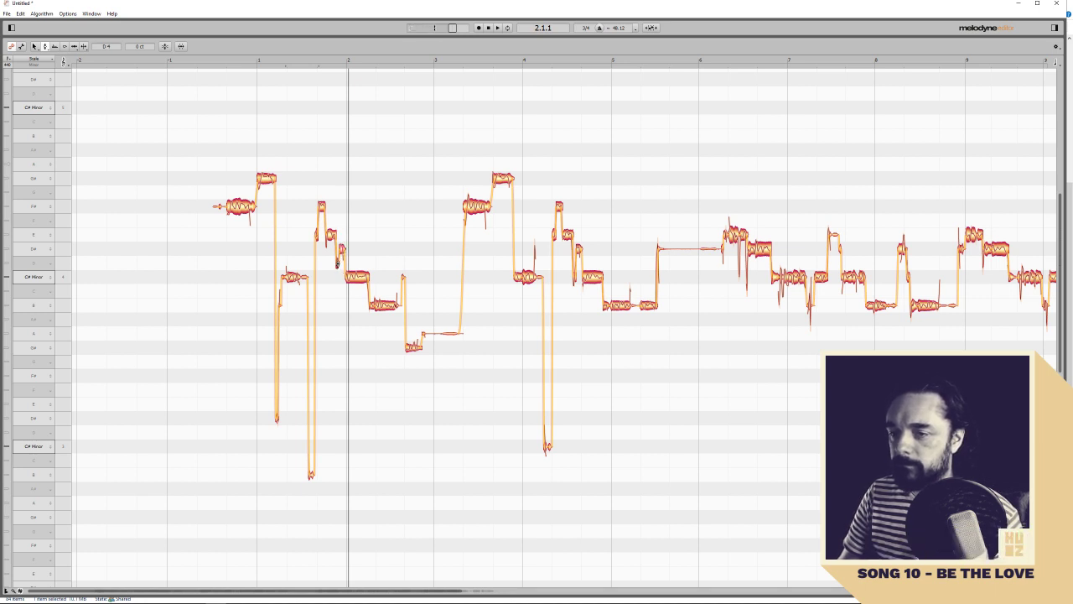
left_click(313, 67)
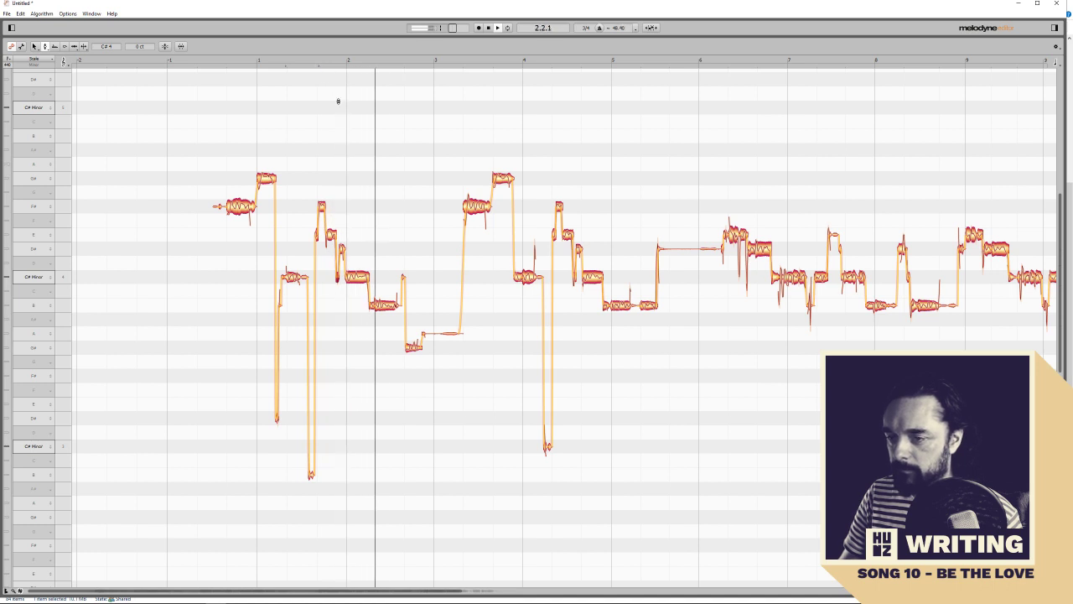
left_click(318, 64)
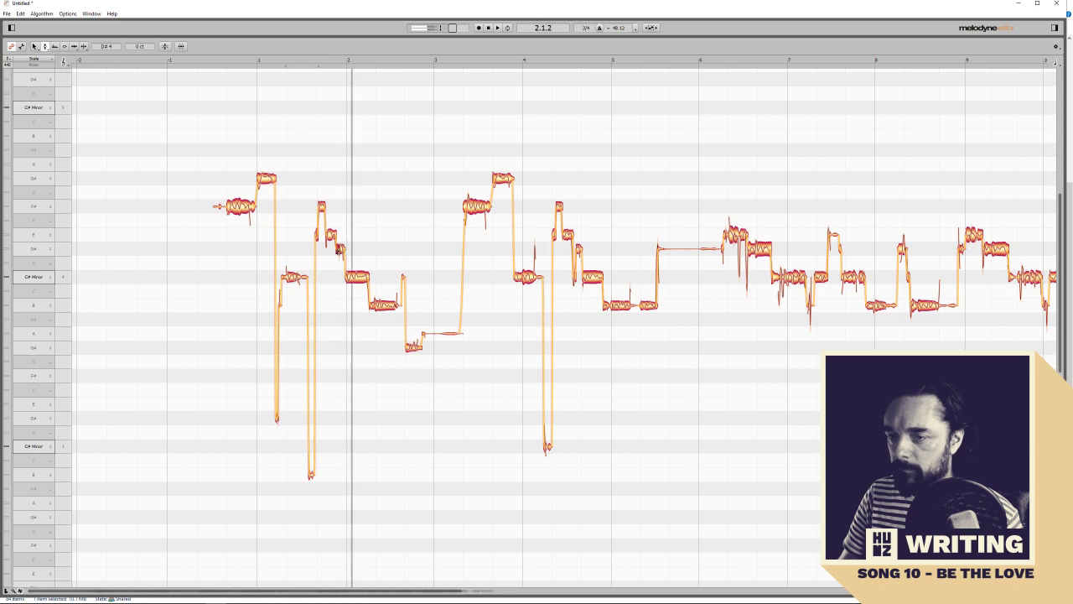
left_click(328, 67)
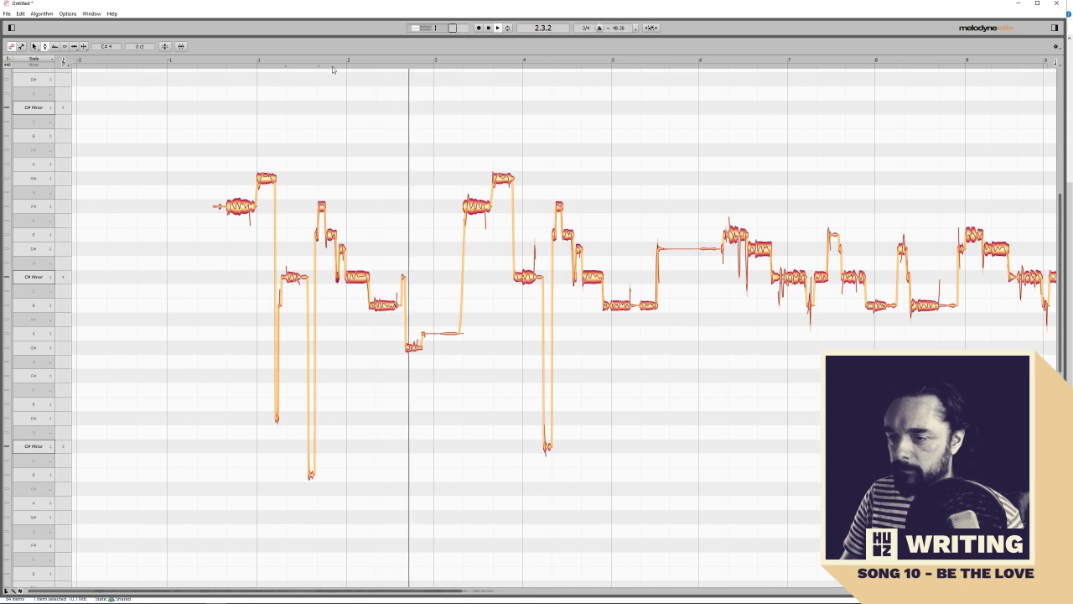
Set the pitch modulation of the G#3 note before bar 3 to 57% and play it
right_click(404, 346)
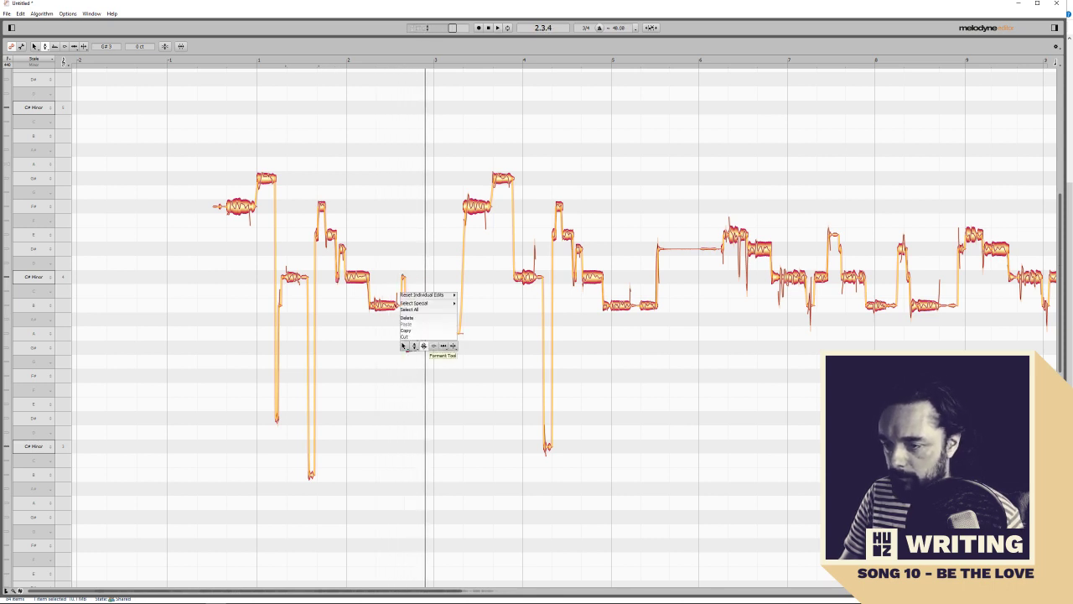
left_click(413, 354)
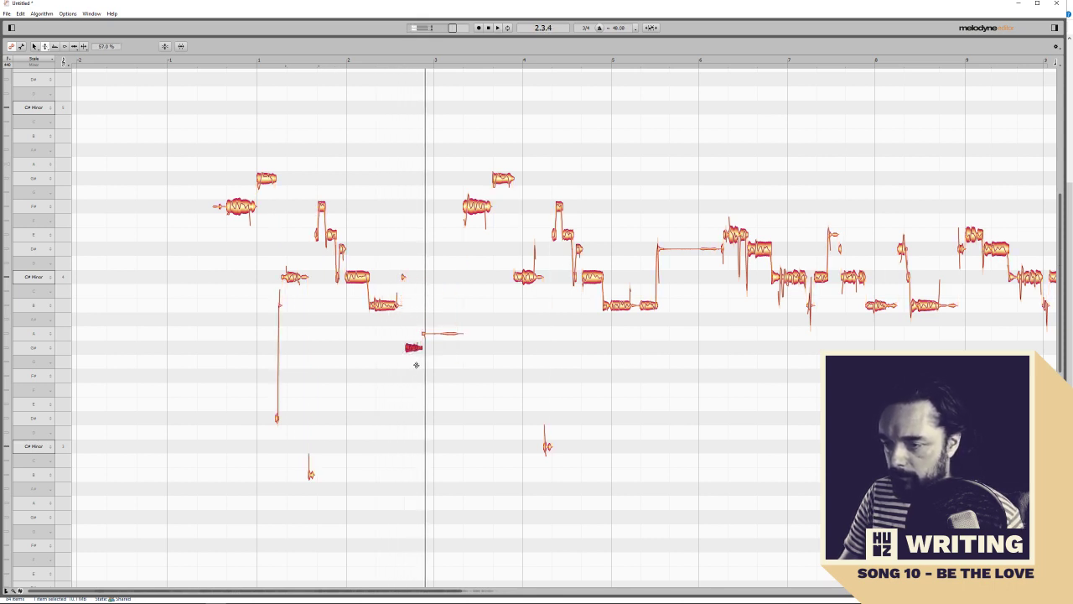
left_click(385, 63)
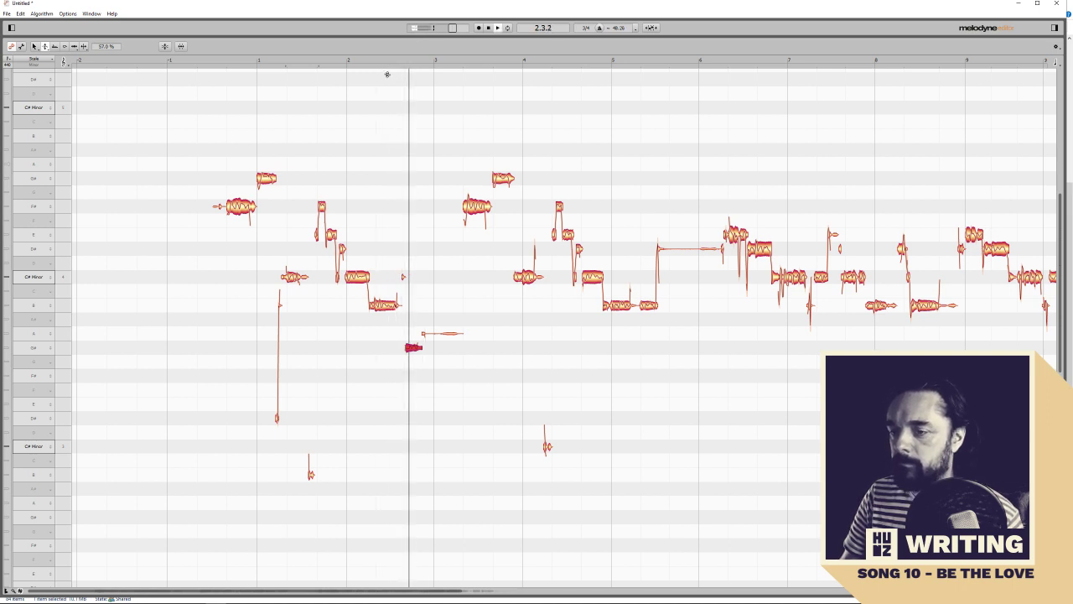
Play from the opening note and set the C#4 note after bar 1 to -39% pitch drift and 78% pitch modulation
left_click(232, 62)
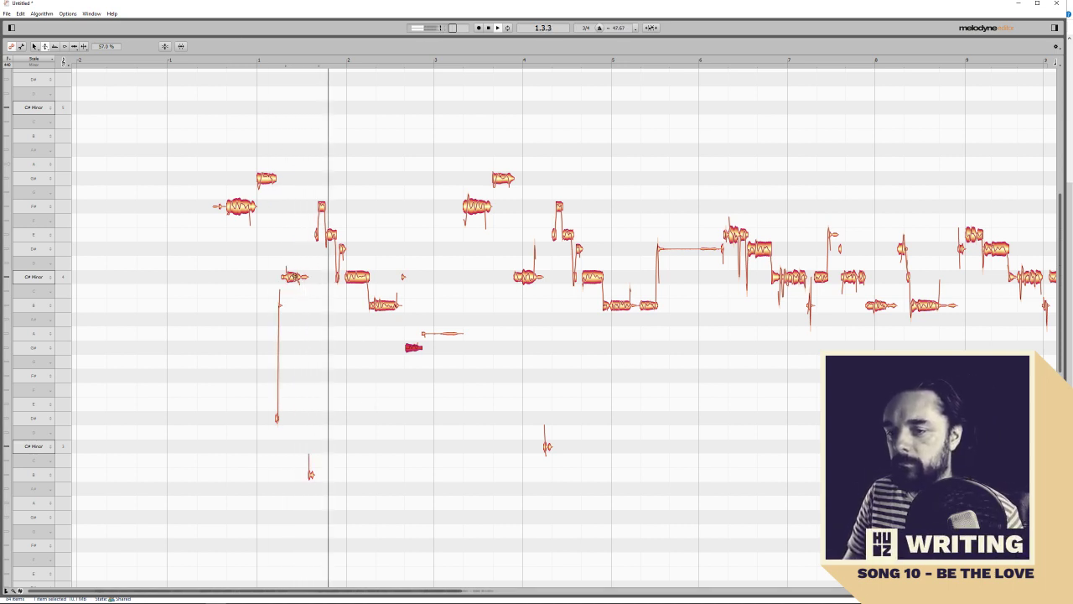
right_click(285, 269)
left_click(294, 267)
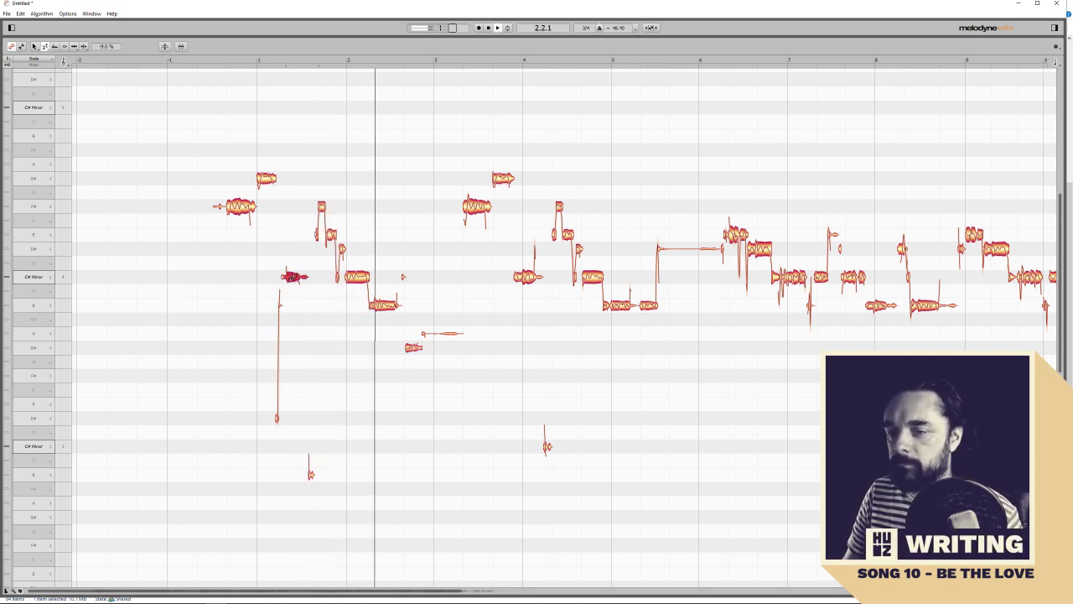
right_click(287, 272)
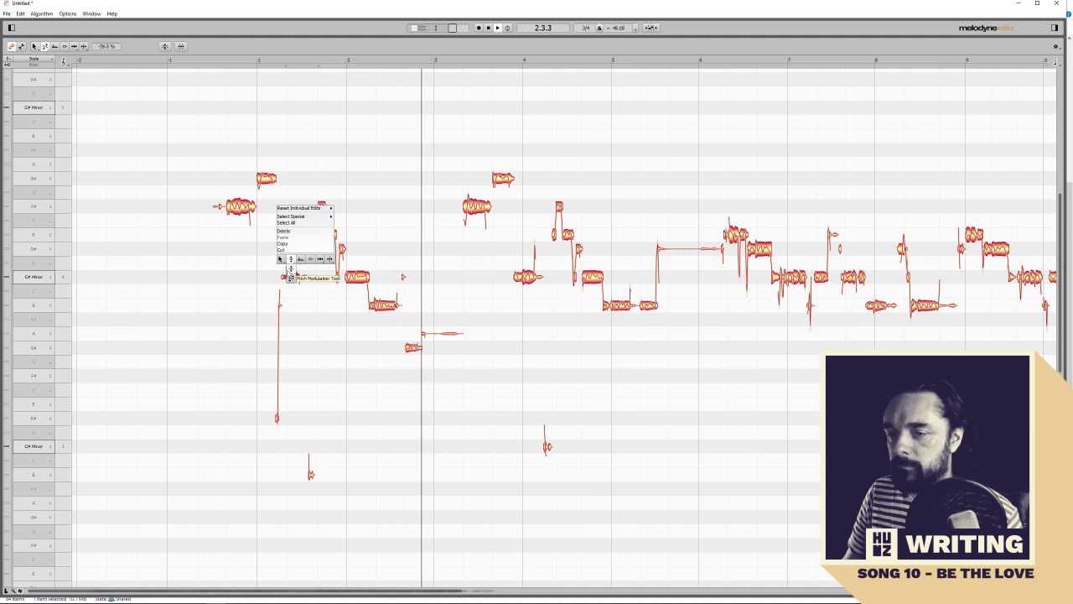
left_click(294, 270)
left_click_drag(295, 275, 295, 292)
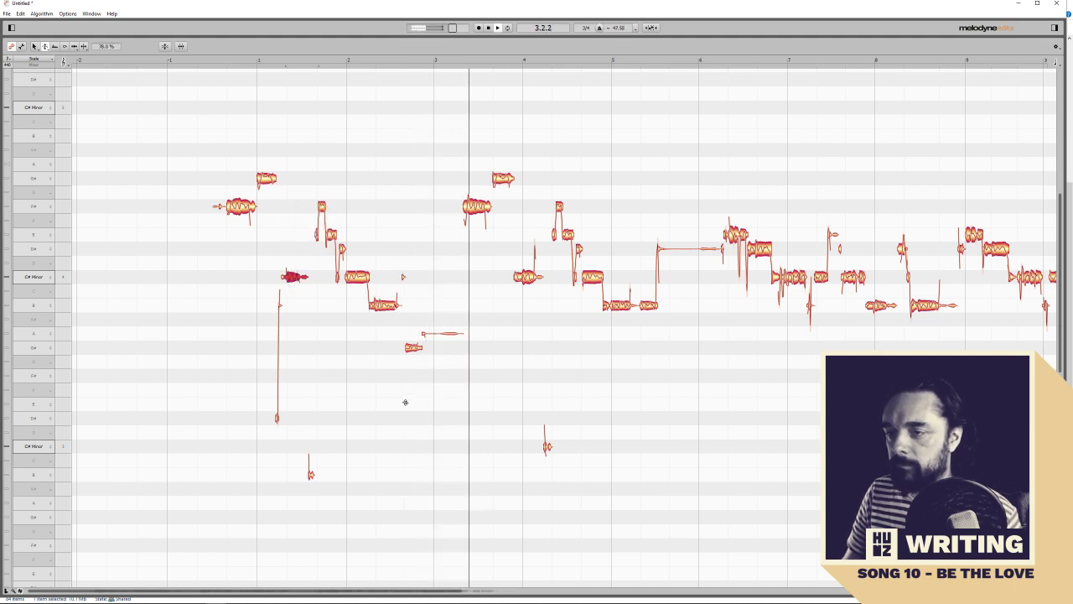
Set the pitch modulation of the F#4 note after bar 3 to 52% and play it
left_click(473, 210)
left_click(459, 61)
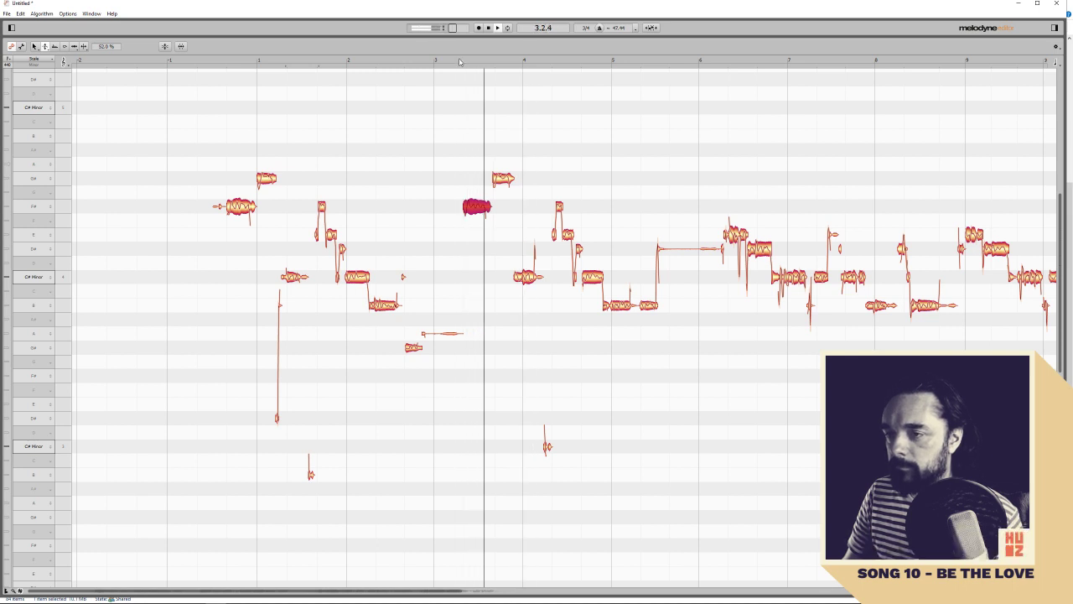
Set the pitch modulation of the G#4 note before bar 4 to 54% and play it
left_click(503, 178)
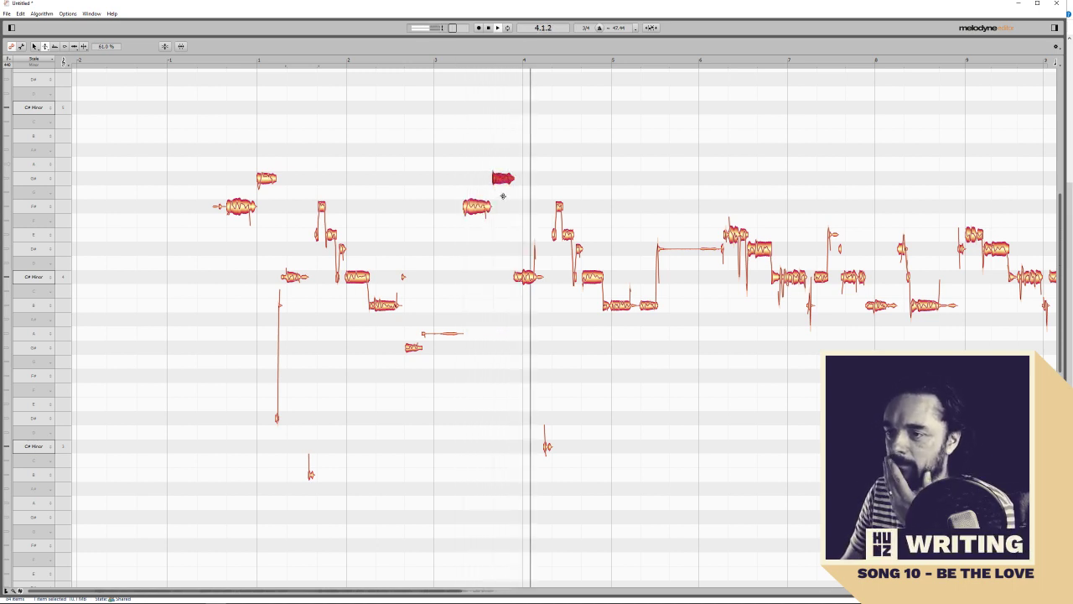
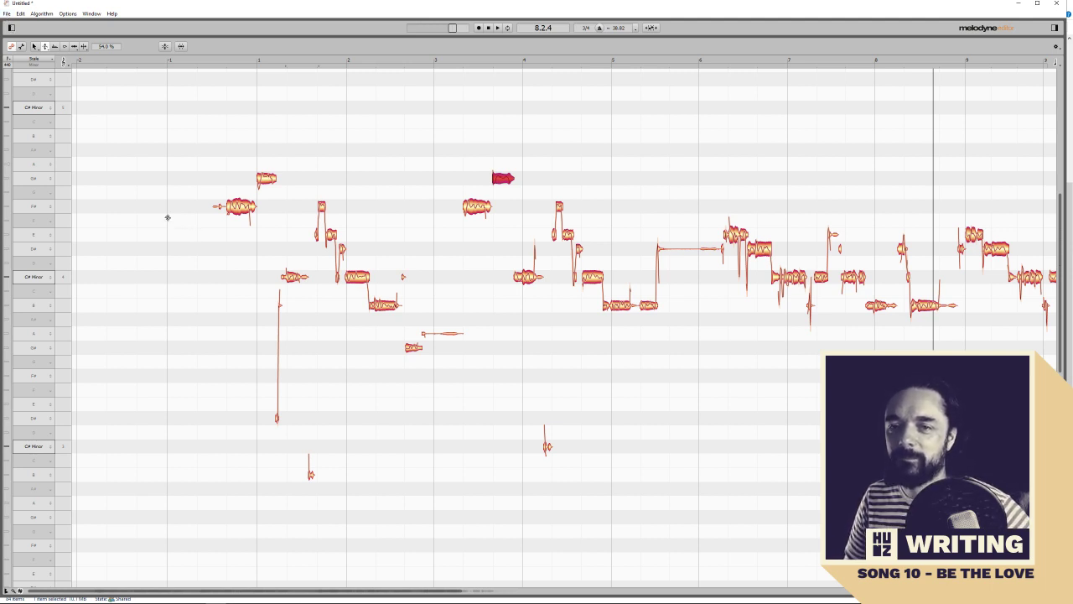
Set the scale to G# Minor and correct all notes to it with pitch center and pitch drift at 100%
left_click(45, 177)
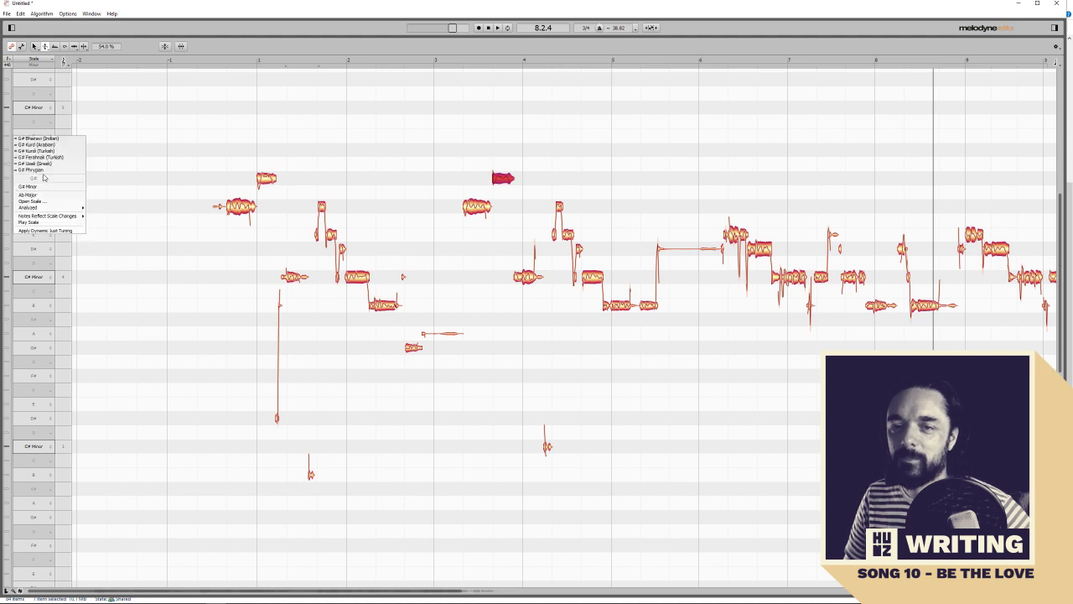
left_click(47, 192)
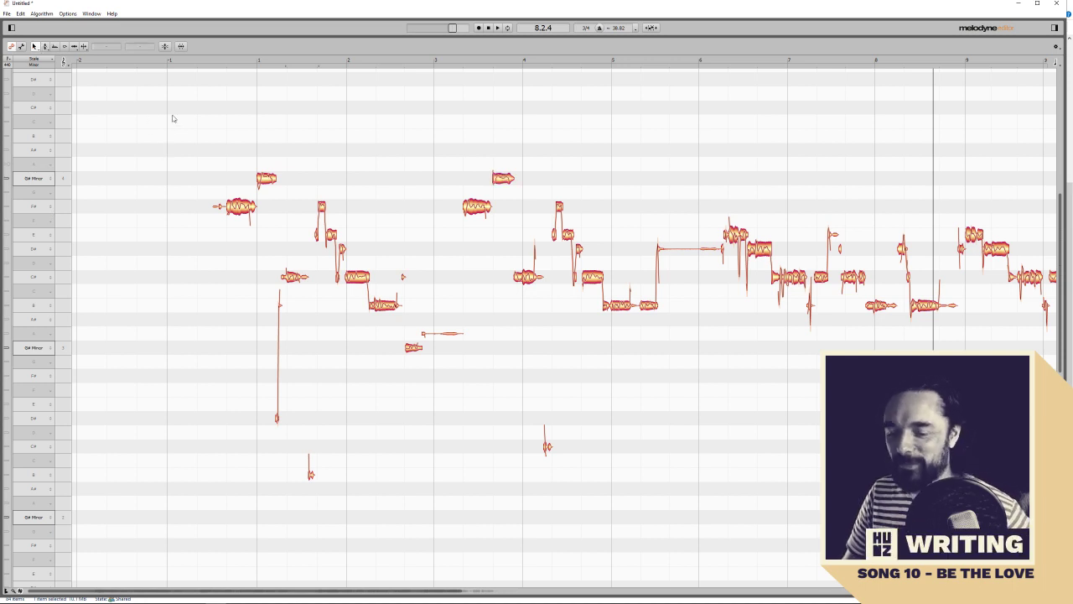
left_click(178, 130)
right_click(261, 180)
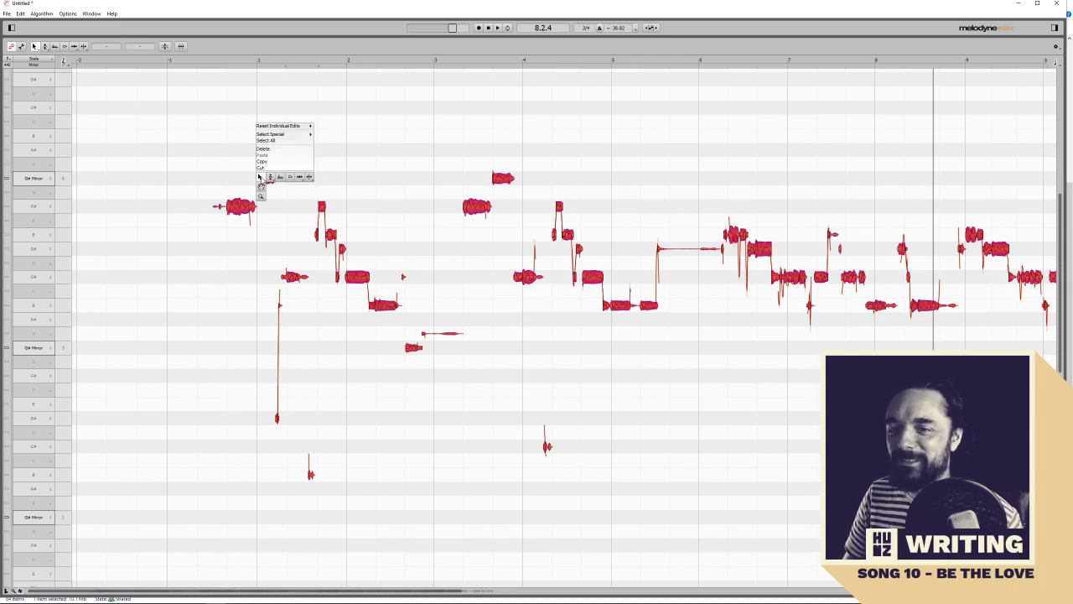
left_click(164, 47)
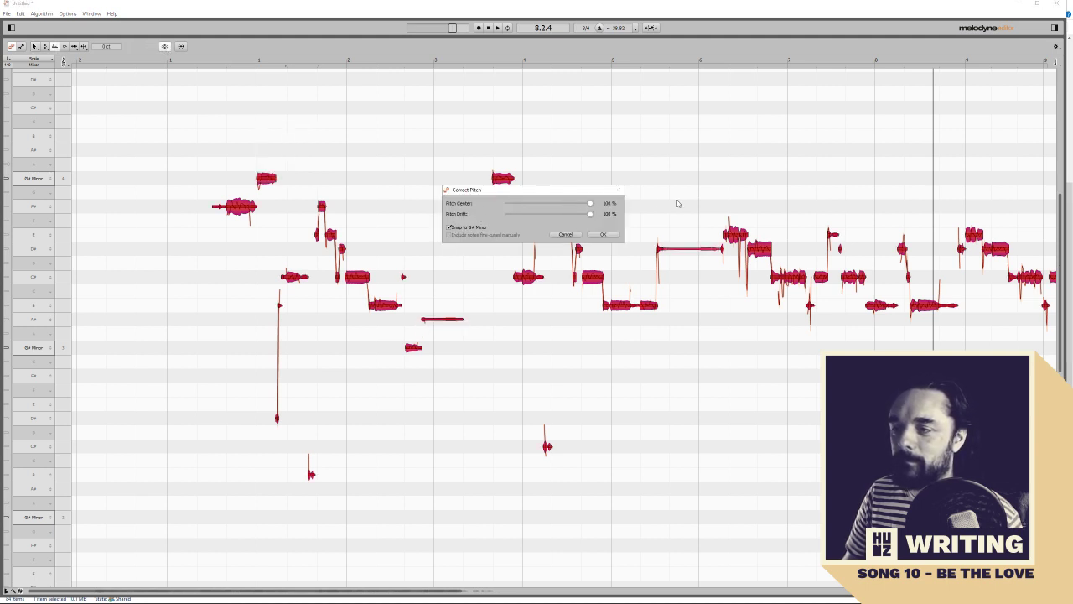
left_click_drag(508, 203, 668, 217)
left_click(604, 235)
Play the corrected vocal from its opening note and deselect all notes
left_click(214, 62)
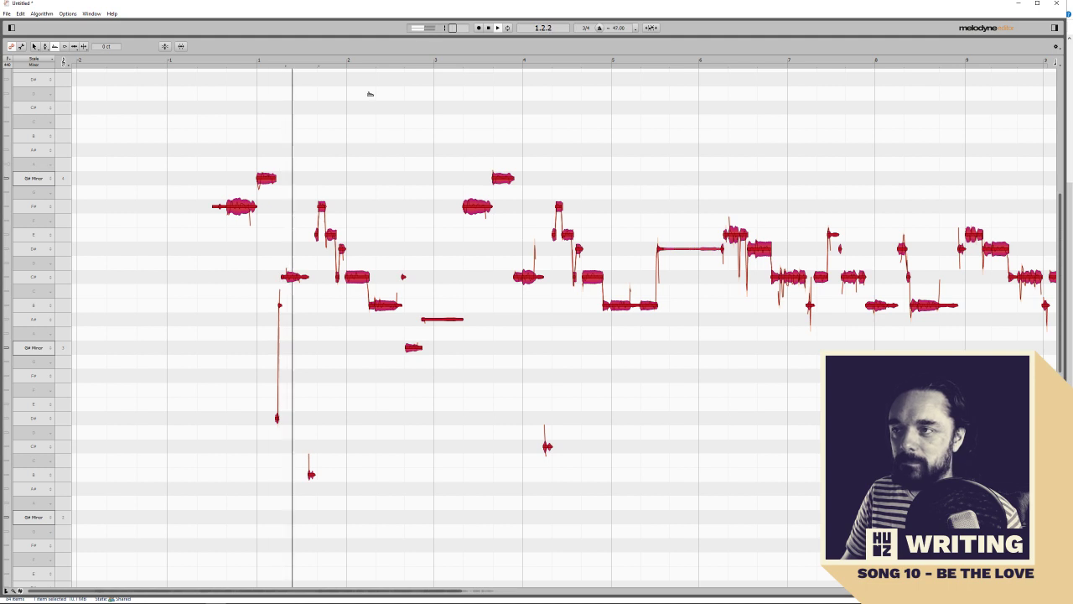
left_click(303, 136)
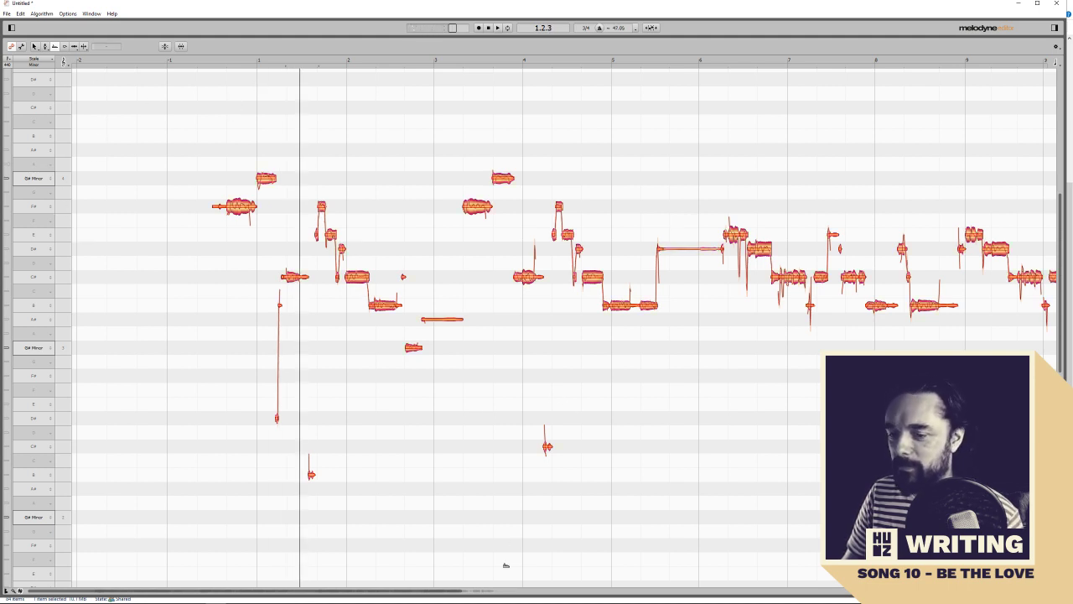
left_click_drag(453, 593, 414, 590)
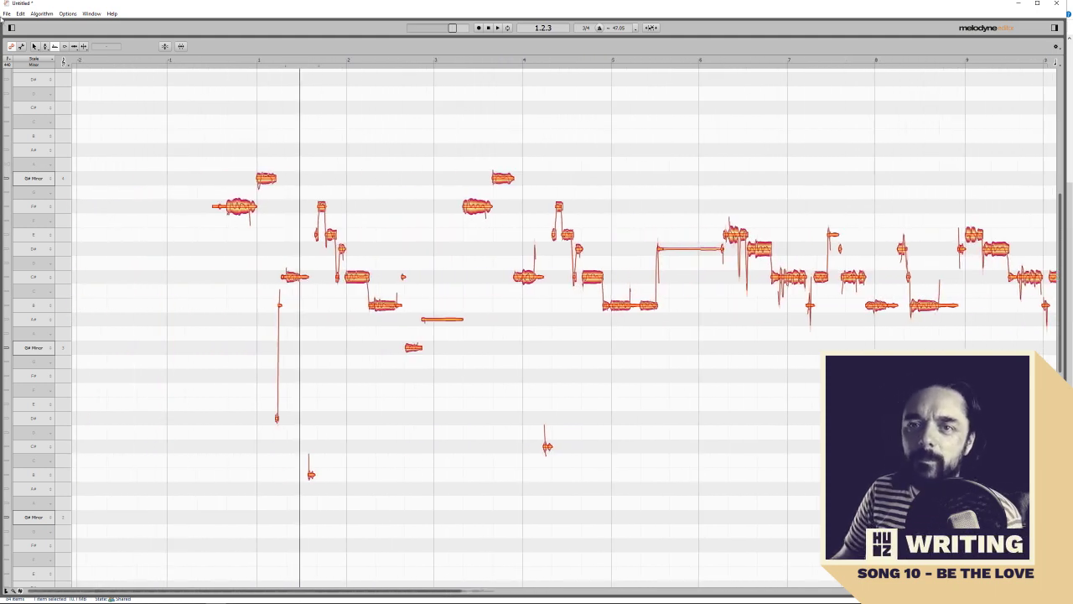
Save the project as Vox_Chorus_02.mpd in the Reaper folder, replacing the existing file
left_click(7, 14)
left_click(34, 72)
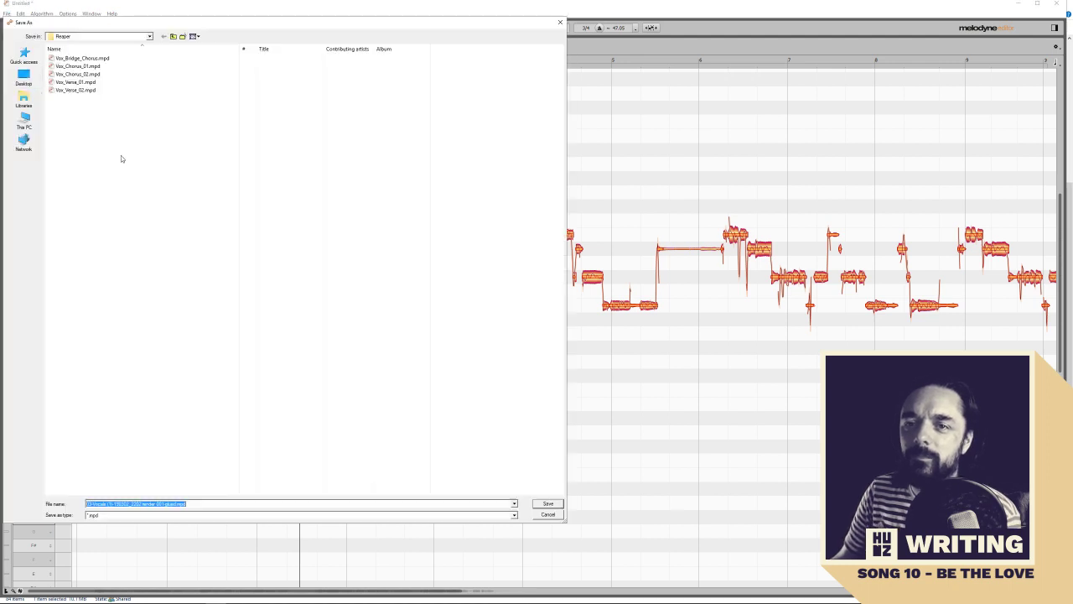
left_click(99, 73)
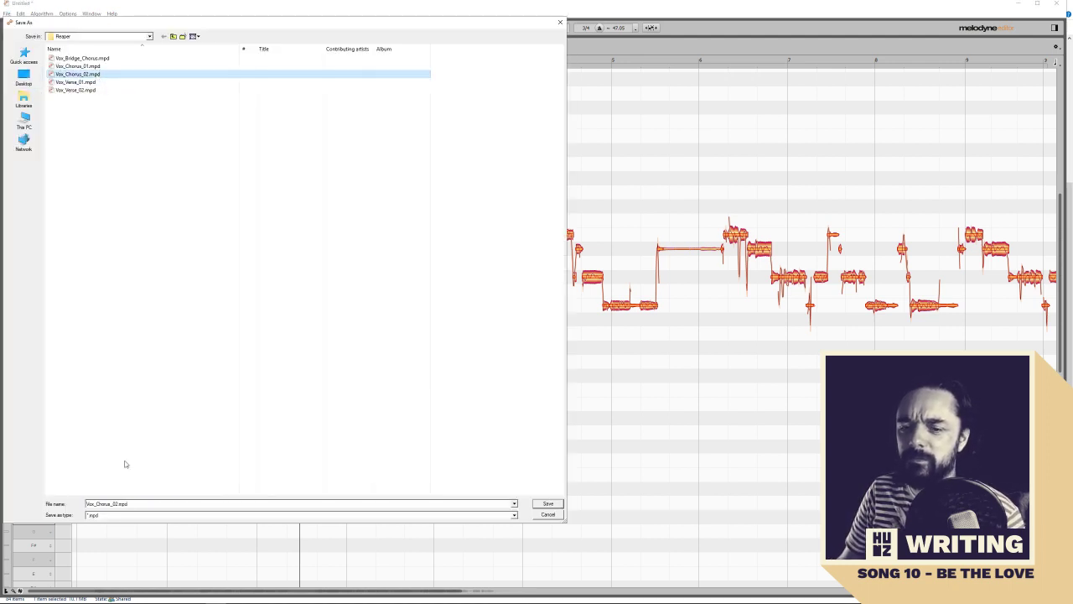
left_click(550, 504)
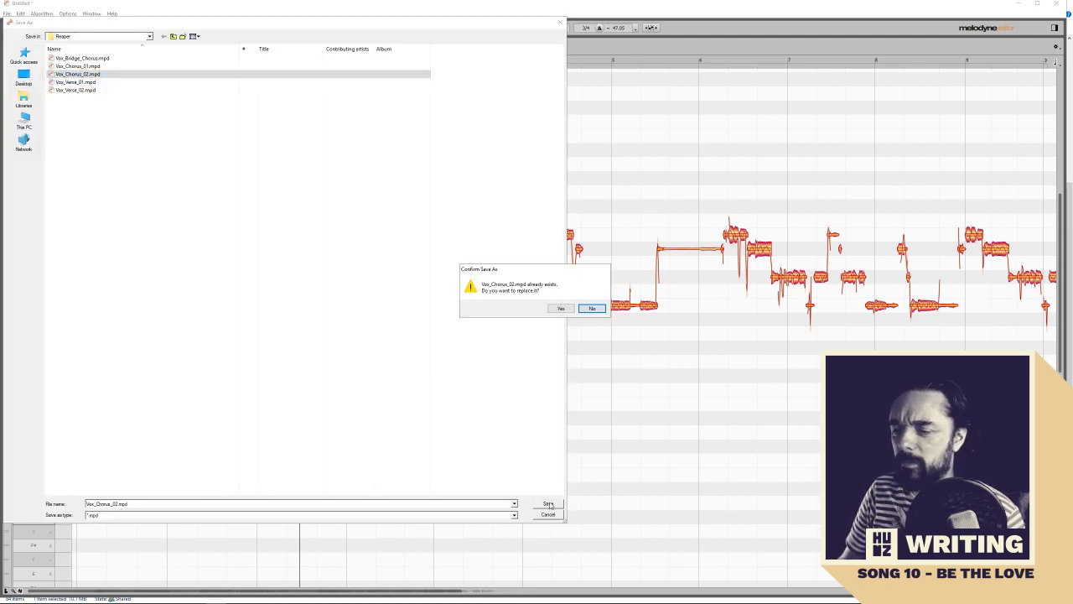
left_click(561, 308)
Export the entire length as a 24-bit, 44.1 kHz WAV file named Vox_Chorus_02.wav
left_click(6, 14)
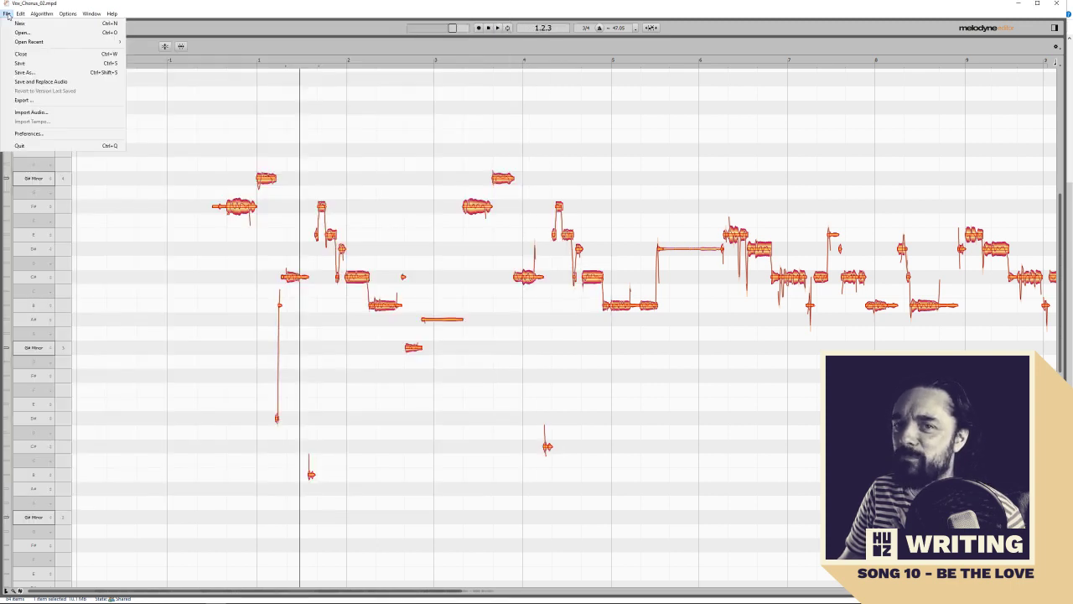
left_click(25, 99)
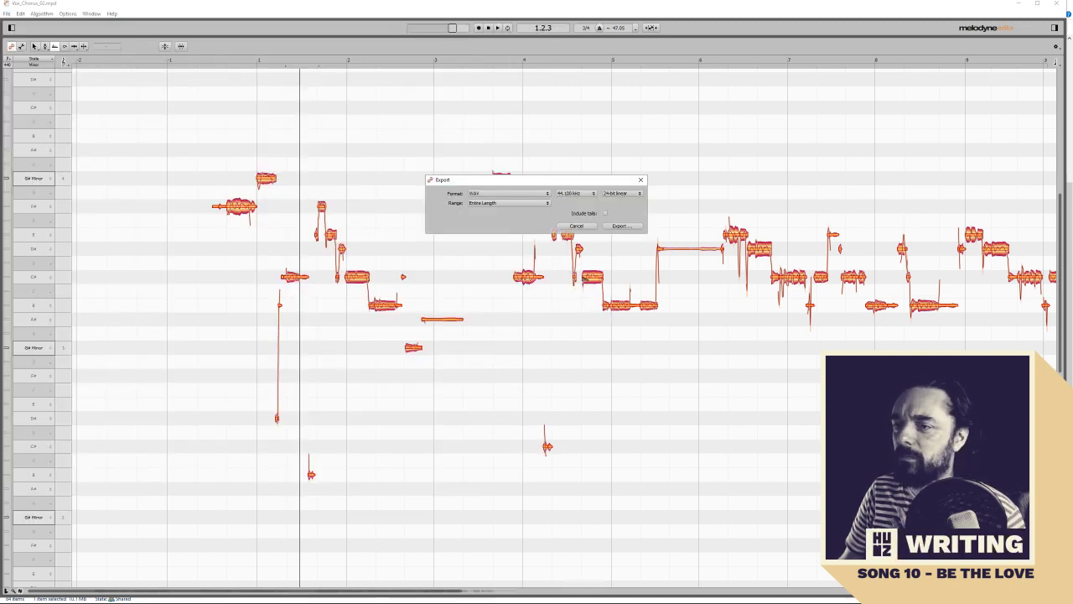
left_click(620, 226)
left_click(545, 505)
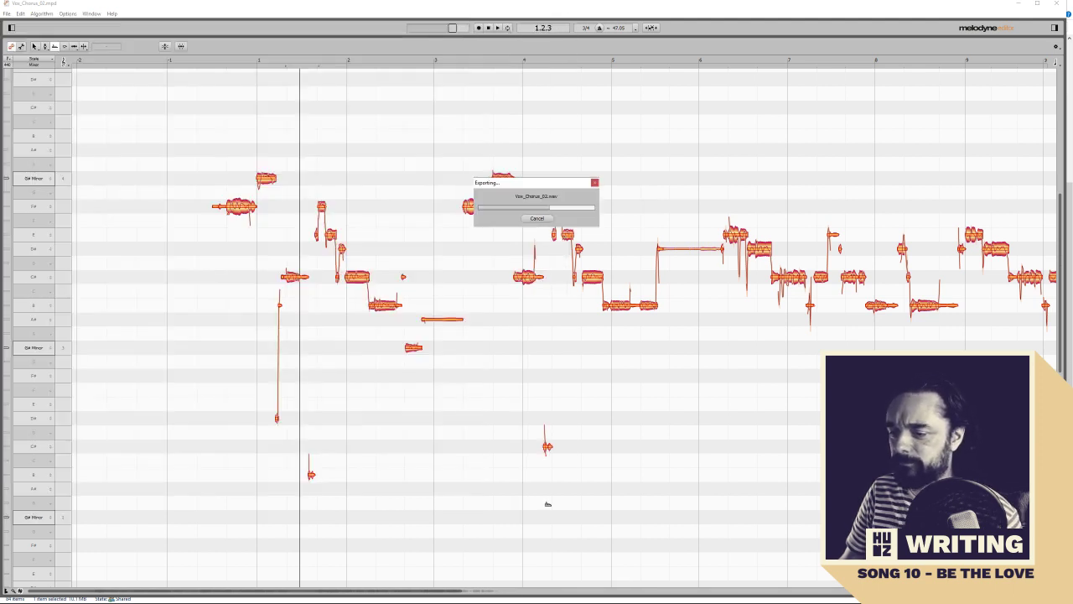
Switch to the Reaper folder in File Explorer, show the creation date of its files and sort them newest first
key("alt+Tab")
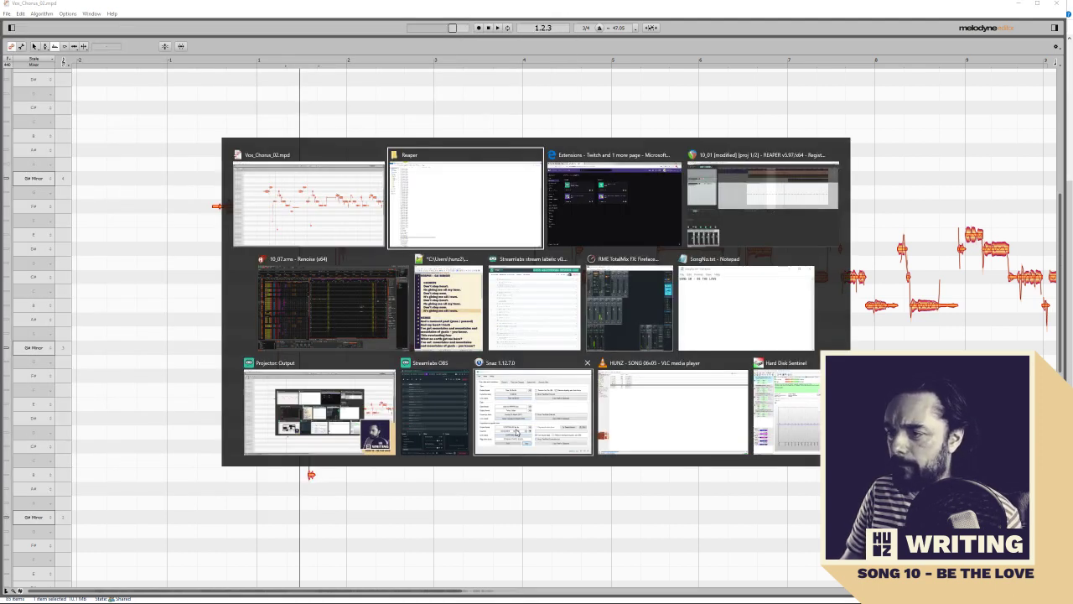
left_click(455, 194)
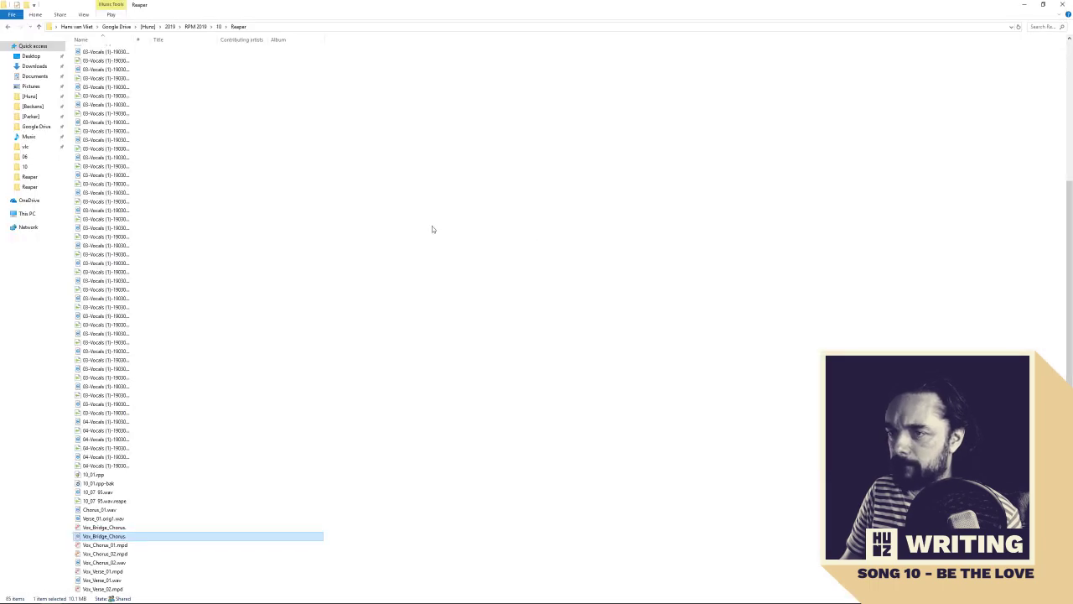
key("alt+Tab")
key("alt+Tab")
key("alt+Tab")
key("alt+Tab")
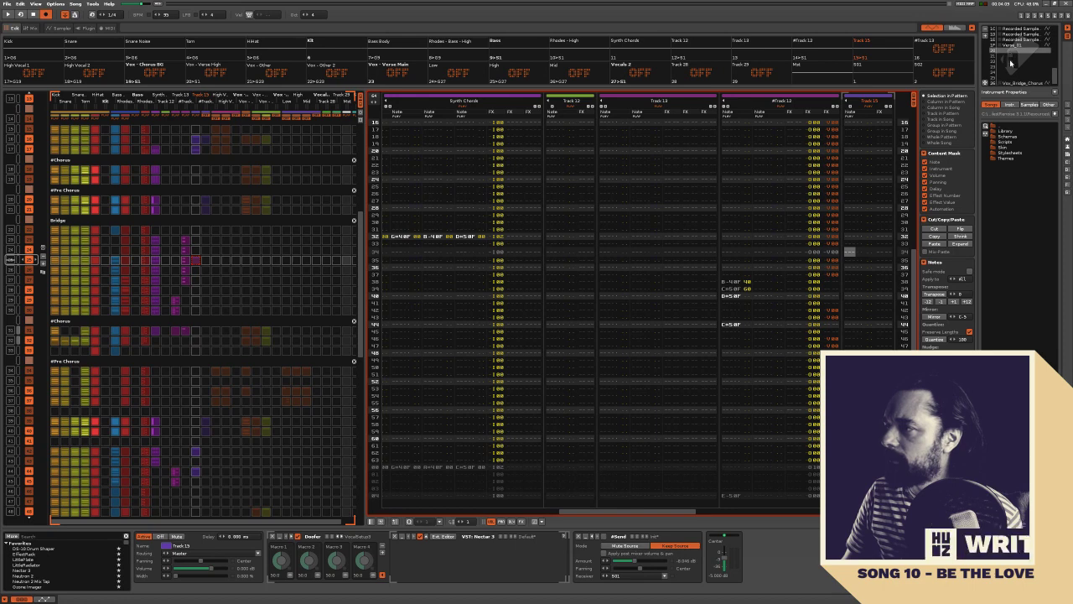
key("alt+Tab")
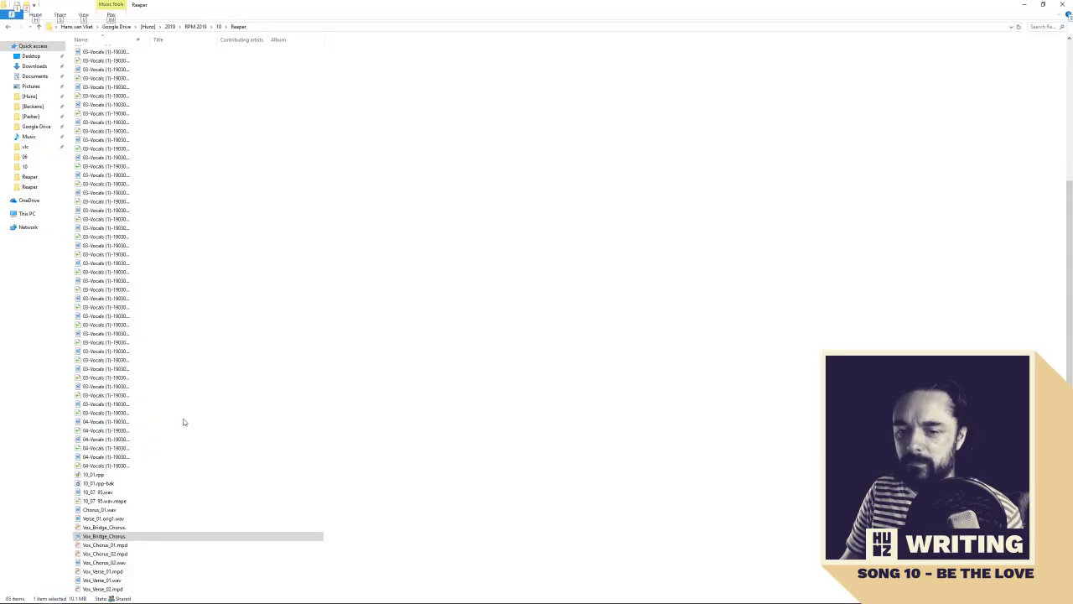
scroll(172, 425, "up", 7)
right_click(329, 42)
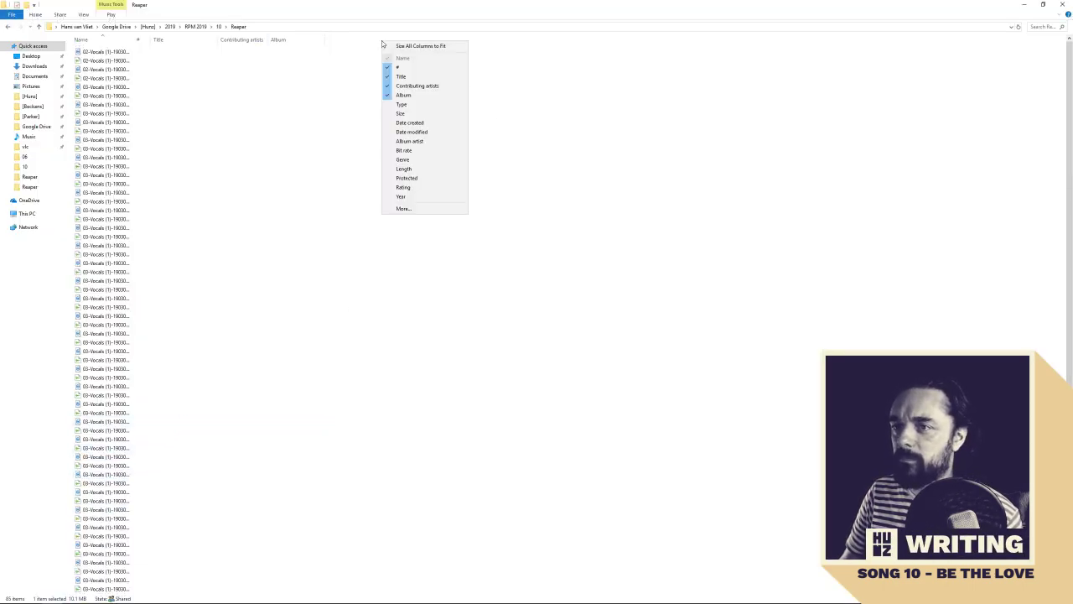
left_click(394, 121)
left_click(361, 40)
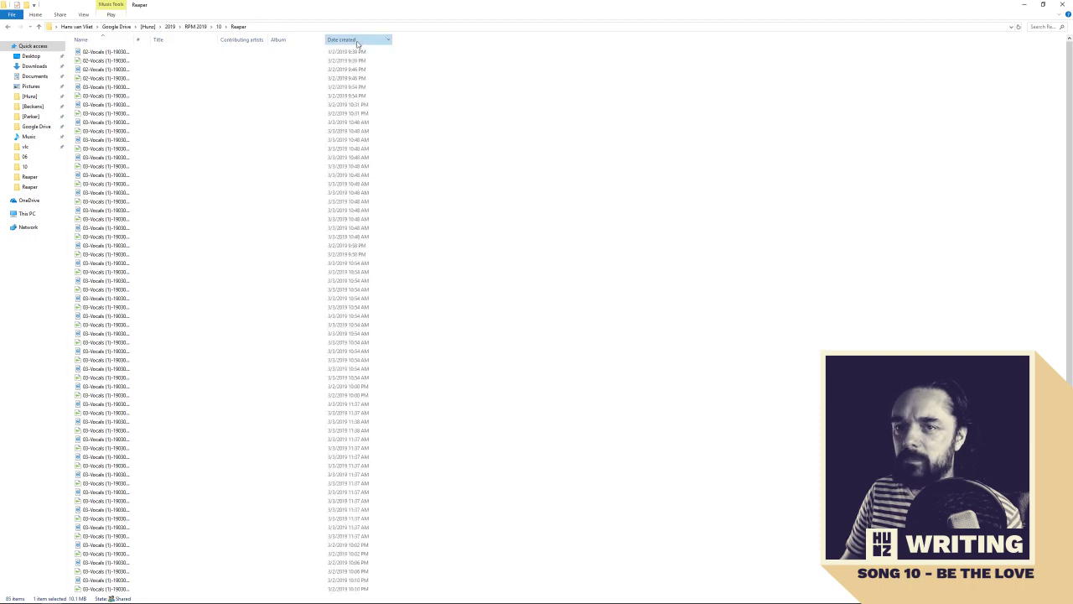
Load Vox_Chorus_02.wav into the empty Renoise instrument slot, view its interpolation options and return to the pattern editor
key("alt+Tab")
left_click_drag(105, 51, 834, 217)
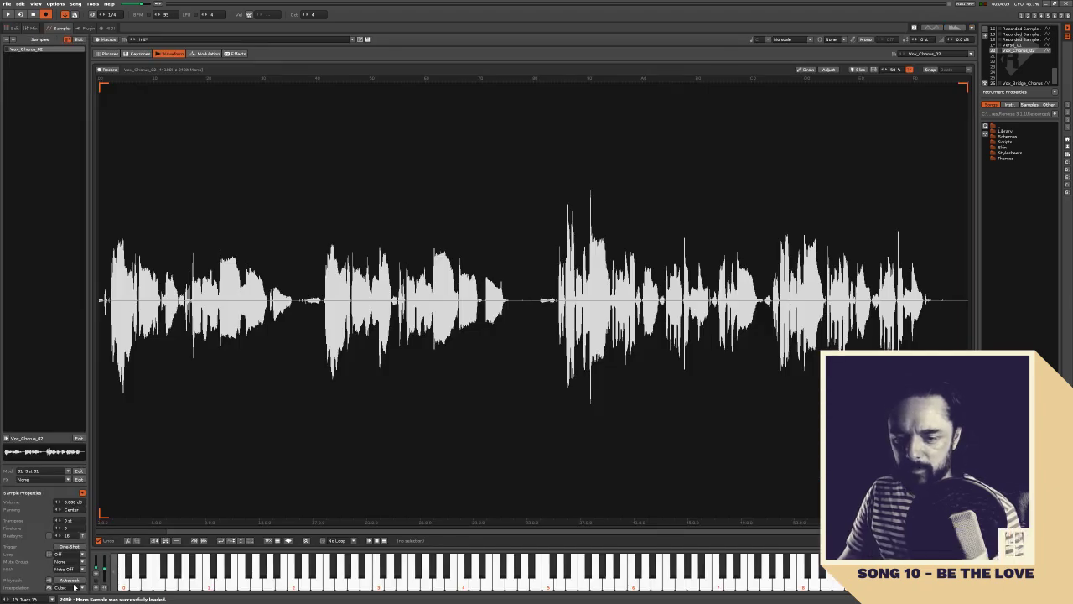
left_click(73, 587)
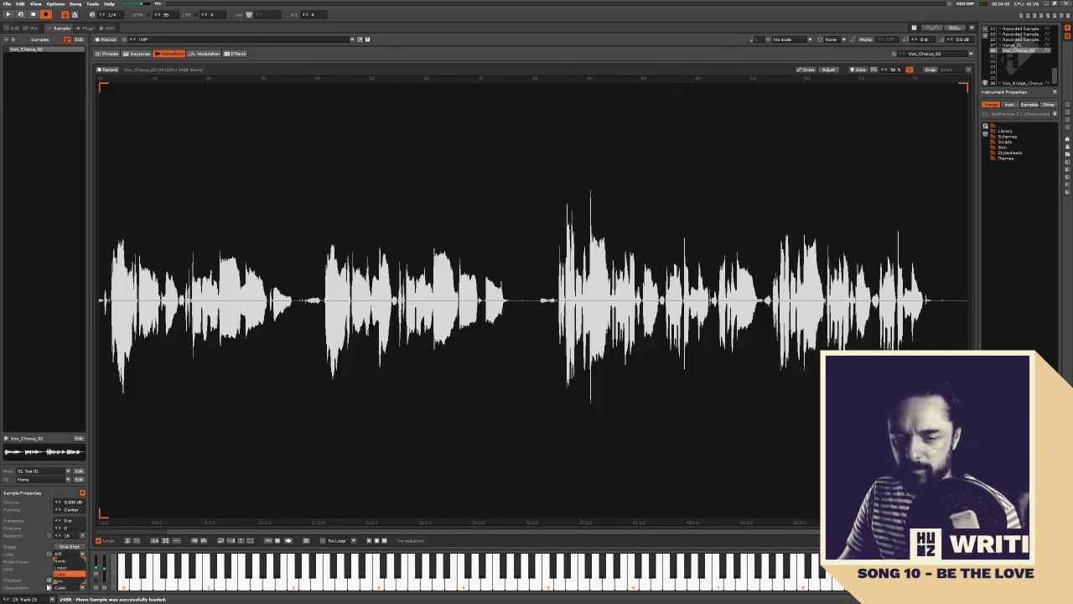
key("F2")
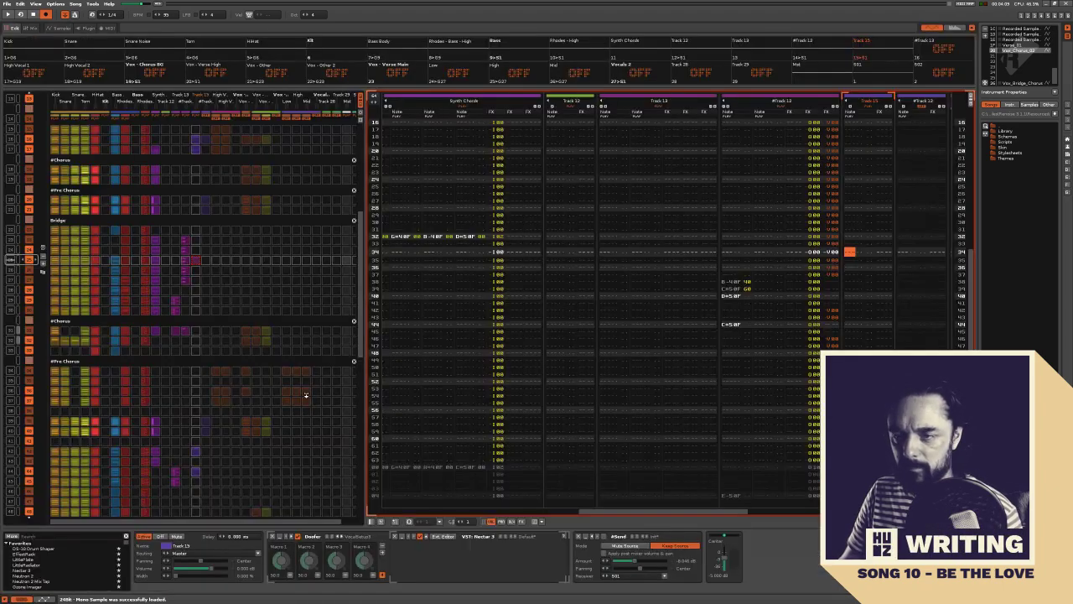
Enter the Vox_Chorus_02 sample as a C-4 note near the end of the last verse pattern on Vox - Other and Vox - Other 2
scroll(306, 395, "up", 10)
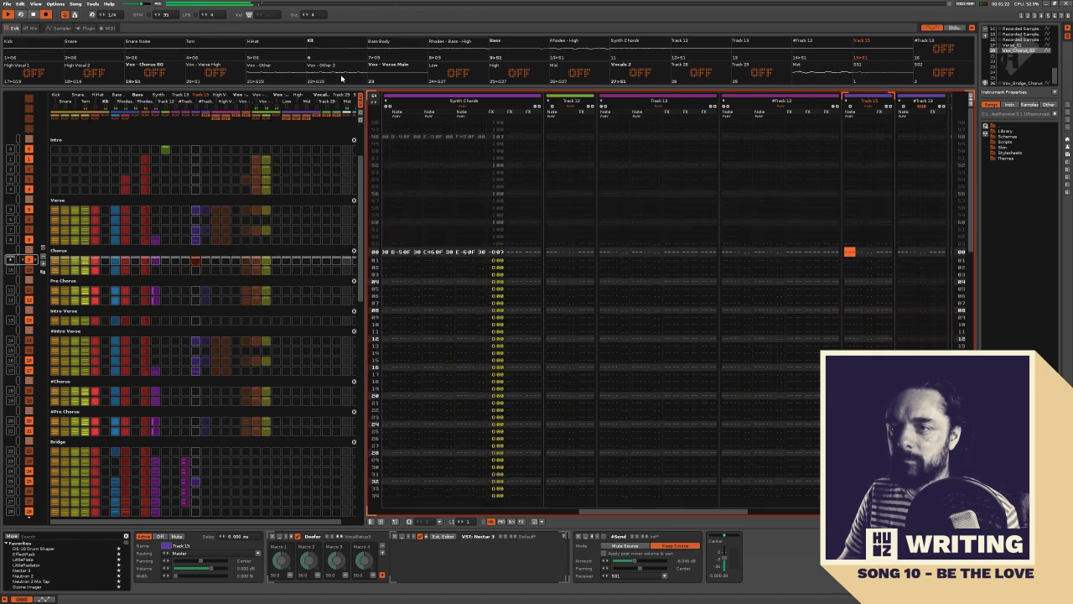
left_click(445, 69)
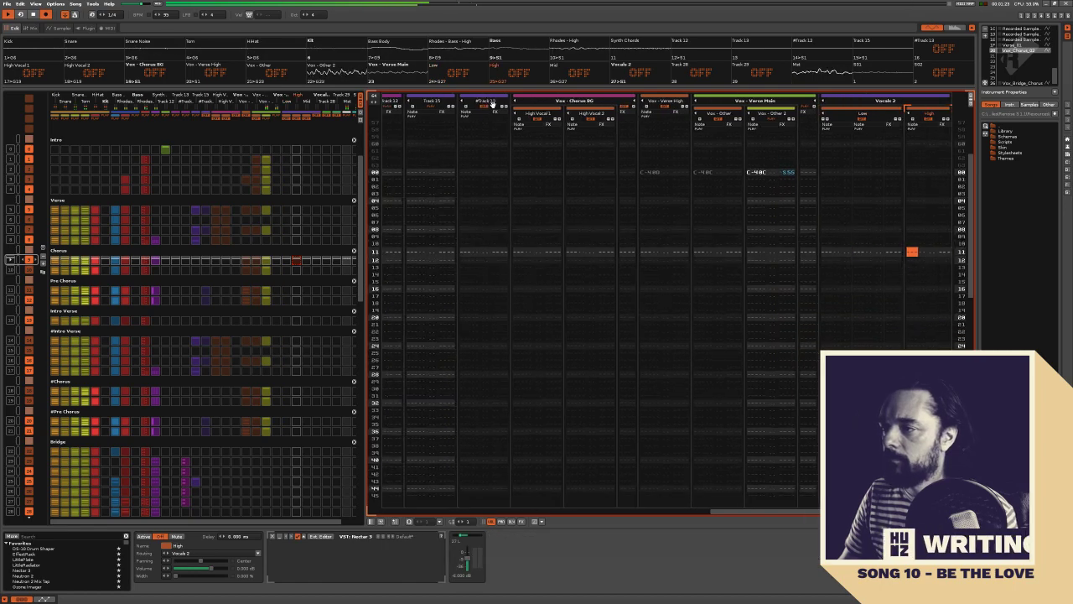
key("Left")
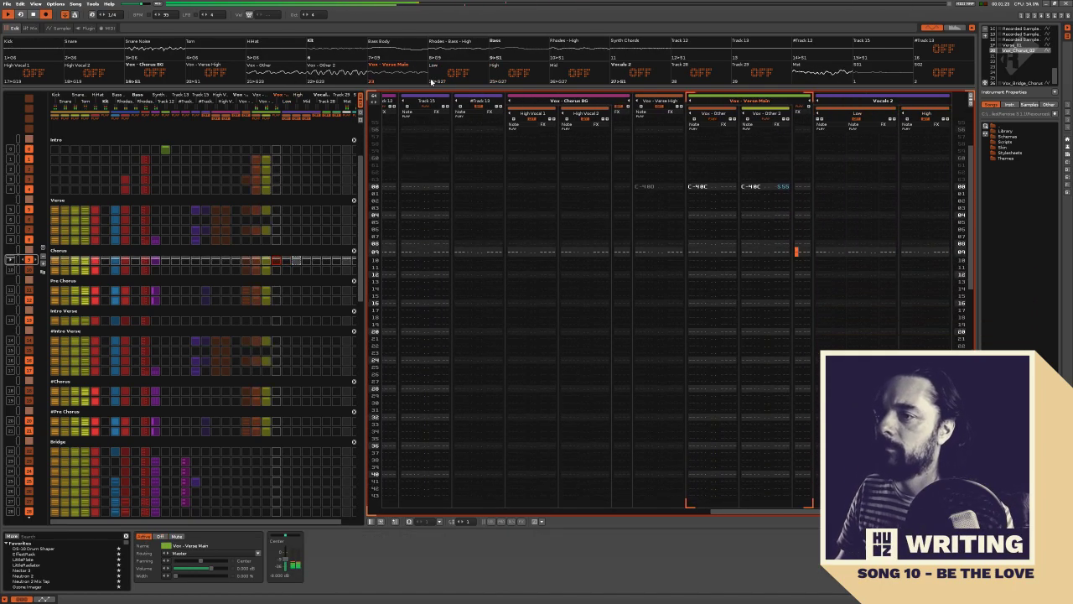
key("Left")
key("Left")
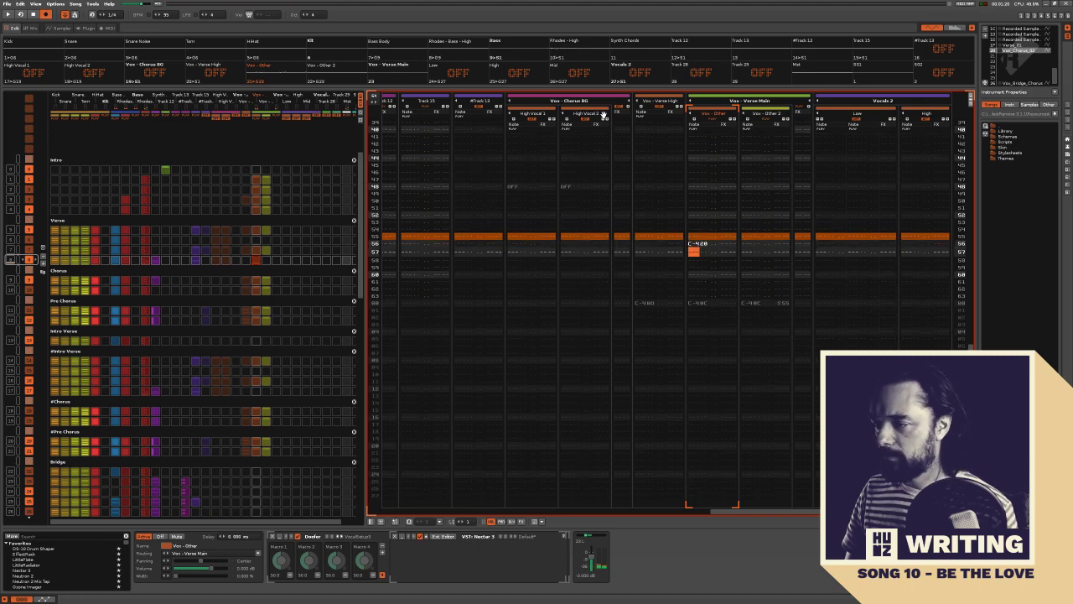
key("Tab")
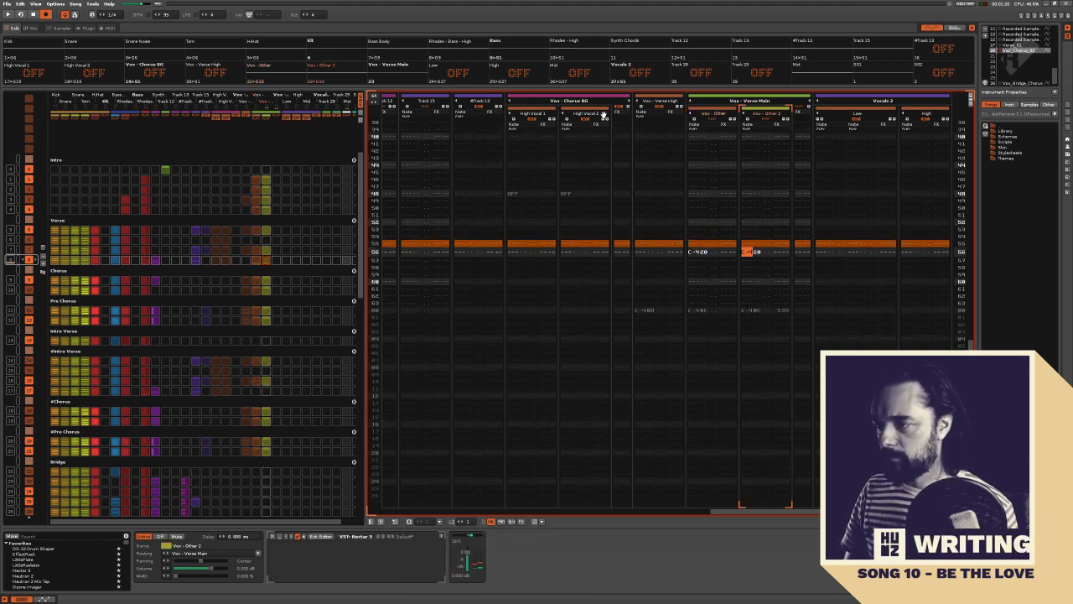
key("shift+Tab")
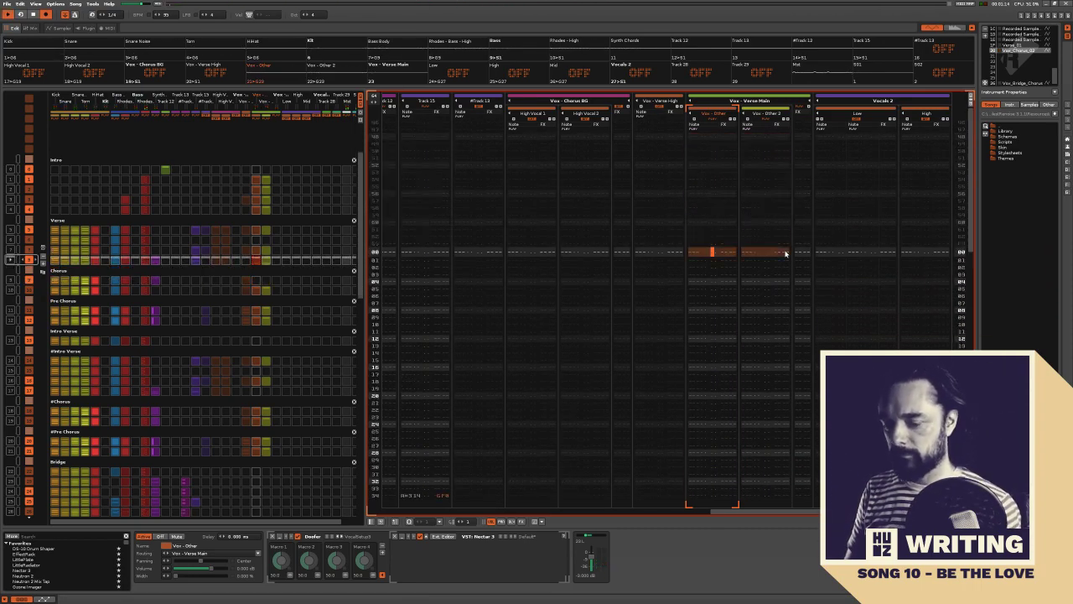
left_click(700, 286)
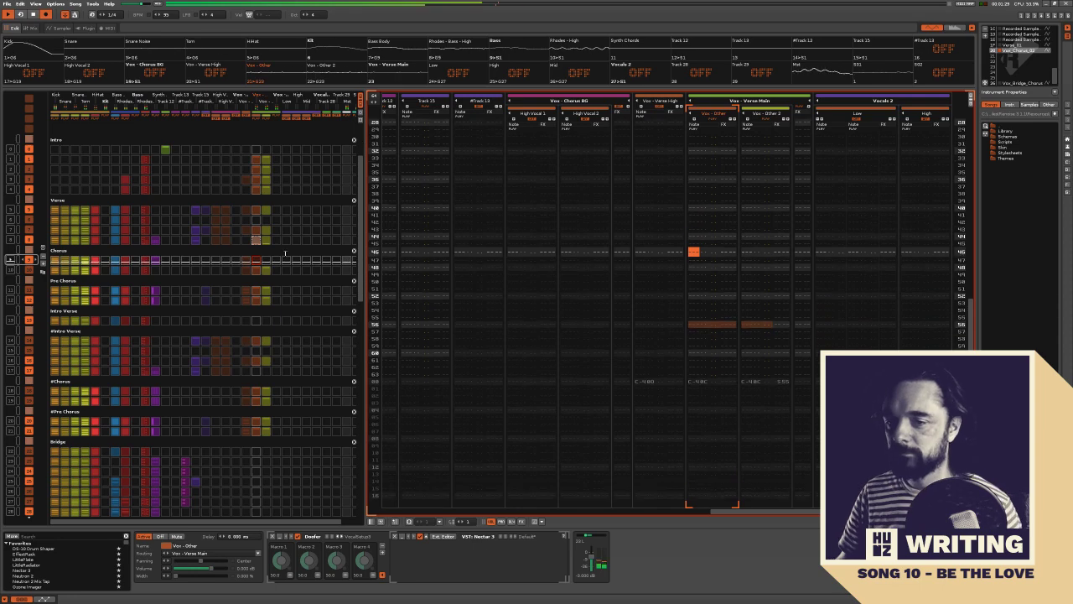
Clear the old vocal blocks of Vox - Other and Vox - Other 2 from the first Chorus and Pre Chorus in the pattern matrix
left_click(258, 270)
right_click(265, 270)
left_click(277, 275)
right_click(265, 292)
left_click(289, 299)
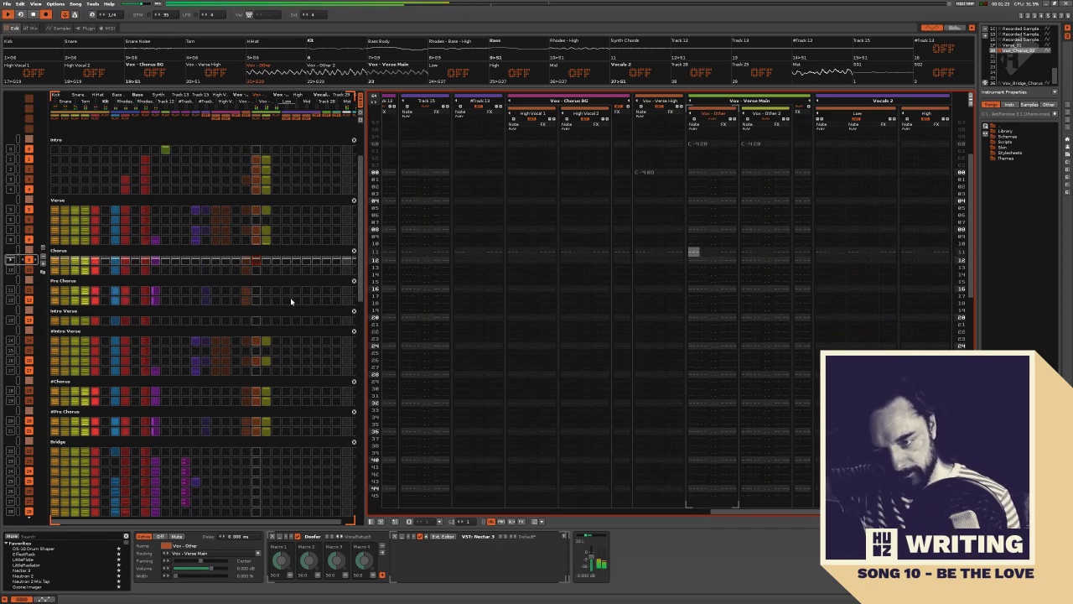
Check the Reaper folder in File Explorer briefly and launch Revoice Pro
key("alt+Tab")
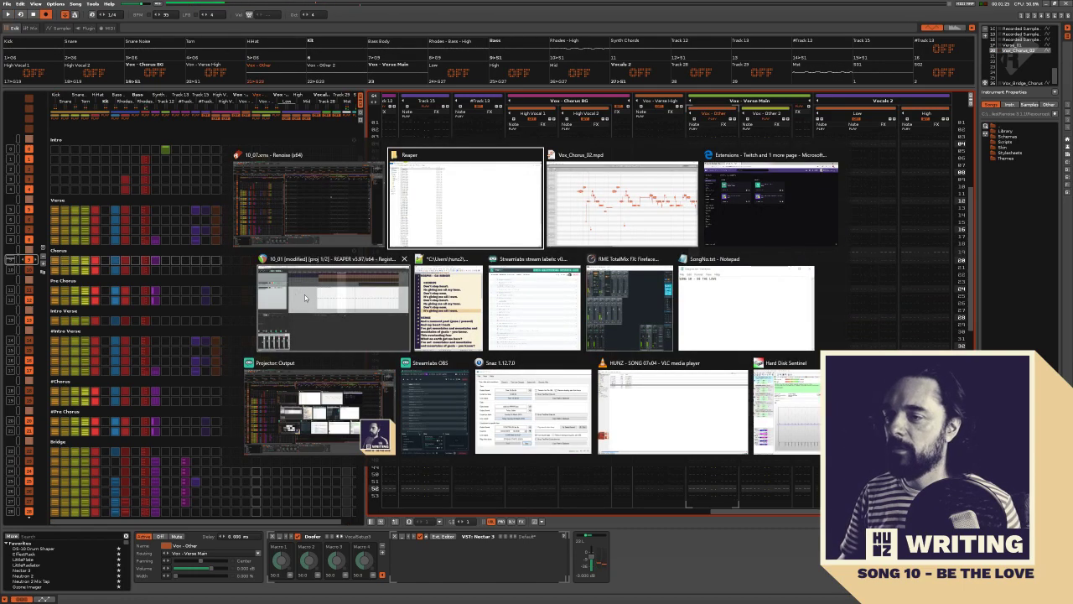
left_click(466, 204)
key("alt+Tab")
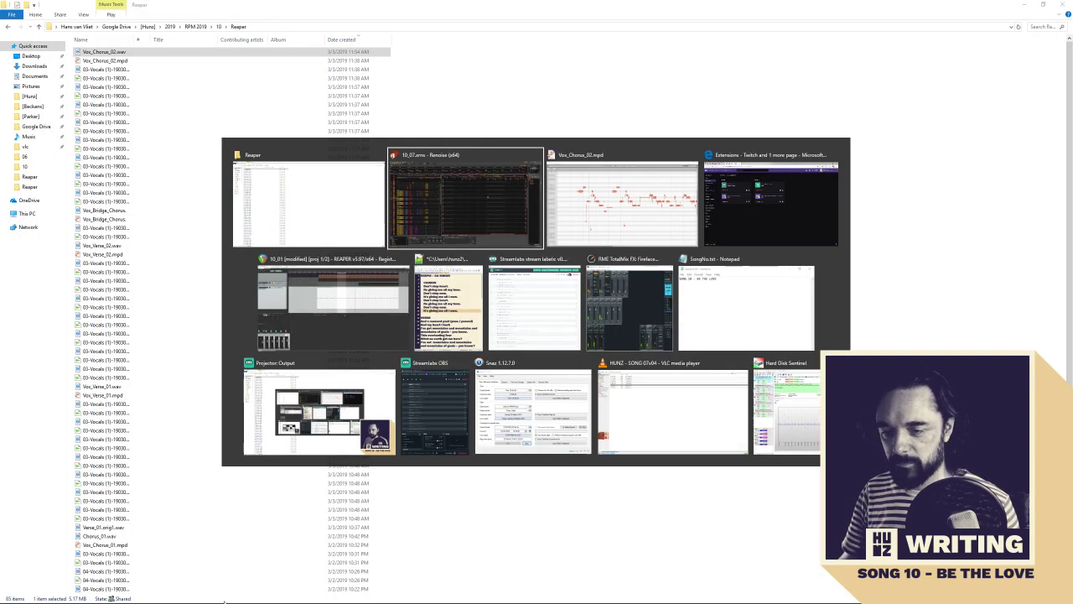
key("super")
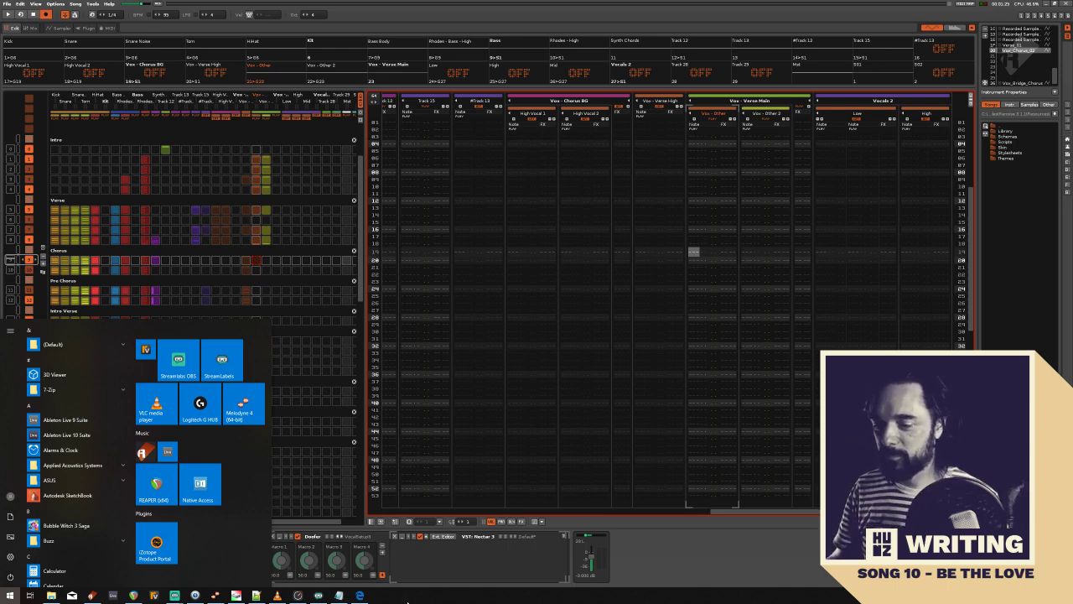
left_click(154, 594)
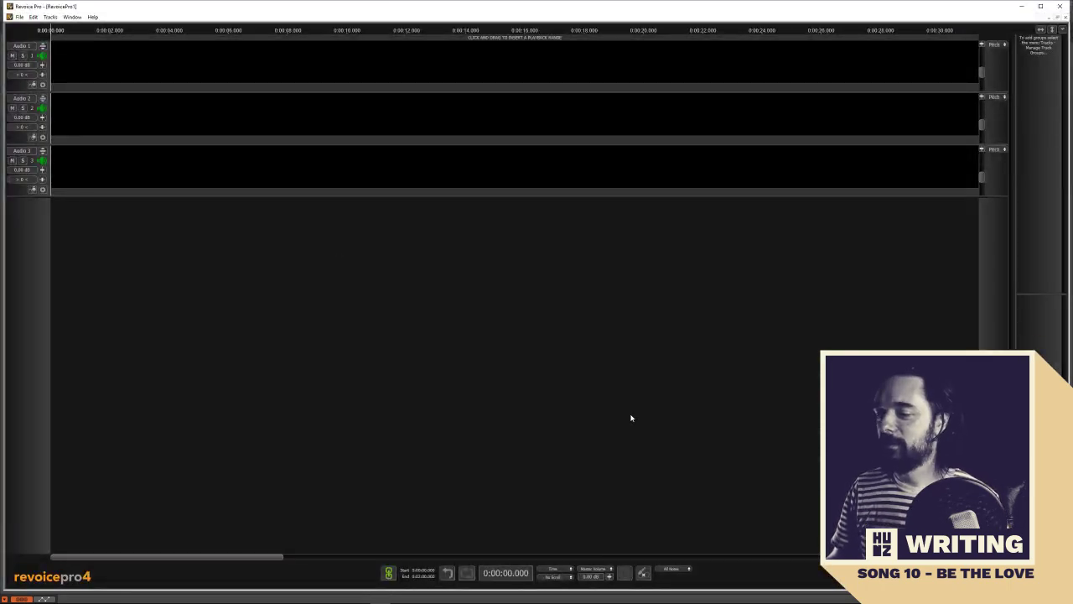
Import Vox_Chorus_02.wav from the Reaper folder onto the Audio 1 track, accept the spot position and play it briefly
right_click(188, 64)
key("alt+Tab")
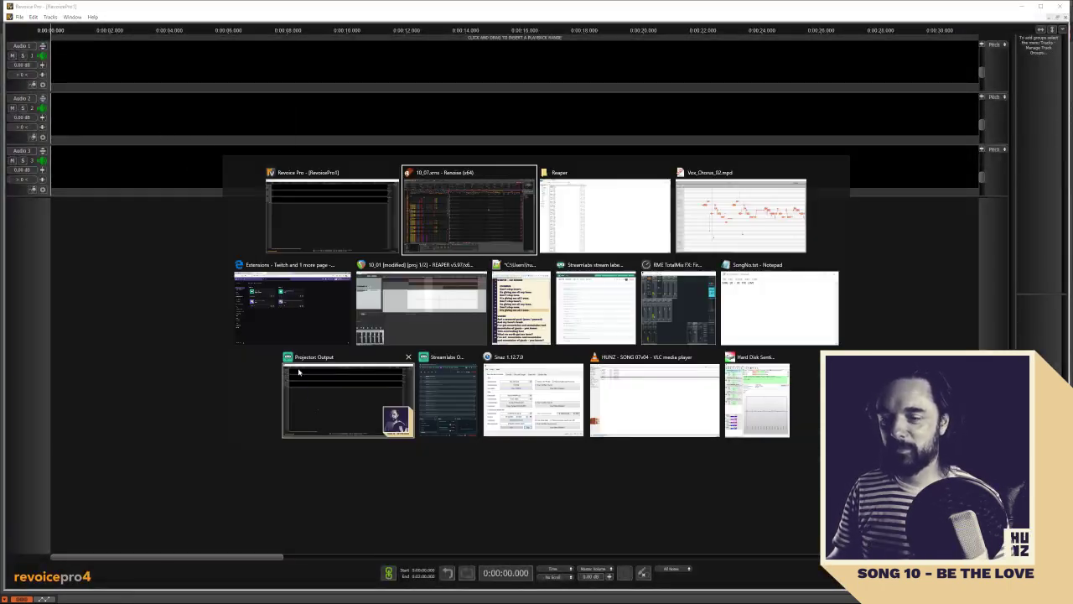
left_click(568, 224)
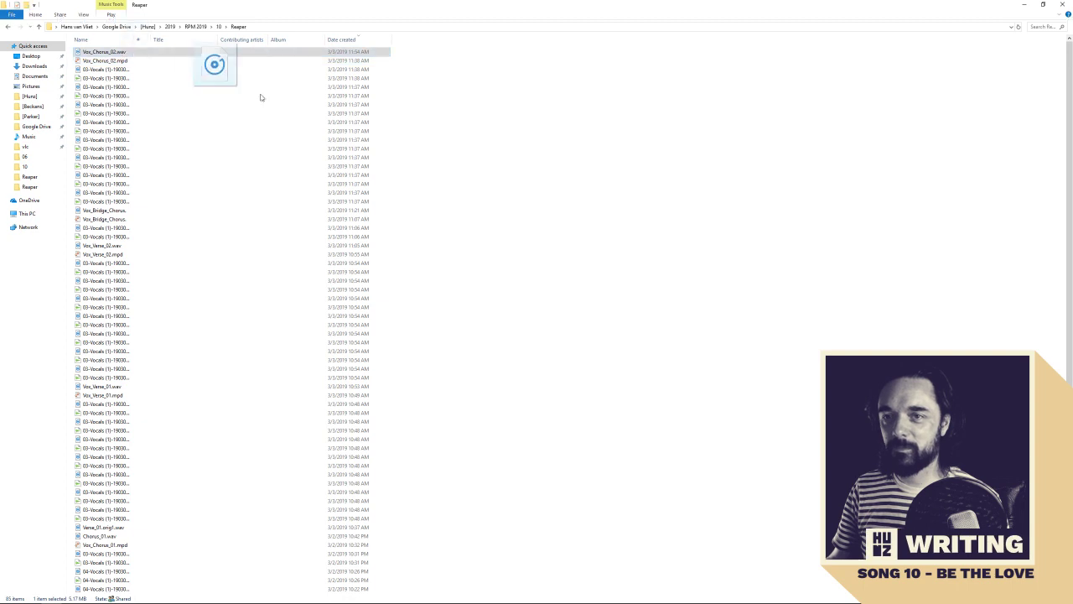
key("alt+Tab")
left_click(549, 243)
left_click_drag(422, 65, 422, 65)
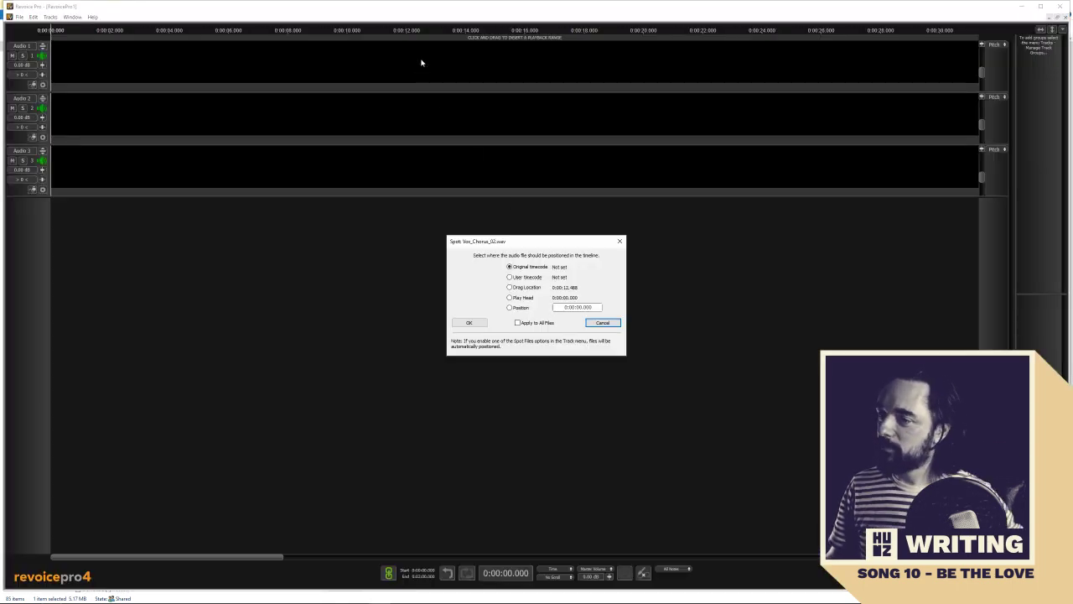
left_click(482, 320)
key("space")
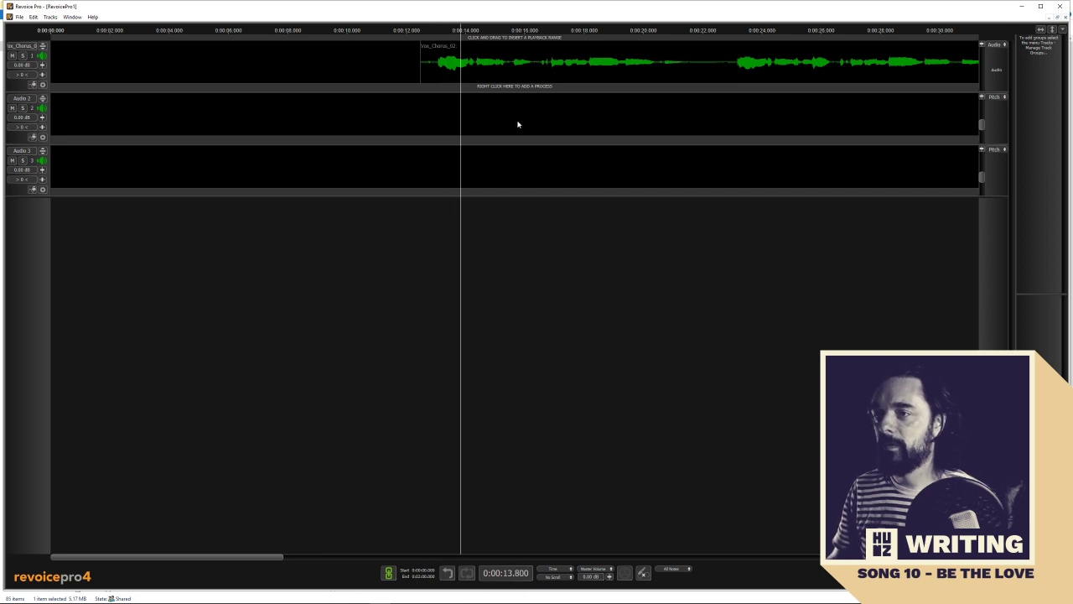
right_click(495, 128)
left_click(449, 111)
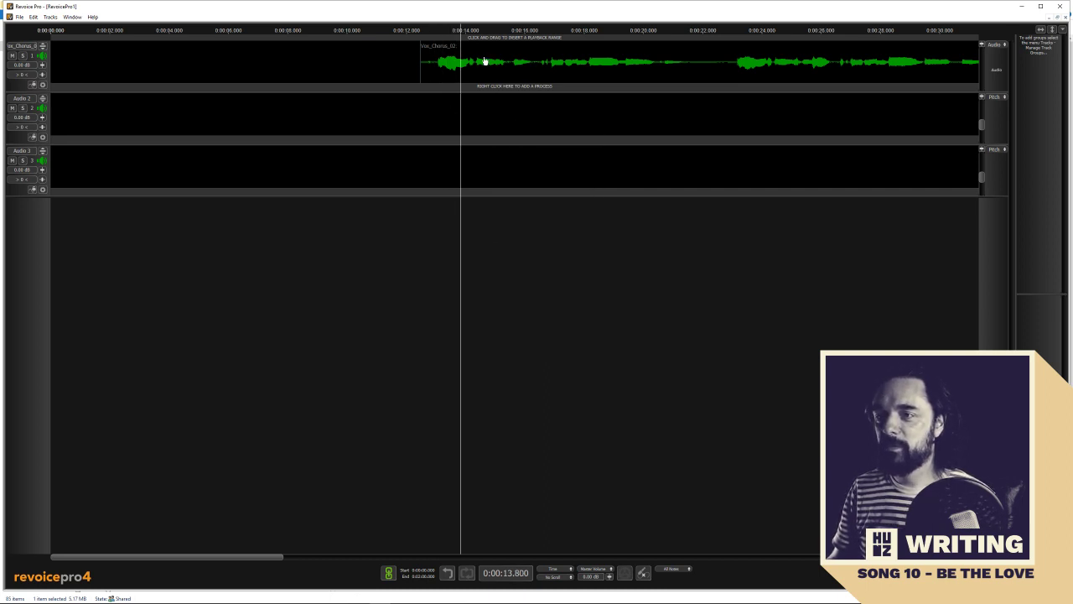
right_click(500, 65)
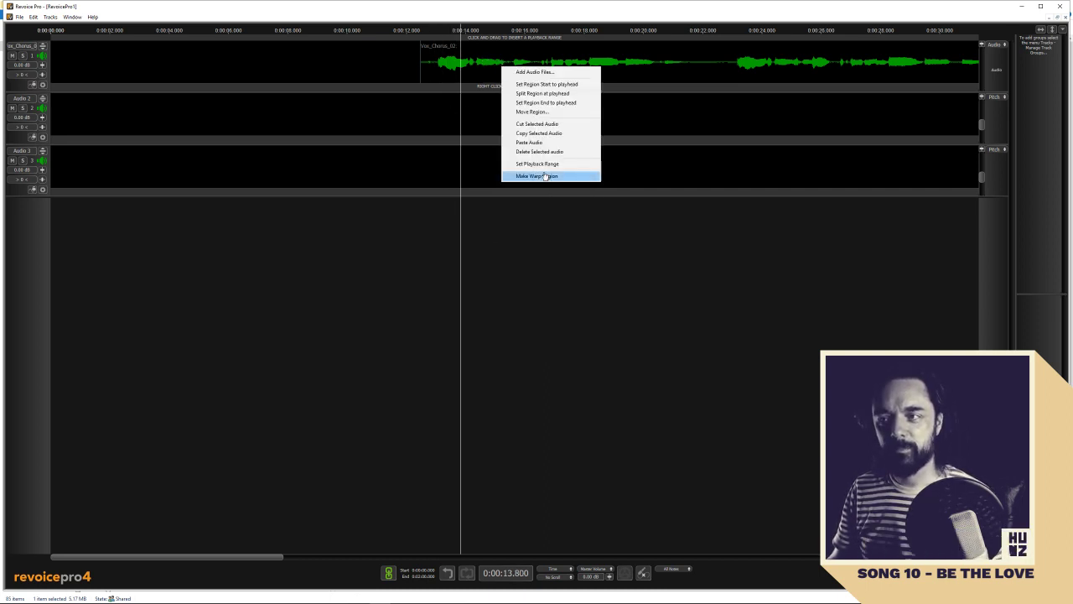
left_click(50, 18)
left_click(50, 17)
mouse_move(33, 21)
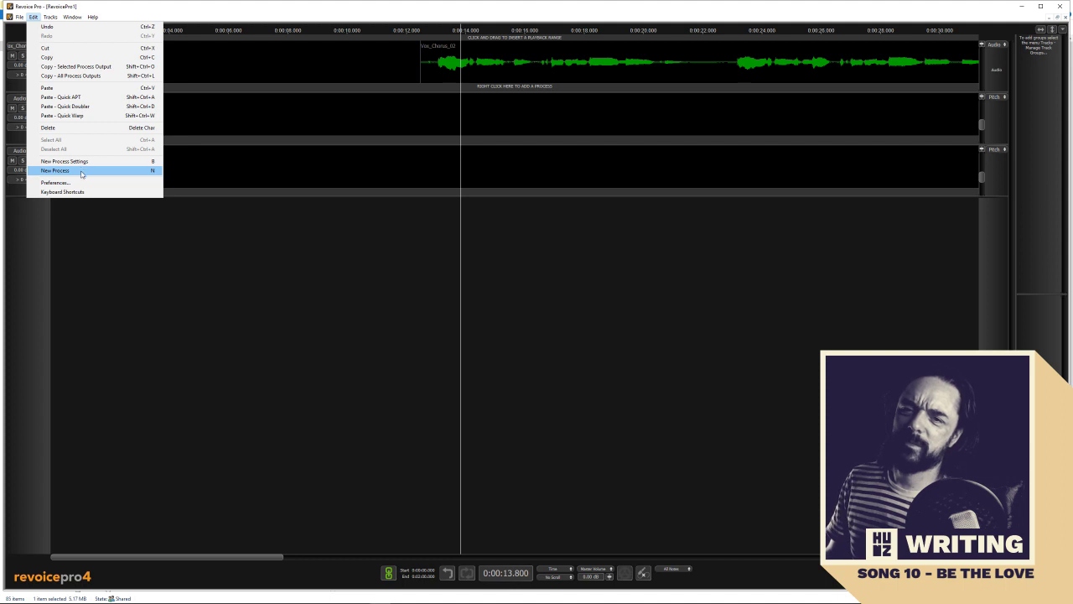
left_click(391, 204)
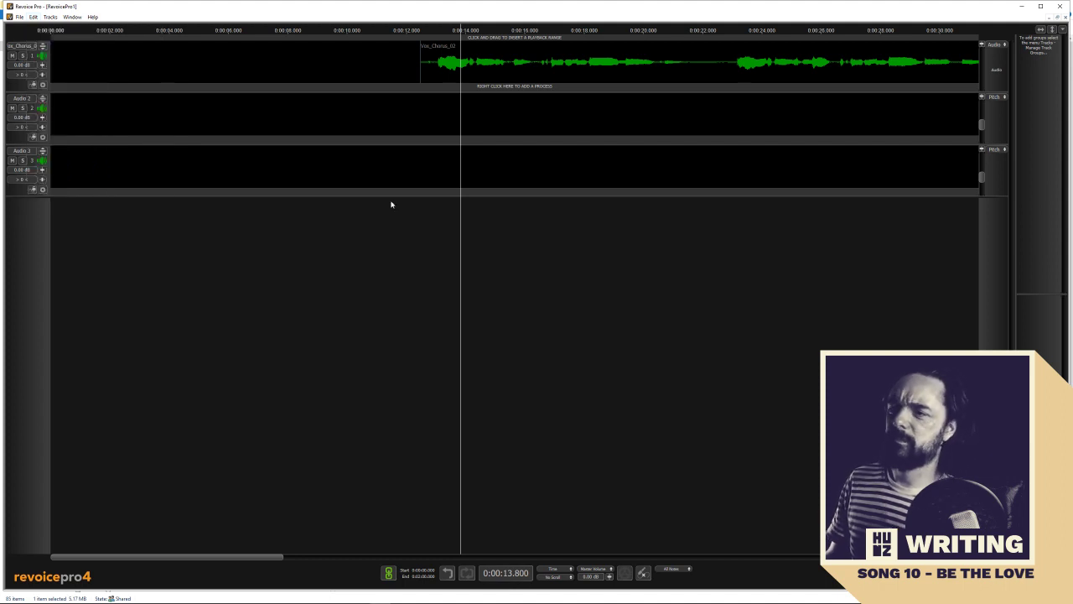
Set up a new Doubler process on the selected audio with Vox_Chorus_02 as its input
left_click(32, 17)
left_click(42, 168)
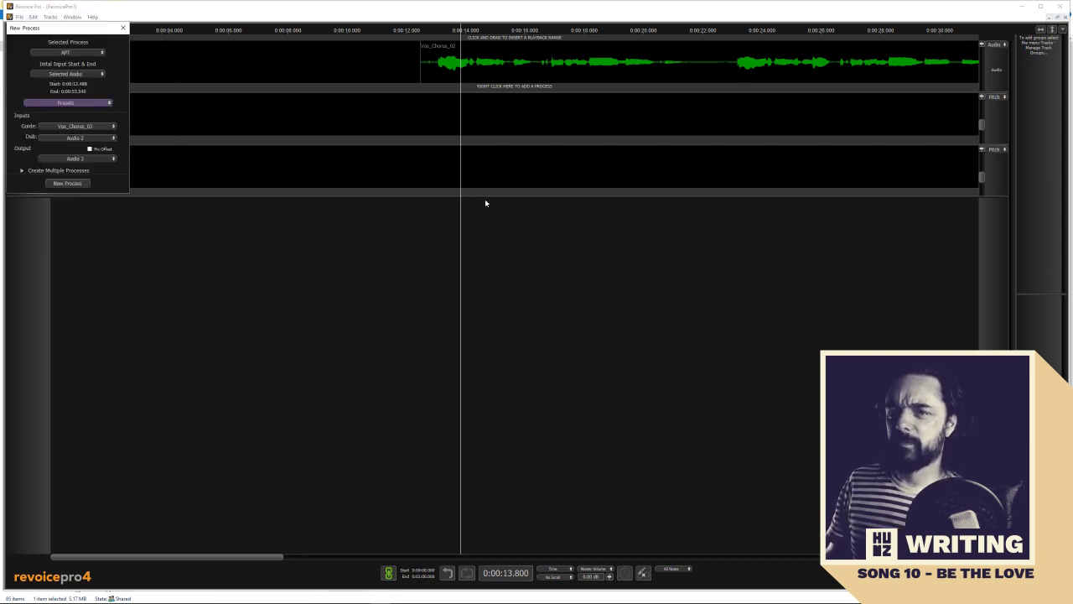
left_click_drag(63, 33, 701, 158)
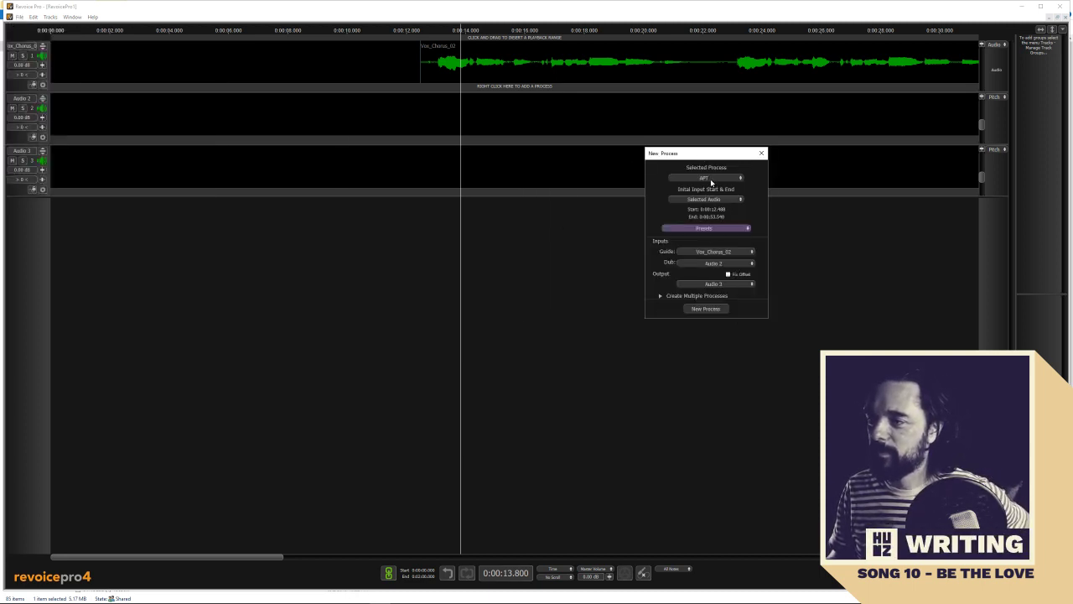
left_click(711, 180)
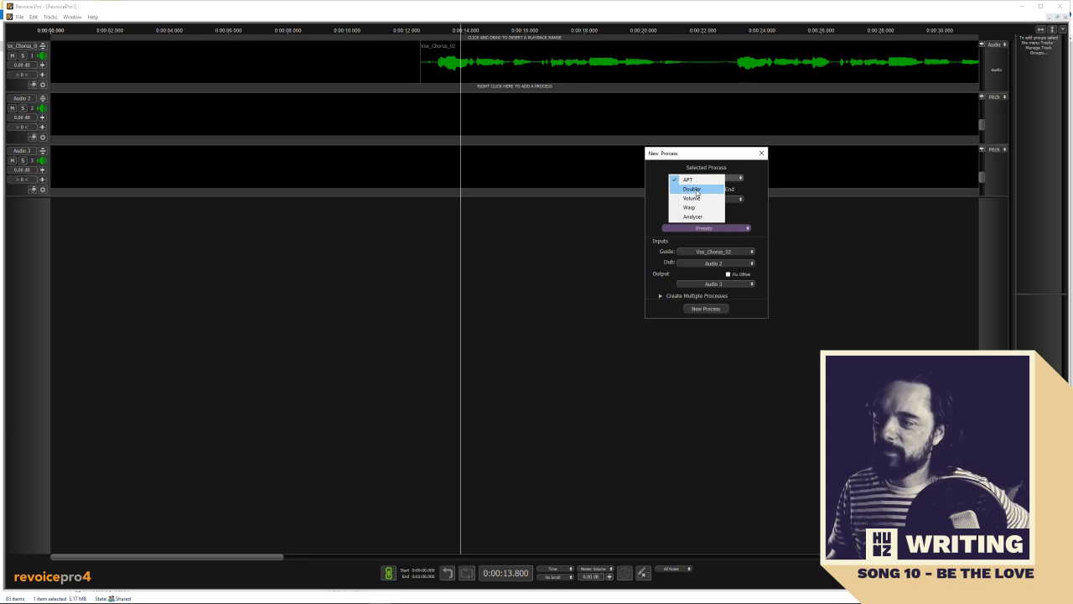
left_click(692, 189)
left_click(695, 202)
left_click(695, 202)
left_click(695, 251)
left_click(693, 252)
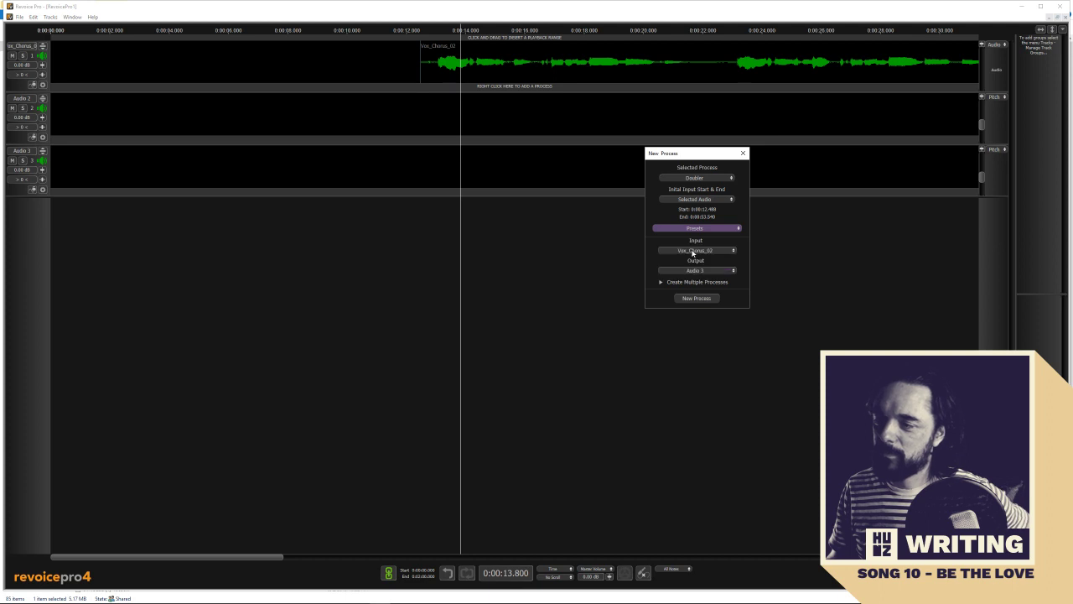
Set the Doubler output to Audio 2 with multiple processes set to 2, create the doubles and close the process window
left_click(693, 271)
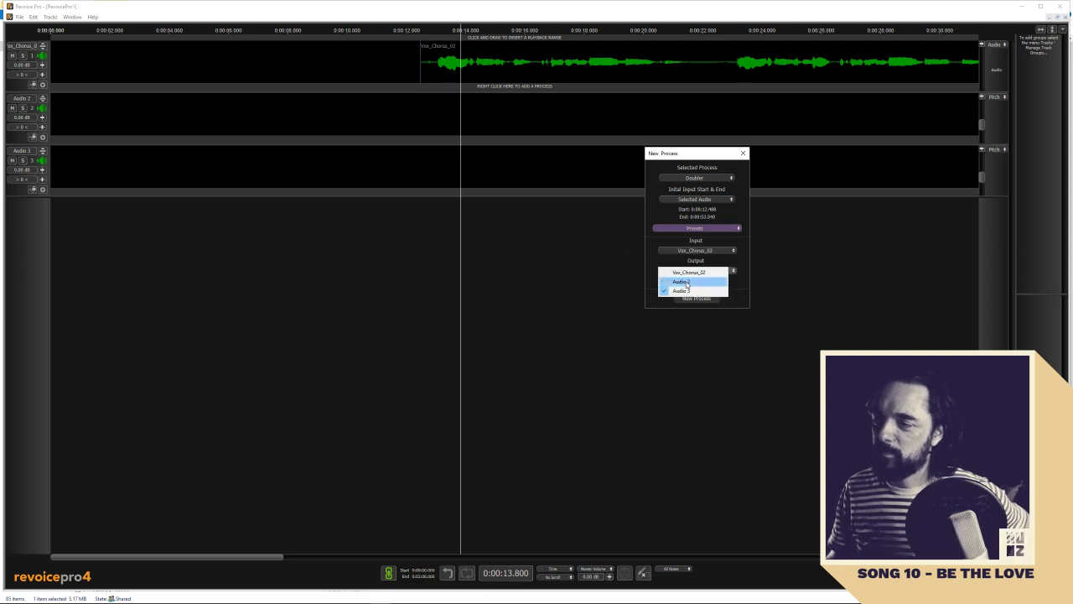
left_click(666, 285)
left_click(664, 283)
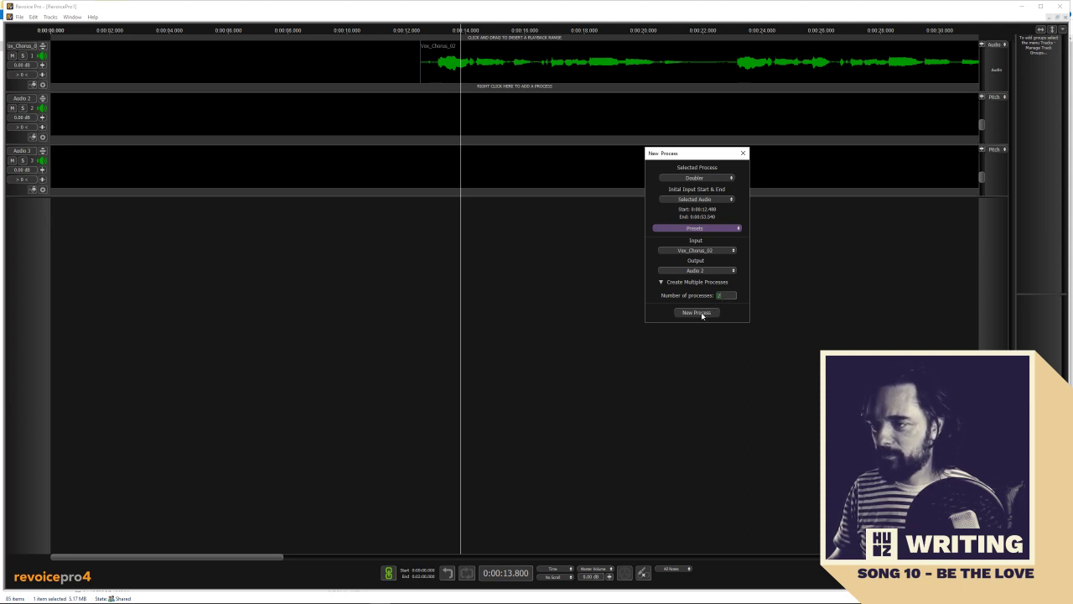
left_click(699, 313)
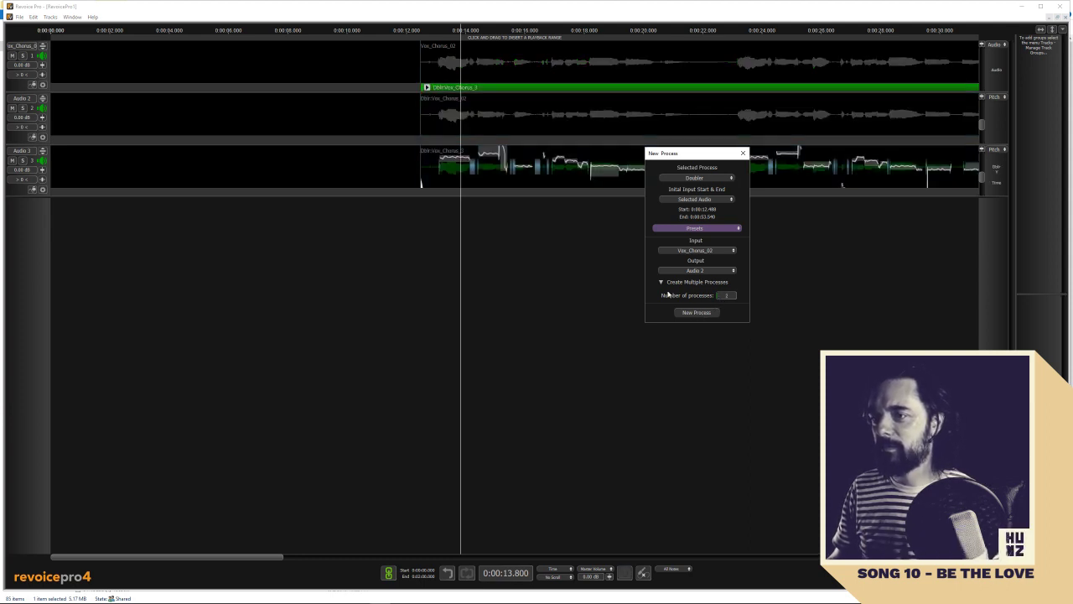
left_click(743, 153)
Play back the doubled chorus vocals and view the pitch of the Audio 2 and Audio 3 doubles
left_click_drag(264, 557, 319, 472)
key("space")
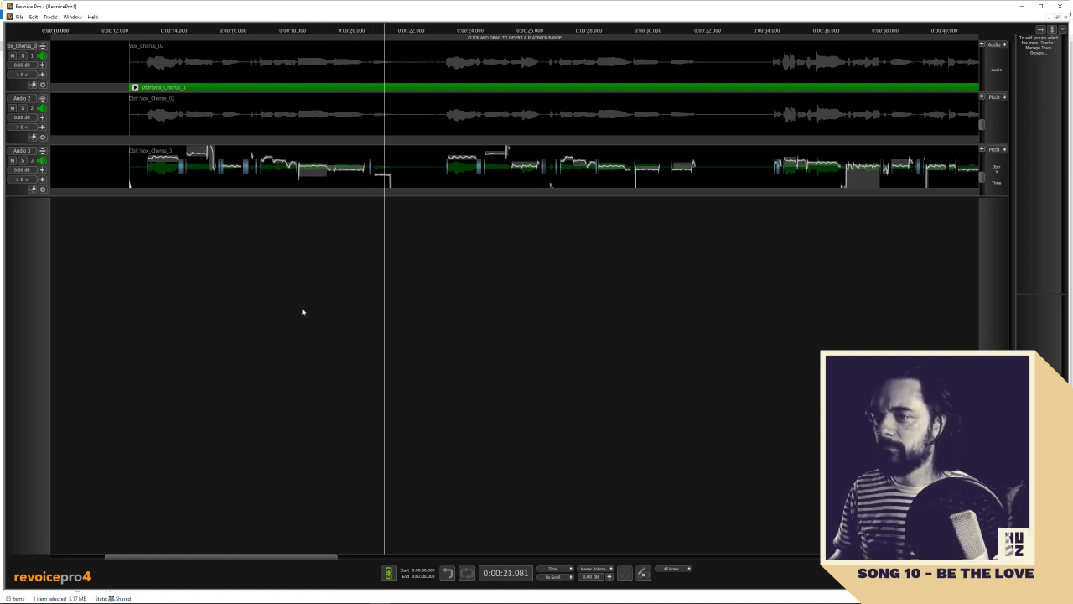
left_click(417, 110)
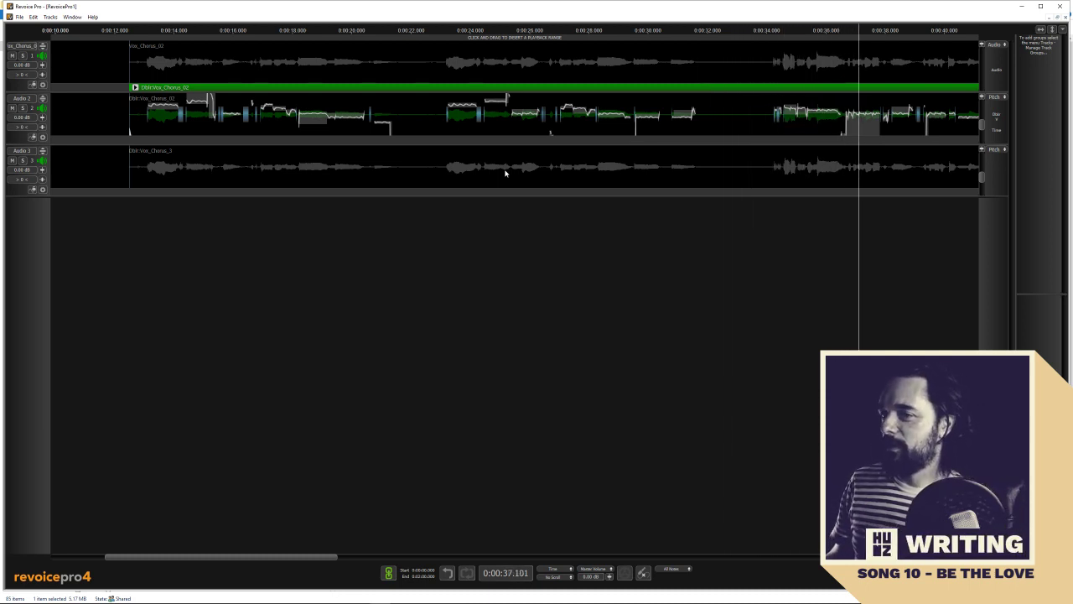
mouse_move(313, 560)
left_mouse_down()
mouse_move(421, 561)
mouse_move(415, 568)
mouse_move(331, 555)
mouse_move(432, 558)
mouse_move(303, 559)
left_mouse_up()
left_click(567, 159)
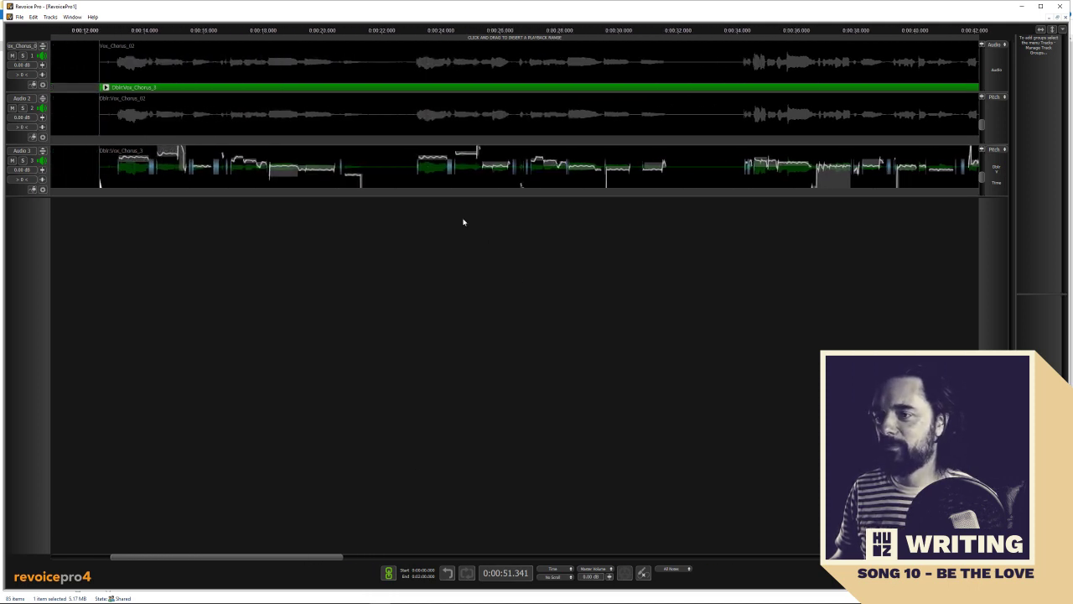
right_click(400, 170)
left_click(399, 249)
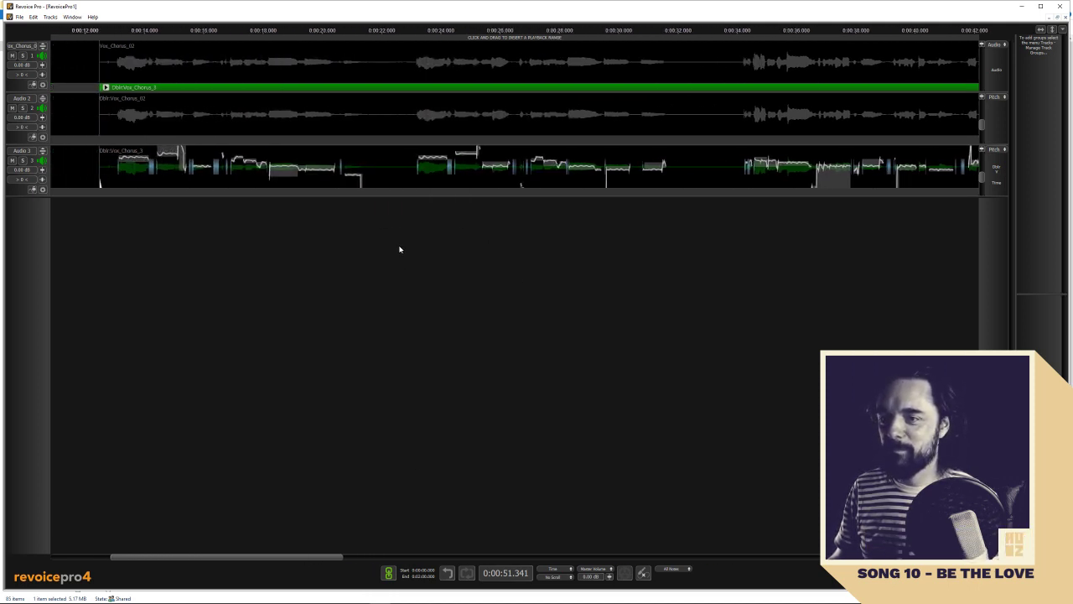
left_click(18, 17)
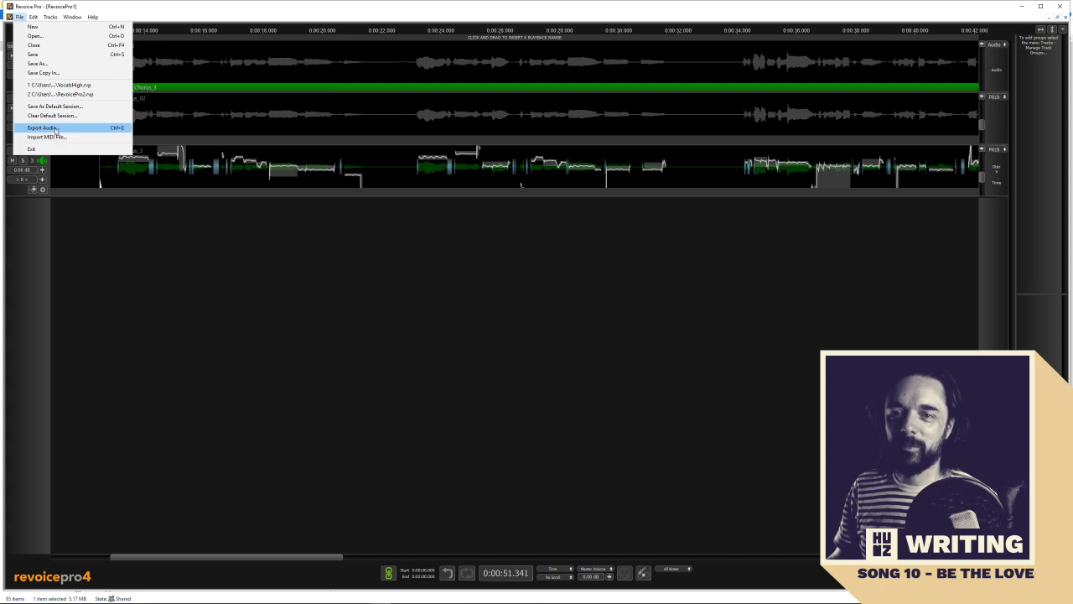
left_click(57, 137)
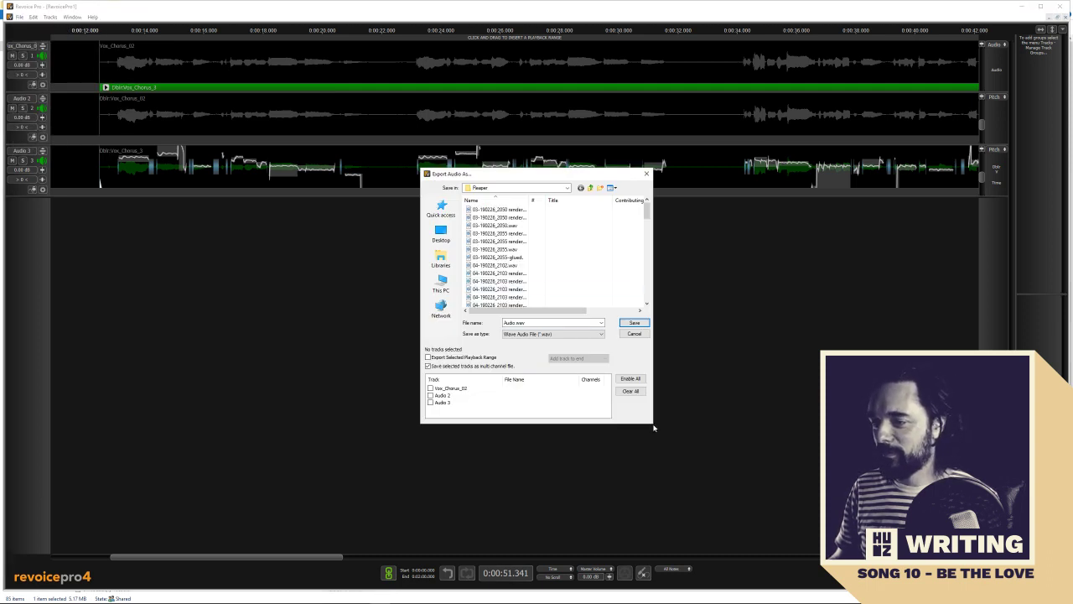
left_click(647, 174)
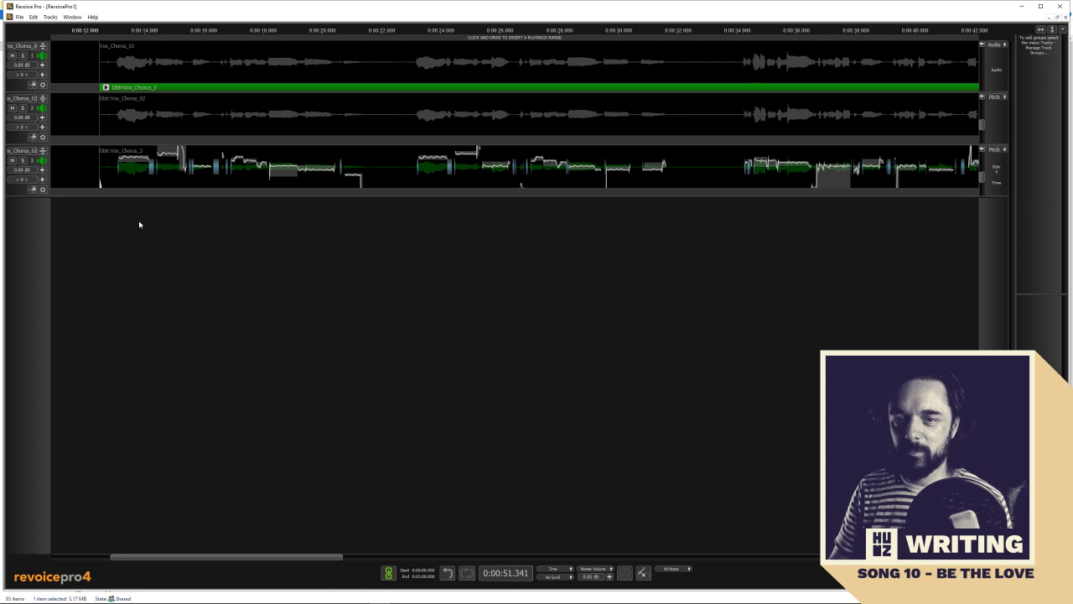
Widen the track headers and rename the third track, holding the second double, as Vox_Chorus_02-2
left_click_drag(50, 250, 157, 257)
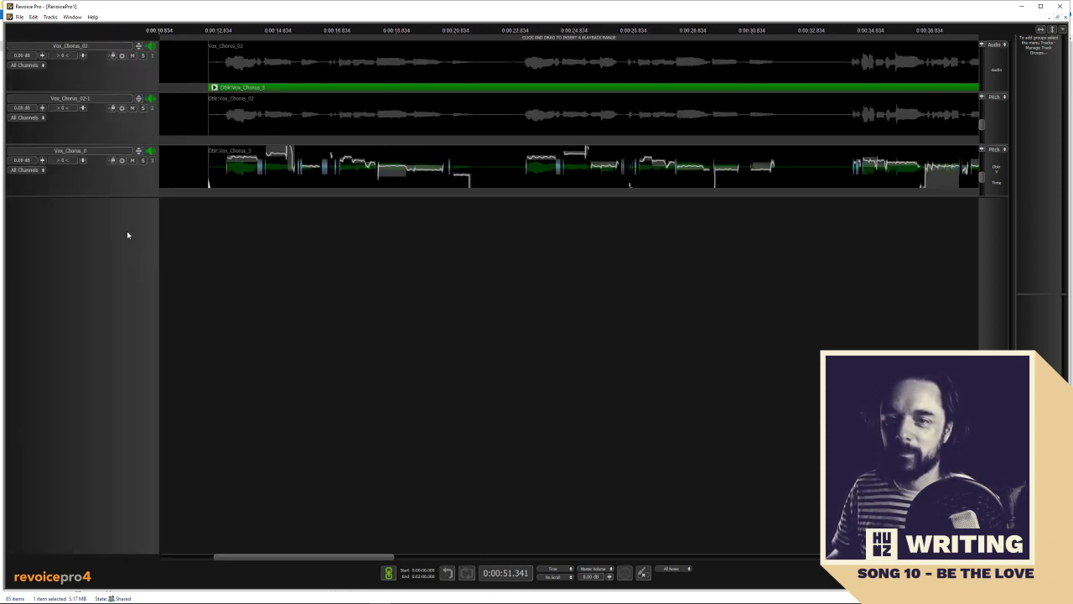
double_click(96, 152)
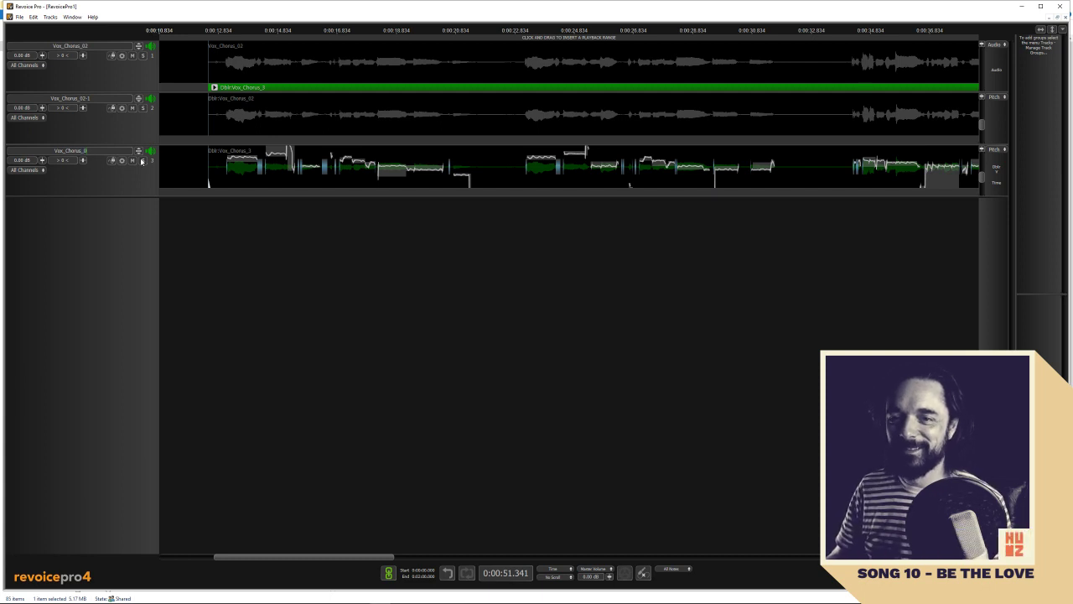
type("2-2")
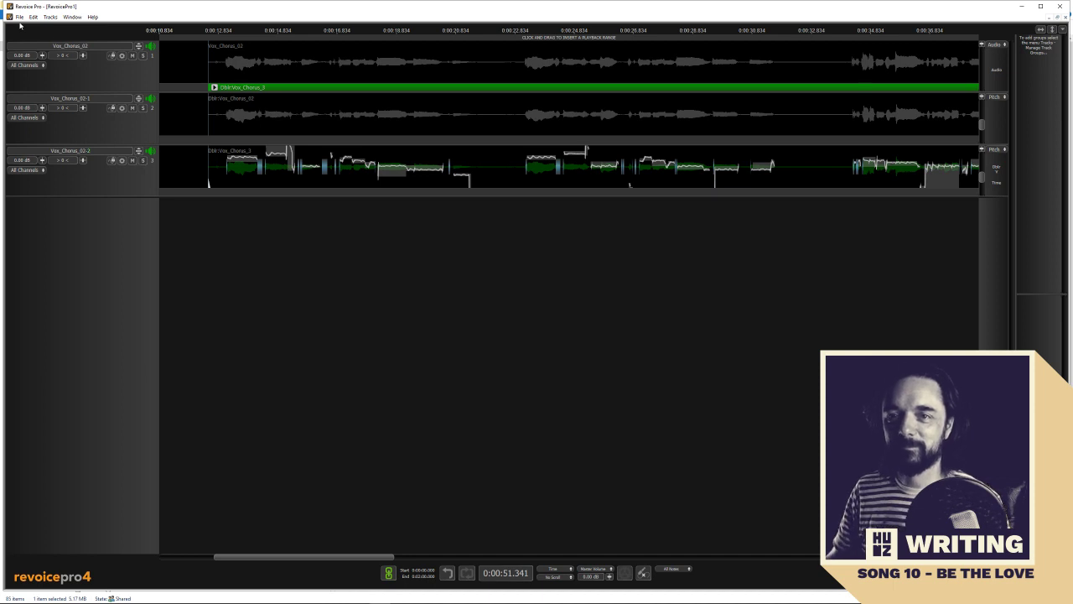
Export the two doubled tracks Vox_Chorus_02-1 and Vox_Chorus_02-2 as wave audio into the Reaper folder
left_click(20, 18)
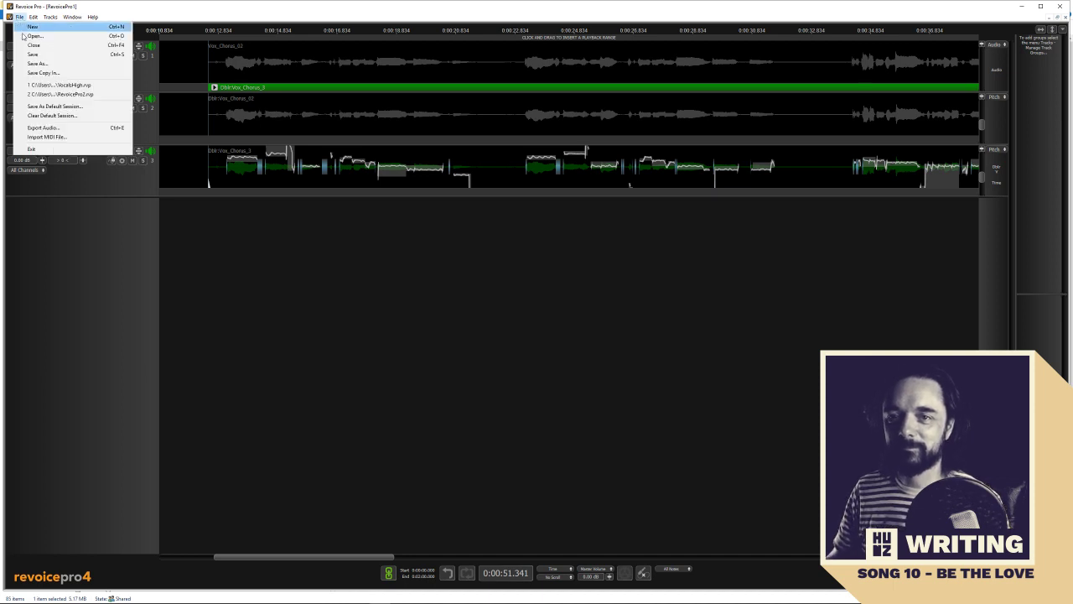
left_click(43, 127)
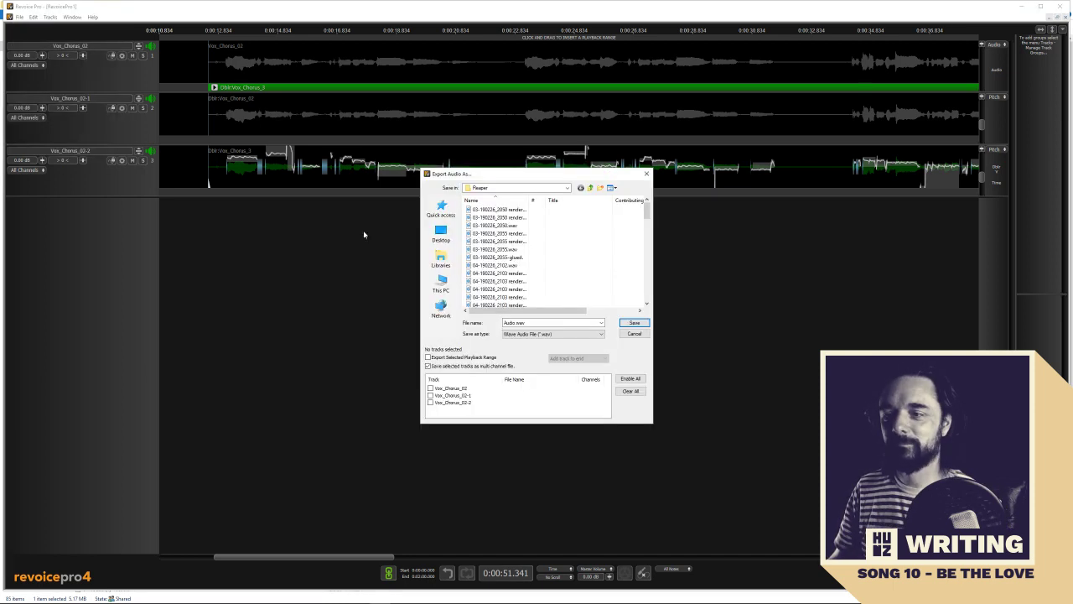
left_click(430, 395)
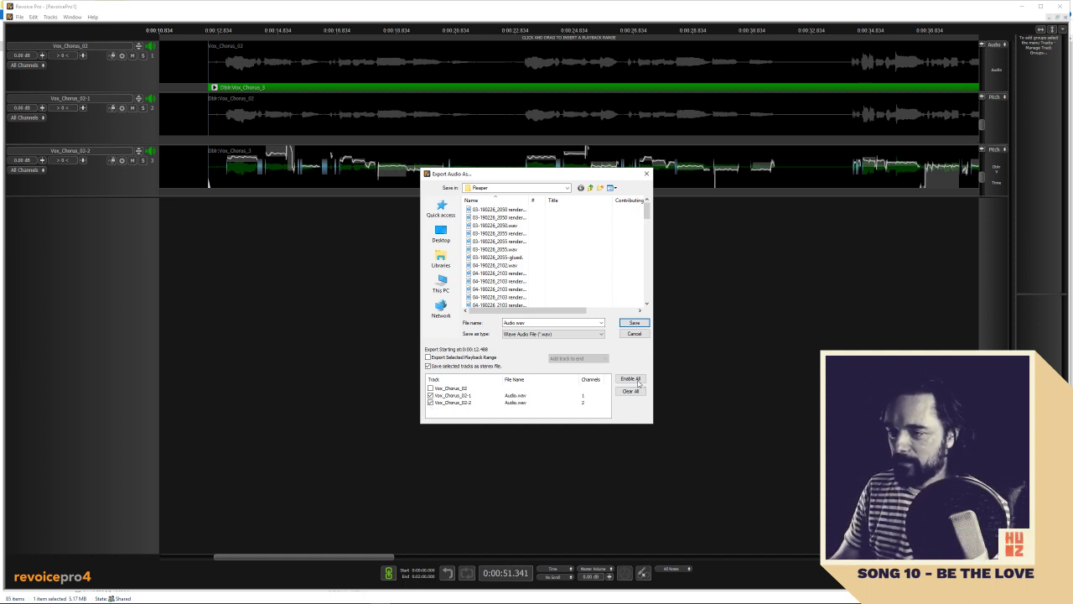
left_click(631, 326)
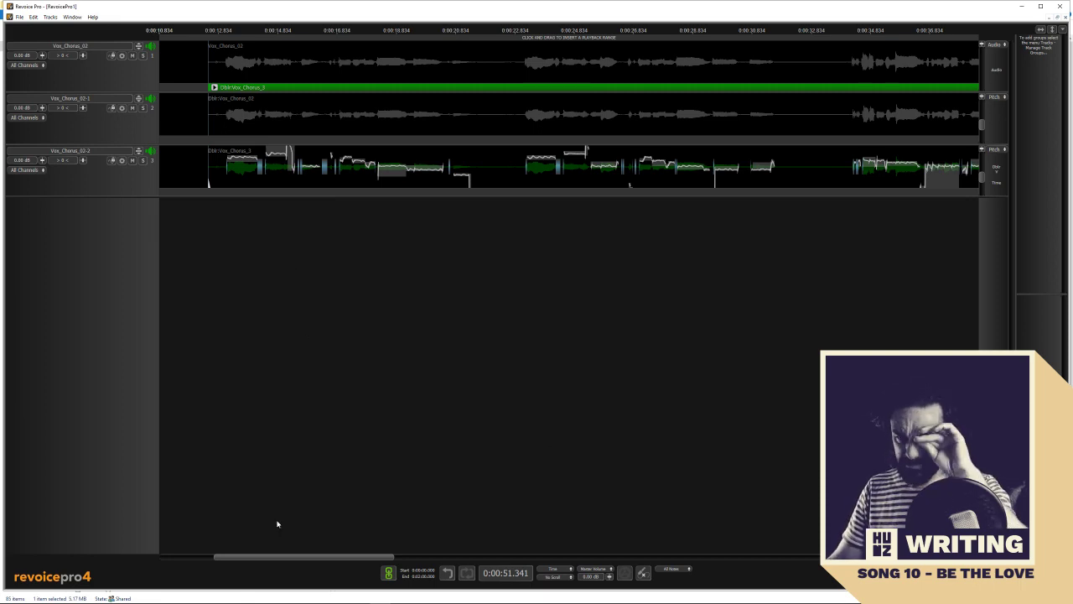
Switch to the Reaper folder in File Explorer
key("alt+Tab")
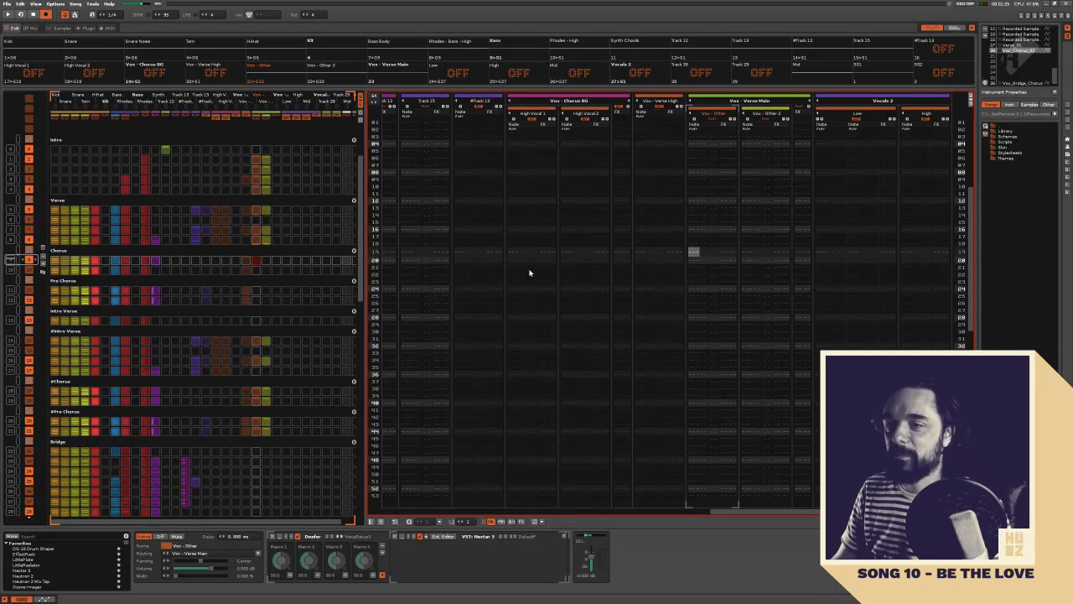
key("alt+Tab")
left_click(592, 218)
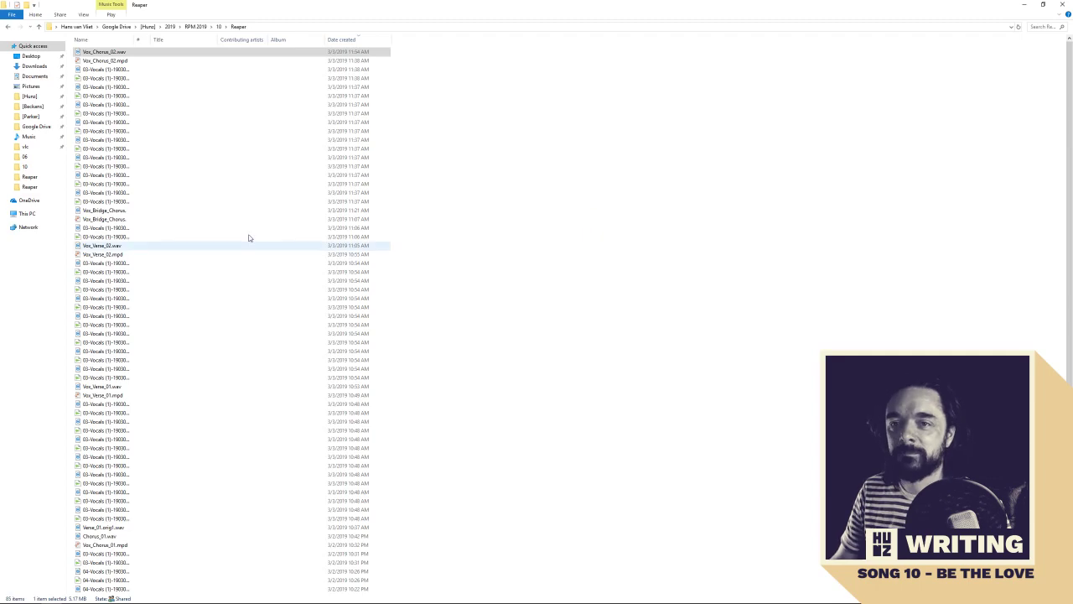
Switch back to Revoice Pro and export the two doubled tracks as stereo file Audio.wav into the Reaper folder inside folder 10
key("alt+Tab")
left_click(486, 214)
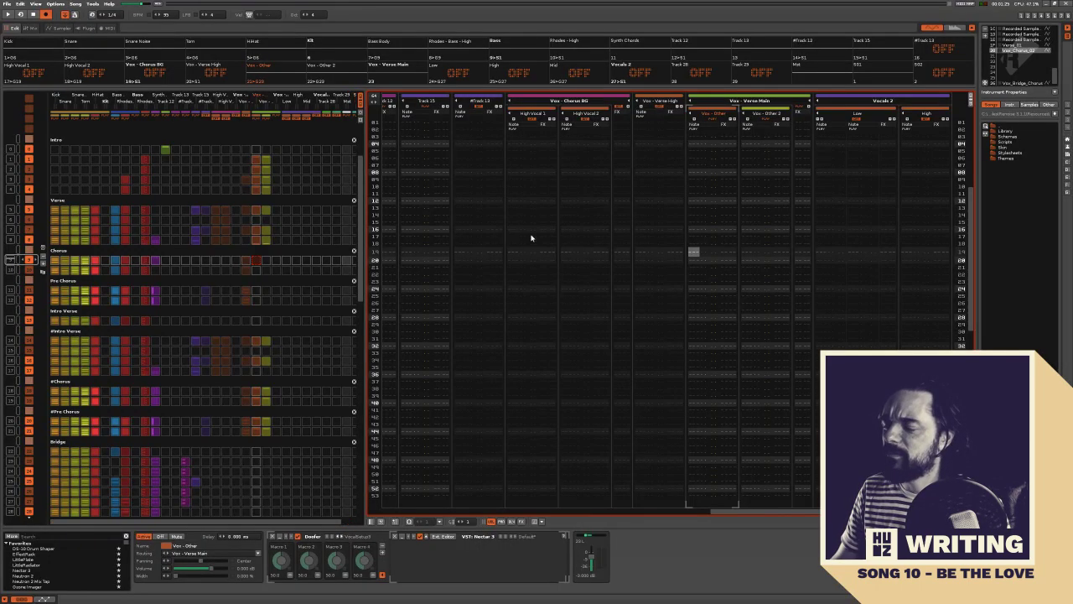
key("alt+Tab")
left_click(600, 224)
left_click(19, 17)
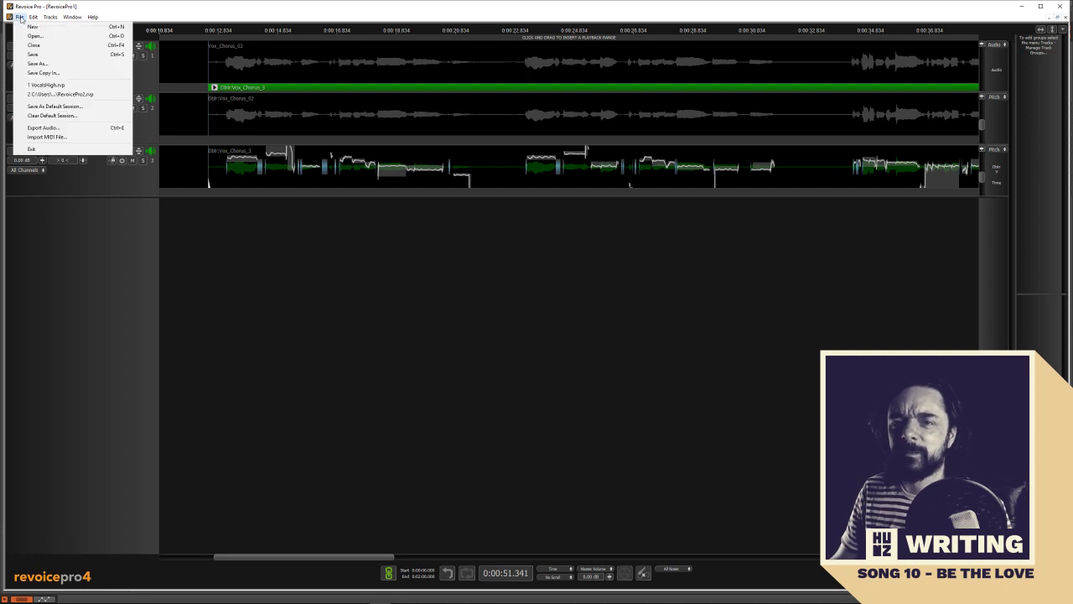
left_click(54, 131)
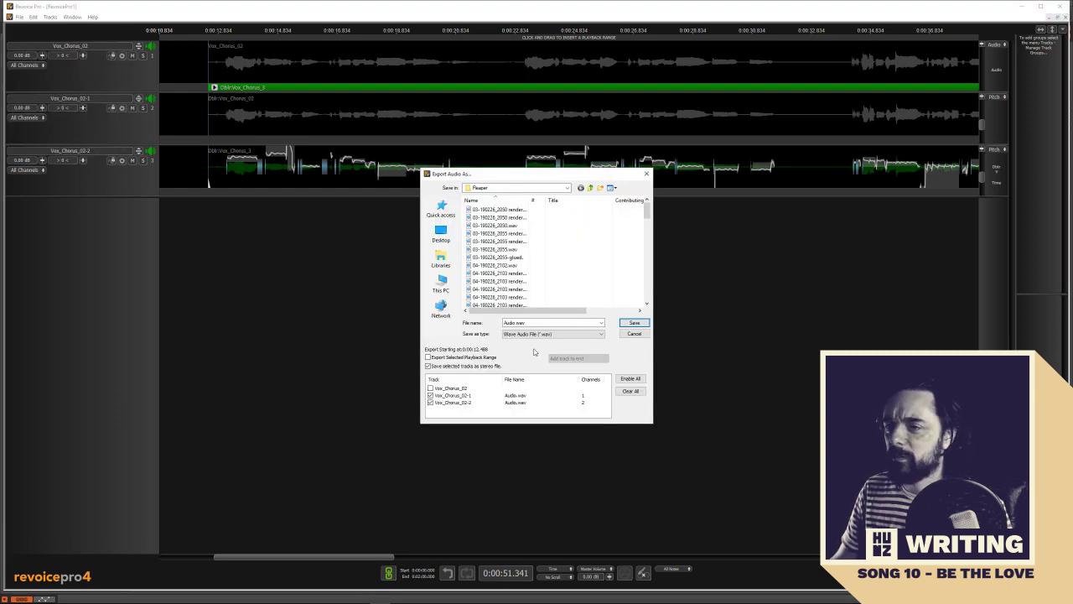
left_click(590, 187)
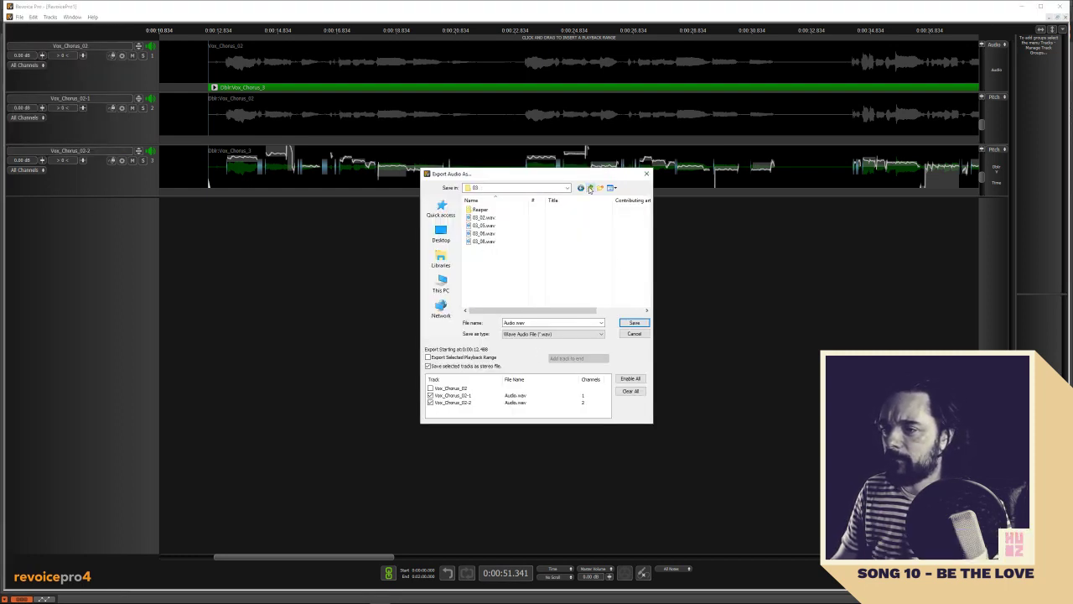
left_click(590, 188)
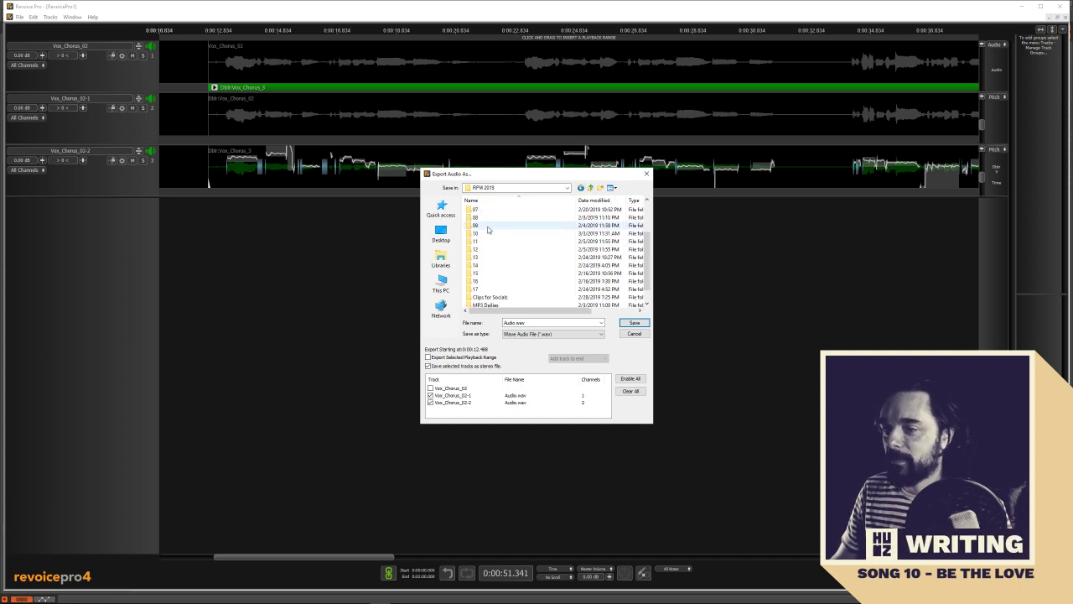
double_click(488, 235)
double_click(485, 210)
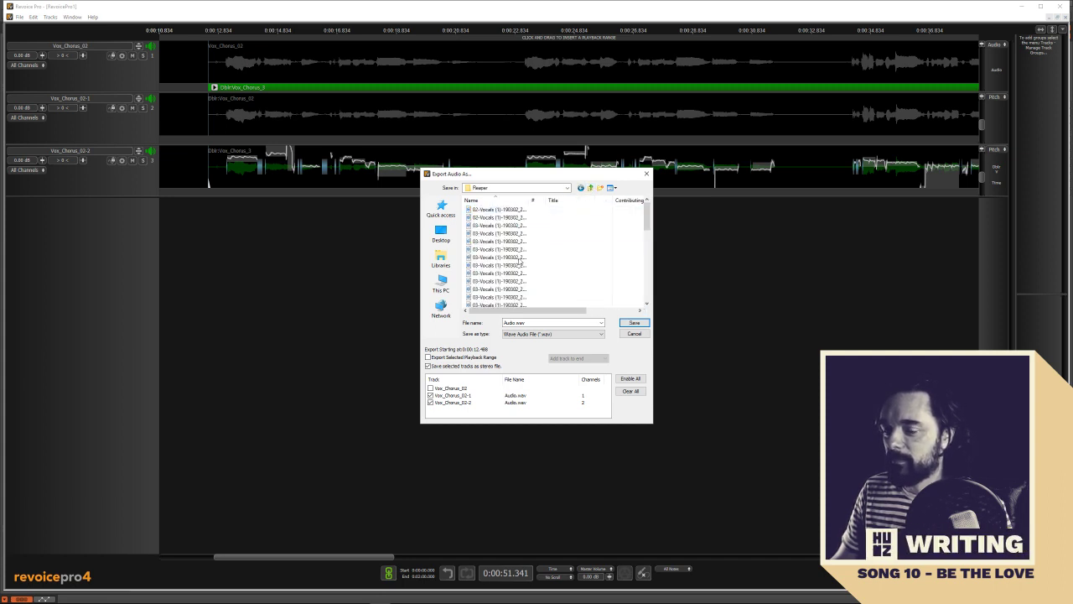
left_click(635, 324)
Switch to File Explorer and delete the exported Audio.wav from the Reaper folder
key("alt+Tab")
key("alt+Tab")
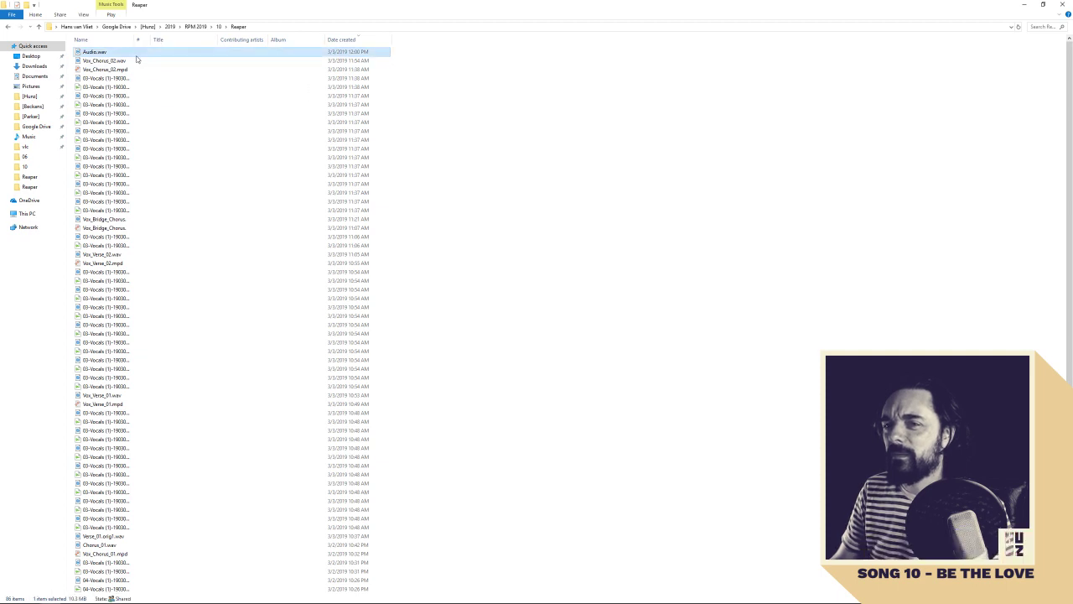
Reopen the audio export in Revoice Pro and turn off saving the selected doubled tracks as a stereo file
key("alt+Tab")
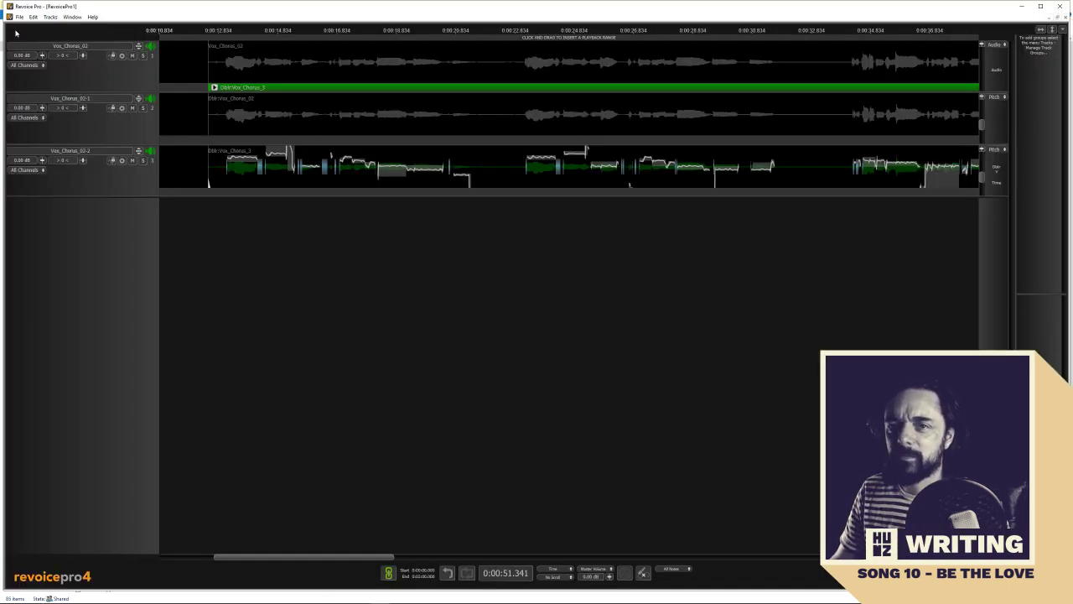
left_click(19, 17)
left_click(42, 133)
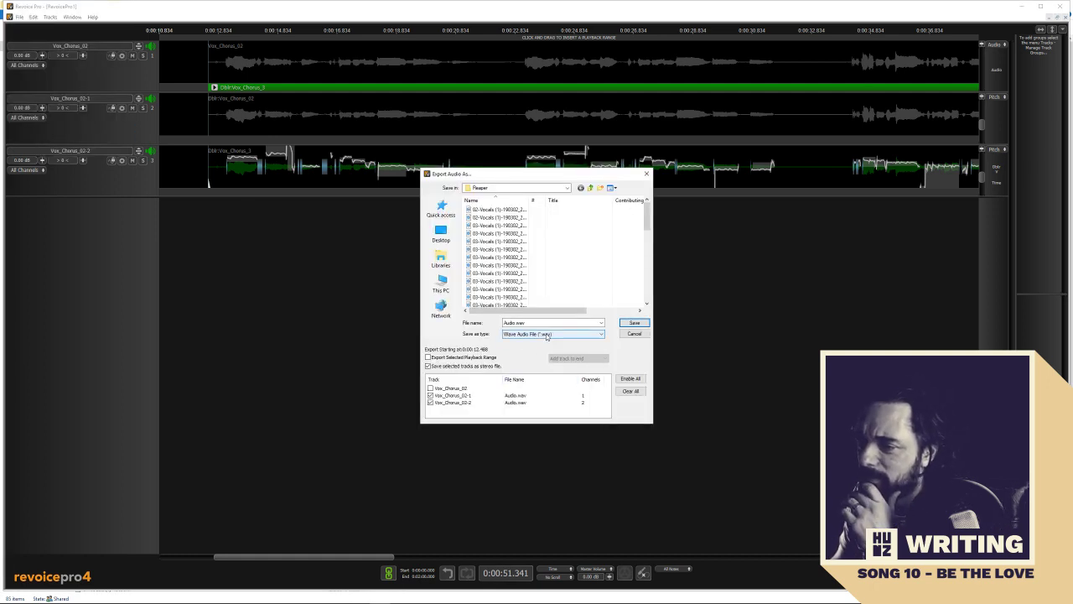
key("shift+Tab")
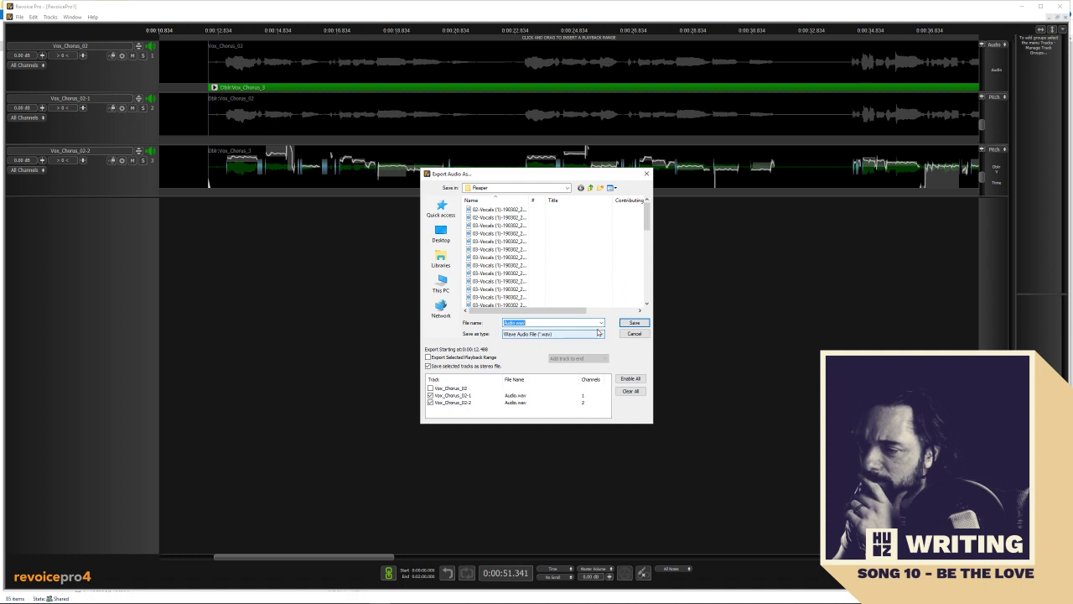
left_click(430, 402)
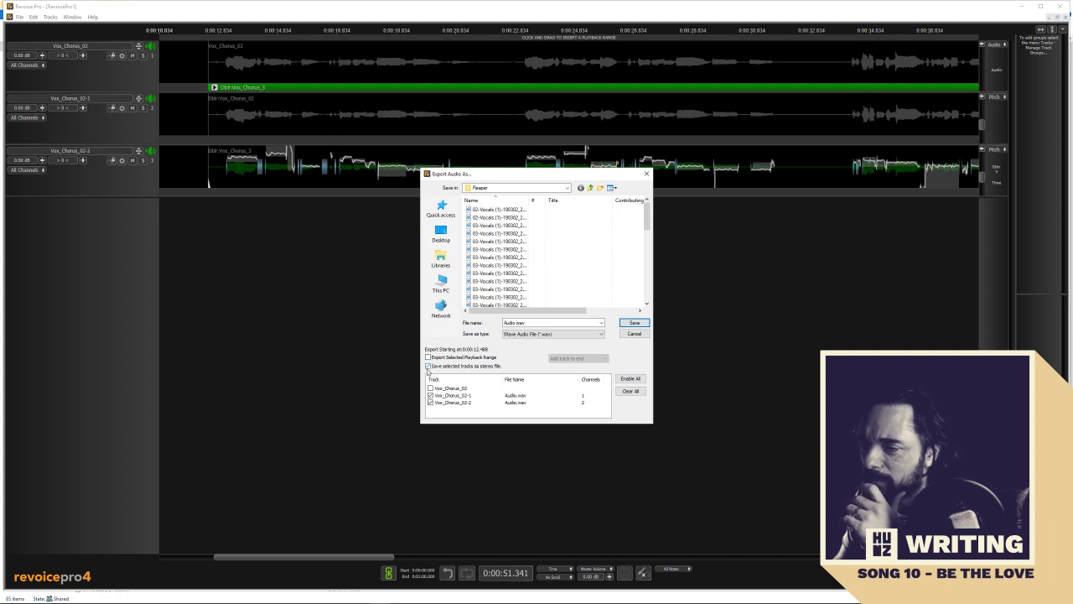
left_click(427, 367)
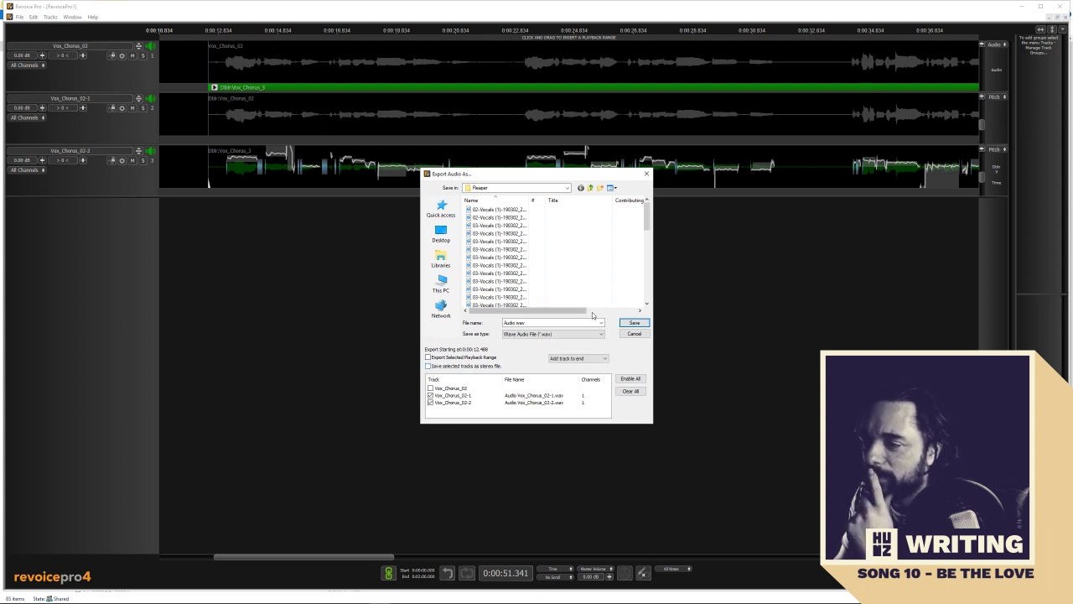
Set the export file name to Vox and save the two doubles as separate wave files
double_click(537, 322)
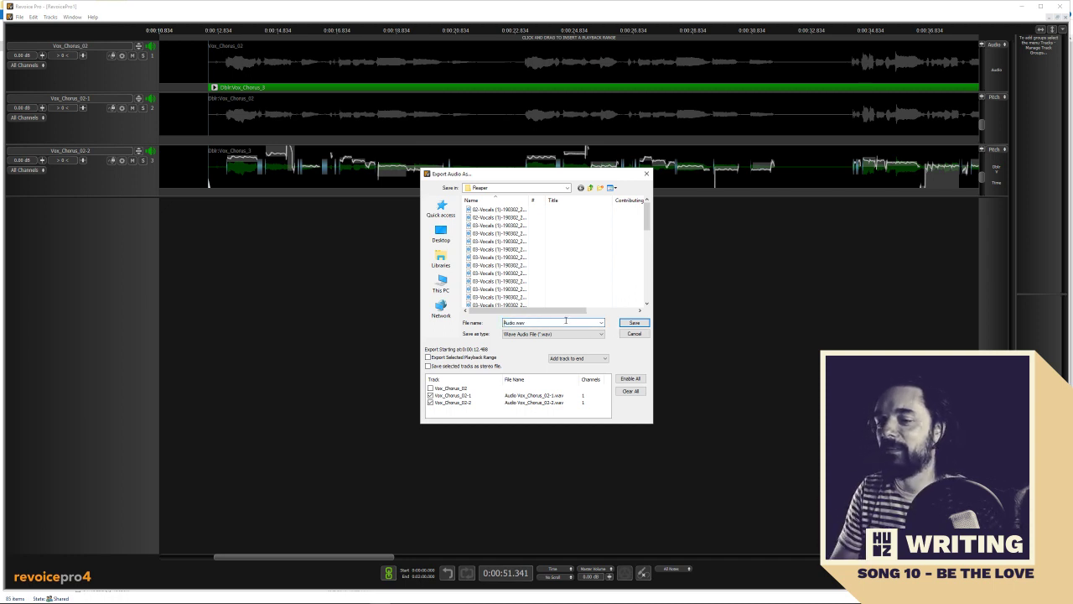
type("Vox")
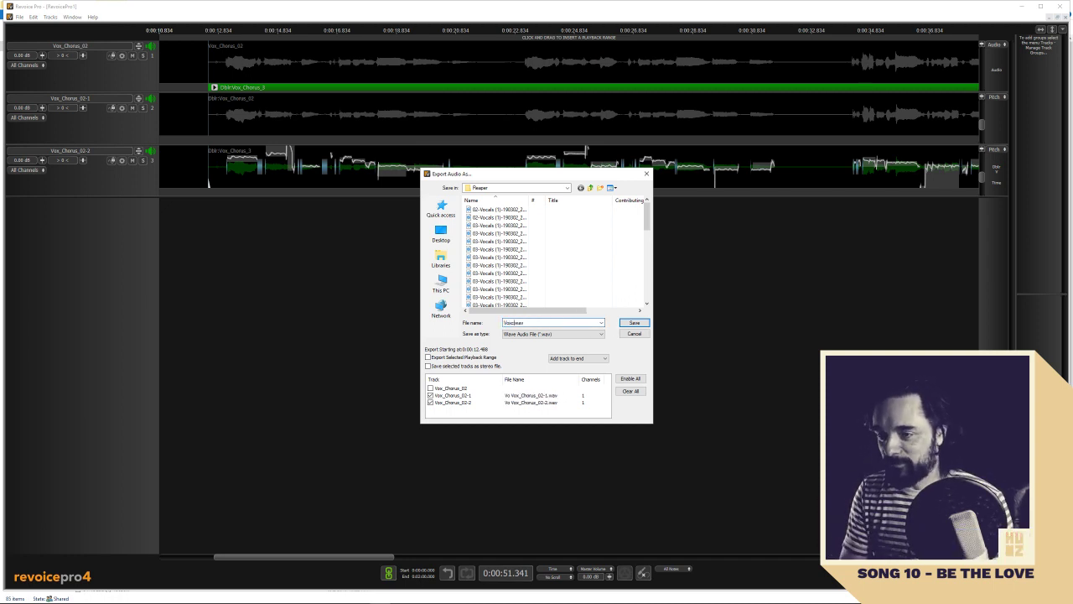
type("-")
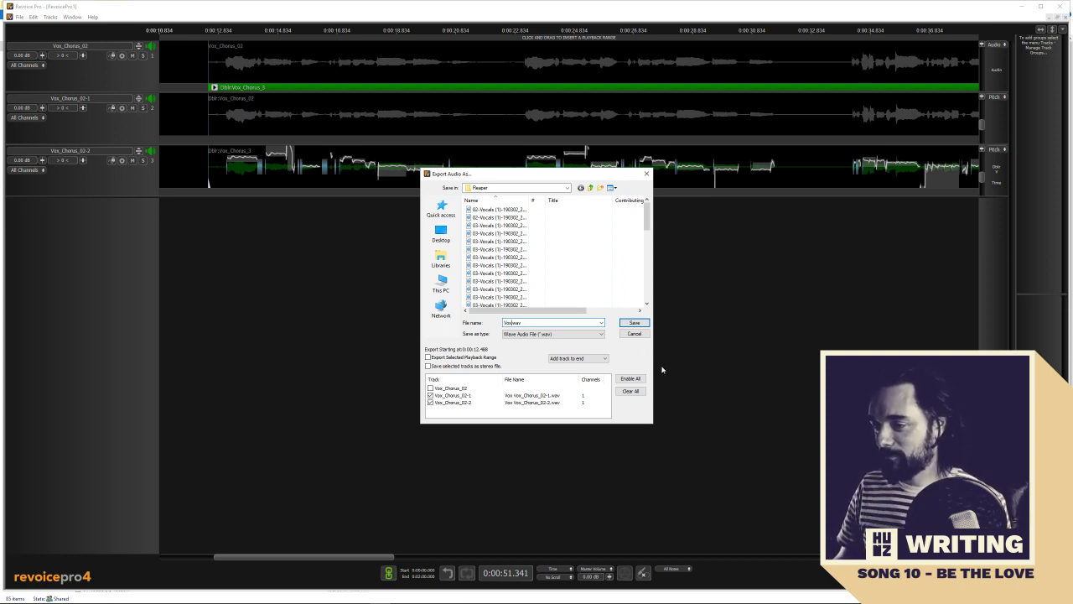
left_click(634, 325)
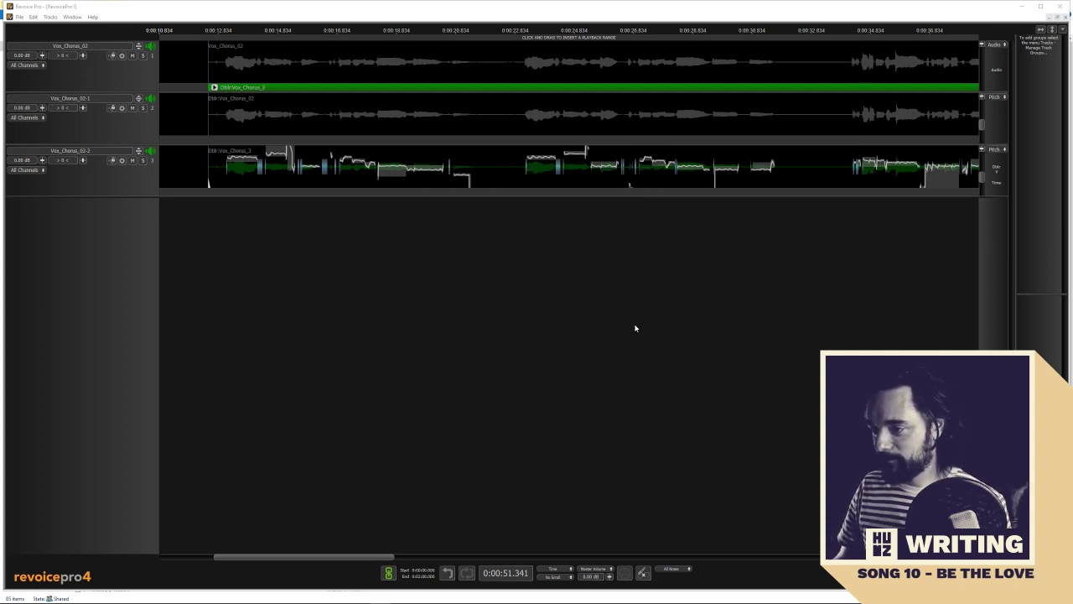
Widen the Name column of the Reaper folder and load Vox Vox_Chorus_02-1.wav into a free instrument slot in Renoise
key("alt+Tab")
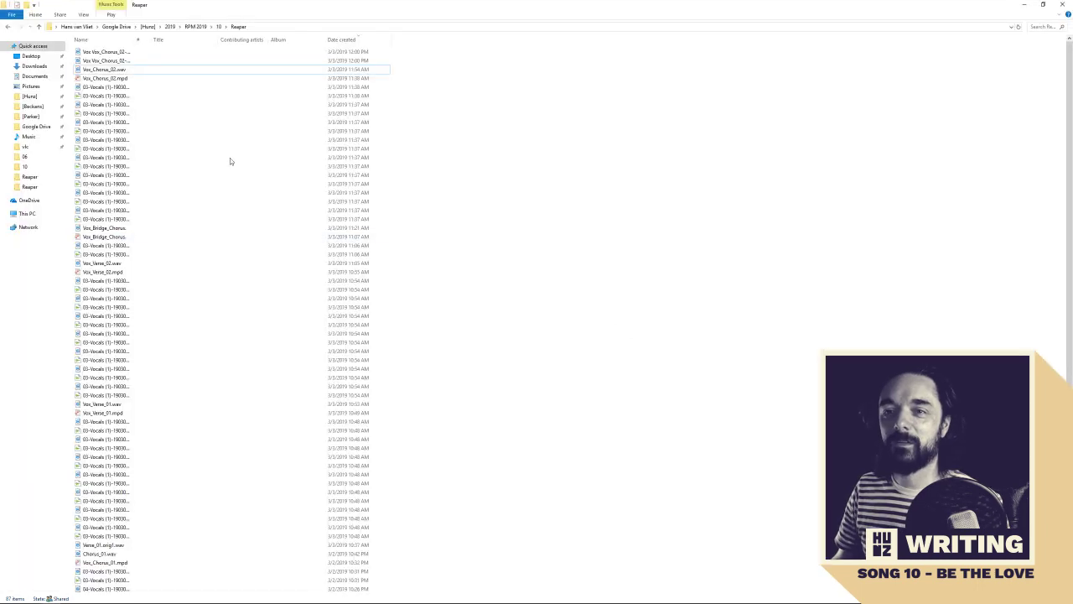
left_click(113, 60)
double_click(134, 41)
left_click(109, 51)
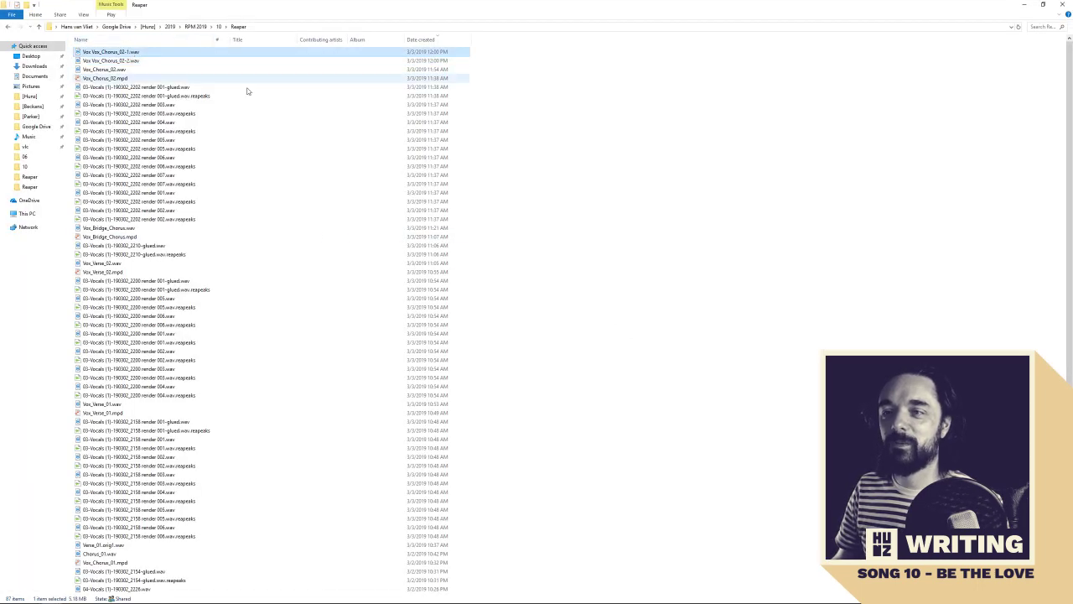
key("alt+Tab")
key("alt+Tab")
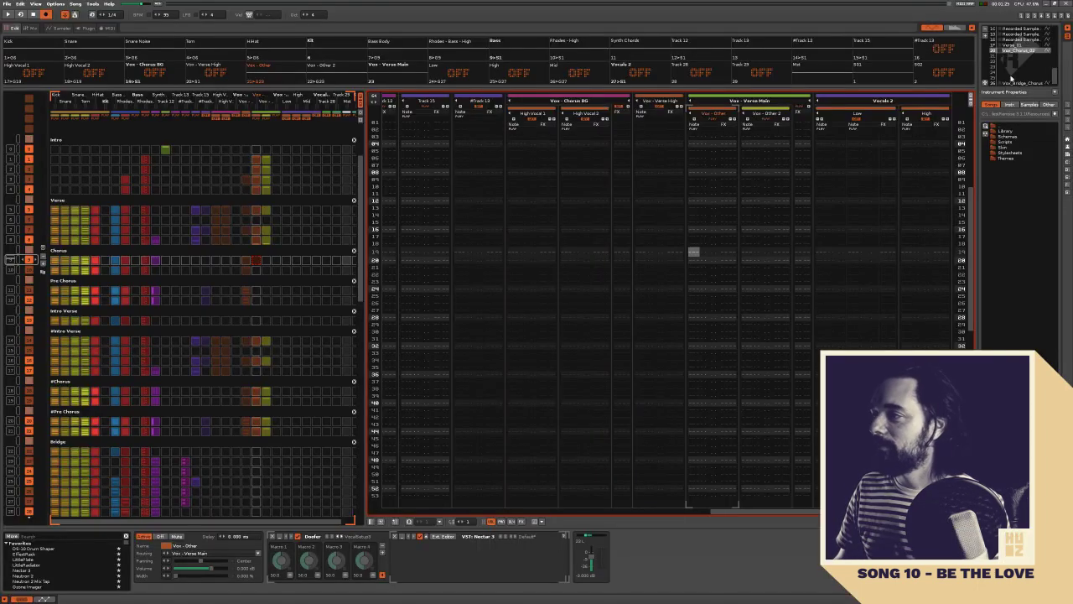
key("alt+Tab")
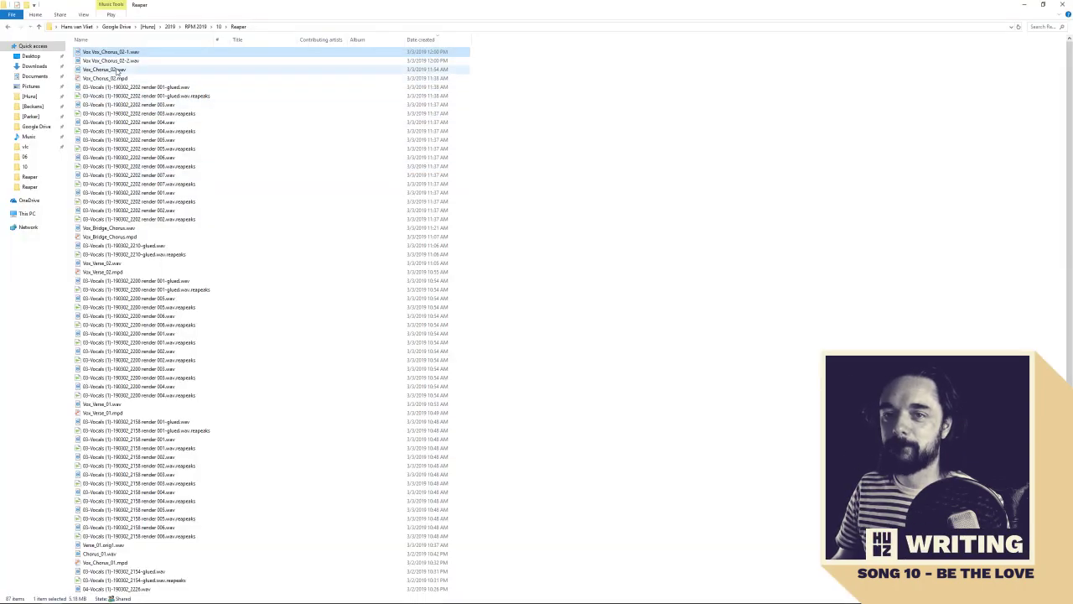
key("alt+Tab")
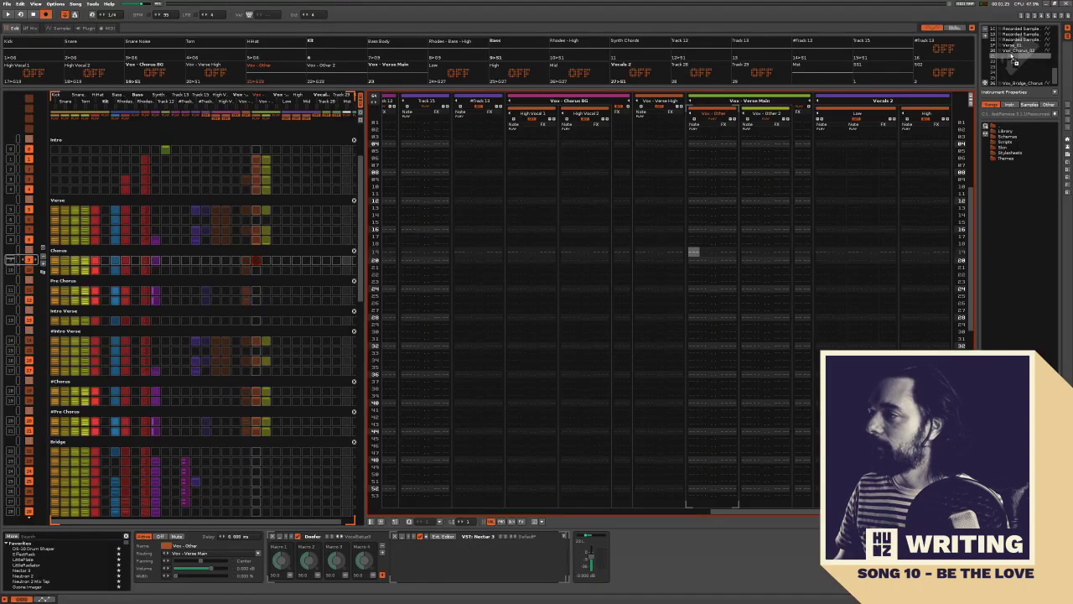
Load Vox Vox_Chorus_02-2.wav from the Reaper folder into the next free Renoise instrument slot
key("alt+Tab")
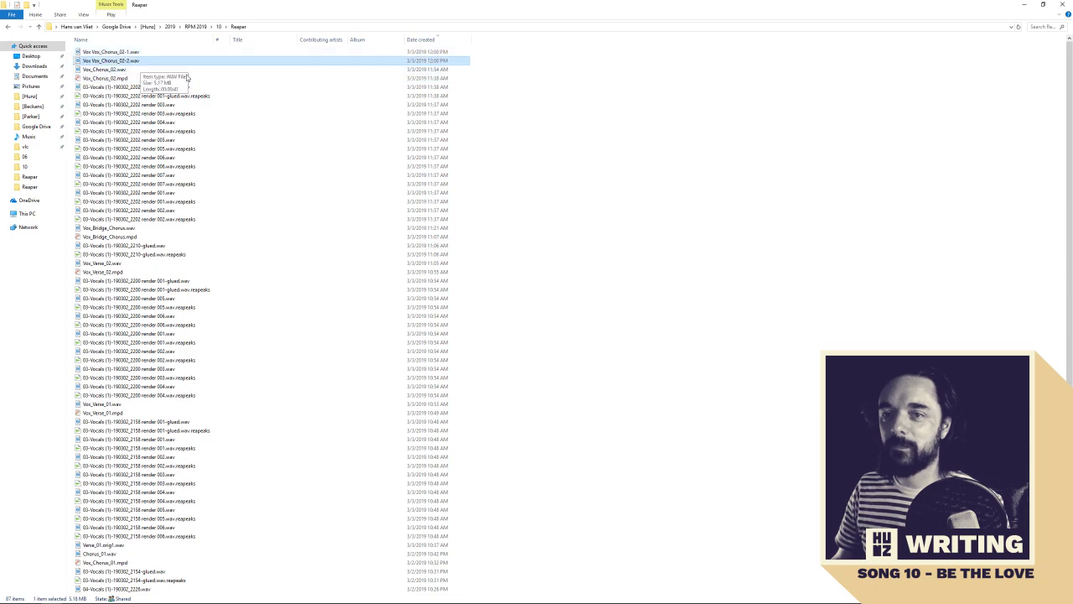
key("alt+Tab")
key("alt+Tab")
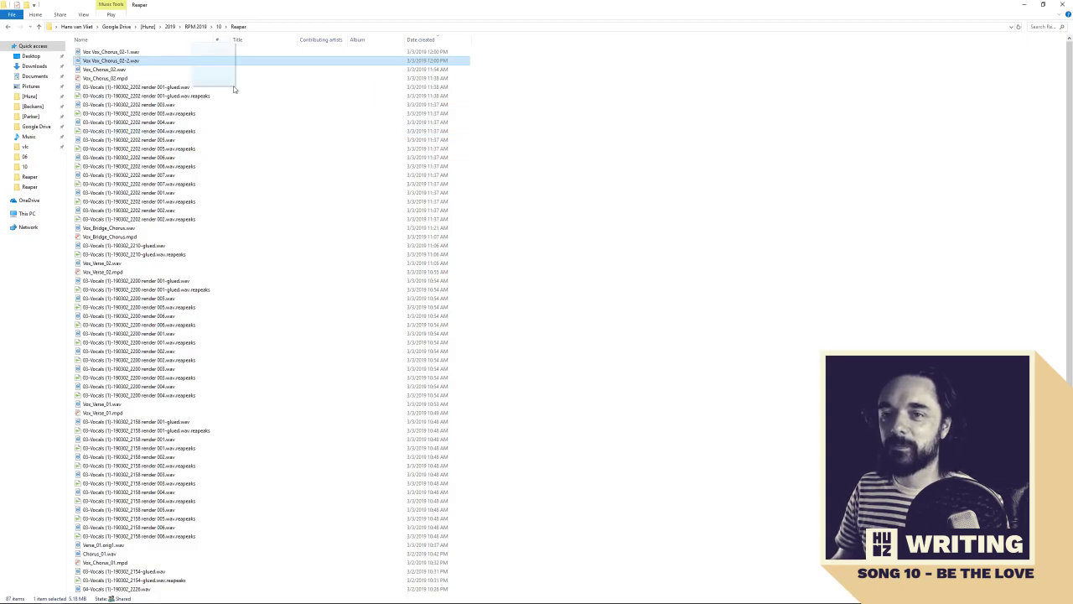
key("alt+Tab")
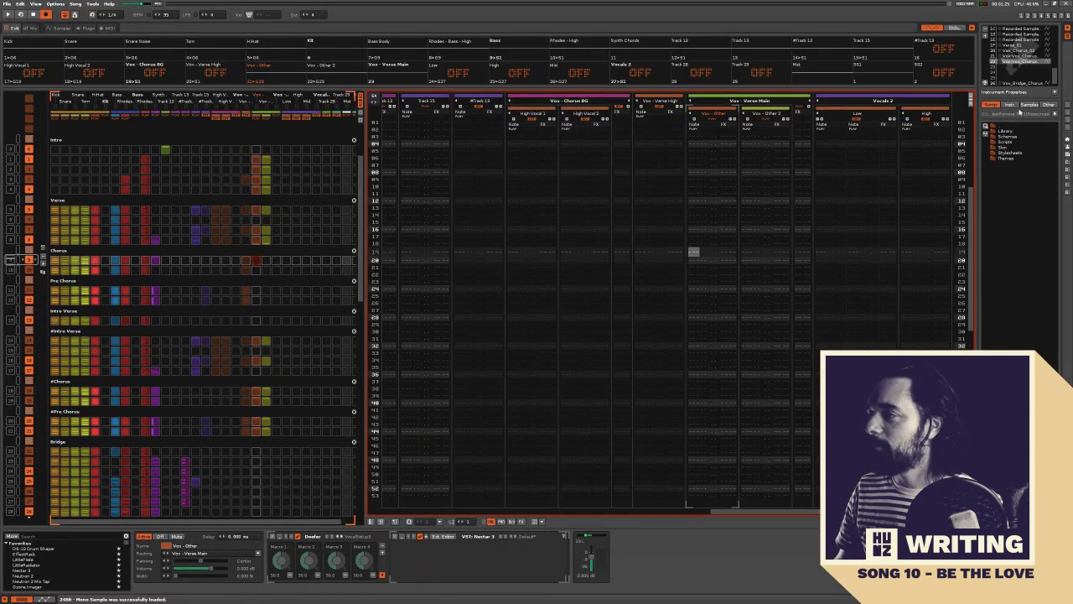
Switch back to the doubled chorus session in Revoice Pro
key("alt+Tab")
key("alt+Tab")
key("Tab")
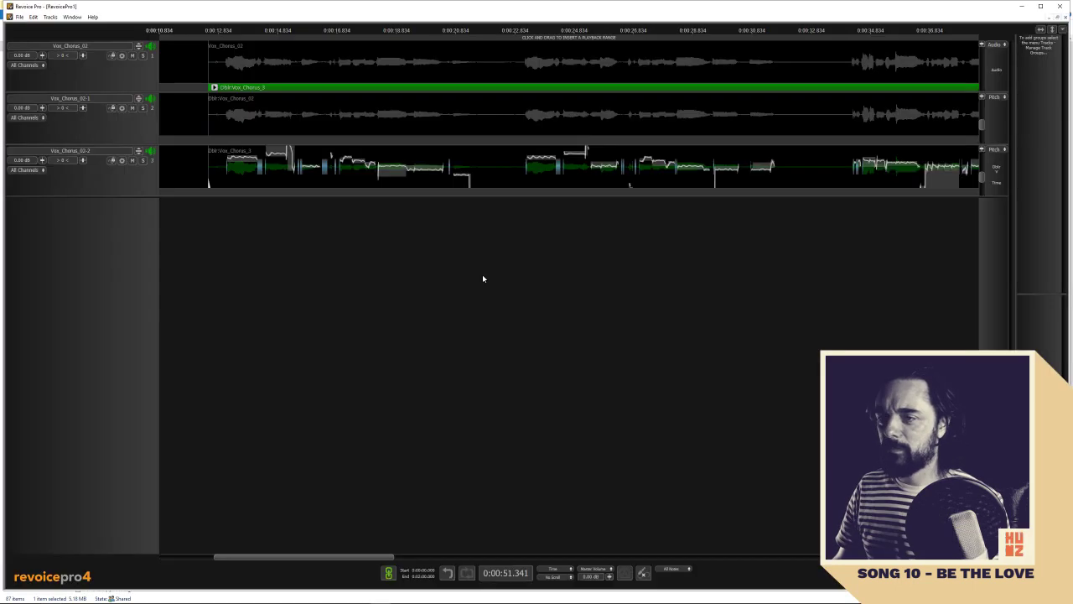
left_click(133, 186)
right_click(133, 185)
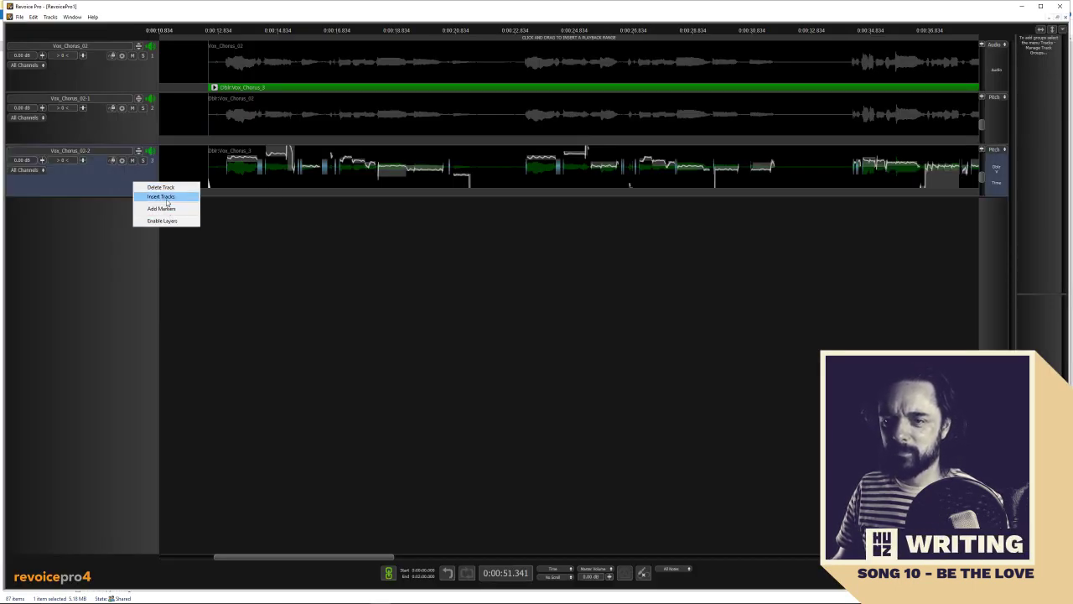
left_click(252, 223)
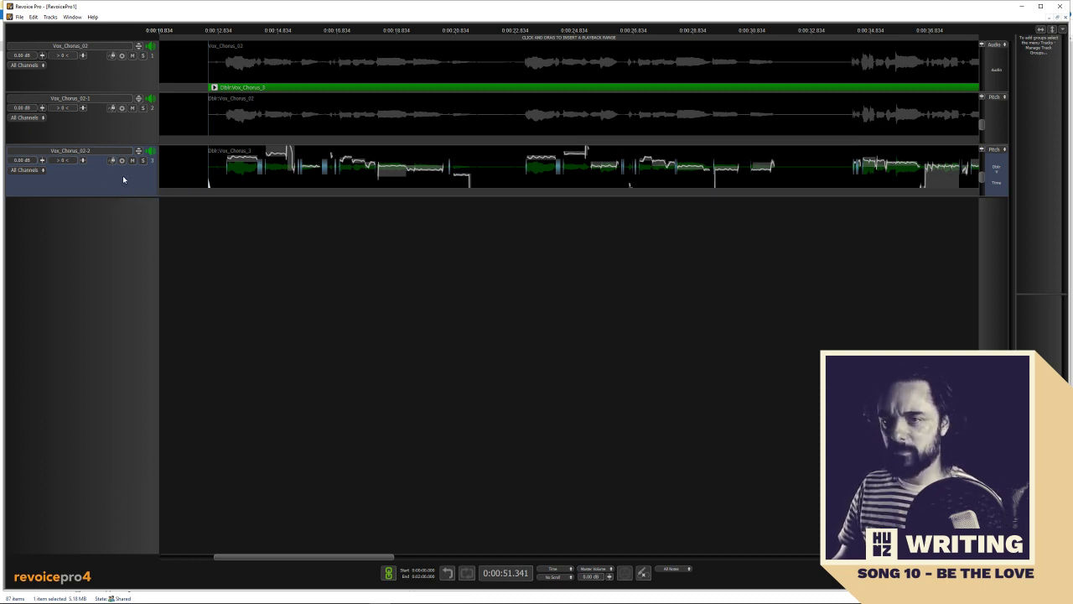
left_click(592, 319)
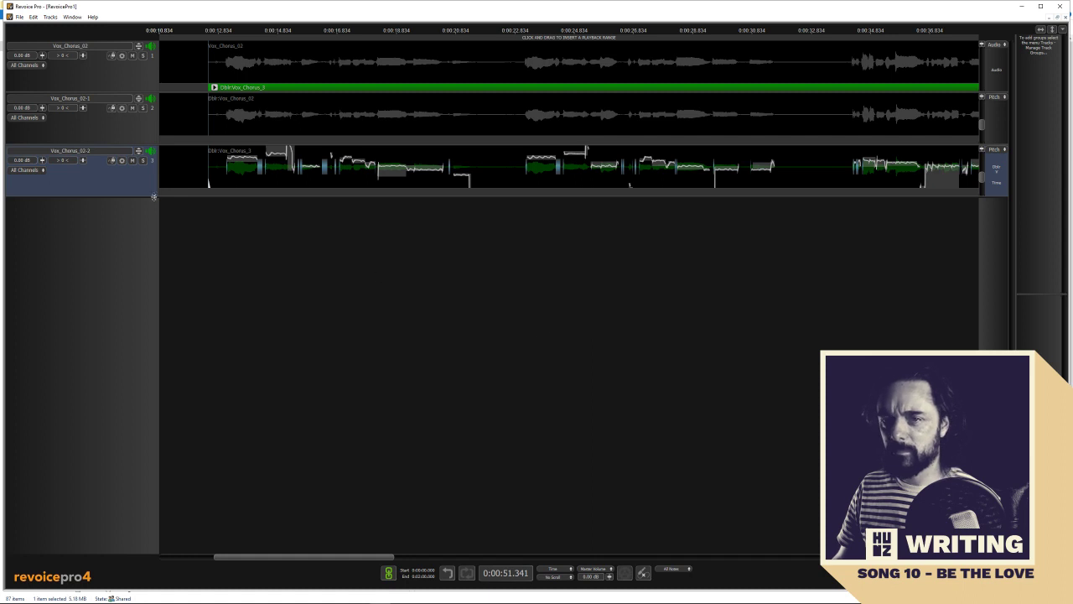
Delete the two doubled tracks Vox_Chorus_02-2 and Vox_Chorus_02-1, keeping only the original Vox_Chorus_02 track
right_click(124, 190)
left_click(144, 192)
right_click(129, 130)
left_click(283, 229)
right_click(97, 125)
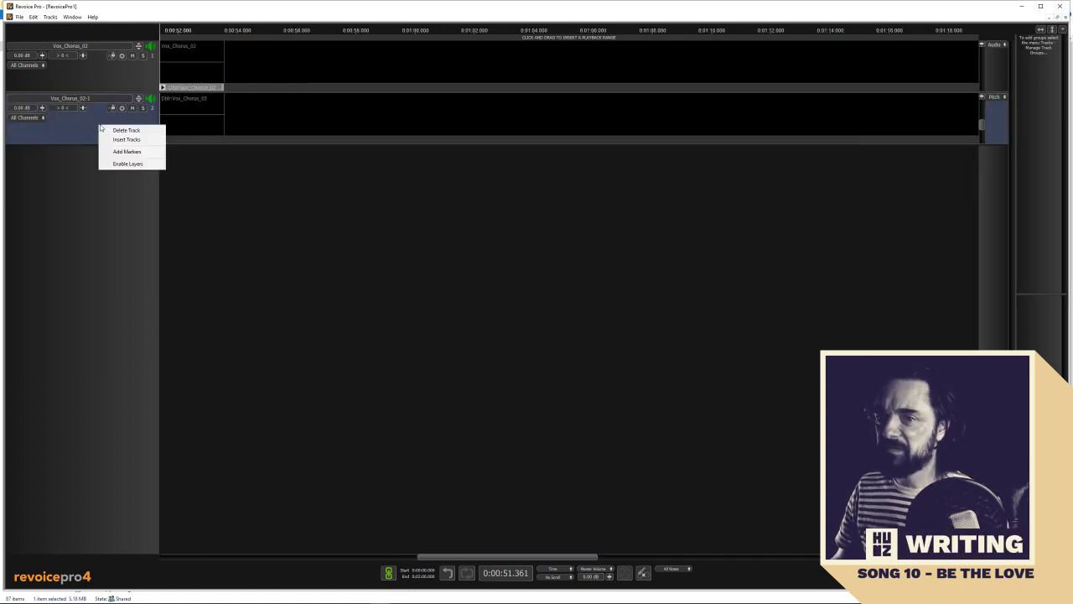
left_click(121, 129)
Add two empty tracks named Audio below the Vox_Chorus_02 track
right_click(85, 164)
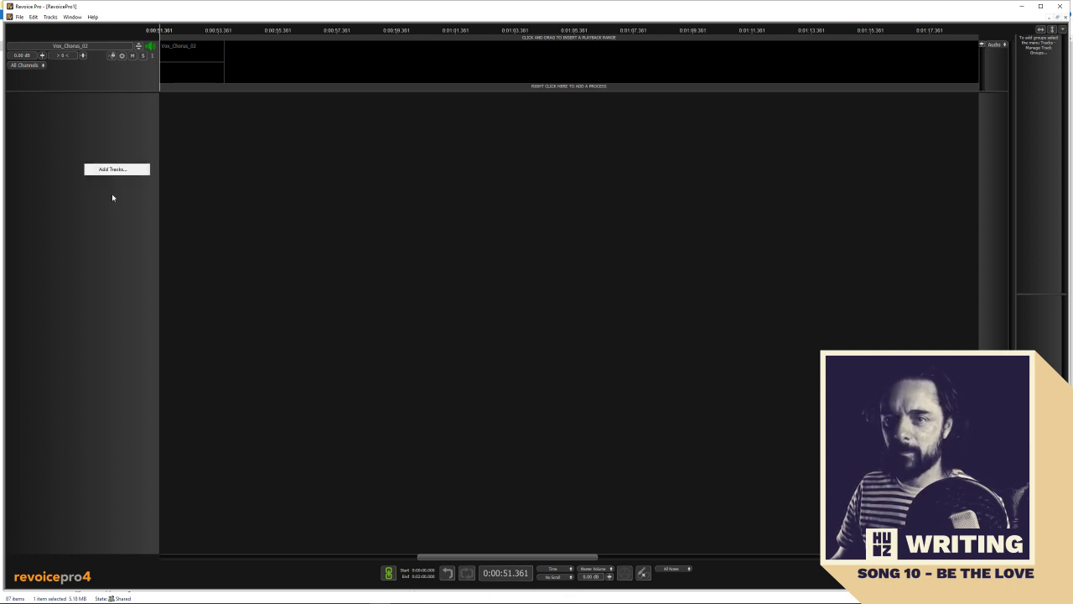
left_click(115, 169)
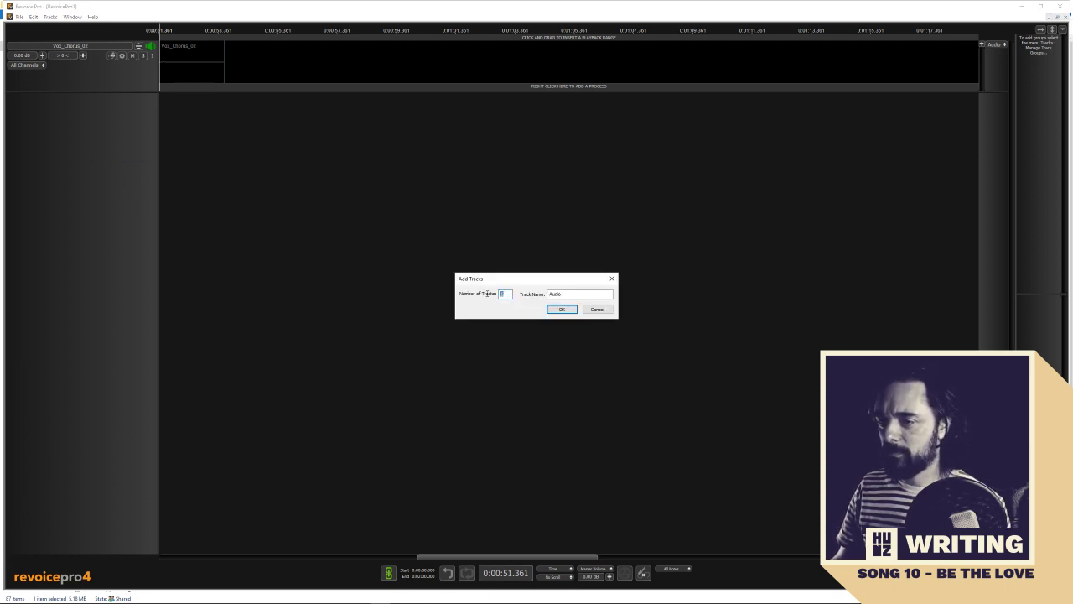
key("Return")
Create two Doubler processes from the full Vox_Chorus_02 audio with the Mono Vocal Loose Timing factory preset, outputting to the Audio track
left_click_drag(536, 555, 337, 556)
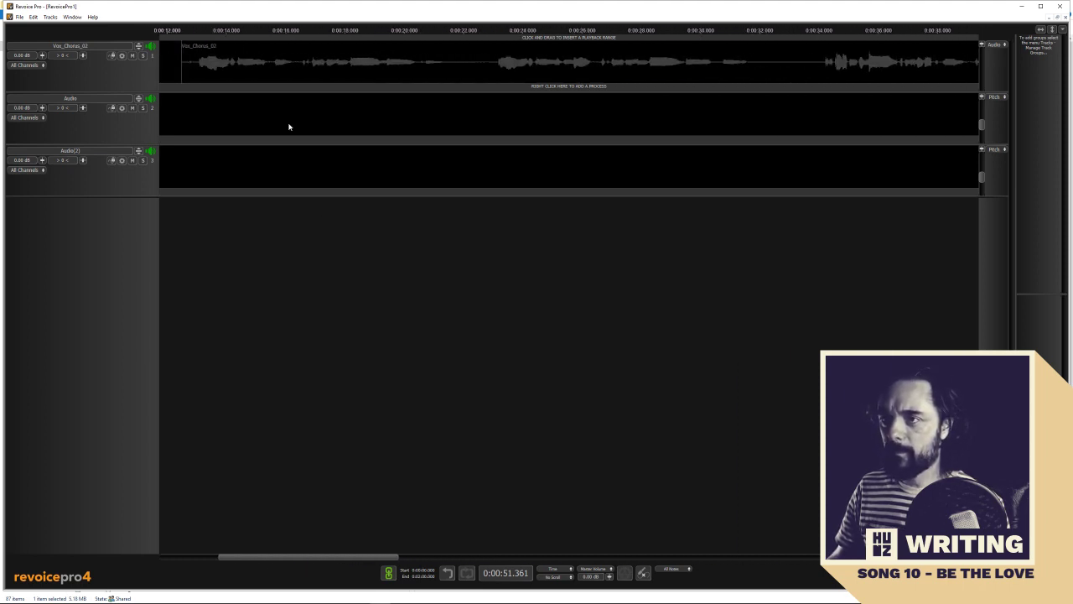
left_click(222, 63)
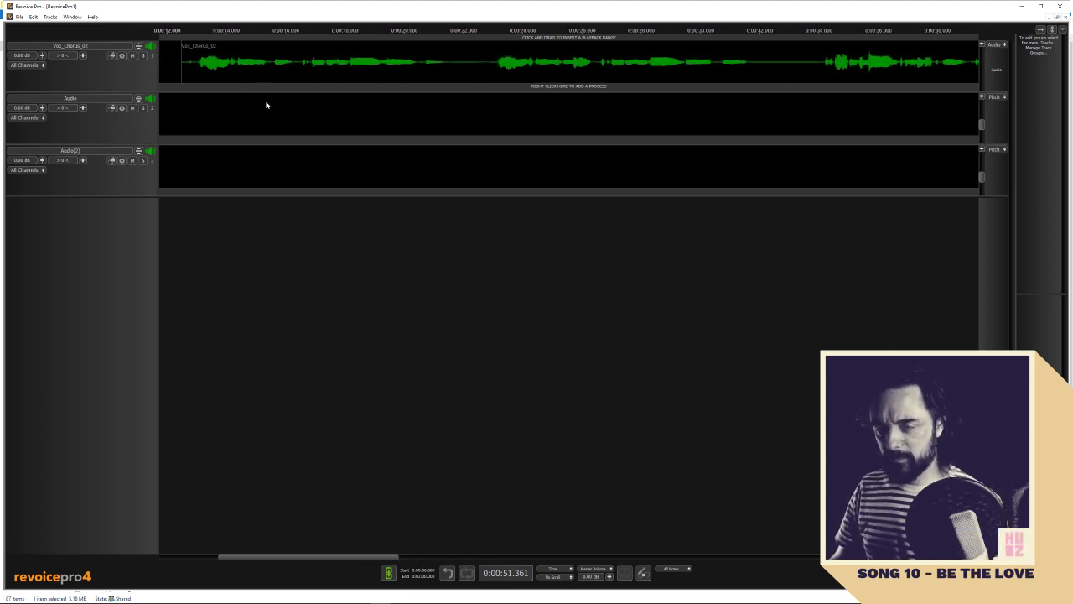
key("ctrl+d")
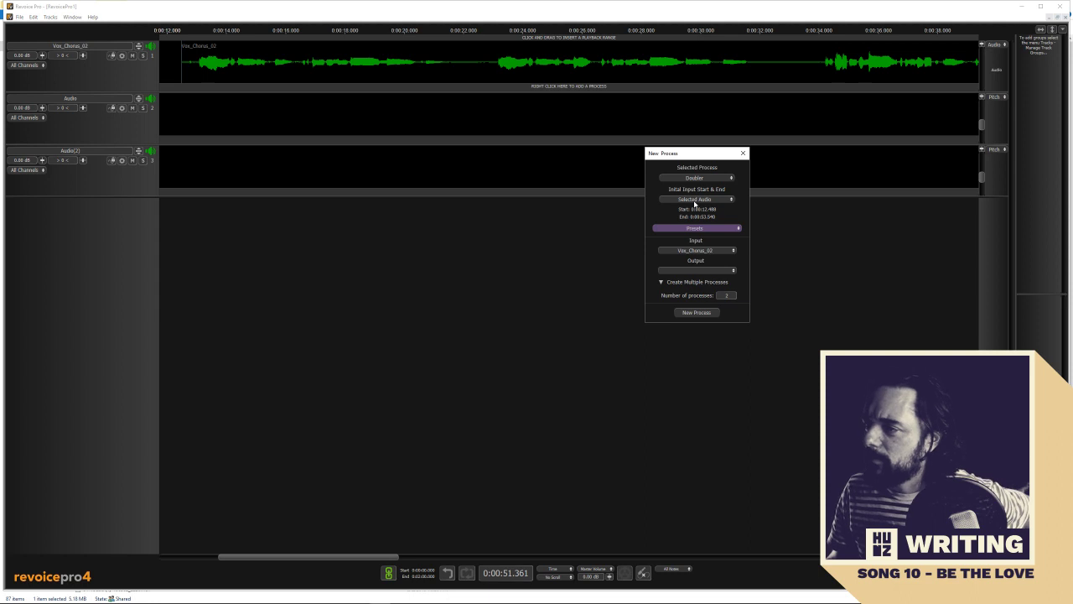
left_click(718, 234)
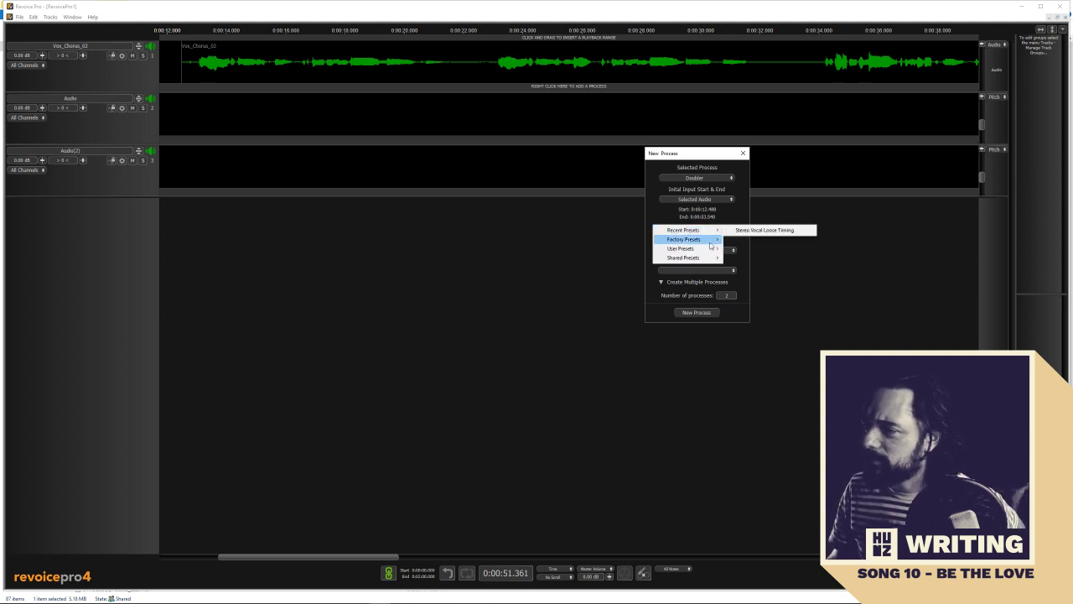
mouse_move(701, 240)
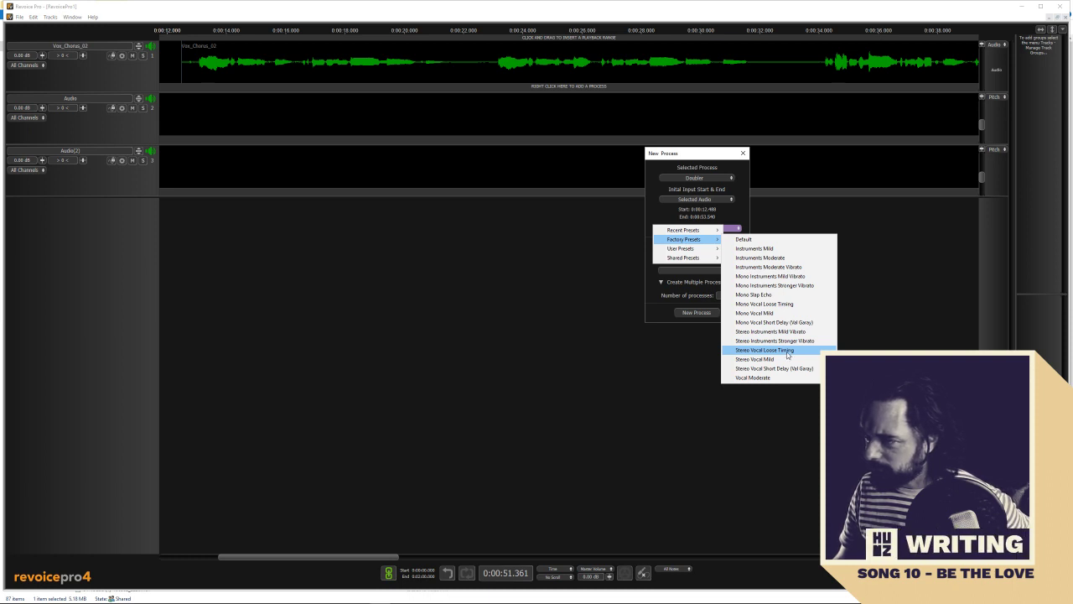
left_click(764, 304)
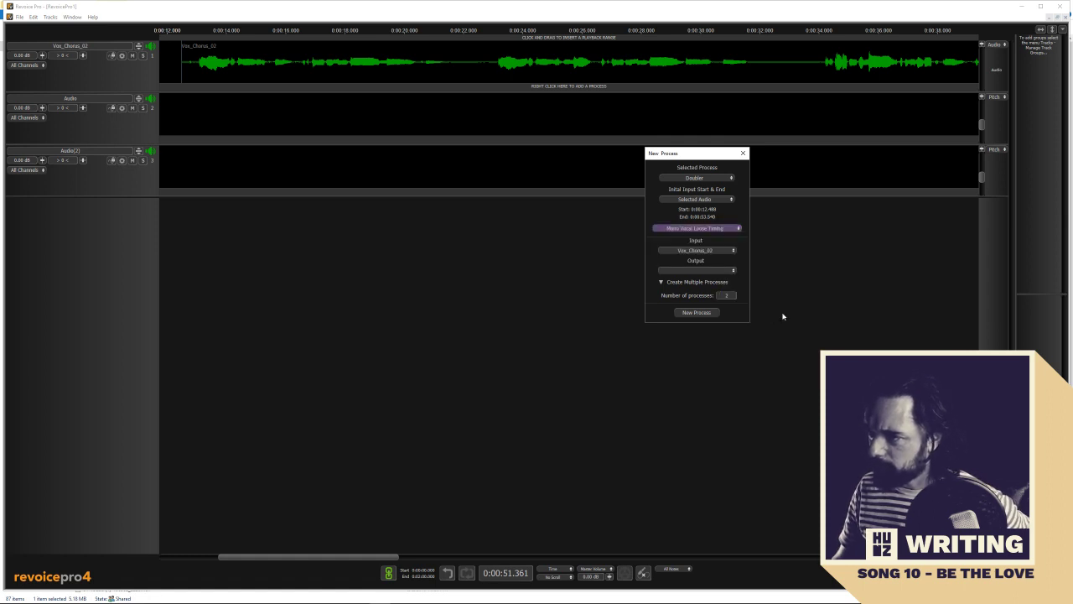
left_click(694, 250)
left_click(689, 251)
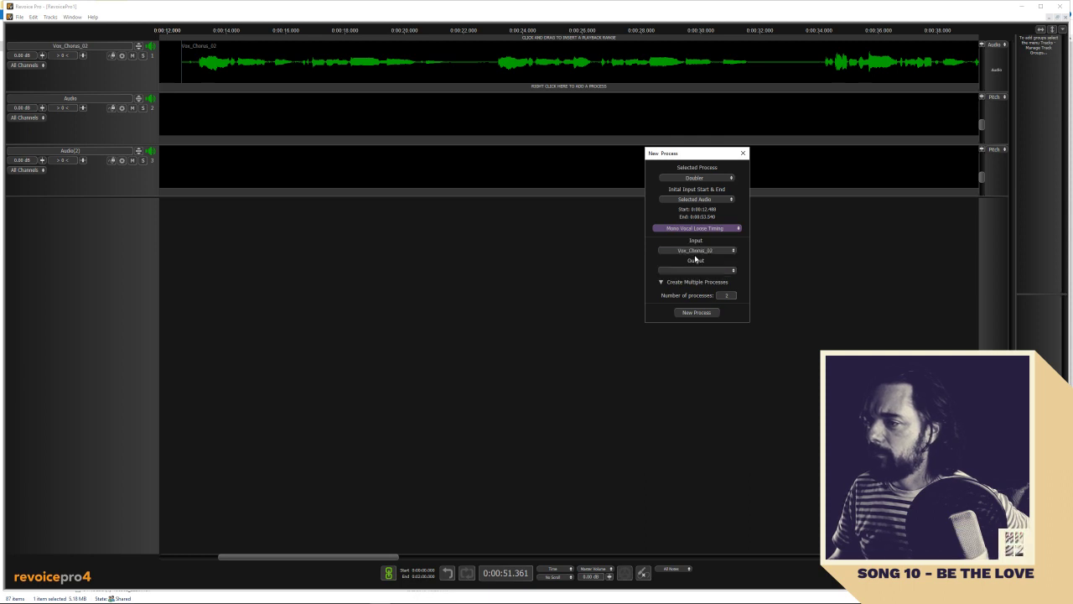
left_click(693, 270)
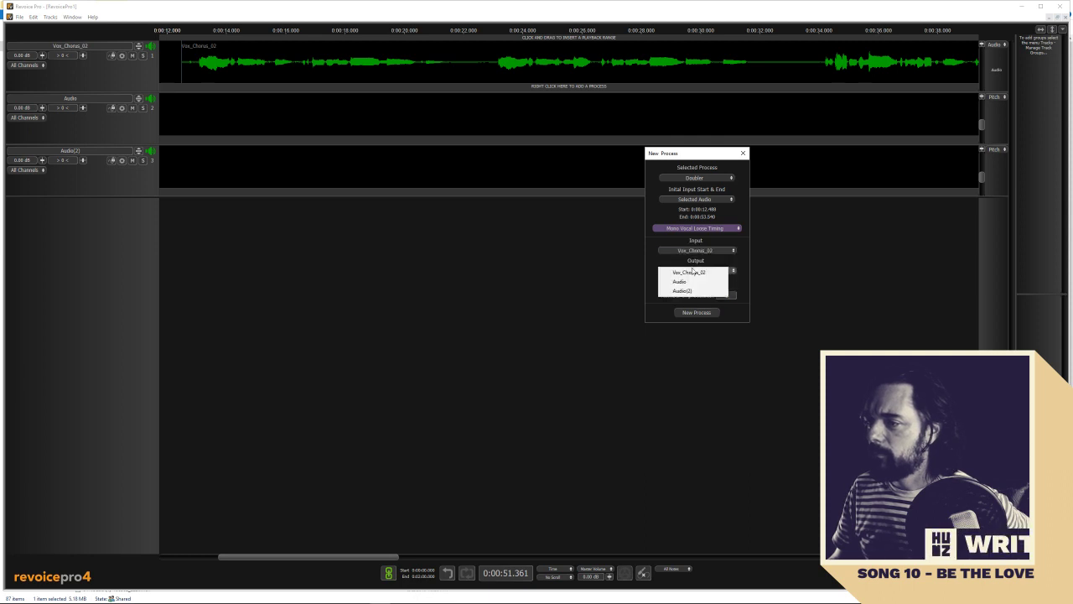
left_click(696, 313)
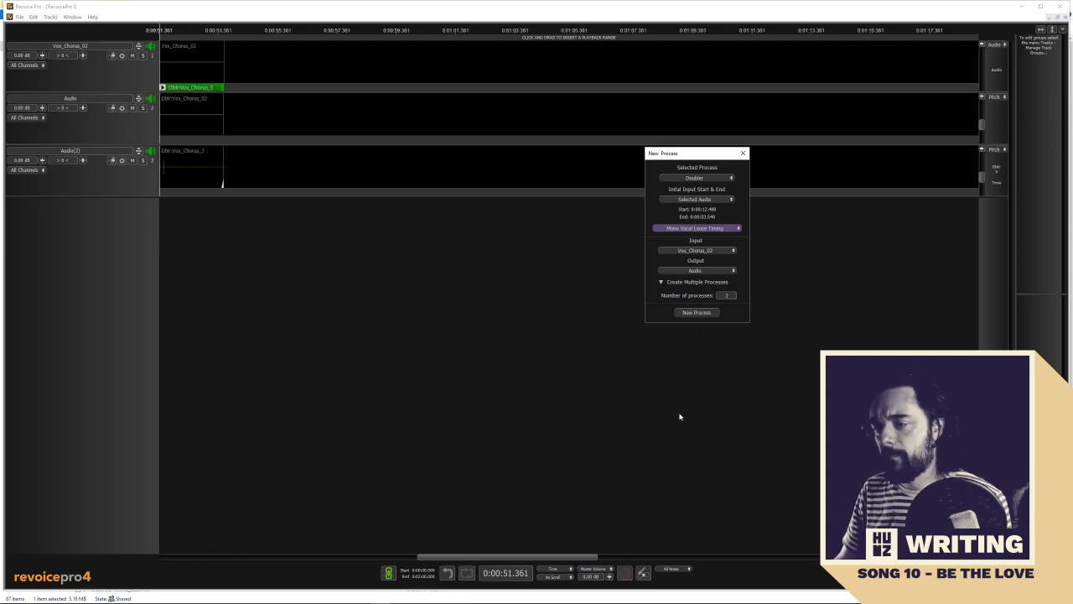
Play the doubled chorus from its beginning, moving the New Process window aside to inspect the double on the Audio track
left_click_drag(487, 559, 284, 559)
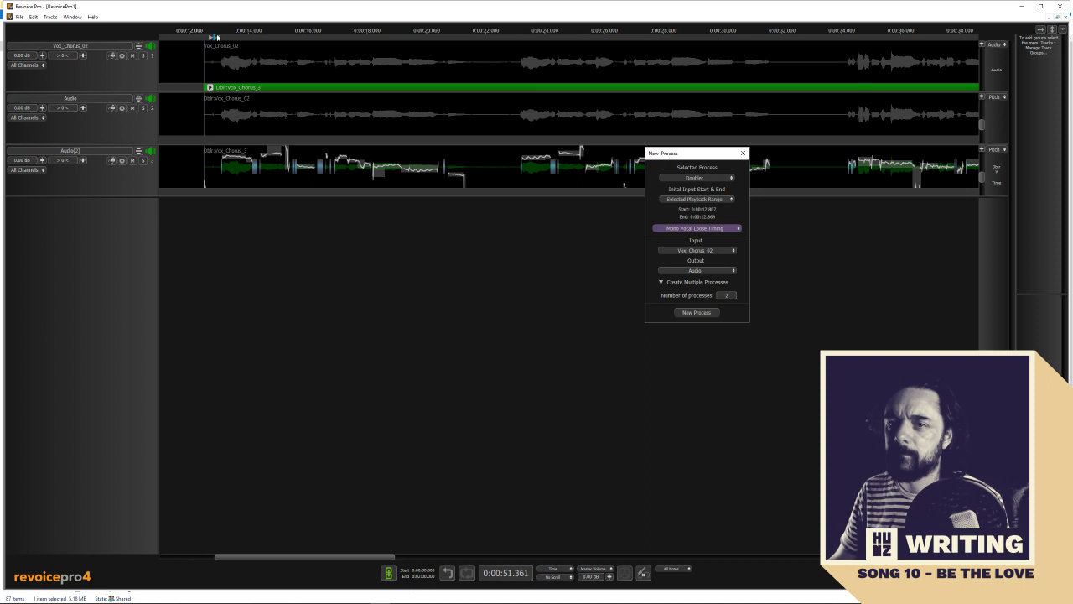
key("space")
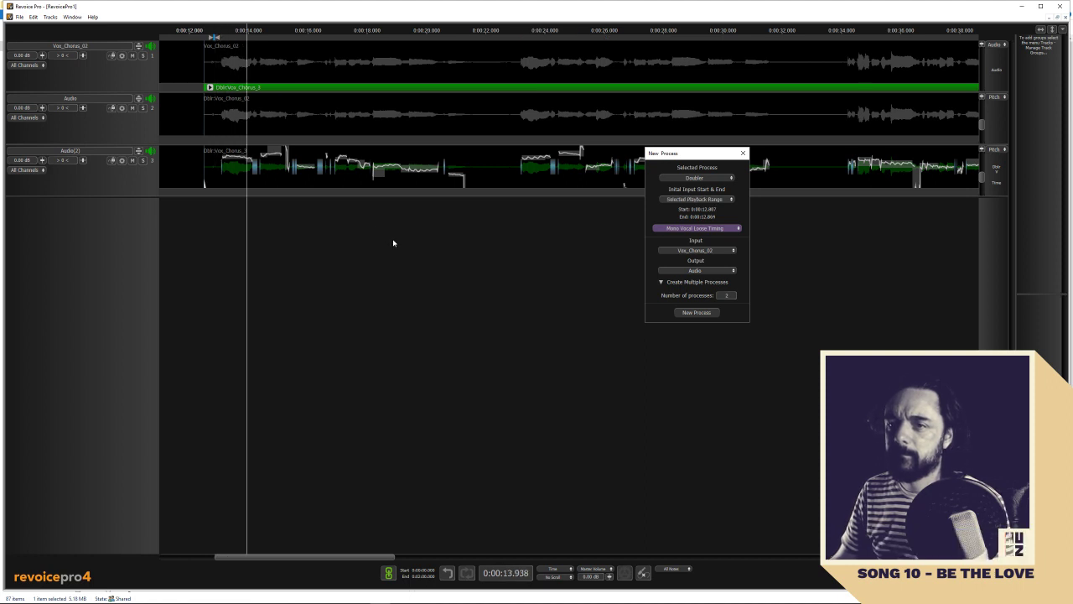
left_click_drag(715, 157, 623, 304)
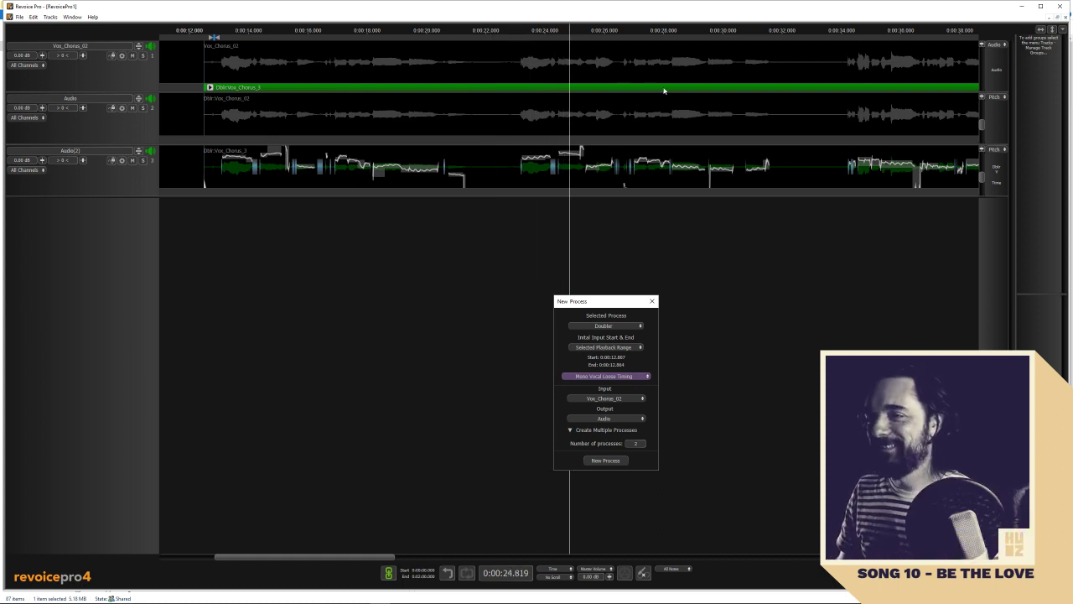
left_click(574, 124)
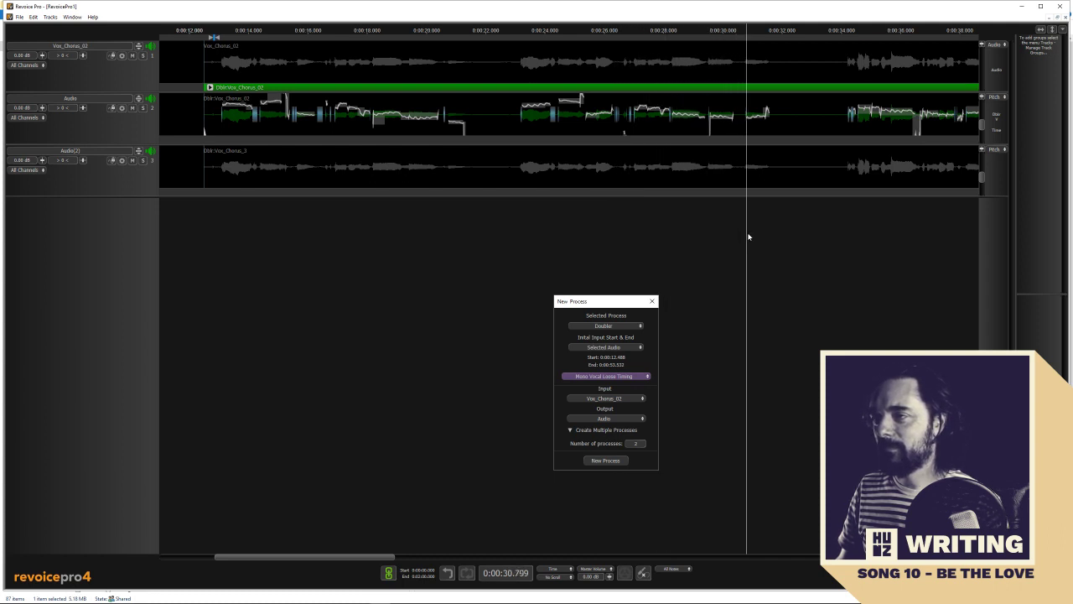
Undo the loose-timing doubles and create two Doubler processes from Vox_Chorus_02 with the Mono Vocal Mild factory preset
left_click(745, 295)
left_click(608, 375)
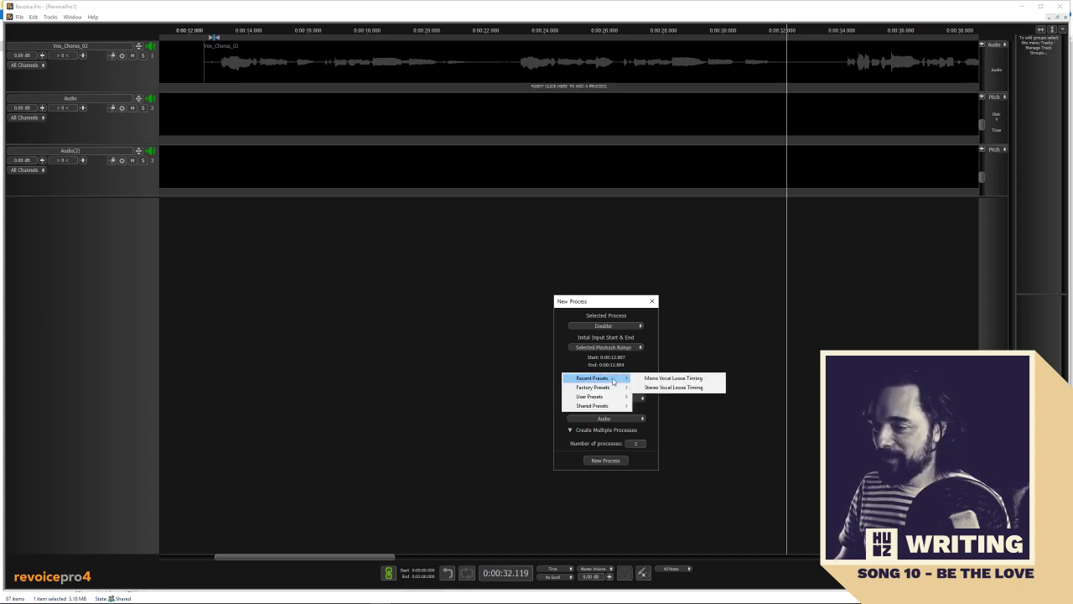
mouse_move(597, 387)
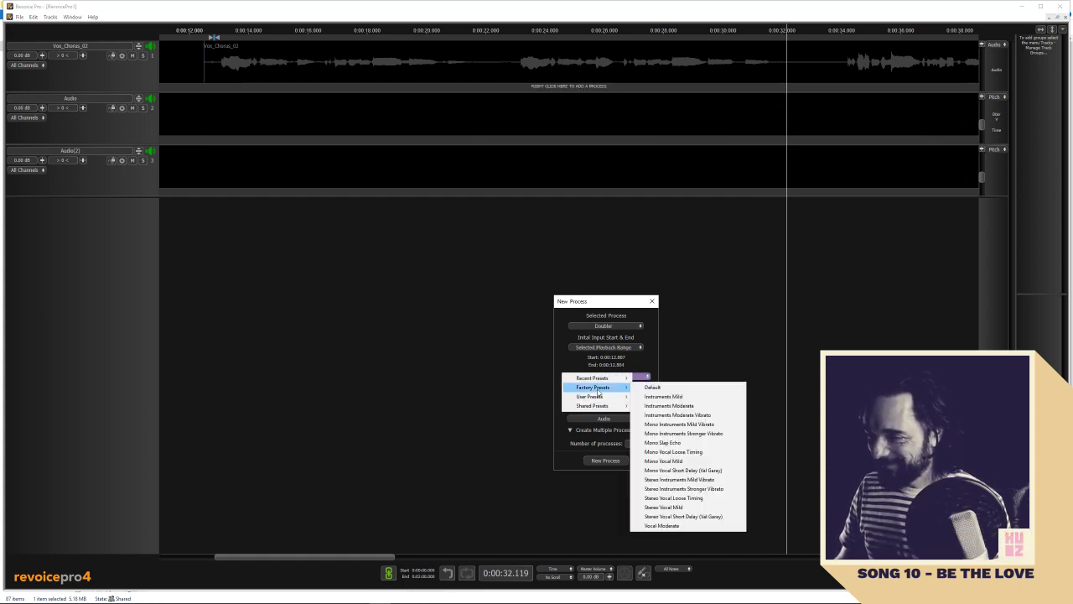
left_click(694, 461)
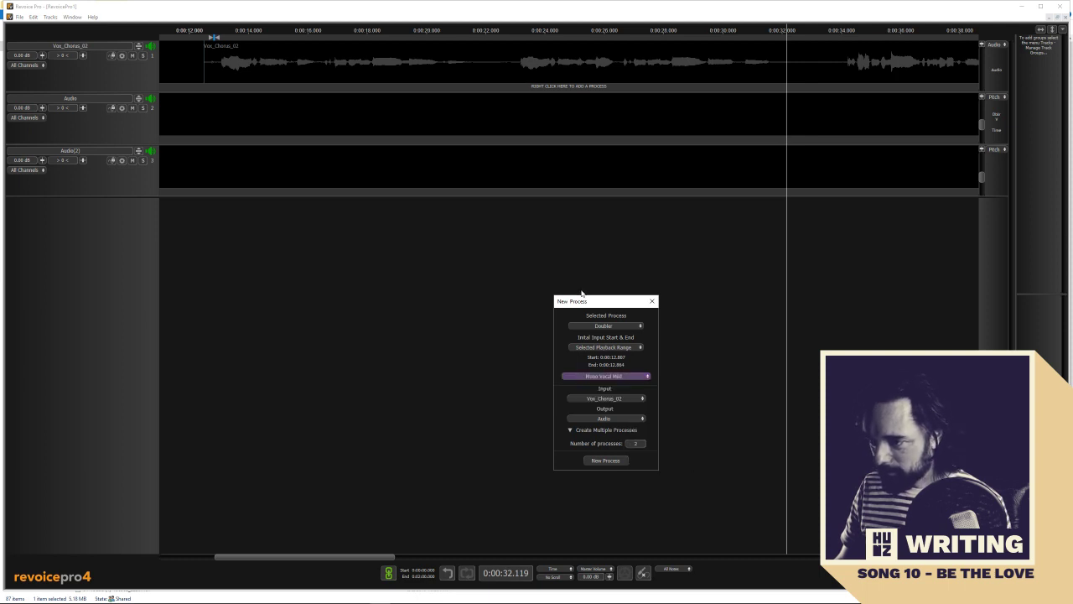
left_click(606, 460)
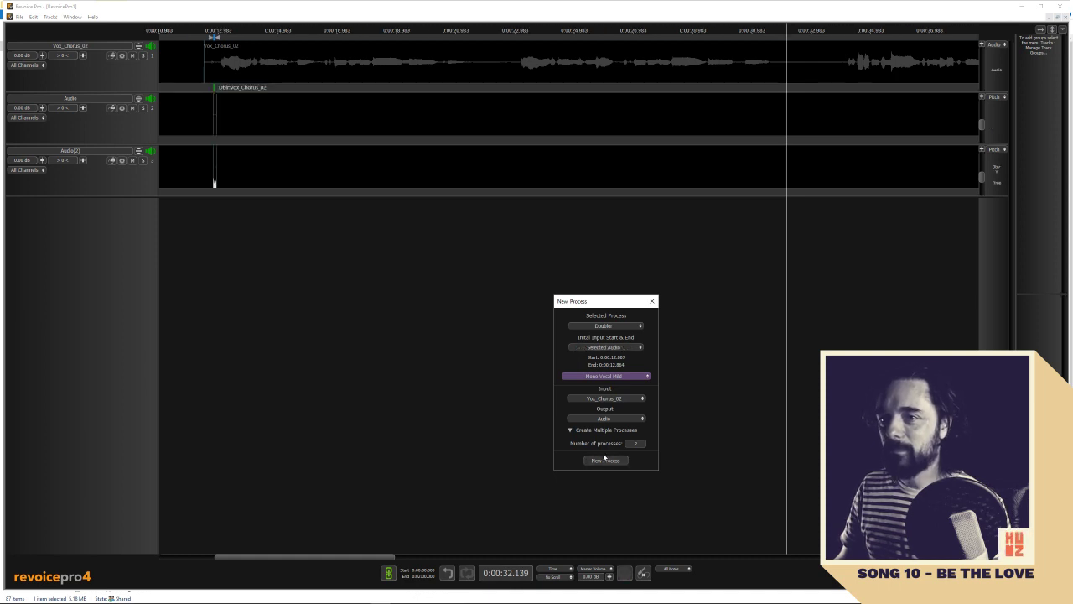
Try to adjust the short playback range at the start of Vox_Chorus_02, undoing the accidental shift of the vocal region
left_click(225, 62)
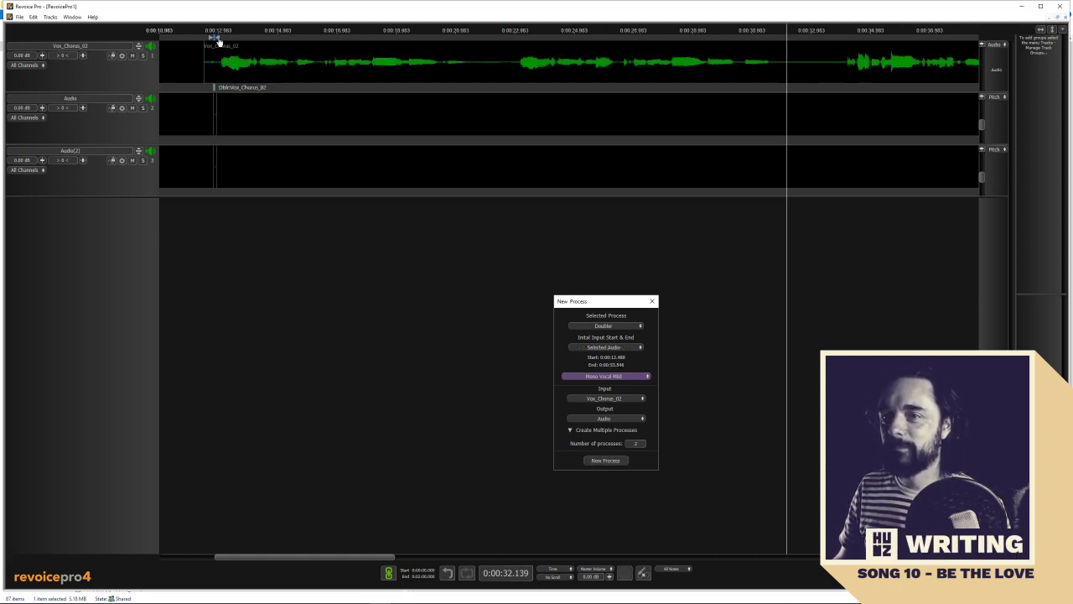
right_click(214, 39)
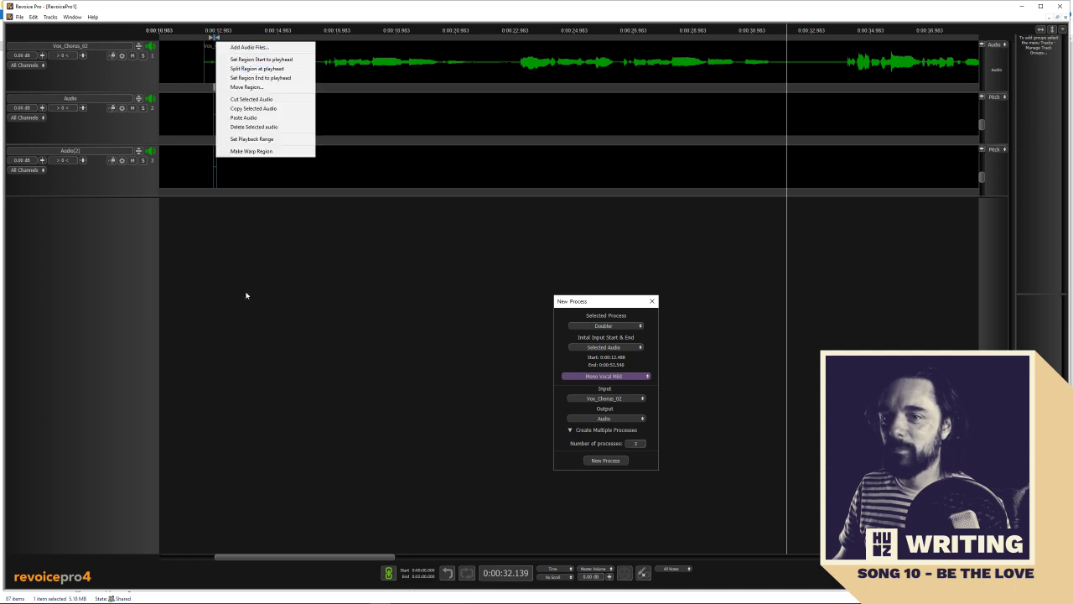
left_click(245, 291)
left_click(214, 40)
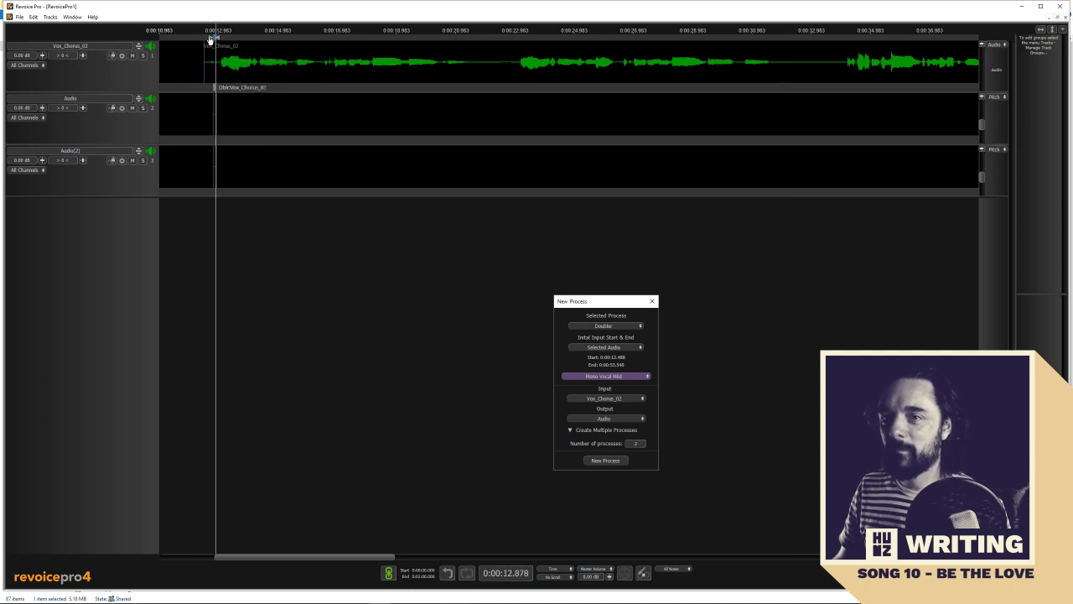
left_click_drag(200, 45, 203, 44)
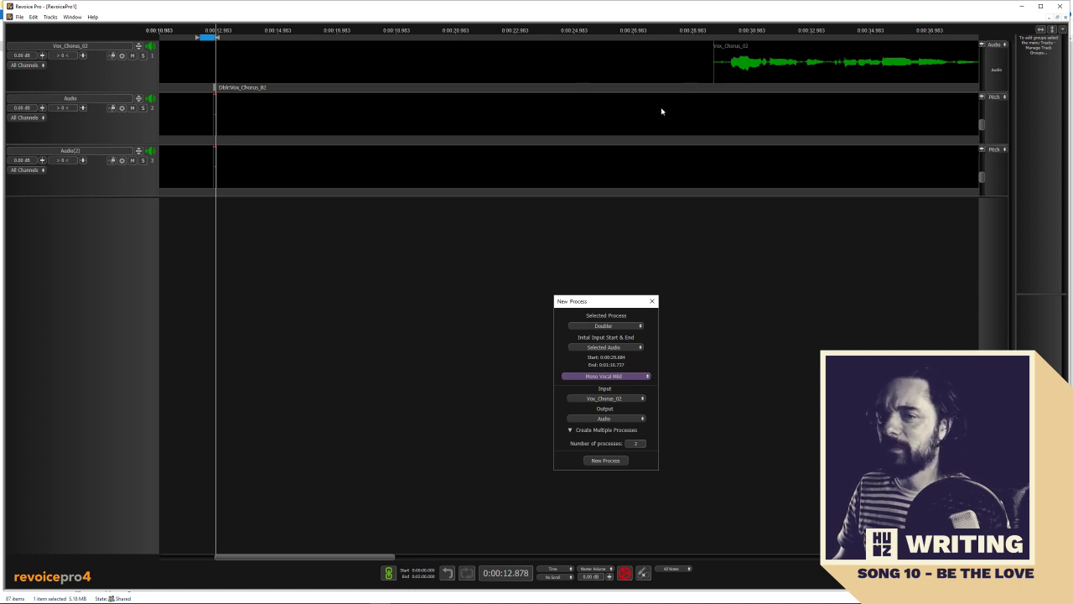
key("ctrl+z")
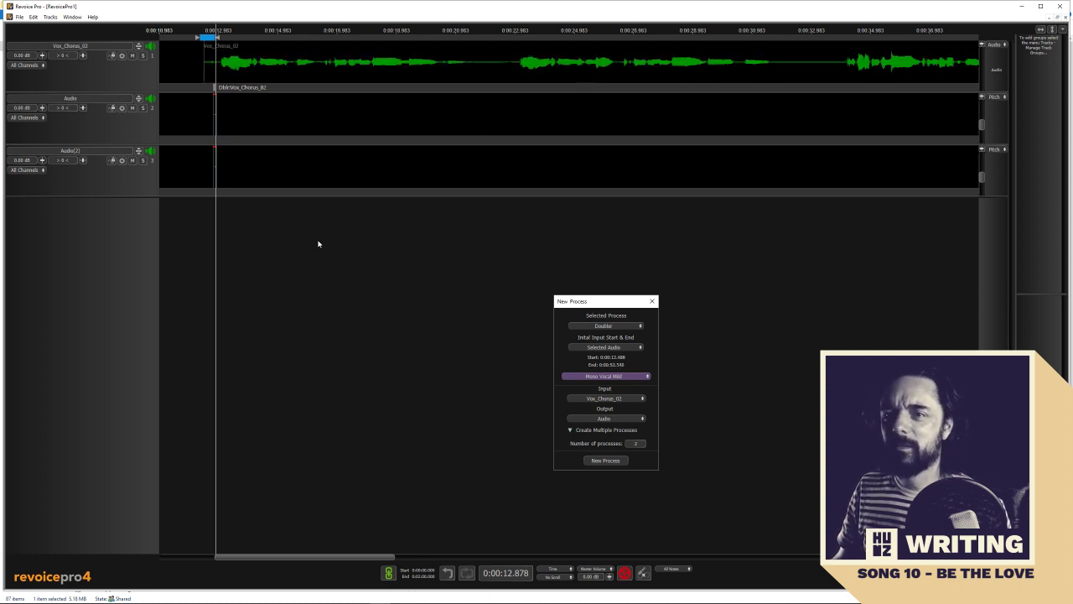
Try to delete the short doubled regions on the Audio and Audio(2) tracks
left_click(214, 107)
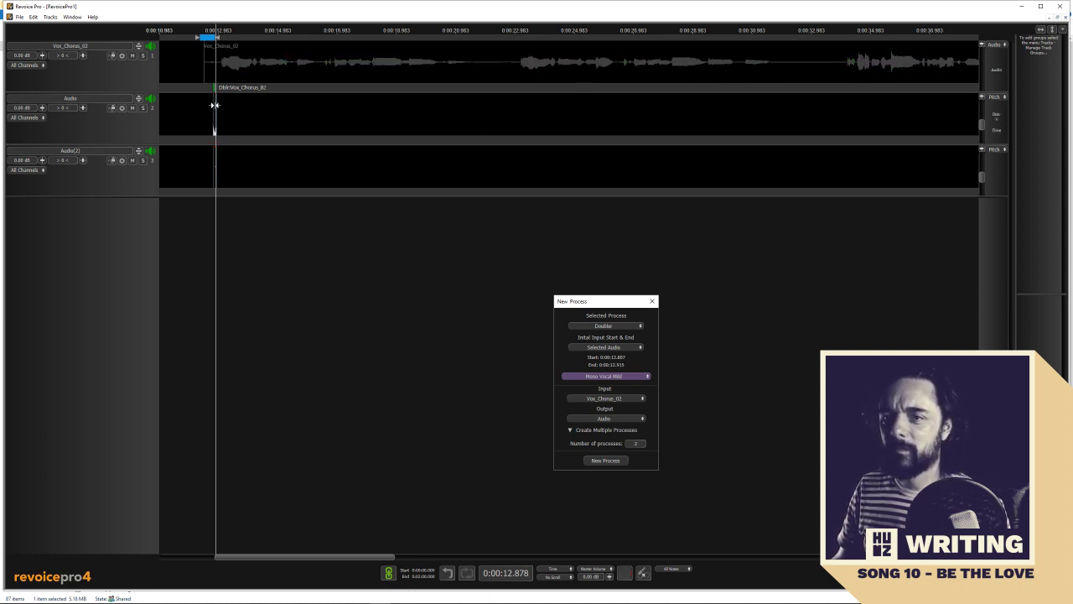
key("Delete")
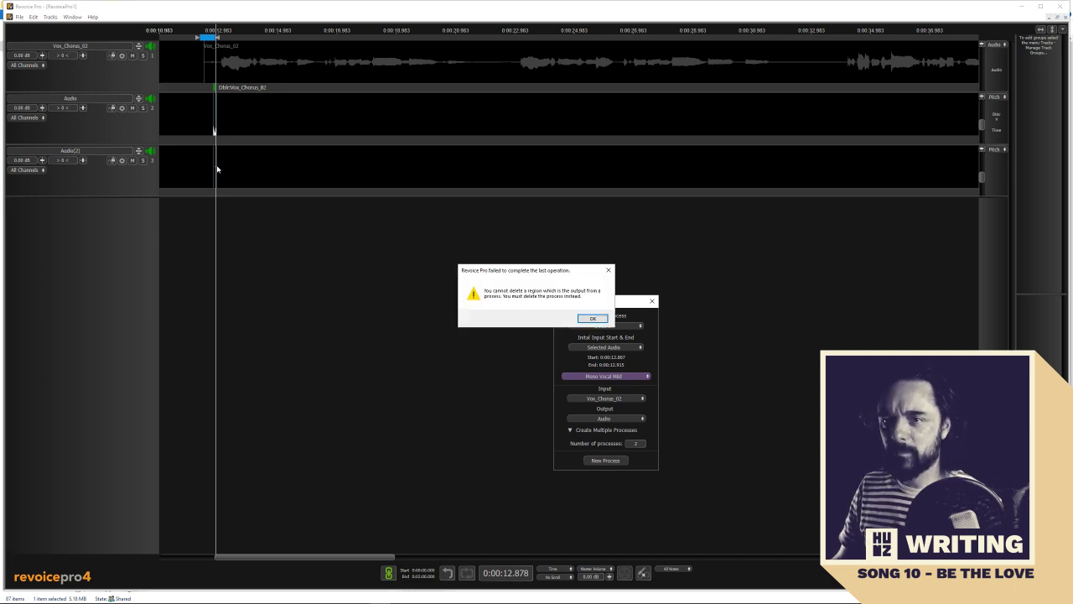
left_click(593, 320)
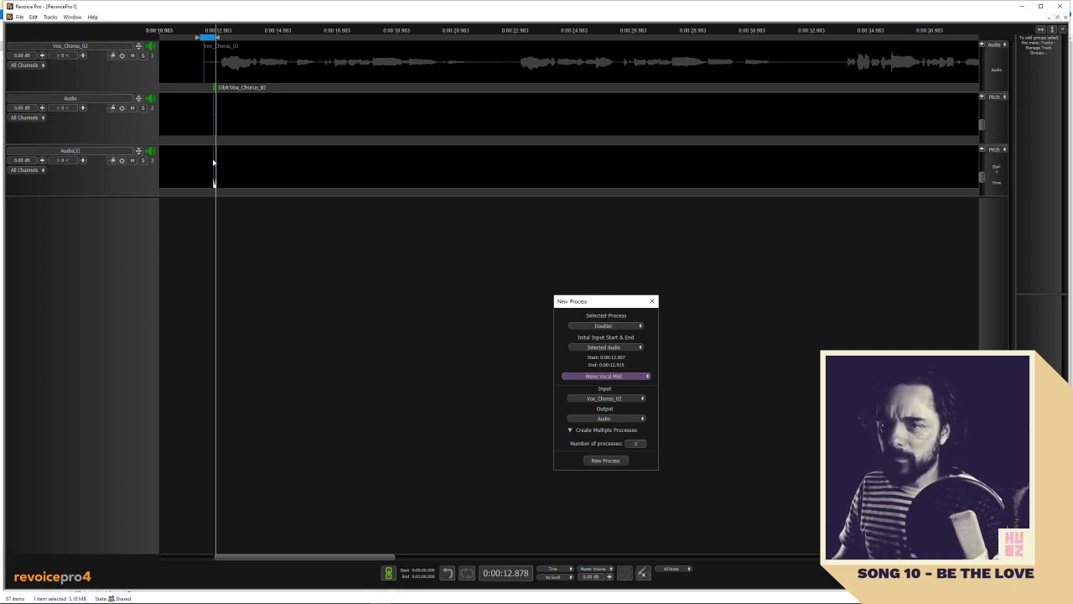
right_click(215, 162)
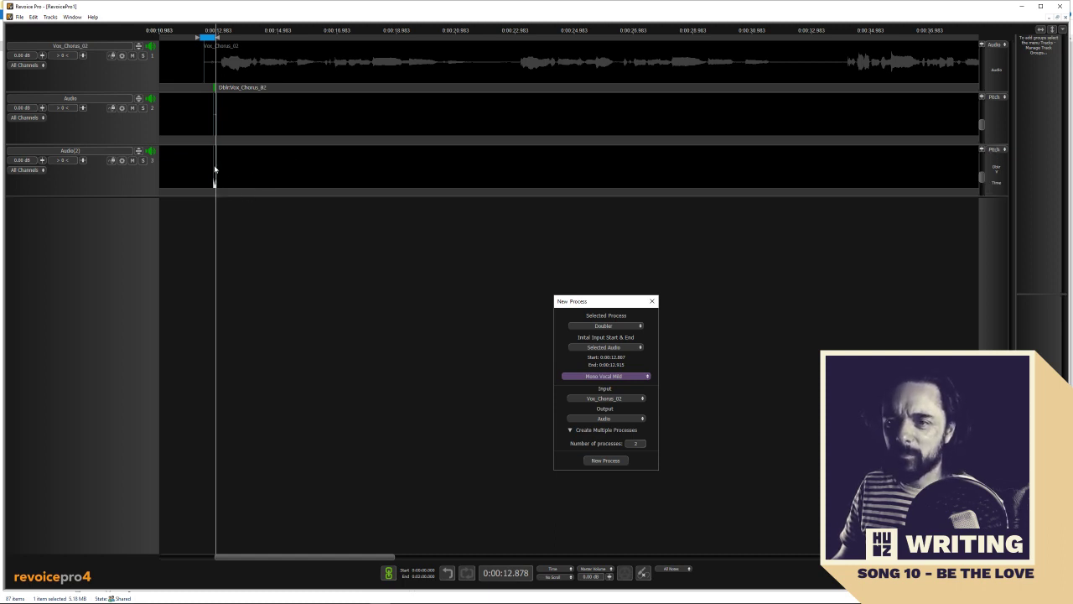
left_click(97, 184)
key("Delete")
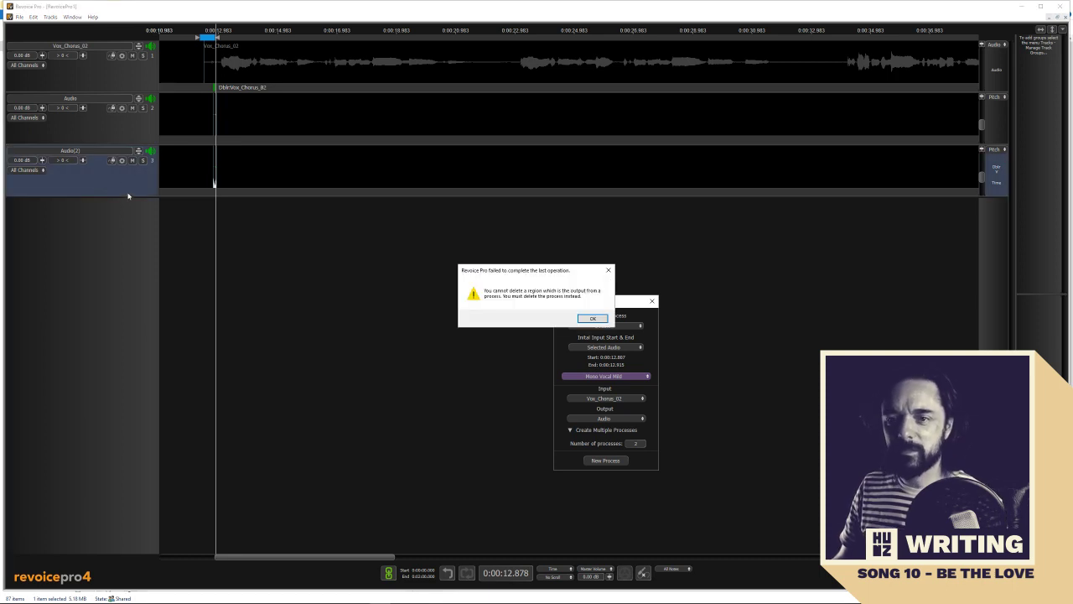
left_click(584, 318)
Delete the Audio and Audio(2) tracks together with their doubles, keeping only the Vox_Chorus_02 track
left_click(131, 131)
right_click(130, 130)
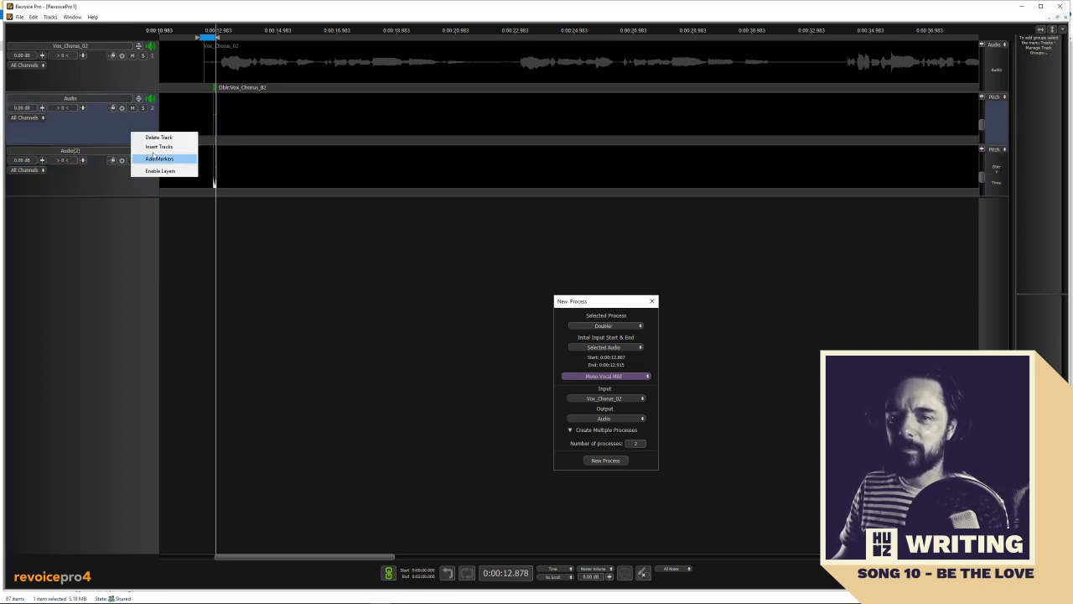
left_click(159, 158)
right_click(109, 133)
left_click(150, 171)
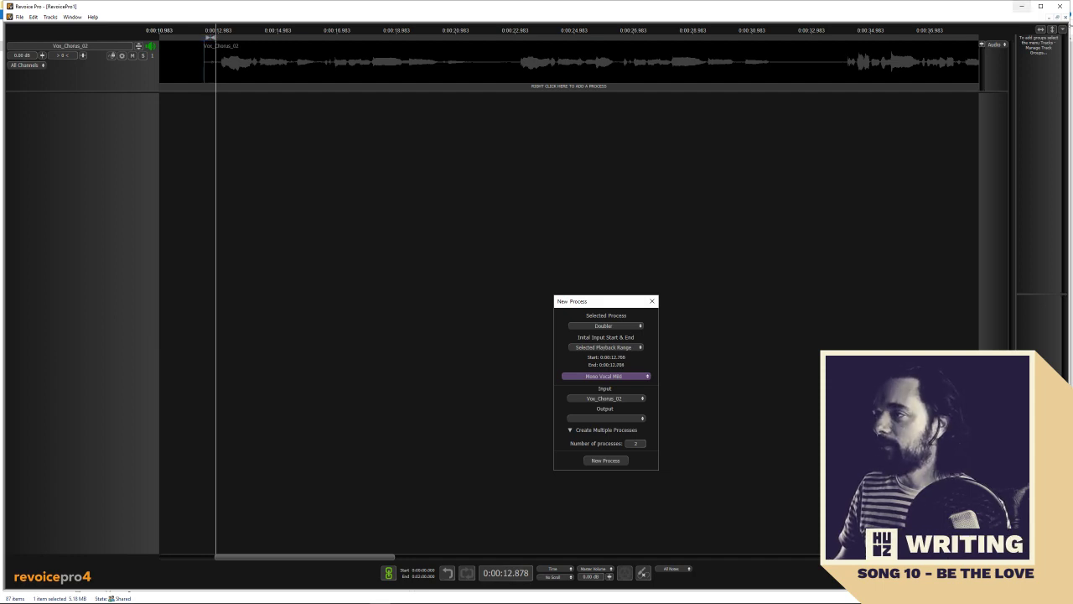
Minimize Revoice Pro and switch to the 10_07 song in Renoise
left_click(1022, 7)
key("alt+Tab")
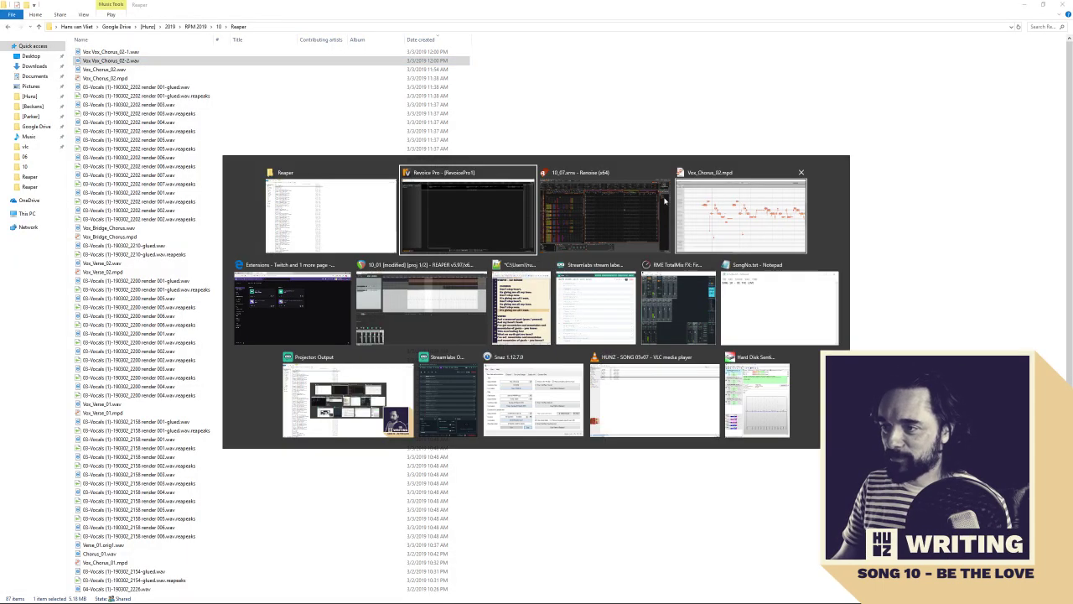
key("space")
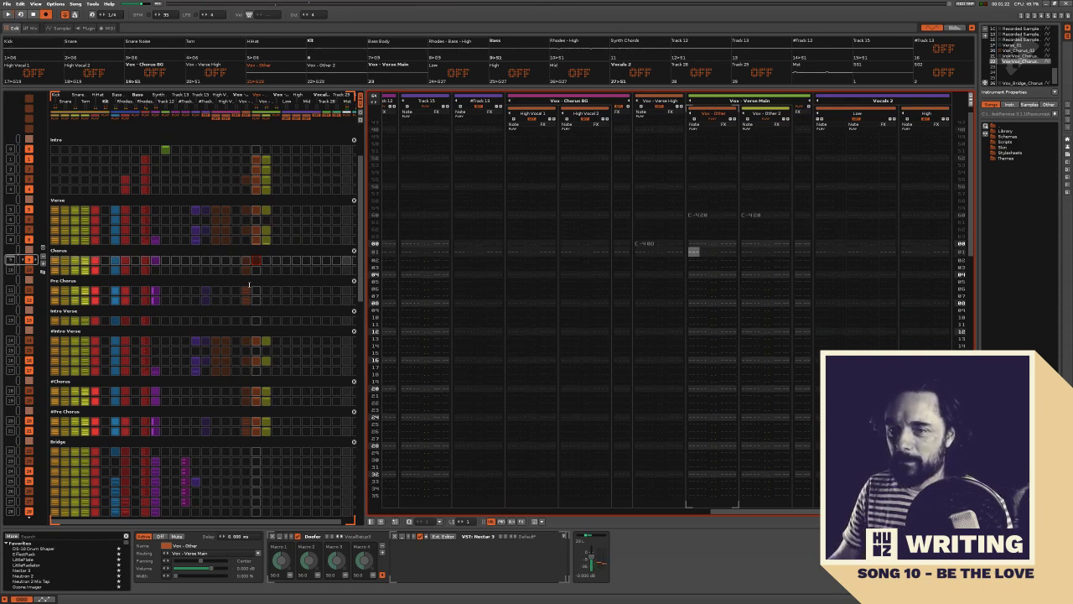
Play the song into the chorus and check the waveform and playback properties of the Vox Vox_Chorus_02-1 sample
scroll(215, 294, "up", 1)
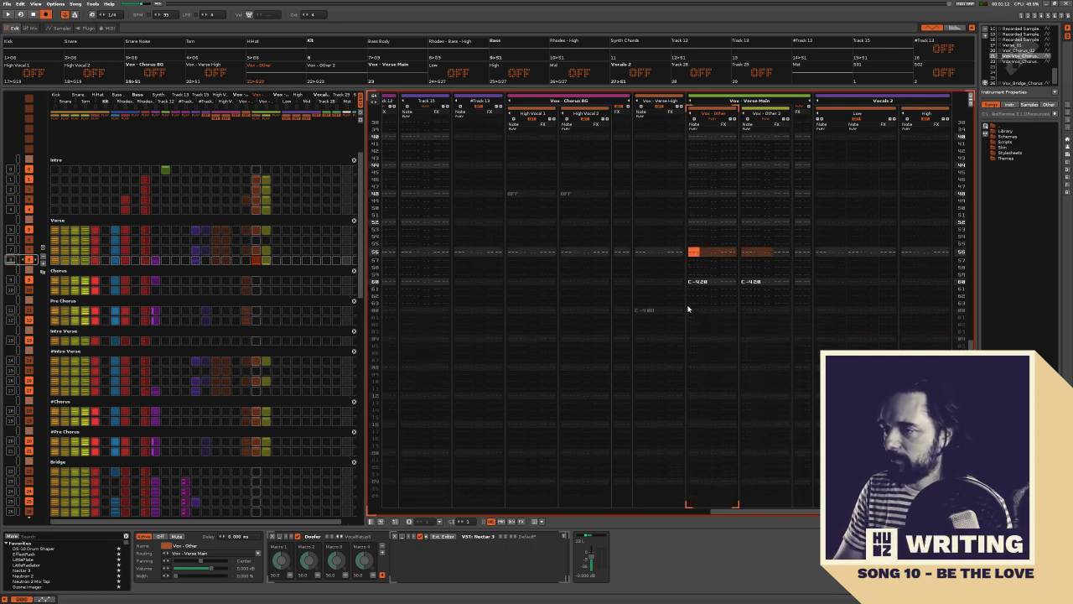
key("Tab")
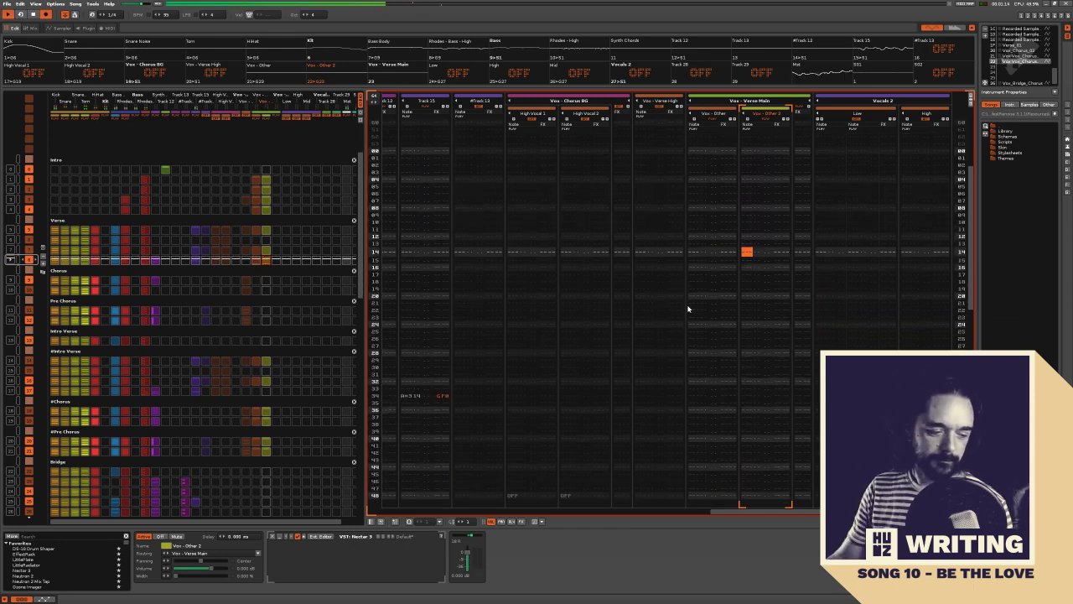
key("F3")
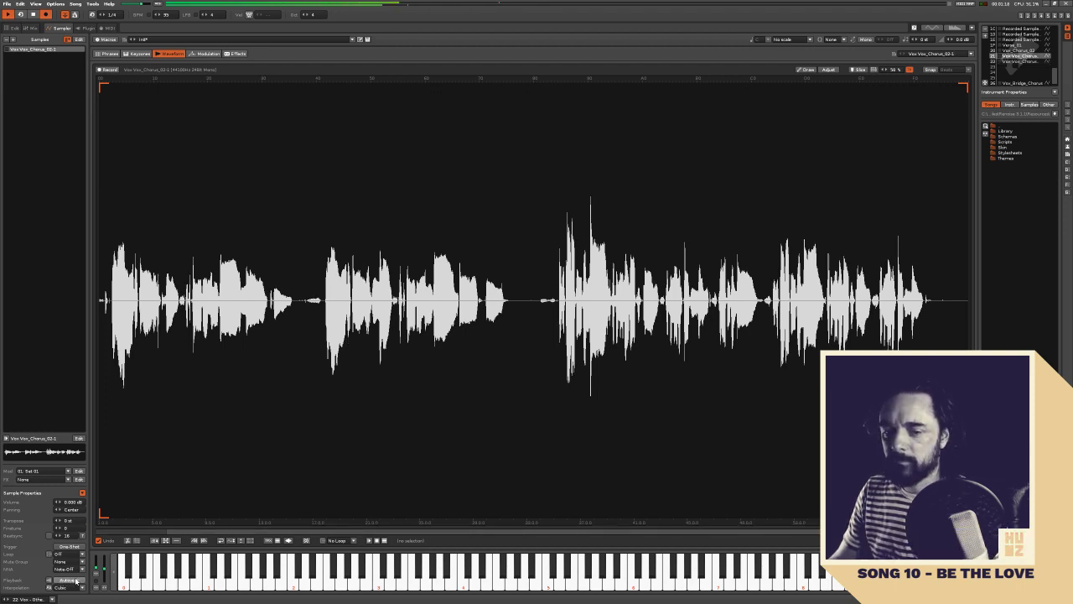
key("F2")
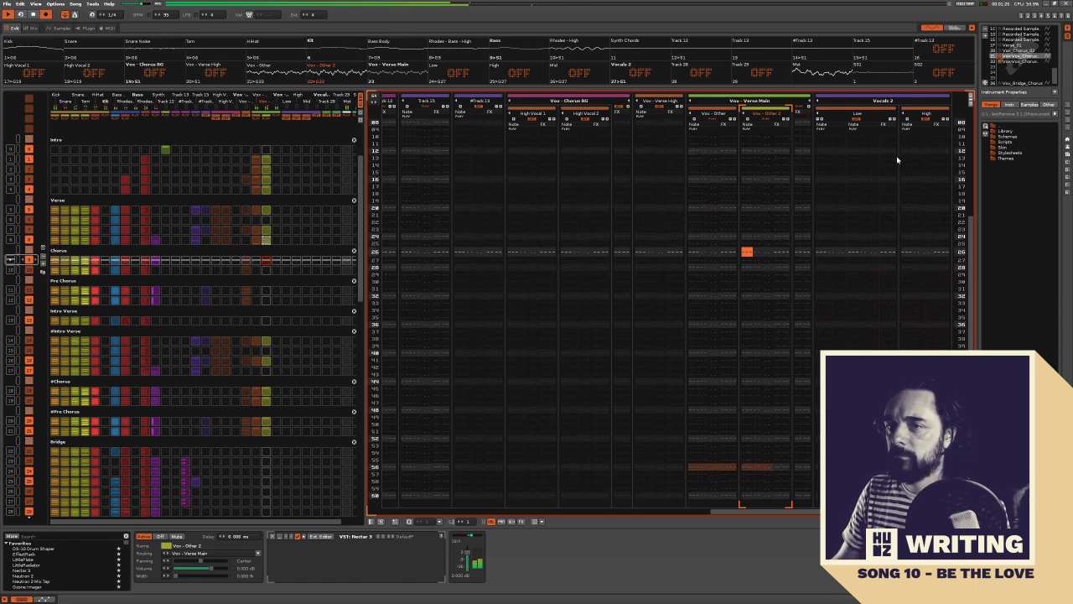
Switch the chorus vocal note on line 60 of the Vox - Other track to the Vox_Chorus_02 instrument (20)
left_click(1010, 51)
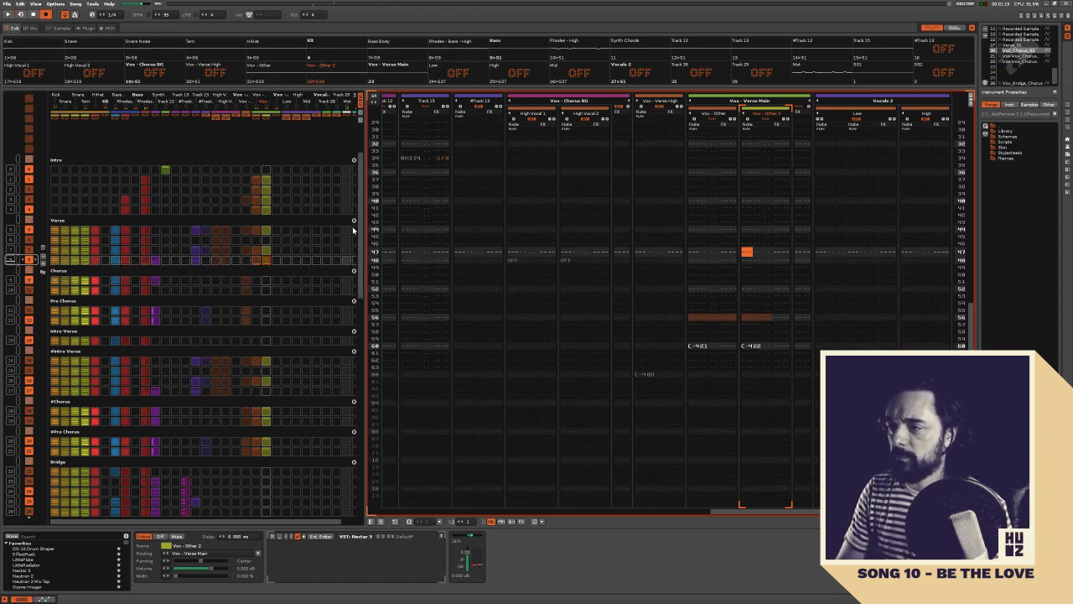
key("shift+Tab")
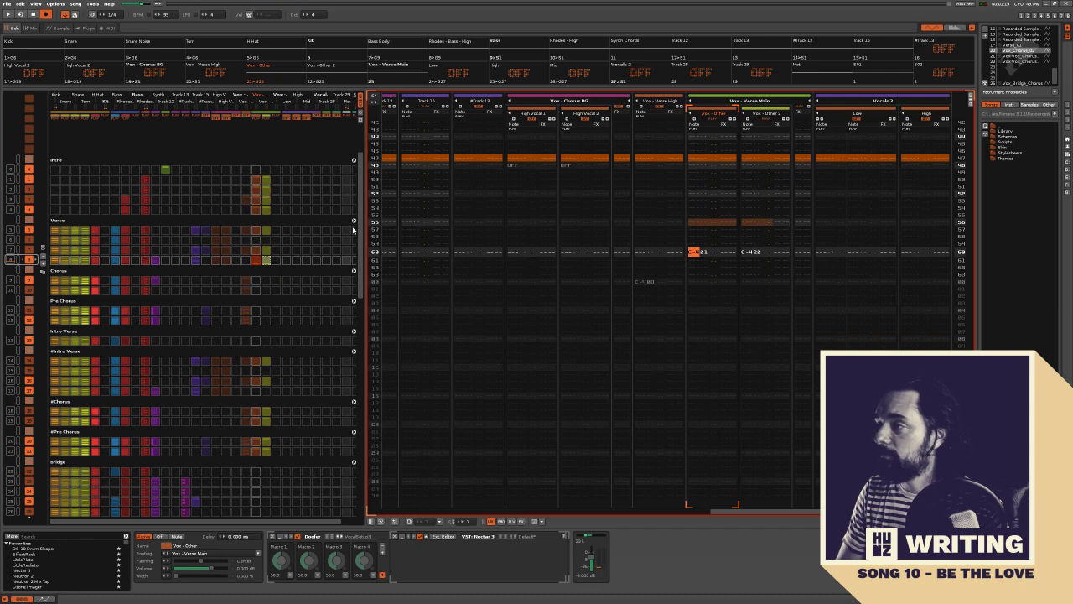
key("Delete")
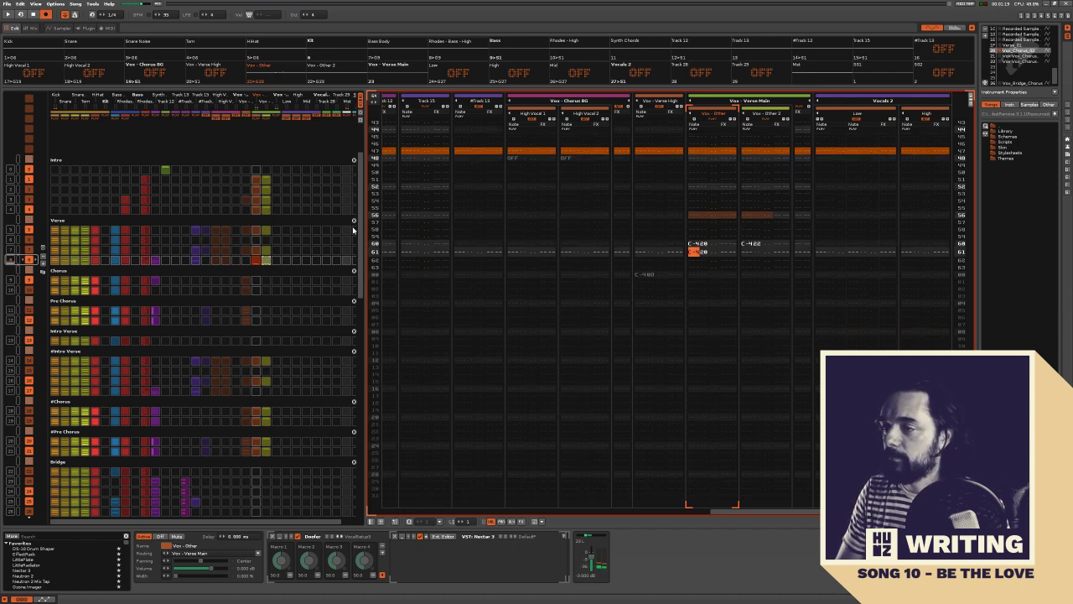
Play the song through the chorus and compare the effect chains of Vox - Other, Vox - Other 2 and the Vox - Verse Main group
key("space")
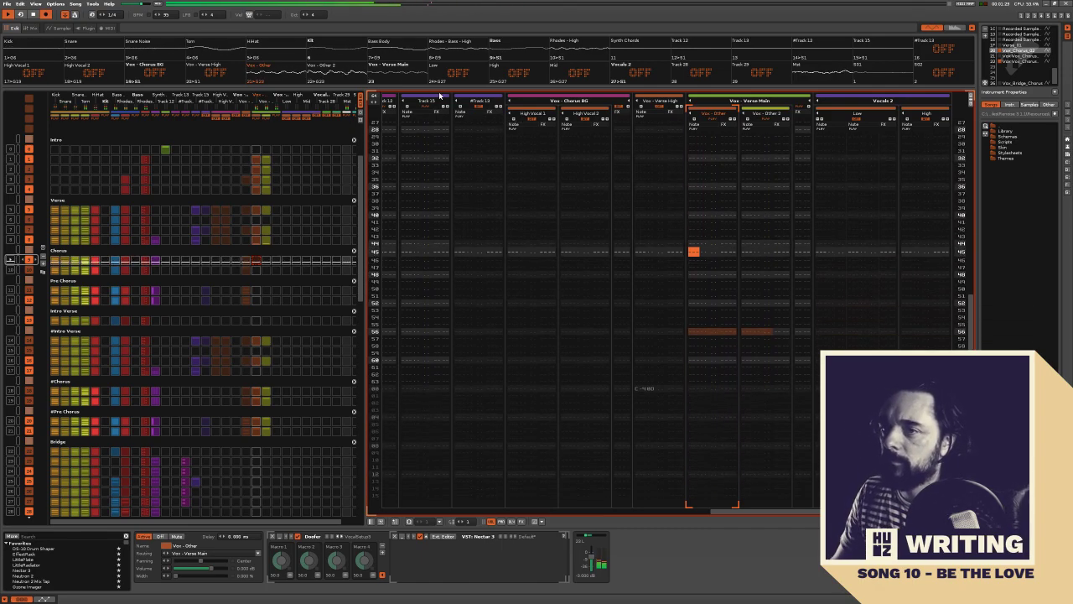
left_click(423, 67)
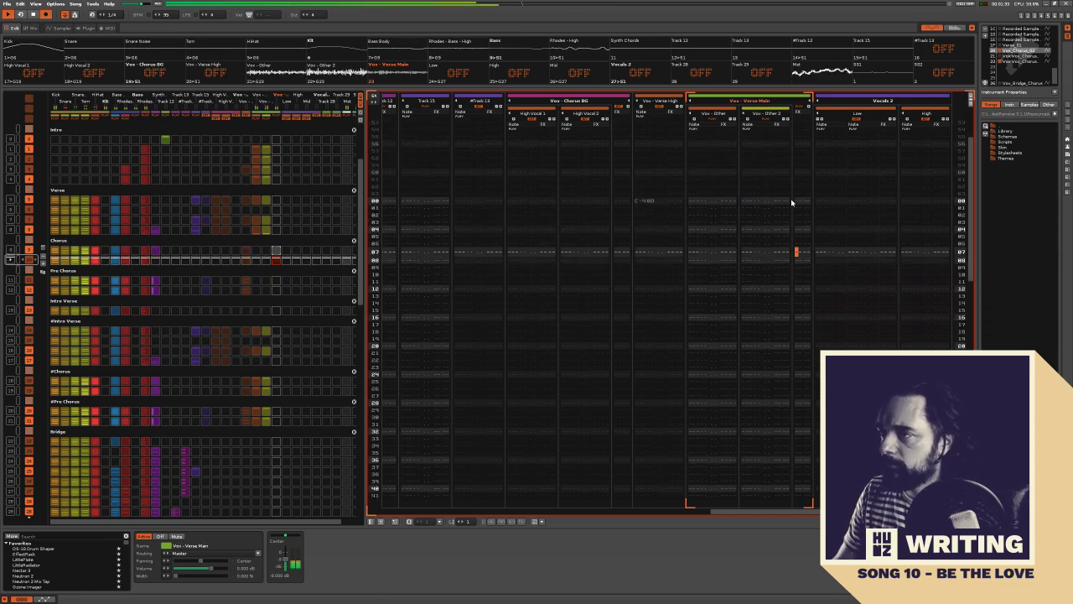
left_click(756, 255)
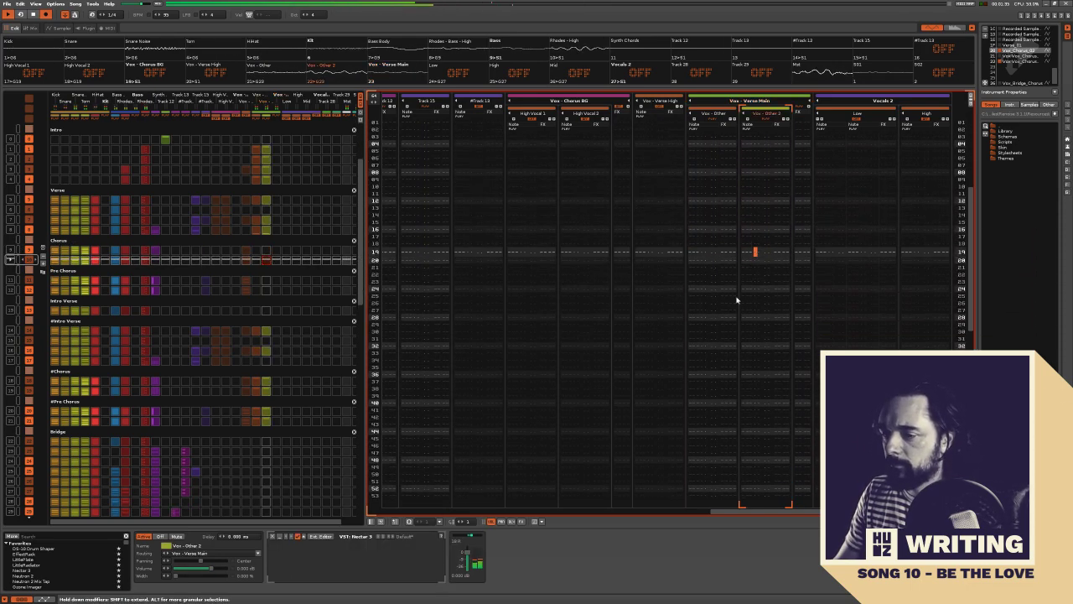
left_click(704, 323)
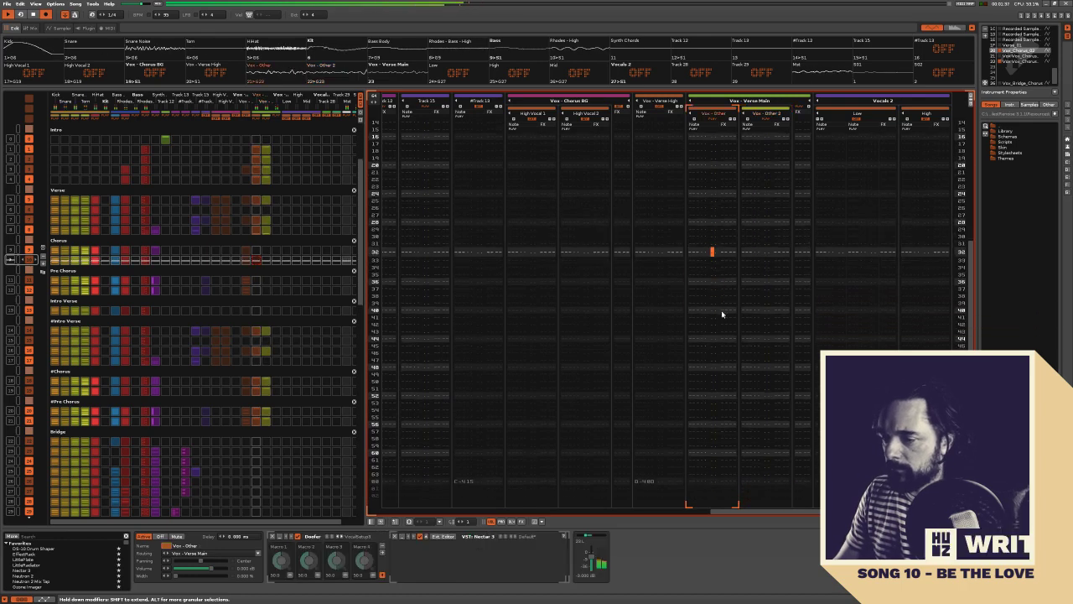
left_click(751, 367)
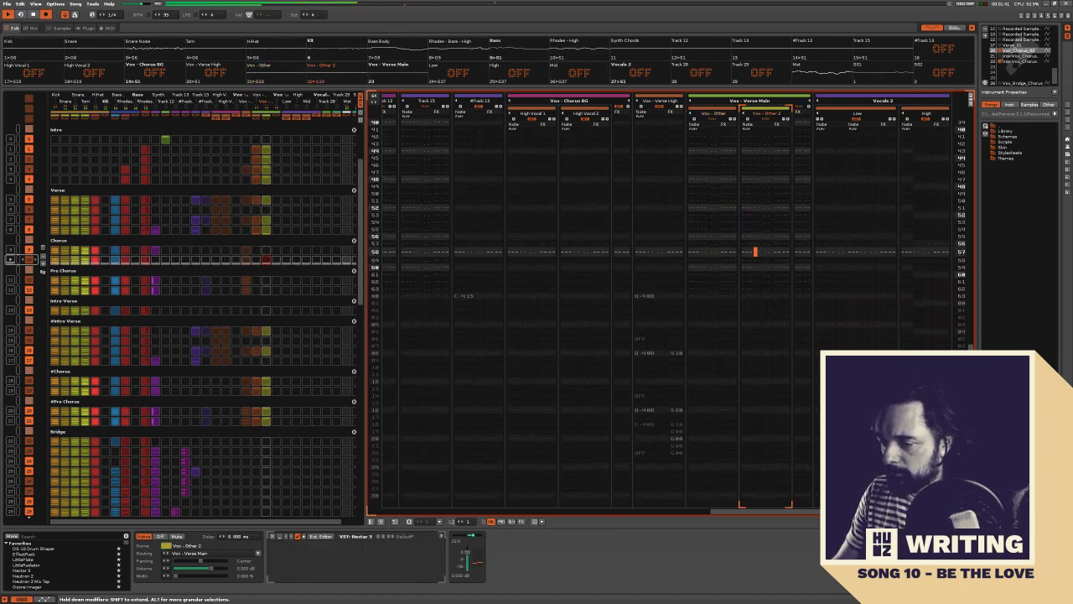
left_click(719, 283)
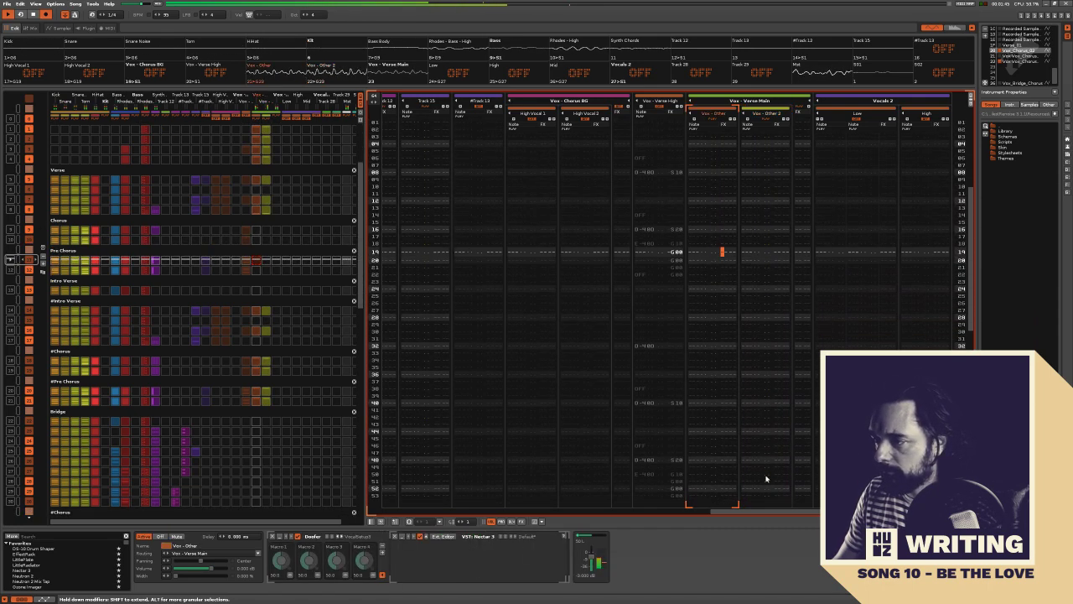
left_click(798, 287)
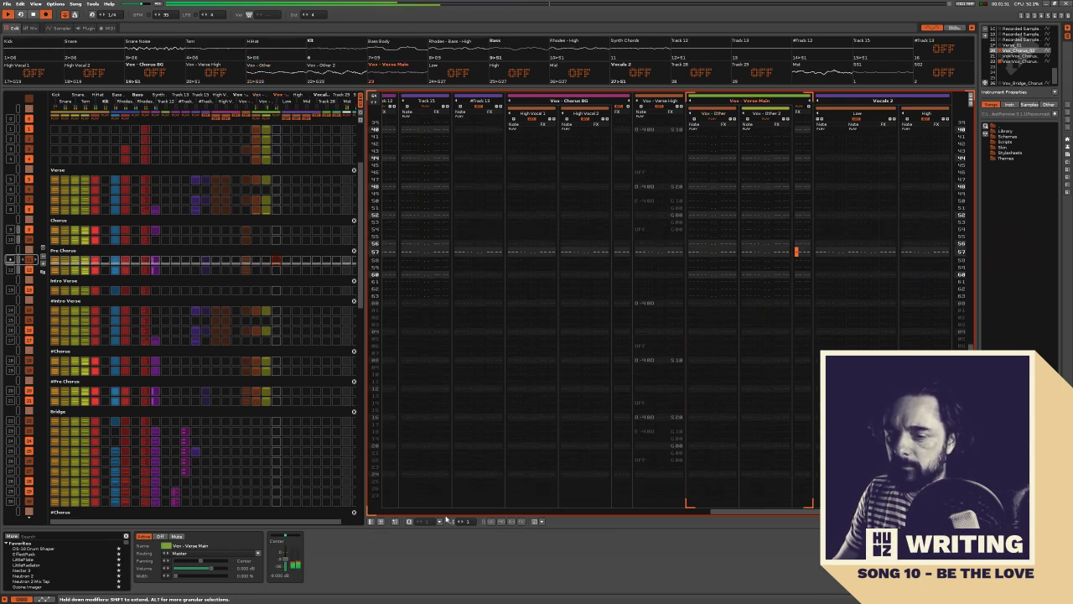
left_click(763, 225)
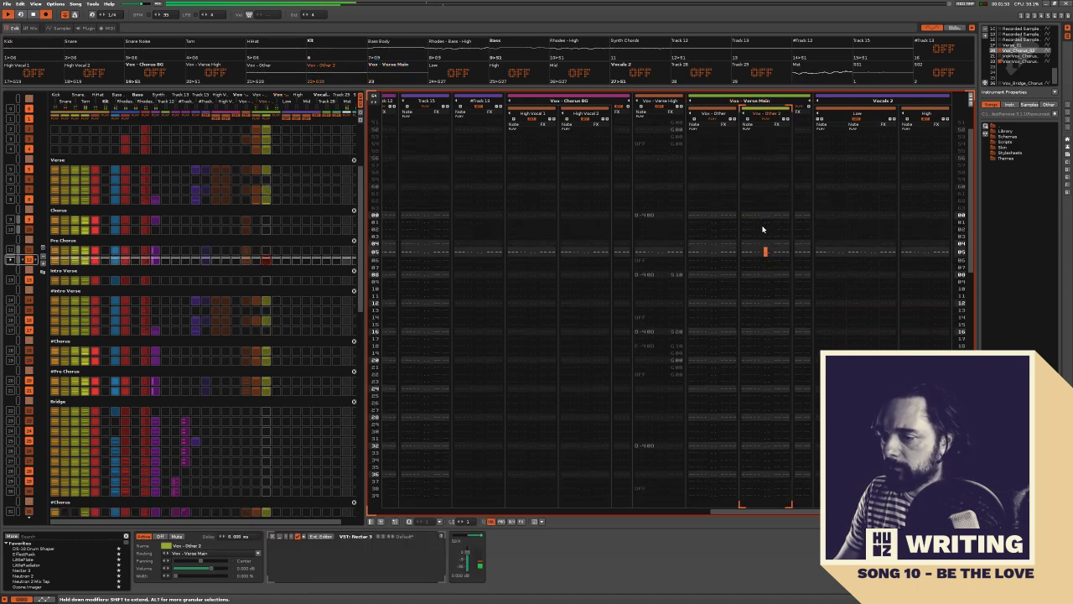
left_click(713, 310)
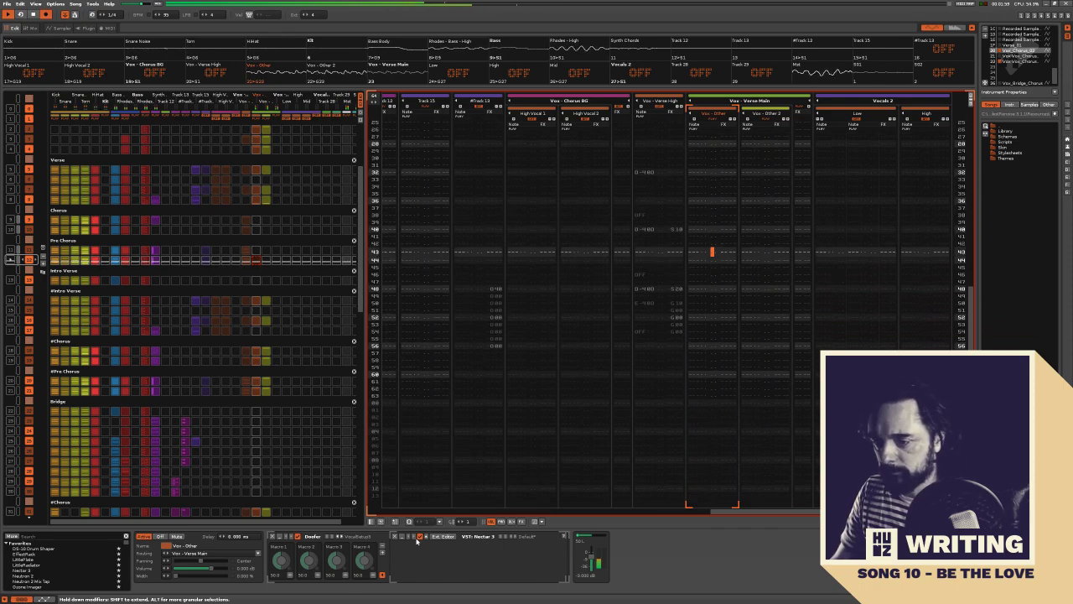
Run the Nectar 3 Vocal Assistant in Assist mode on the Vox - Other track and accept its suggested settings
left_click(450, 540)
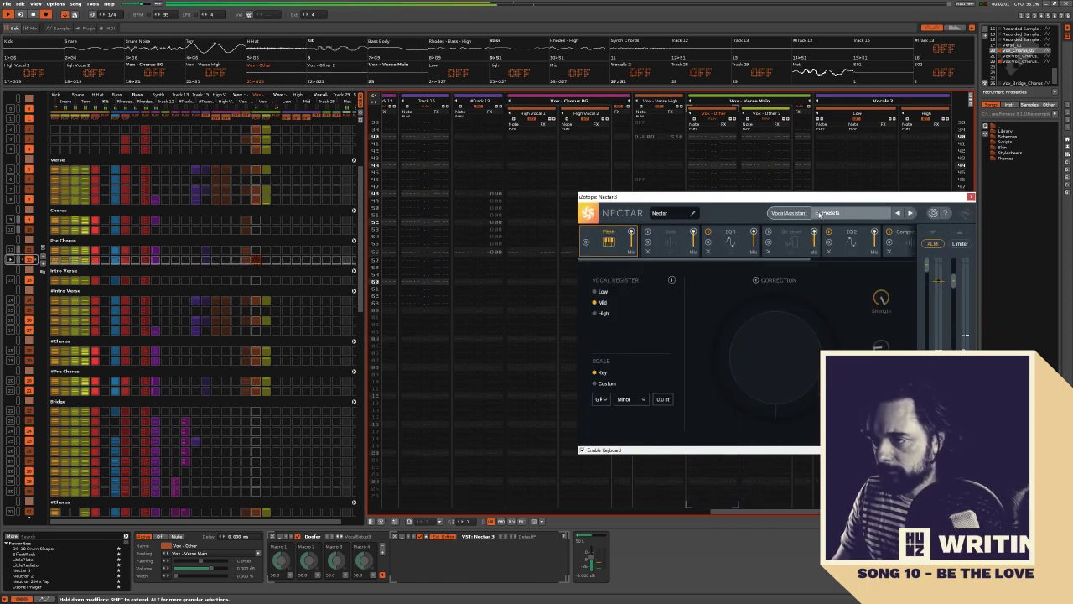
left_click(786, 217)
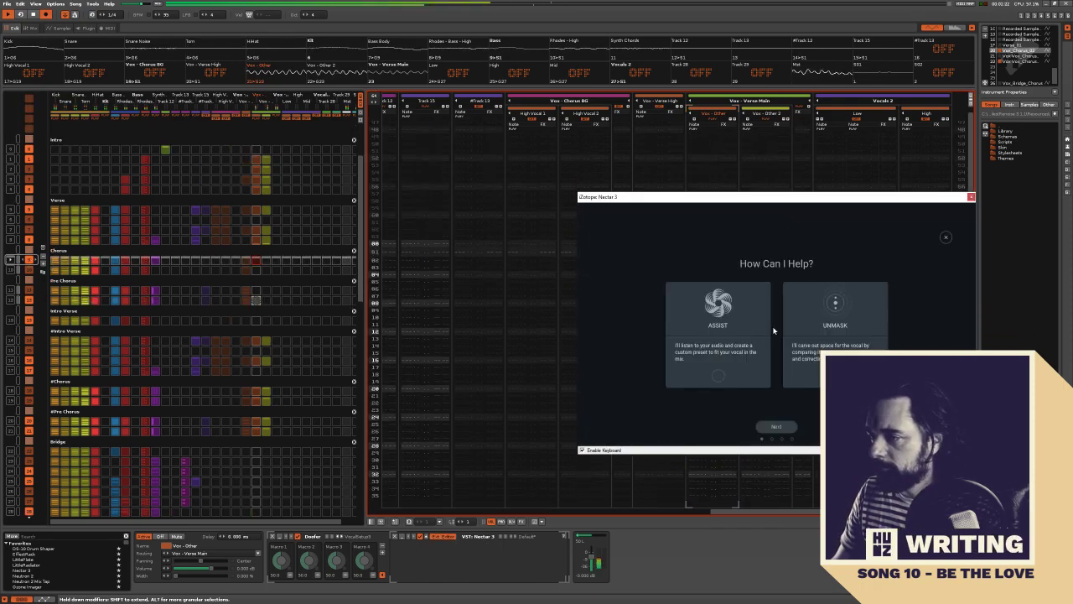
left_click(776, 426)
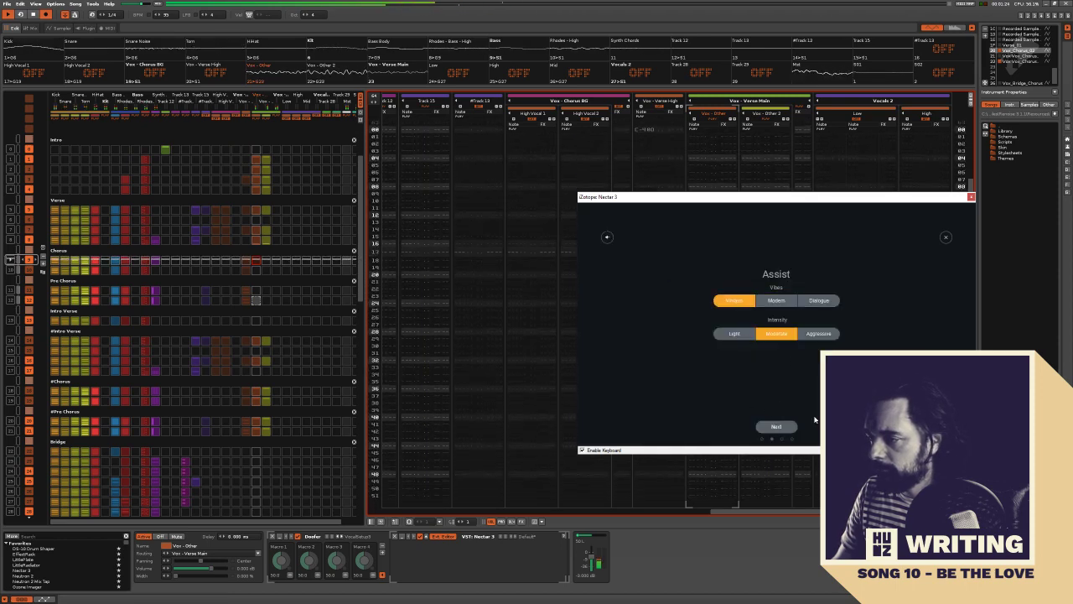
left_click(773, 425)
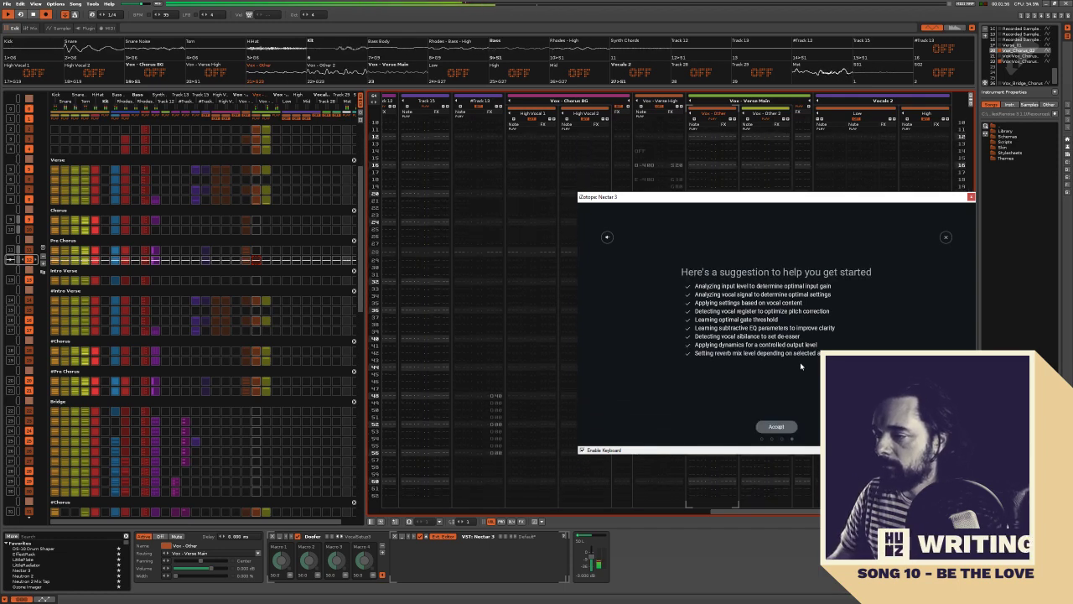
left_click(776, 427)
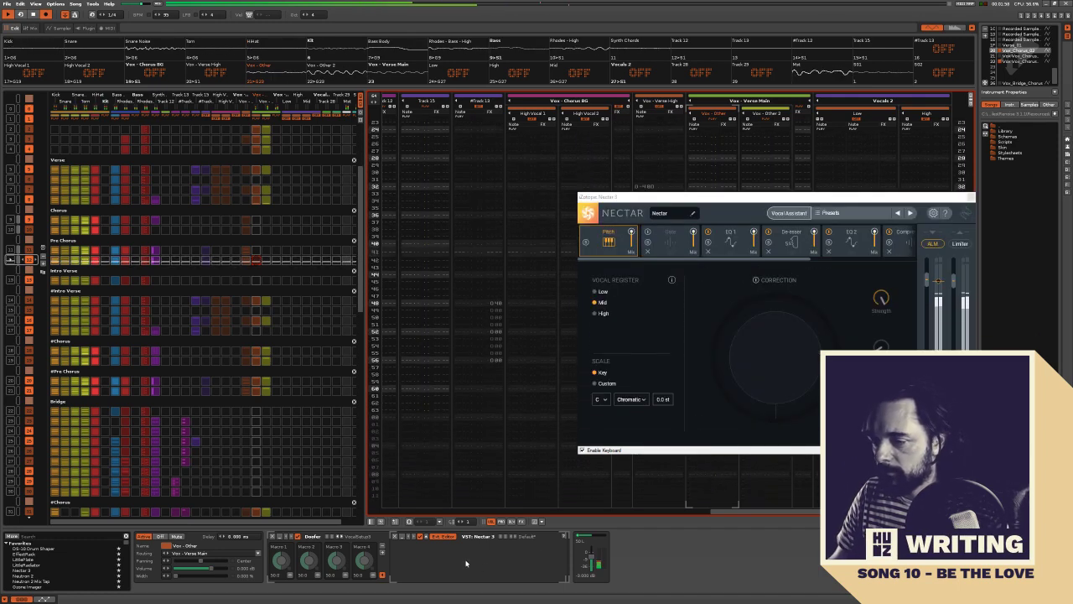
Copy Nectar 3 out of the Doofer into the main Vox - Other chain, and delete the original together with the Doofer
right_click(521, 561)
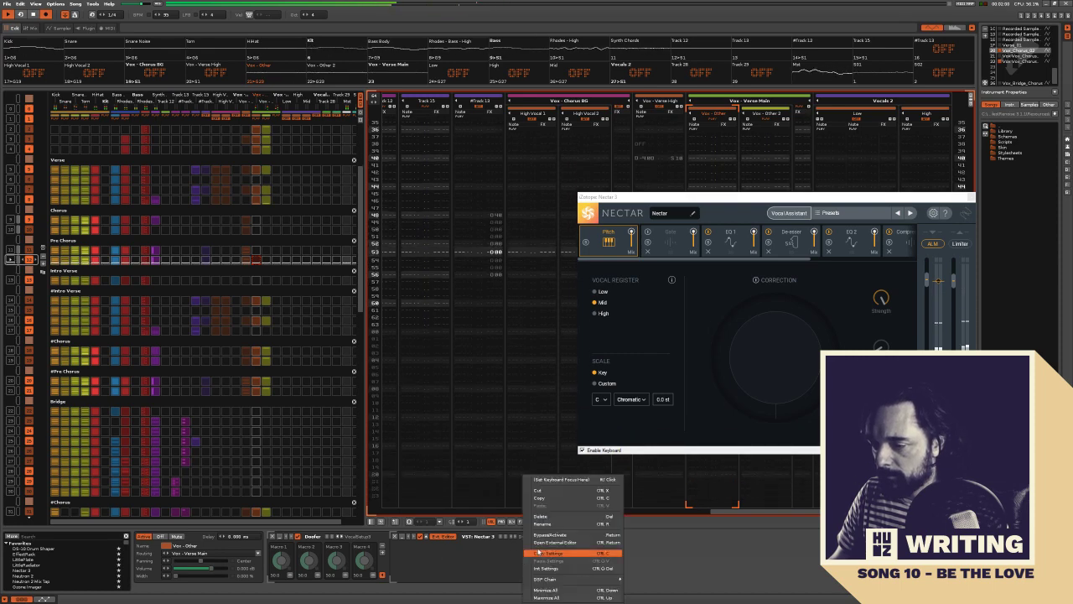
left_click(690, 554)
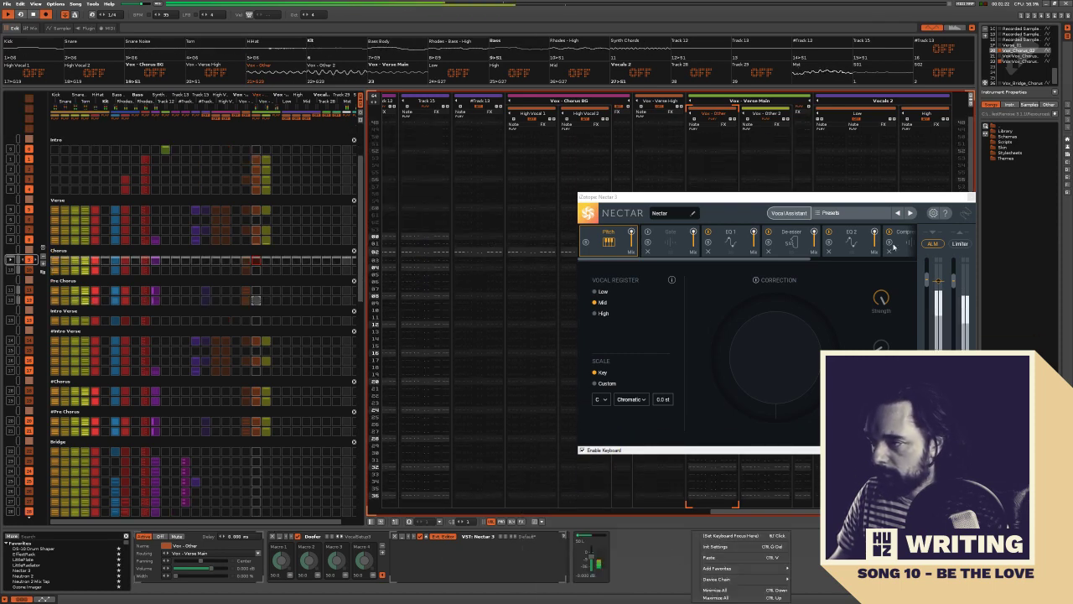
left_click(684, 558)
right_click(683, 560)
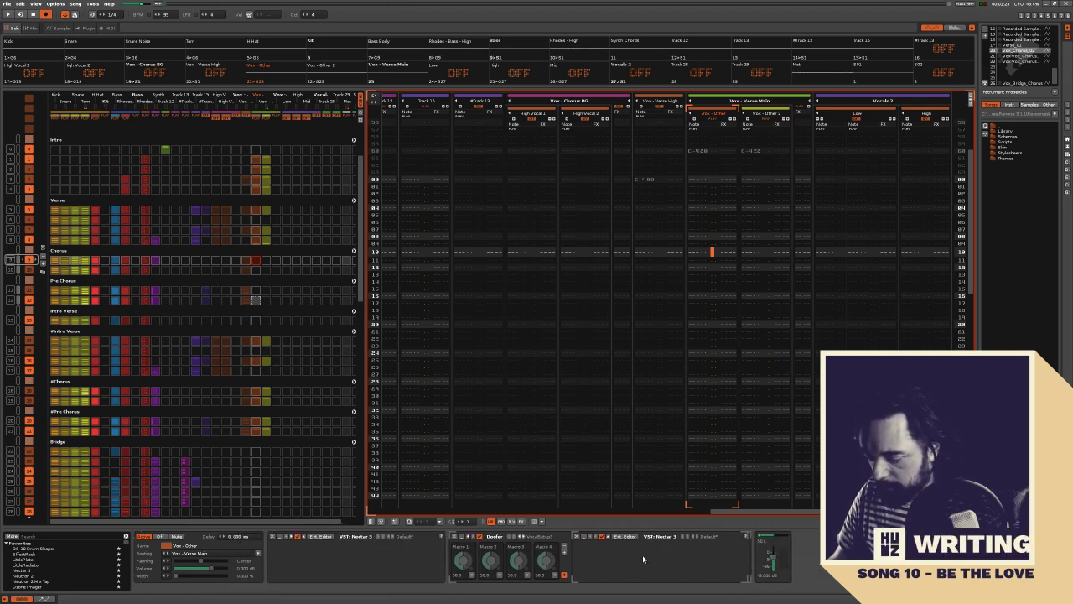
right_click(632, 554)
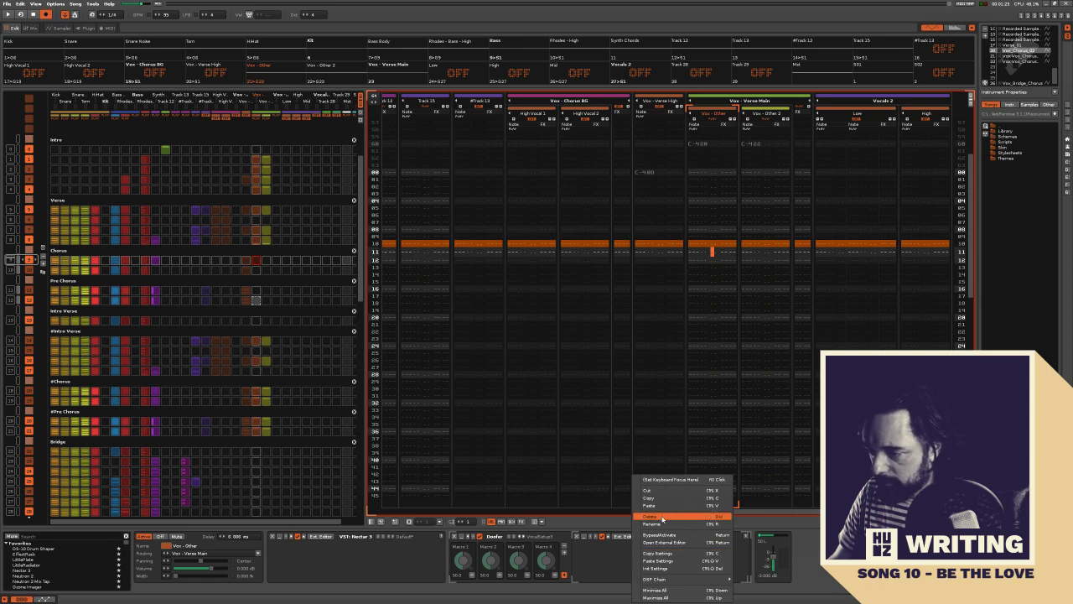
left_click(665, 520)
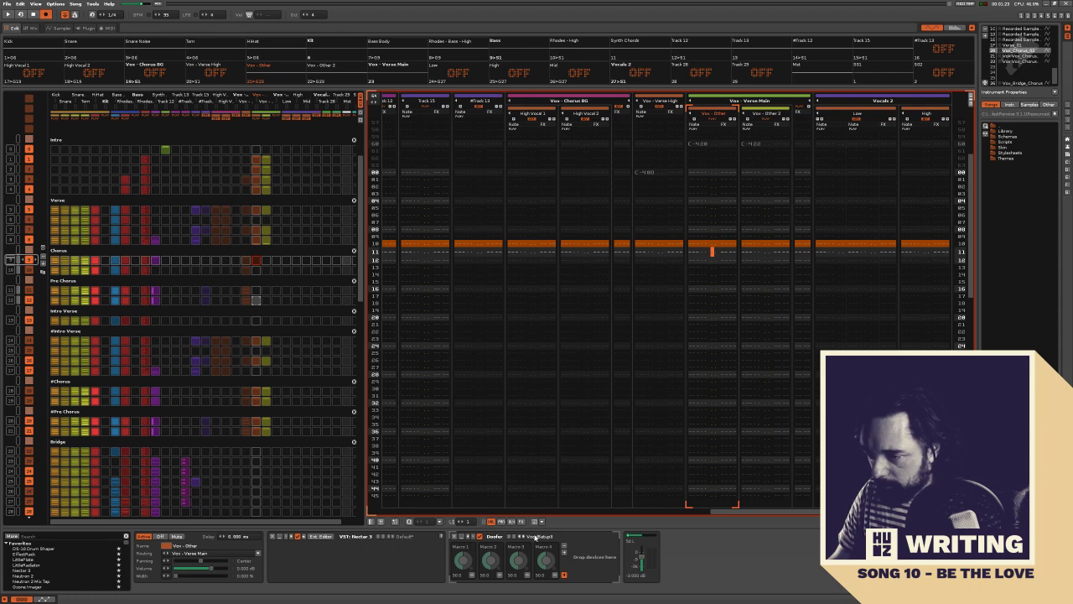
left_click(453, 536)
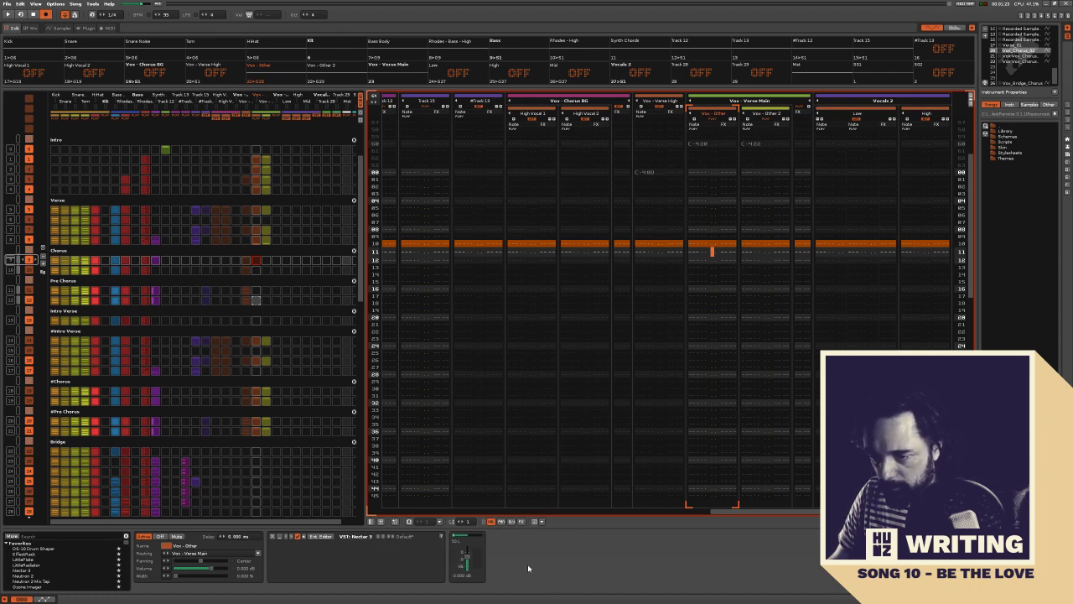
Copy the Nectar 3 device from the Vox - Other track and paste it onto the Vox - Other 2 track
right_click(366, 560)
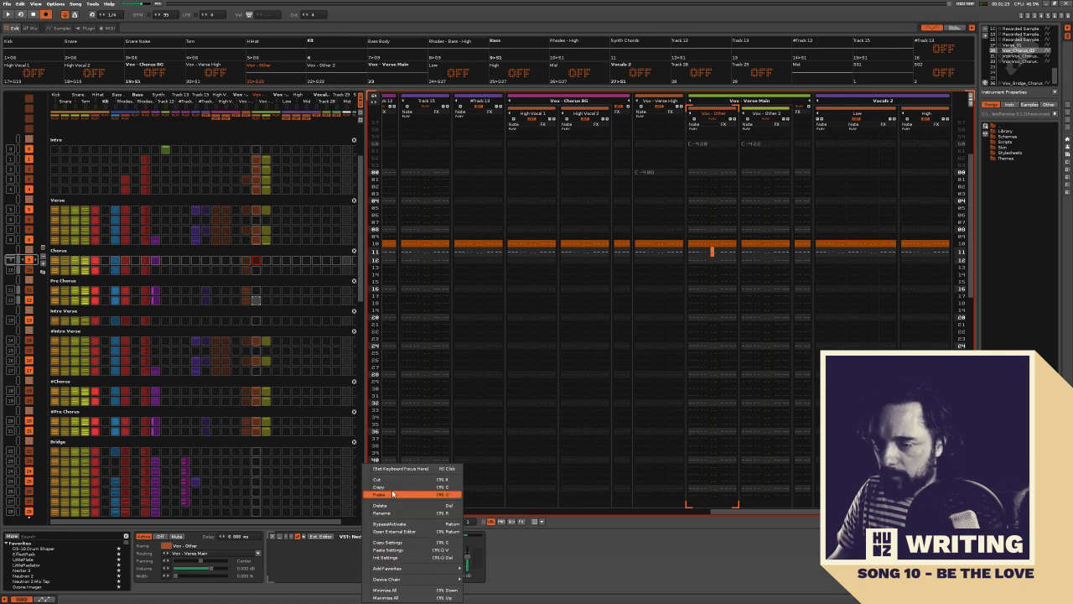
left_click(393, 494)
key("space")
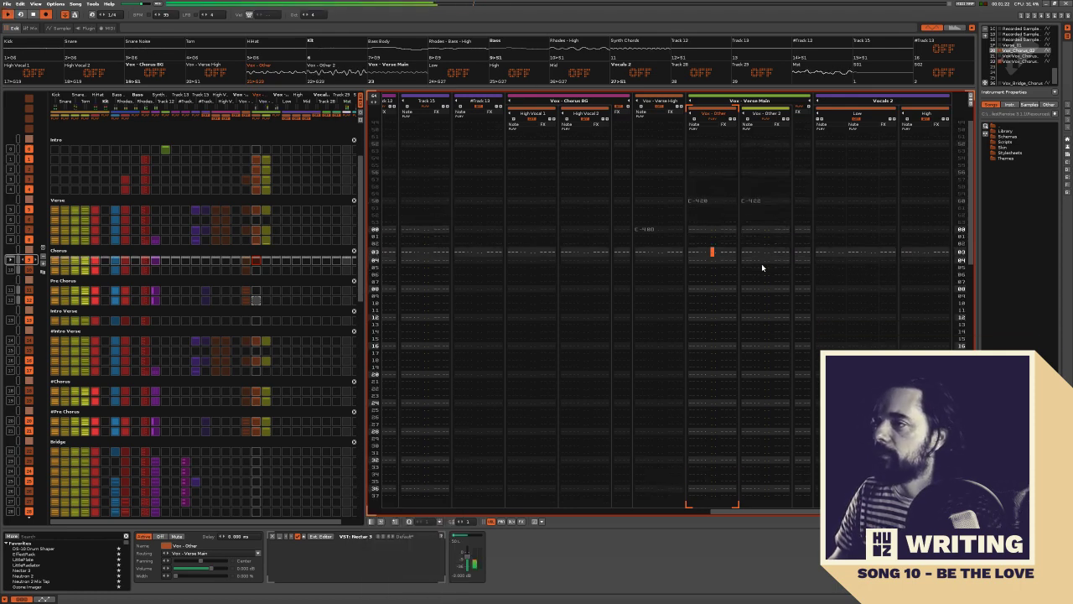
key("Tab")
right_click(358, 560)
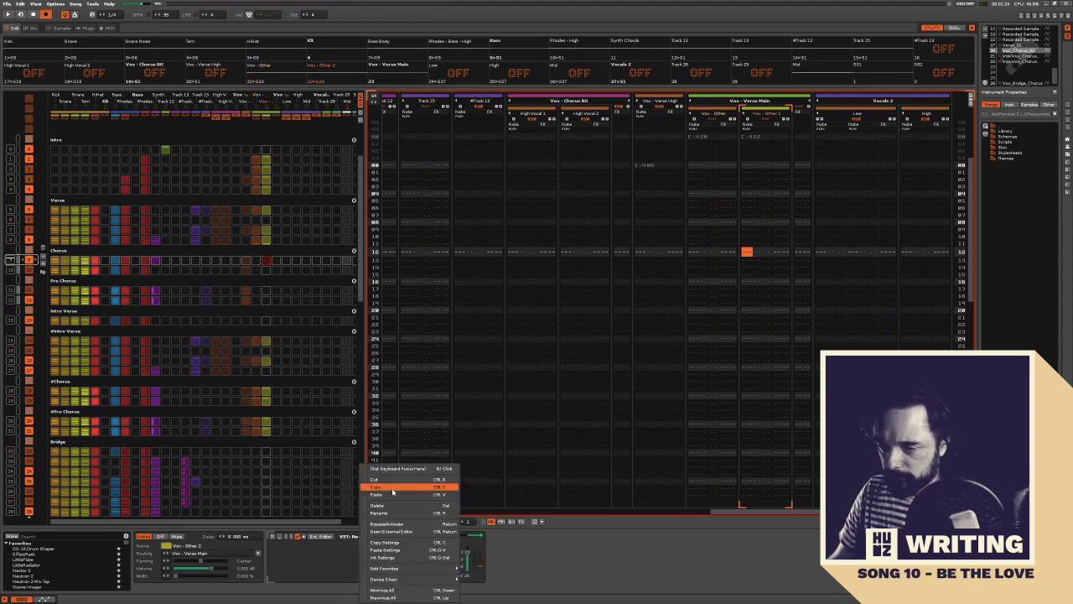
left_click(390, 495)
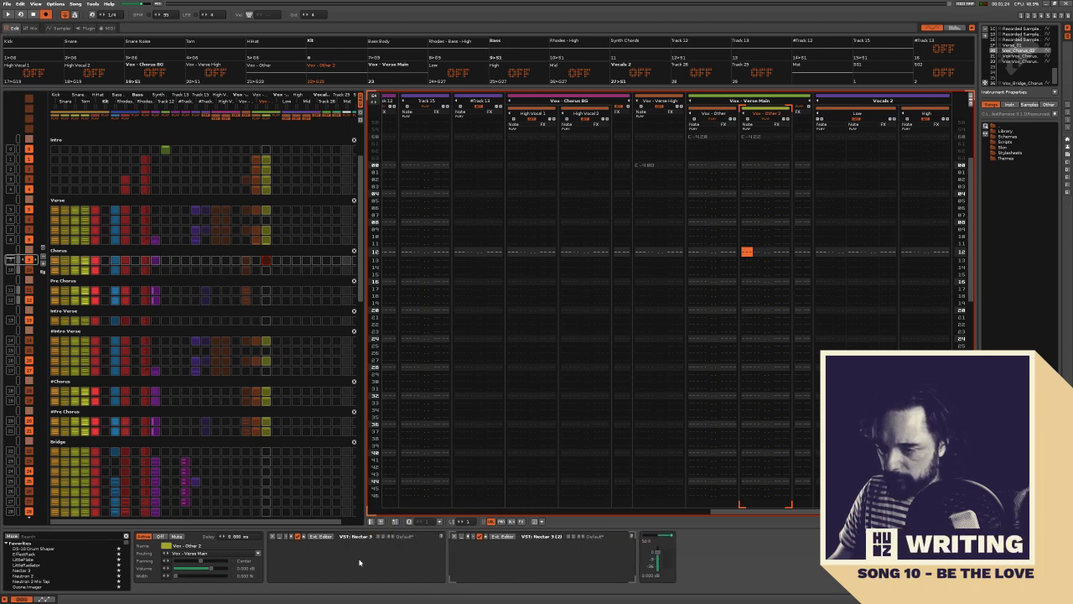
Delete both Nectar 3 devices from Vox - Other 2 and paste the copied Nectar 3 into the emptied chain
right_click(506, 556)
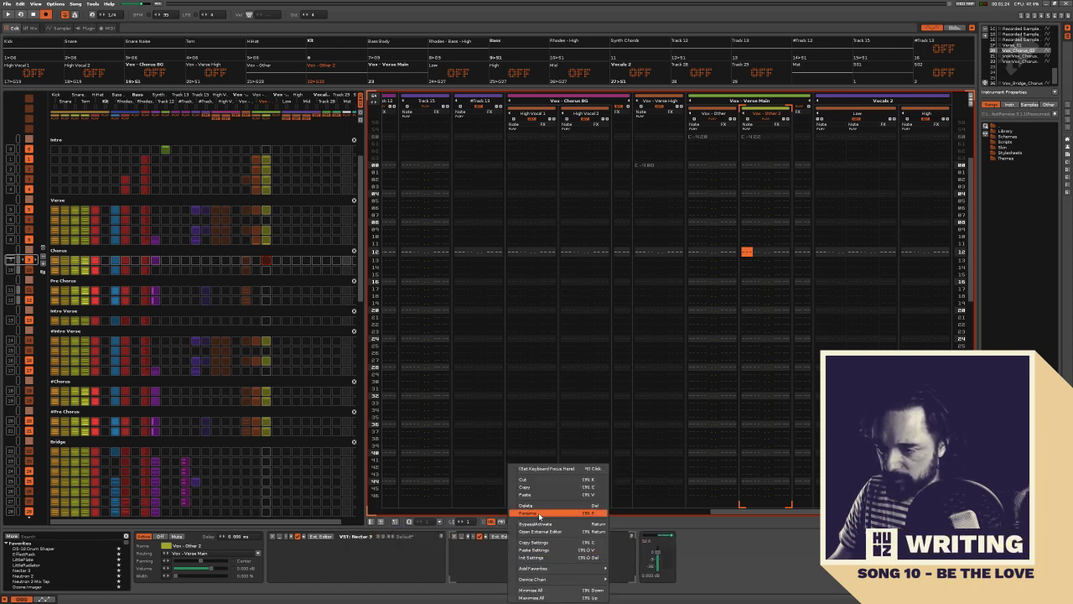
left_click(543, 506)
right_click(377, 557)
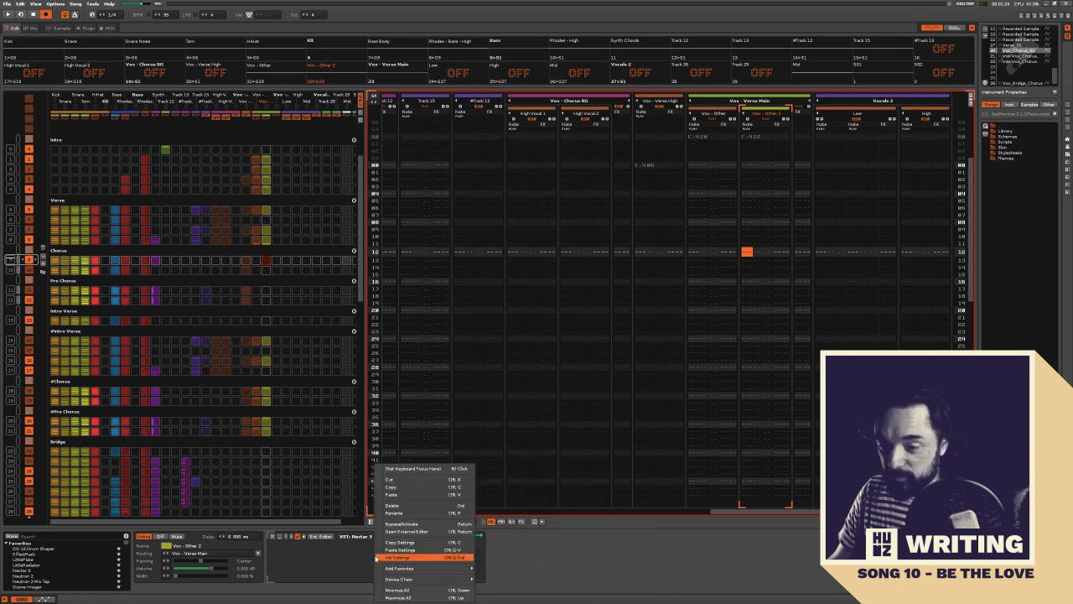
left_click(392, 504)
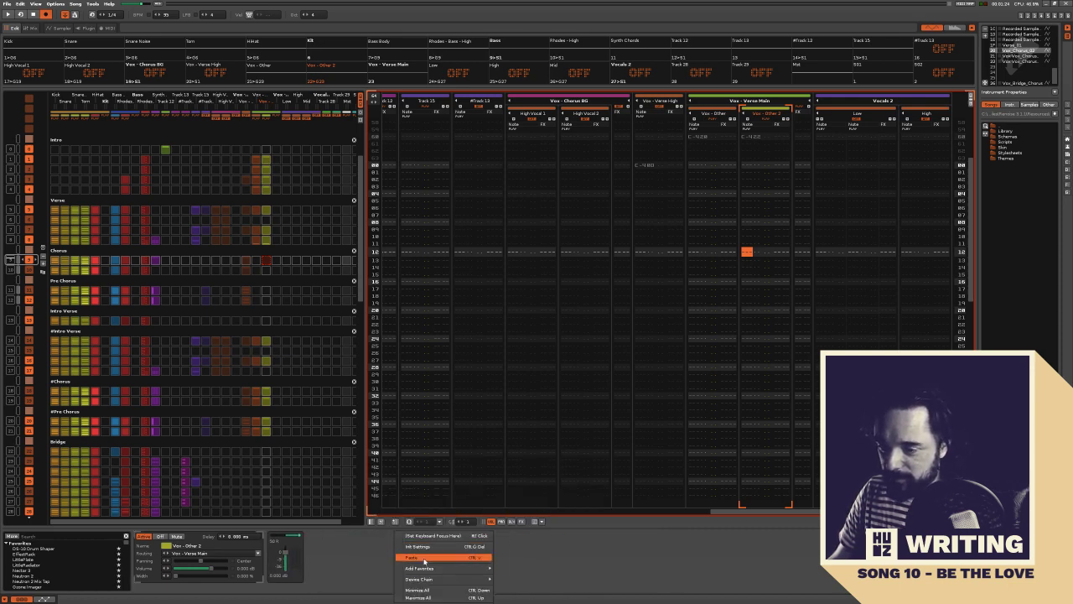
key("ctrl+z")
Play the song into the pre chorus, checking the Nectar 3 chains on Vox - Other and Vox - Other 2
key("space")
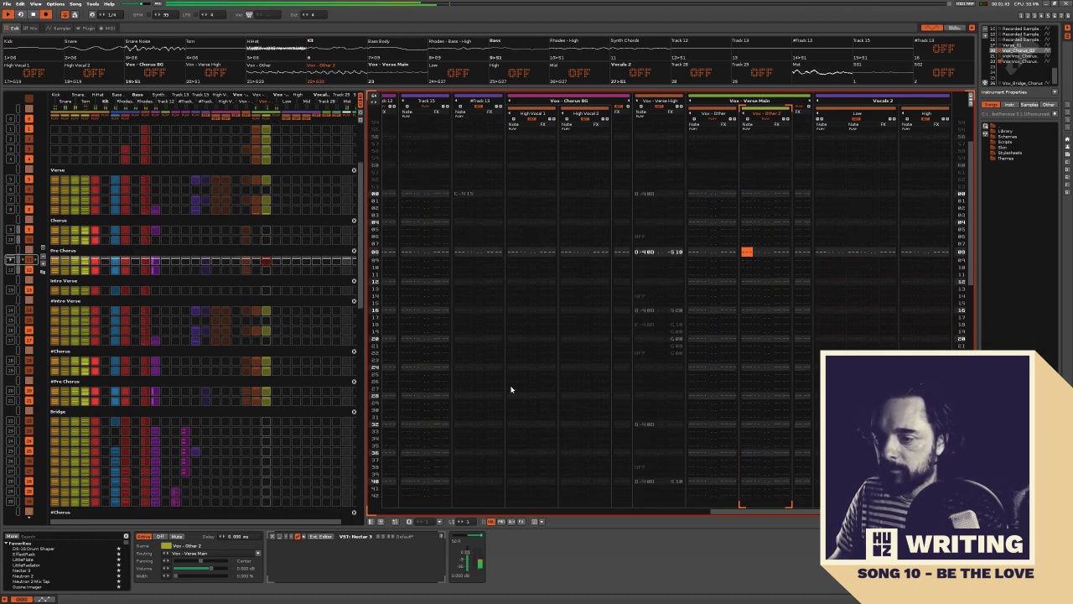
left_click(701, 271)
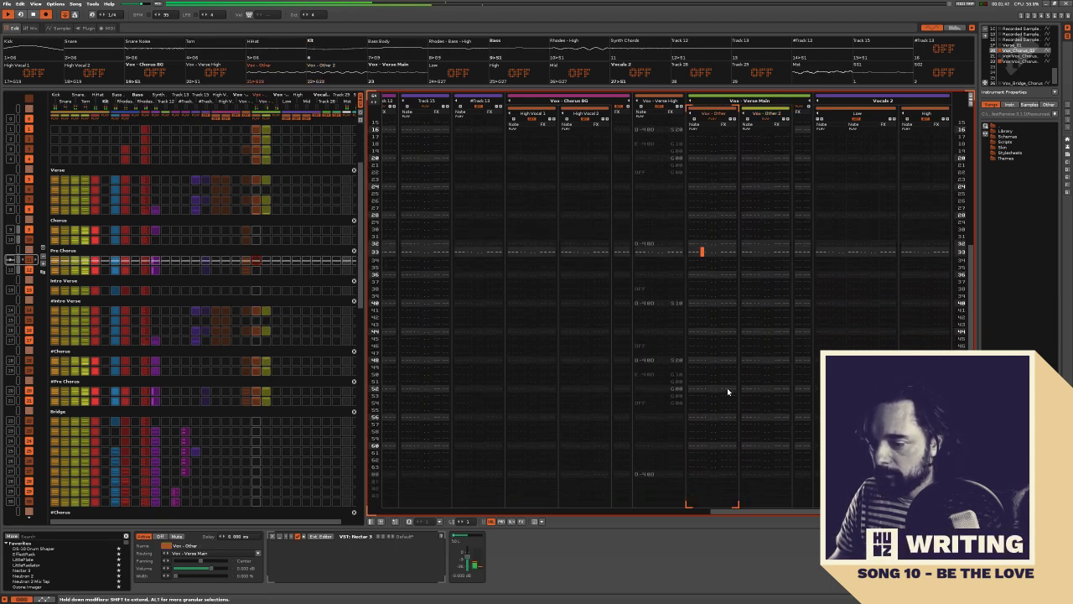
left_click(764, 268)
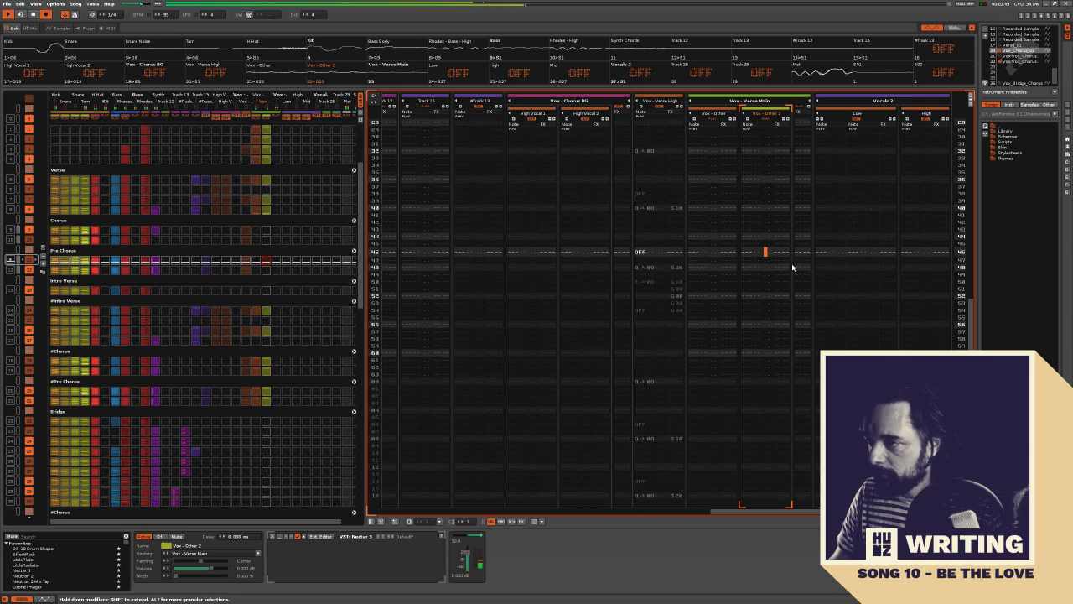
Add Ozone Imager to the Vox - Verse Main group's effect chain and move its plugin window clear of the device chain
left_click(799, 268)
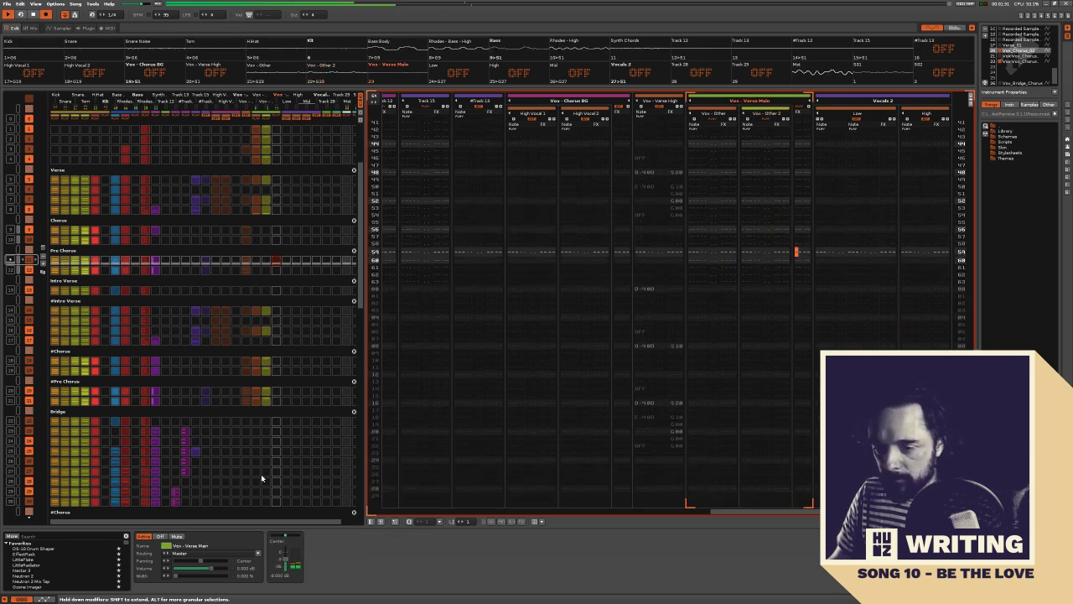
left_click(49, 536)
type("oz")
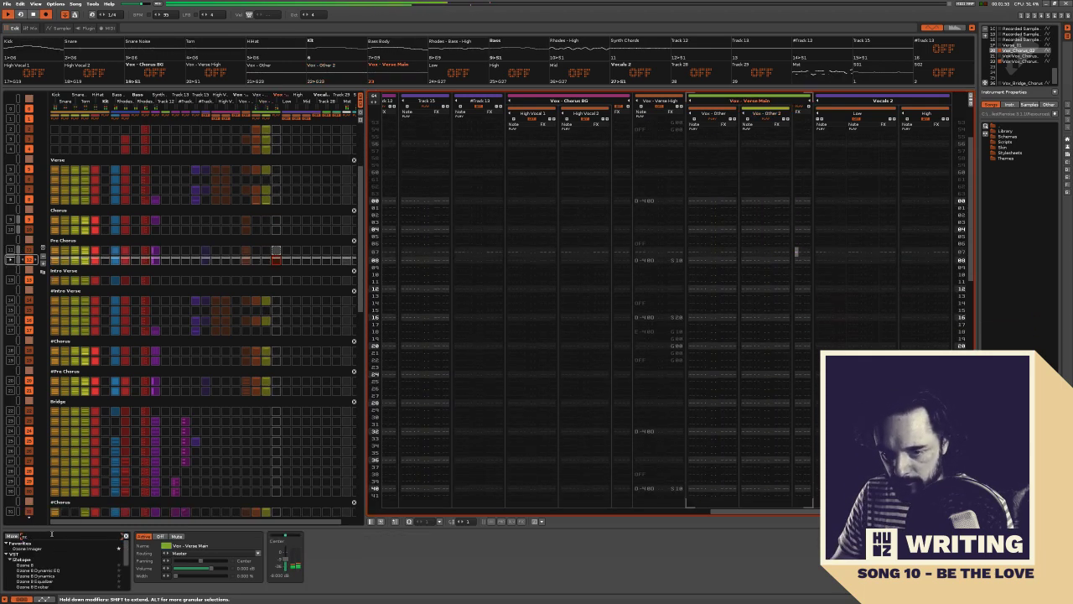
left_click_drag(27, 549, 302, 550)
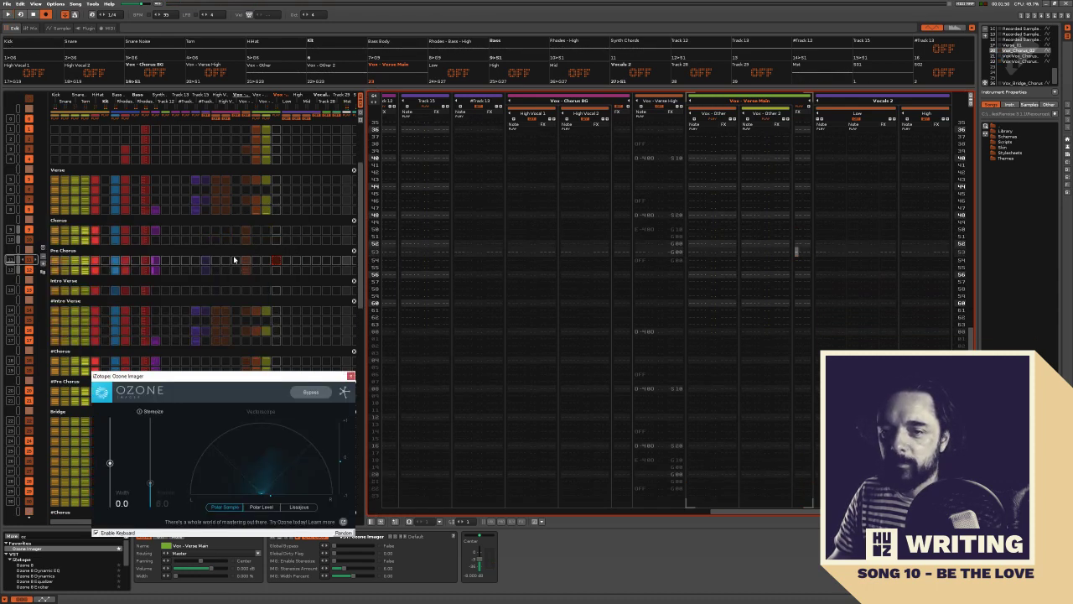
scroll(234, 260, "up", 3)
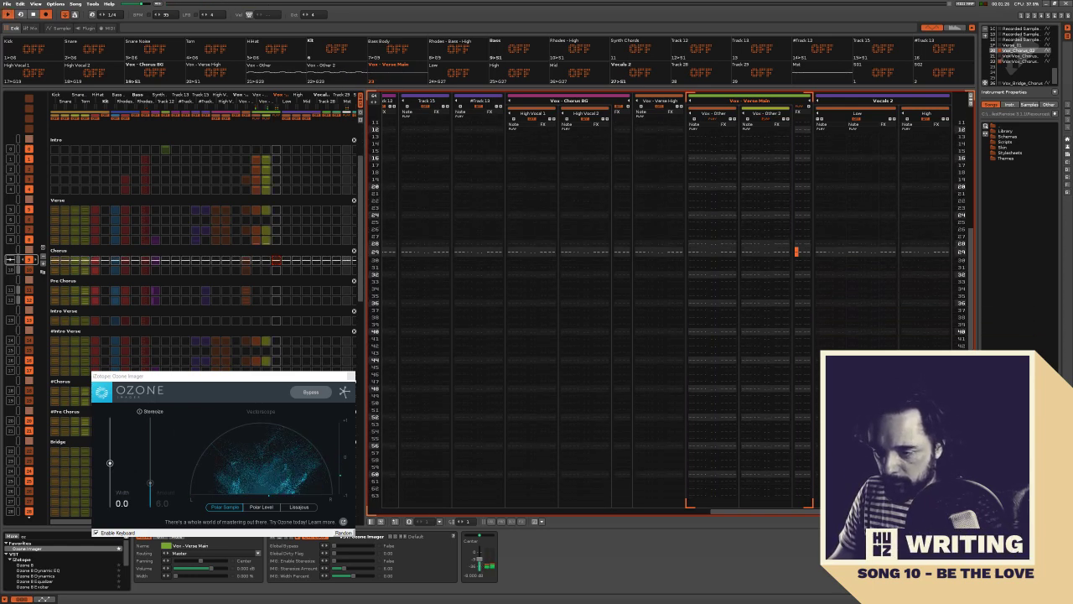
left_click_drag(220, 378, 197, 202)
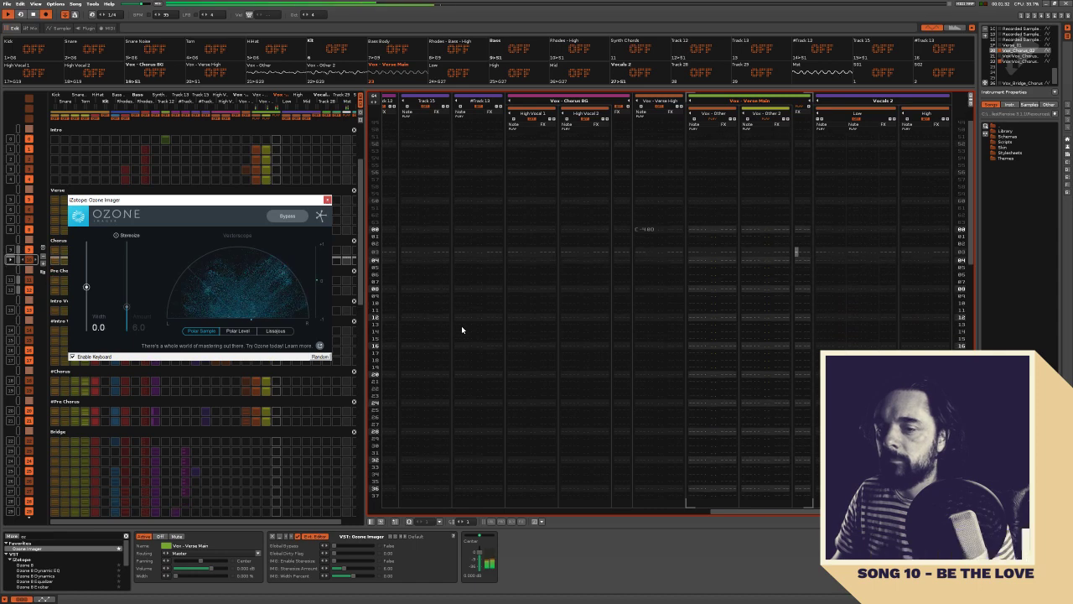
Find the native Send device and add it after Ozone Imager on the Vox - Verse Main group
left_click(34, 535)
key("BackSpace")
key("BackSpace")
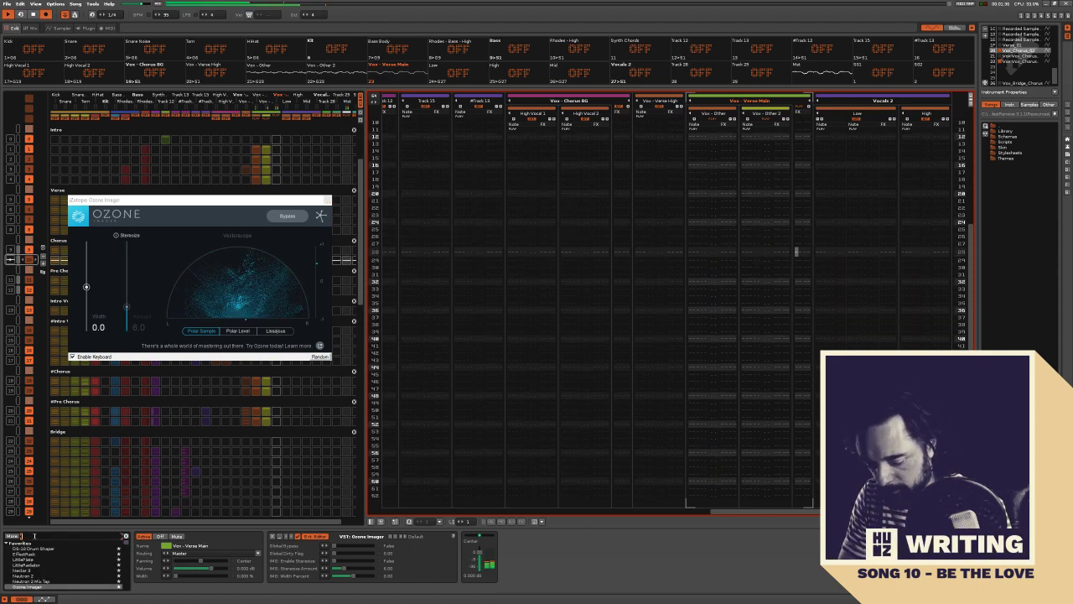
type("send")
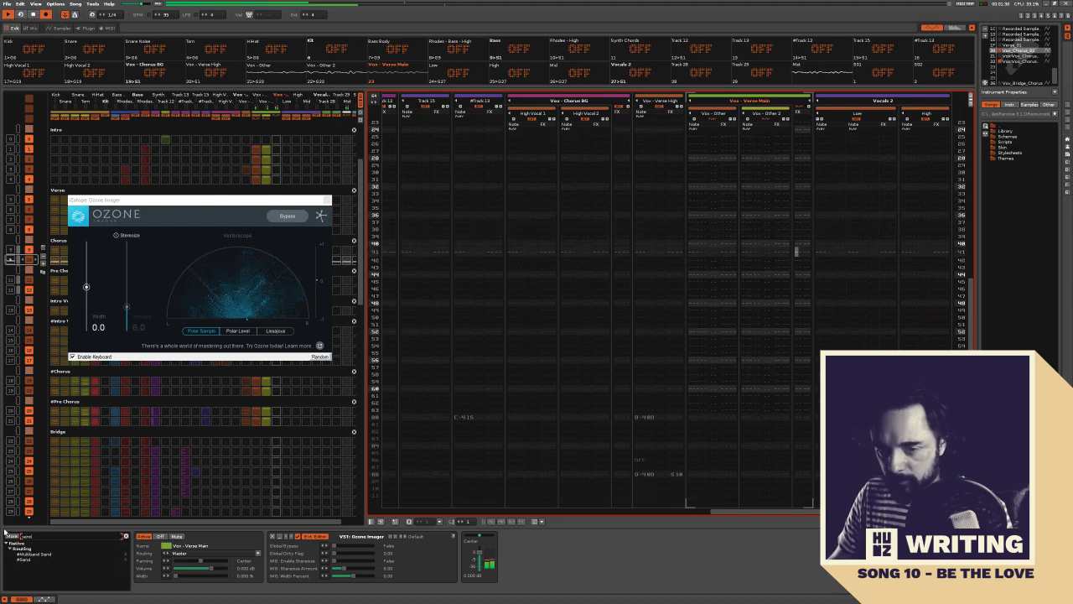
double_click(25, 562)
left_click(523, 546)
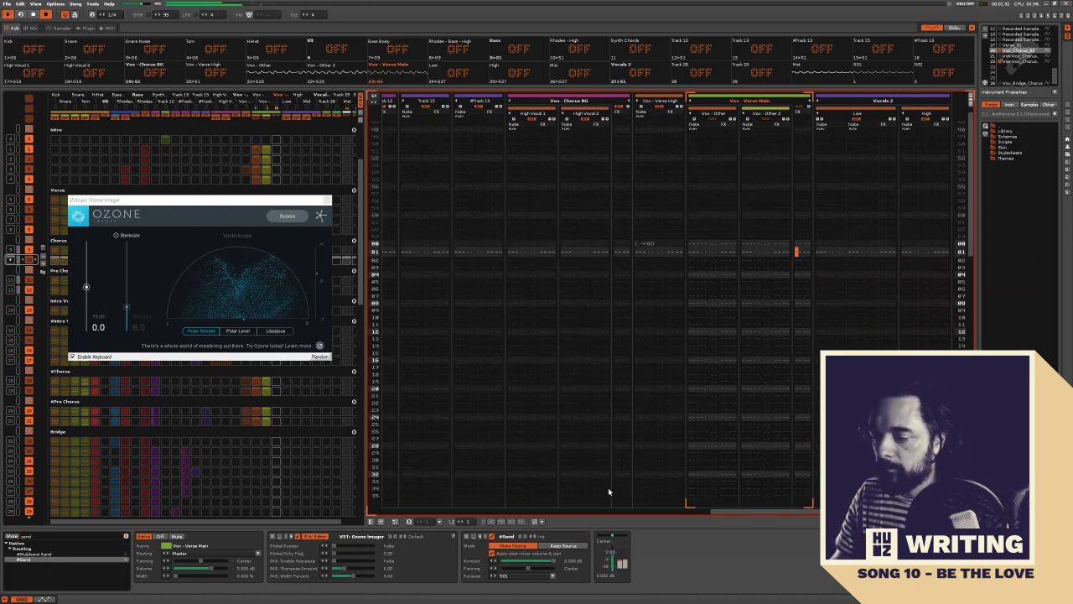
Check the S02 and S01 send tracks and set the group's Send to Keep Source with receiver S01 and a reduced amount
left_click(513, 561)
left_click(514, 575)
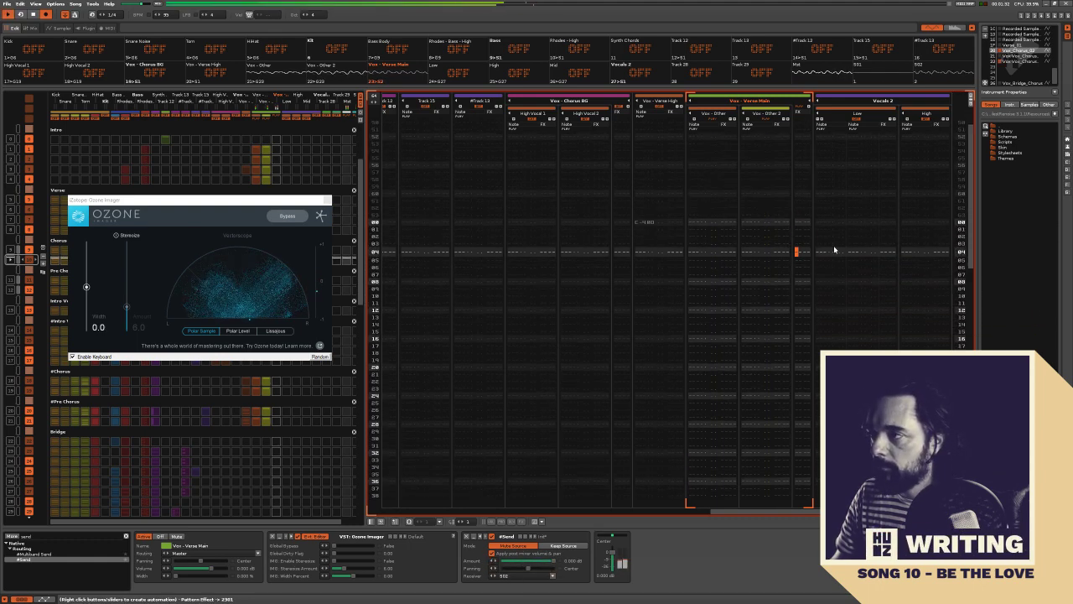
left_click(944, 66)
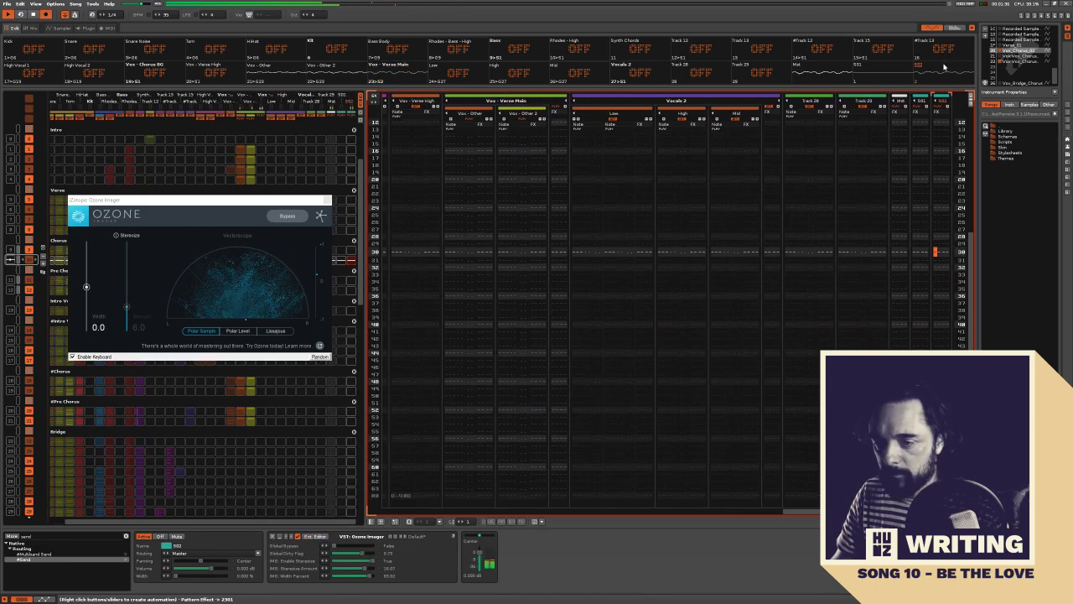
left_click(902, 65)
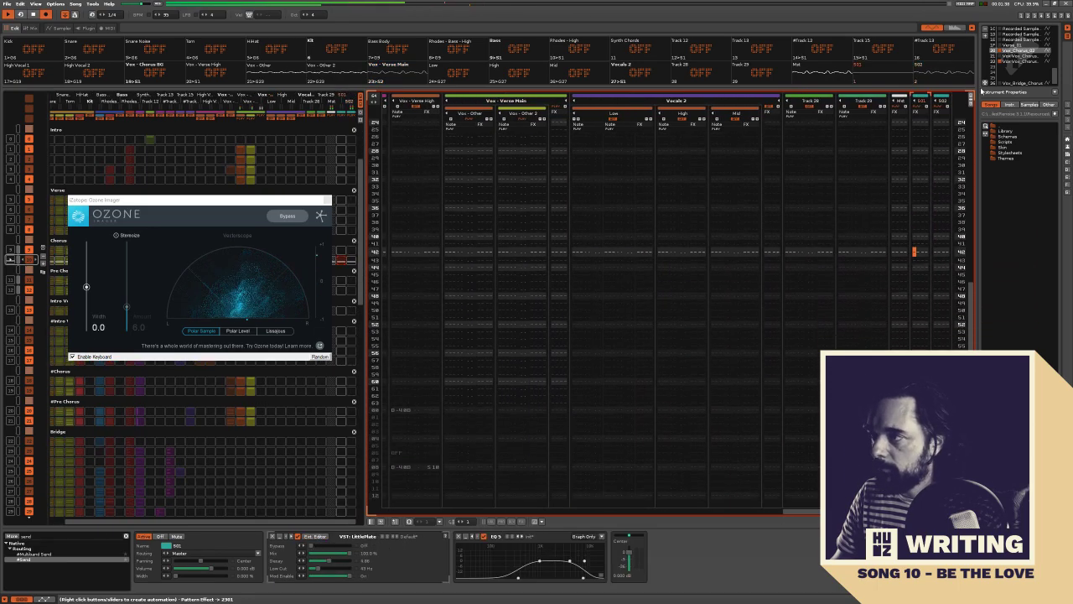
left_click(418, 68)
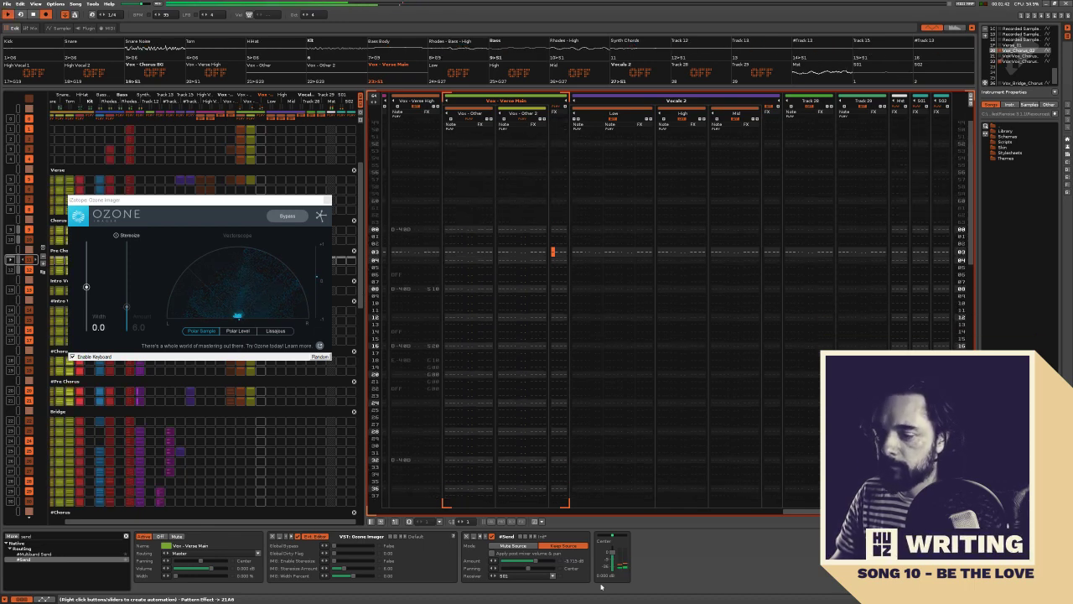
left_click_drag(533, 564, 538, 563)
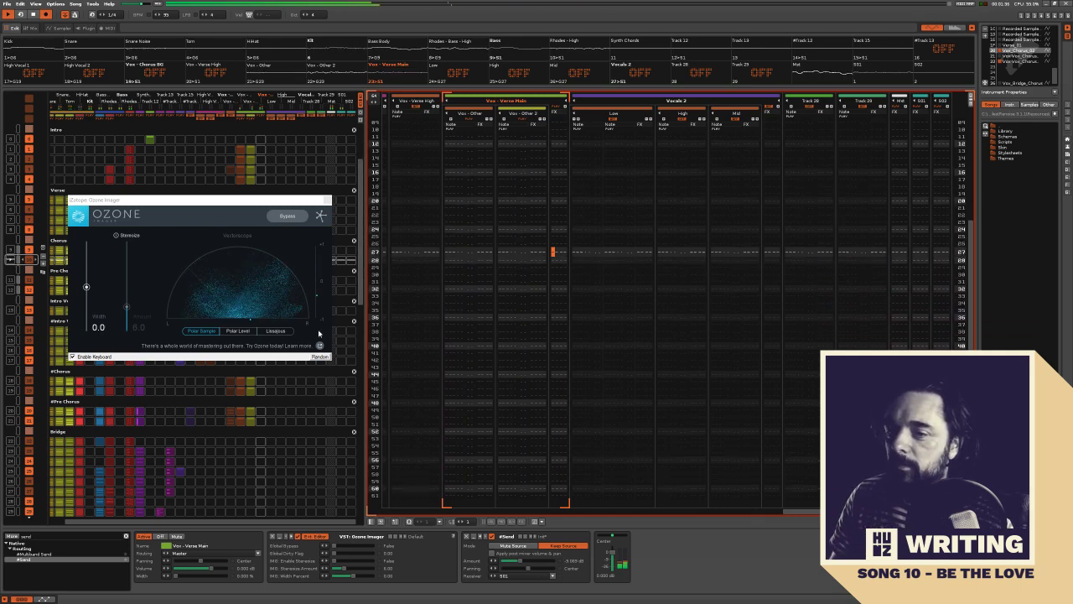
Play the song from the intro and check the Reaper folder for the rendered vocal files
left_click(288, 415)
key("F5")
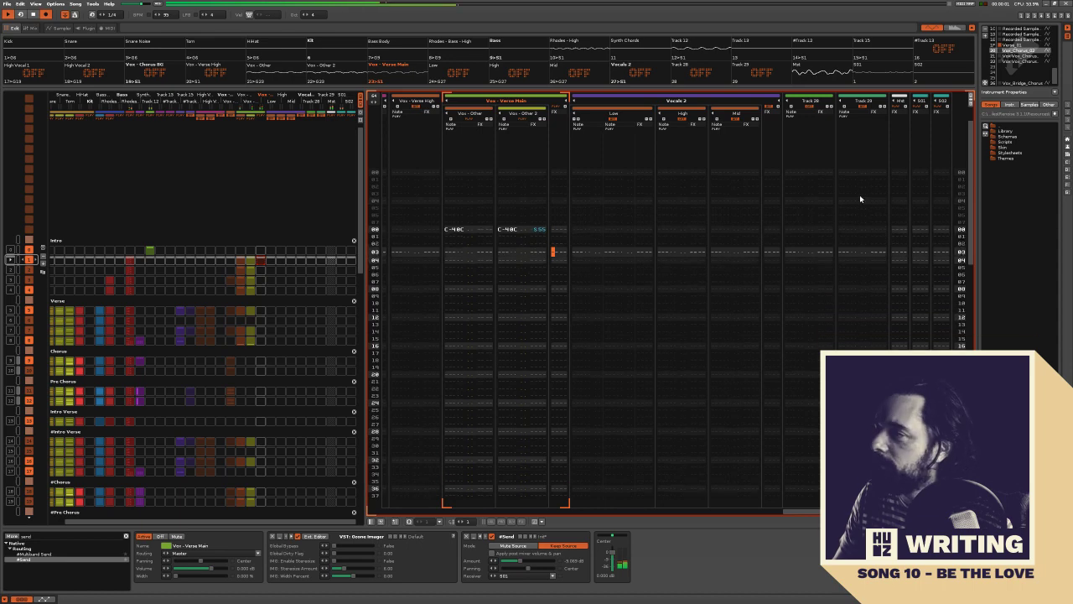
key("alt+Tab")
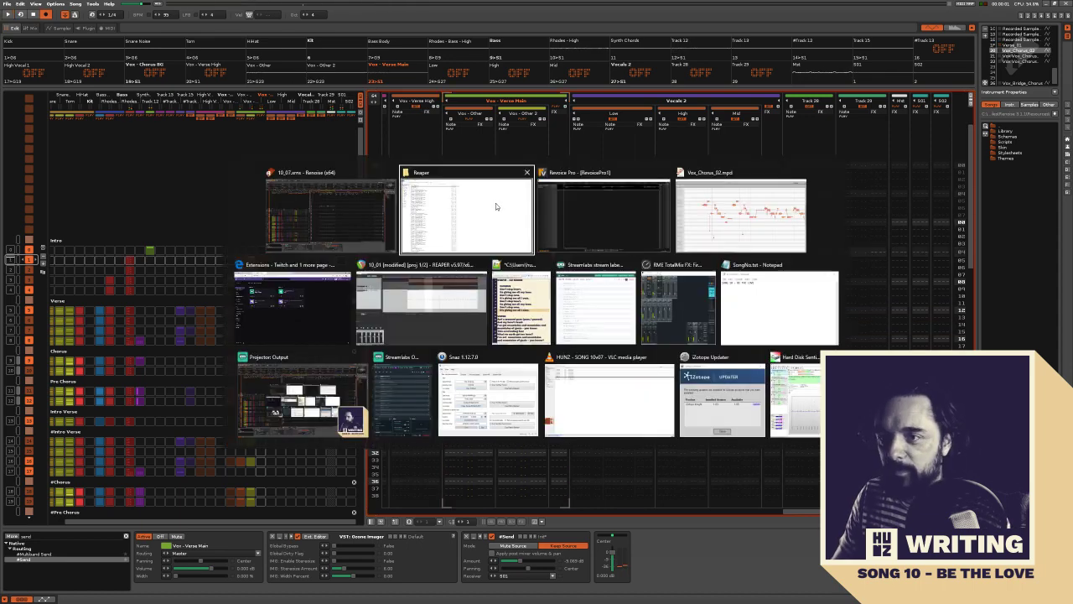
left_click(464, 248)
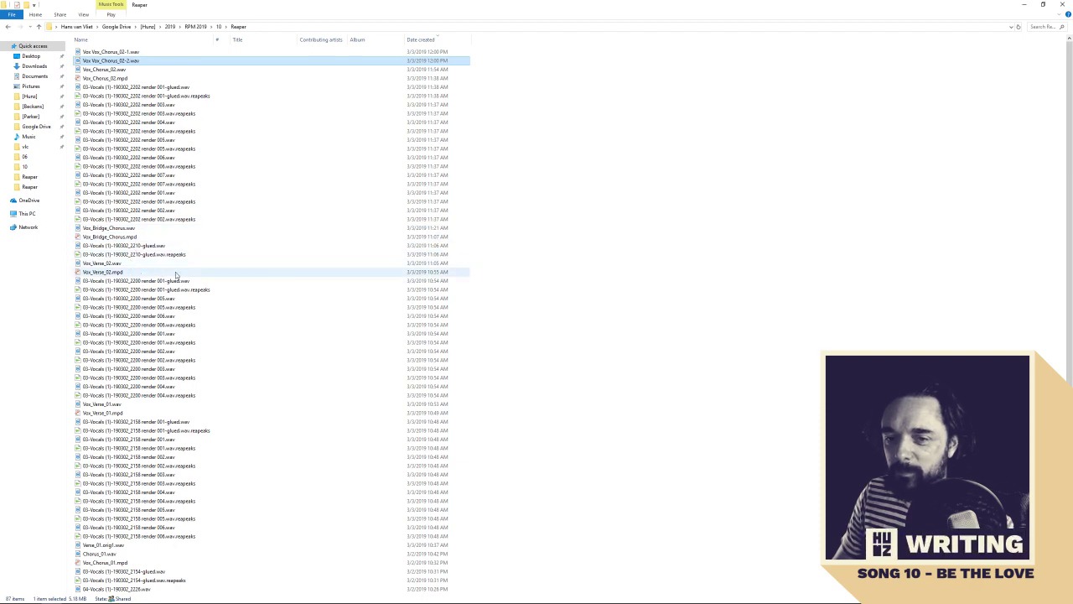
key("alt+Tab")
key("space")
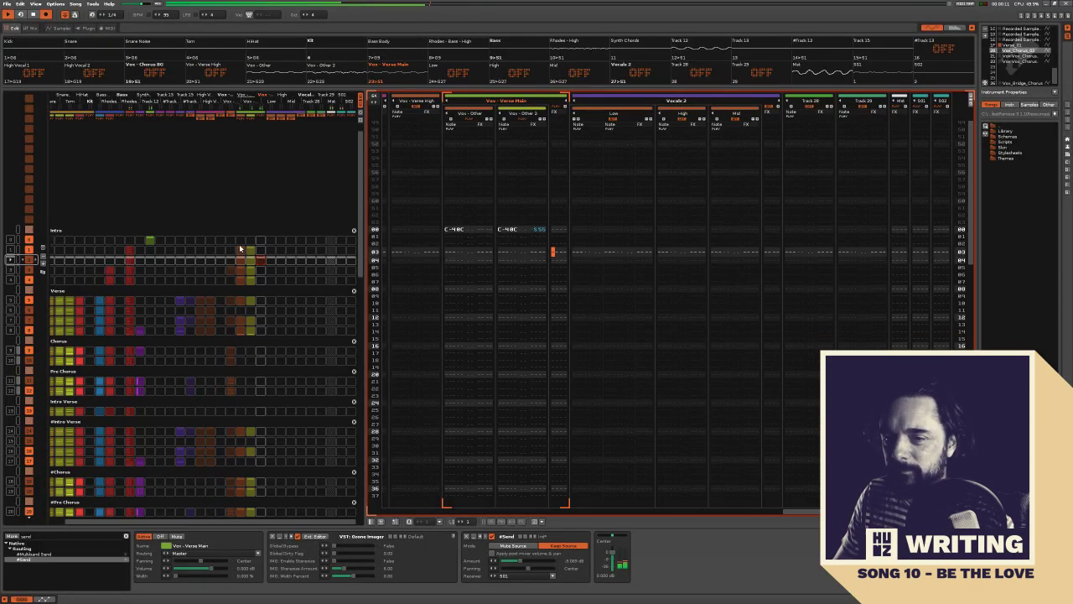
key("alt+Tab")
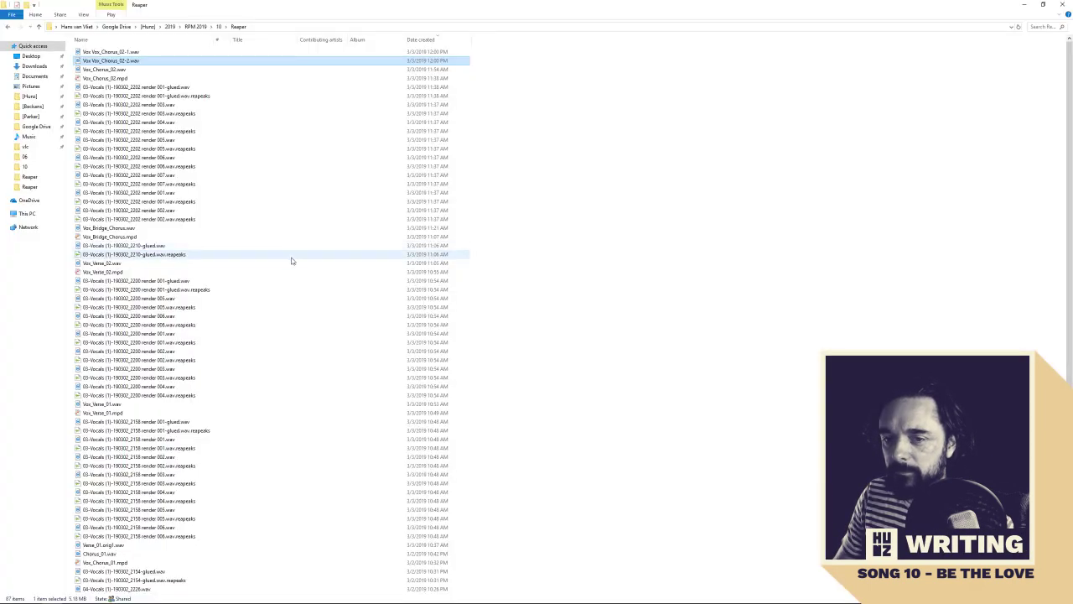
key("alt+Tab")
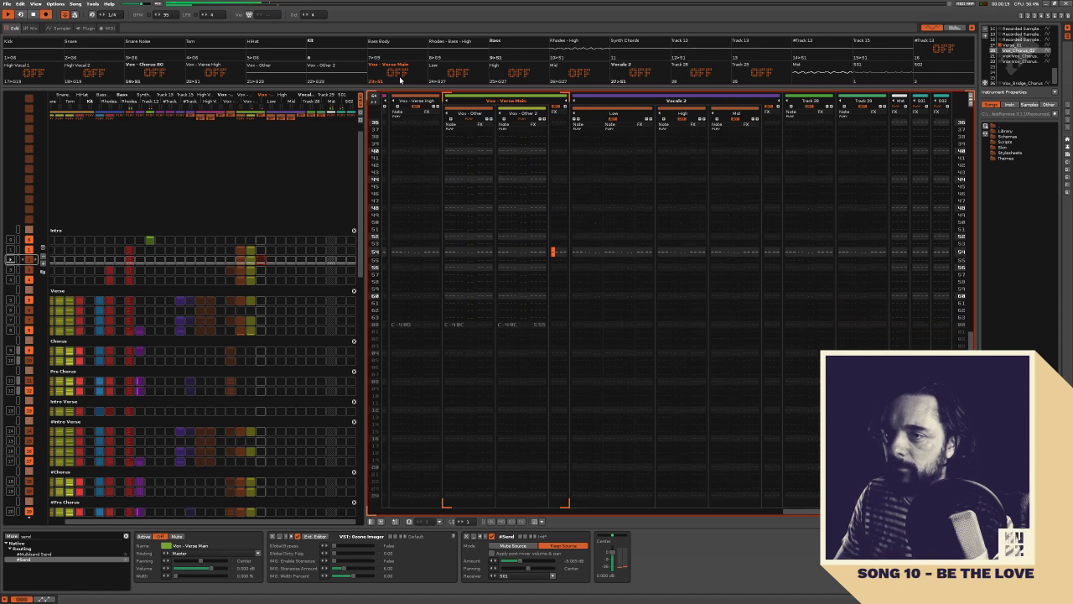
Remove the Vox - Other and Vox - Other 2 blocks from all intro patterns in the pattern matrix
left_click(241, 251)
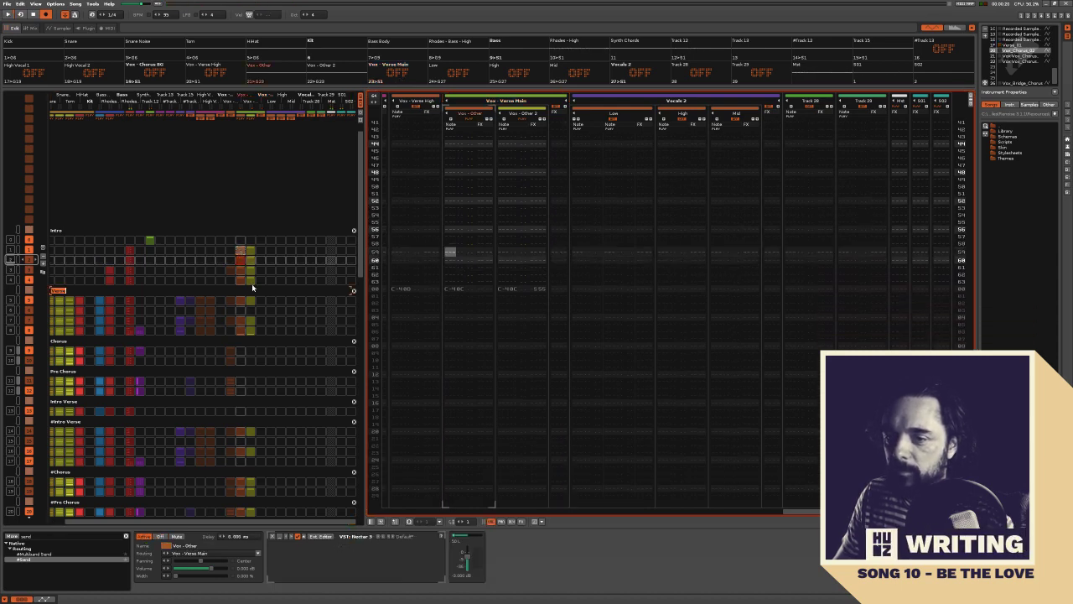
right_click(249, 282)
left_click(263, 283)
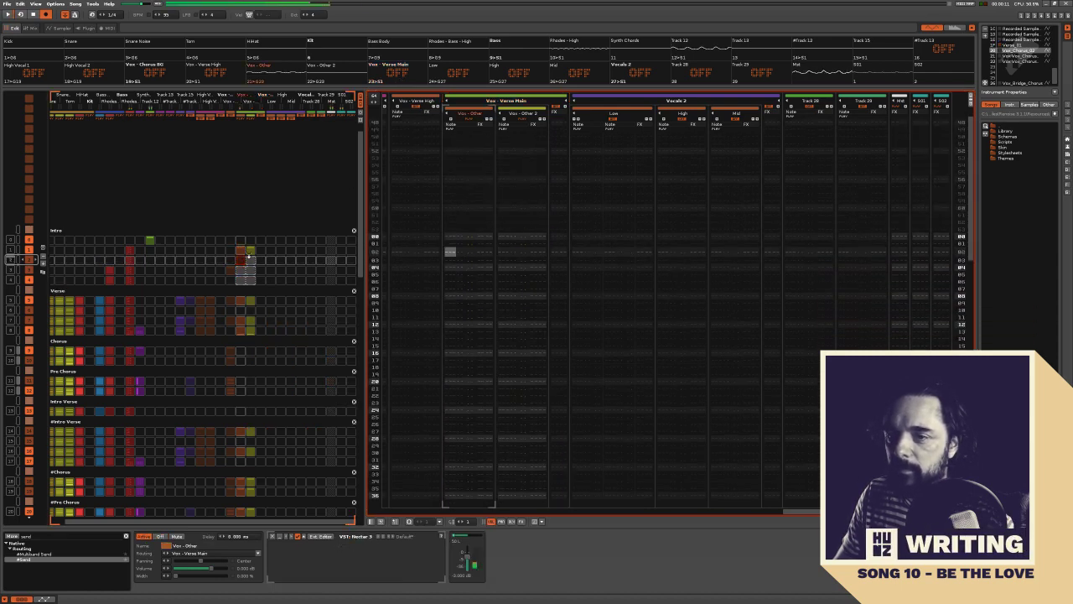
right_click(254, 251)
left_click(292, 264)
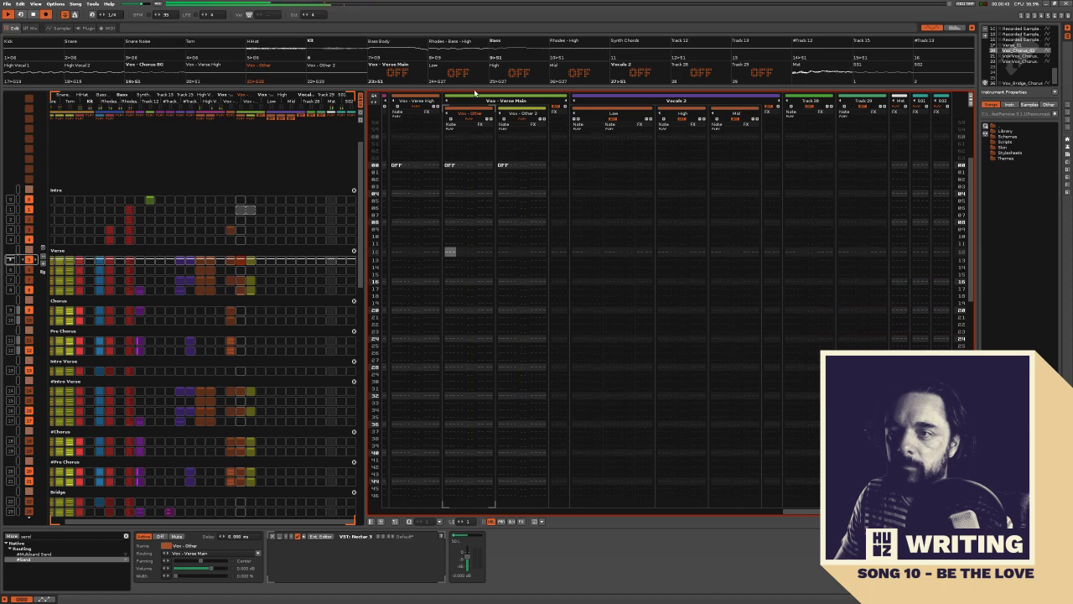
Load Vox_Verse_01.wav from the Reaper folder into an empty instrument slot
left_click(894, 42)
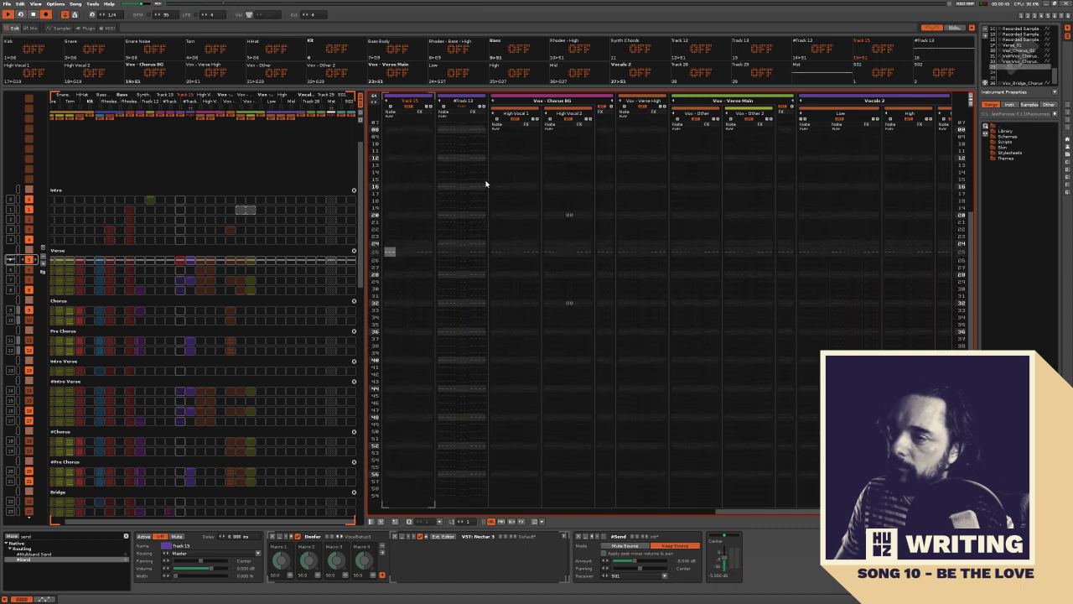
left_click(446, 277)
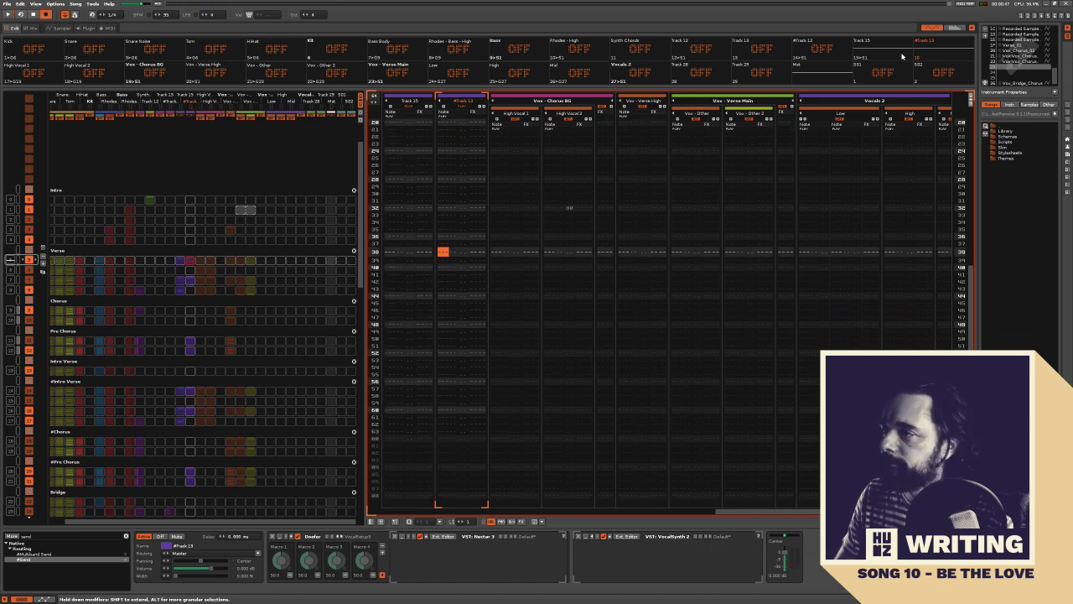
key("alt+Tab")
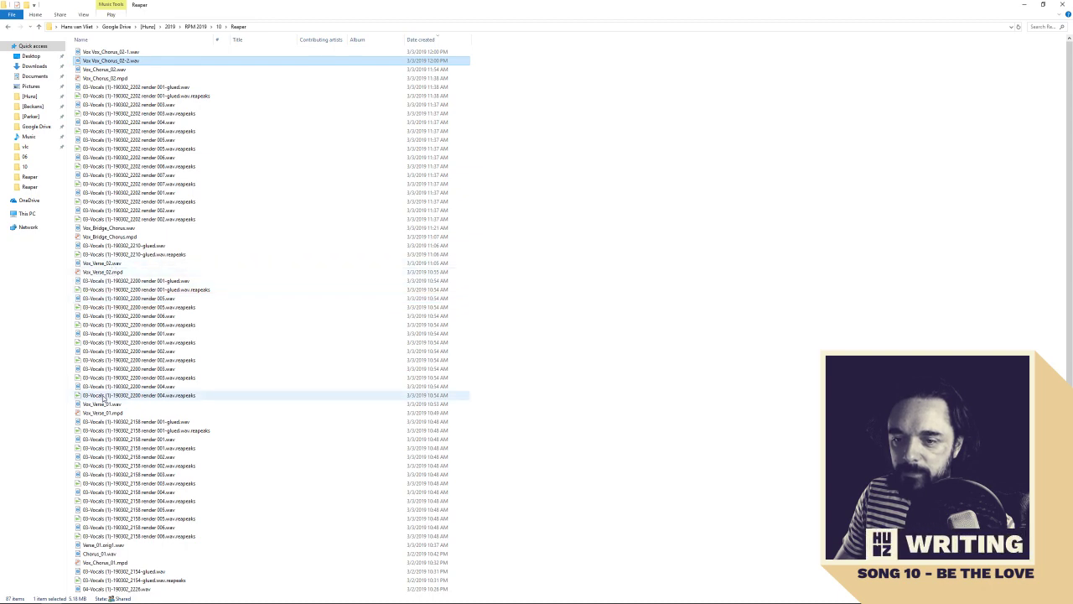
left_click_drag(105, 407, 732, 378)
key("alt+Tab")
left_click_drag(1006, 72, 1007, 71)
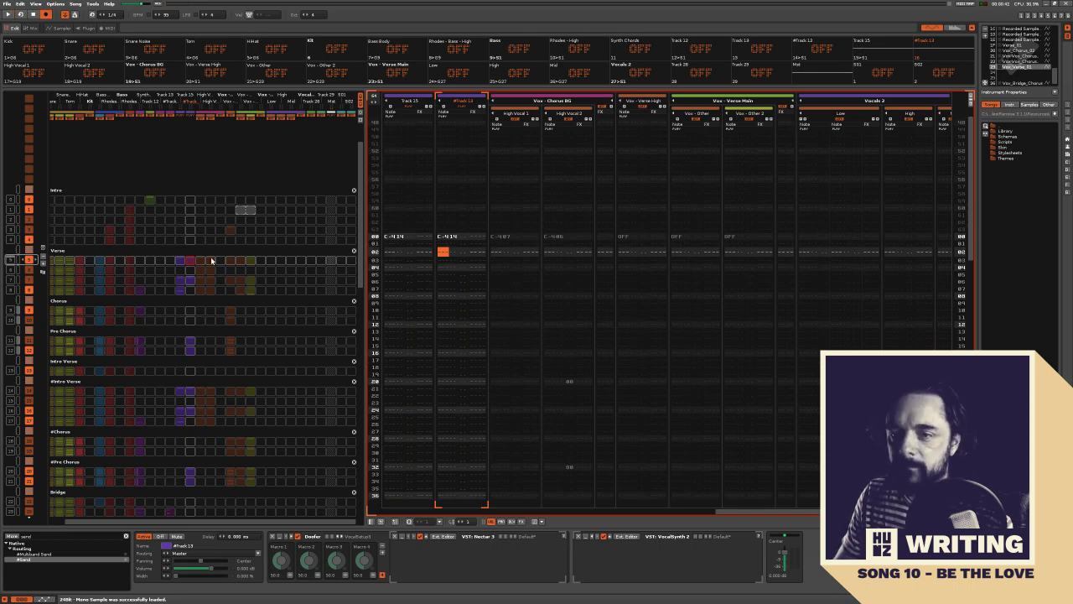
Replace the line 00 notes on Track 15 and #Track 13 in the first verse pattern with C-4 using the Vox_Verse_01 instrument
left_click(405, 243)
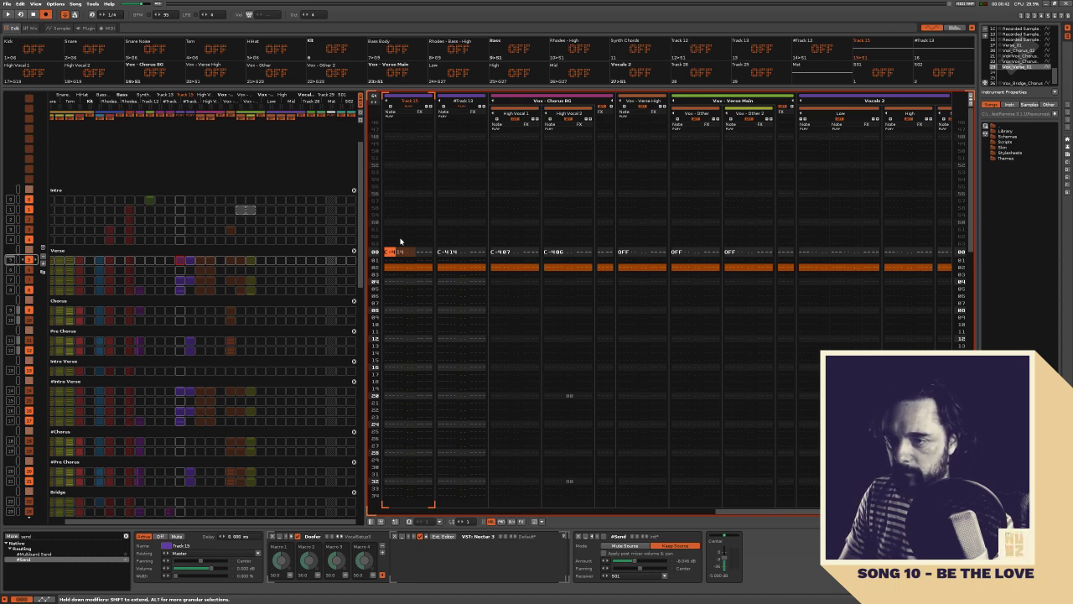
key("Tab")
key("q")
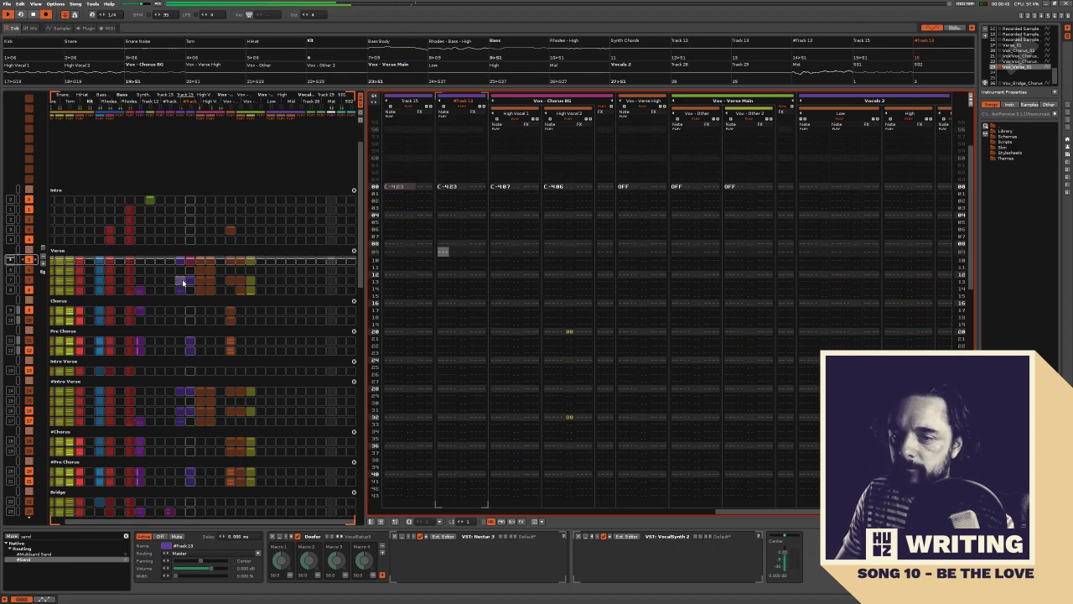
Cut the Track 15 and #Track 13 blocks from the last two patterns of the first Verse section
left_click_drag(178, 285, 195, 290)
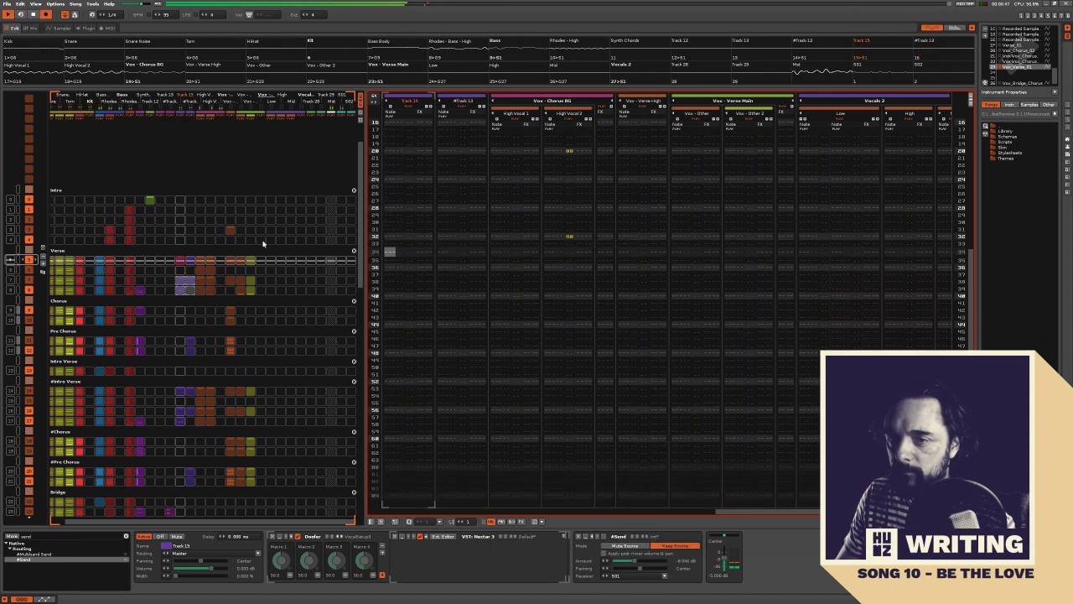
right_click(186, 284)
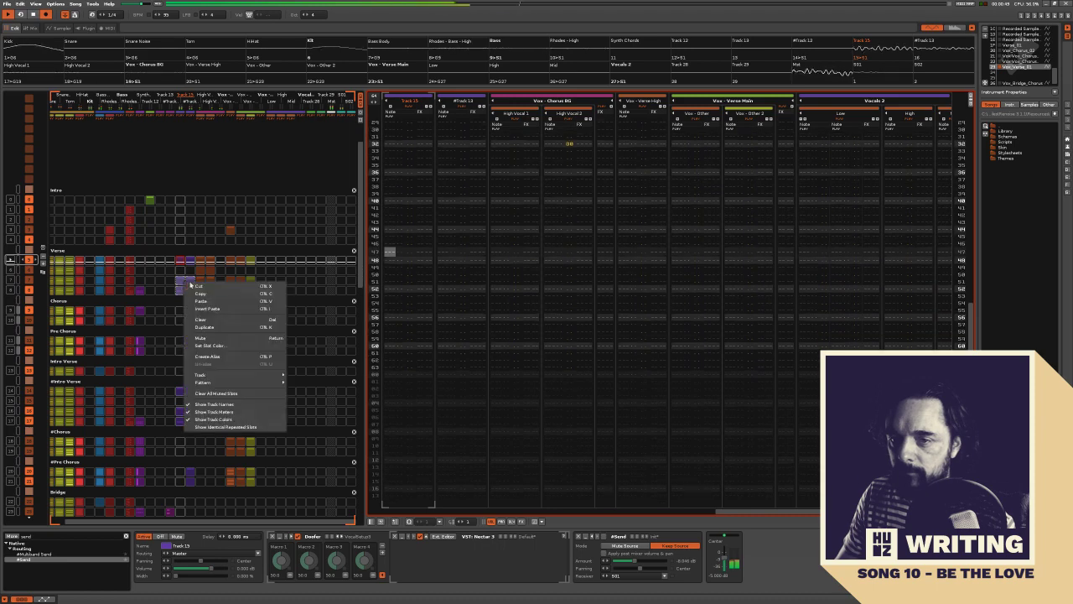
left_click(199, 288)
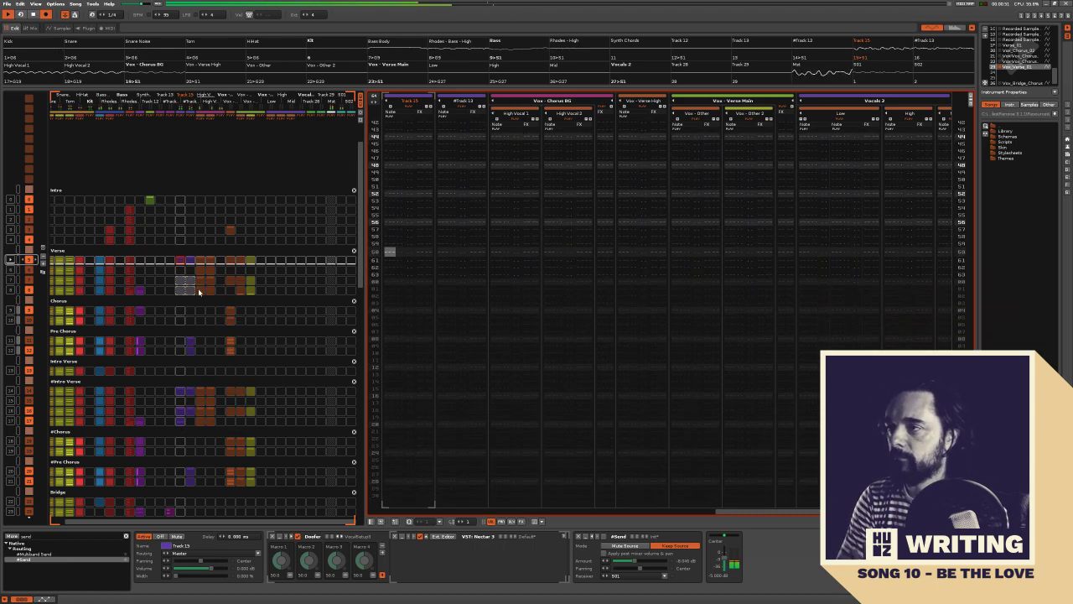